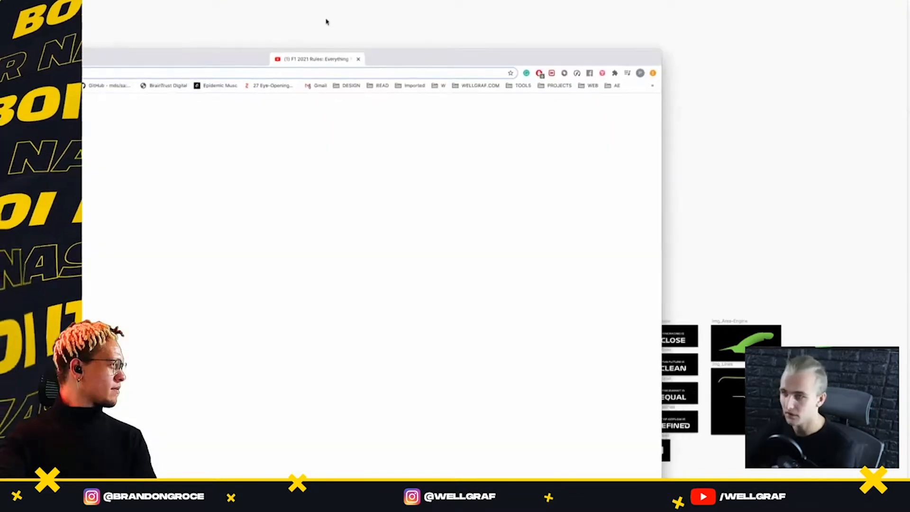
Switch to the browser and skim through the video about the new Formula 1 car and its loss of downforce
drag(325, 21, 706, 393)
drag(542, 40, 524, 18)
double_click(524, 18)
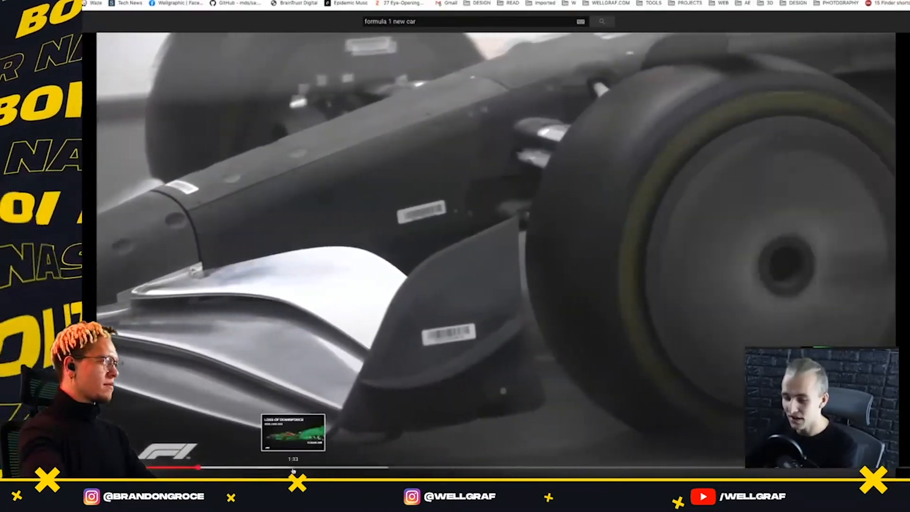
click(293, 470)
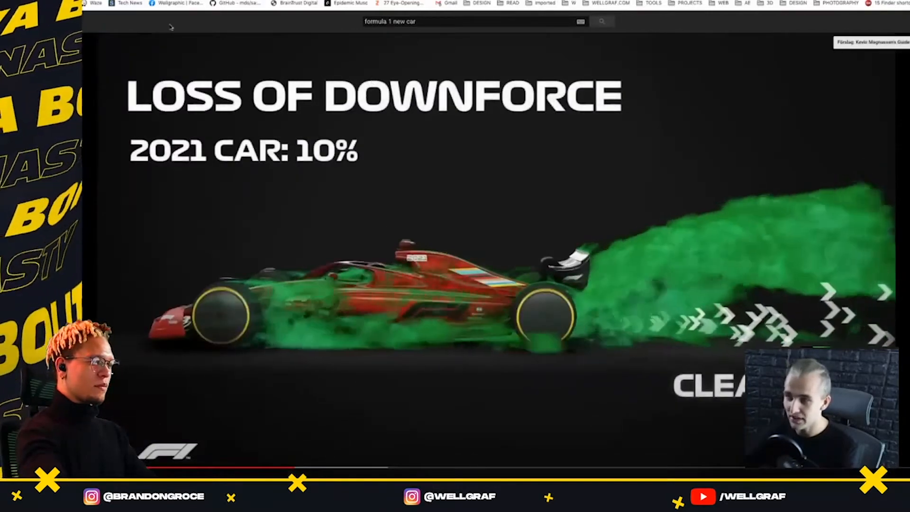
click(372, 469)
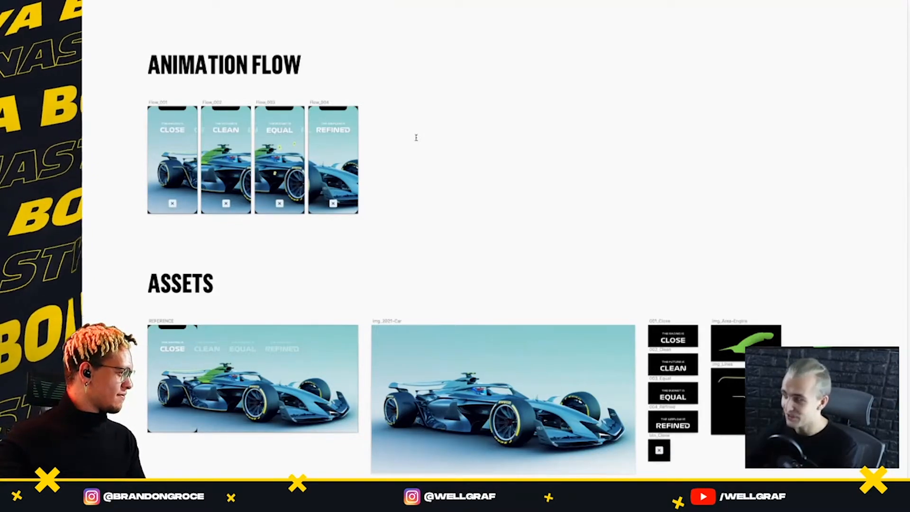
Examine the Close, Clean, Equal and Refined screens of the animation flow and the car assets beneath them
scroll(416, 139, left, 3)
scroll(418, 131, up, 1)
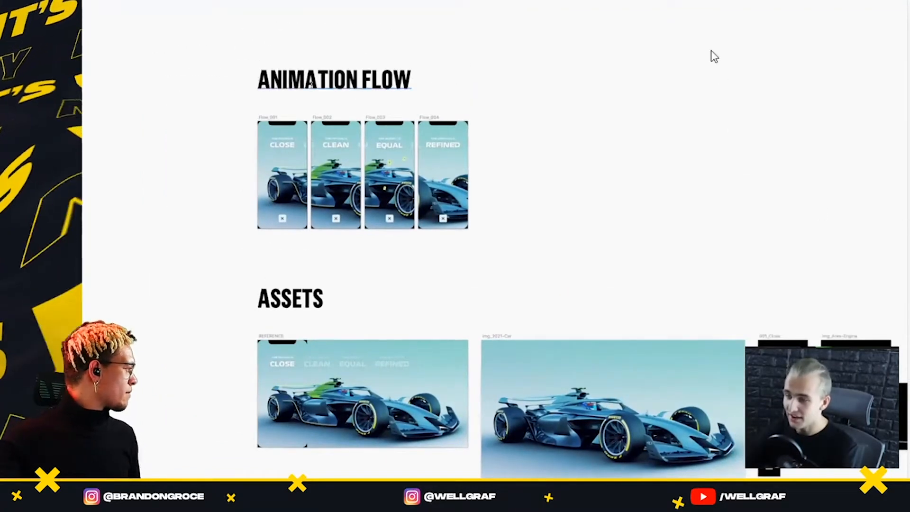
scroll(311, 84, up, 2)
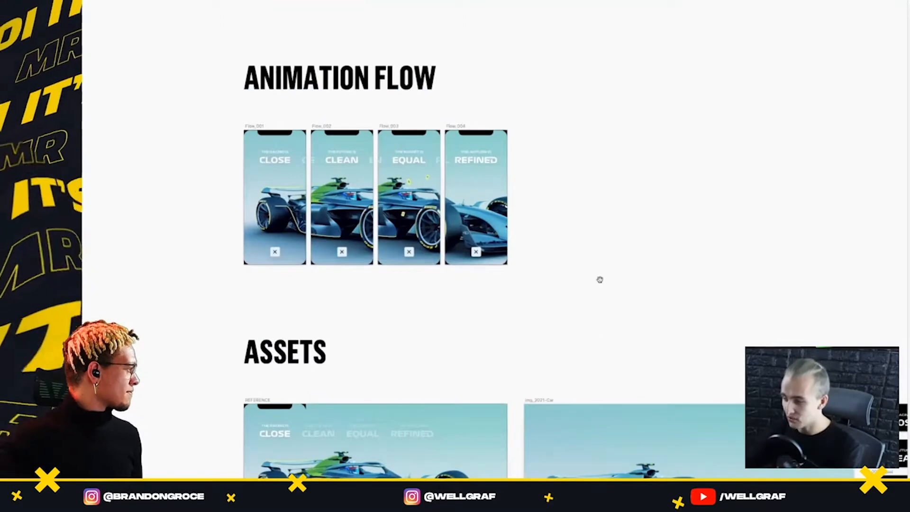
drag(600, 280, 594, 125)
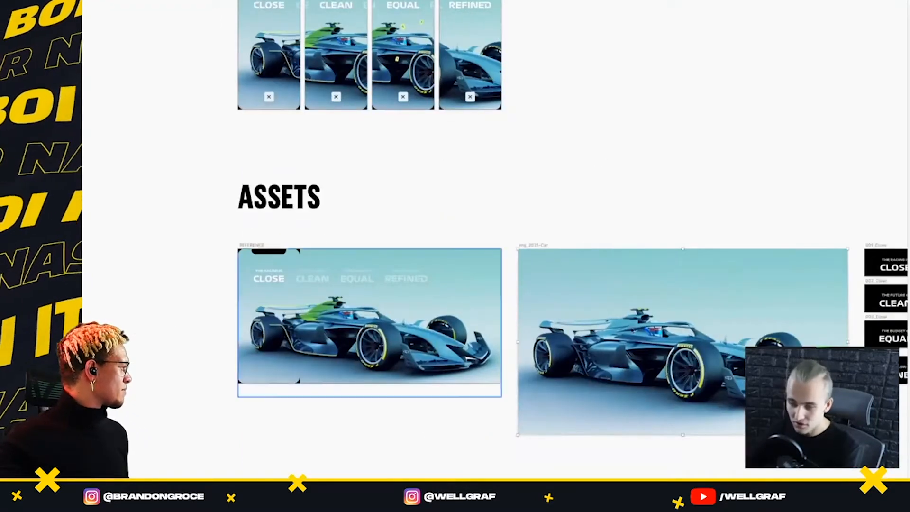
scroll(667, 237, up, 3)
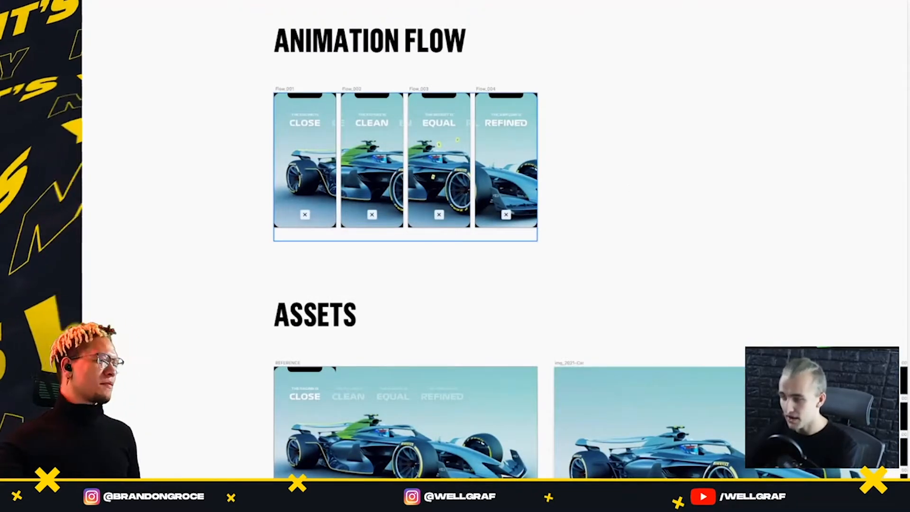
scroll(327, 246, up, 5)
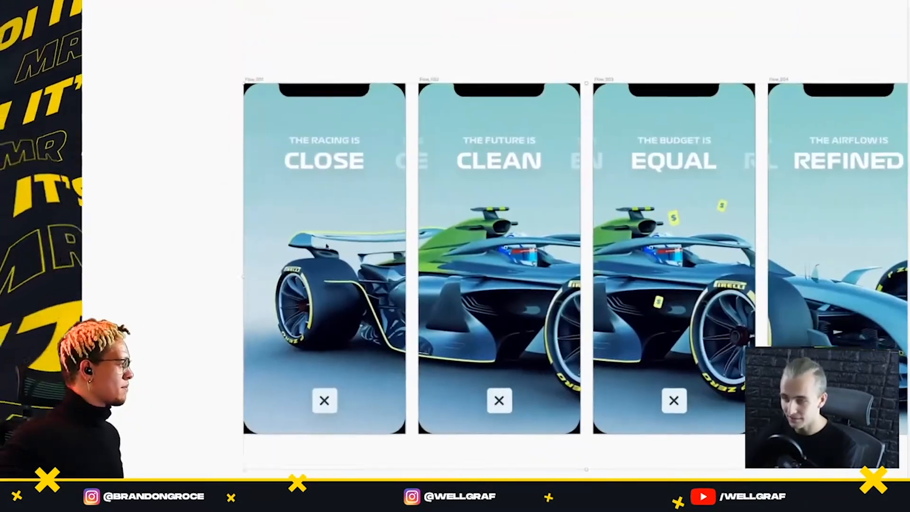
scroll(327, 246, up, 1)
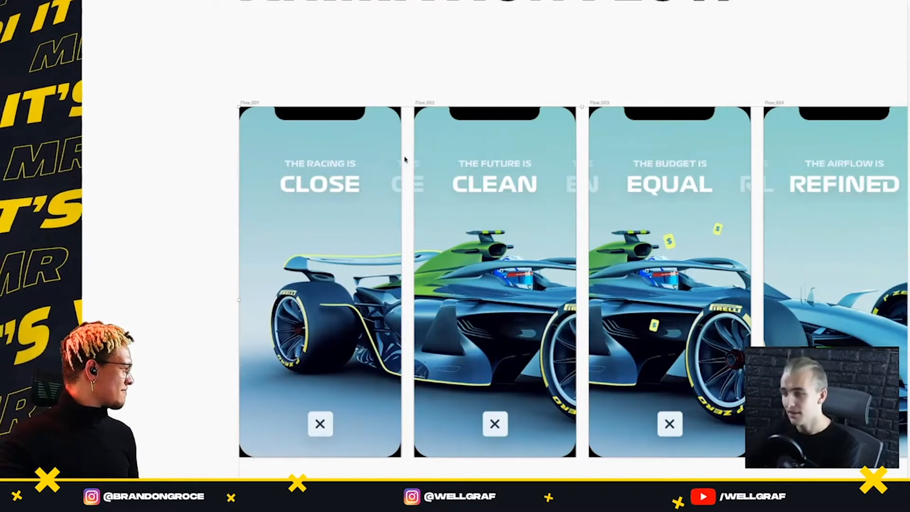
click(352, 166)
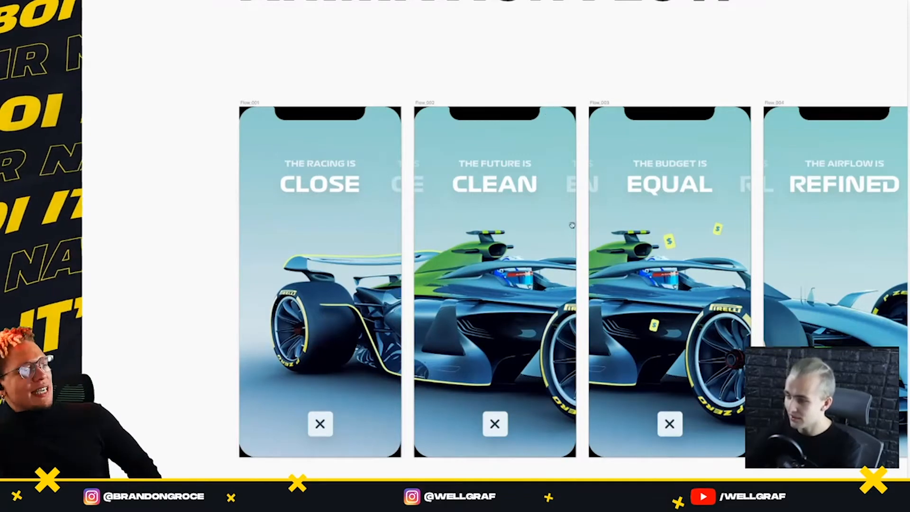
drag(571, 262, 570, 259)
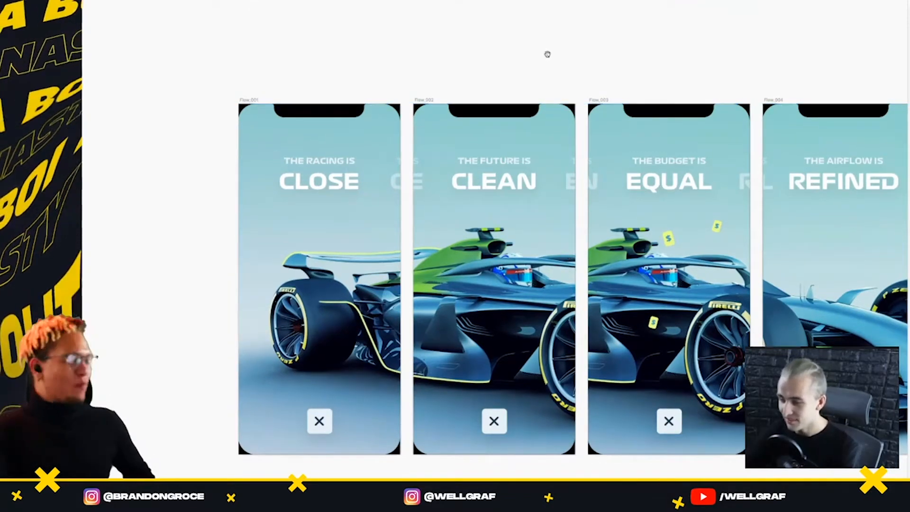
drag(548, 54, 446, 38)
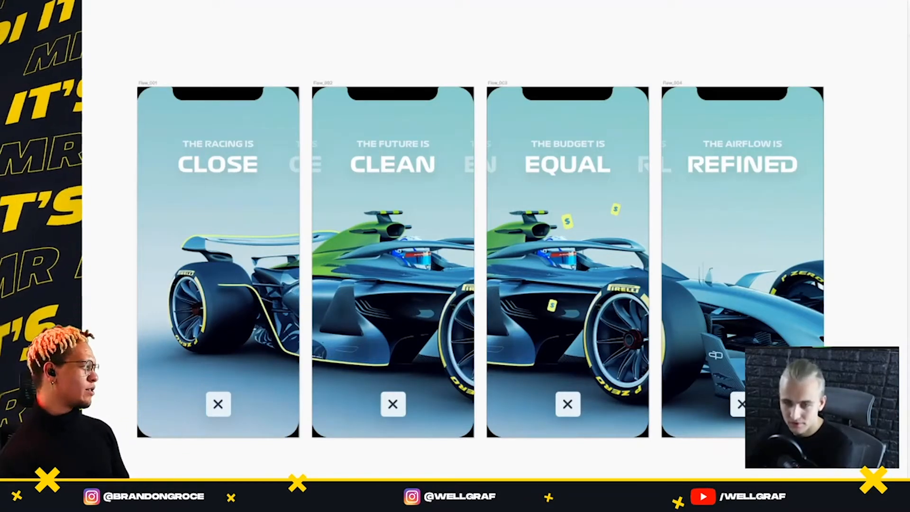
Play the video "The Formula 1 Future - Presentation Wellgraf.mp4" and turn on looping
drag(638, 0, 669, 17)
key(space)
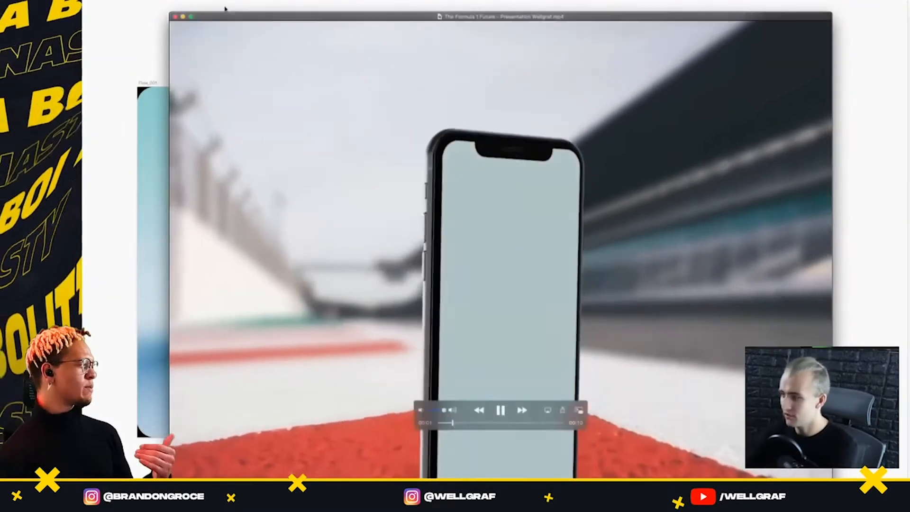
click(106, 1)
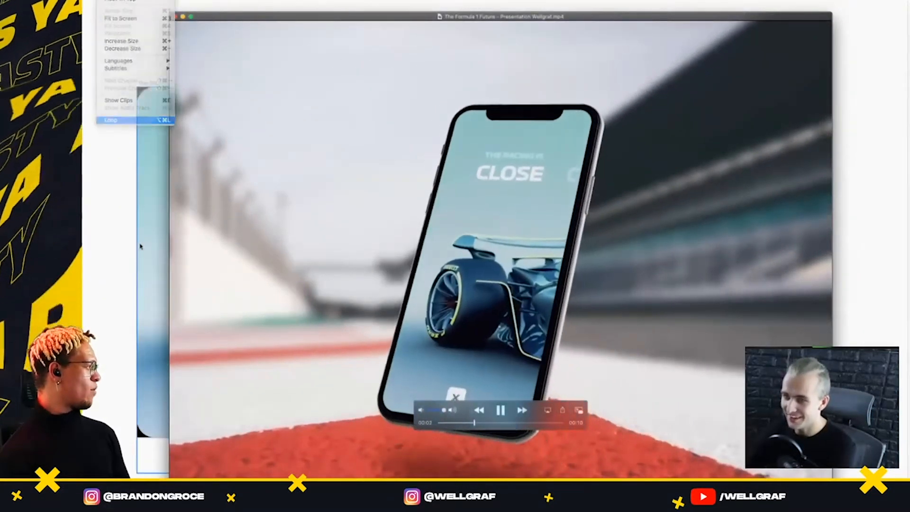
click(127, 121)
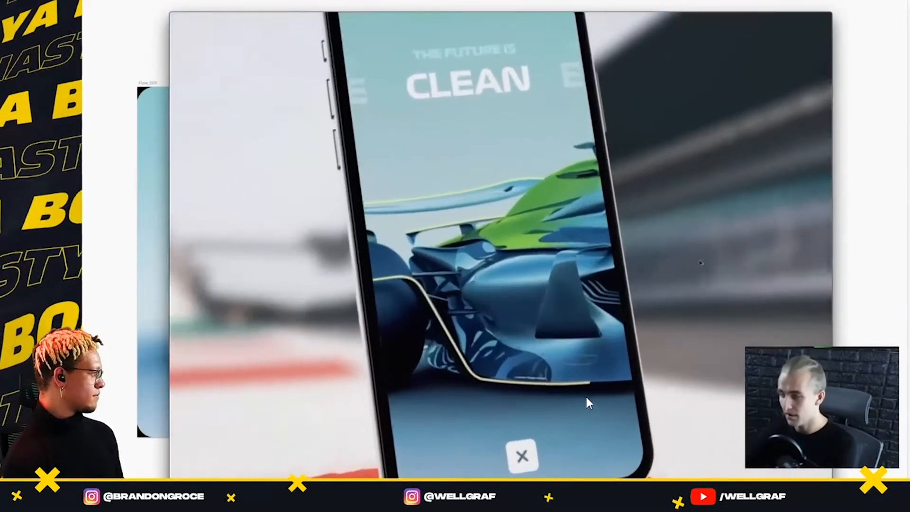
Move the playback controls slightly aside over the looping presentation video, and put the video window away
mouse_move(473, 429)
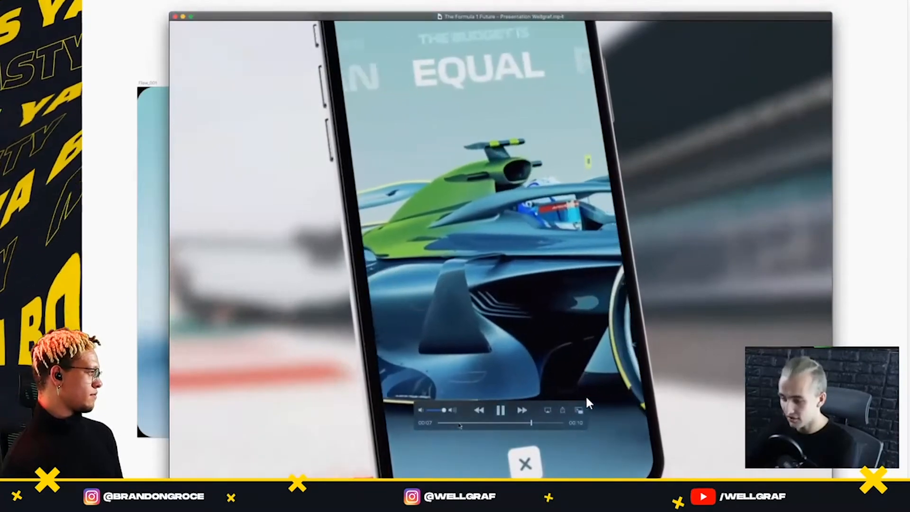
drag(460, 426, 415, 452)
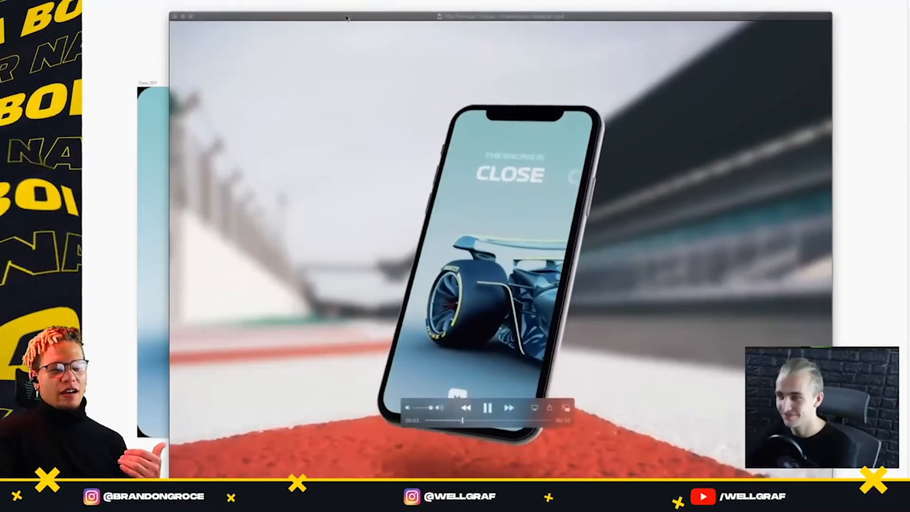
click(347, 18)
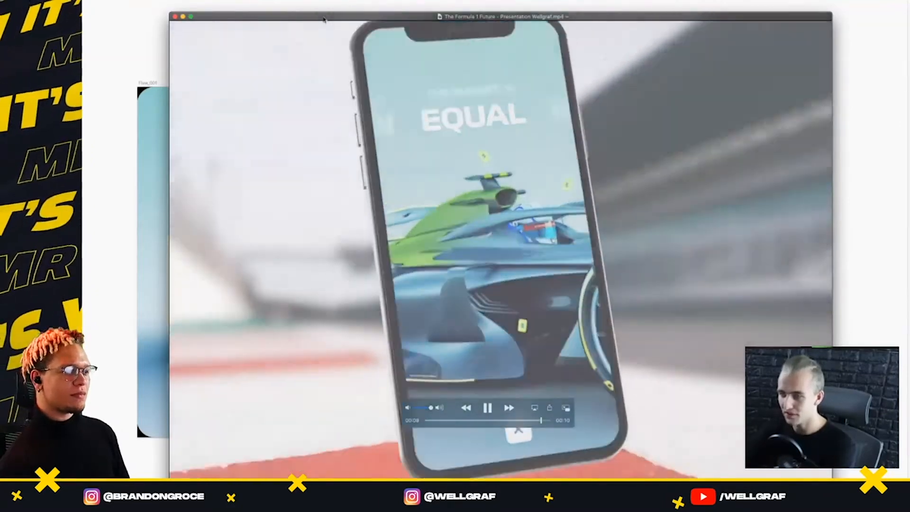
double_click(323, 19)
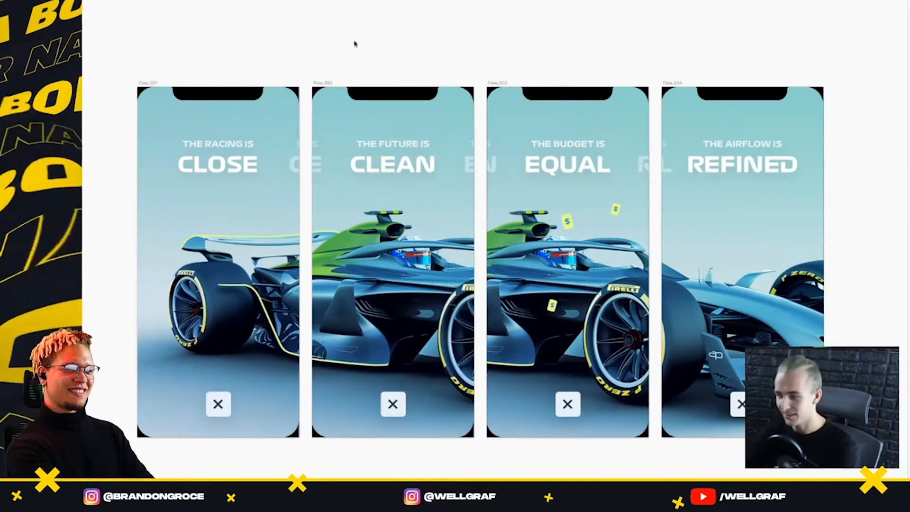
Try shifting the car image and the headline row sideways within the first flow screen, and undo the shift
scroll(354, 44, down, 5)
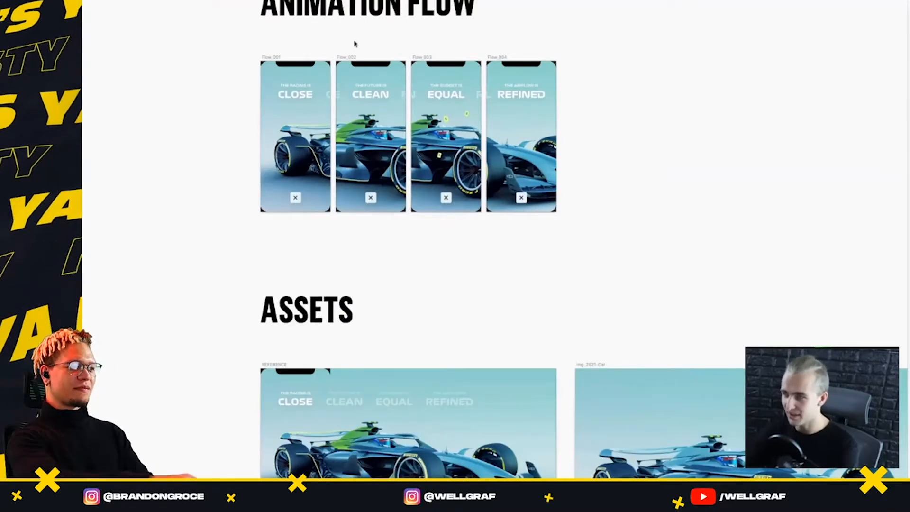
scroll(355, 44, up, 3)
scroll(355, 44, down, 6)
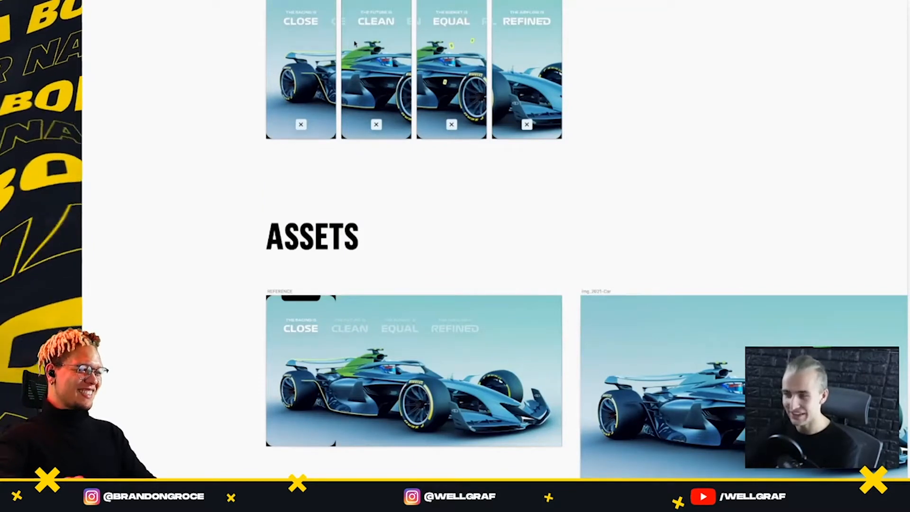
scroll(355, 44, up, 5)
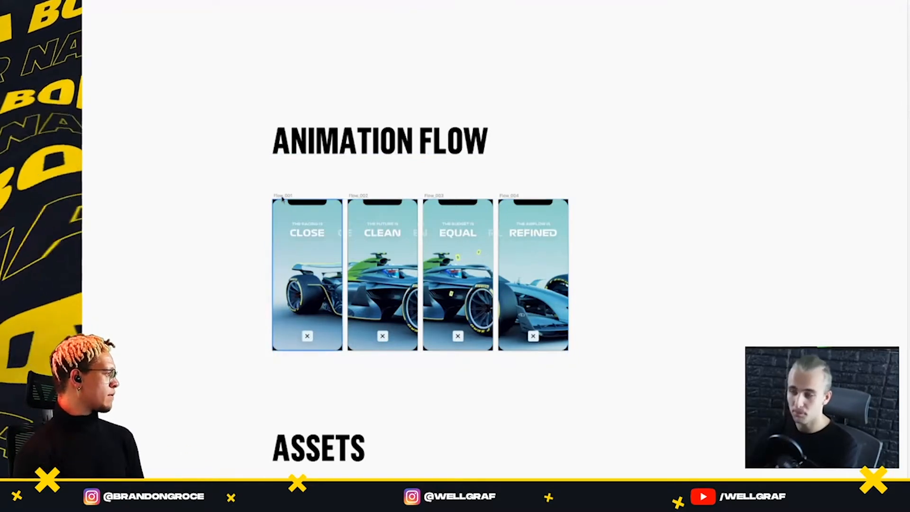
scroll(284, 198, up, 5)
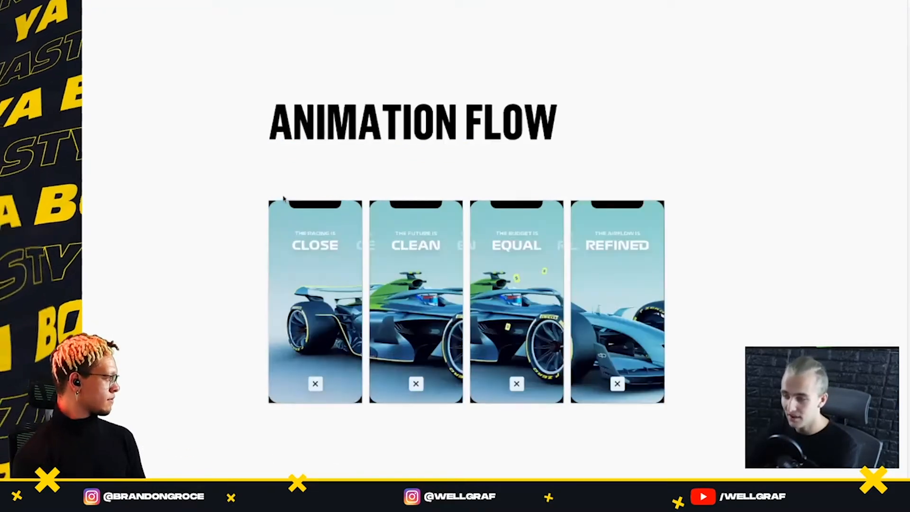
scroll(283, 198, down, 3)
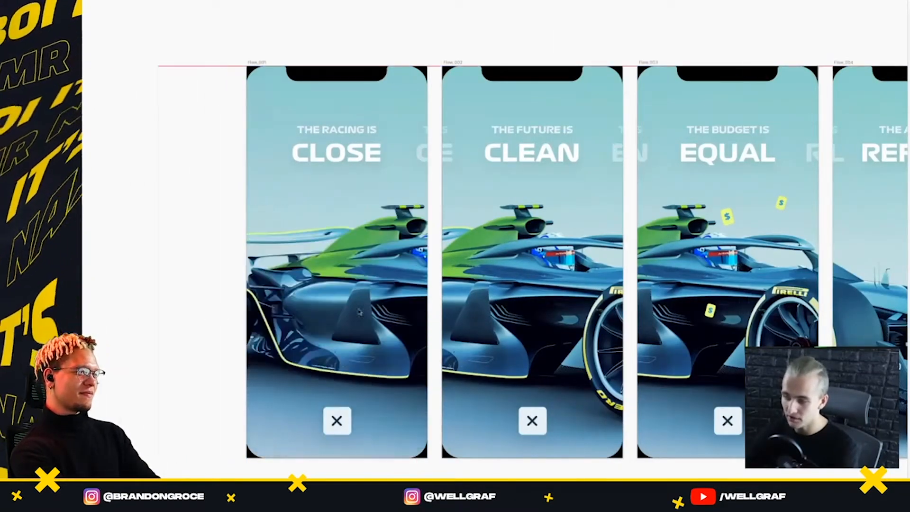
click(358, 152)
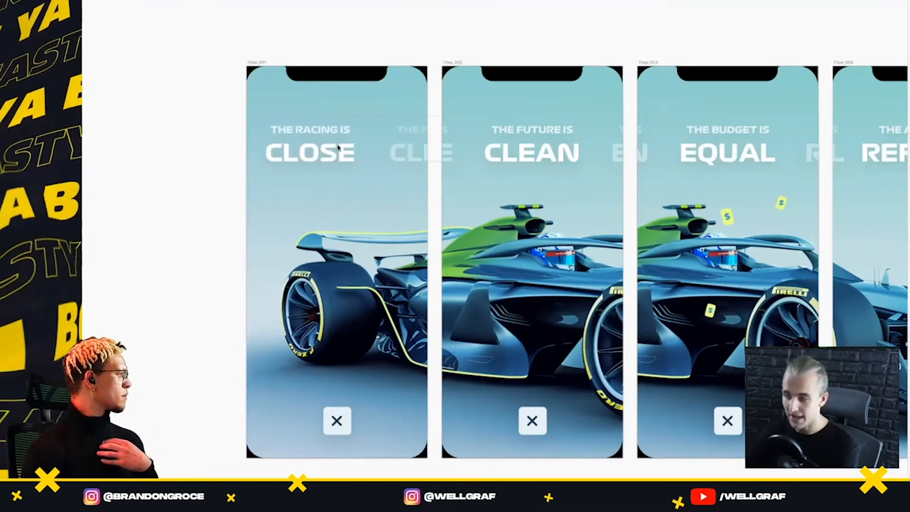
drag(338, 147, 357, 148)
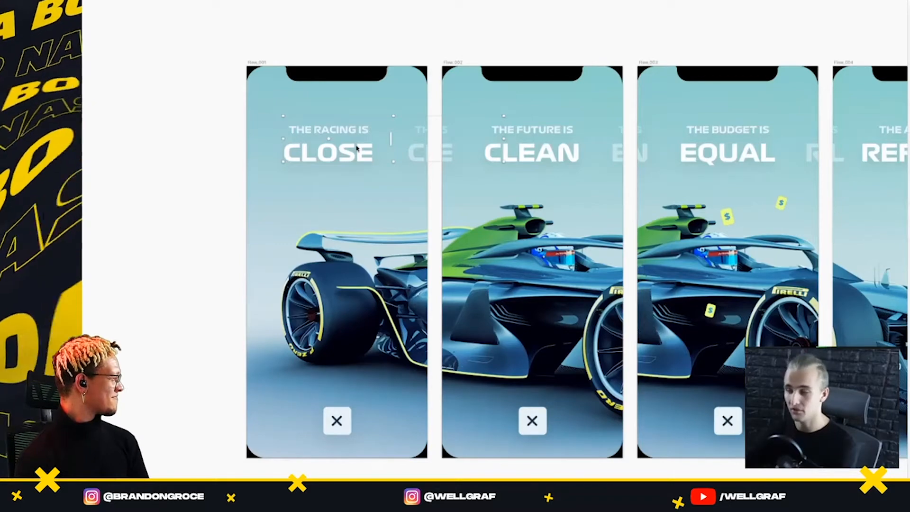
key(super+z)
click(206, 168)
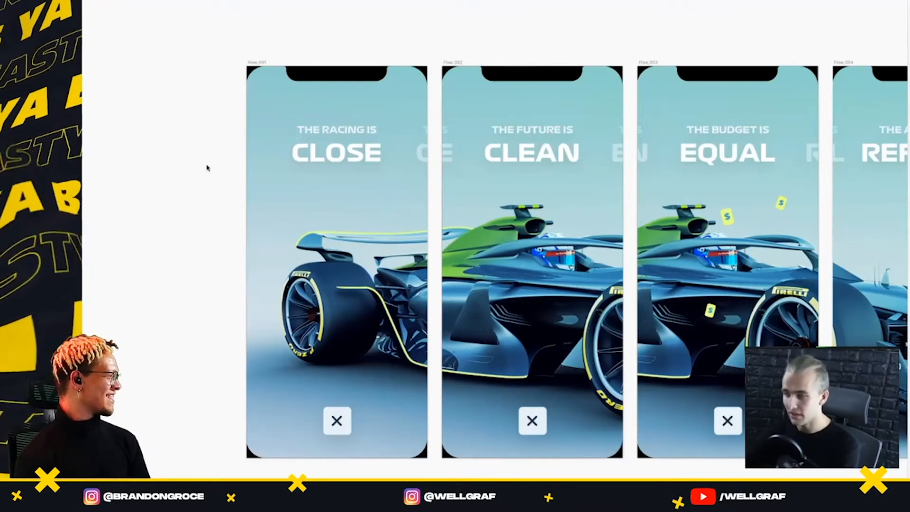
Examine the reference composition in the assets section and select the plain 2021 car image artboard beside it
scroll(236, 188, down, 10)
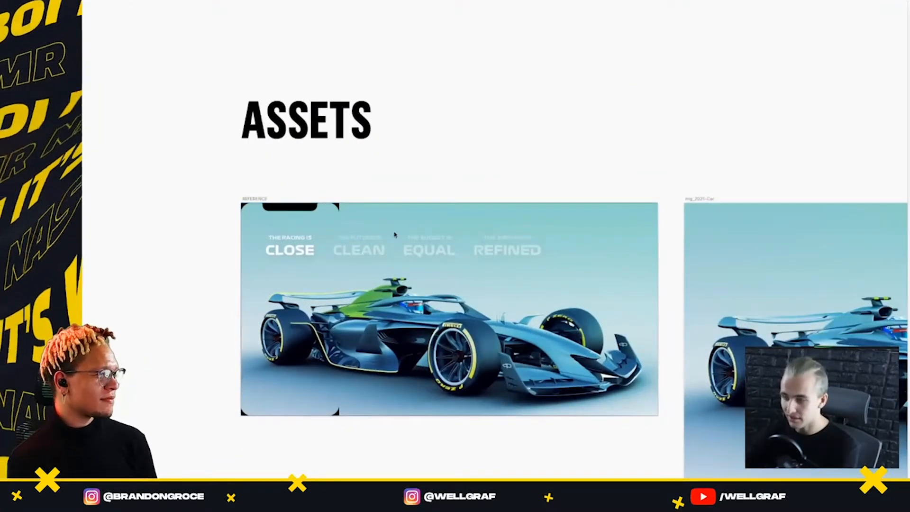
scroll(408, 367, up, 5)
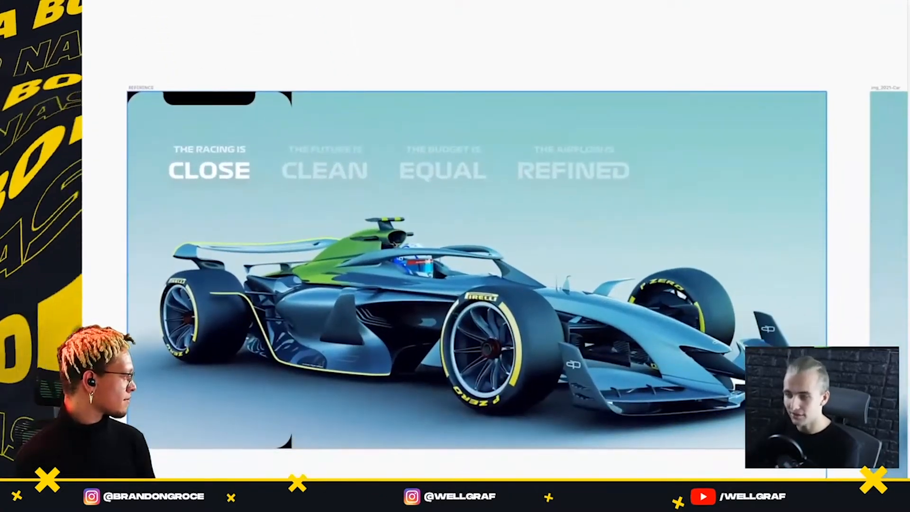
scroll(526, 350, right, 5)
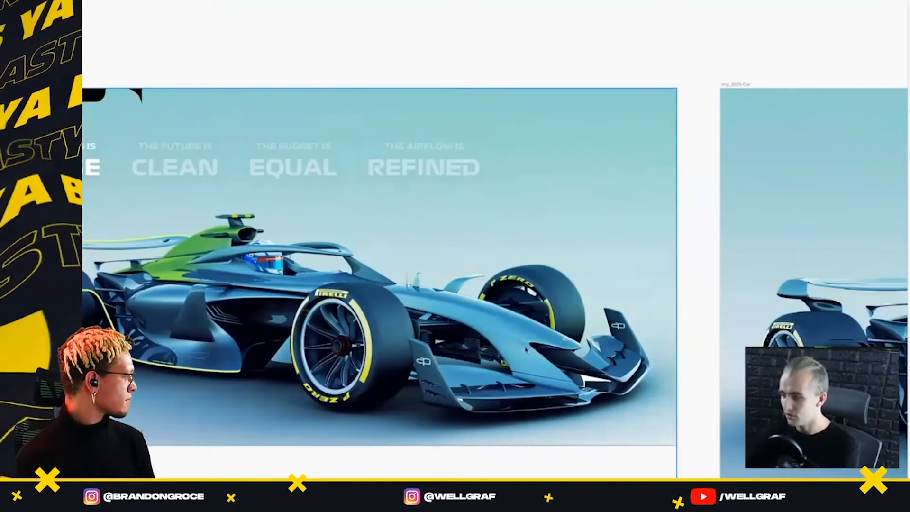
scroll(367, 260, right, 5)
scroll(367, 261, down, 3)
click(303, 189)
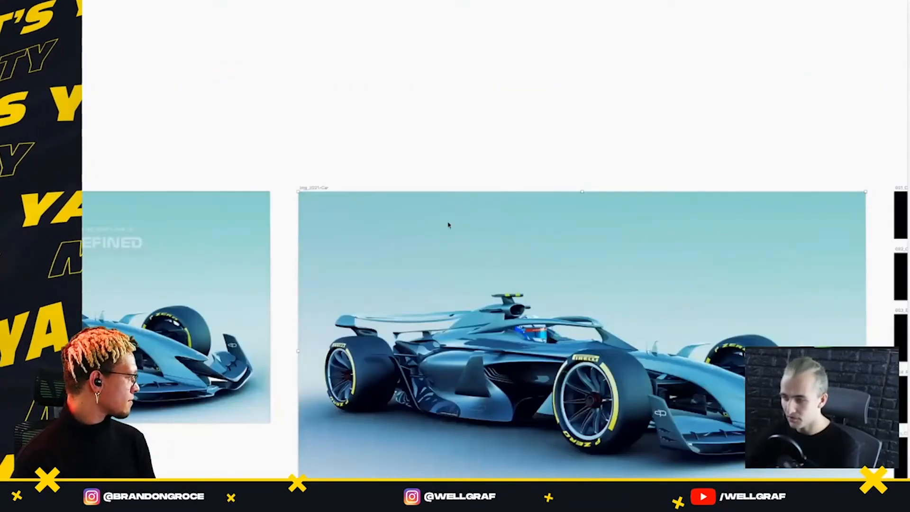
Examine the separate headline, close button, green engine area and yellow line assets beside the car image
scroll(449, 226, right, 1)
scroll(450, 225, down, 1)
scroll(449, 225, right, 8)
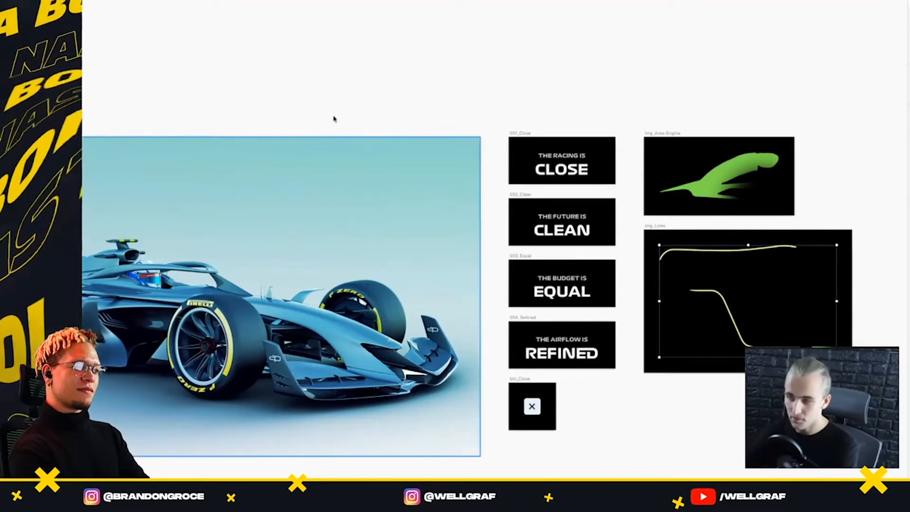
click(343, 68)
scroll(343, 68, left, 7)
scroll(338, 354, left, 2)
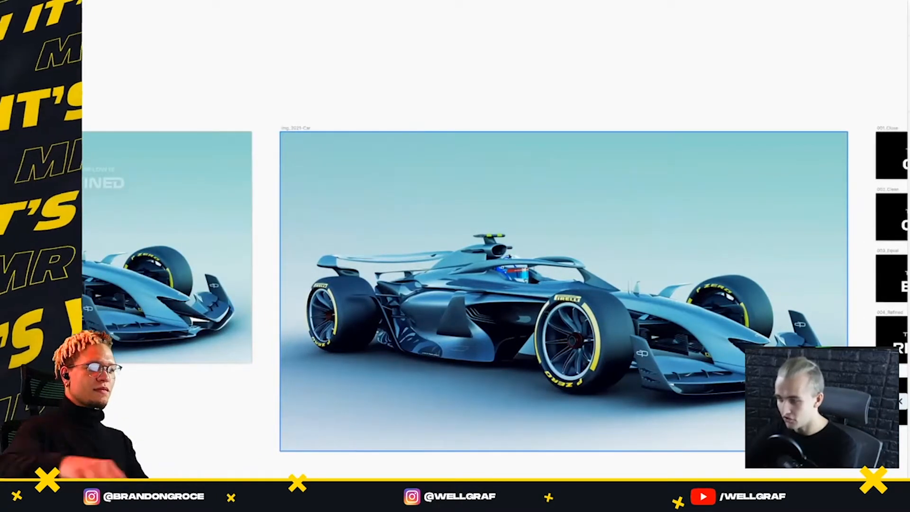
scroll(549, 240, right, 15)
scroll(504, 192, up, 5)
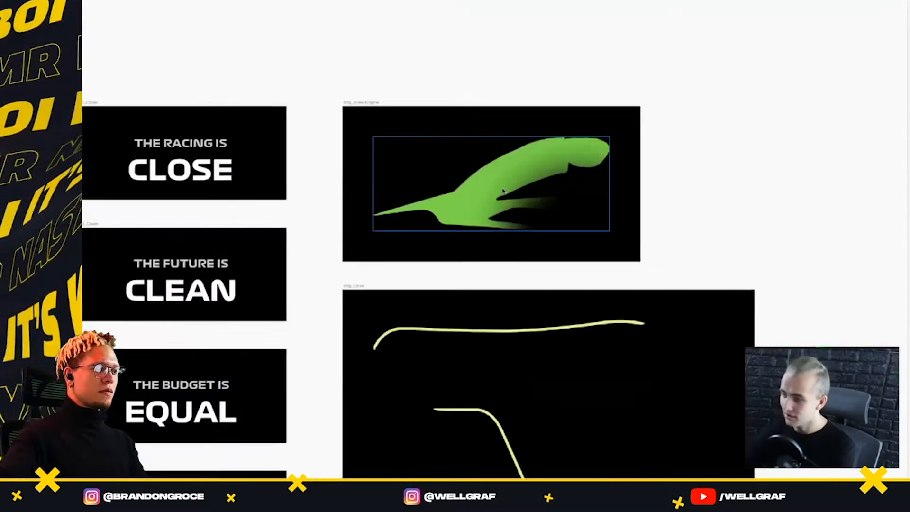
scroll(503, 227, down, 3)
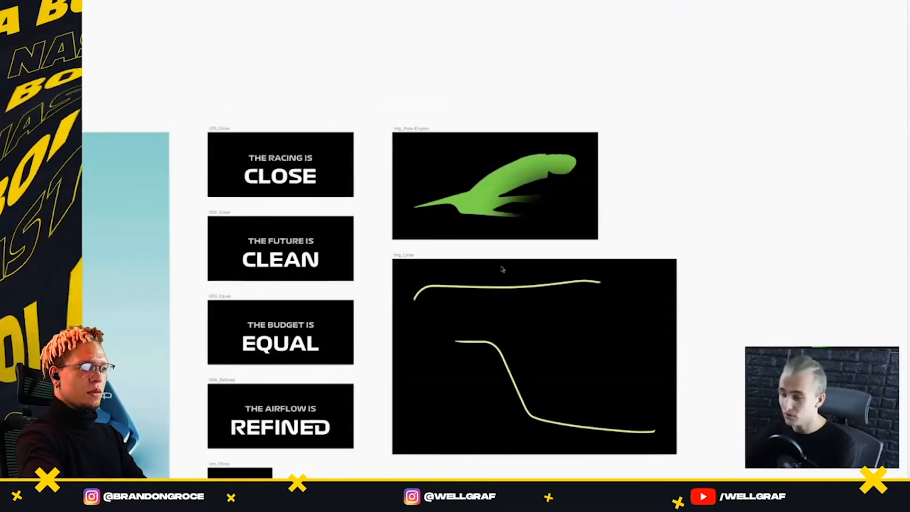
Try laying the yellow lines over the rear of the 2021 car image, and undo the move
click(511, 285)
drag(512, 285, 206, 230)
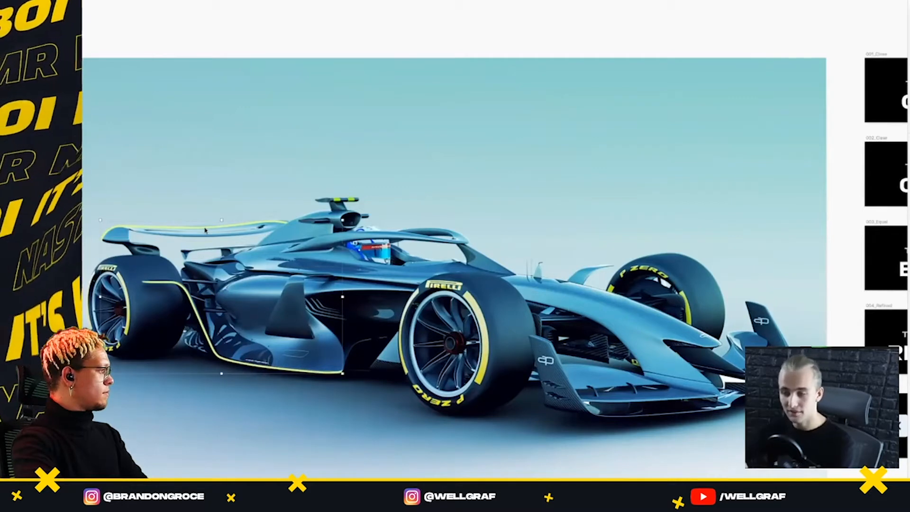
click(307, 38)
key(ctrl+z)
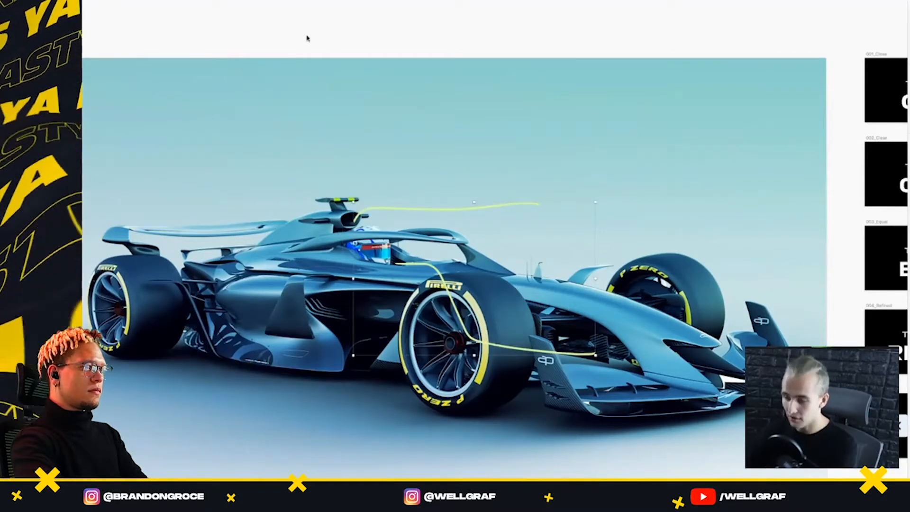
key(ctrl+z)
key(ctrl+z)
Examine the complete assets section together with the animation flow screens above it
scroll(398, 116, right, 5)
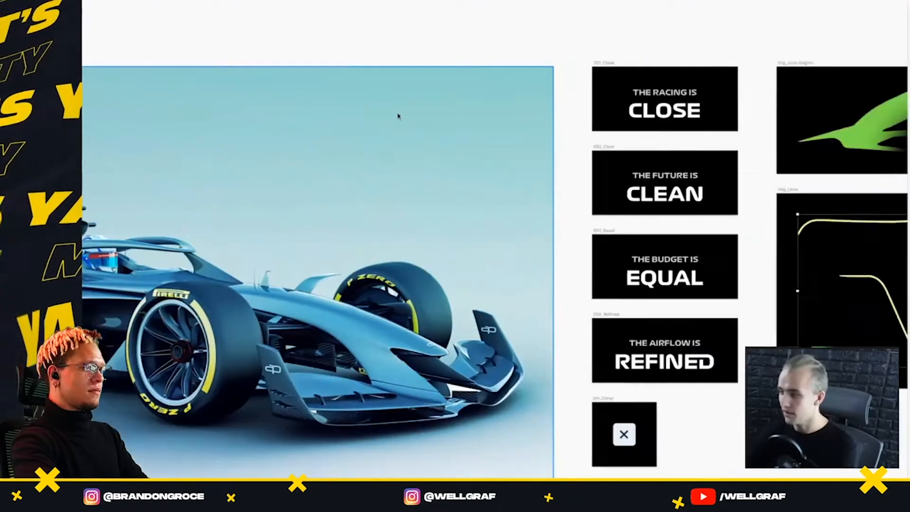
scroll(398, 117, down, 5)
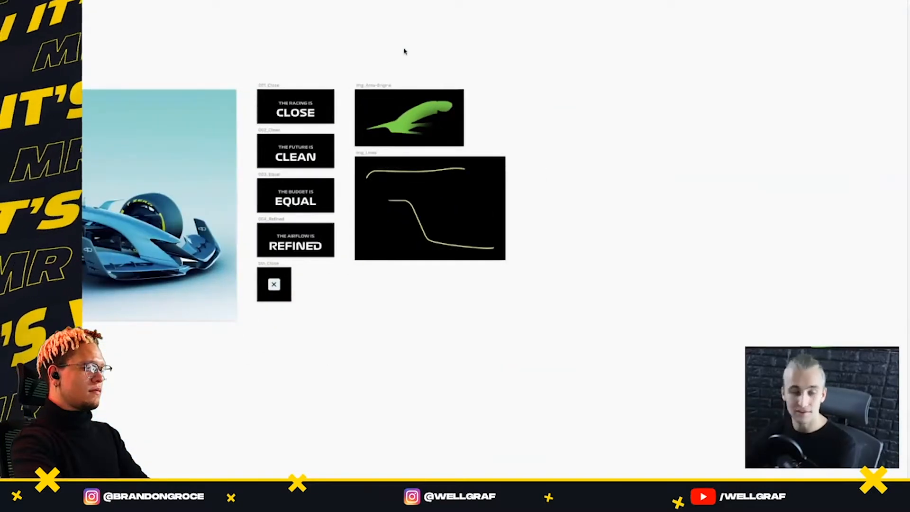
scroll(405, 51, left, 10)
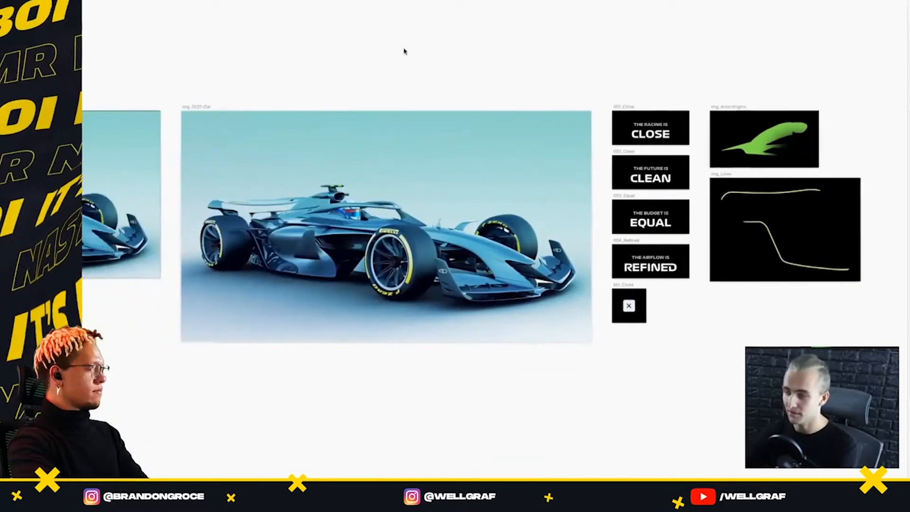
scroll(405, 51, down, 3)
scroll(405, 51, up, 3)
scroll(405, 52, left, 5)
scroll(405, 51, down, 2)
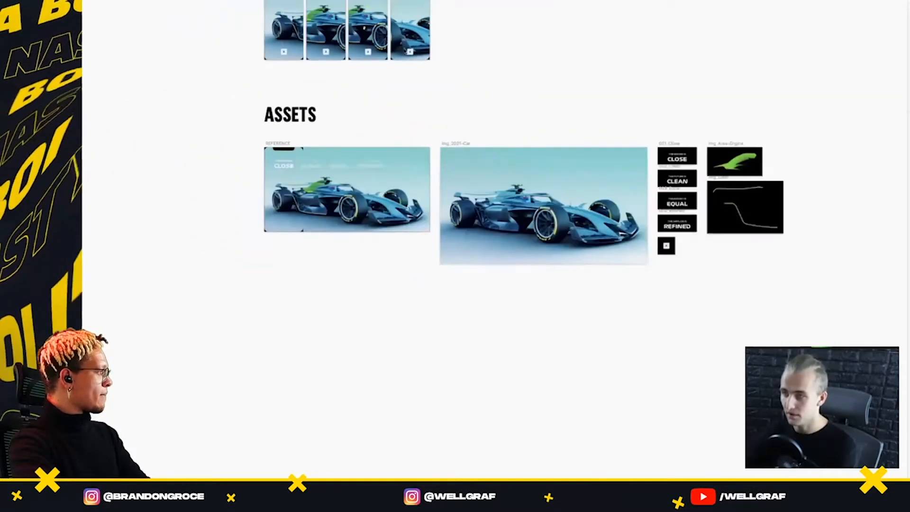
scroll(404, 51, up, 3)
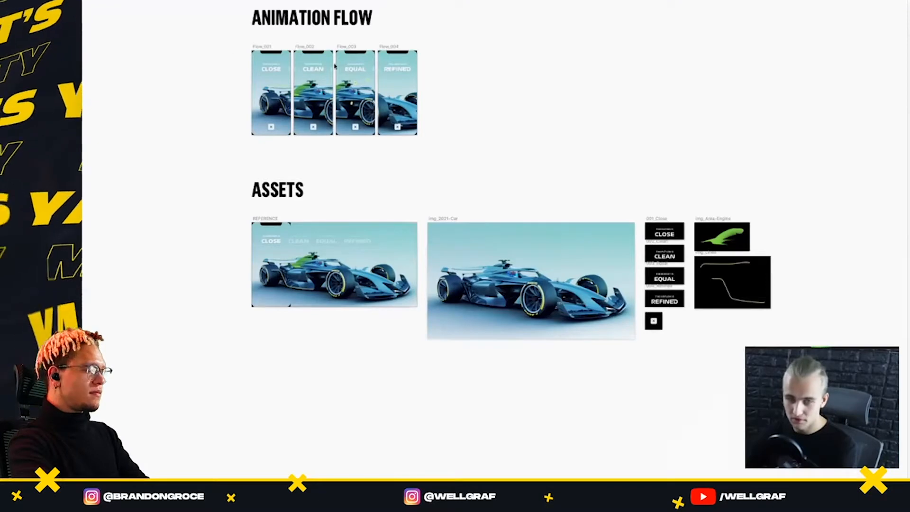
Switch to Finder and open the Motion folder inside The Formula 1 Future project folder
key(super+Tab)
drag(346, 71, 337, 24)
click(356, 122)
click(338, 57)
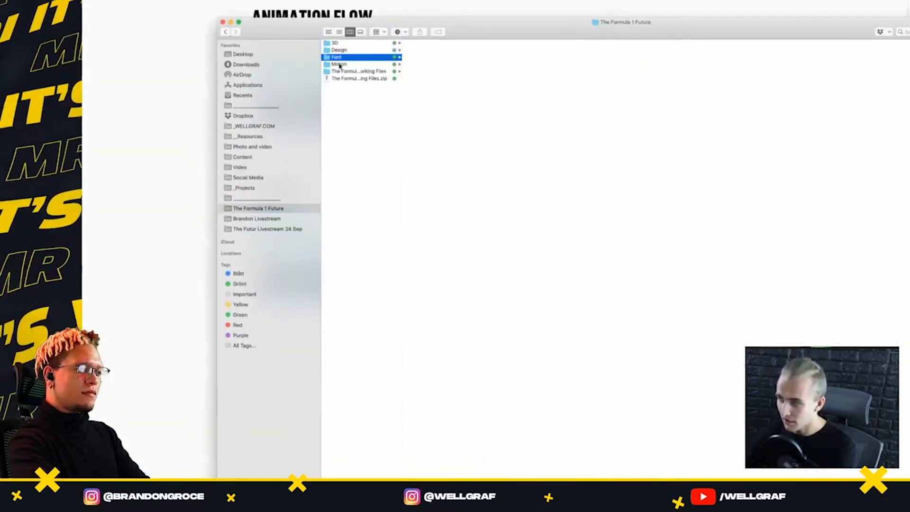
click(340, 71)
click(340, 64)
Create a folder named Stream Motion inside the Motion folder
right_click(436, 97)
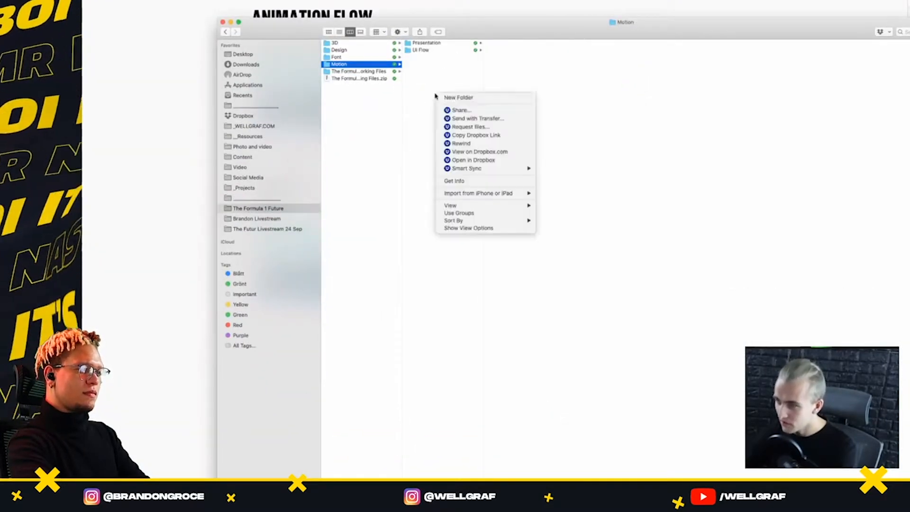
click(439, 98)
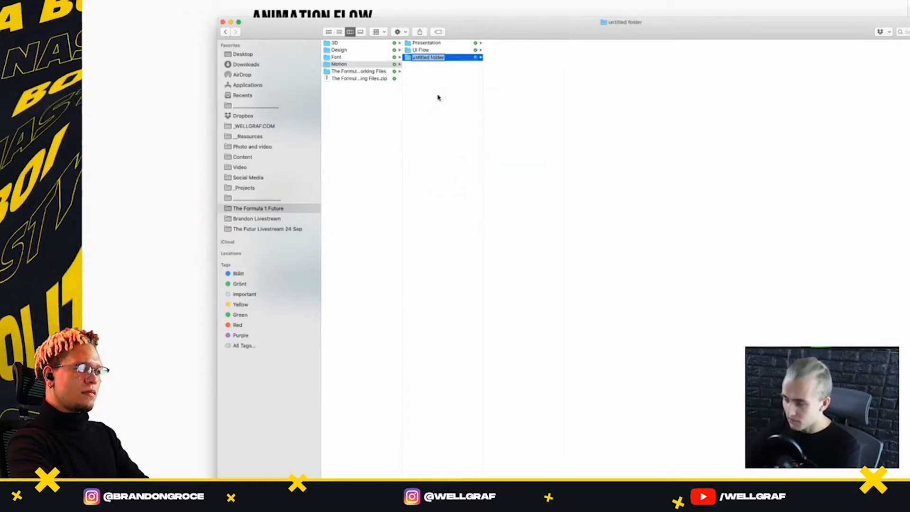
text(Stream)
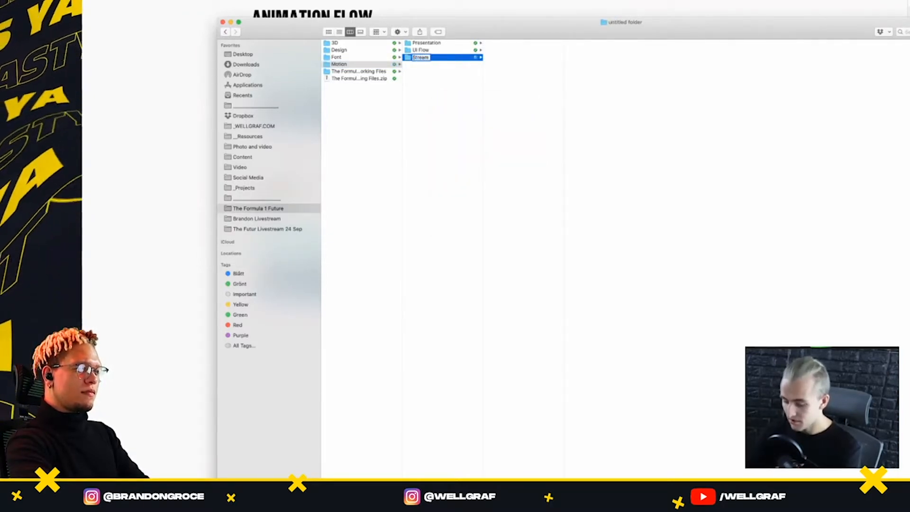
text( Motin)
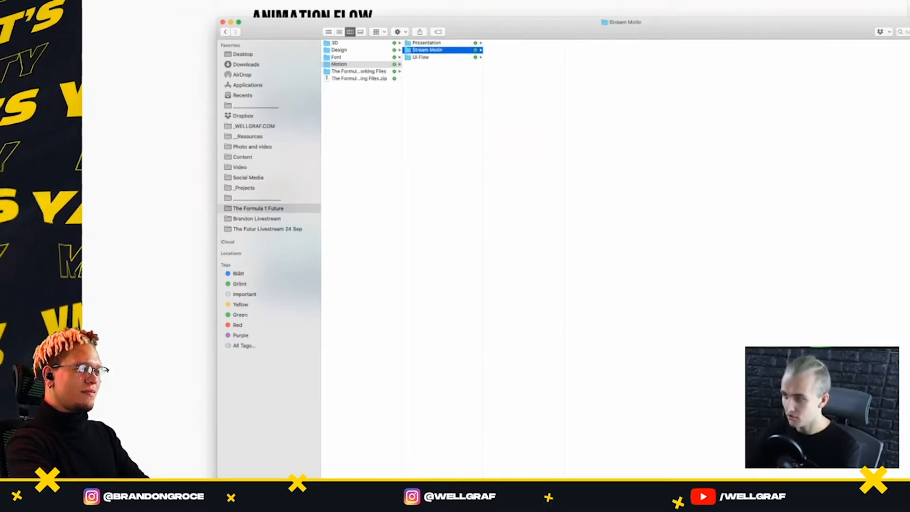
key(Return)
key(Return)
key(Right)
key(BackSpace)
text(on)
key(Return)
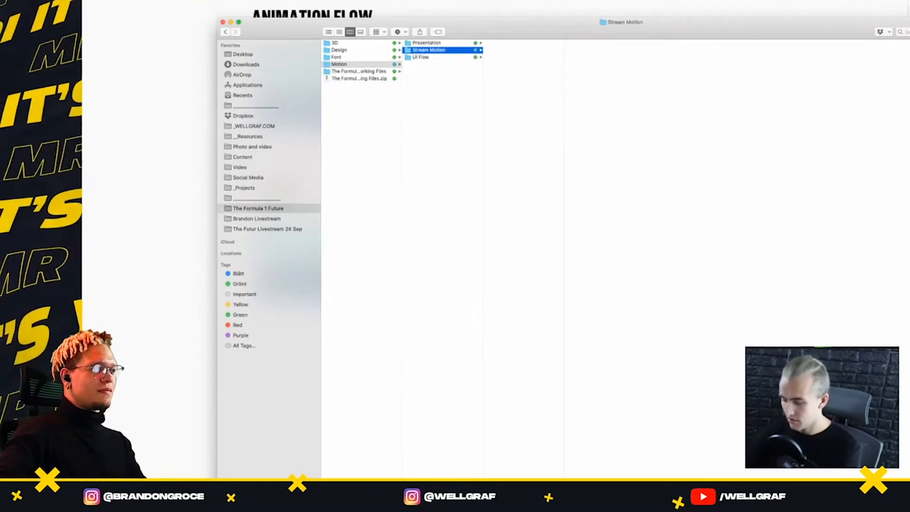
Create a folder named UI Motion Flow inside Stream Motion
right_click(551, 74)
click(560, 77)
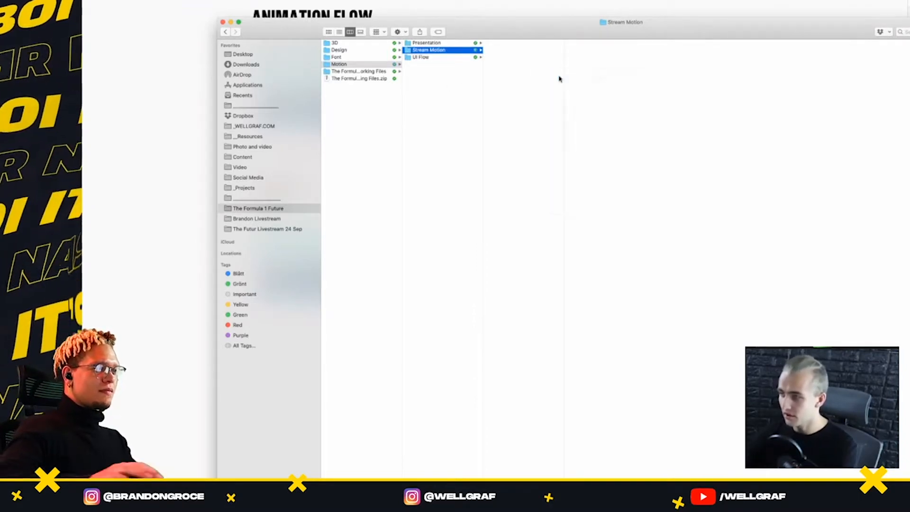
key(BackSpace)
text(U)
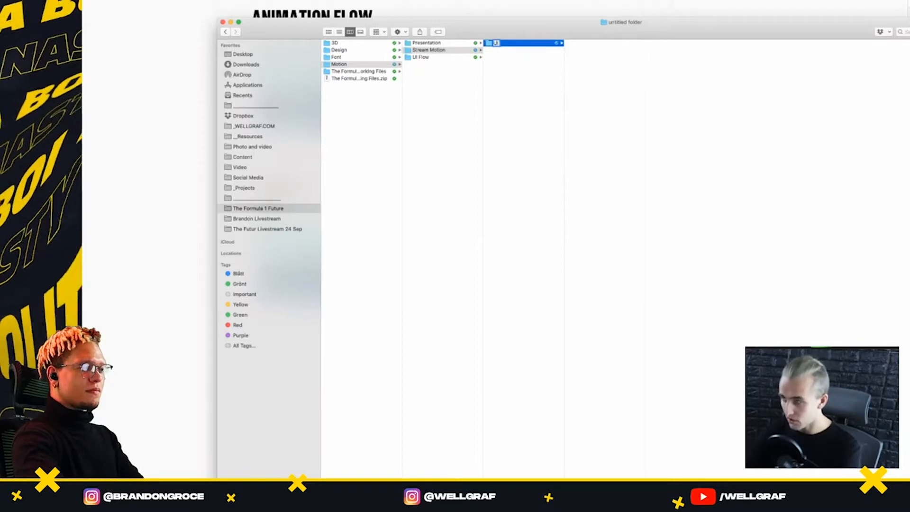
text(I Motion Flow)
key(Return)
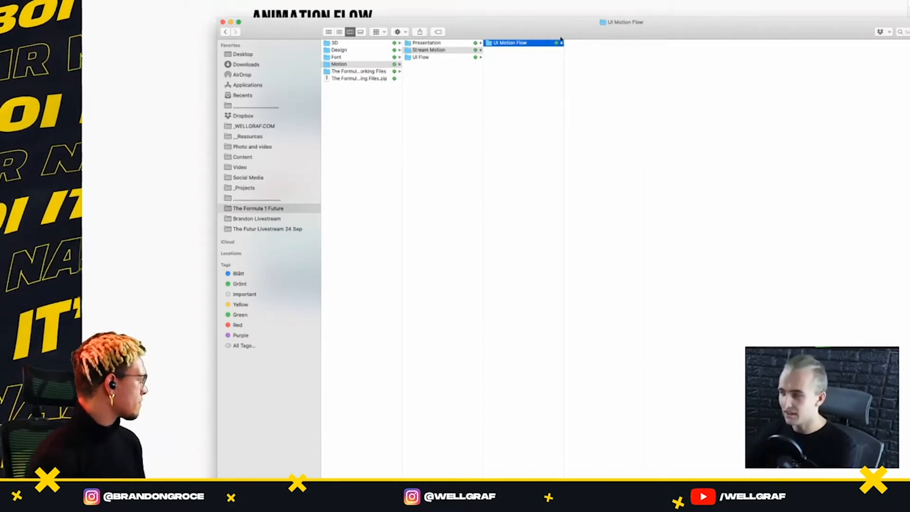
Create a folder named Assets inside UI Motion Flow
right_click(611, 57)
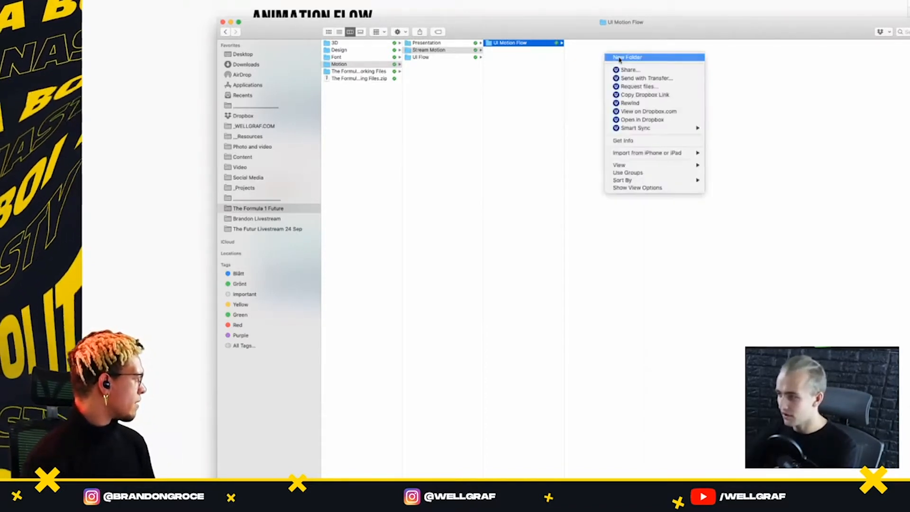
click(619, 58)
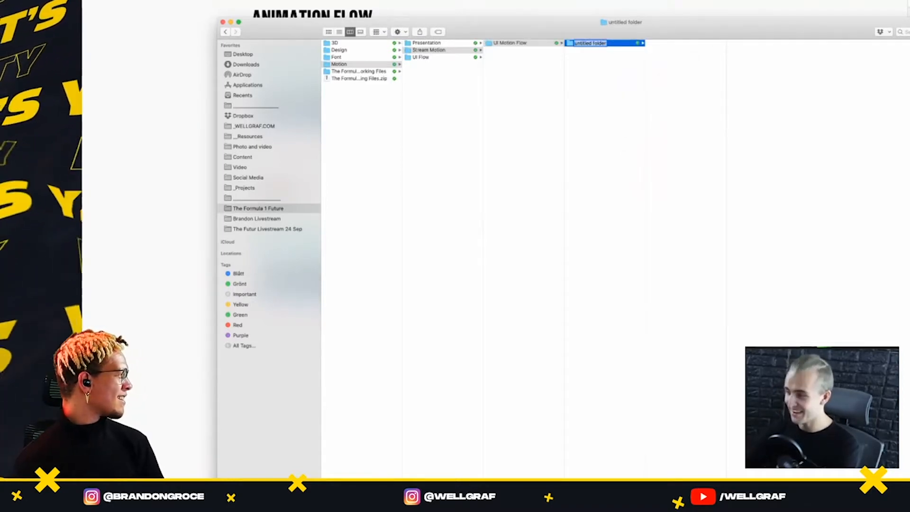
text(A)
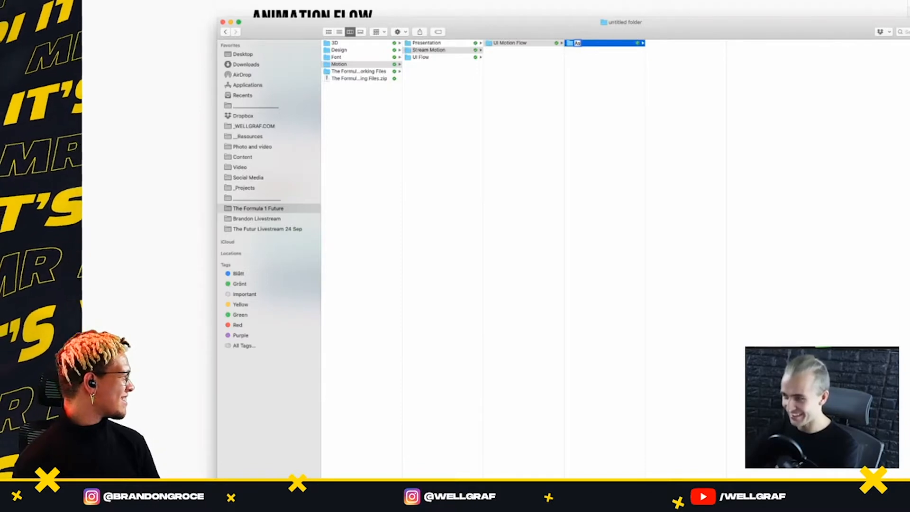
text(ssets)
key(Return)
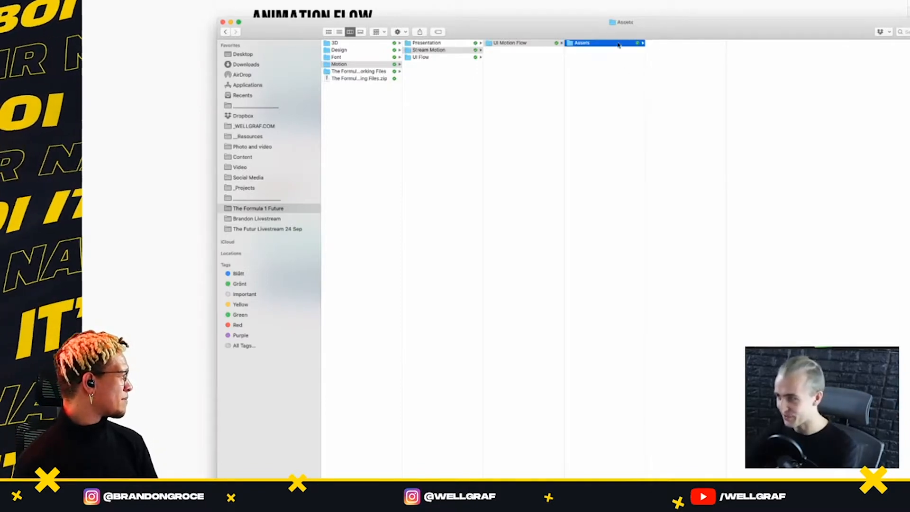
Create an image folder named img inside the Assets folder
right_click(679, 53)
click(679, 53)
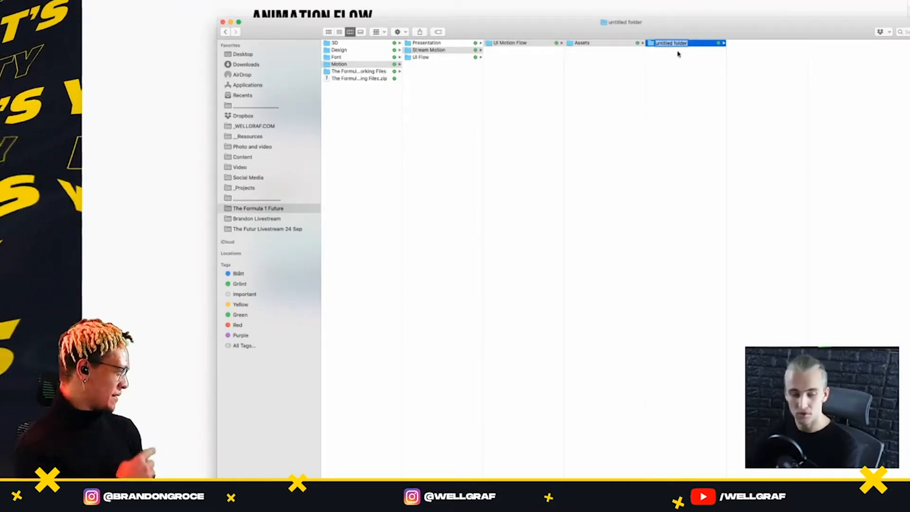
text(img)
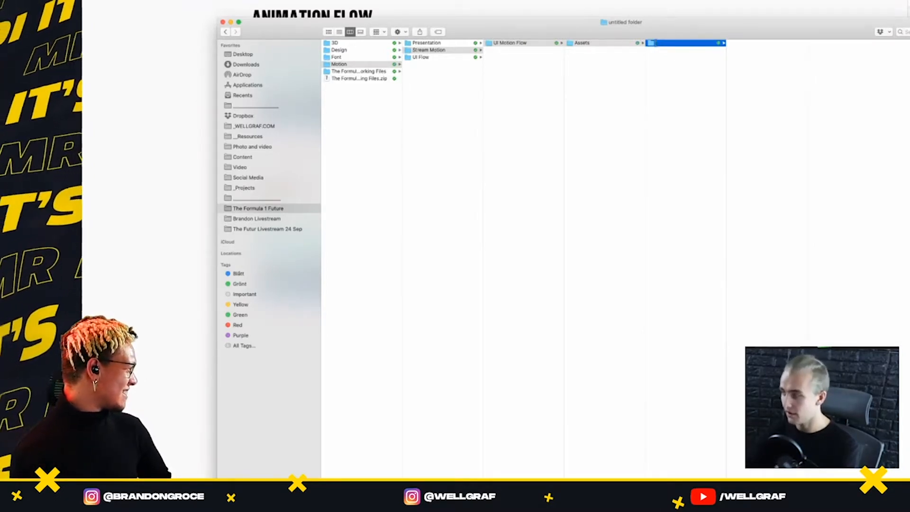
click(675, 61)
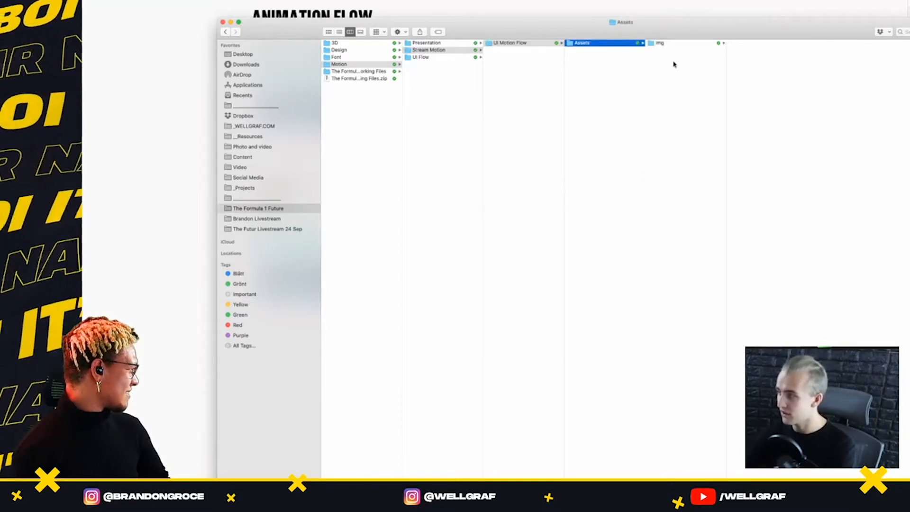
right_click(674, 64)
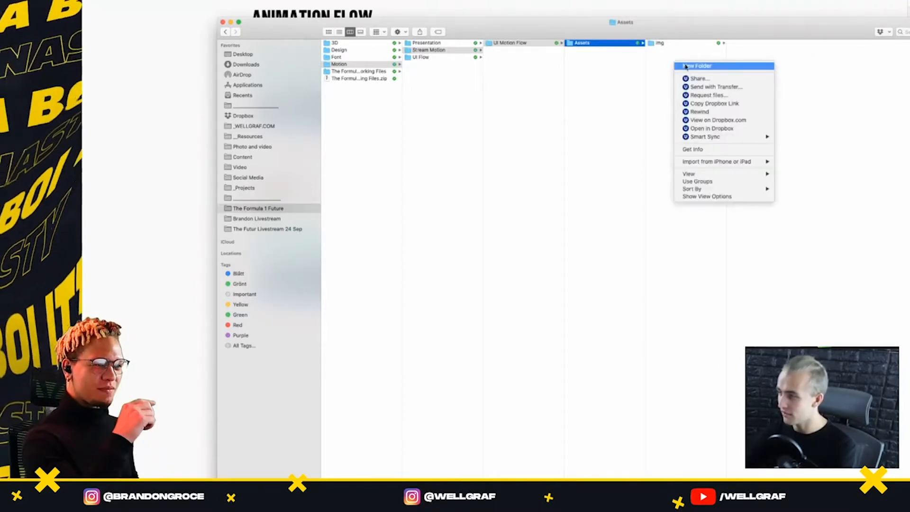
click(661, 60)
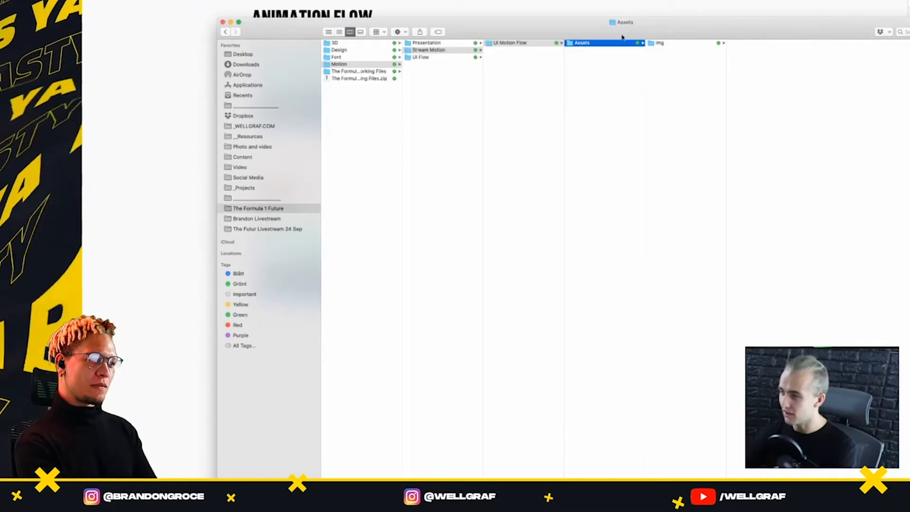
Switch back to Sketch and export the img_2021-Car artboard into The Formula 1 Future/Motion/Stream Motion/UI Motion Flow/Assets/img
drag(622, 37, 534, 104)
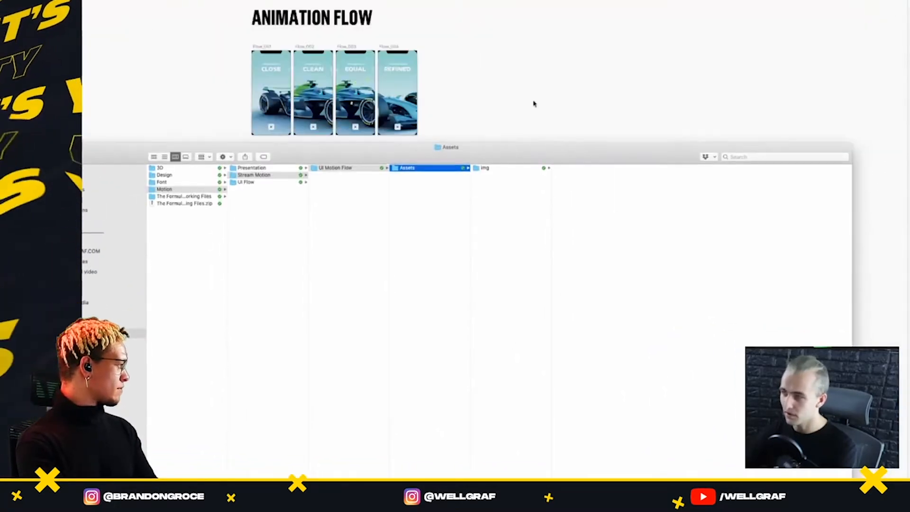
click(534, 103)
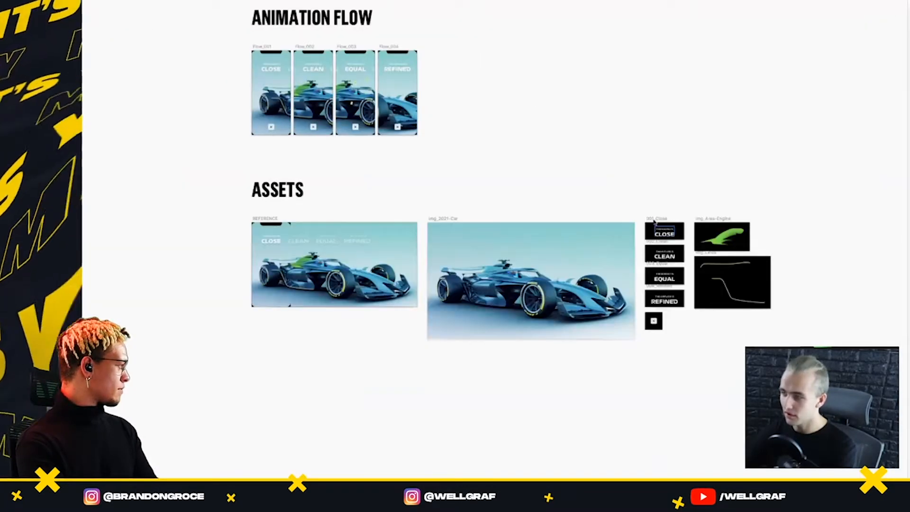
click(438, 219)
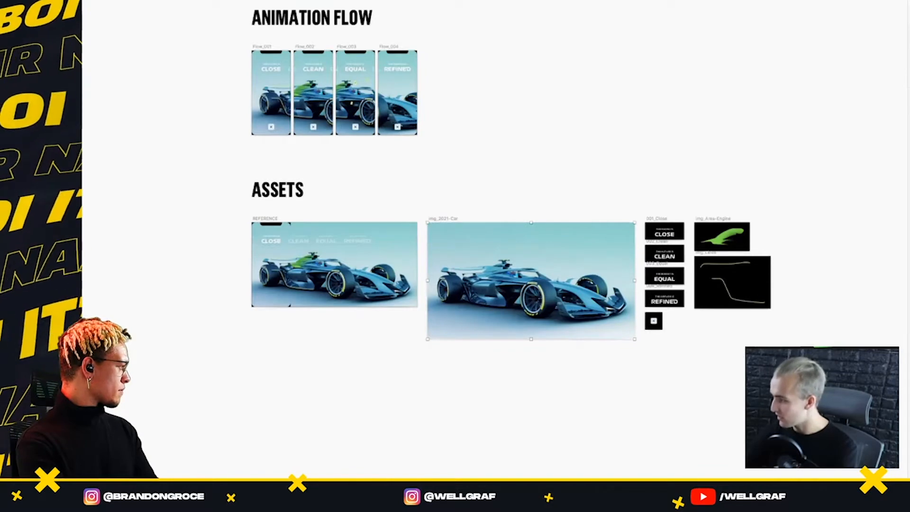
key(super+shift+e)
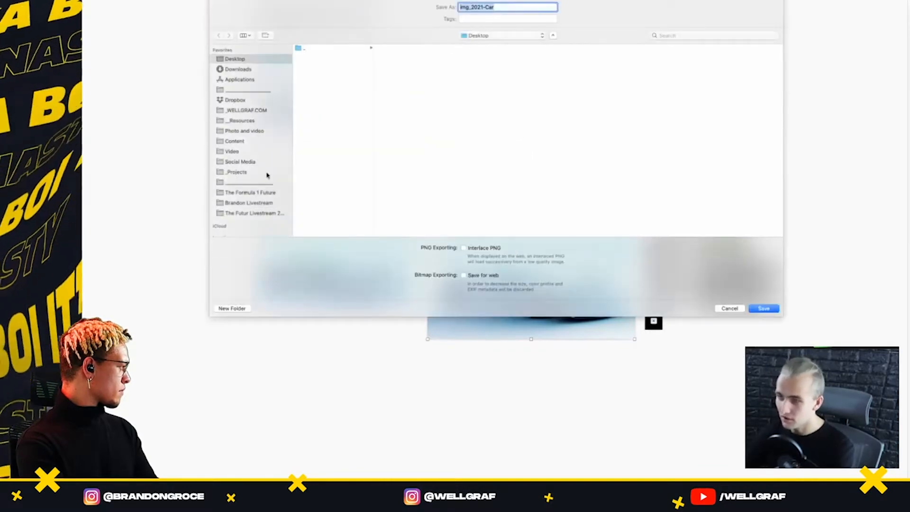
click(259, 204)
click(264, 192)
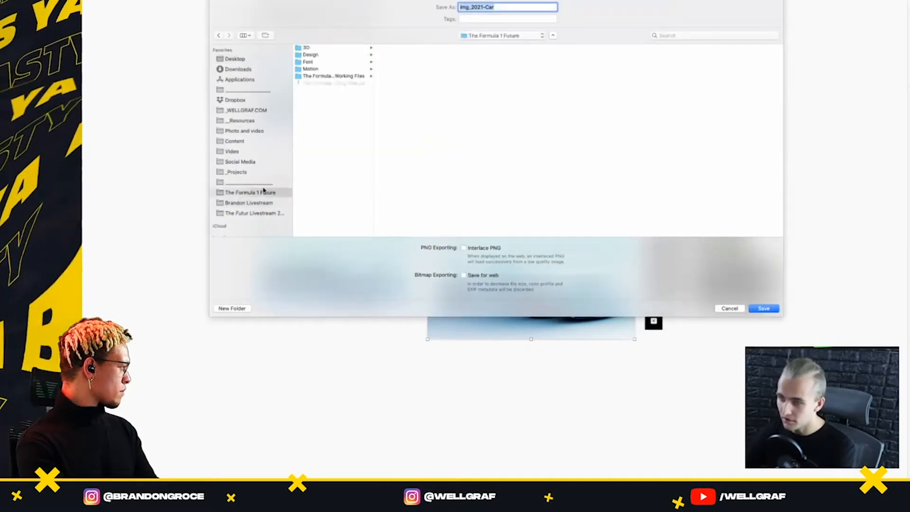
click(324, 70)
click(398, 62)
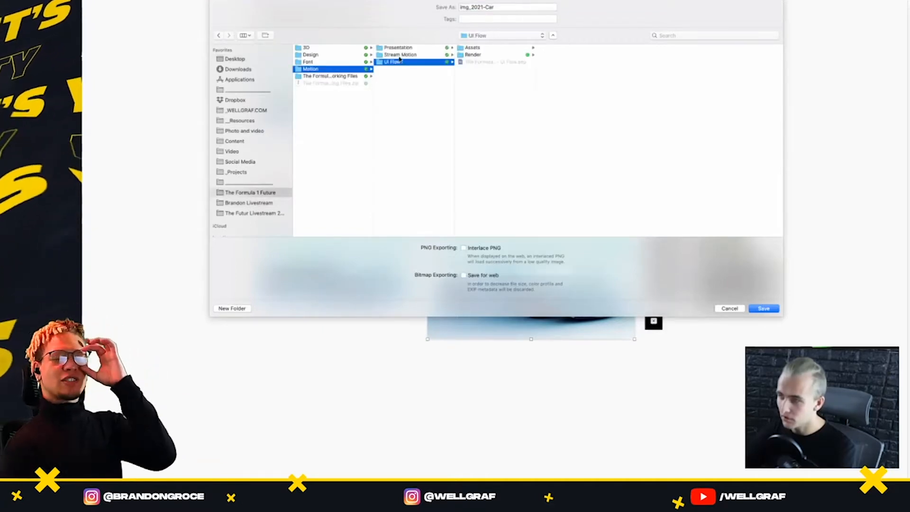
click(399, 55)
click(485, 49)
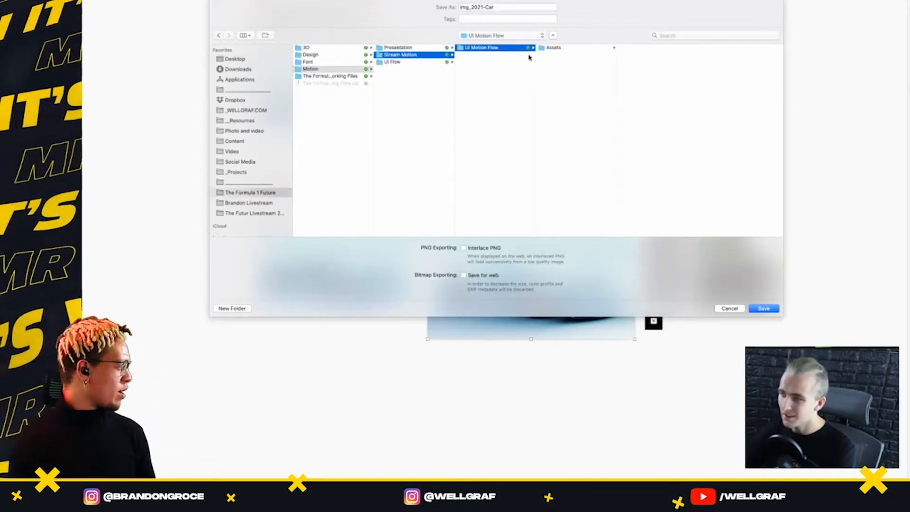
click(559, 49)
click(639, 49)
click(764, 308)
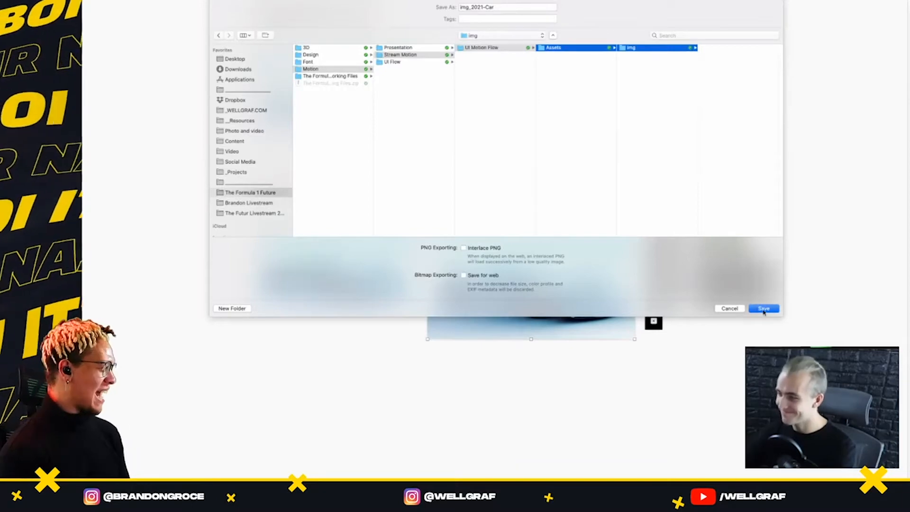
Export the four text labels 001_Close to 004_Refined and the btn_Close button into the img folder
scroll(686, 222, up, 4)
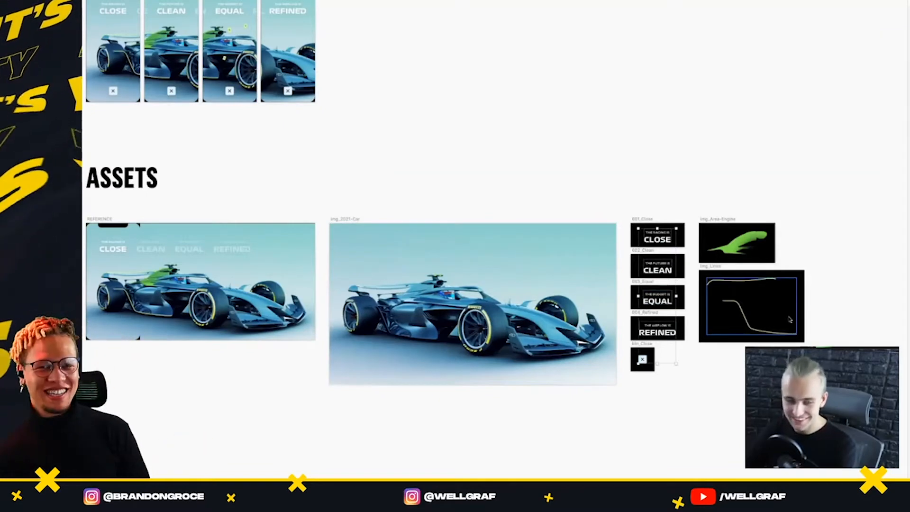
key(super+shift+e)
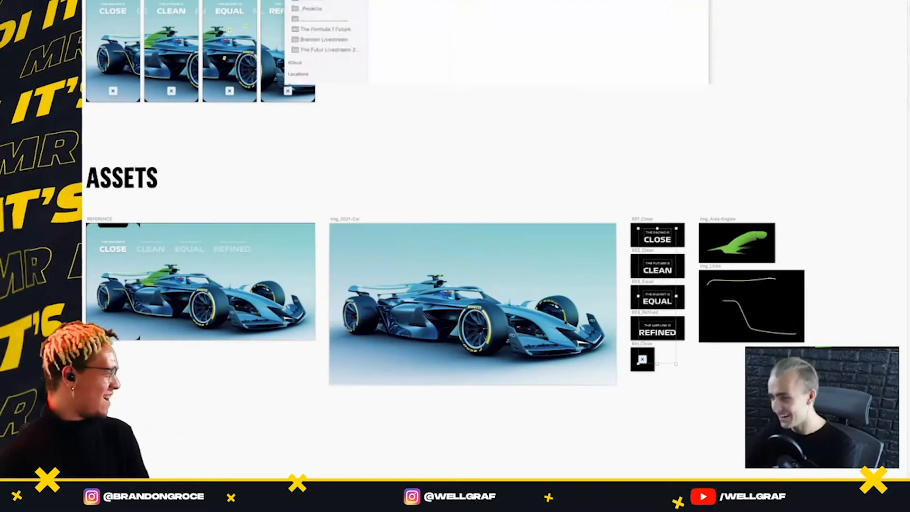
click(689, 248)
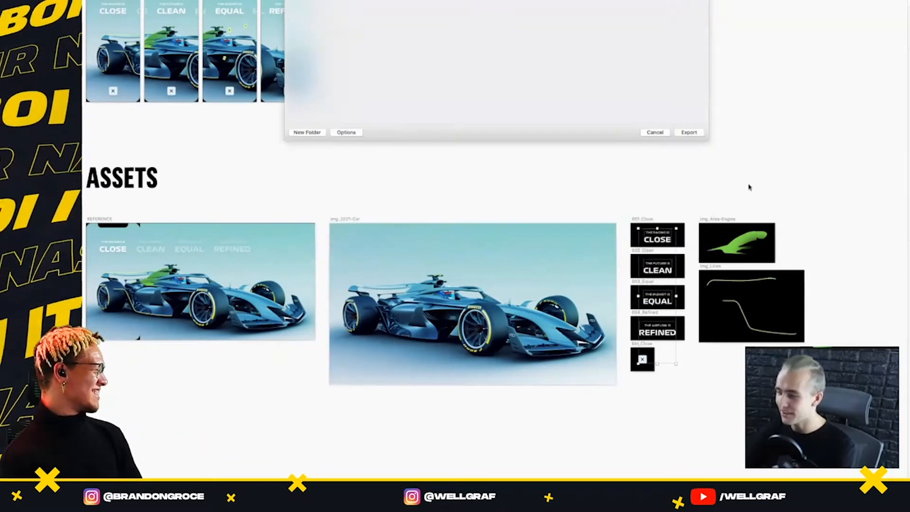
Export the green engine-area graphic and the curved lines graphic as images into the img folder
click(748, 242)
shift+click(748, 282)
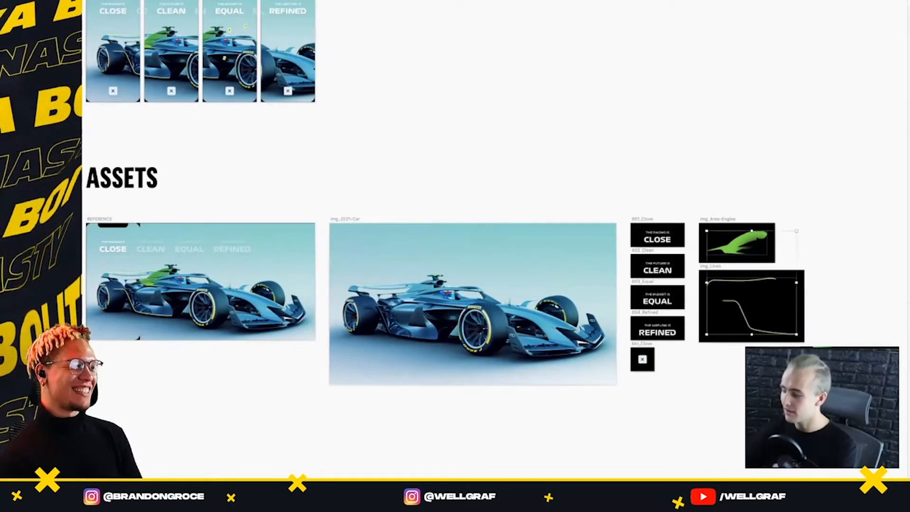
key(super+shift+e)
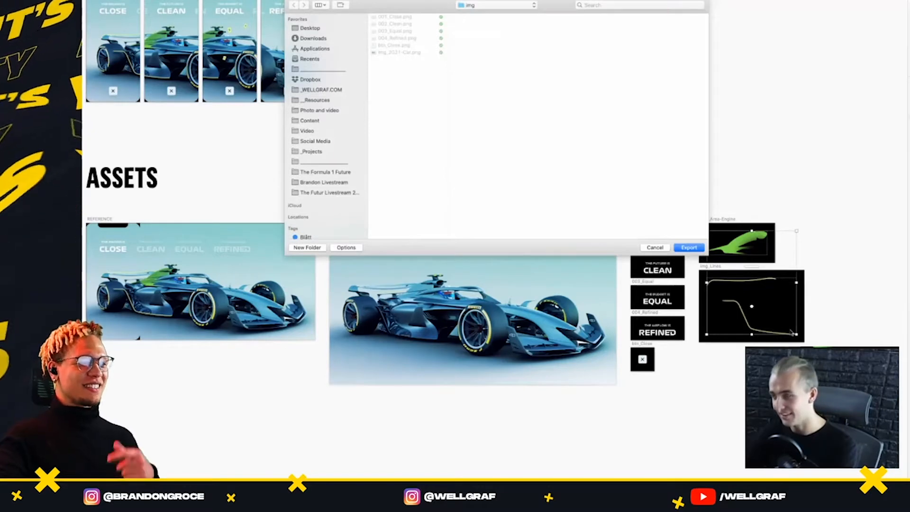
key(Return)
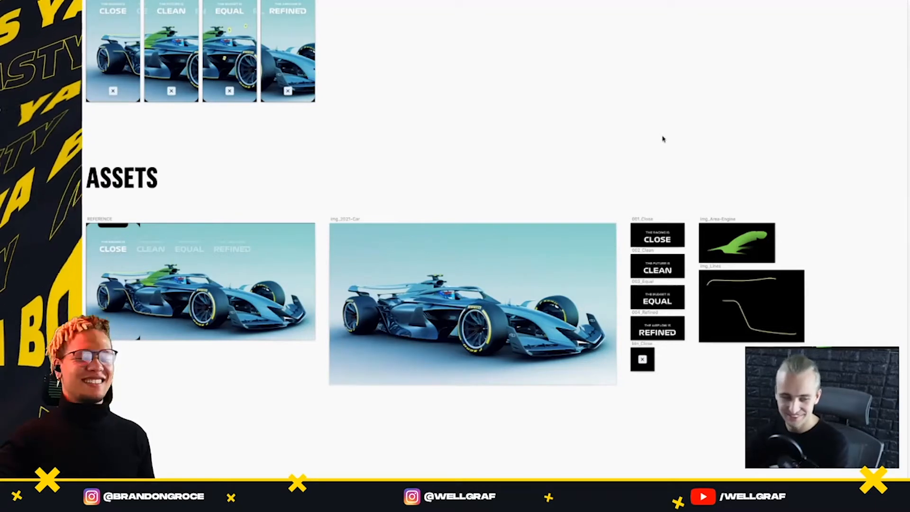
Switch to Finder, check the exports in the img folder and rename Bitmap.png as img_Motor-Area
scroll(560, 169, left, 2)
scroll(559, 169, left, 5)
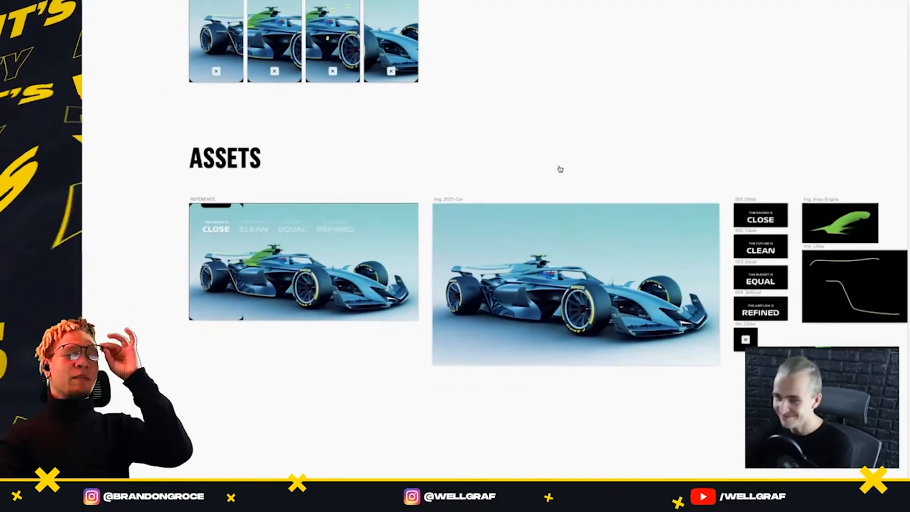
key(super+Tab)
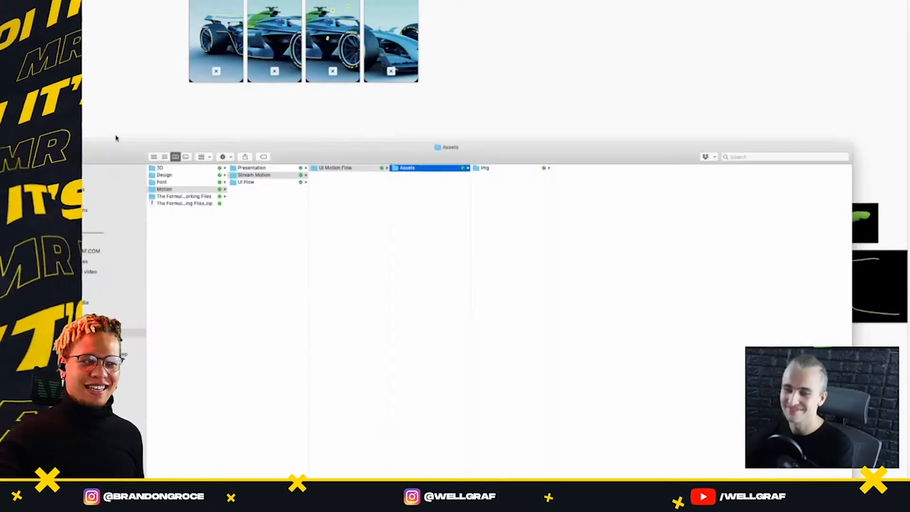
click(493, 168)
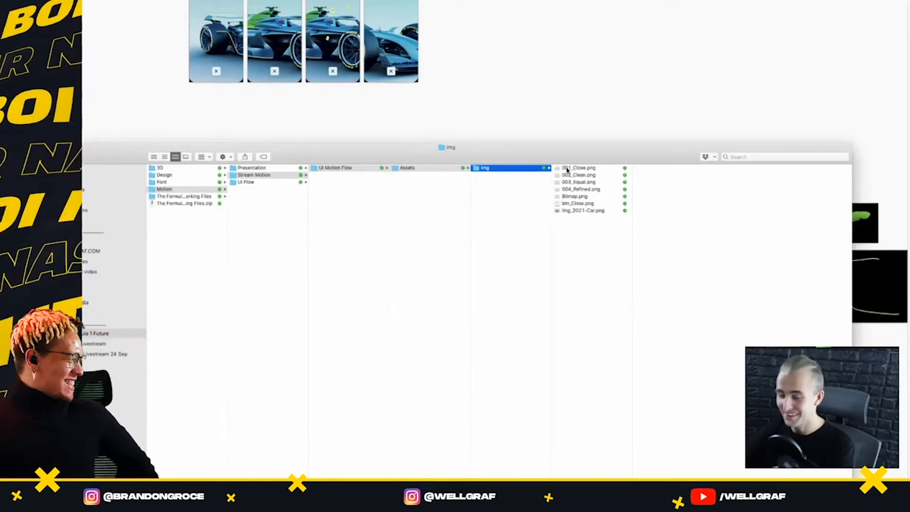
click(582, 169)
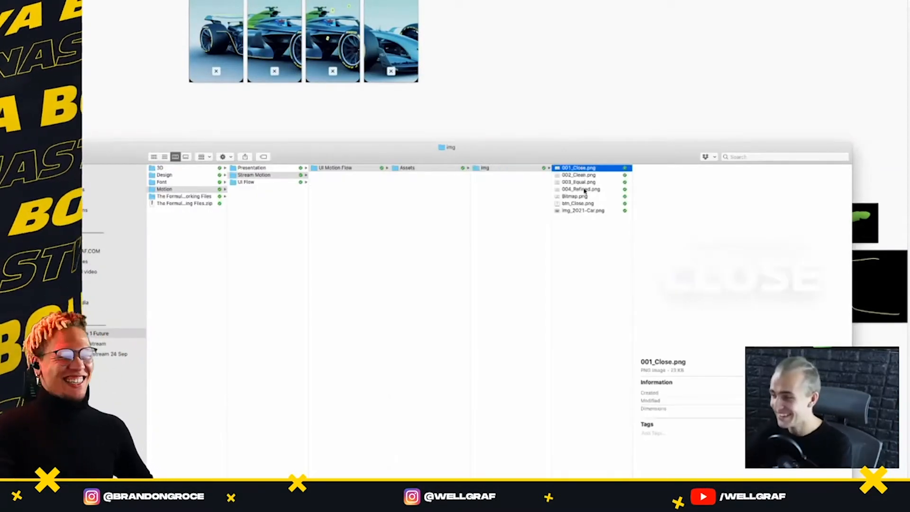
click(580, 197)
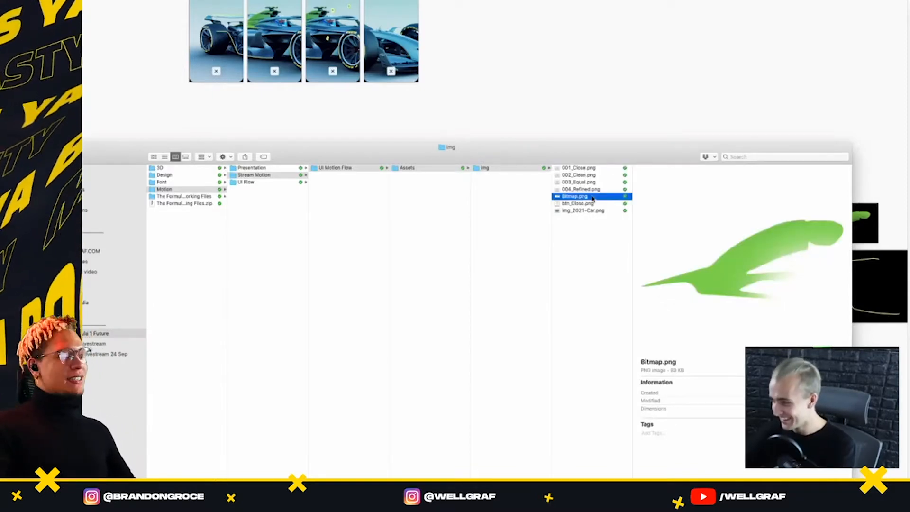
click(592, 197)
text(img_Moto)
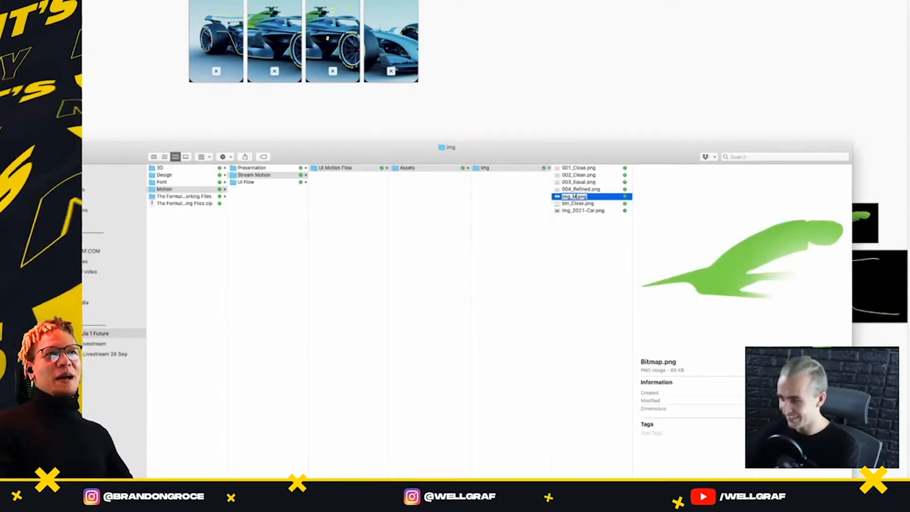
text(r-Area)
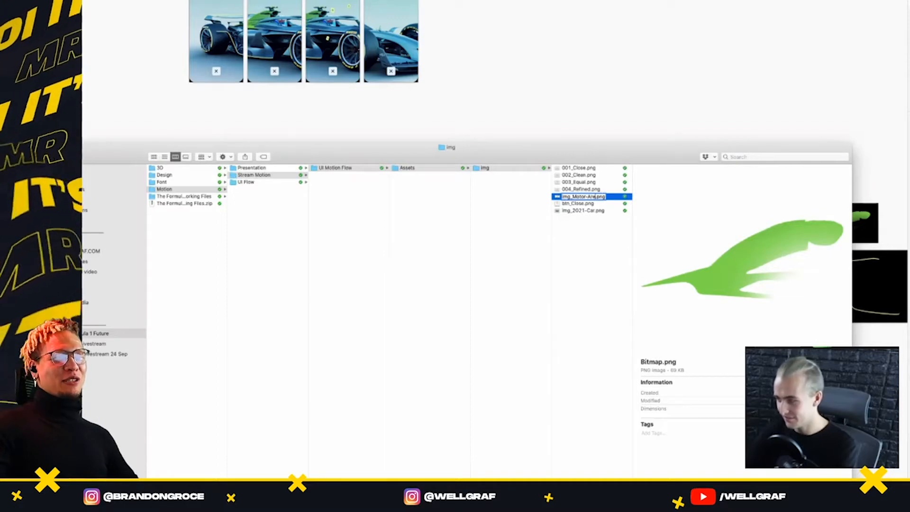
key(Return)
click(571, 240)
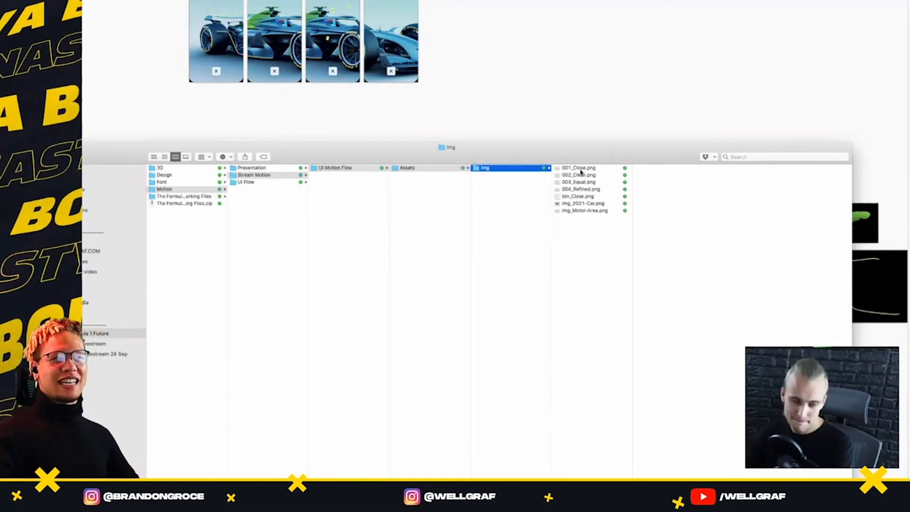
Switch to After Effects and place the Finder window with the img folder beside it
drag(569, 148, 592, 81)
click(550, 55)
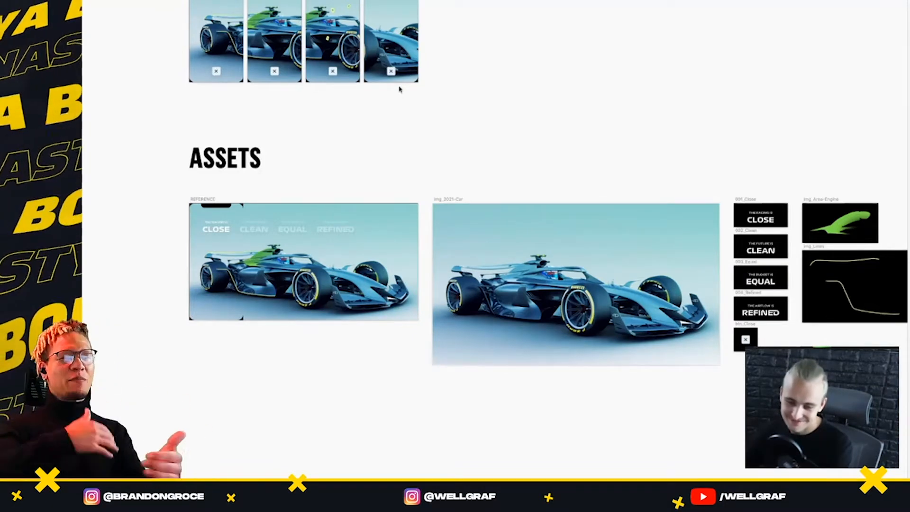
key(super+Tab)
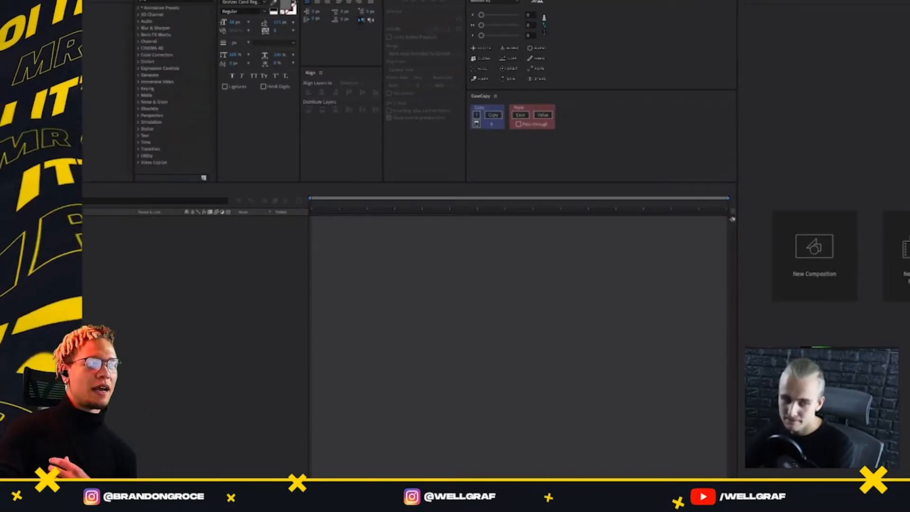
click(142, 394)
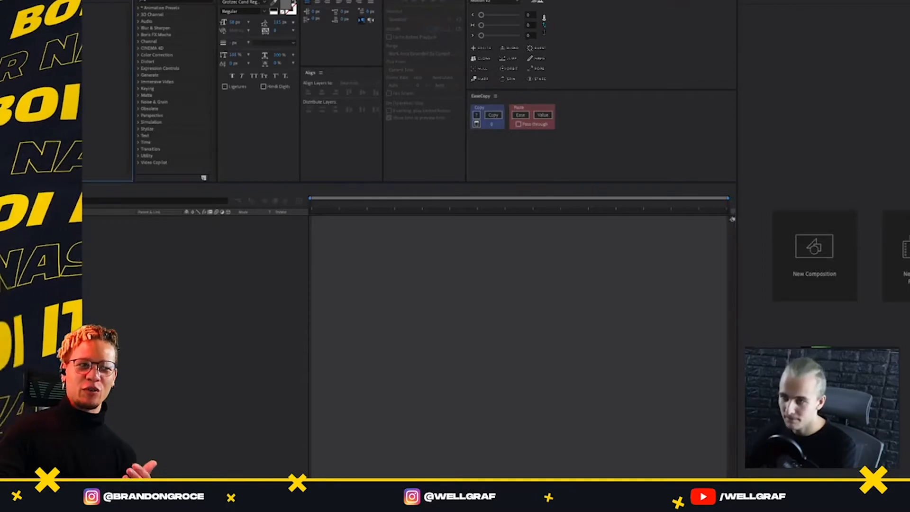
key(super+Tab)
key(super+Tab)
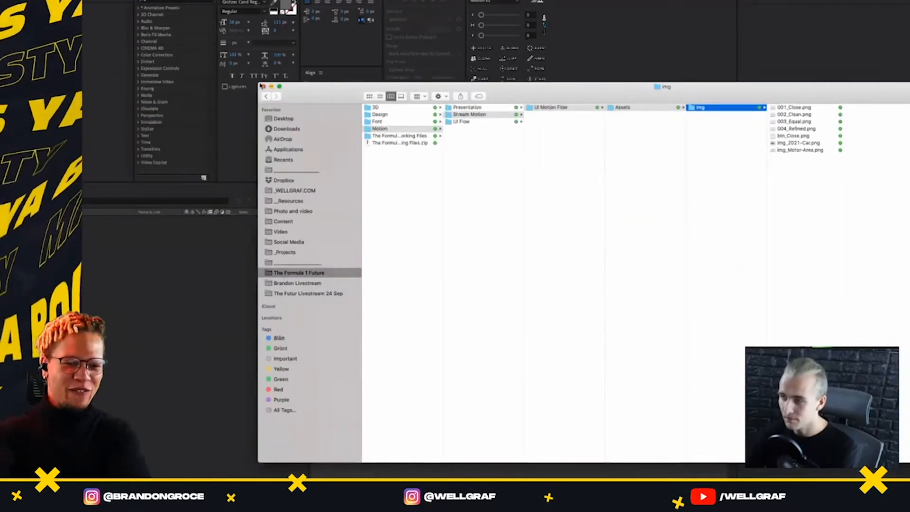
drag(338, 90, 909, 156)
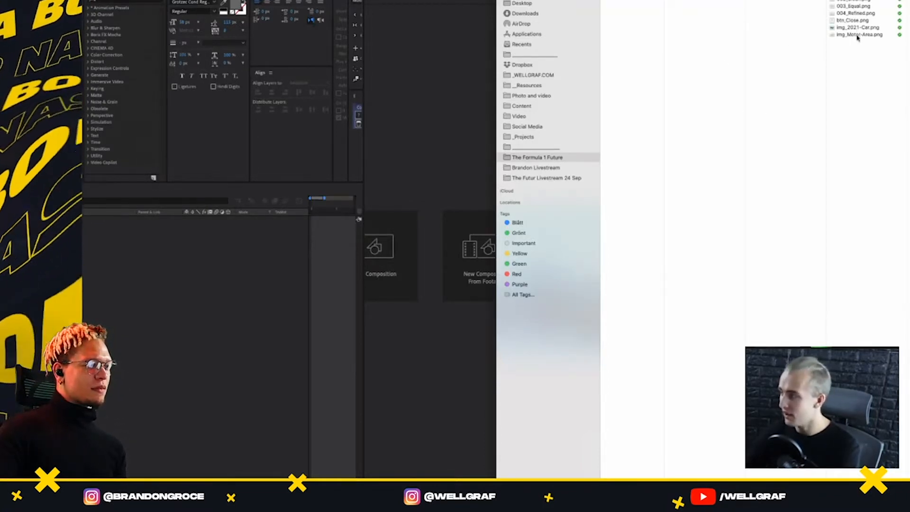
Import all the PNG files from the img folder into the After Effects project
key(super+a)
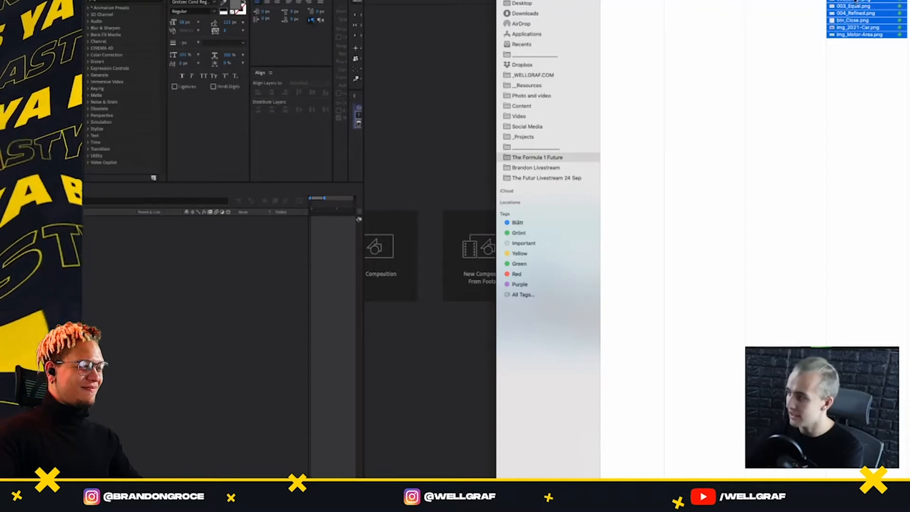
drag(856, 1, 57, 114)
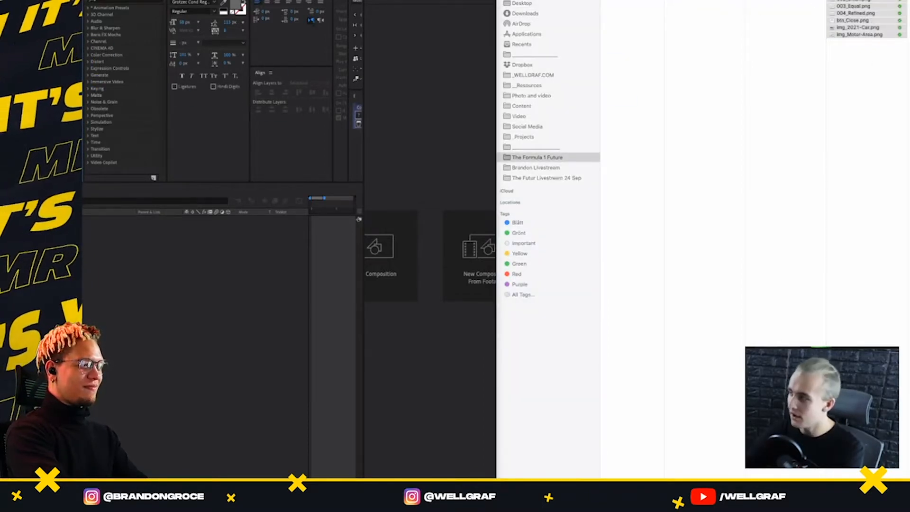
drag(806, 1, 1, 35)
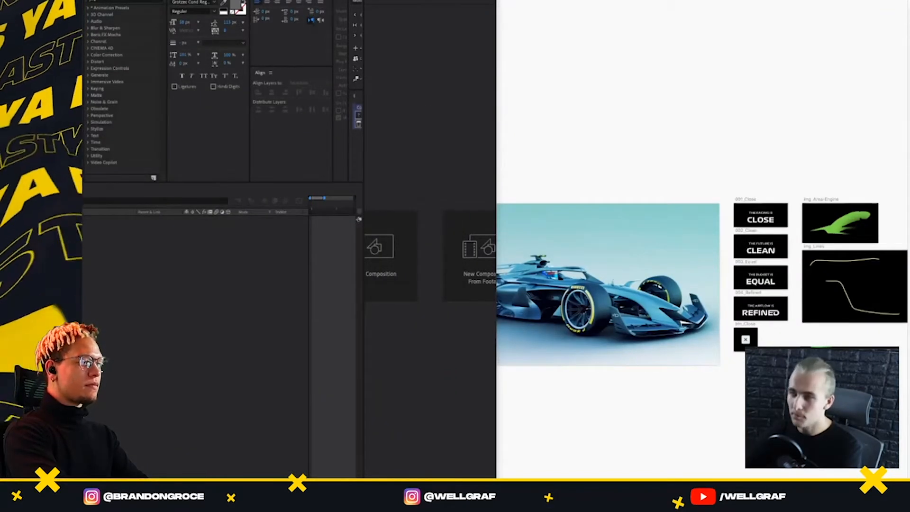
key(super+Right)
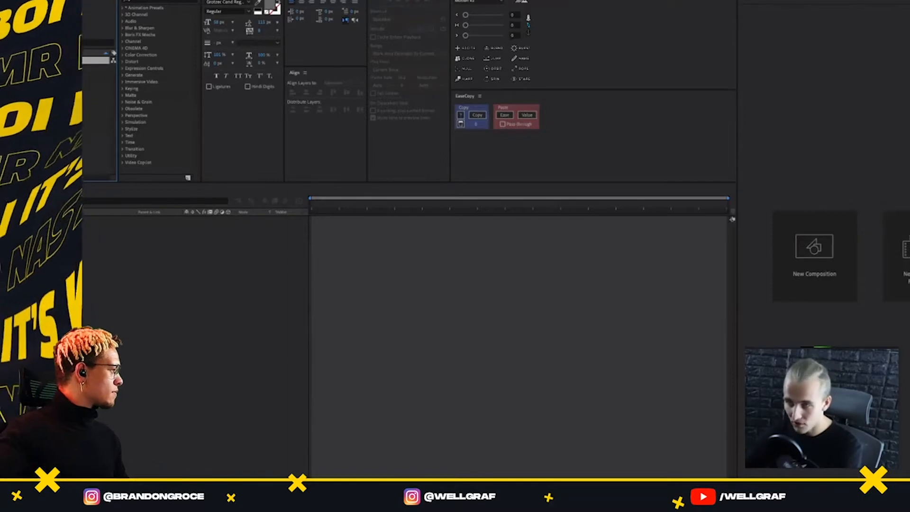
click(105, 0)
click(113, 0)
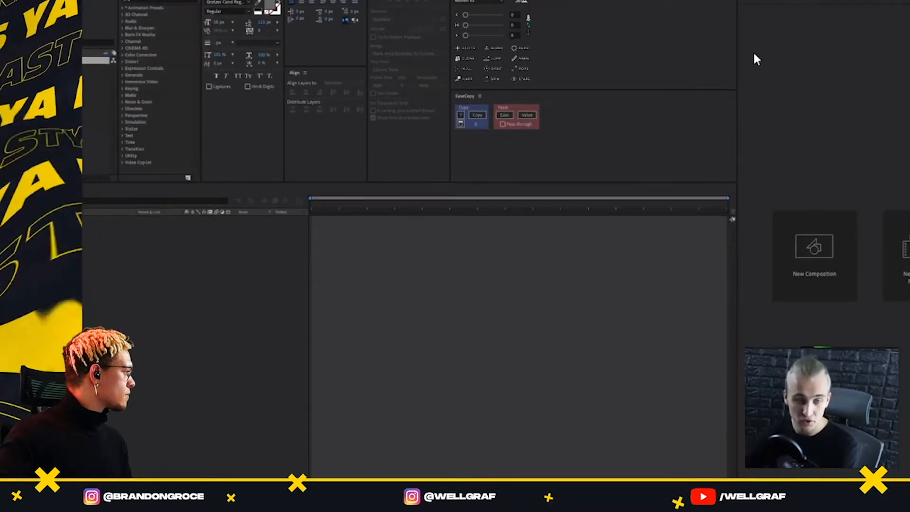
Create a composition named MAIN with the iPhone preset, 60 frames per second and a duration of 0:00:30:00
drag(266, 0, 467, 78)
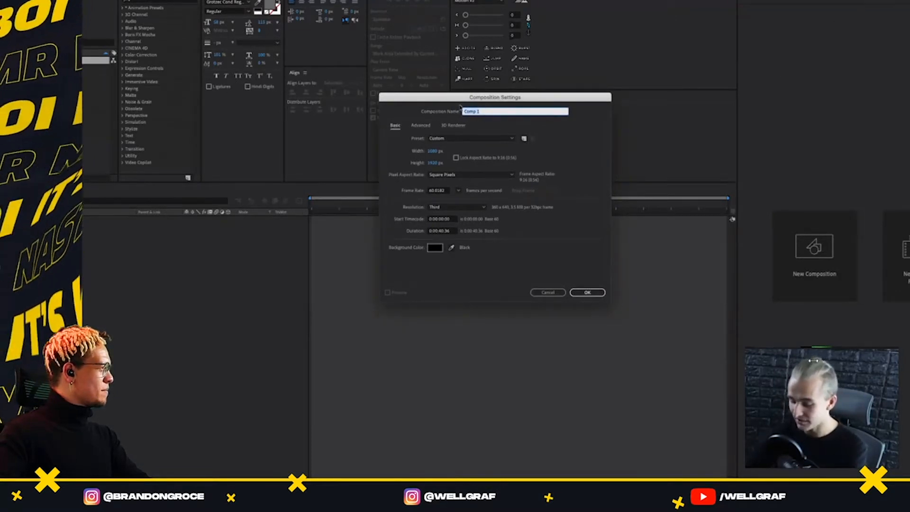
text(MAIN)
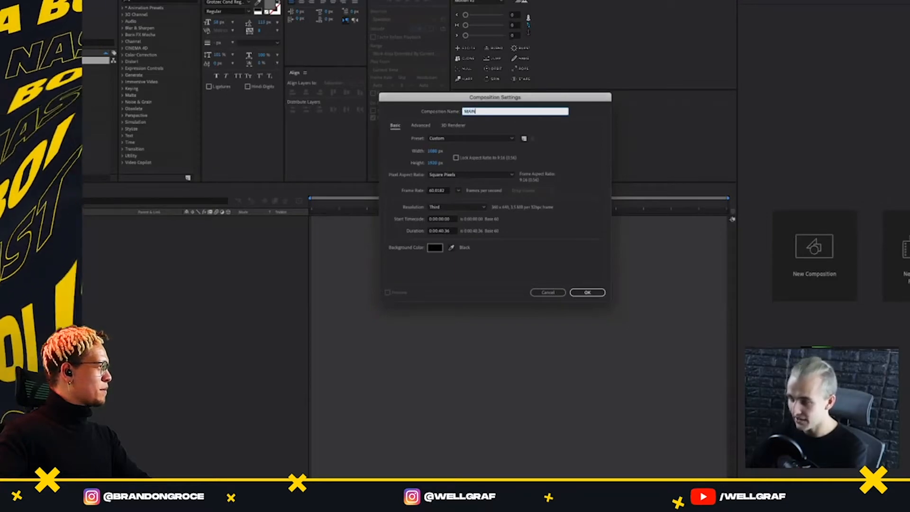
click(444, 231)
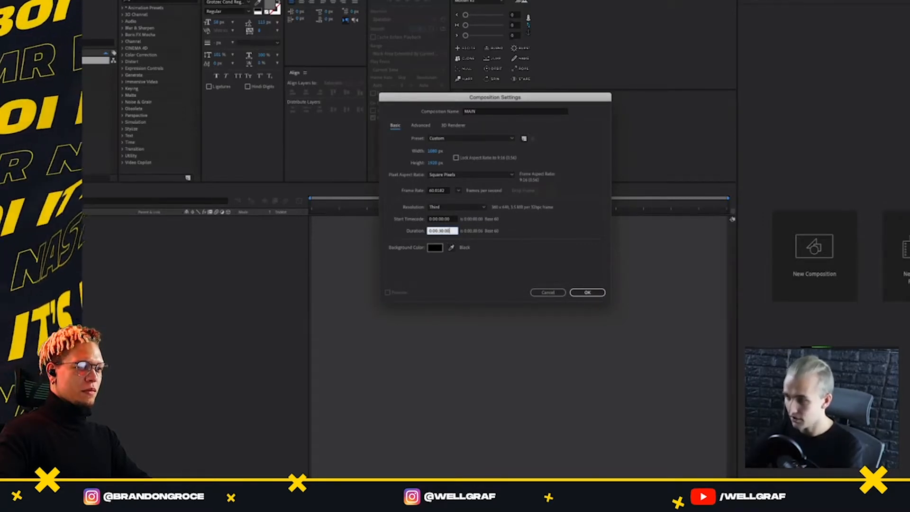
click(458, 190)
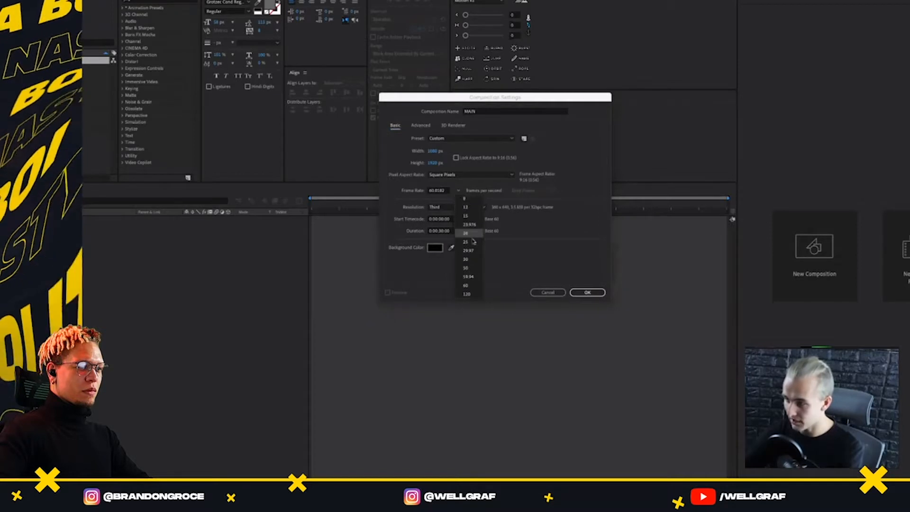
click(468, 285)
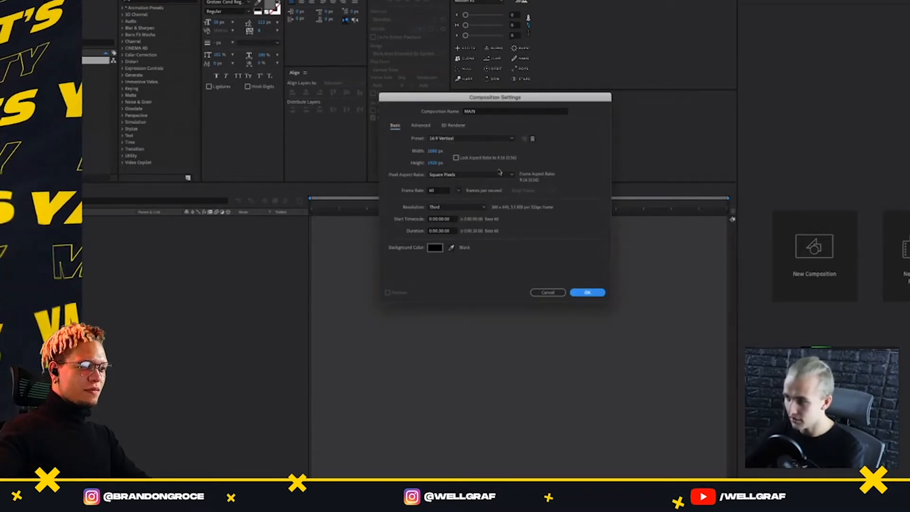
click(476, 140)
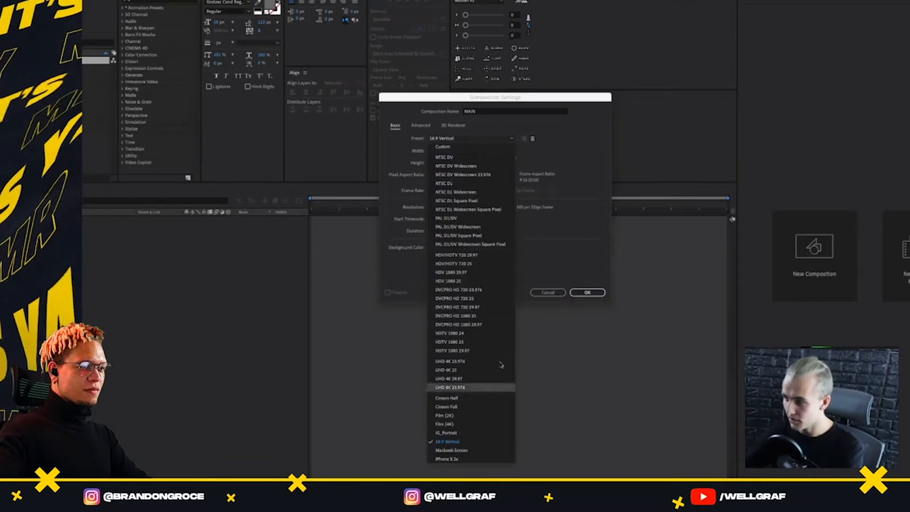
click(455, 460)
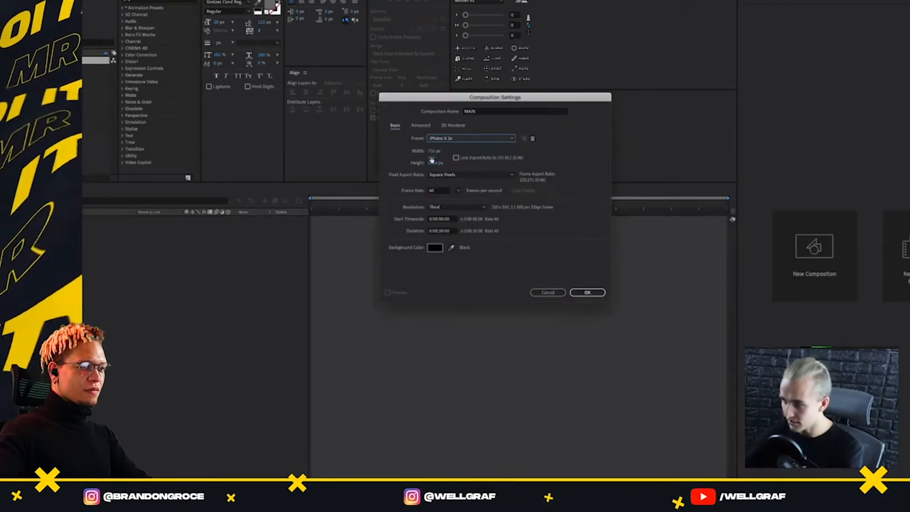
click(588, 292)
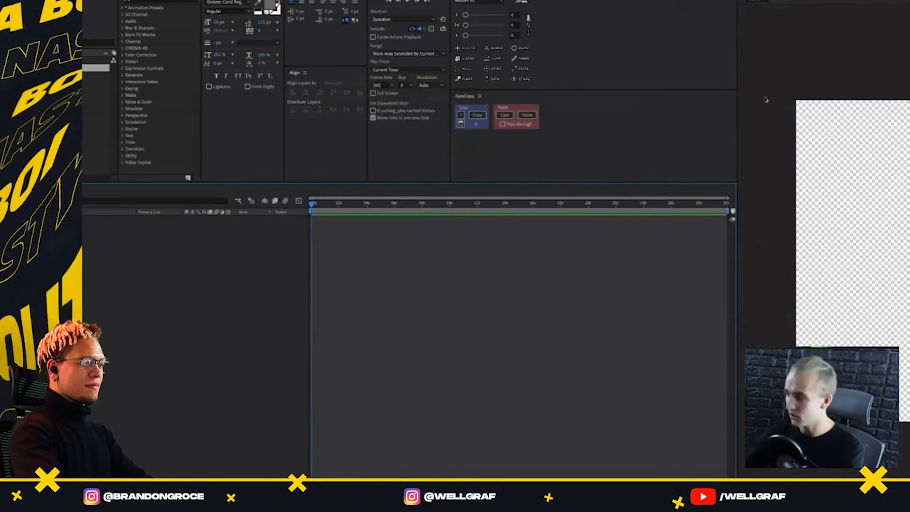
Widen the timeline panel beside the viewer of the MAIN composition
drag(737, 12, 760, 12)
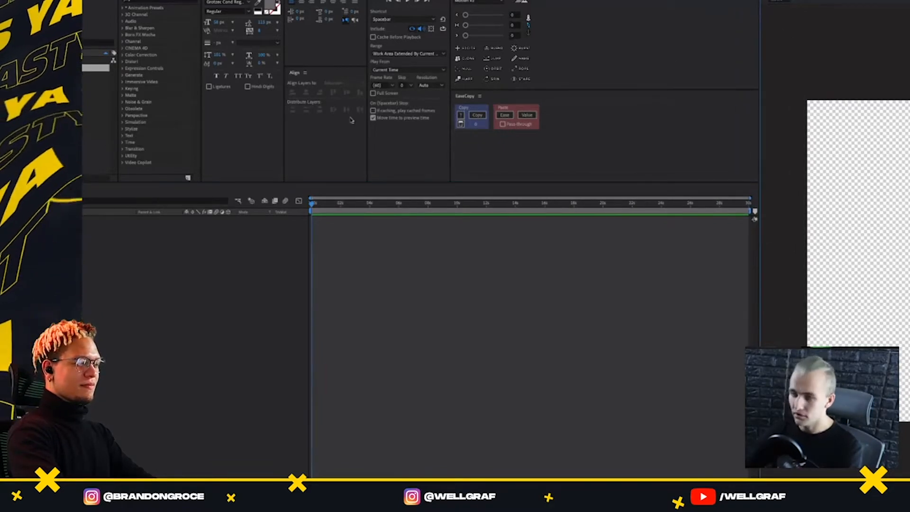
click(97, 125)
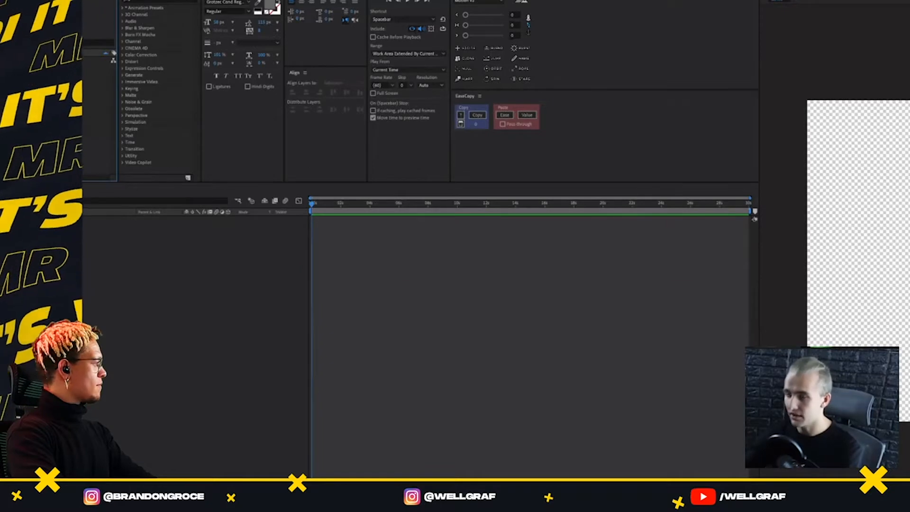
key(super+Tab)
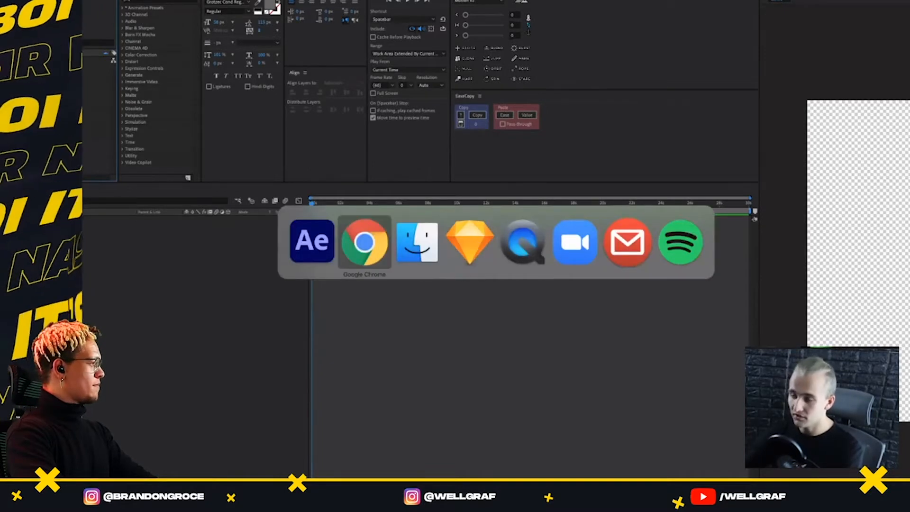
click(96, 136)
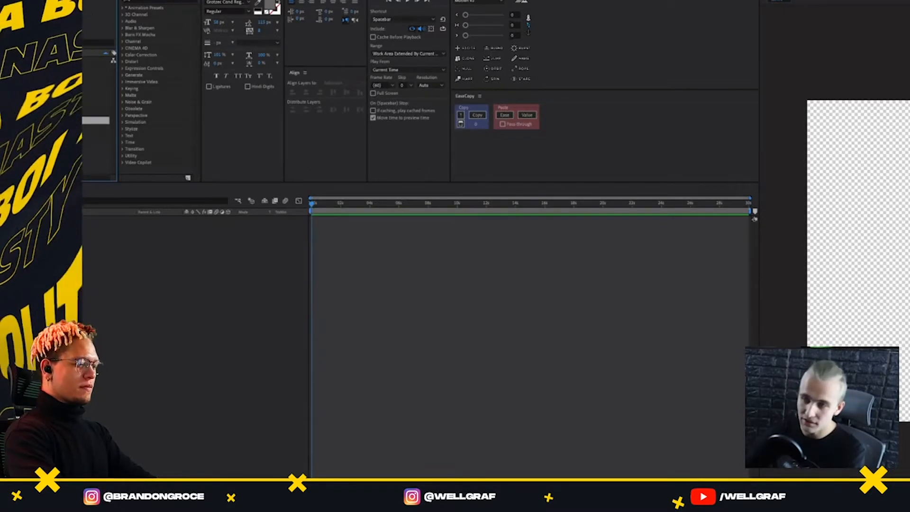
Switch to Sketch and export the Flow_001 artboard into the img folder as REFERENCE_Step01
key(super+Tab)
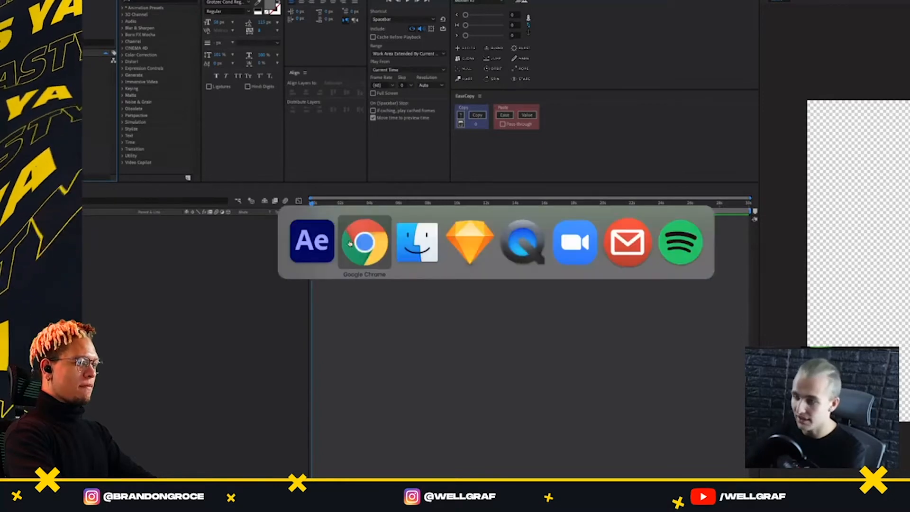
key(super+Tab)
key(super+Tab)
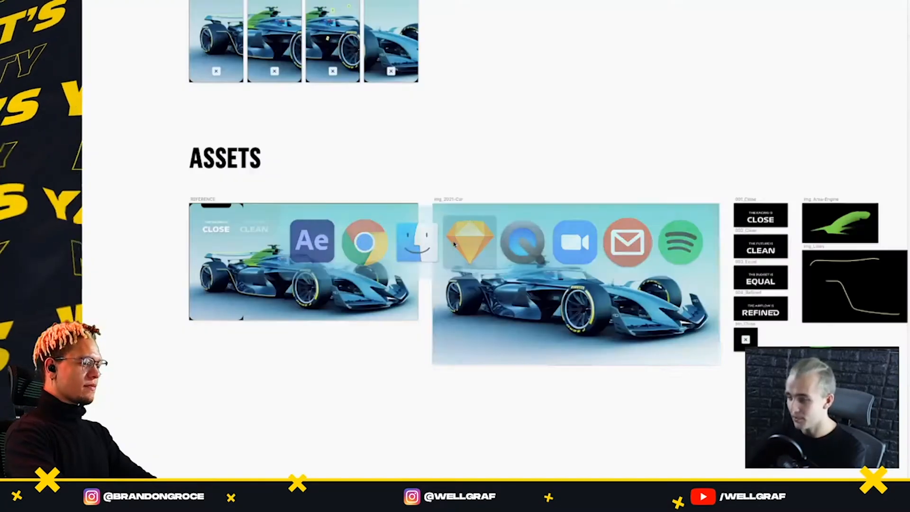
scroll(328, 170, up, 4)
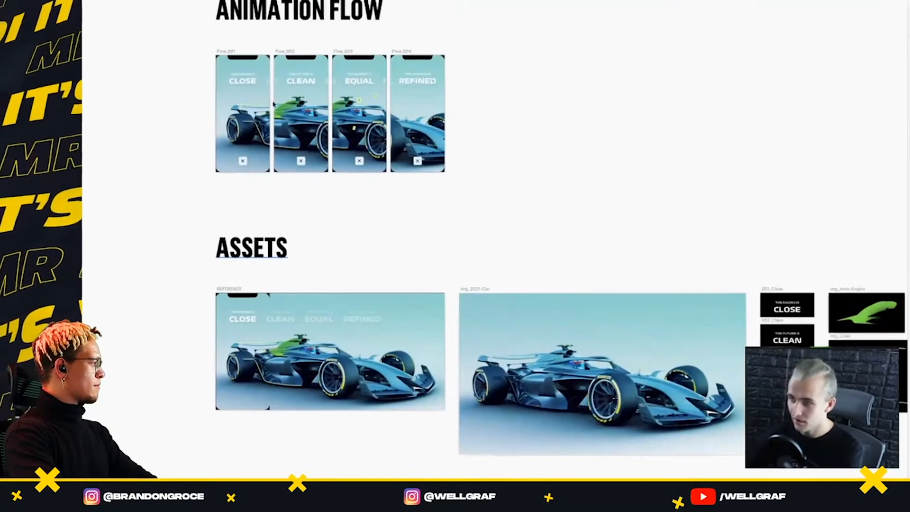
click(230, 51)
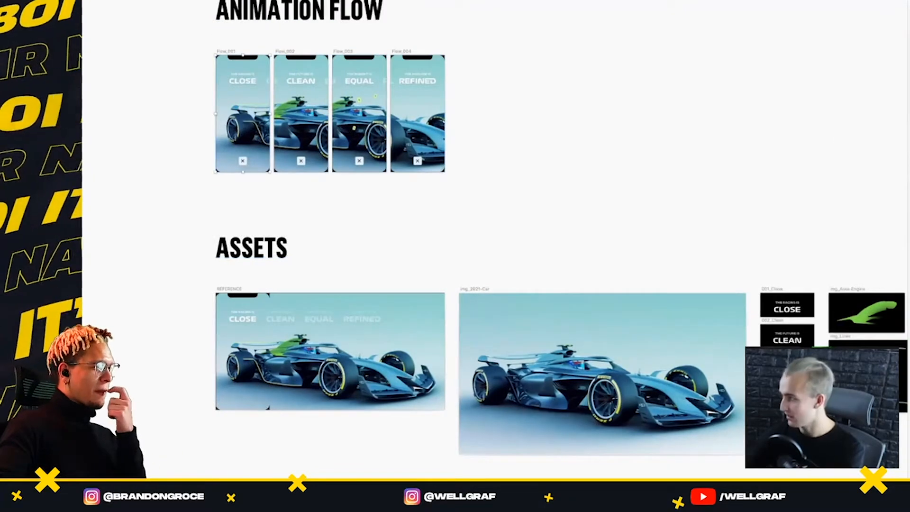
key(super+shift+e)
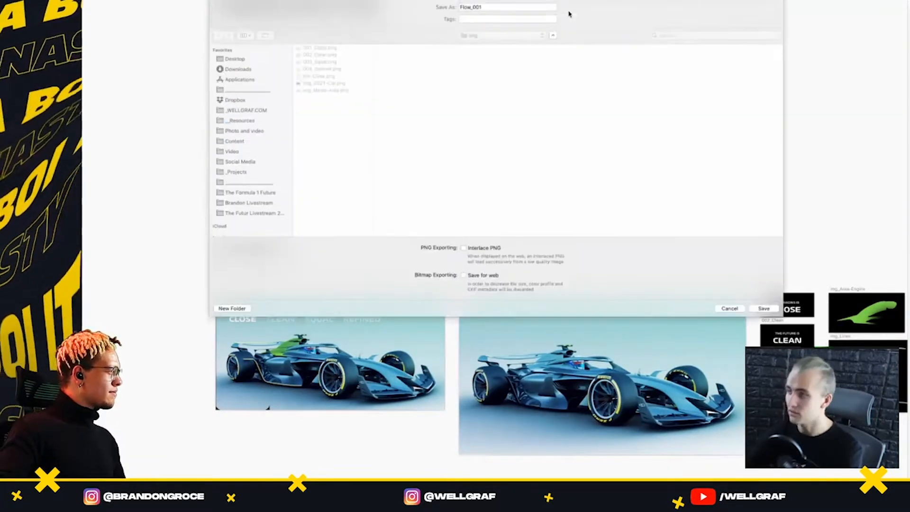
text(REFERENCE_)
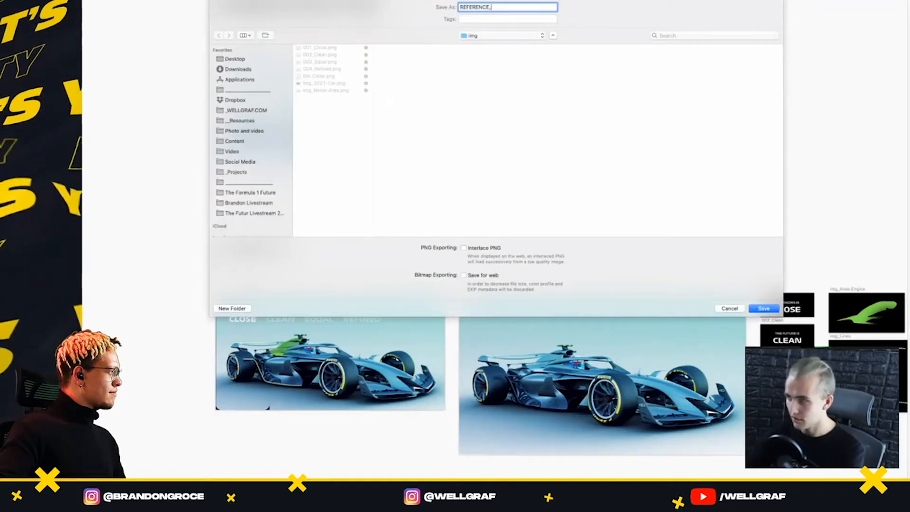
text(Step01)
key(Return)
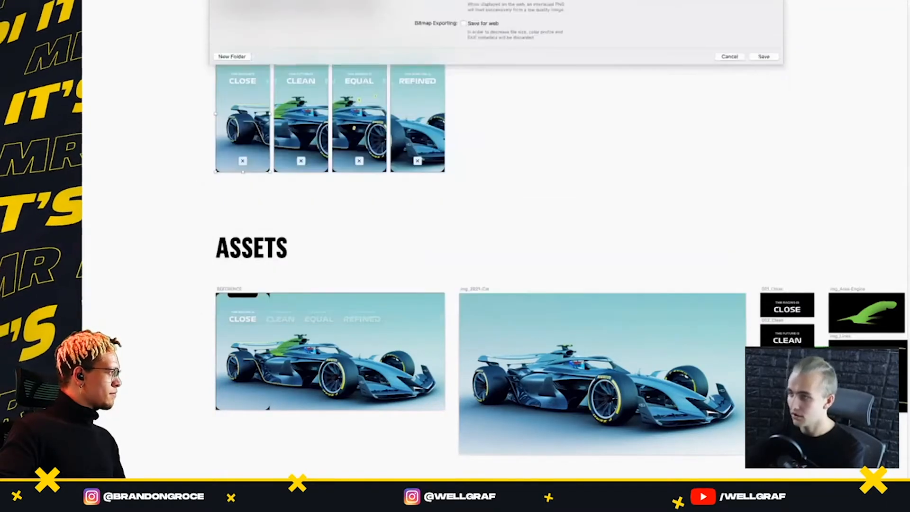
Import REFERENCE_Step01.png from Finder into the After Effects project and add it as a layer in the MAIN composition
key(super+Tab)
key(super+Tab)
key(super+Tab)
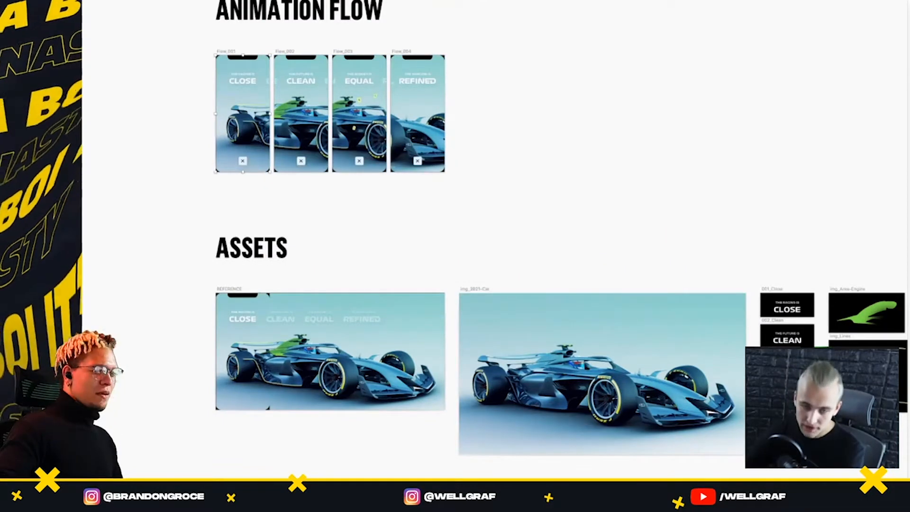
key(super+Tab)
key(super+Tab)
key(super+Tab)
key(super+shift+Tab)
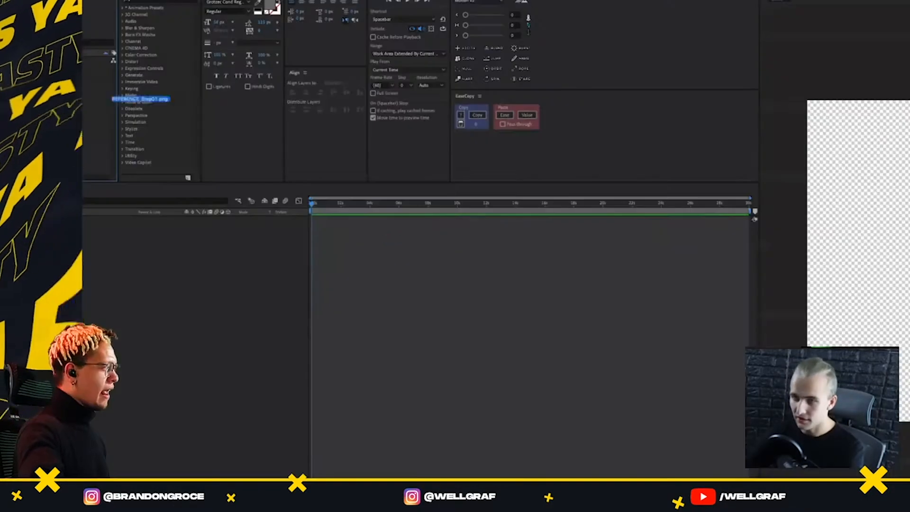
drag(107, 99, 102, 100)
drag(92, 143, 879, 261)
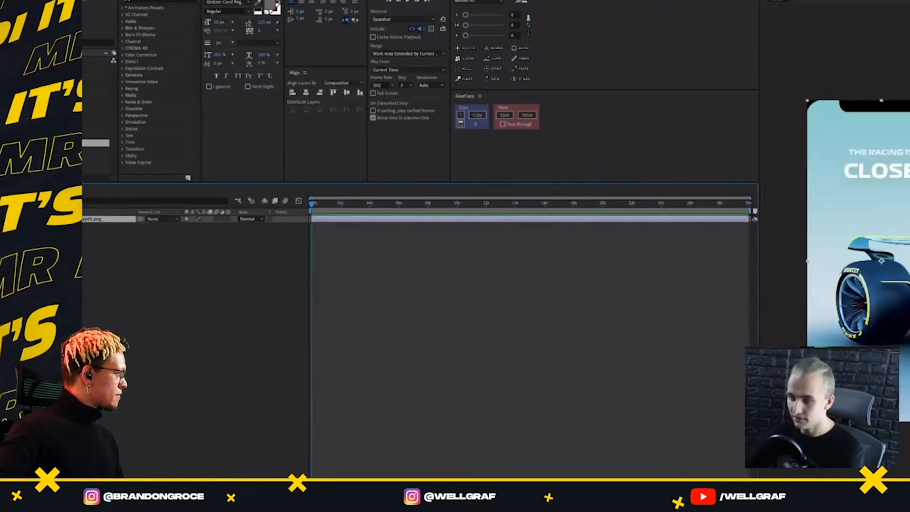
click(95, 135)
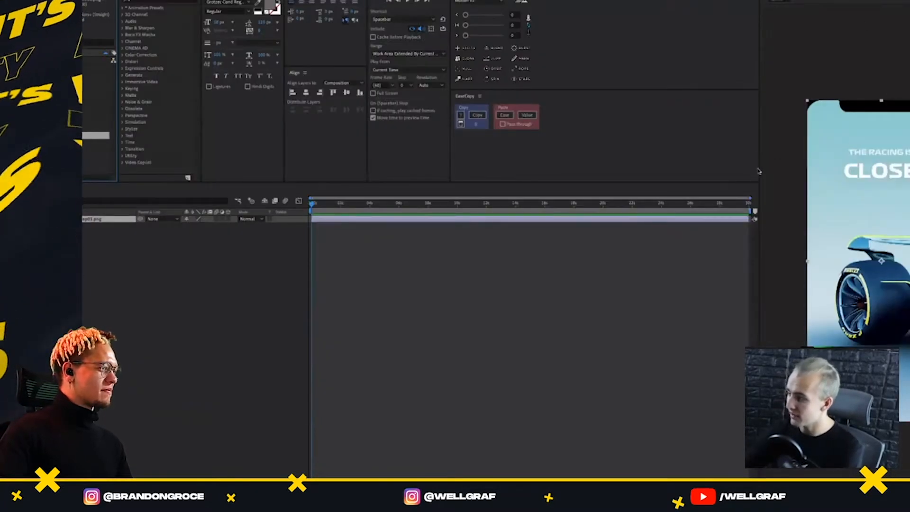
Create a new composition from the car image and rename it in the project
drag(700, 182, 696, 153)
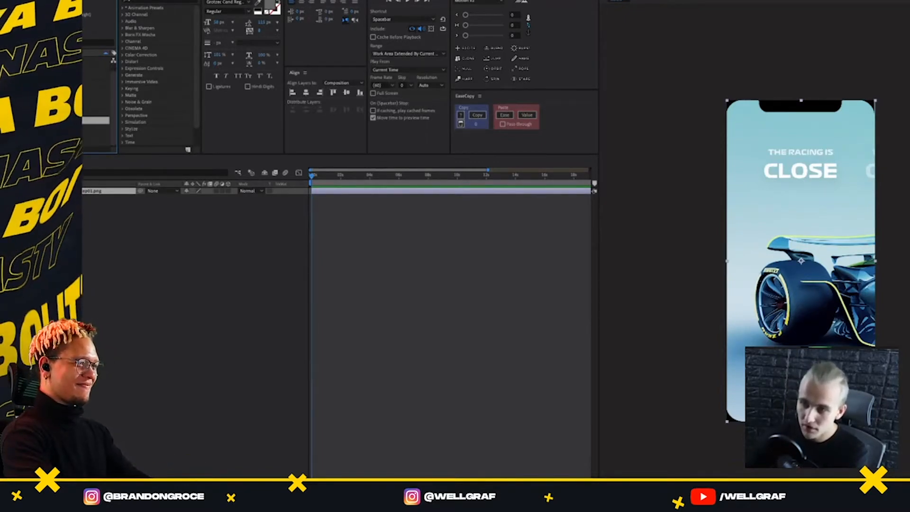
right_click(53, 121)
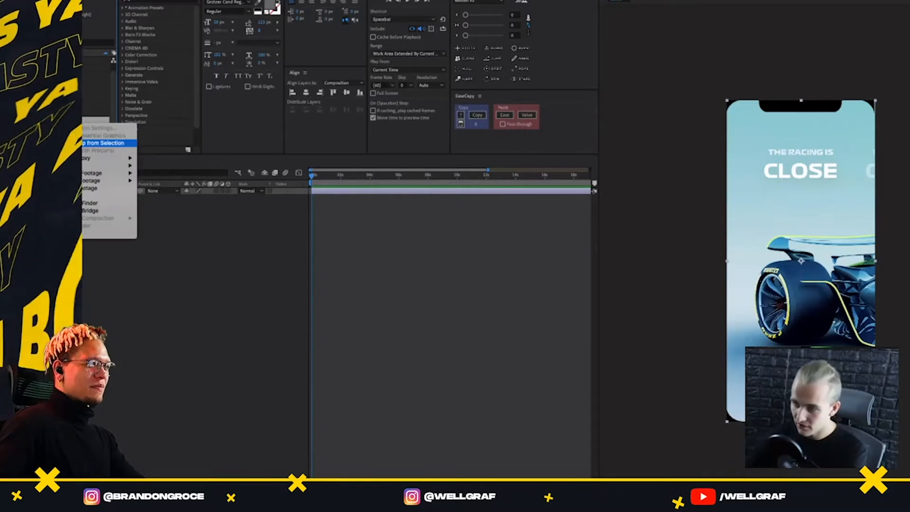
click(112, 143)
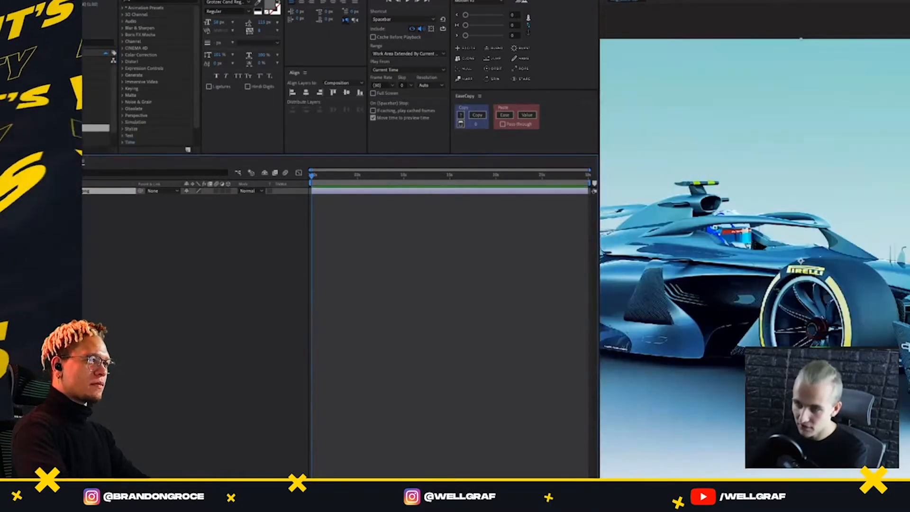
key(Return)
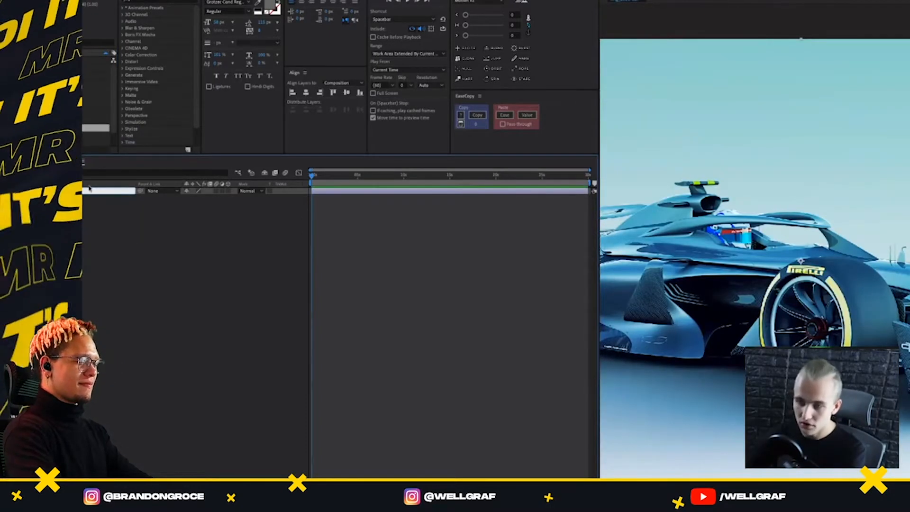
click(57, 143)
click(57, 128)
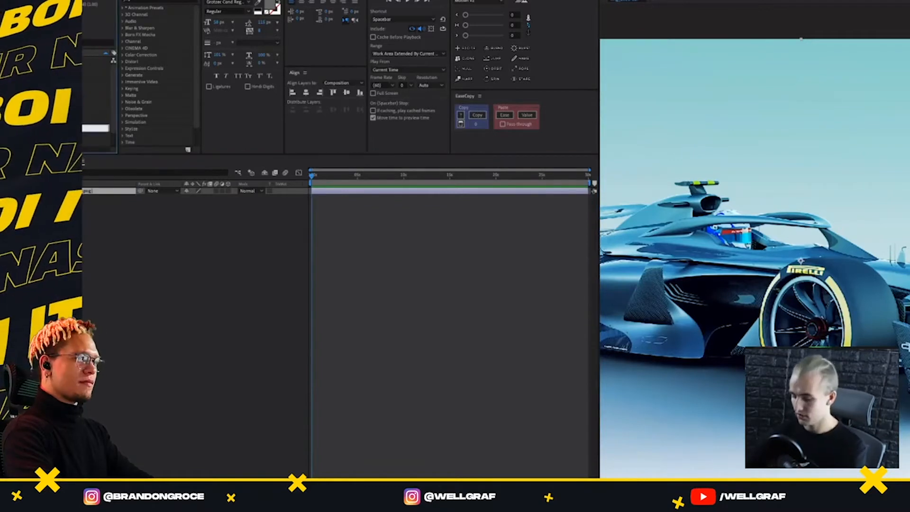
click(62, 247)
drag(57, 128, 57, 60)
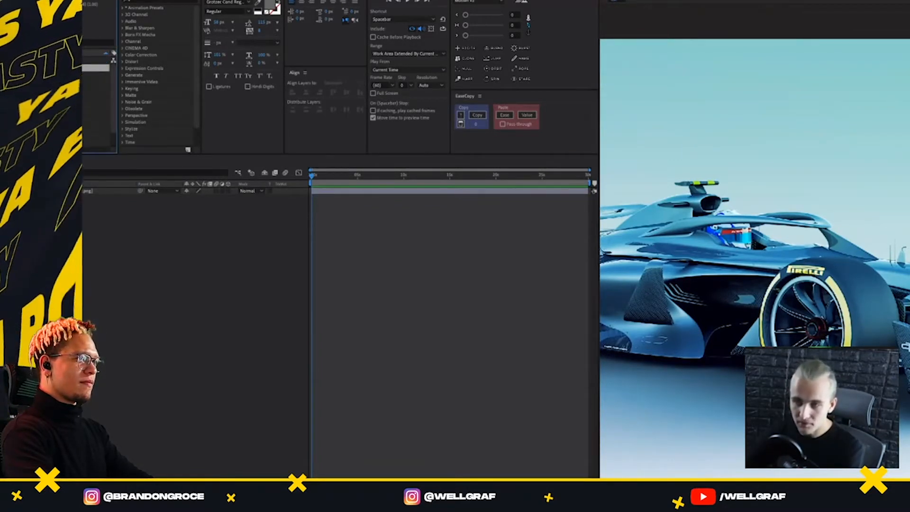
Enlarge the composition viewer, set its resolution to Full and fit the whole car image in it
click(62, 247)
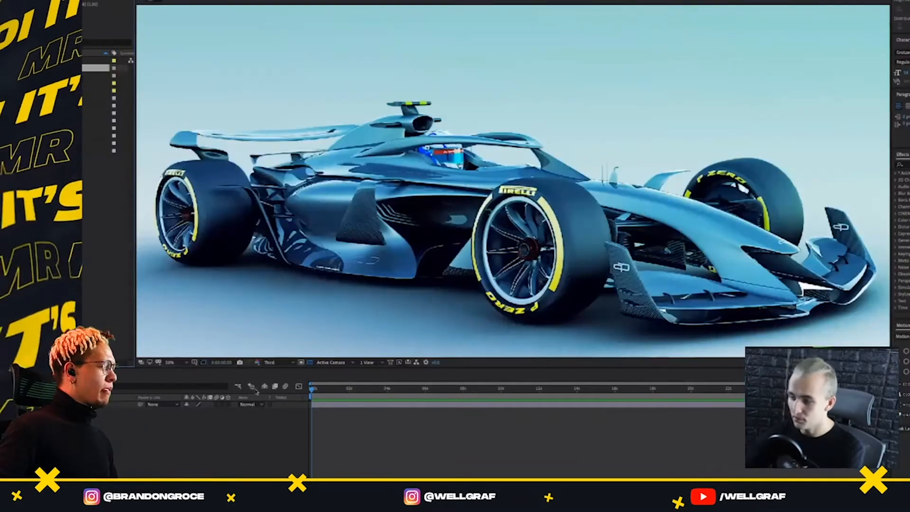
click(275, 363)
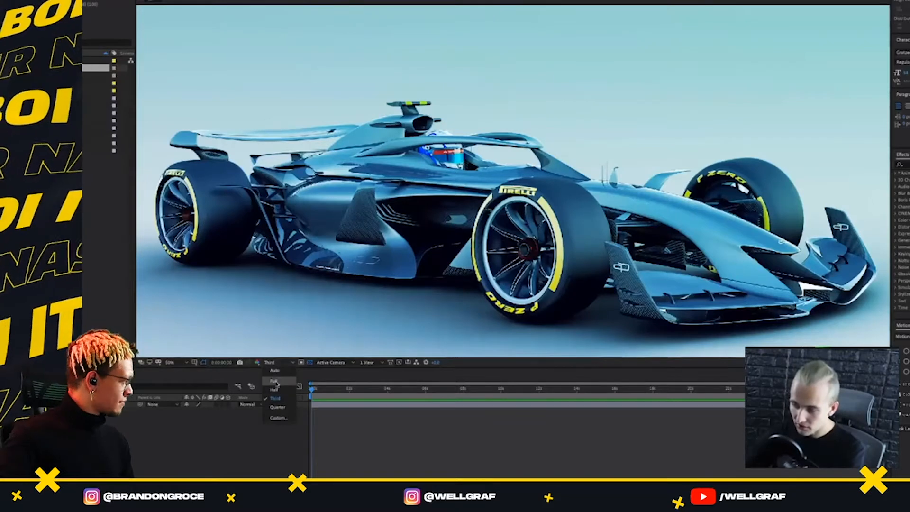
click(275, 382)
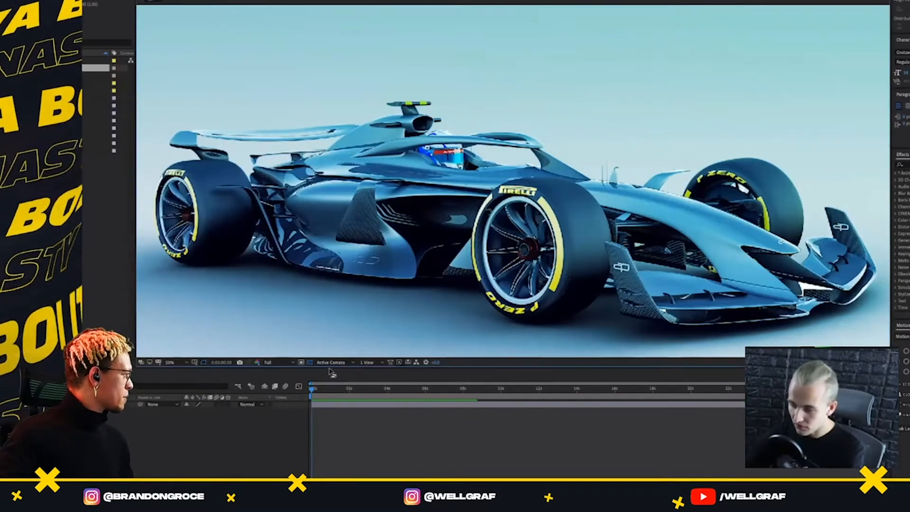
drag(333, 369, 336, 428)
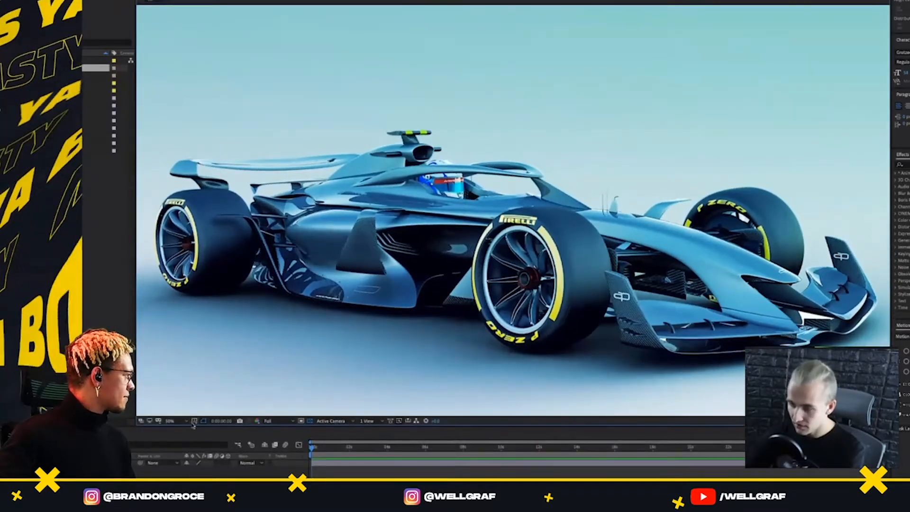
click(176, 422)
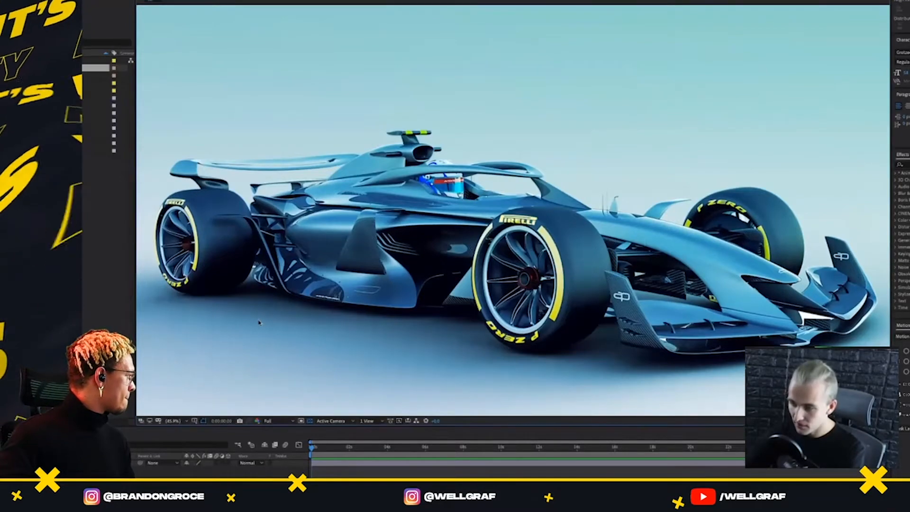
click(178, 286)
drag(302, 429, 301, 359)
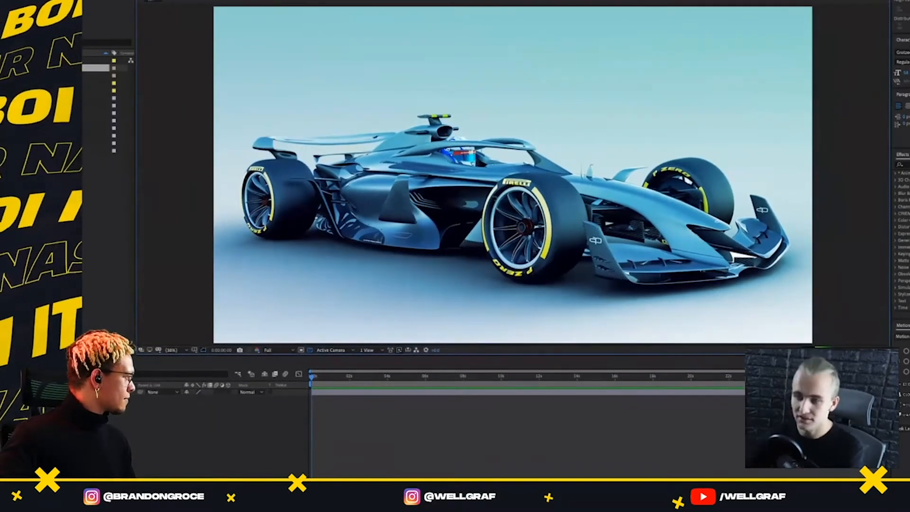
Add the green motor-area image and the yellow lines image as layers above the car
click(93, 143)
drag(94, 143, 425, 145)
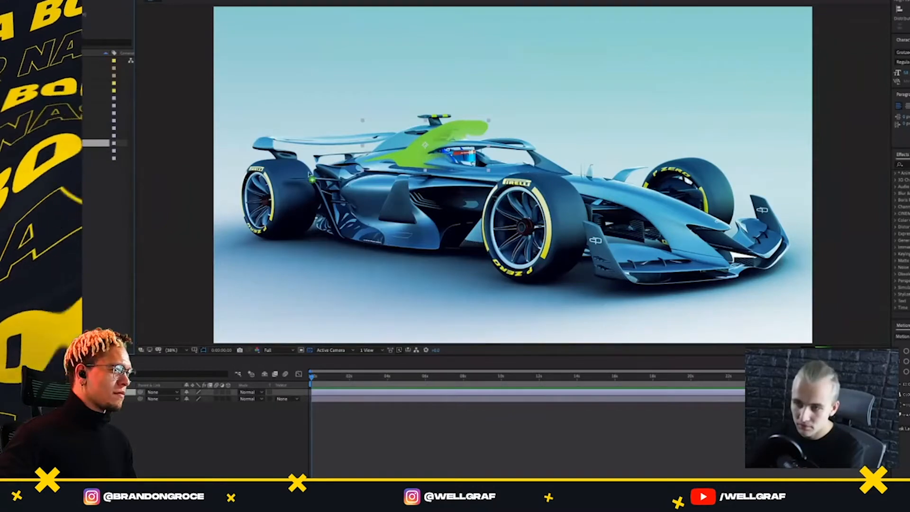
drag(309, 176, 462, 179)
Align the yellow lines with the rear wing and body contours, and the green area with the engine cover
scroll(661, 183, up, 2)
drag(661, 182, 723, 192)
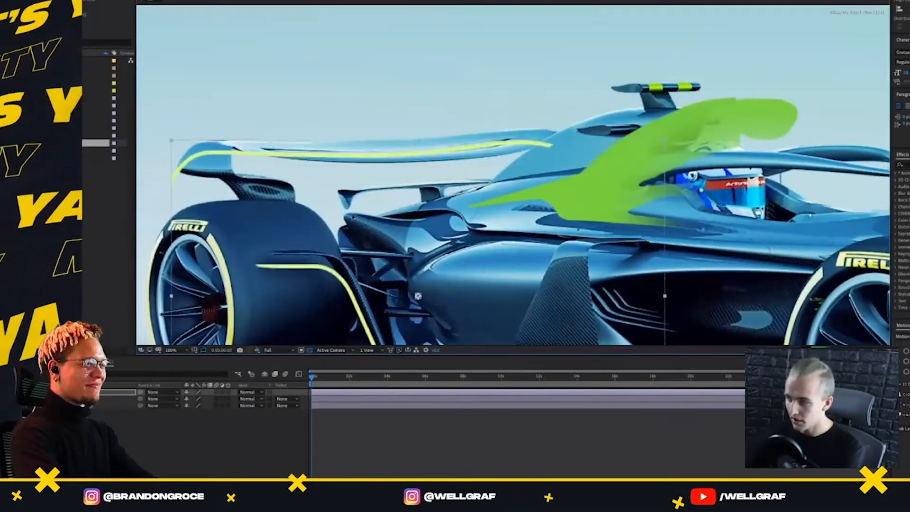
drag(353, 217, 373, 216)
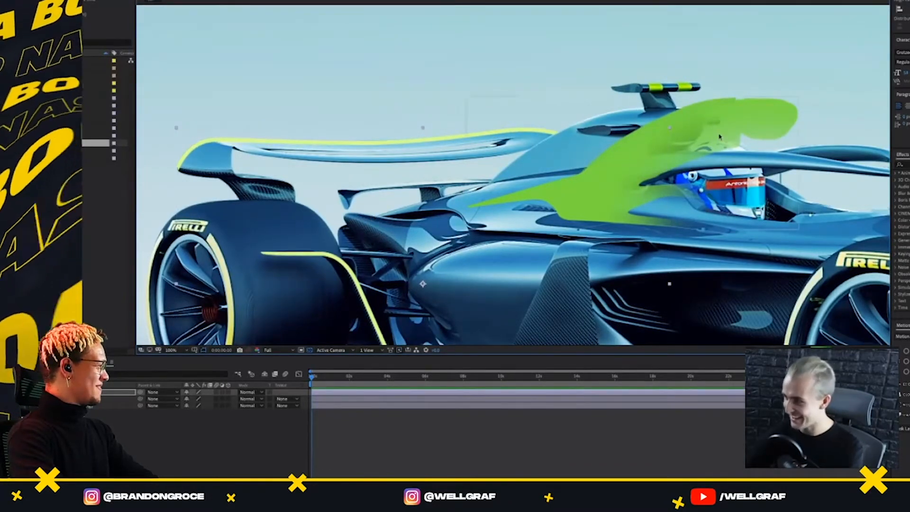
drag(720, 135, 639, 141)
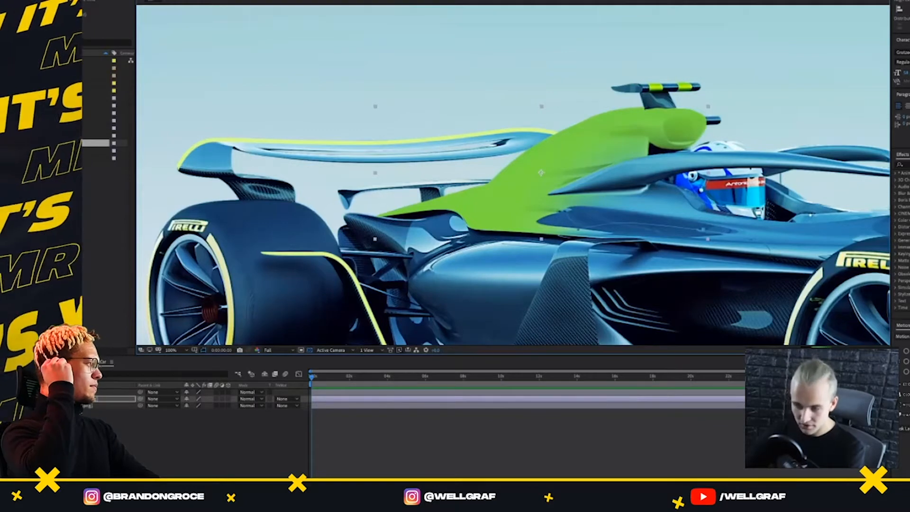
Set the green motor-area layer's blending mode to Darken and return to the MAIN composition
click(248, 399)
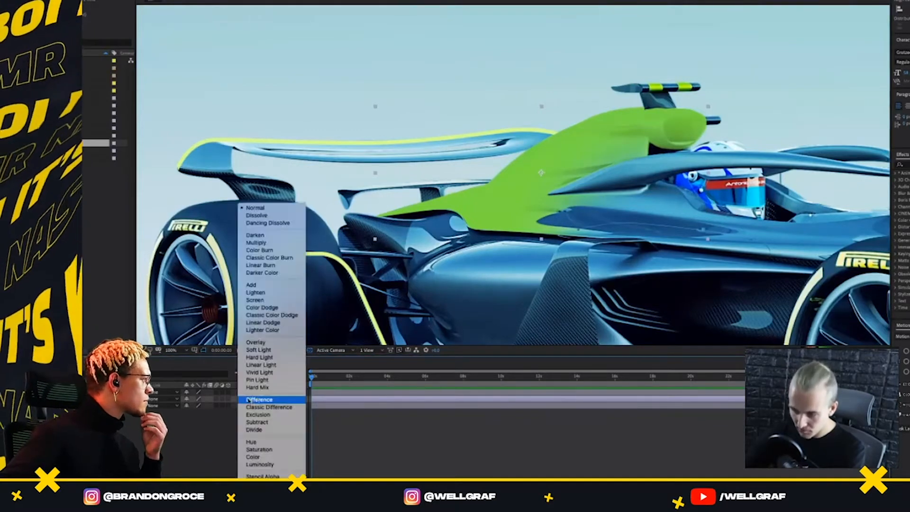
click(256, 236)
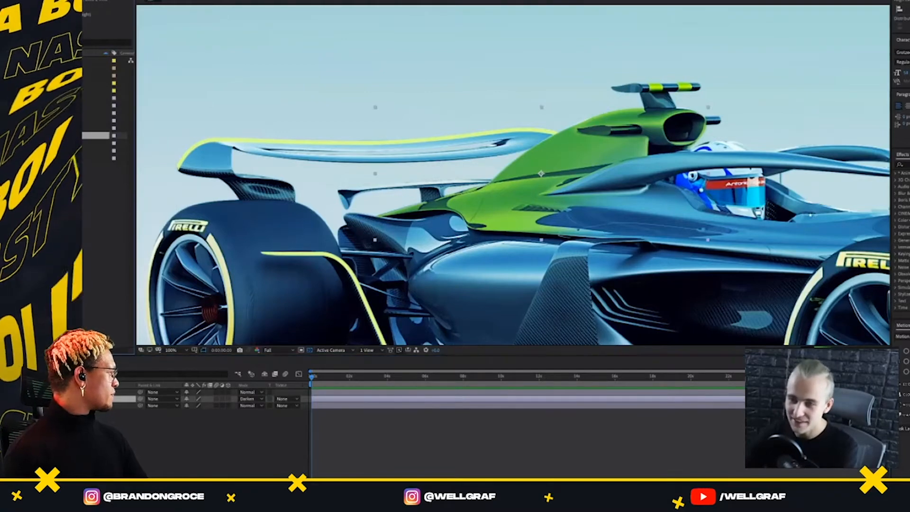
scroll(398, 225, down, 1)
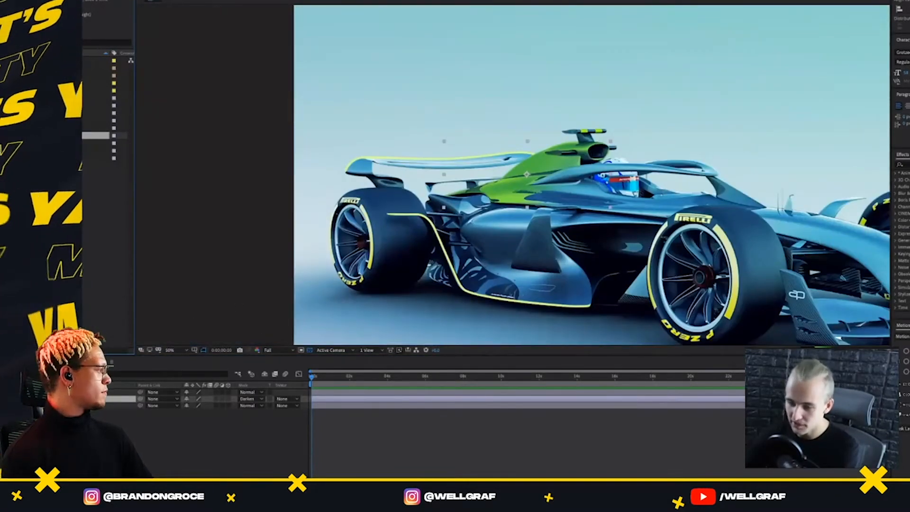
click(60, 363)
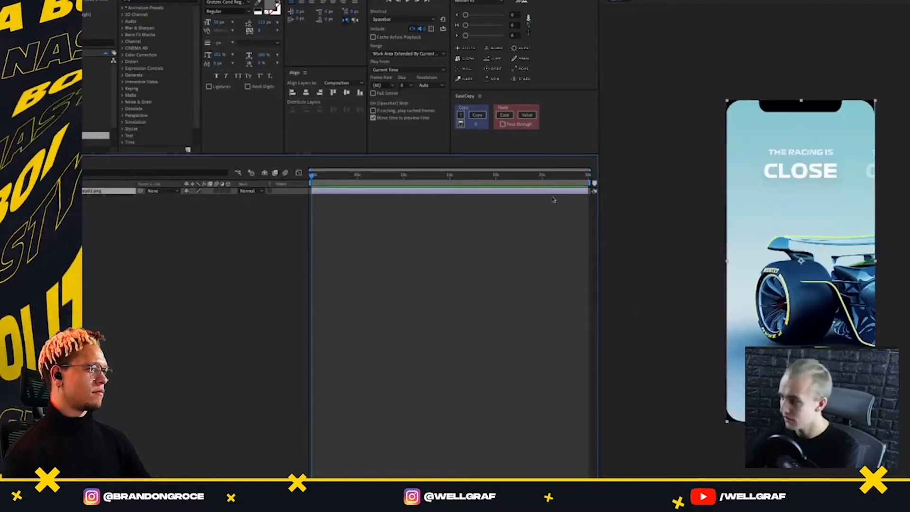
Place the car composition above the reference screen in MAIN and lower its opacity so the reference shows through
scroll(95, 132, down, 3)
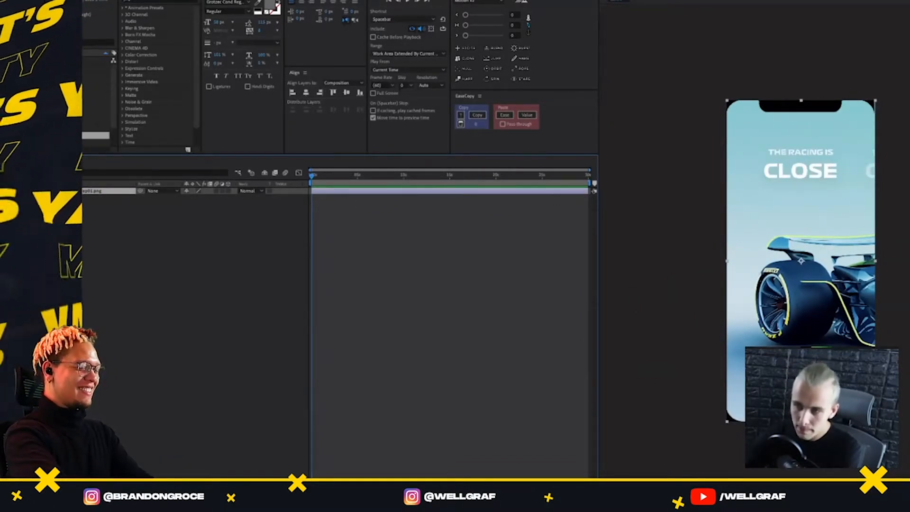
click(96, 68)
drag(716, 160, 896, 247)
key(s)
click(197, 198)
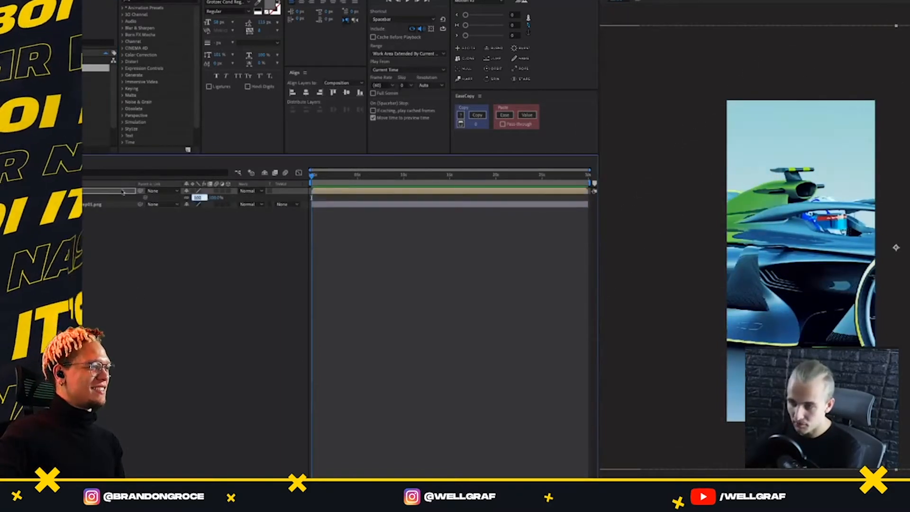
key(Escape)
text(t)
text(50)
key(Return)
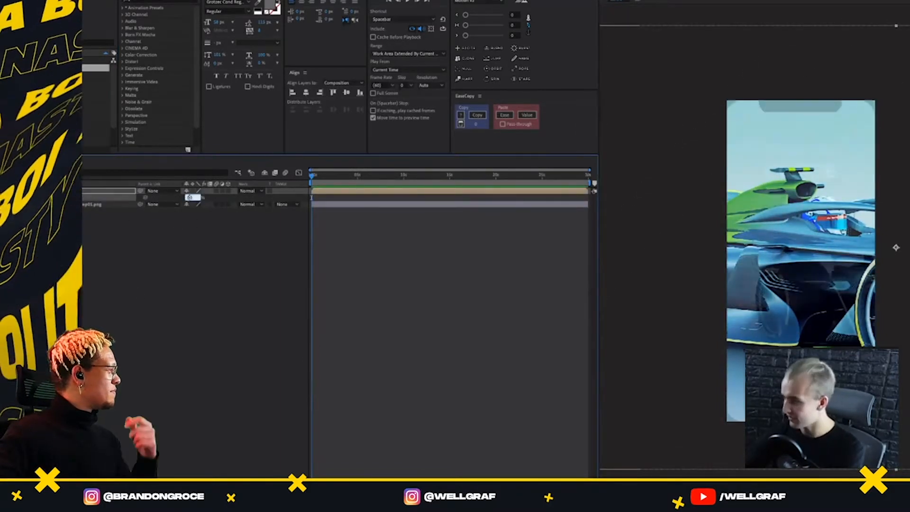
Try to scale the car composition down manually to match the car in the reference screen
click(105, 192)
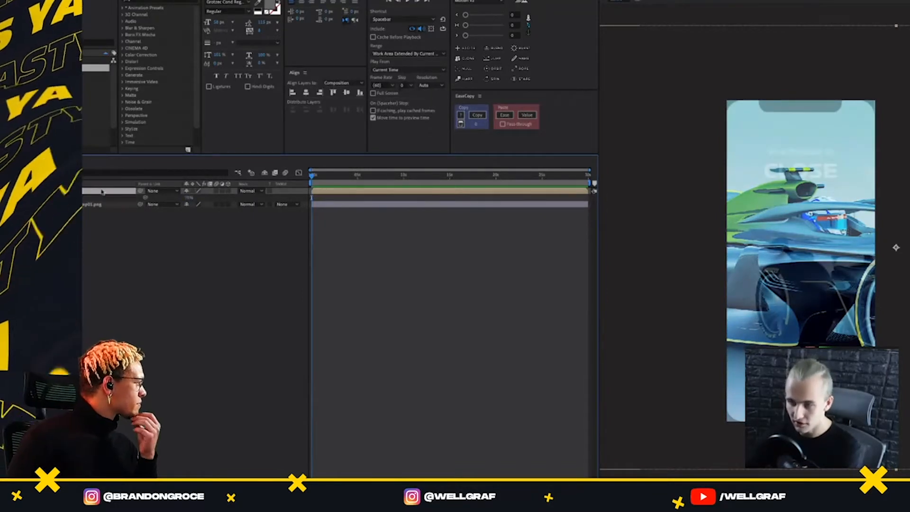
key(s)
key(shift+Down)
key(shift+Down)
key(shift+Down)
key(shift+Down)
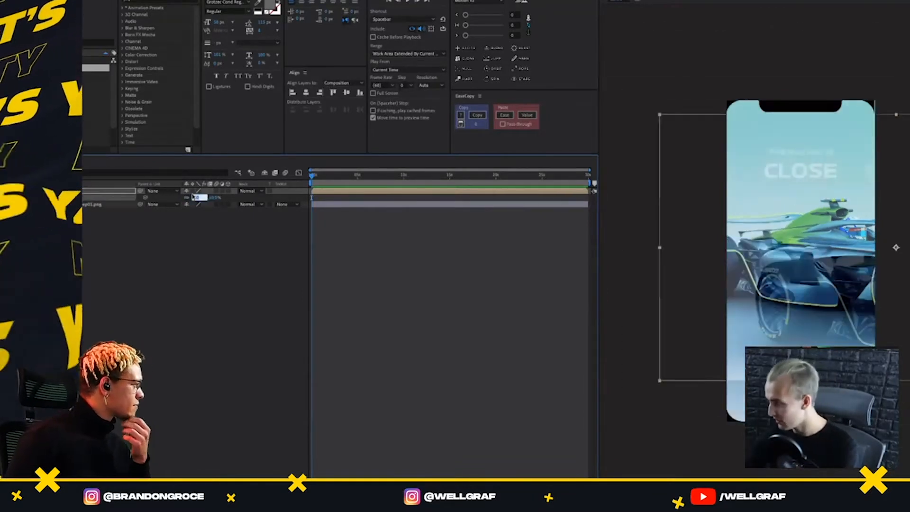
key(Up)
key(Up)
key(Up)
key(Up)
key(Up)
key(Up)
key(Up)
key(Up)
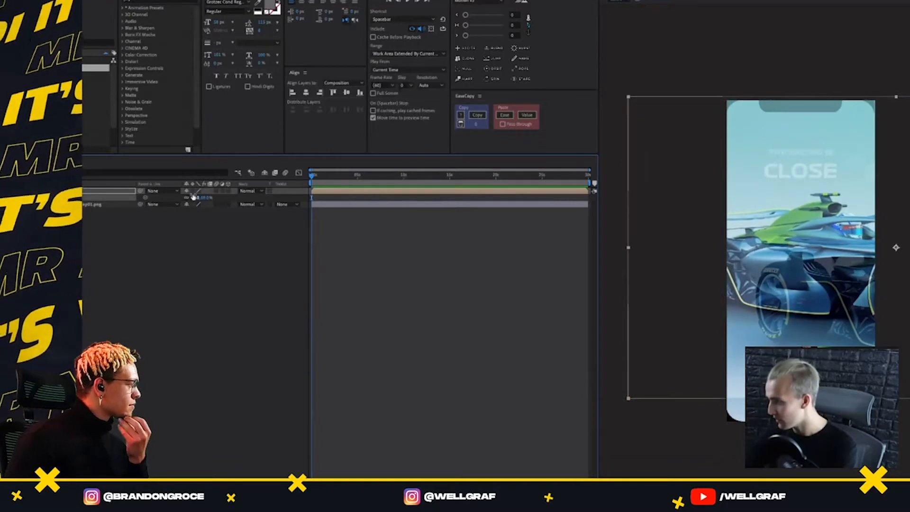
key(shift+Down)
key(shift+Down)
key(shift+Down)
Fit the car composition to the composition's height and move it so the rear wheel lies over the reference car's wheel
right_click(751, 236)
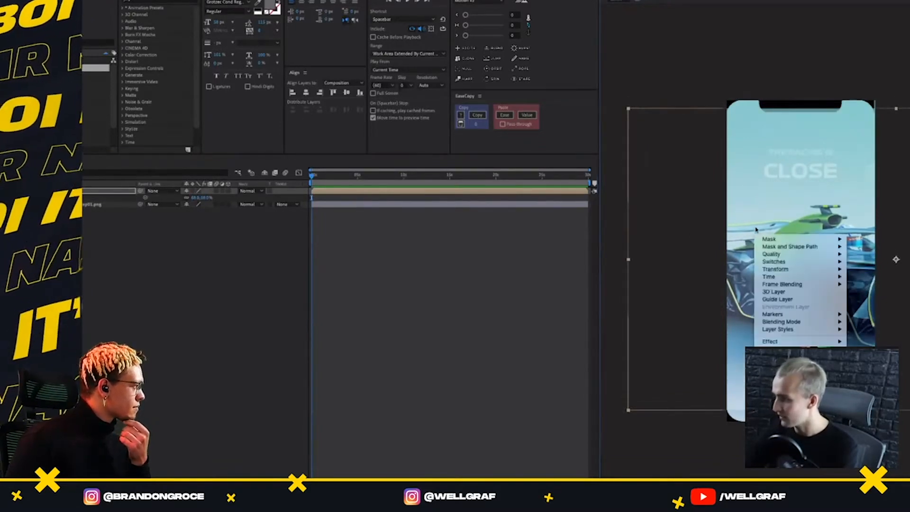
mouse_move(816, 268)
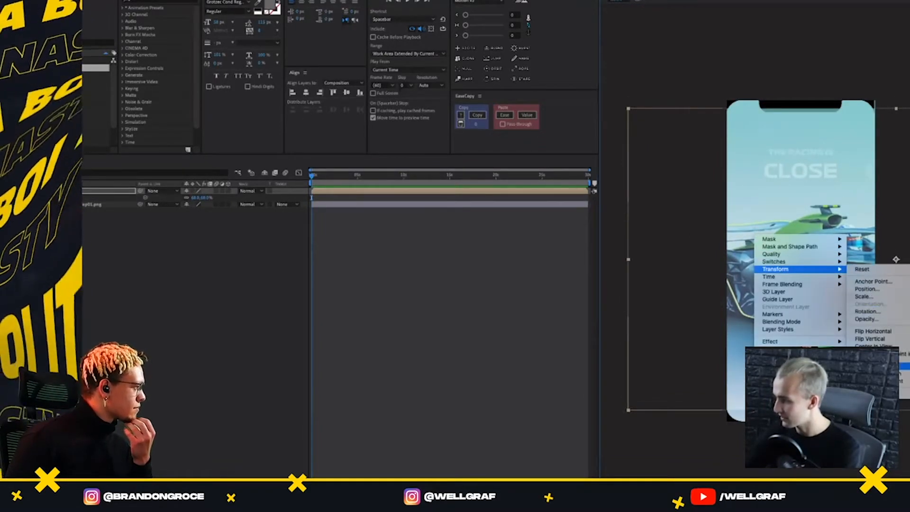
click(882, 381)
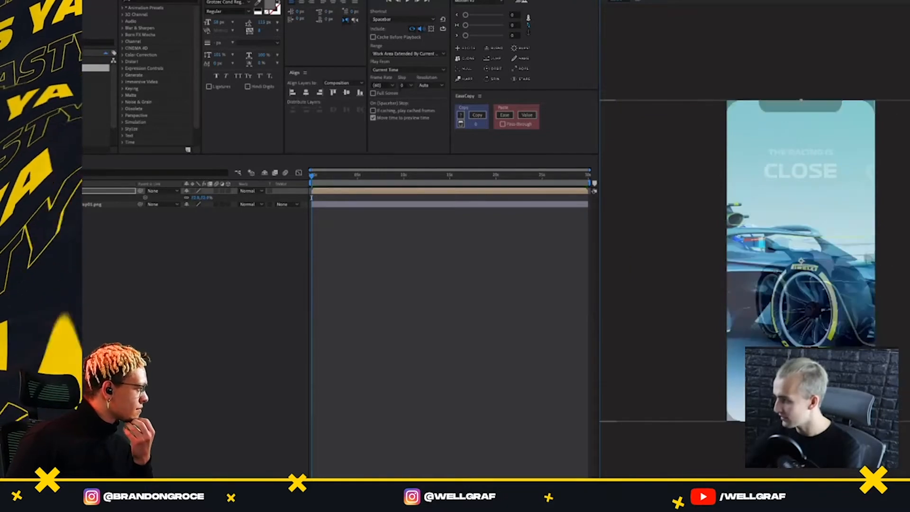
drag(815, 306, 909, 309)
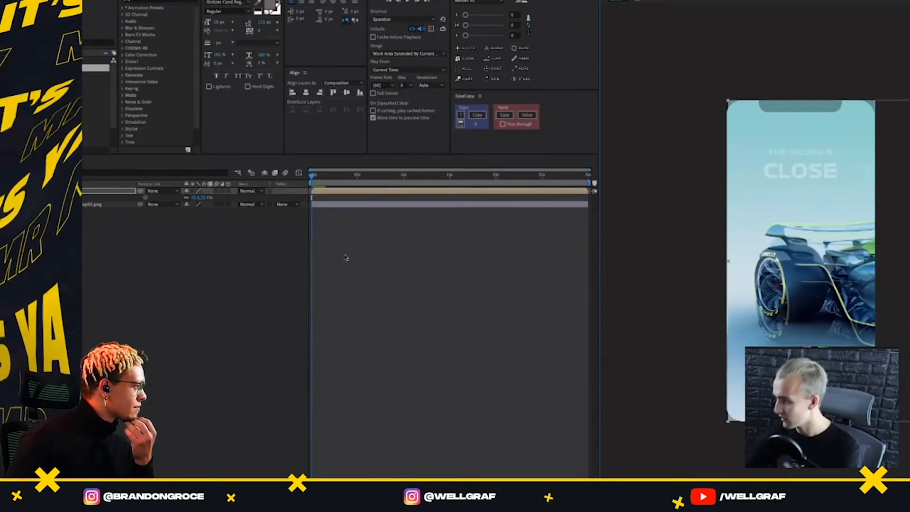
Enlarge the car composition slightly and reposition it until its rear wheel and wing line up with the reference car
click(199, 199)
key(Up)
key(Up)
key(Up)
key(Up)
key(Up)
key(Up)
drag(809, 256, 829, 270)
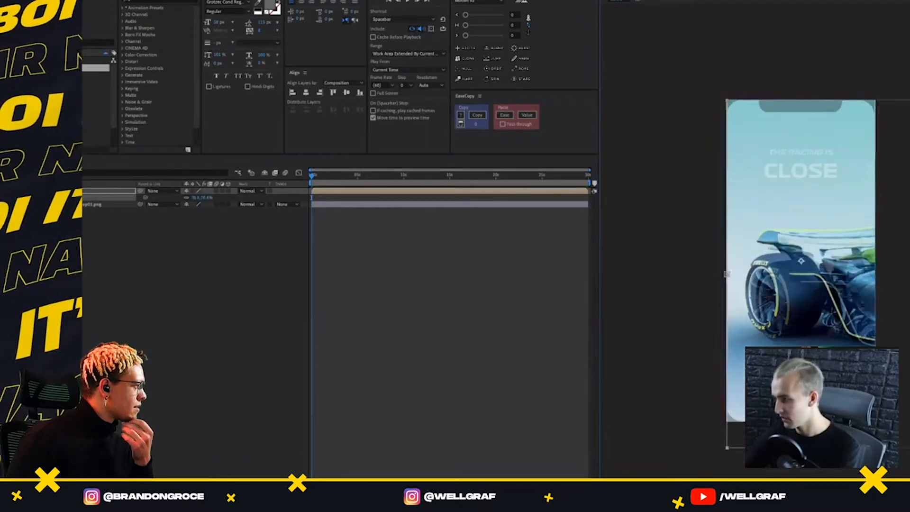
drag(833, 303, 833, 307)
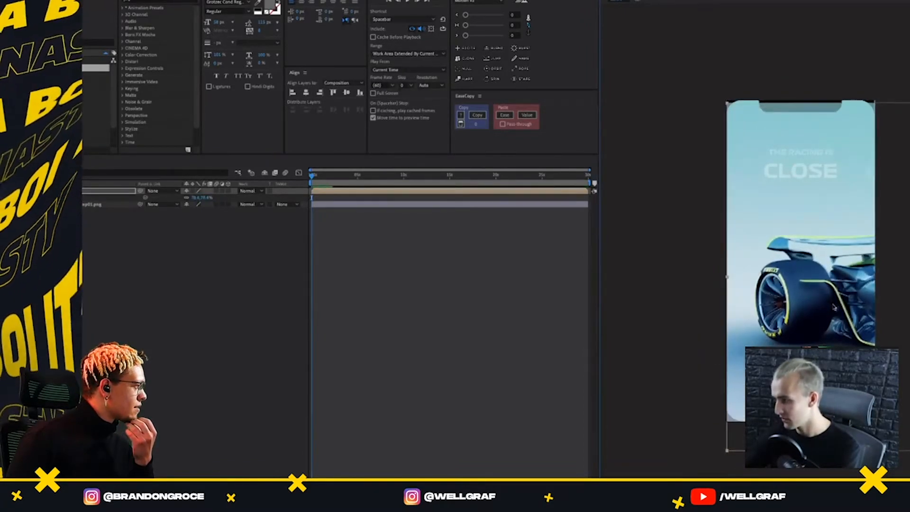
Restore the car composition's opacity to 100% and fine-tune its position and scale, to about 79%, so it covers the frame
click(205, 198)
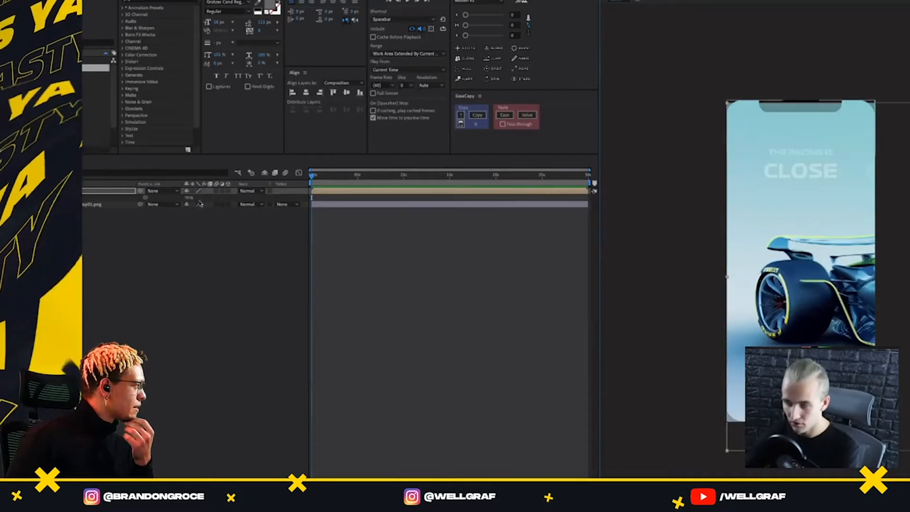
text(100)
key(Return)
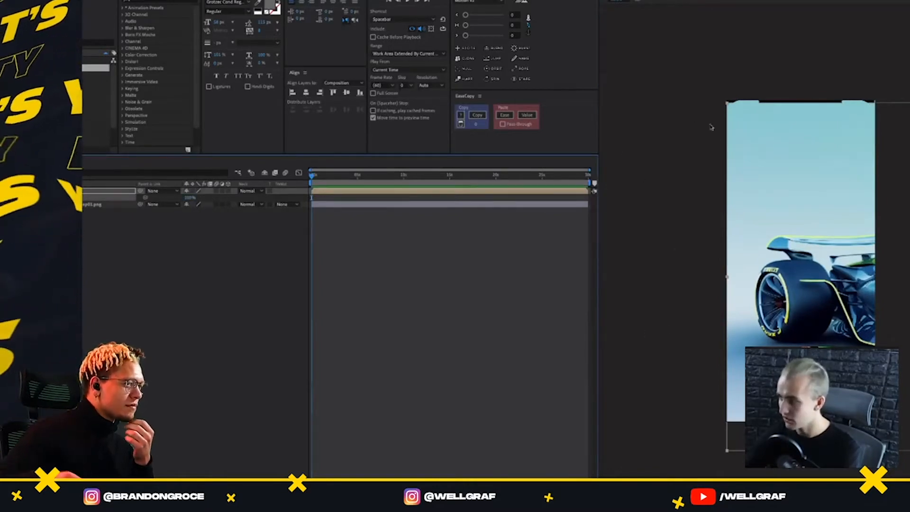
drag(761, 195, 759, 191)
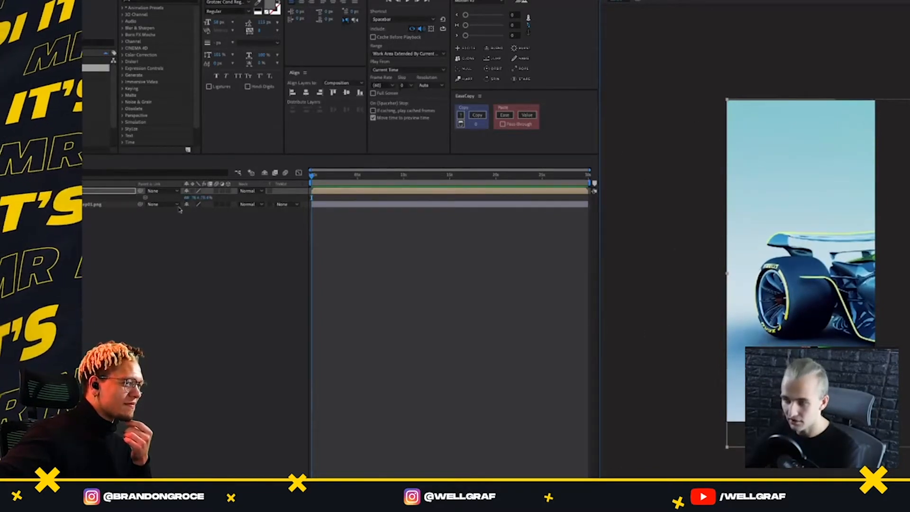
click(201, 197)
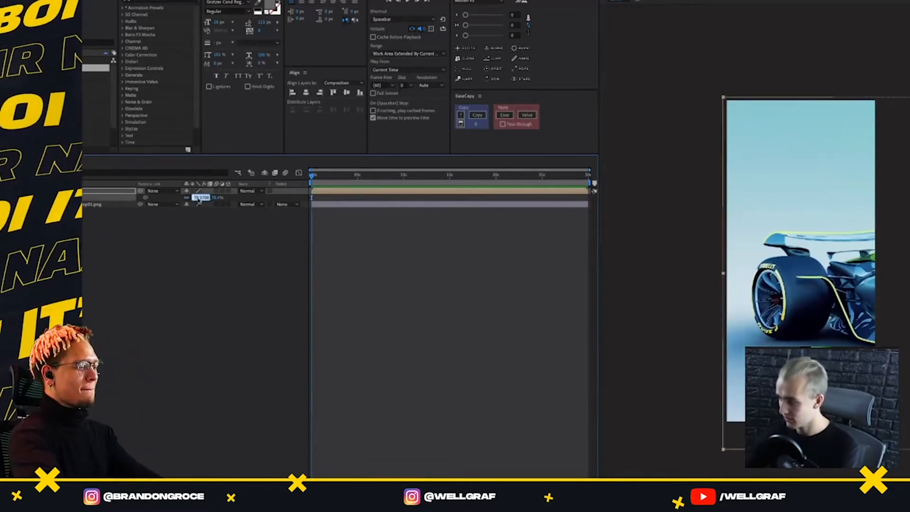
key(Return)
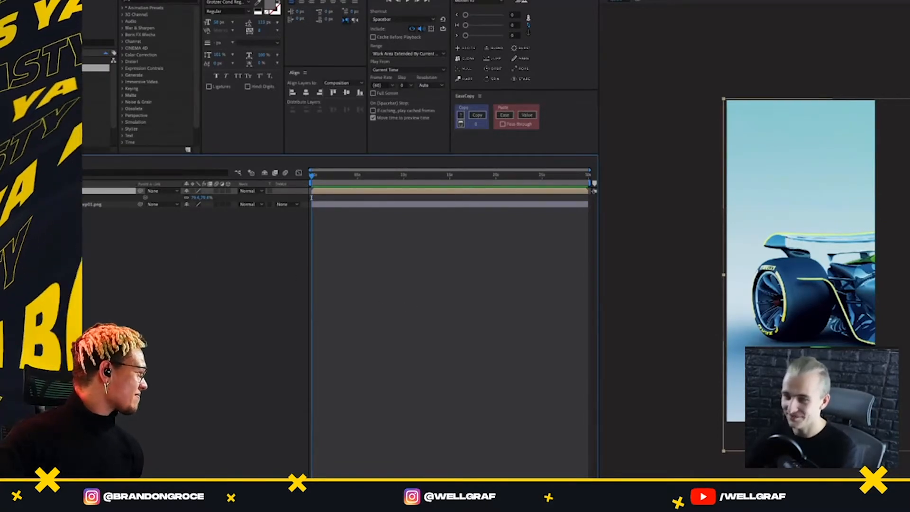
Add the "THE RACING IS CLOSE" headline image, put the car composition below the reference layer, and align the headline with the reference text
click(71, 98)
drag(95, 98, 787, 157)
drag(92, 211, 88, 189)
click(114, 205)
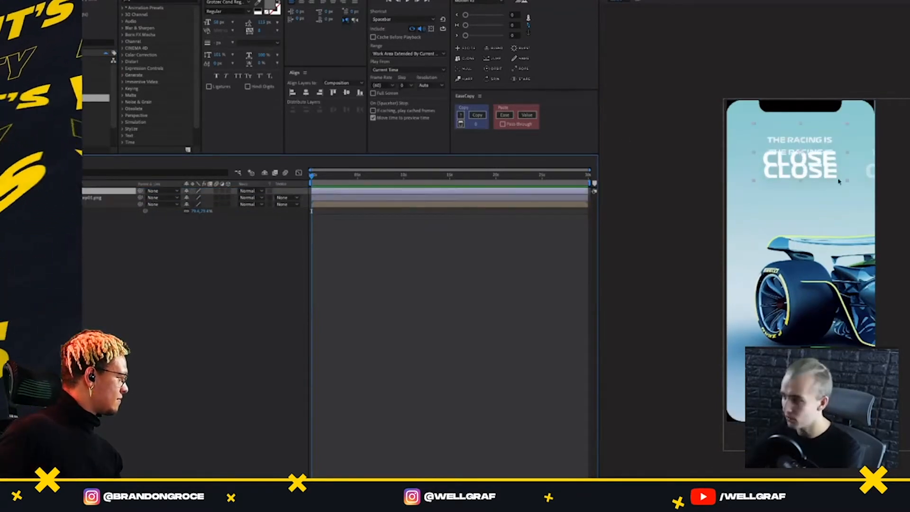
drag(823, 164, 823, 164)
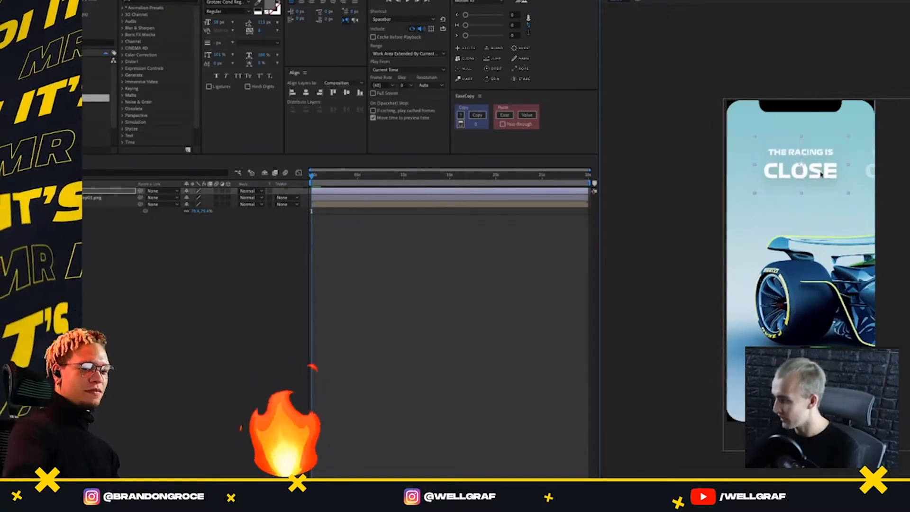
Add the "THE FUTURE IS CLEAN" headline image and align it with the partly visible second headline at the reference screen's right edge
drag(96, 105, 855, 173)
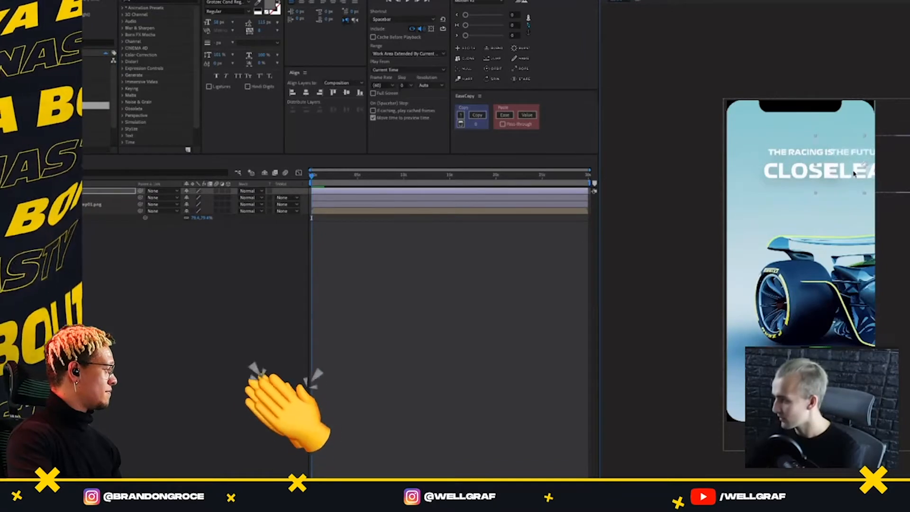
scroll(854, 174, up, 1)
click(743, 483)
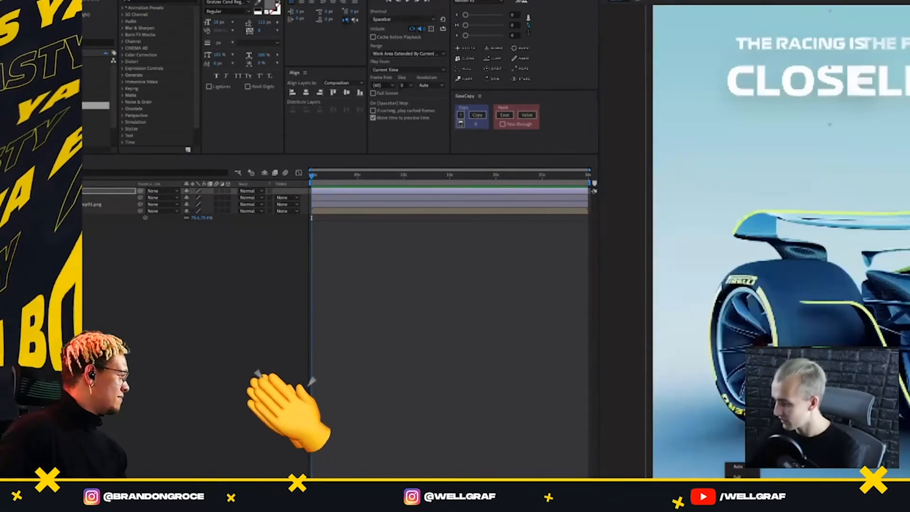
click(738, 476)
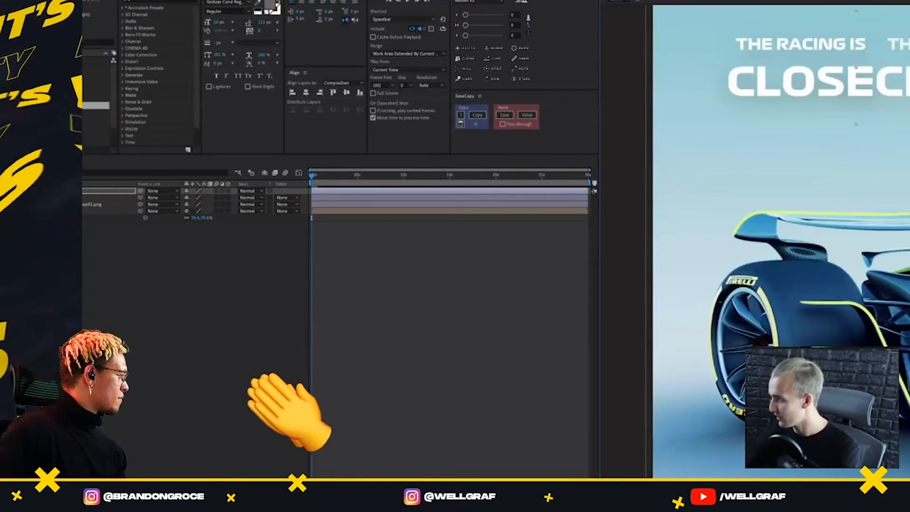
drag(907, 87, 864, 179)
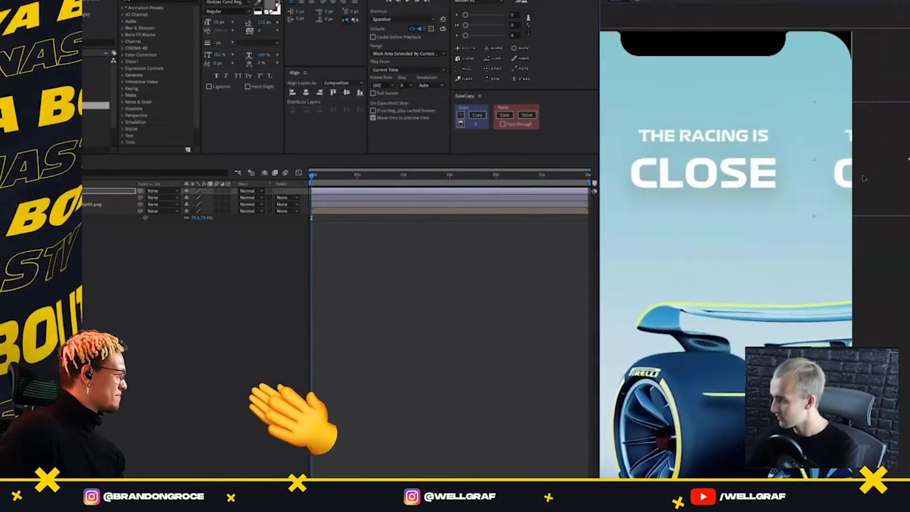
key(comma)
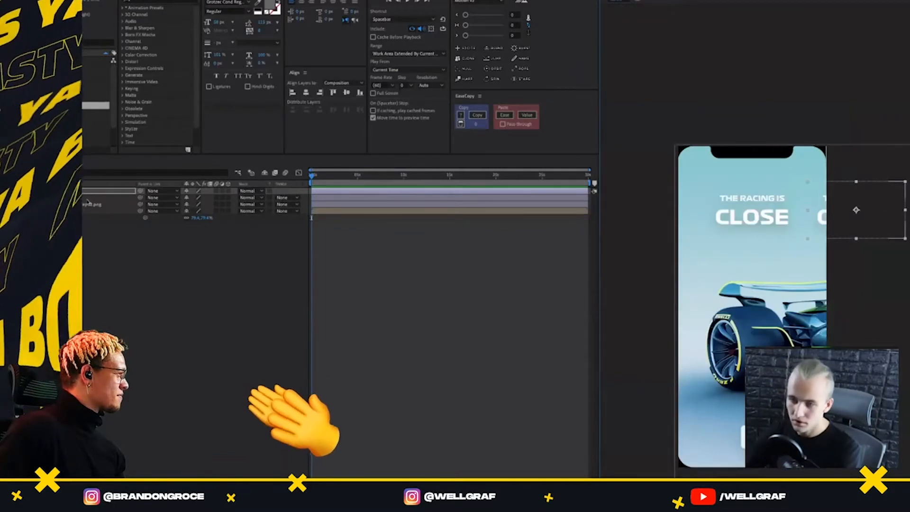
Add the budget headline image and the fourth headline image, placing them in a row to the right of the first two
click(110, 197)
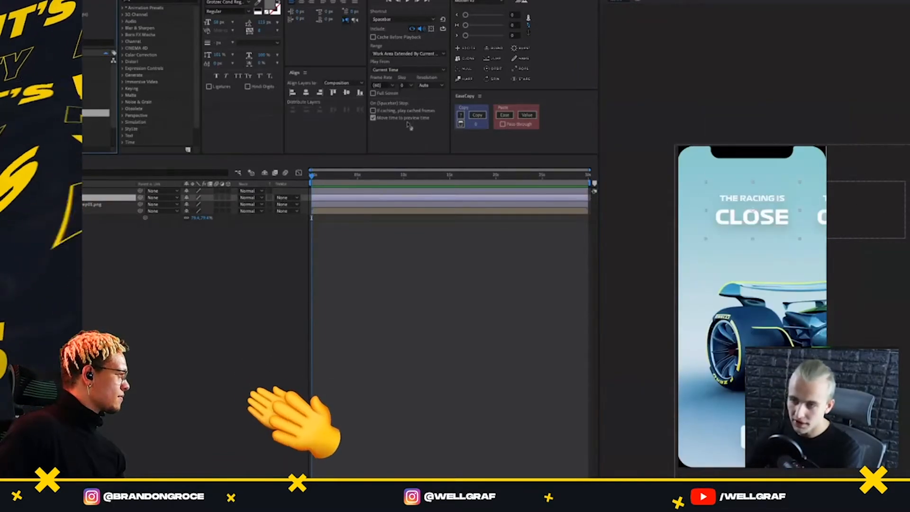
drag(409, 126, 794, 218)
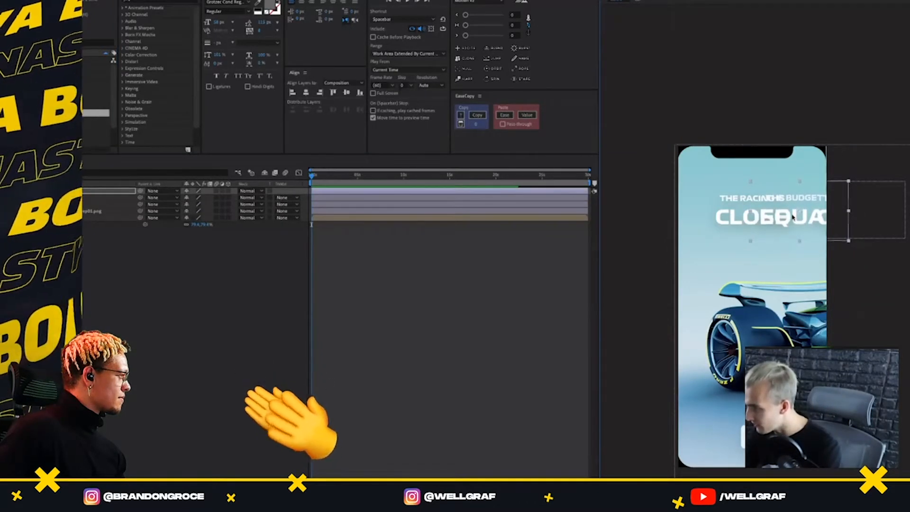
drag(792, 217, 829, 217)
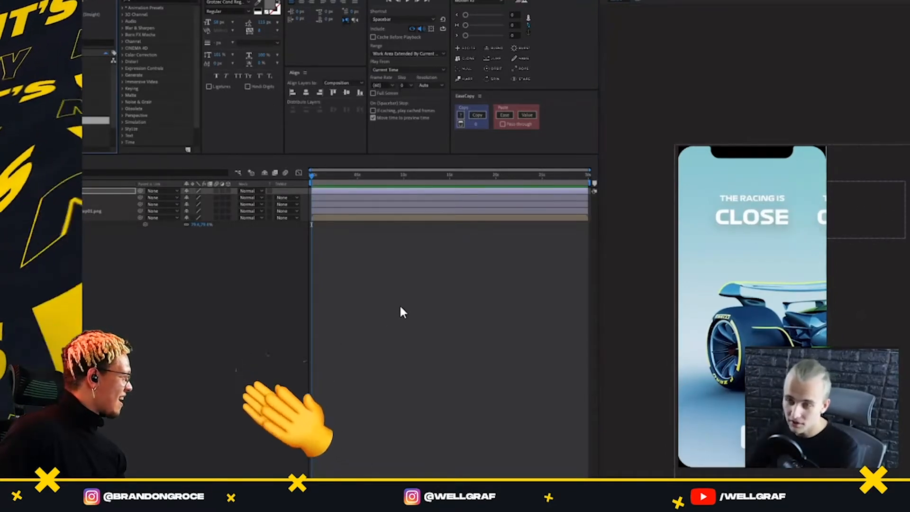
drag(781, 220, 903, 263)
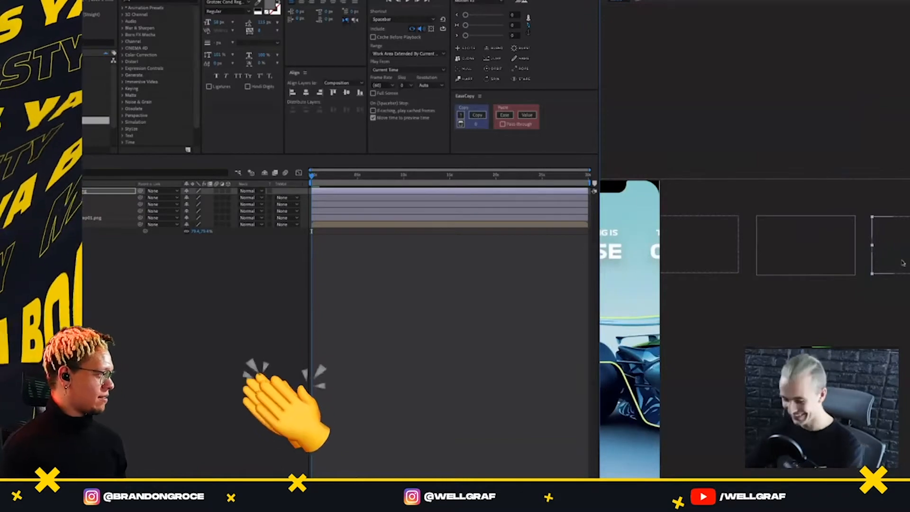
key(space)
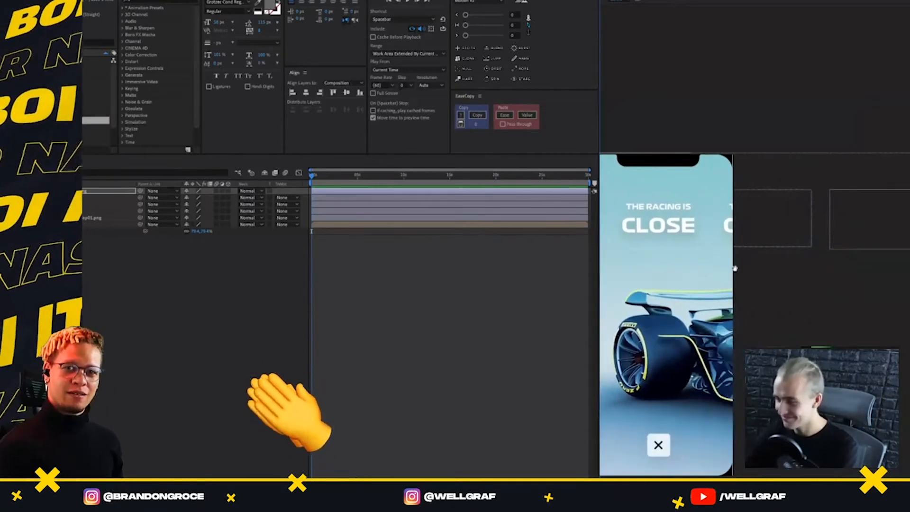
Reorder the four headline layers and give them all a blue label colour
drag(109, 191, 109, 214)
shift+click(109, 191)
shift+click(109, 191)
click(110, 192)
shift+click(109, 211)
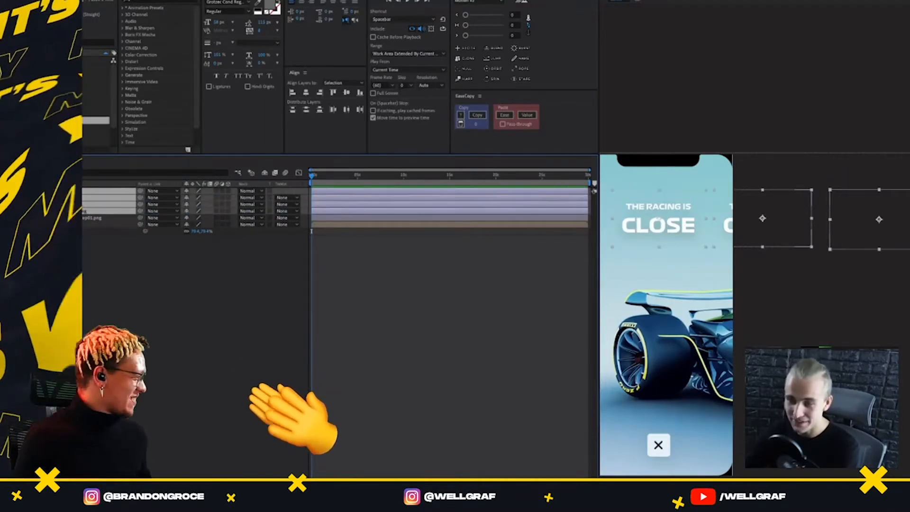
click(30, 194)
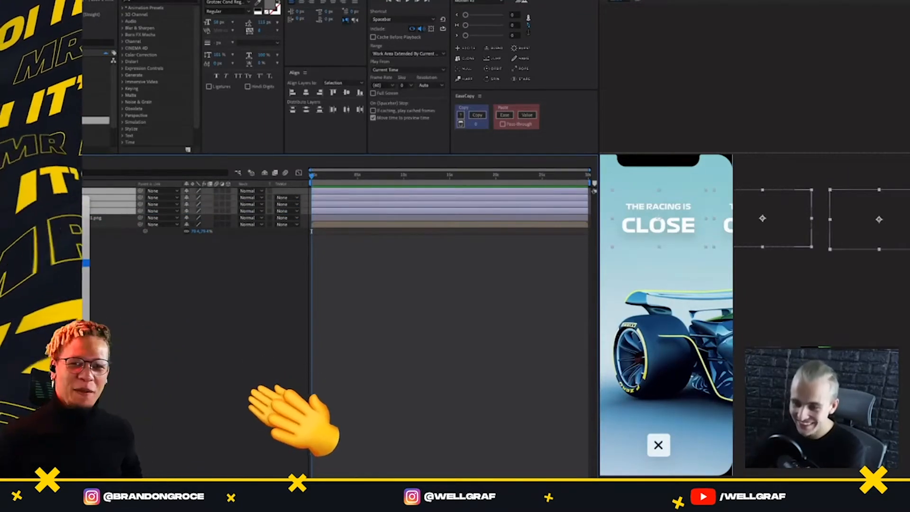
click(52, 278)
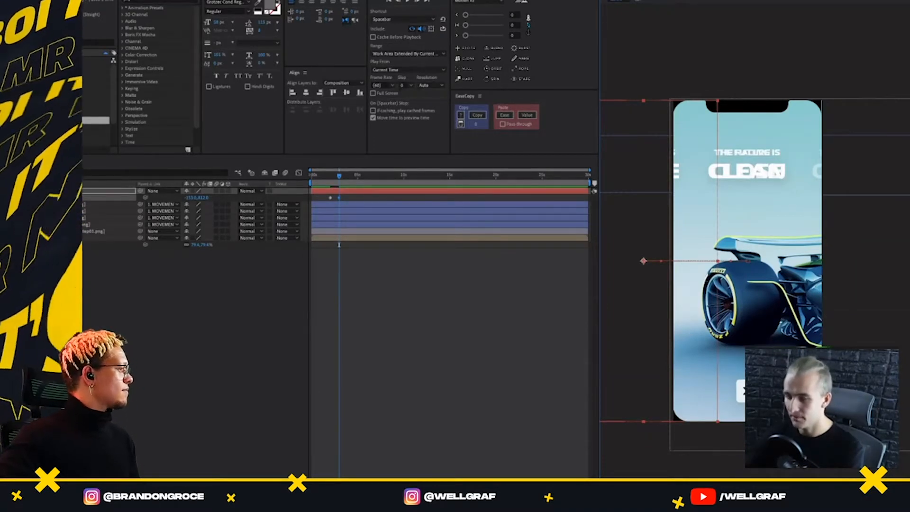
Hide the reference screen layer and preview the horizontal movement from the first headline to the second
click(85, 231)
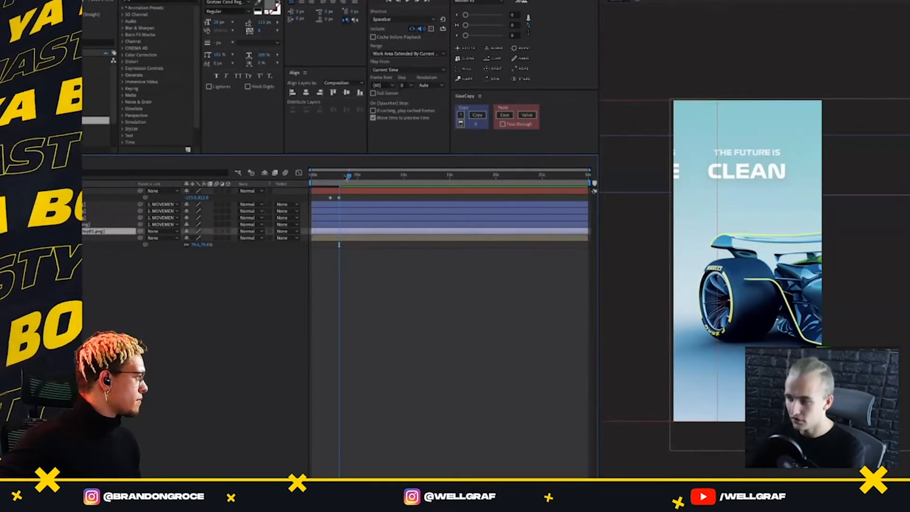
key(space)
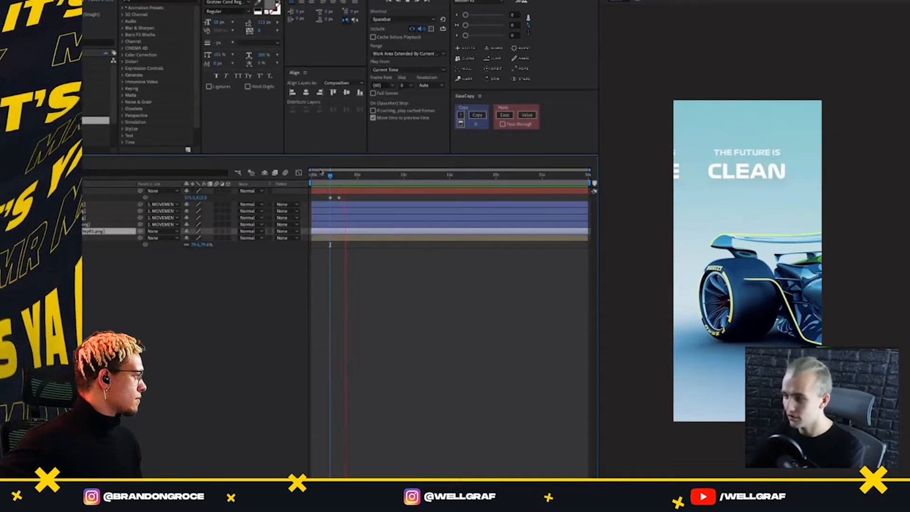
click(327, 175)
key(space)
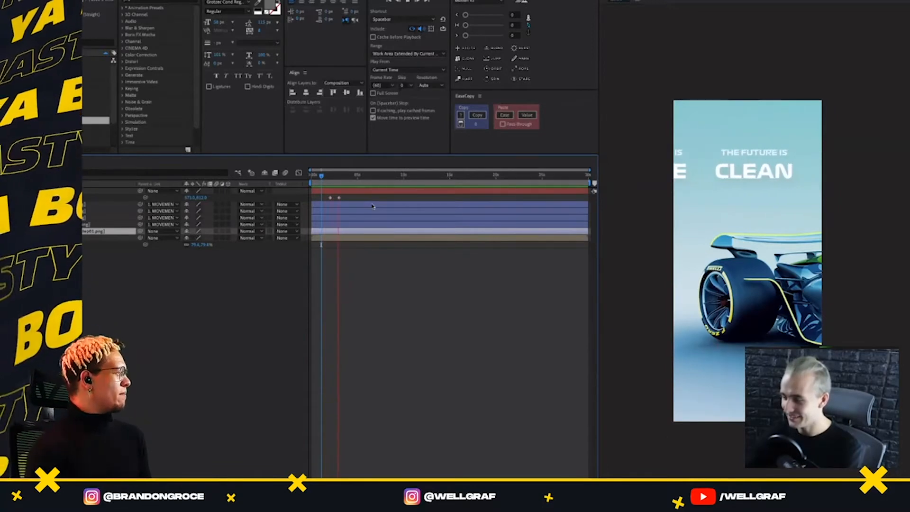
Apply Easy Ease to the movement layer's two position keyframes
key(space)
drag(356, 188, 328, 187)
click(340, 199)
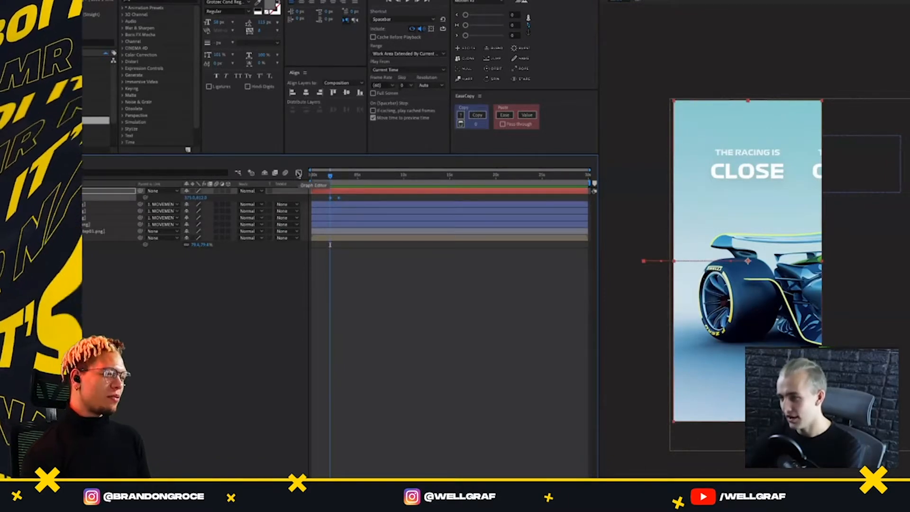
click(299, 174)
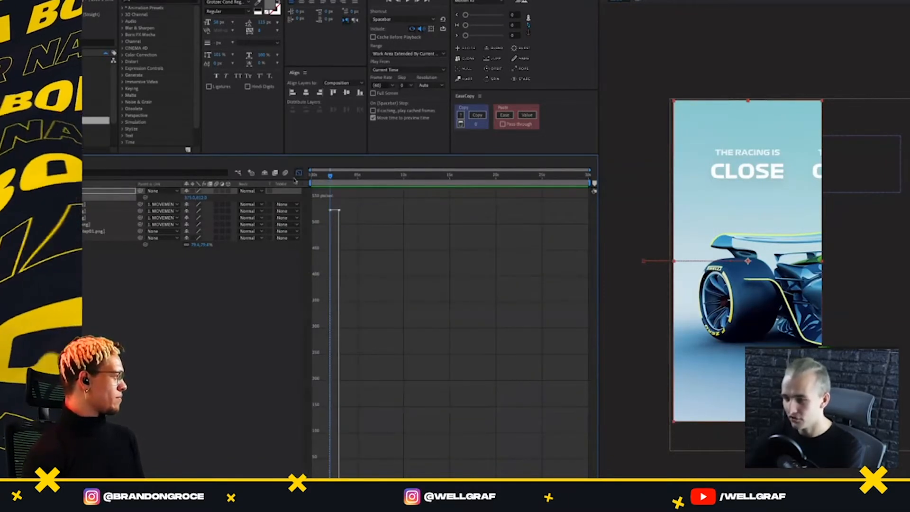
click(298, 173)
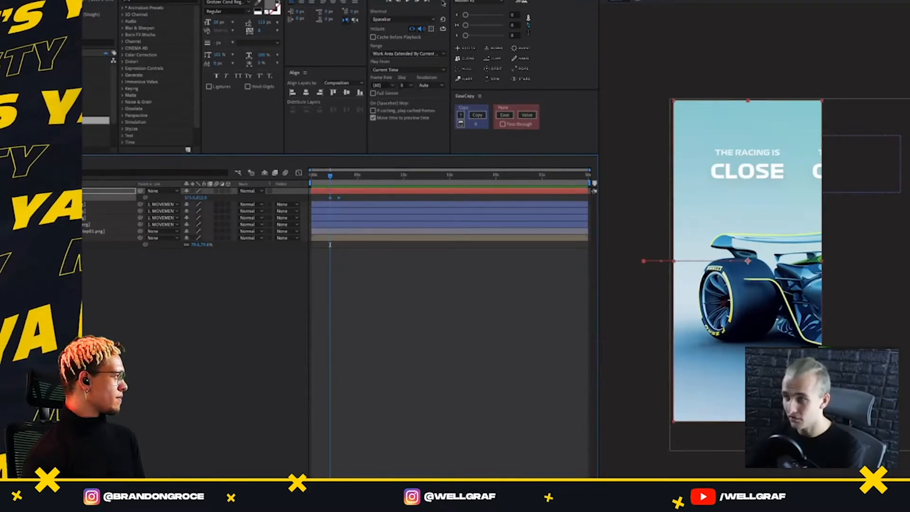
right_click(338, 198)
mouse_move(375, 288)
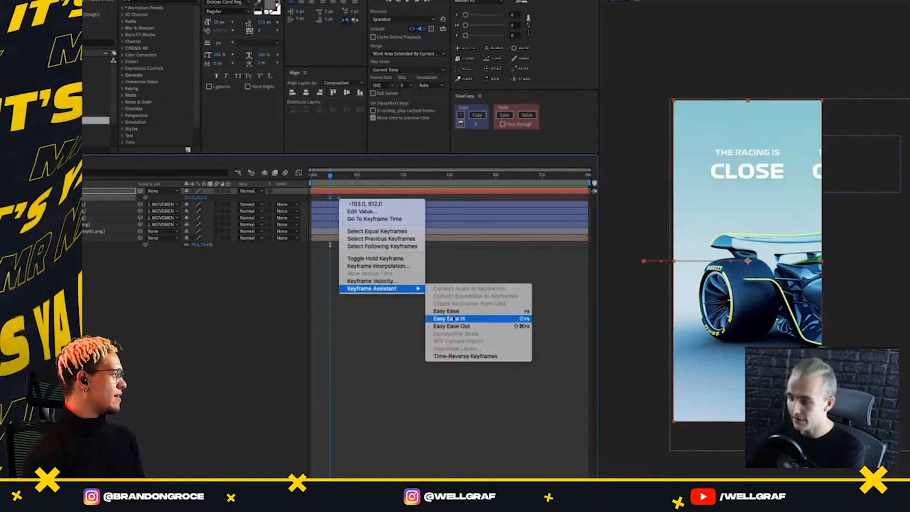
click(448, 311)
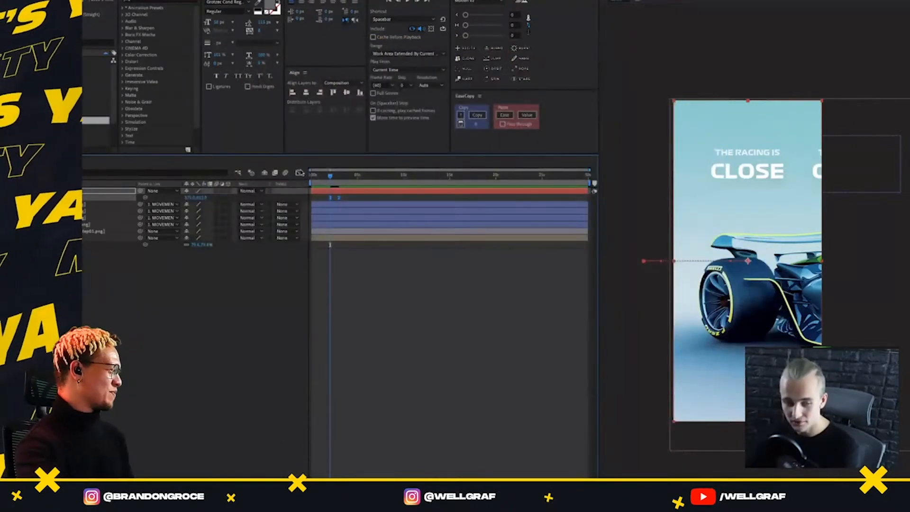
Try reshaping the movement layer's position speed graph so the speed peaks near the end, and undo the reshaping
click(357, 199)
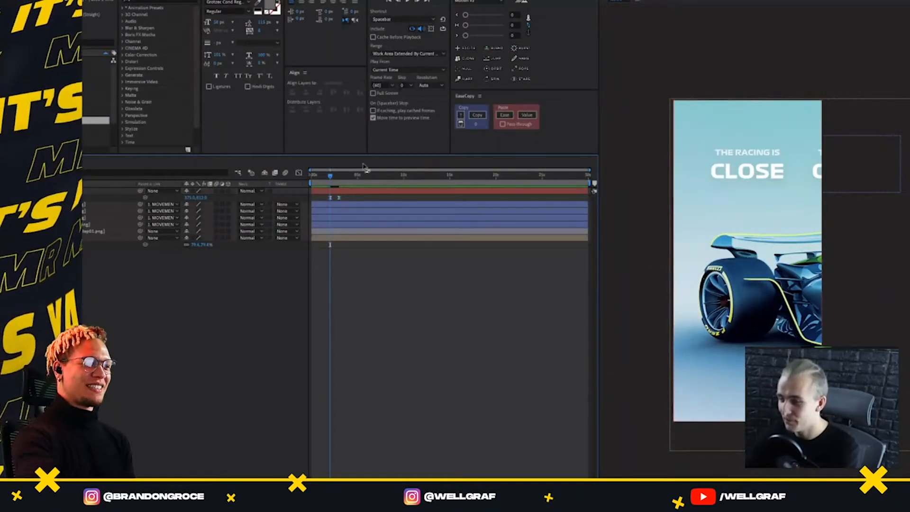
click(334, 191)
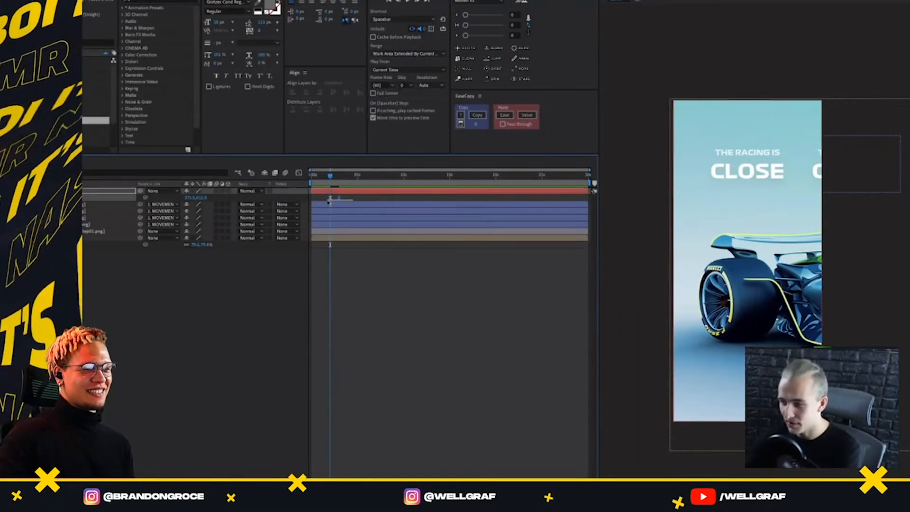
click(299, 172)
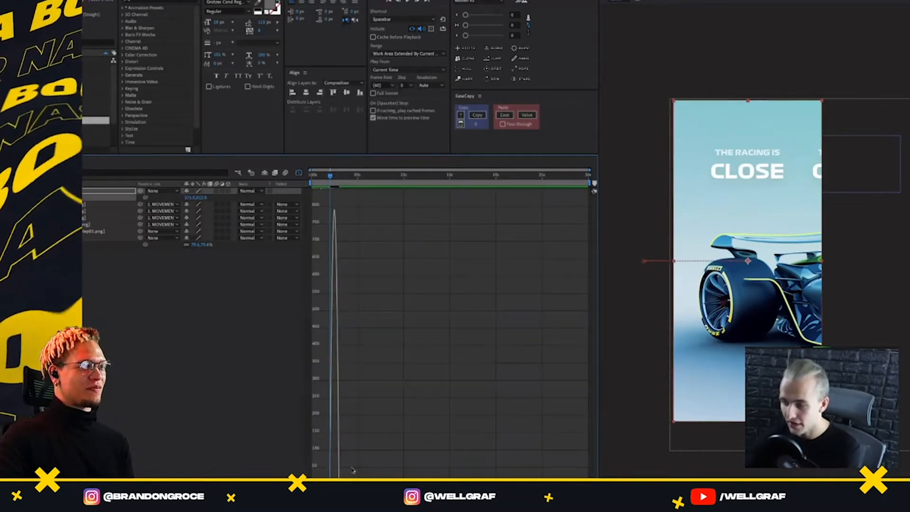
key(equal)
key(equal)
key(equal)
key(equal)
key(equal)
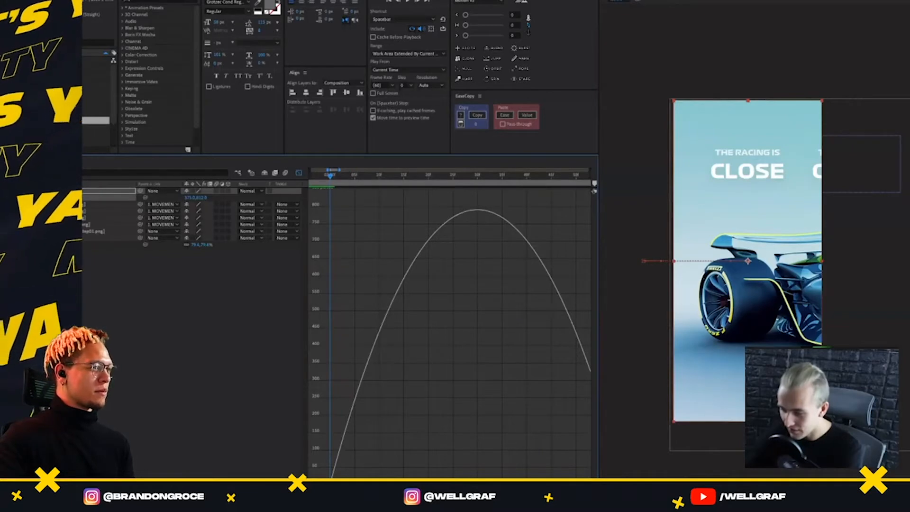
drag(379, 482, 462, 482)
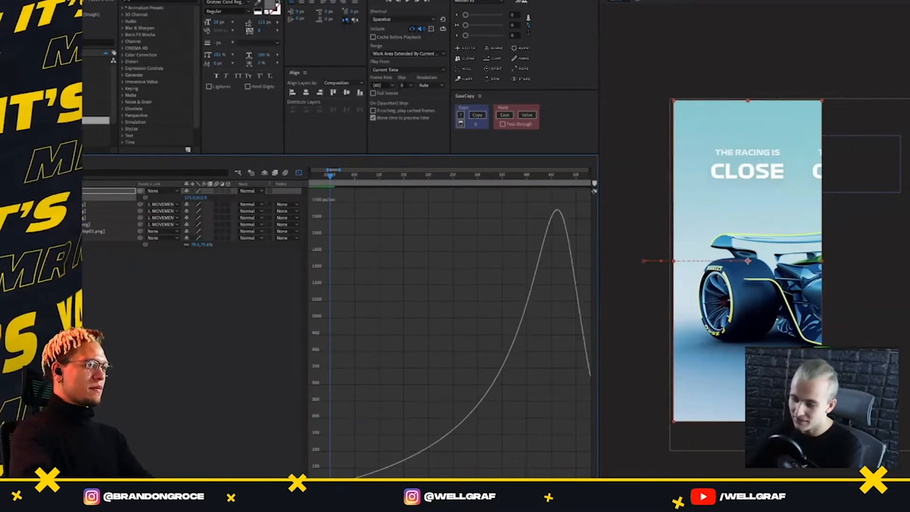
key(ctrl+z)
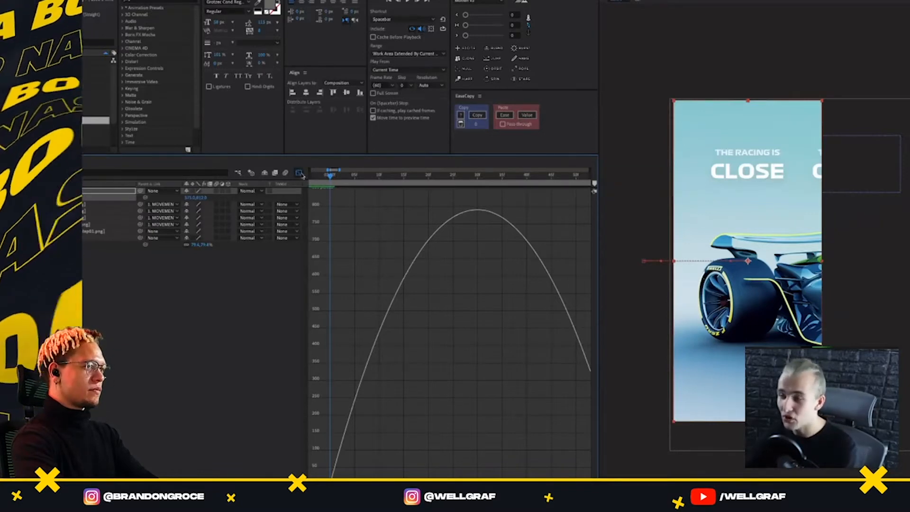
click(300, 173)
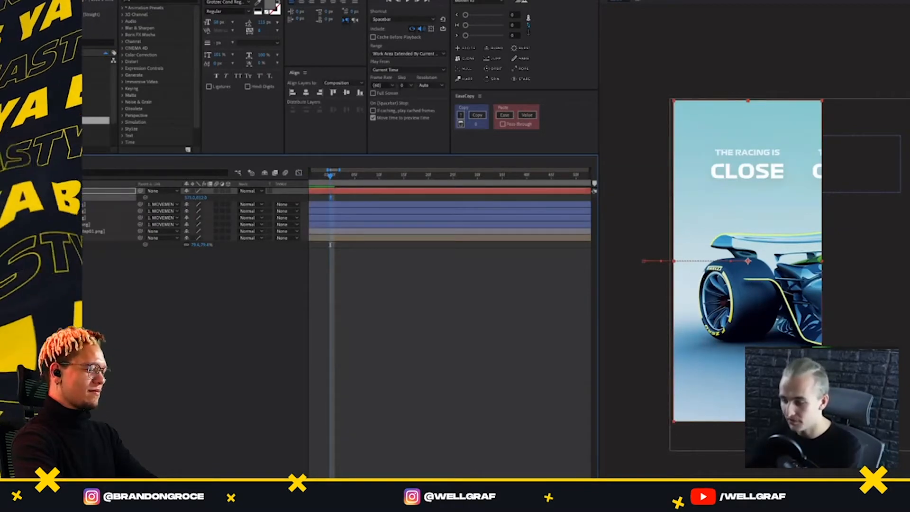
Play the headline transition and hide the reference screen layer
key(equal)
key(equal)
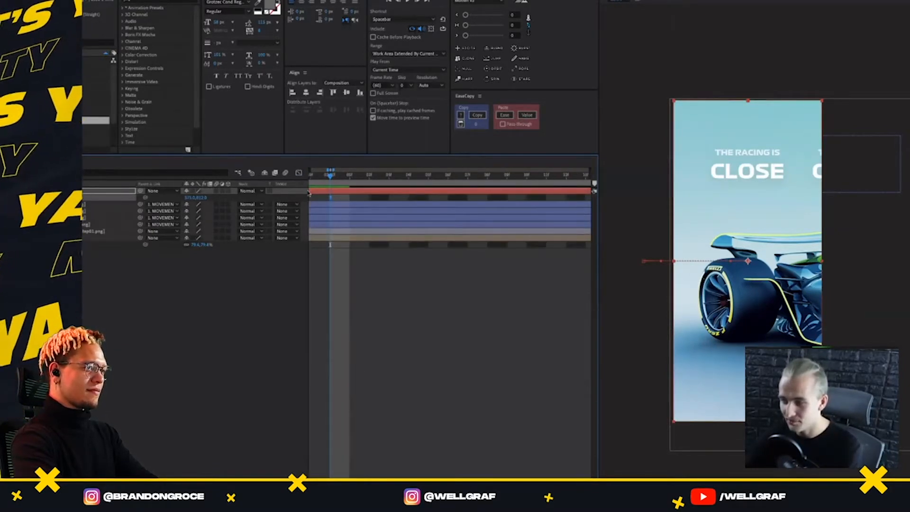
click(358, 231)
key(space)
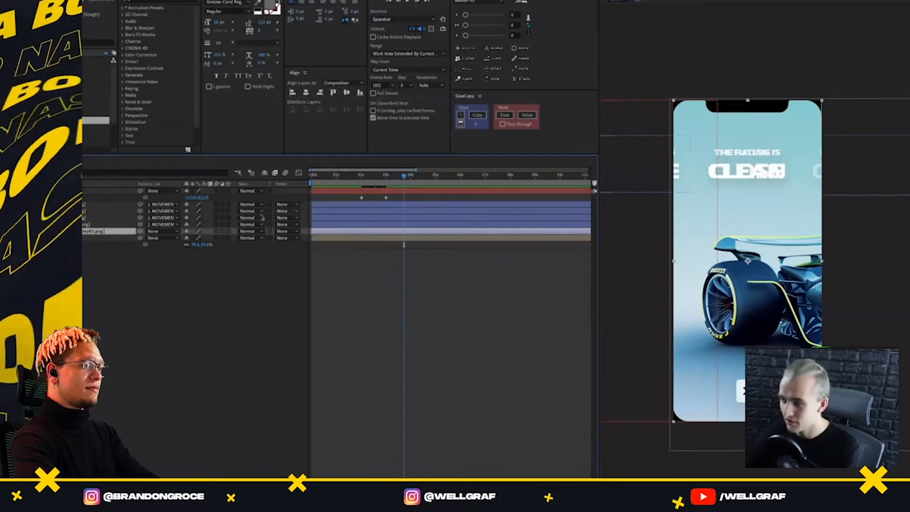
click(34, 231)
Set the two movement position keyframes' easing in Motion v2 to 40 on the first slider and about 60 on the third
drag(401, 194, 331, 205)
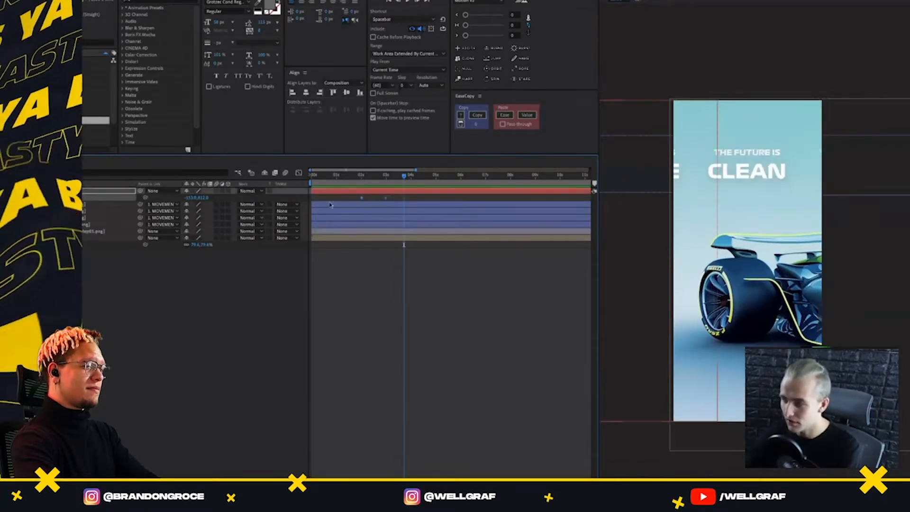
click(466, 16)
drag(482, 18, 476, 31)
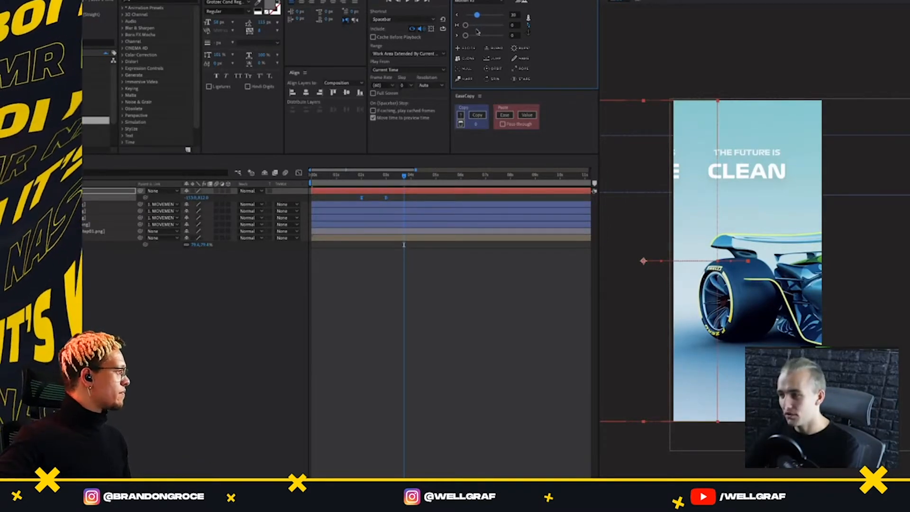
drag(477, 15, 489, 36)
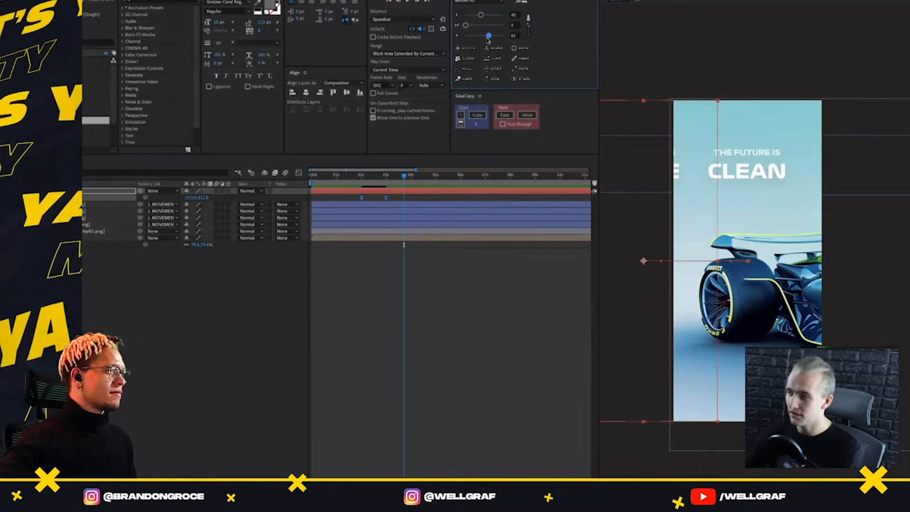
Limit the work area to the transition between the first two headlines and preview the eased movement
click(354, 176)
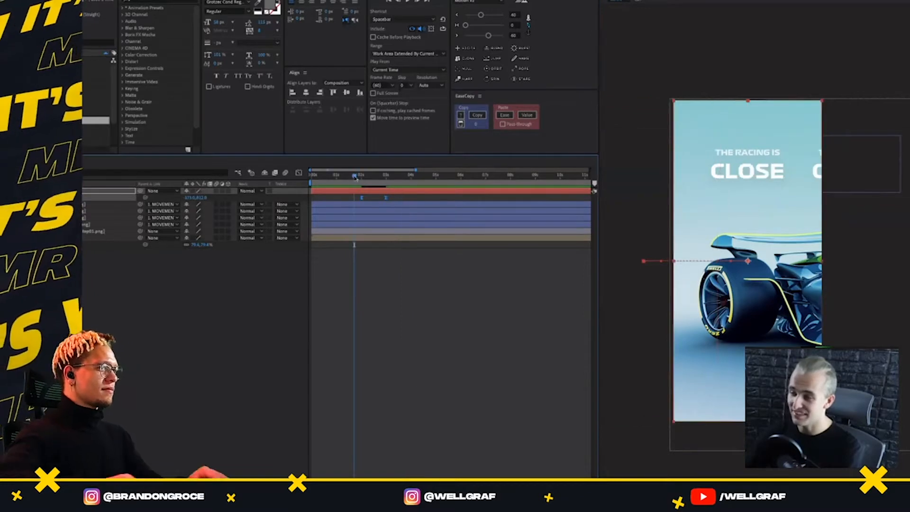
key(space)
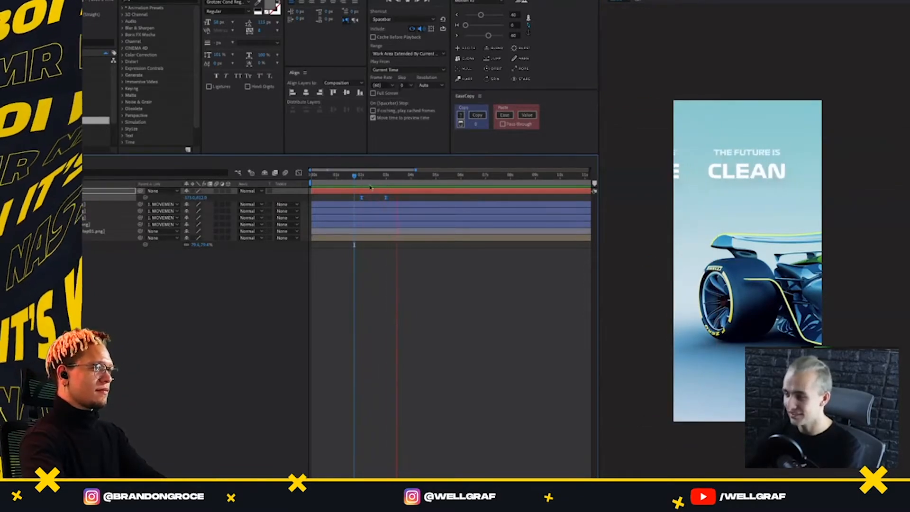
drag(380, 177, 350, 177)
key(n)
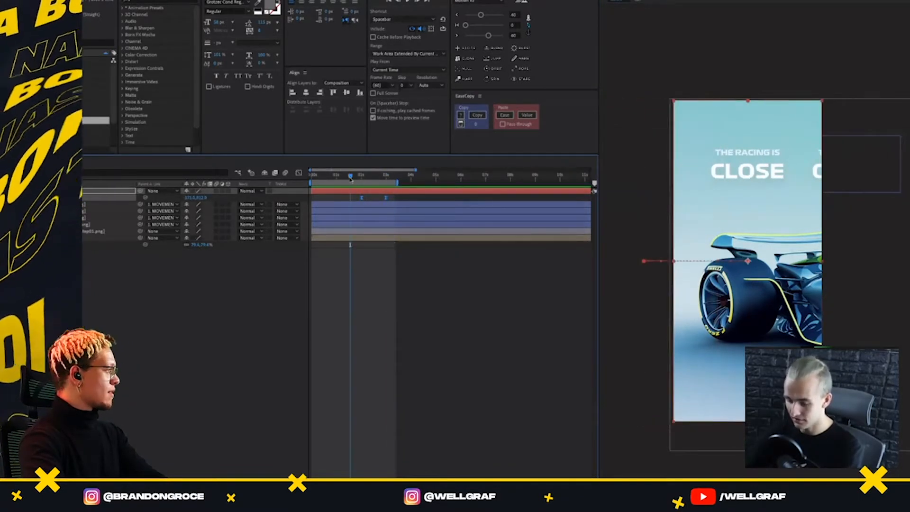
key(b)
key(space)
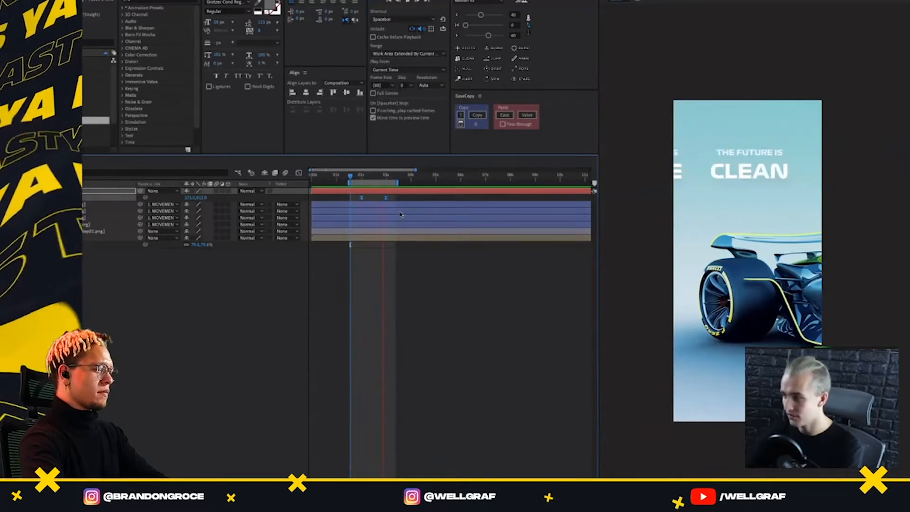
key(space)
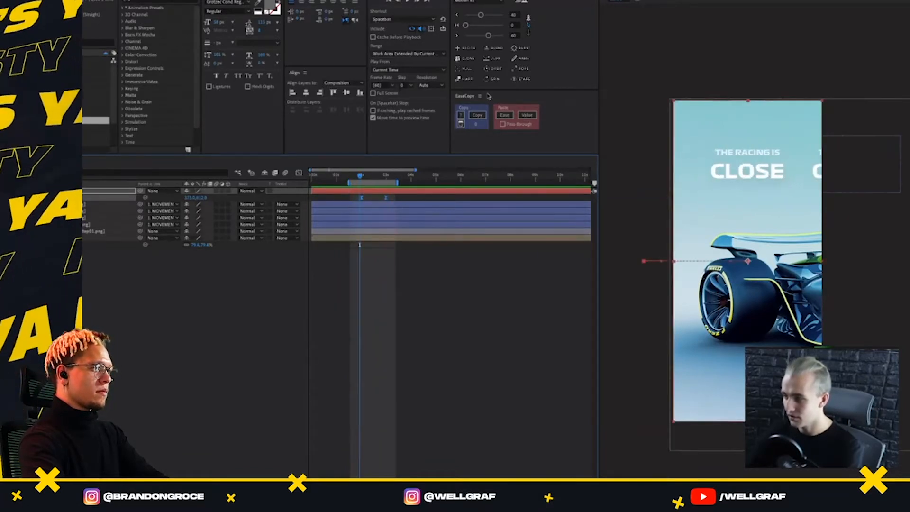
Strengthen the movement keyframes' easing to about 74 on the first slider and 81 on the third, and preview it
click(494, 16)
drag(489, 35, 497, 36)
click(434, 243)
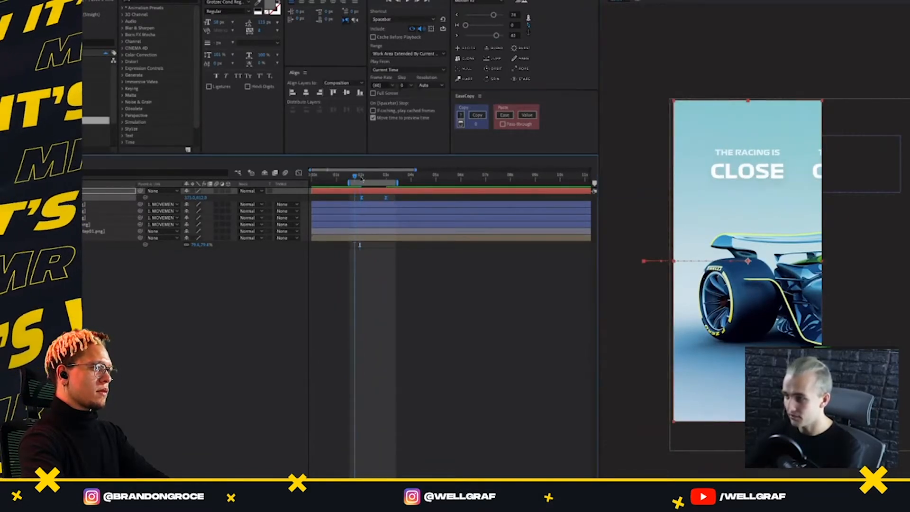
key(space)
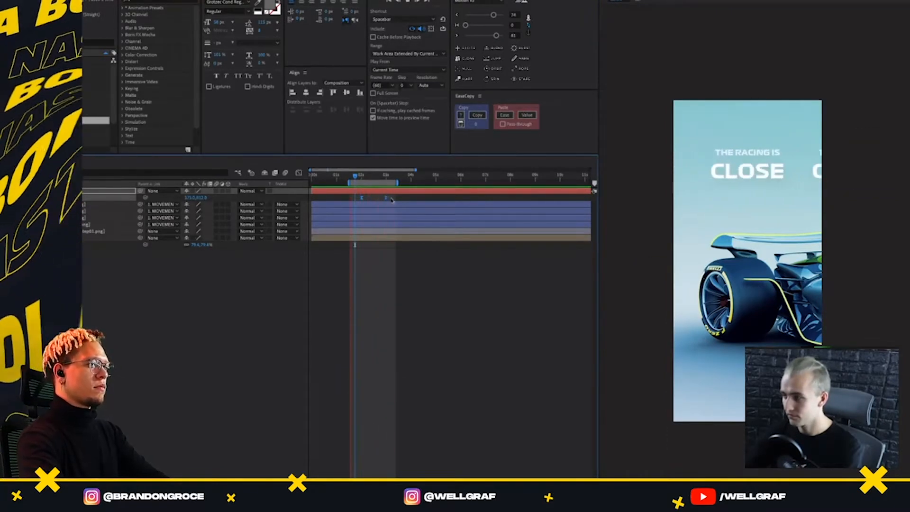
key(space)
Set the movement keyframes' easing to 66 on the first slider and 100 on the third, and preview the transition
drag(497, 35, 506, 36)
drag(371, 177, 355, 176)
key(space)
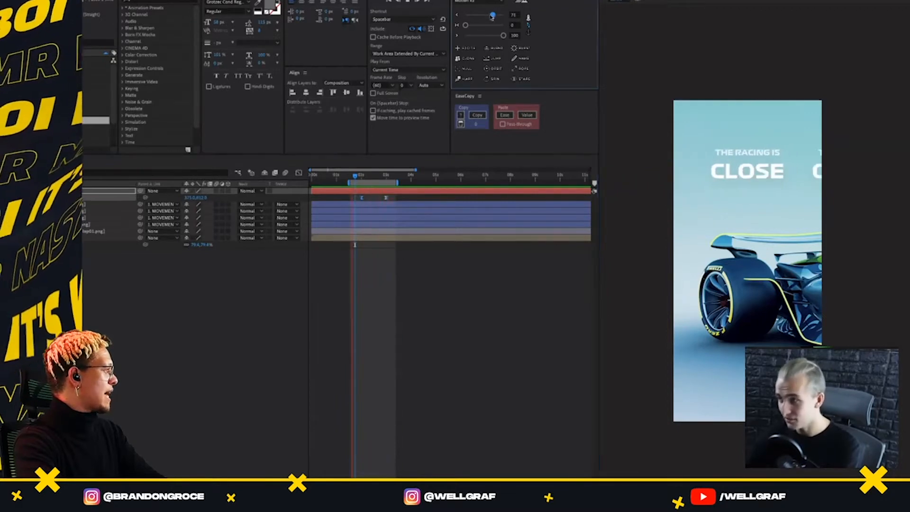
click(361, 176)
drag(362, 176, 357, 177)
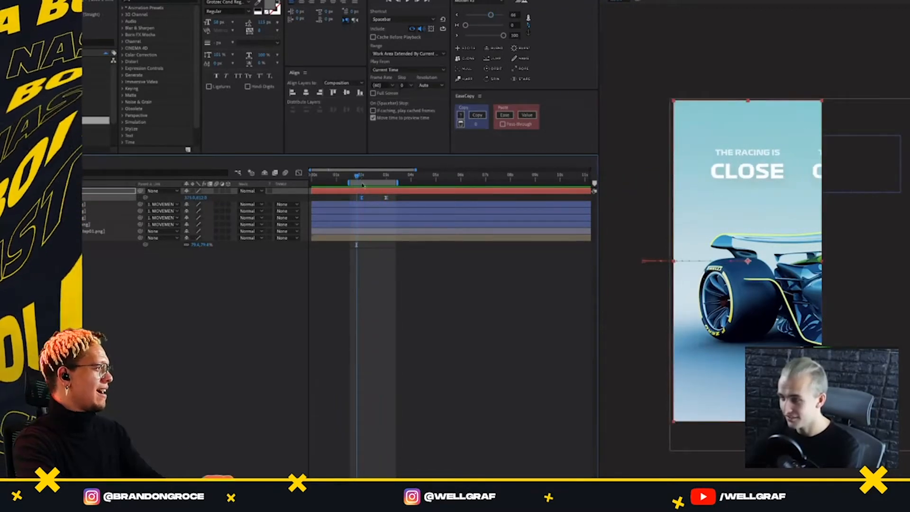
key(space)
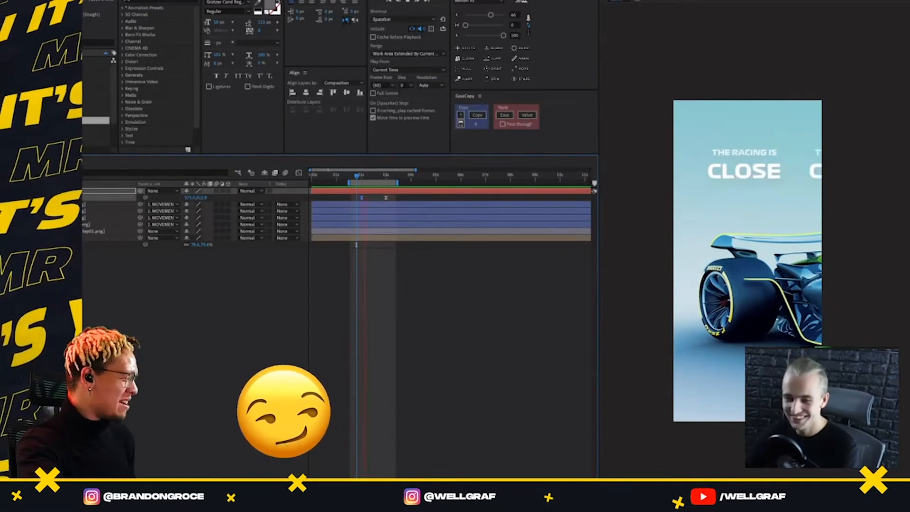
Replay the eased movement from the "CLOSE" headline to the "CLEAN" headline several times to judge its timing
click(359, 177)
key(space)
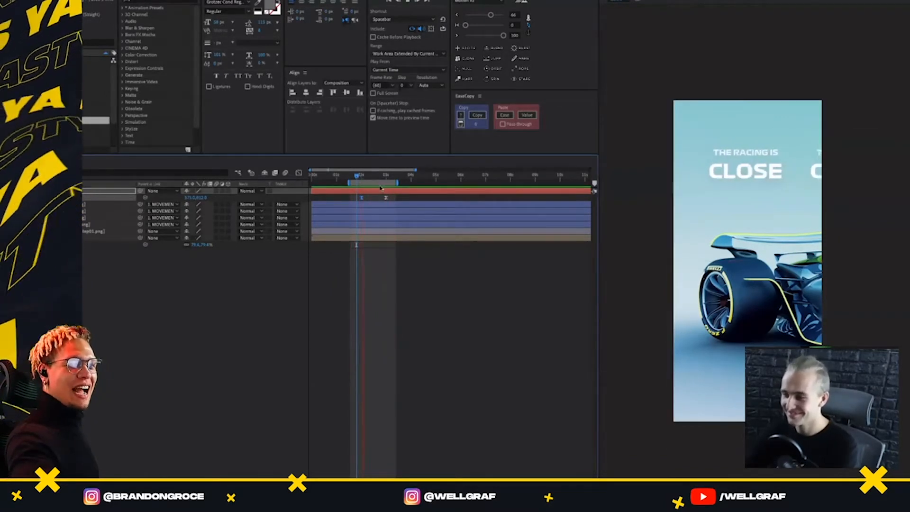
click(357, 177)
key(space)
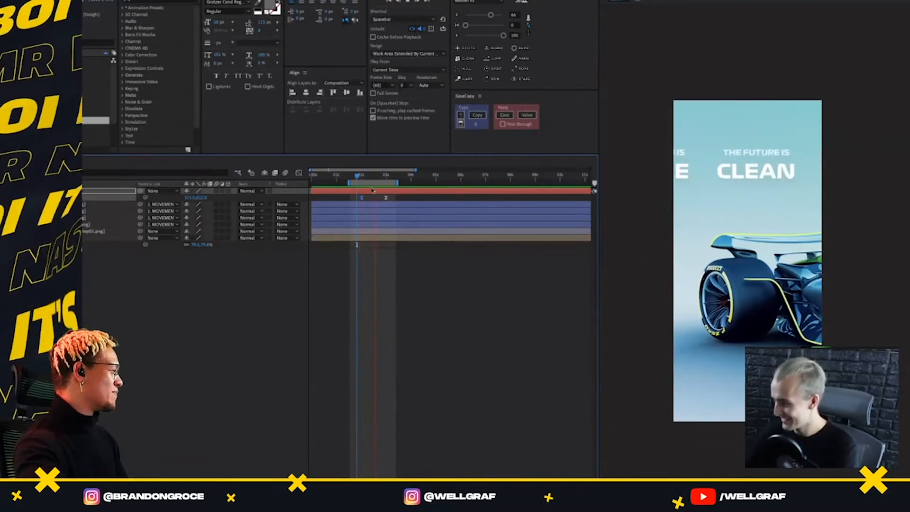
key(space)
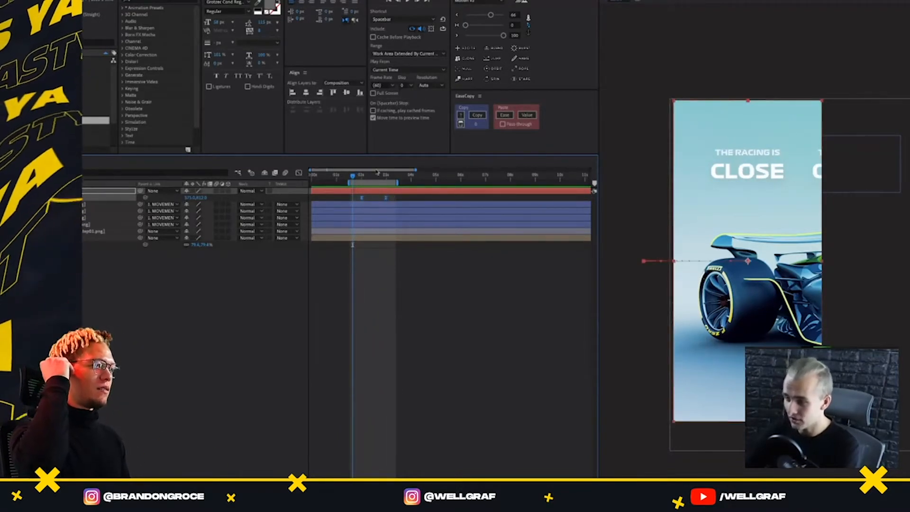
key(space)
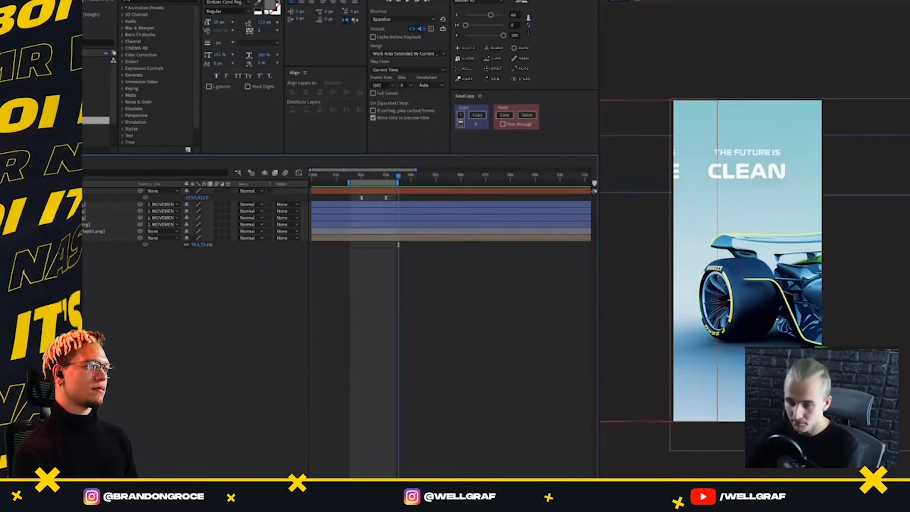
Add a position keyframe to the movement layer at about 3.5 s and go to about 4.5 s for the second transition
click(14, 198)
key(shift+Page_Down)
key(shift+Page_Down)
key(shift+Page_Down)
key(shift+Page_Down)
key(shift+Page_Down)
key(shift+Page_Down)
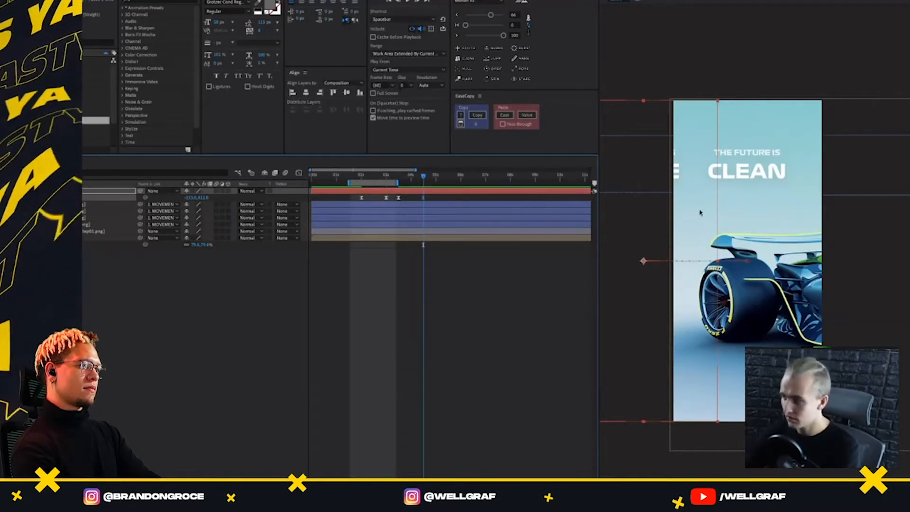
Slide the MOVEMENT layer at about 4.5 s until the "EQUAL" headline sits centred in the frame, using the grid as a guide
drag(712, 205, 633, 218)
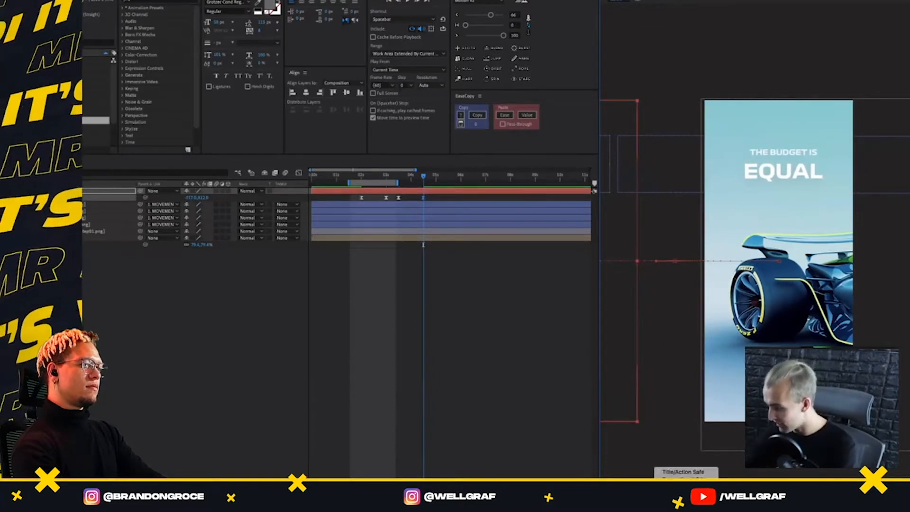
key(ctrl+apostrophe)
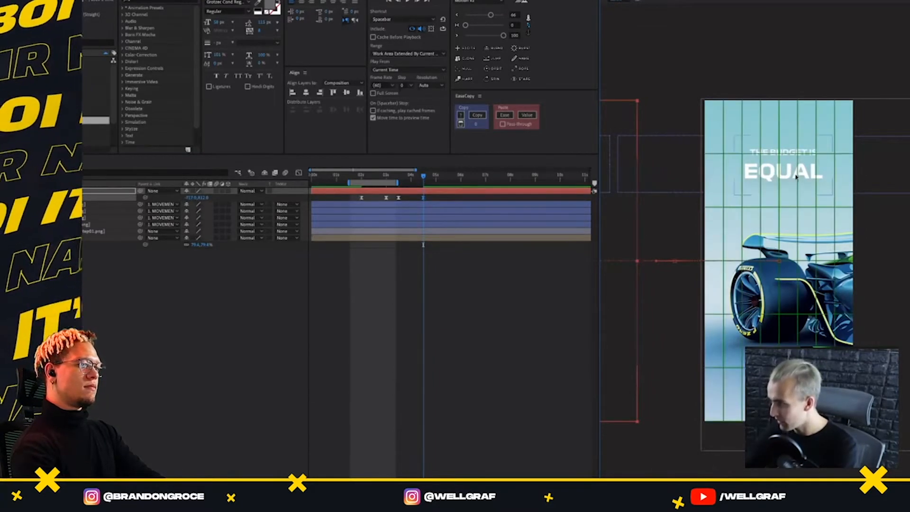
click(427, 192)
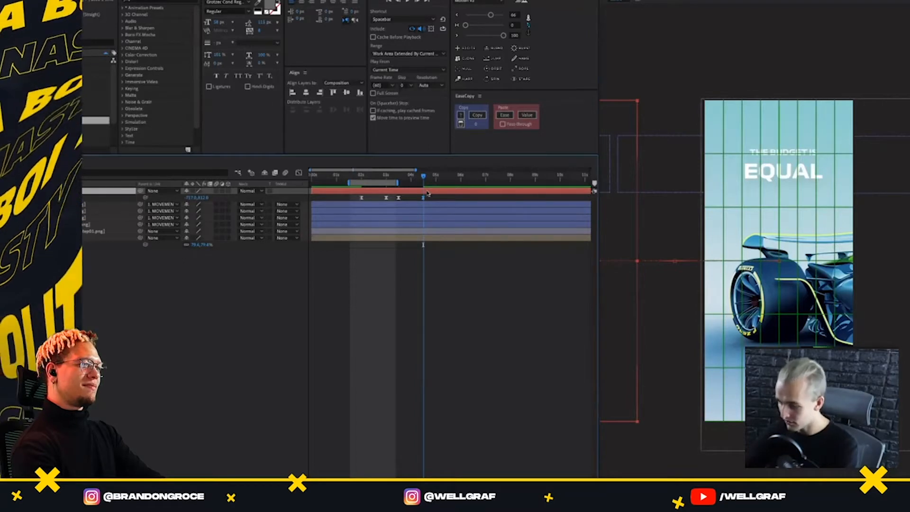
key(shift+Left)
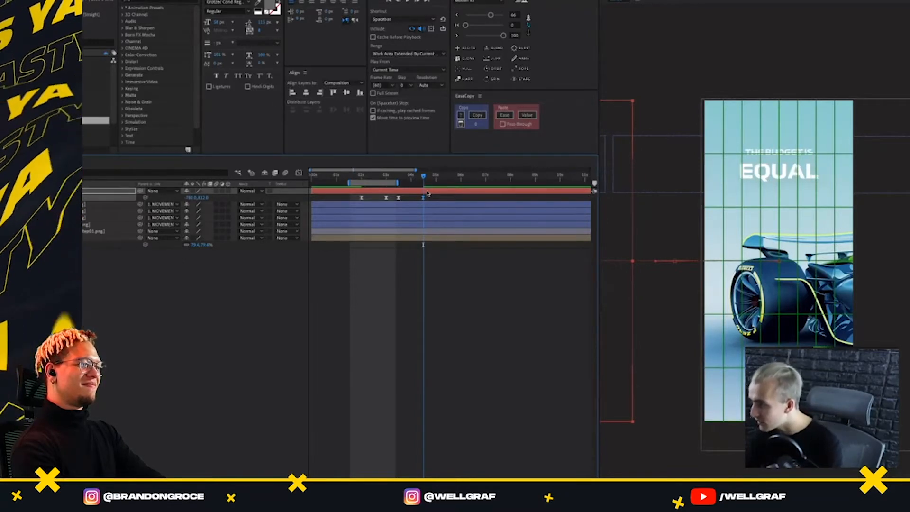
Review the second transition from the "CLEAN" headline to the "EQUAL" headline to judge its movement and timing
key(space)
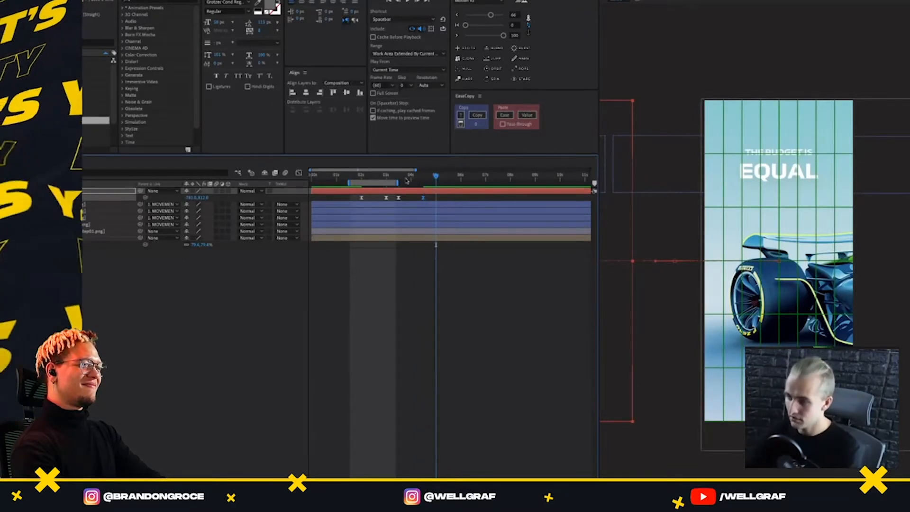
drag(407, 181, 390, 190)
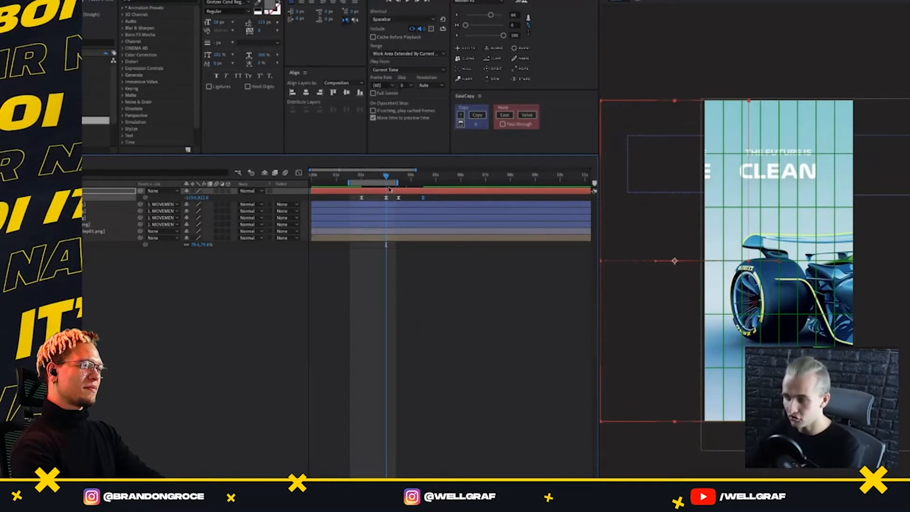
click(435, 176)
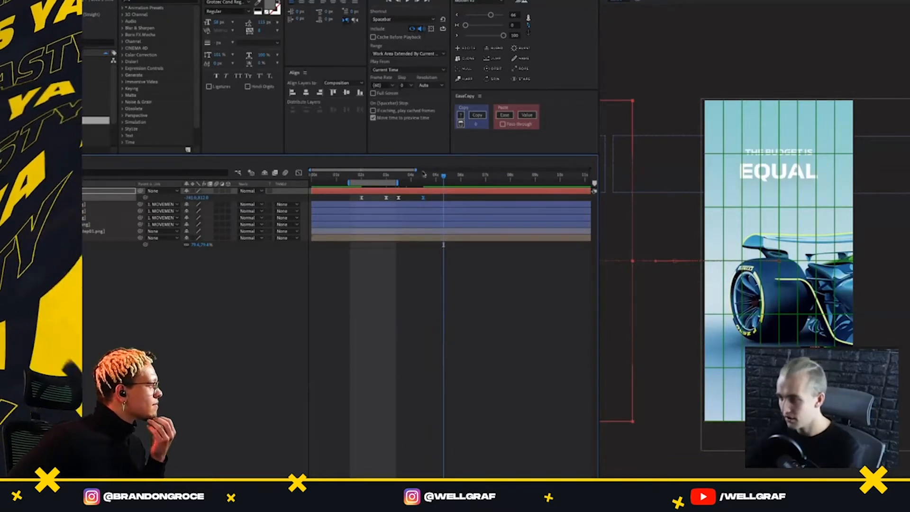
drag(400, 177, 361, 179)
key(space)
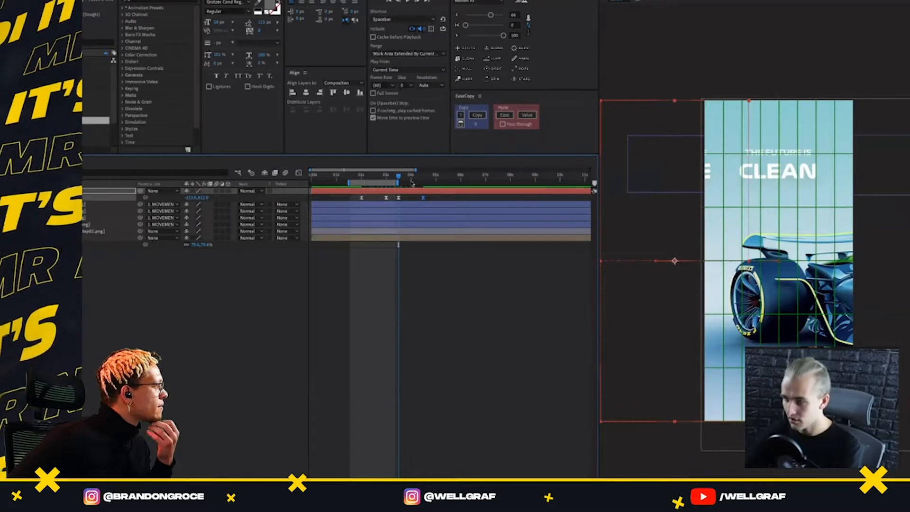
drag(391, 175, 423, 176)
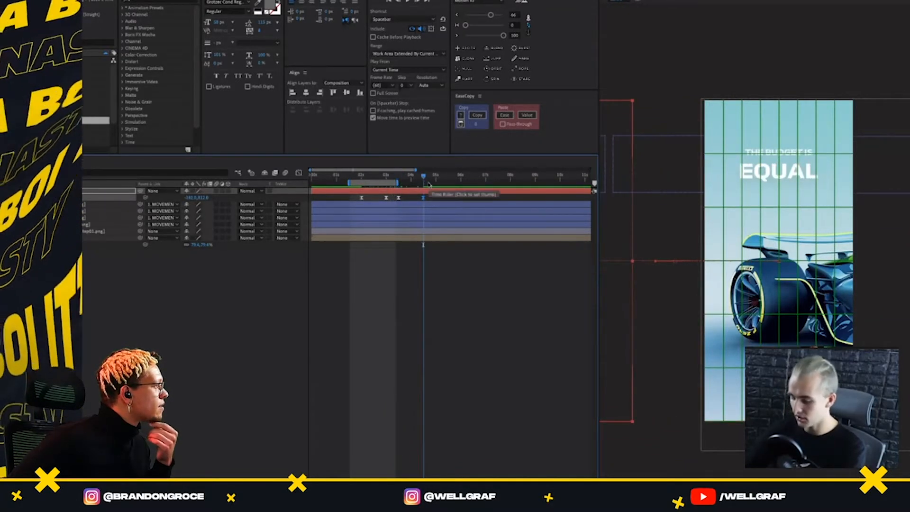
key(space)
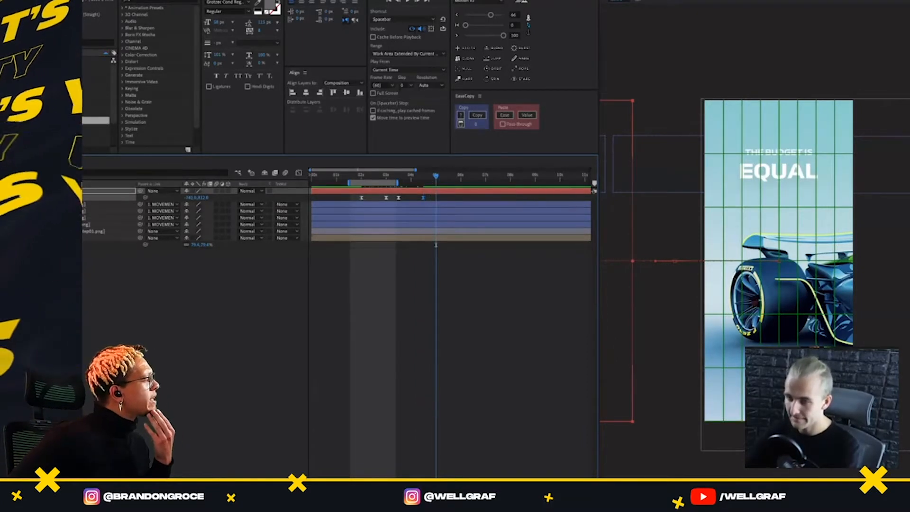
key(space)
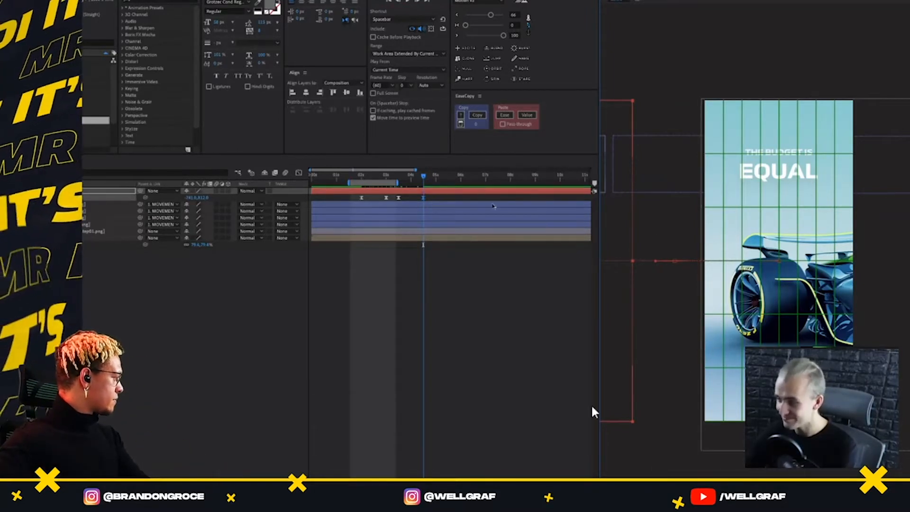
Hold the MOVEMENT position with a keyframe at 5 s and bring the "REFINED" headline into frame at 6 s
drag(420, 175, 425, 213)
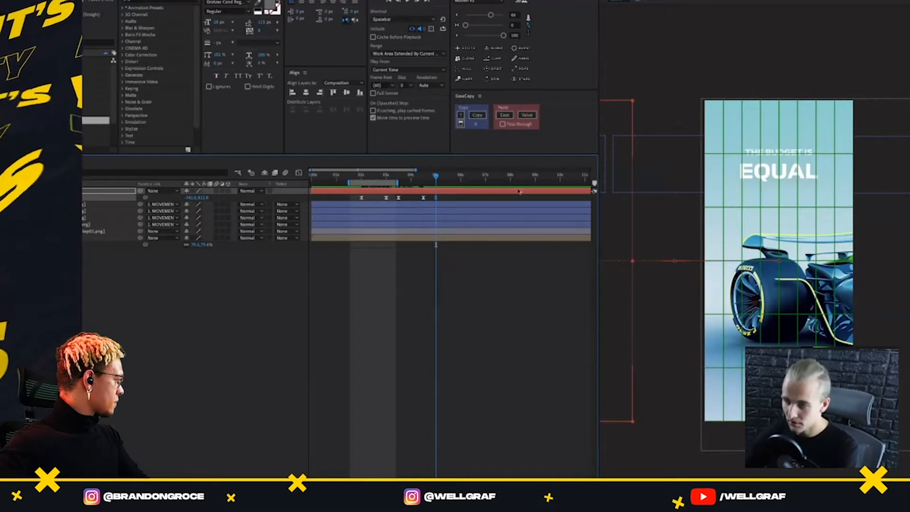
key(shift+Page_Down)
key(shift+Page_Down)
key(shift+Page_Down)
key(shift+Page_Down)
key(shift+Page_Down)
key(shift+Page_Down)
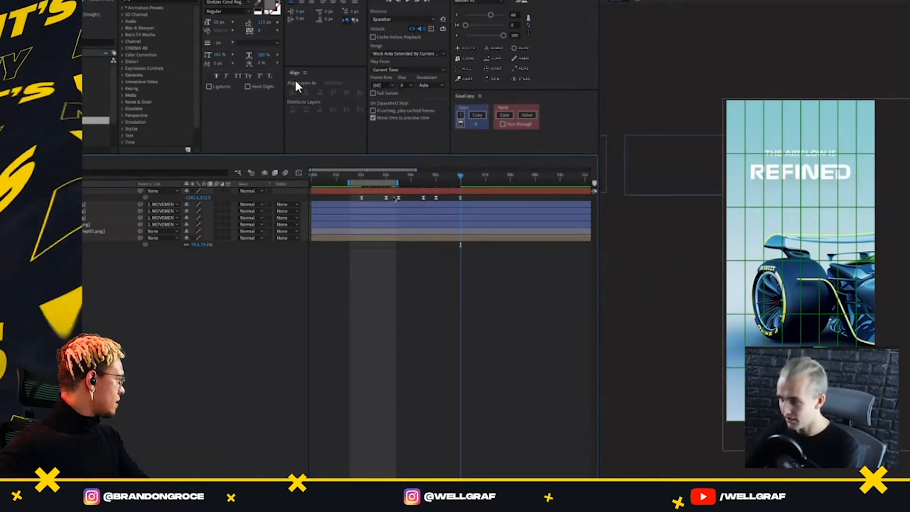
Apply the 66 and 100 Motion easing to the MOVEMENT keyframes of the second and third transitions
drag(394, 196, 433, 215)
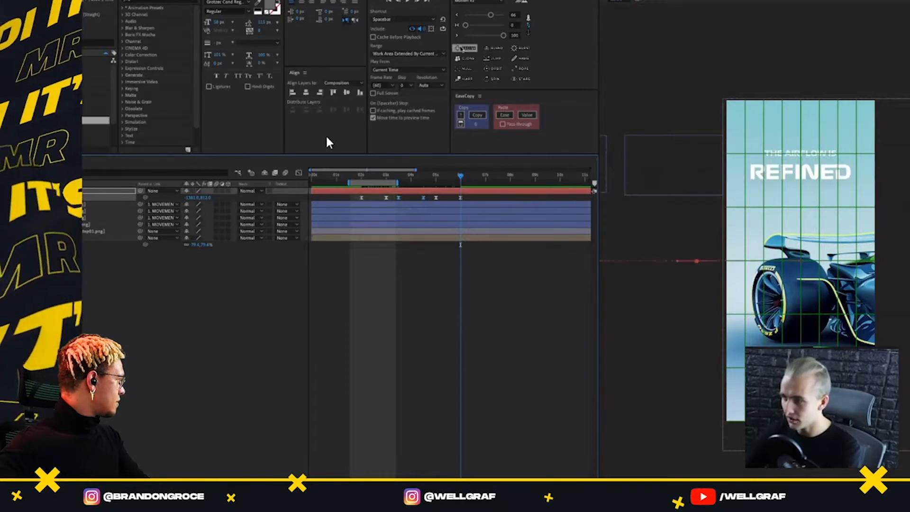
click(463, 50)
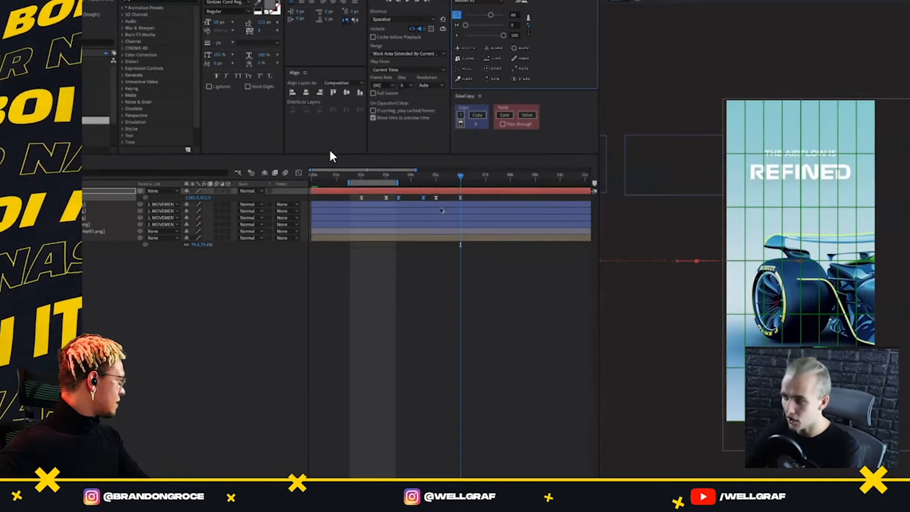
drag(432, 195, 467, 203)
click(457, 36)
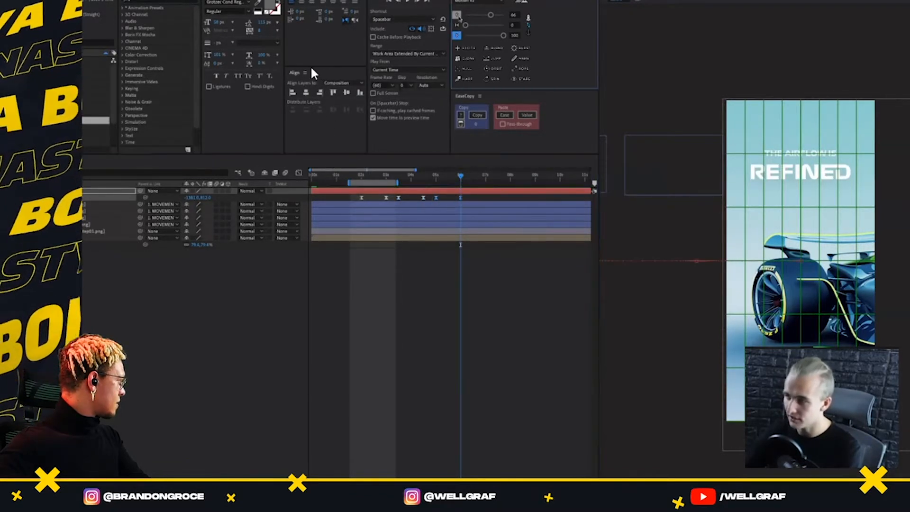
click(458, 15)
Extend the work area's end to about 6.5 s and preview all the headline transitions
click(472, 175)
key(n)
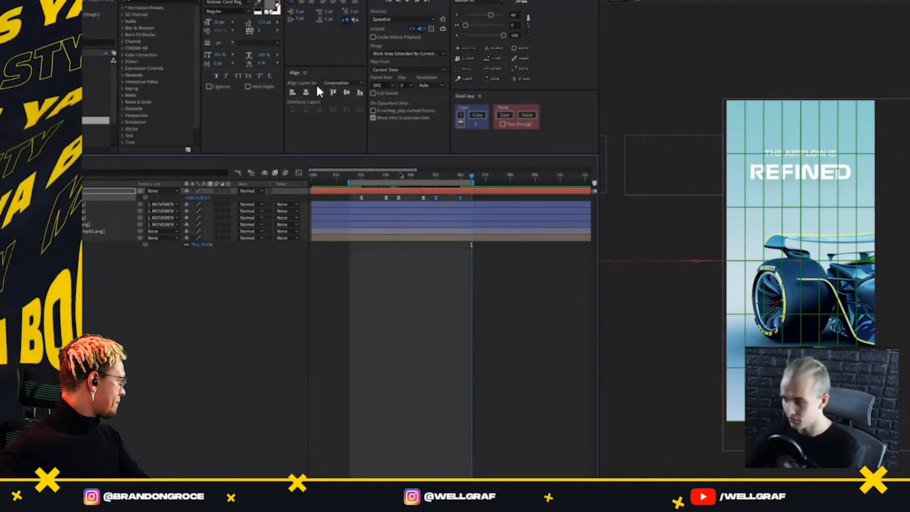
key(space)
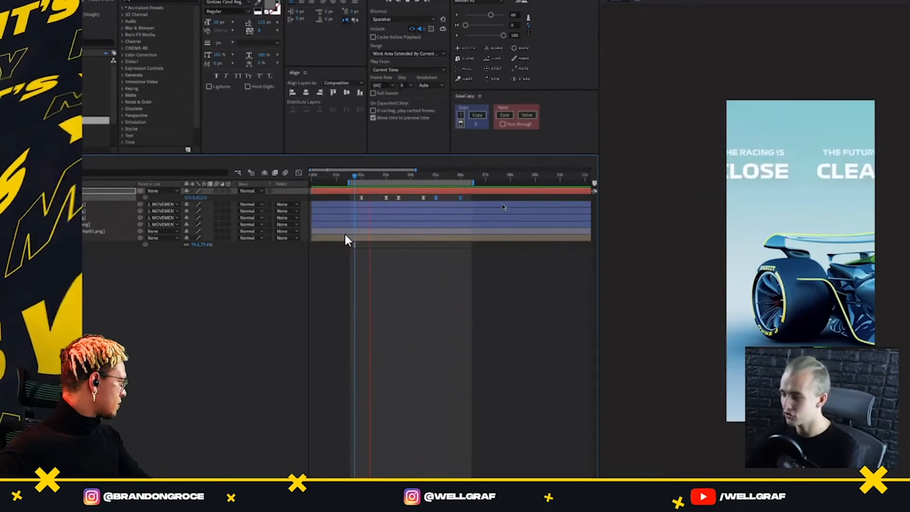
key(space)
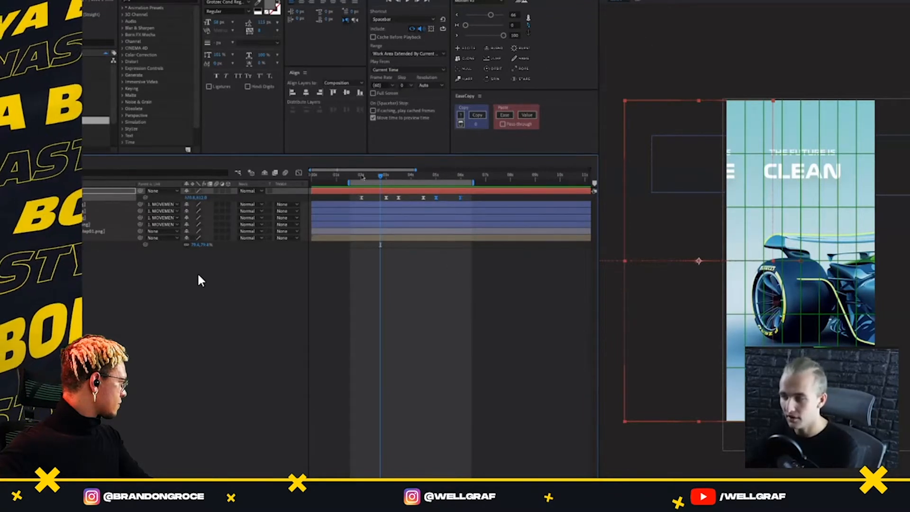
key(j)
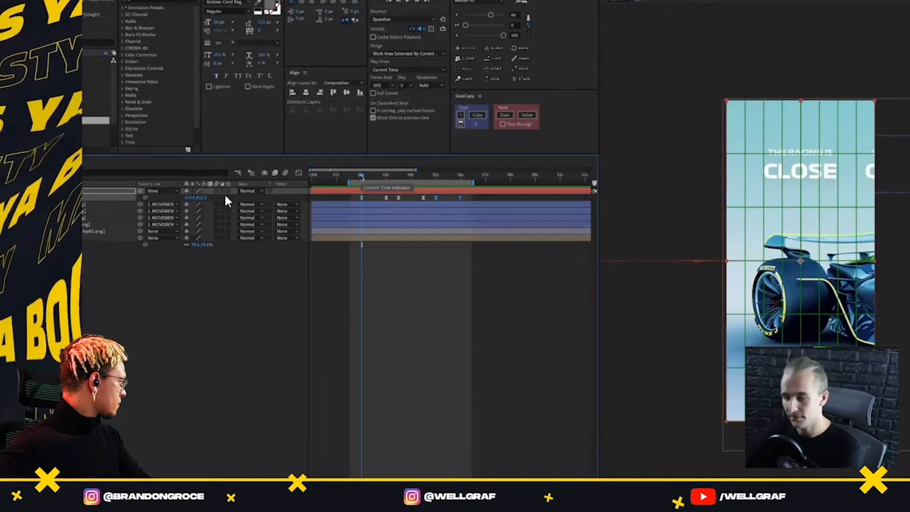
key(space)
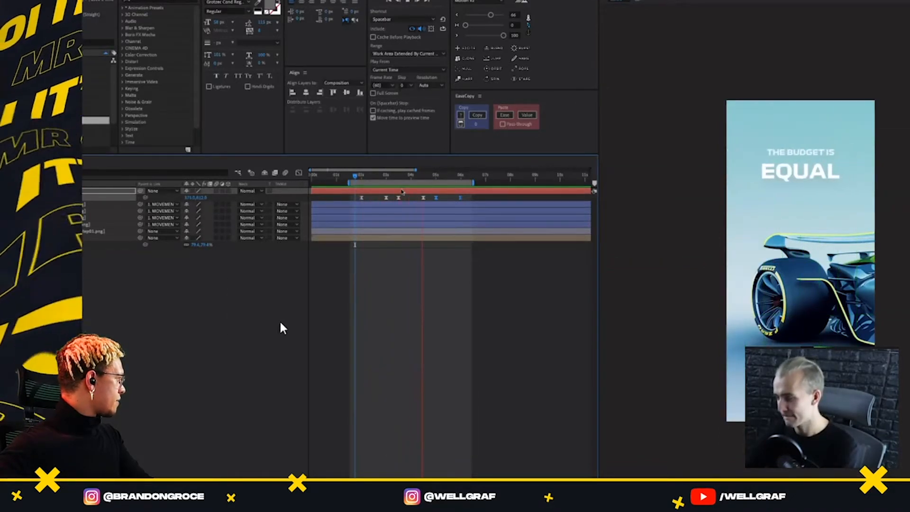
key(space)
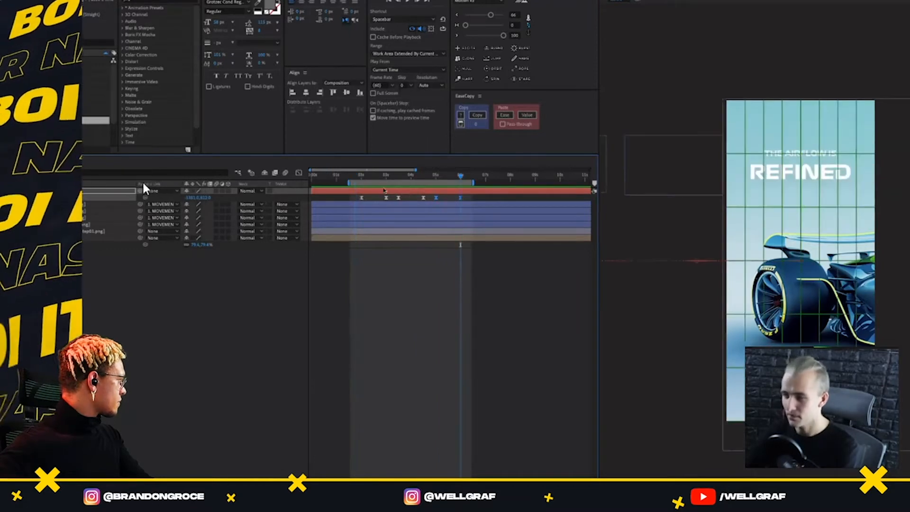
Keyframe the Car layer's position at 2 s and 3 s, shifting the car horizontally at 3 s to about x 1113 to show its middle
drag(378, 177, 362, 177)
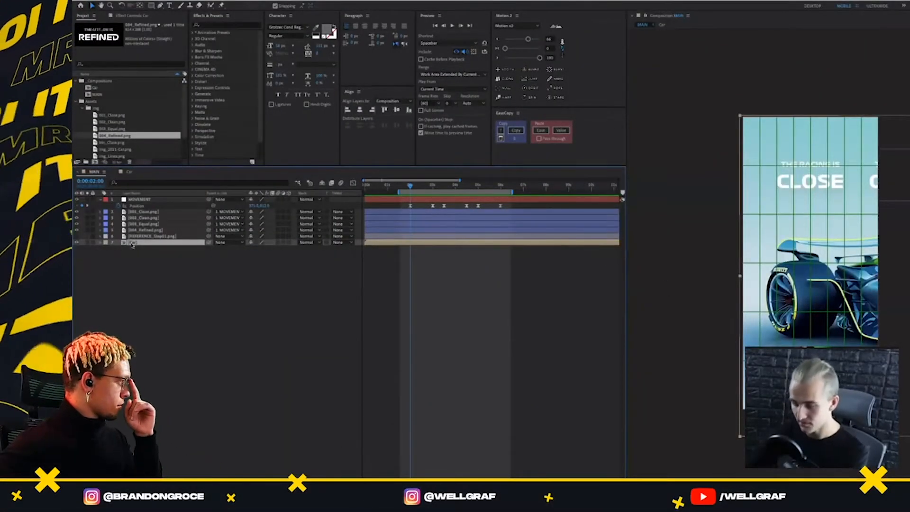
key(p)
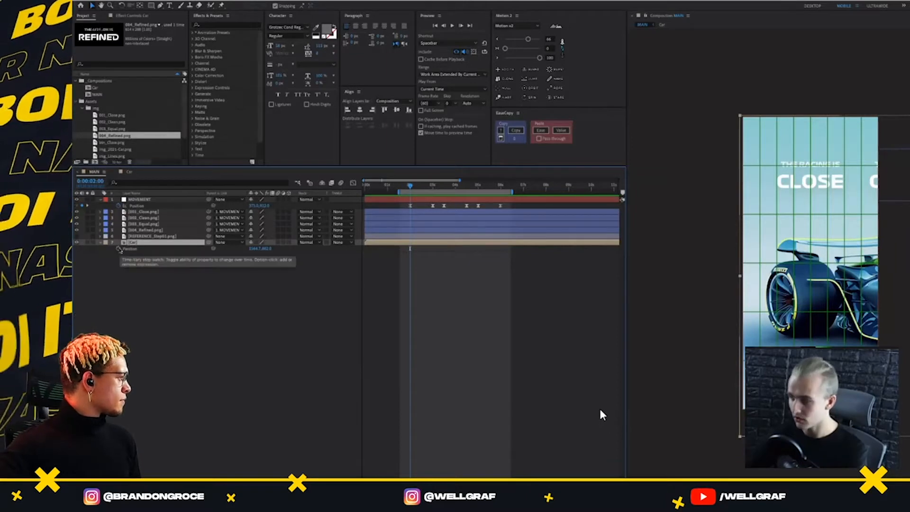
click(119, 249)
drag(420, 186, 433, 186)
click(82, 249)
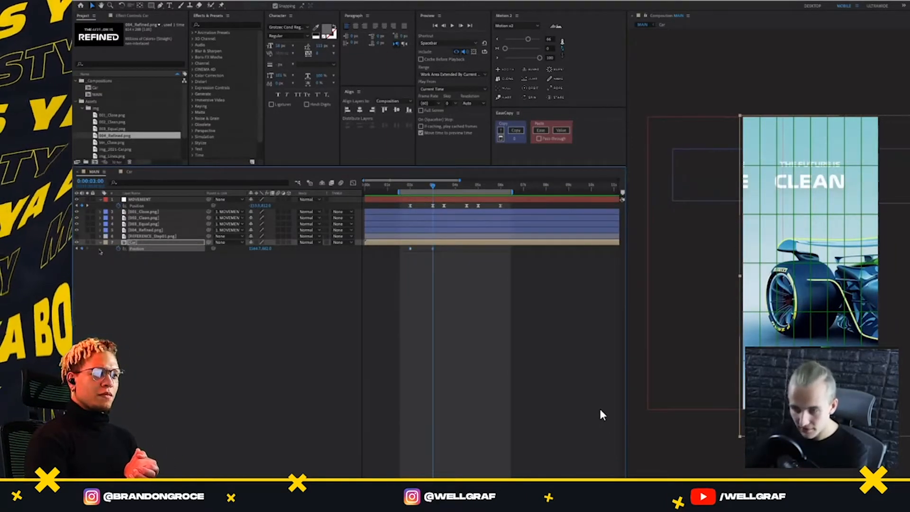
drag(809, 282, 738, 316)
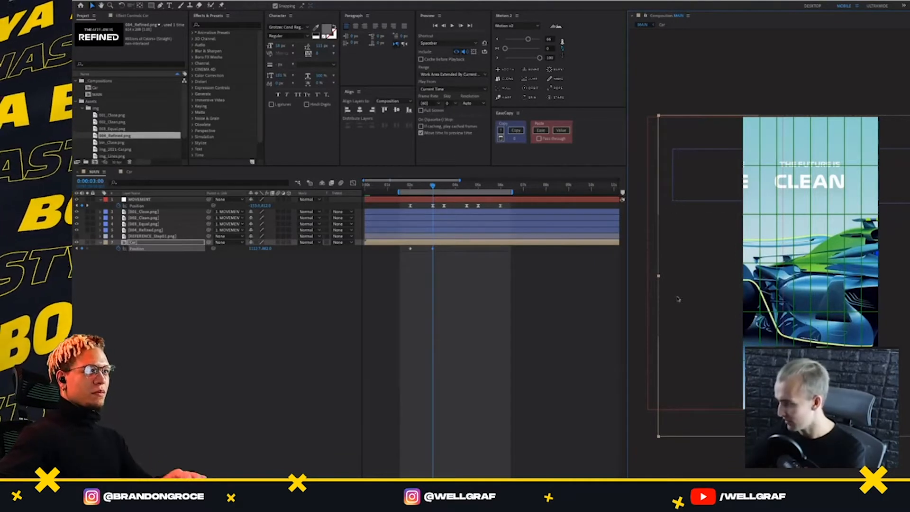
Add a holding position keyframe to the Car layer at 3.5 s, matching the MOVEMENT layer's timing
click(179, 244)
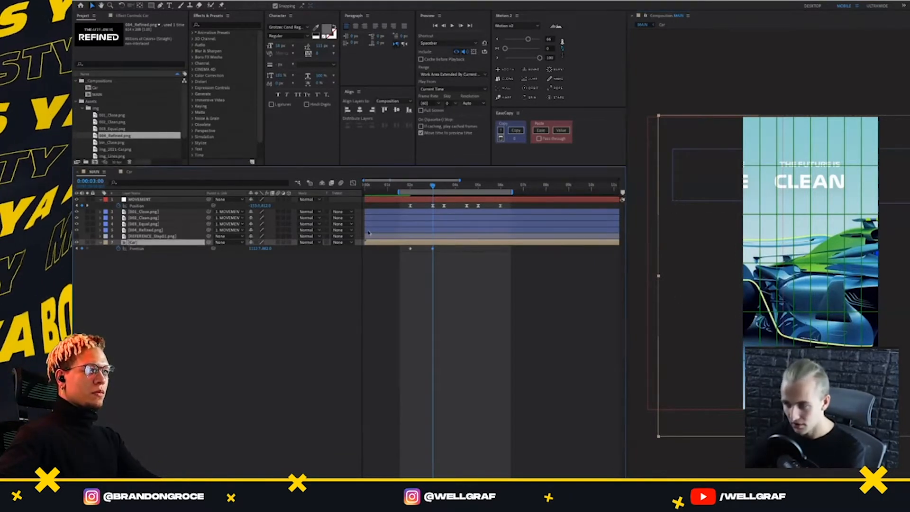
key(shift+Page_Down)
key(shift+Page_Down)
key(shift+Page_Down)
click(82, 249)
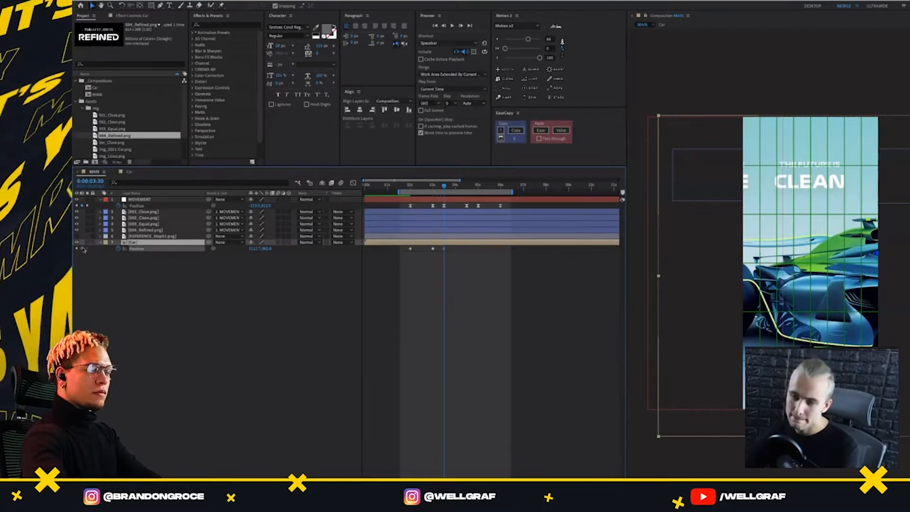
Keyframe the Car layer's position at 4.5 s with the car shifted horizontally so the cockpit and Pirelli front wheel show
key(shift+Page_Down)
key(shift+Page_Down)
key(shift+Page_Down)
key(shift+Page_Down)
key(shift+Page_Down)
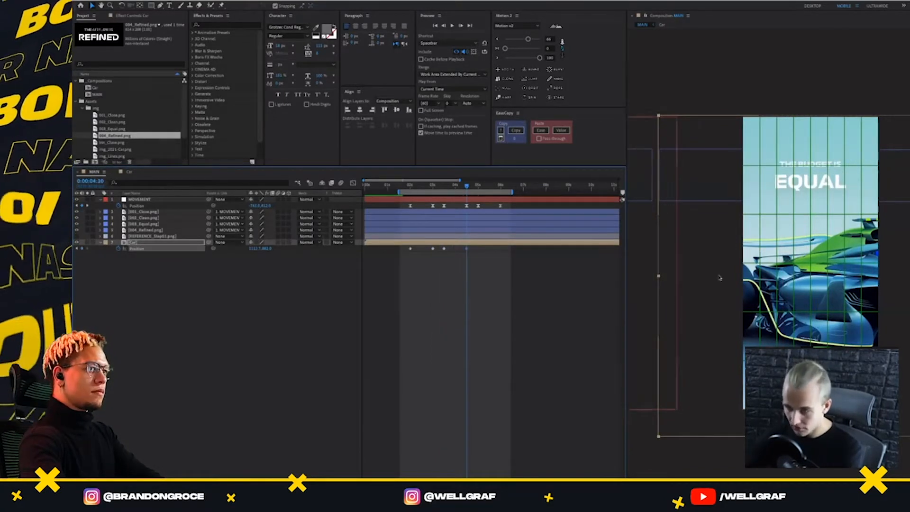
drag(825, 311, 727, 331)
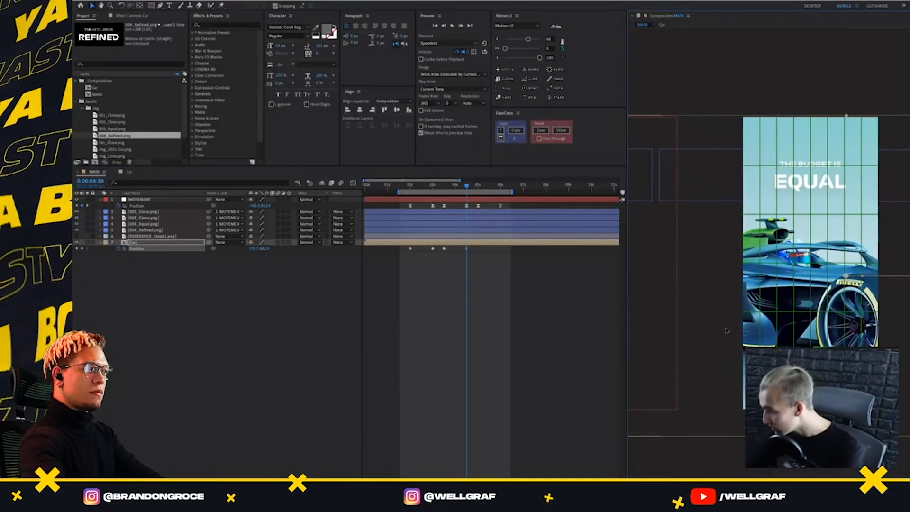
Add position keyframes to the Car layer at 5 s and 6 s for the third transition
click(478, 184)
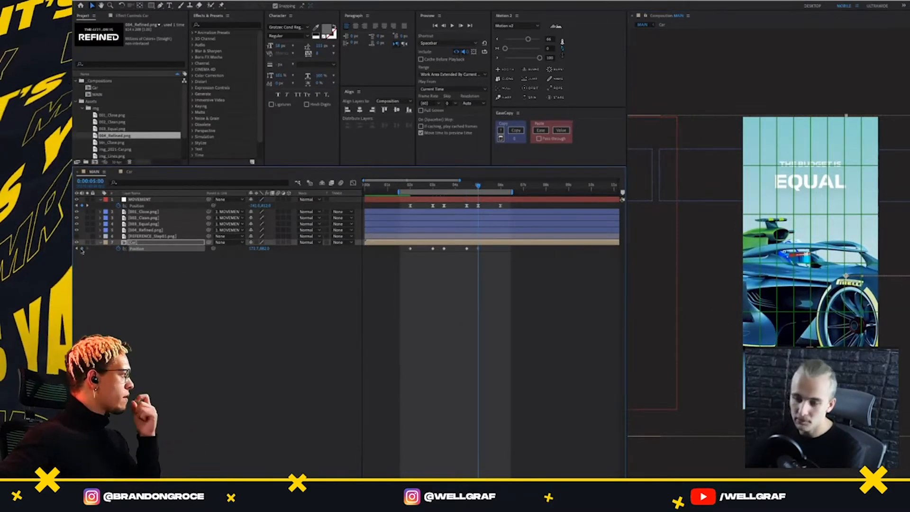
click(501, 185)
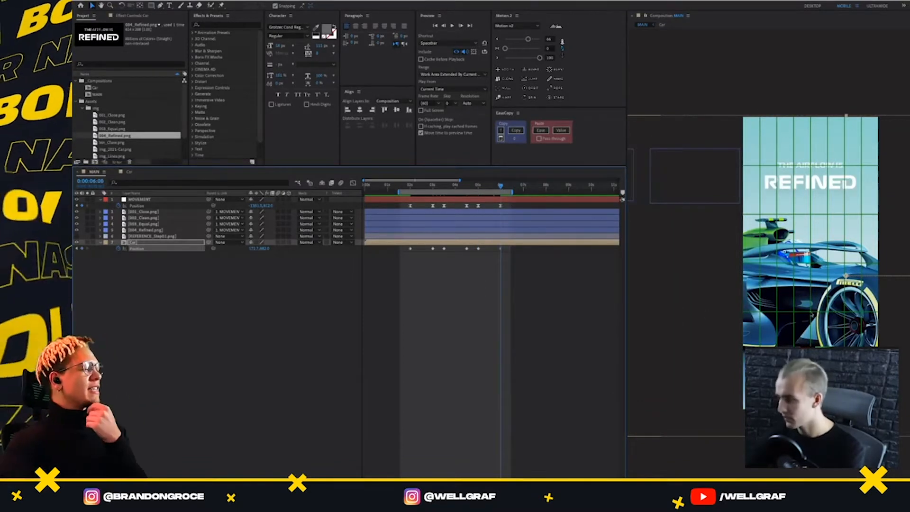
scroll(665, 292, down, 1)
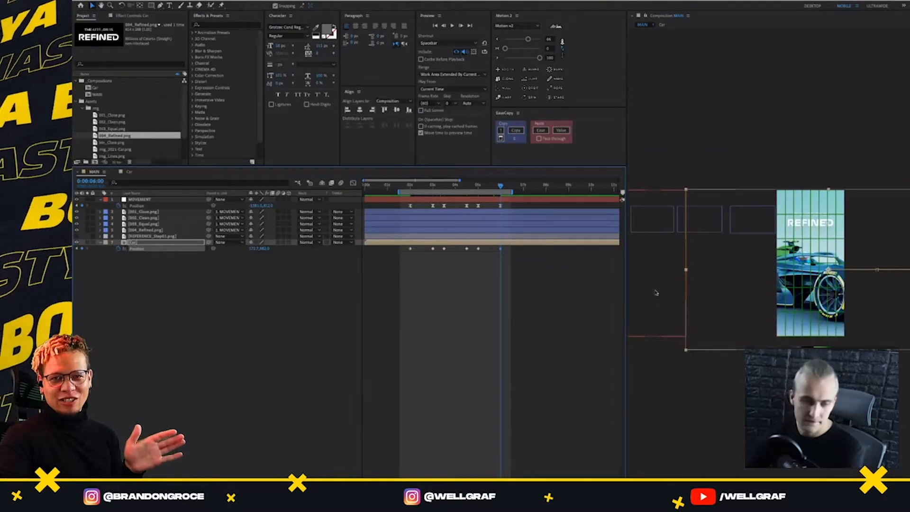
click(658, 292)
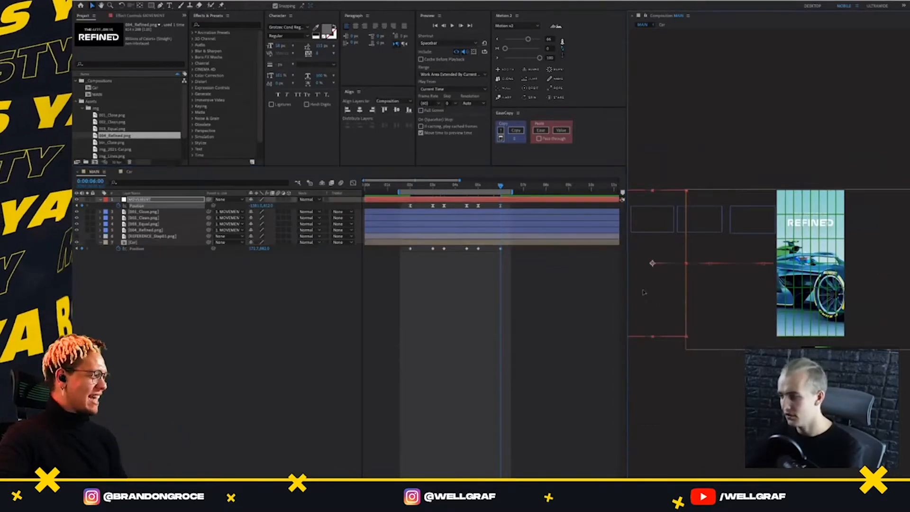
drag(690, 289, 730, 282)
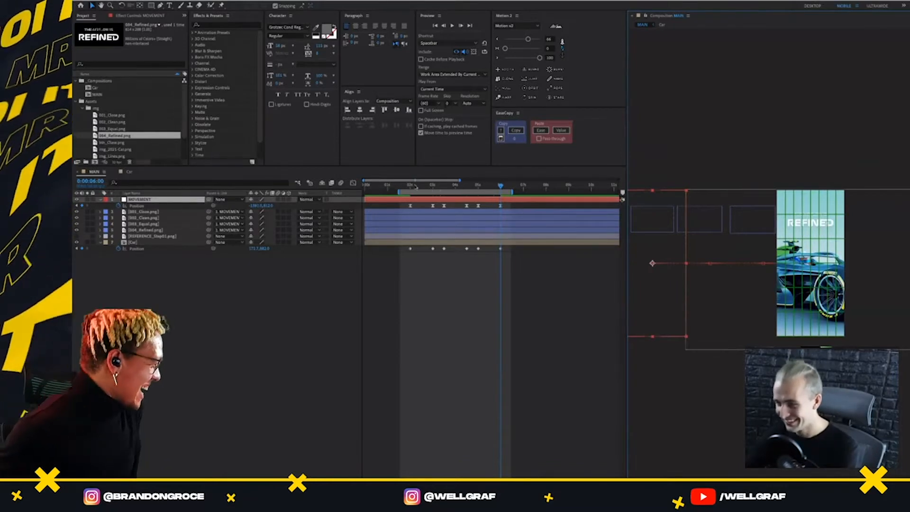
drag(411, 186, 417, 191)
drag(437, 196, 504, 217)
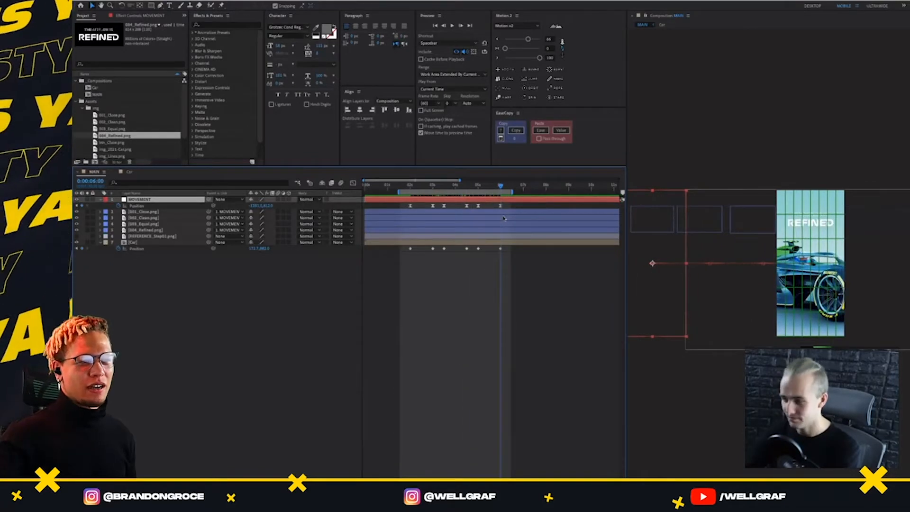
scroll(758, 262, up, 2)
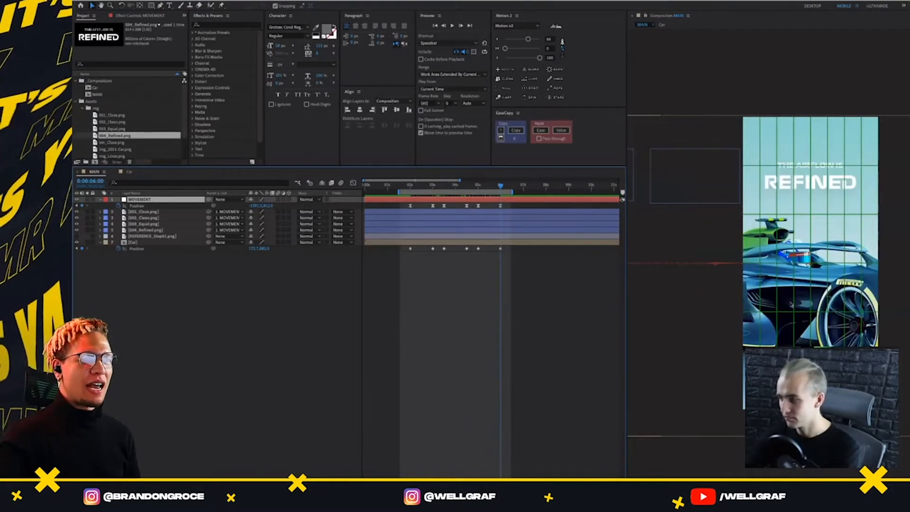
scroll(660, 290, down, 2)
click(658, 292)
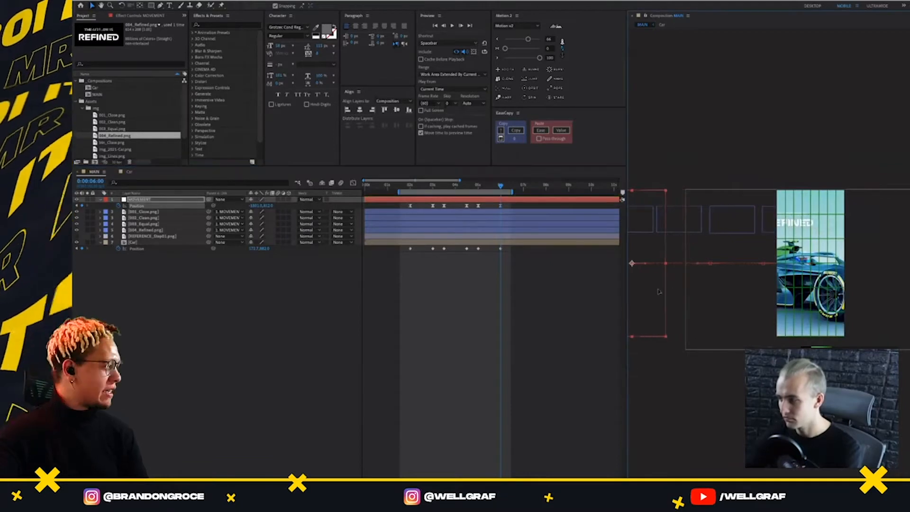
key(ctrl+z)
Shift the Car layer horizontally at its 6 s position keyframe so the car's nose section sits under the REFINED headline
click(501, 249)
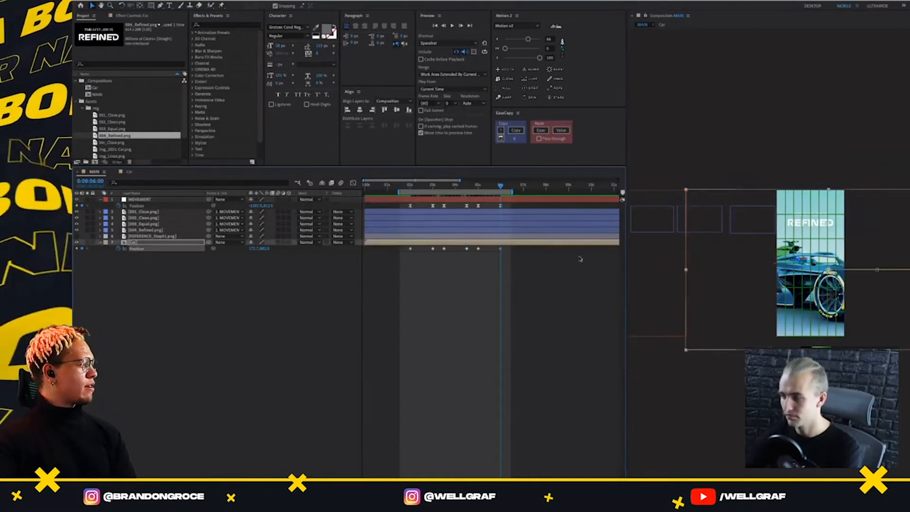
key(shift+Left)
key(shift+Left)
key(shift+Left)
key(shift+Left)
key(shift+Left)
key(shift+Left)
key(shift+Left)
key(shift+Left)
key(shift+Left)
key(shift+Left)
key(shift+Left)
key(shift+Left)
key(shift+Left)
key(shift+Left)
key(shift+Left)
key(shift+Left)
key(shift+Left)
key(shift+Left)
key(shift+Left)
key(shift+Left)
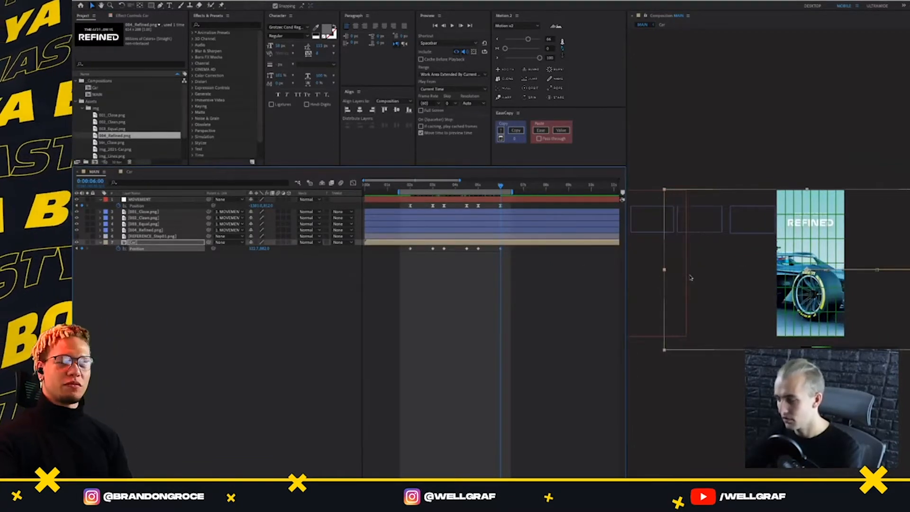
key(shift+Left)
key(shift+Left)
key(shift+Left)
key(shift+Left)
key(shift+Left)
key(shift+Left)
key(shift+Left)
key(shift+Left)
key(shift+Left)
key(shift+Left)
key(shift+Left)
key(shift+Left)
key(shift+Left)
key(shift+Left)
key(shift+Left)
key(shift+Left)
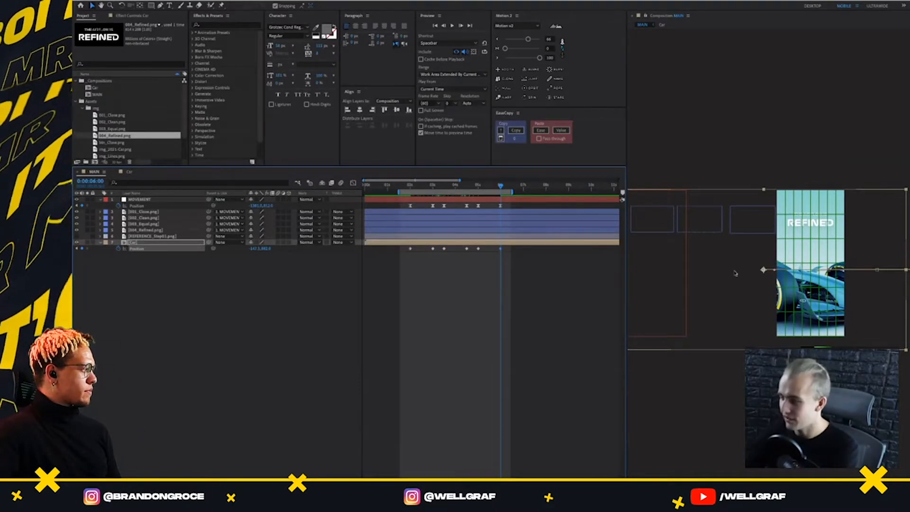
scroll(735, 273, up, 2)
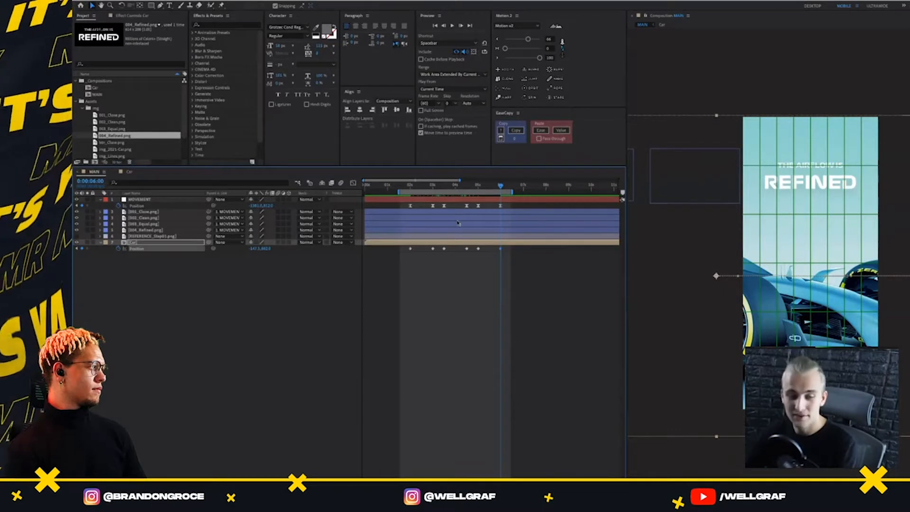
Ease the Car layer's first two position keyframes with Motion 2, setting the ease strengths to about 60 and 80
click(407, 185)
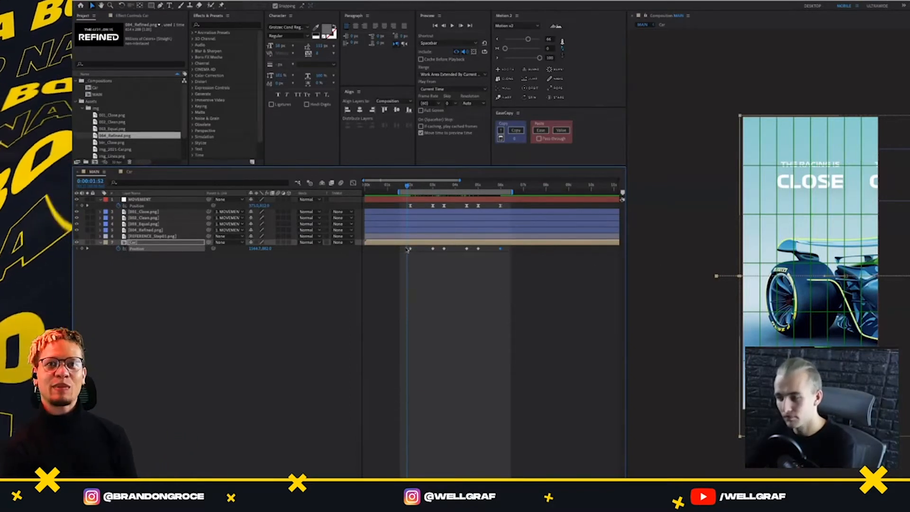
drag(404, 246, 440, 252)
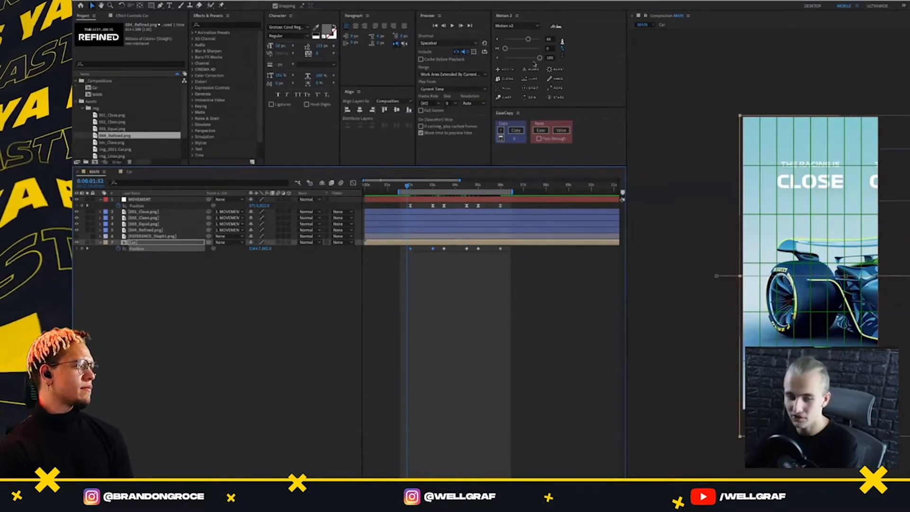
click(539, 58)
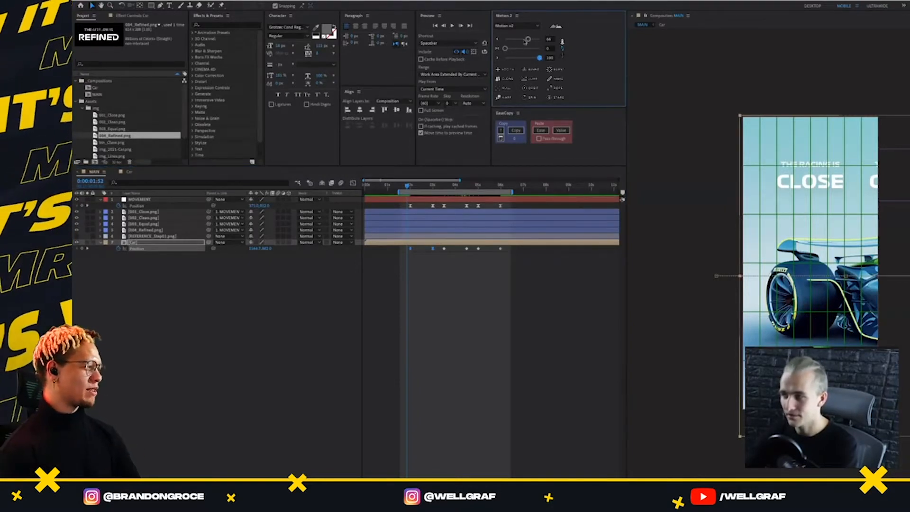
drag(529, 39, 533, 58)
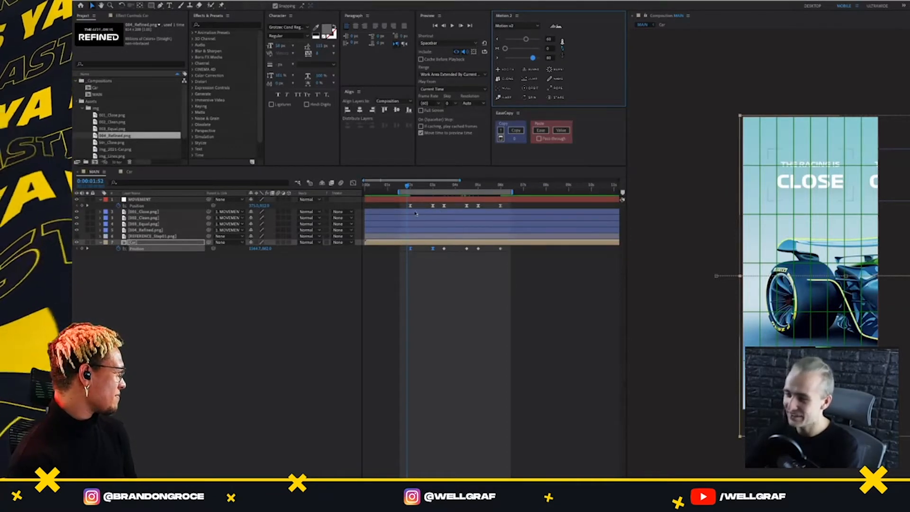
Apply the same easing to the MOVEMENT and Car keyframe pairs of all three transitions and preview the animation
drag(402, 207, 441, 256)
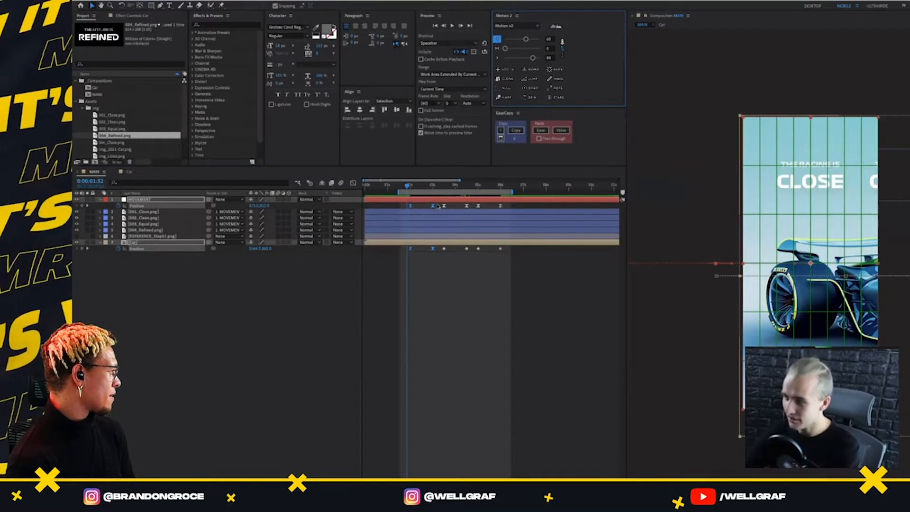
drag(437, 205, 470, 251)
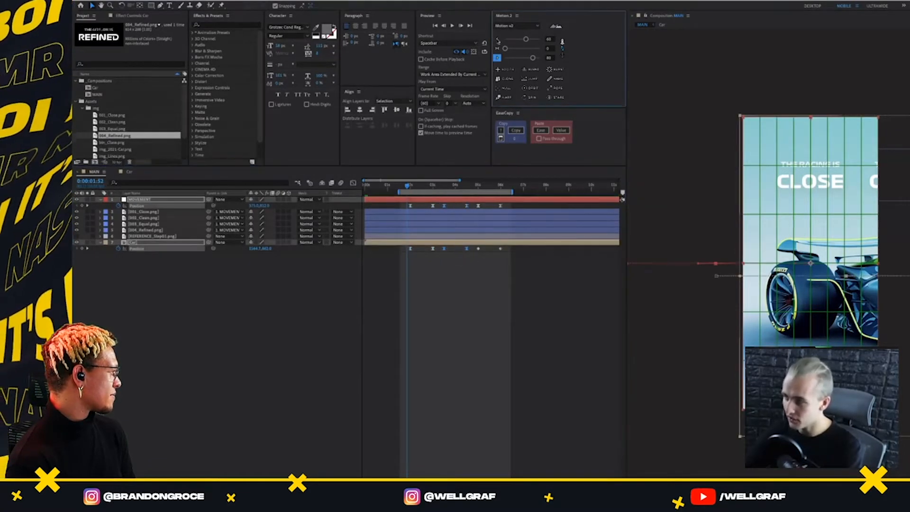
drag(474, 205, 506, 251)
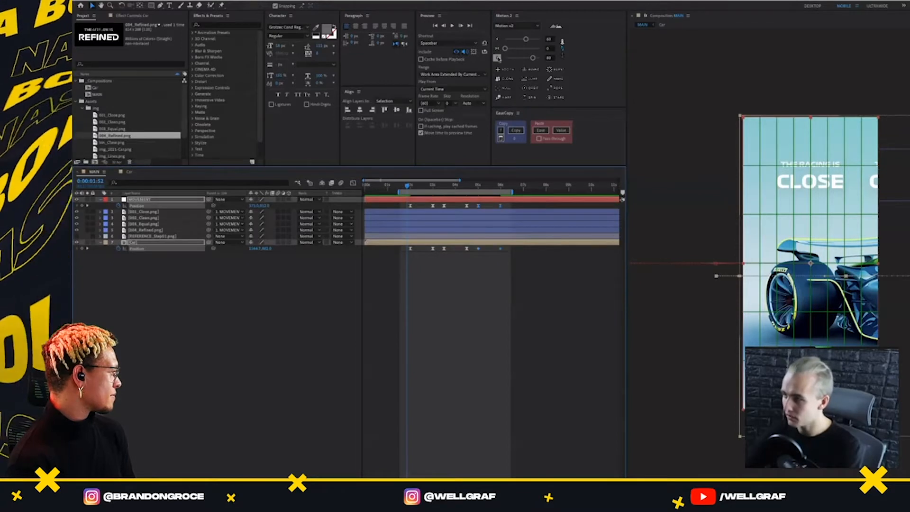
click(497, 39)
key(space)
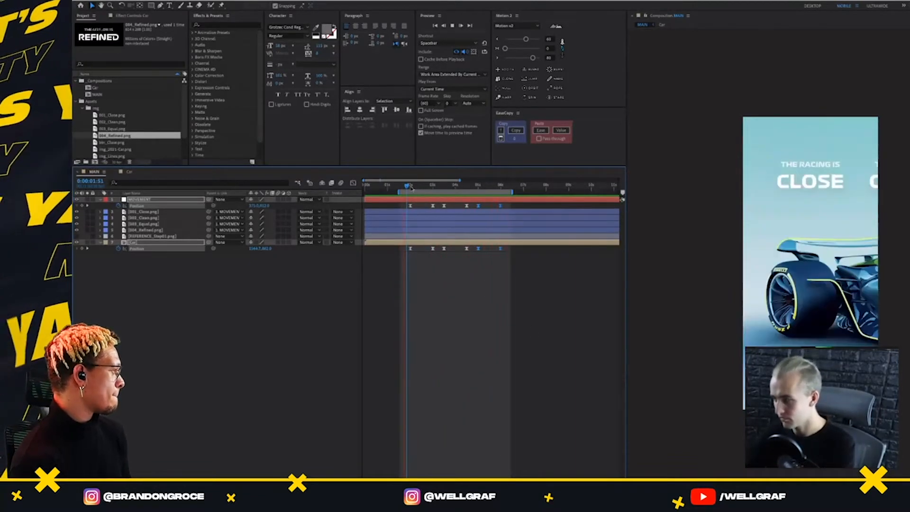
key(space)
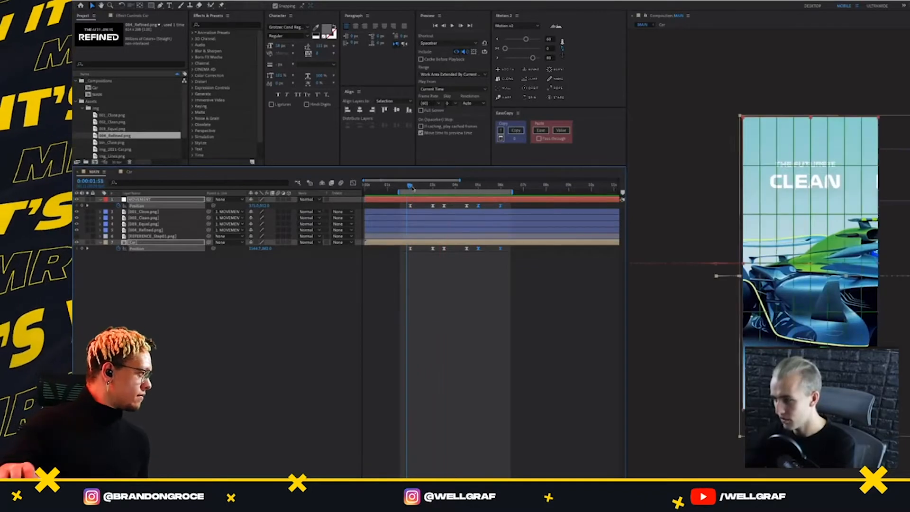
Shift all of the MOVEMENT layer's position keyframes slightly earlier than the Car layer's and preview the offset
drag(449, 194, 464, 297)
mouse_move(438, 220)
mouse_down()
mouse_move(418, 221)
mouse_move(439, 221)
mouse_up()
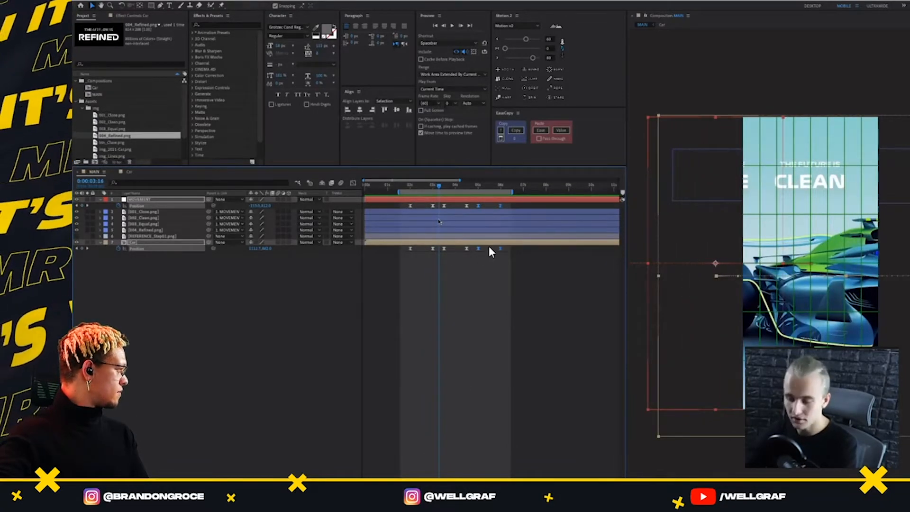
click(411, 206)
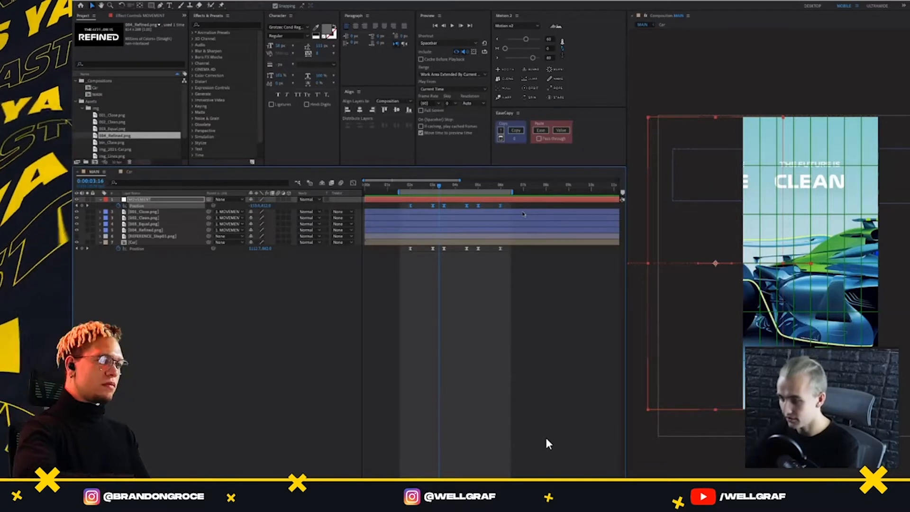
key(space)
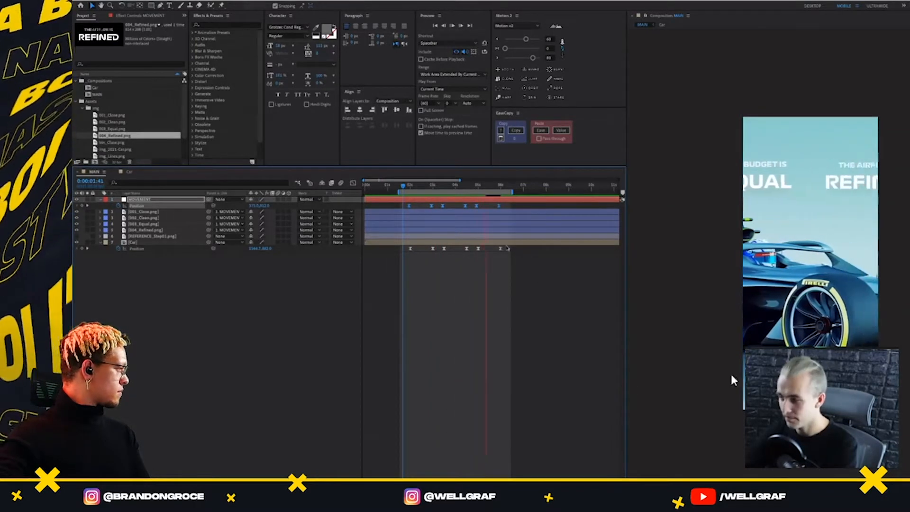
click(435, 195)
drag(435, 197, 403, 231)
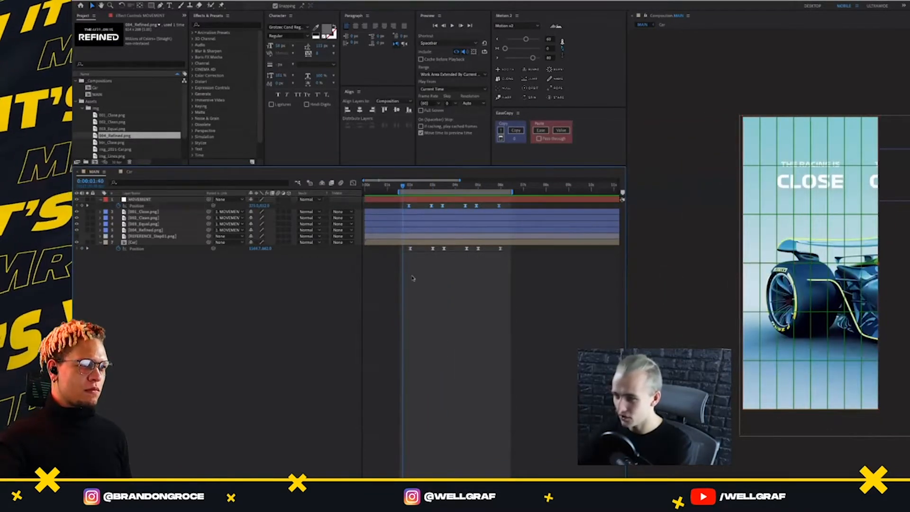
Add btn_Close.png to the MAIN composition, scale it to 80% and center it horizontally below the car
click(112, 142)
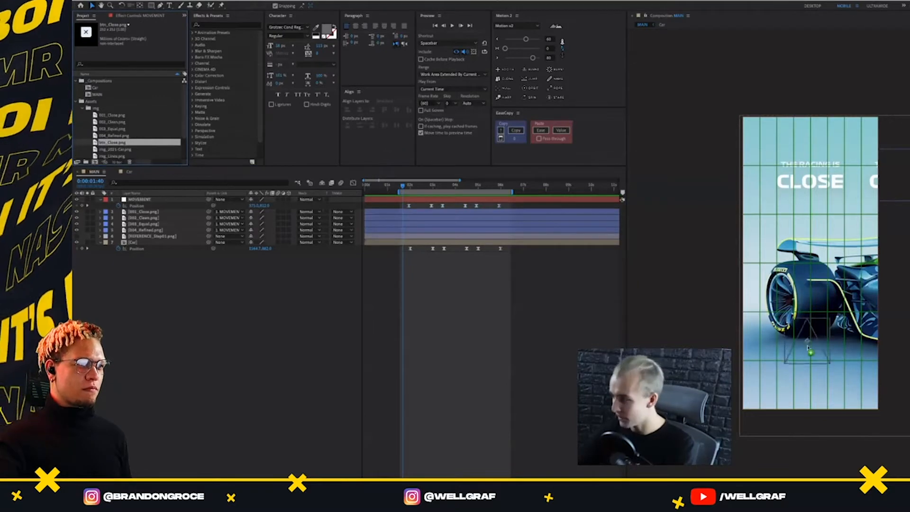
drag(805, 264, 810, 359)
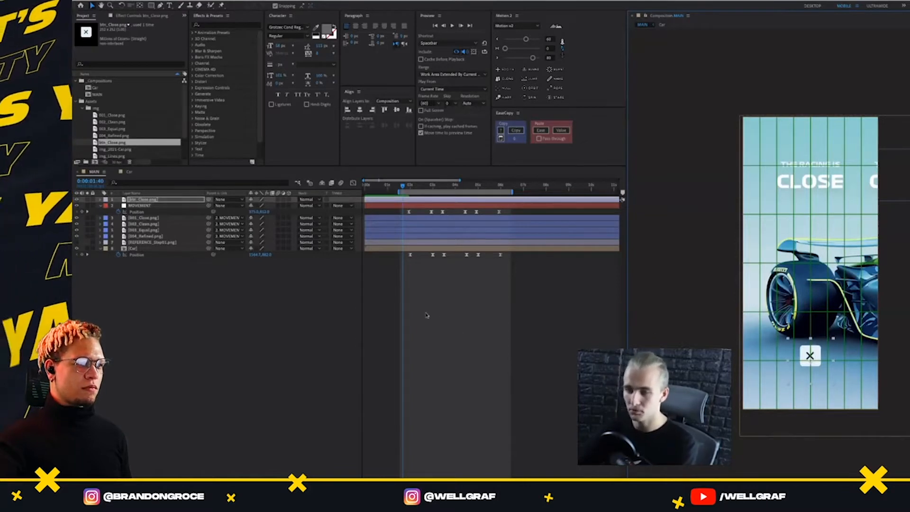
key(s)
click(259, 206)
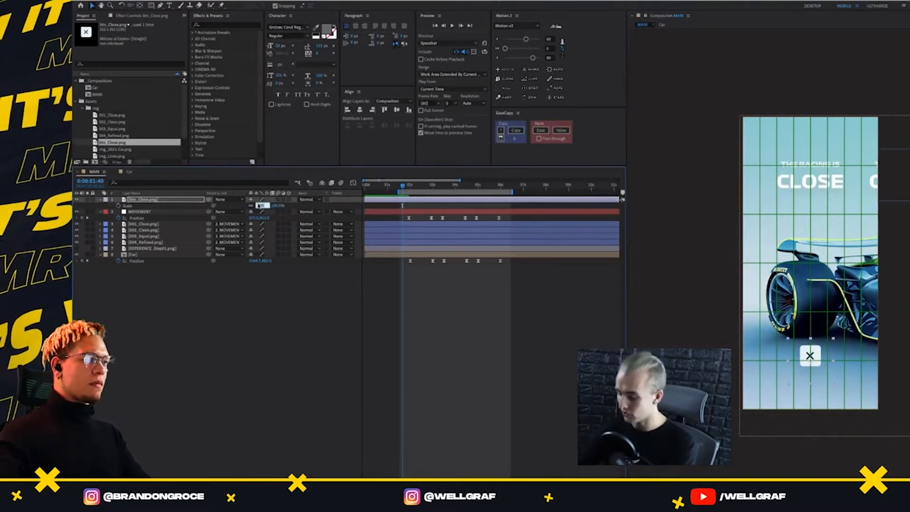
key(shift+Down)
key(shift+Down)
key(Return)
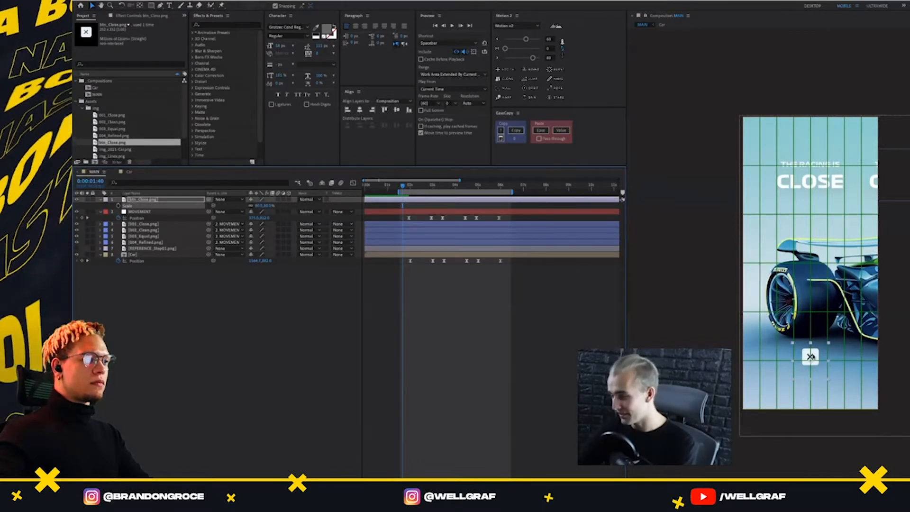
drag(811, 356, 815, 361)
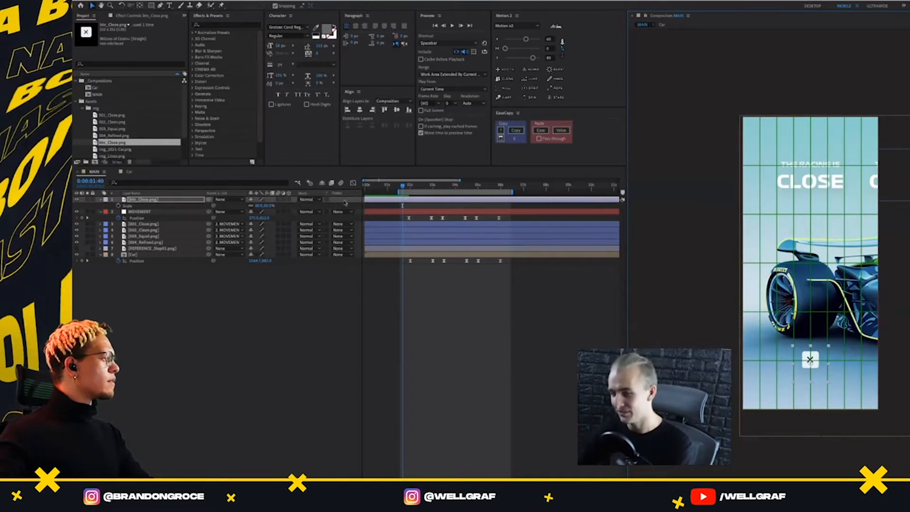
Set the current time to 0:00:01:56 at the first transition in MAIN, and select the img_Lines.png layer in the Car composition
drag(407, 187, 435, 196)
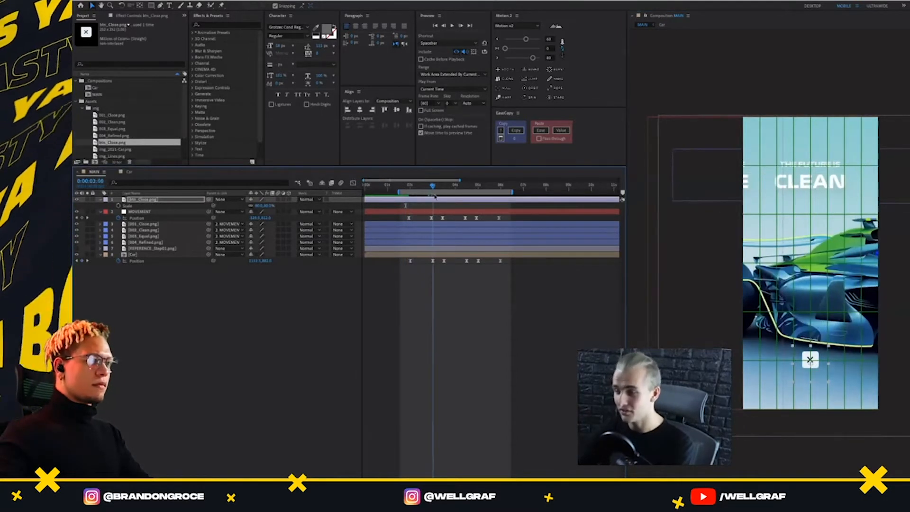
click(127, 171)
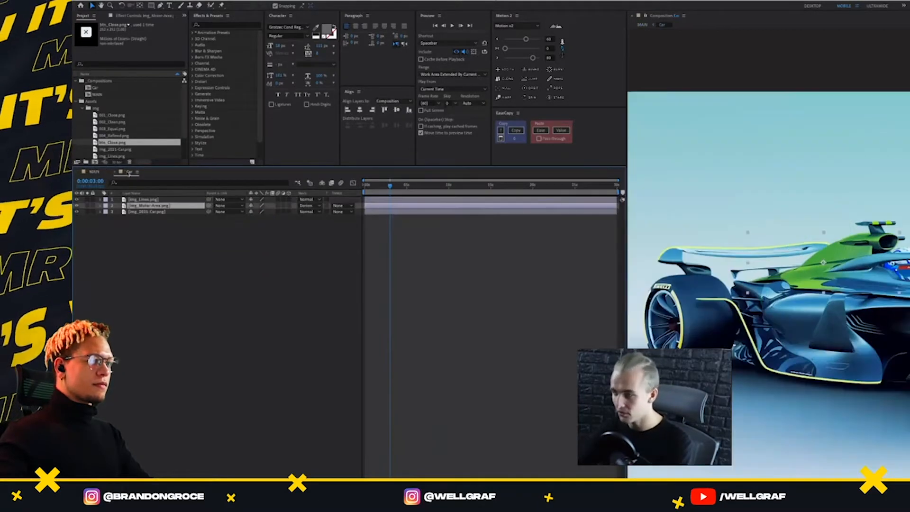
click(394, 186)
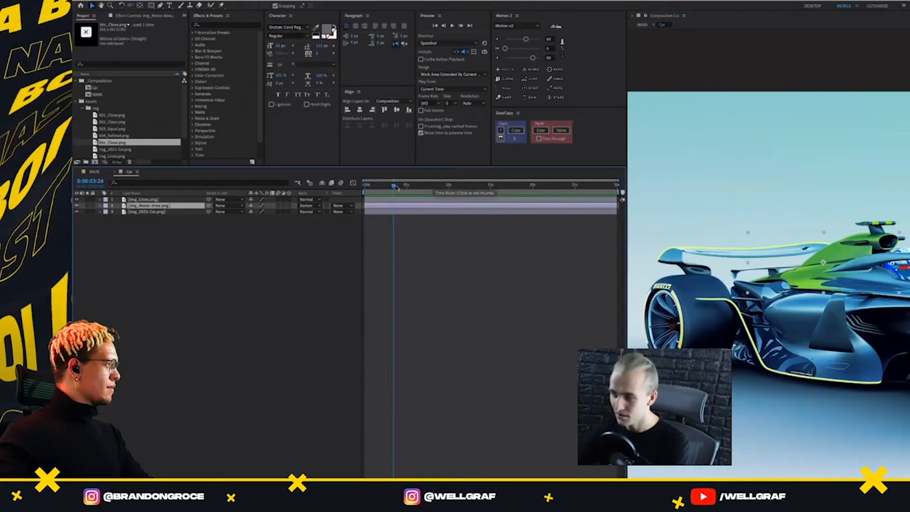
drag(397, 188, 409, 218)
click(87, 171)
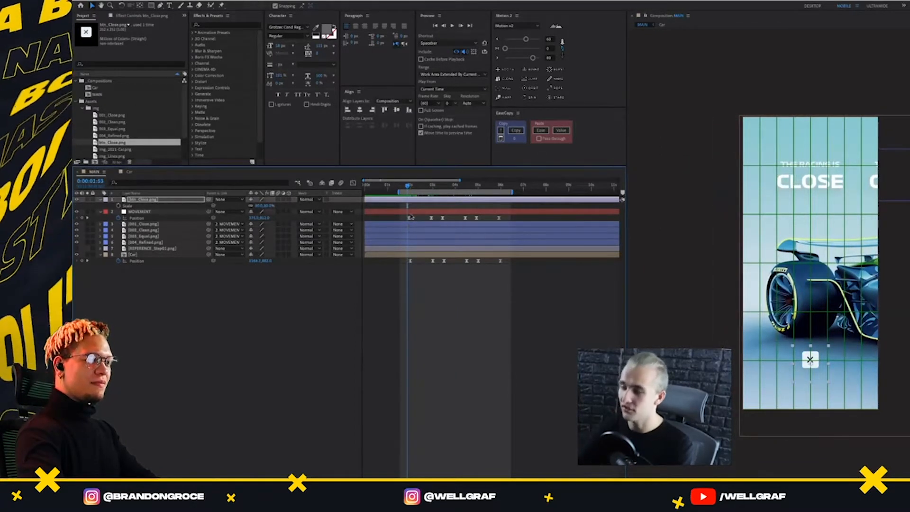
drag(408, 186, 409, 200)
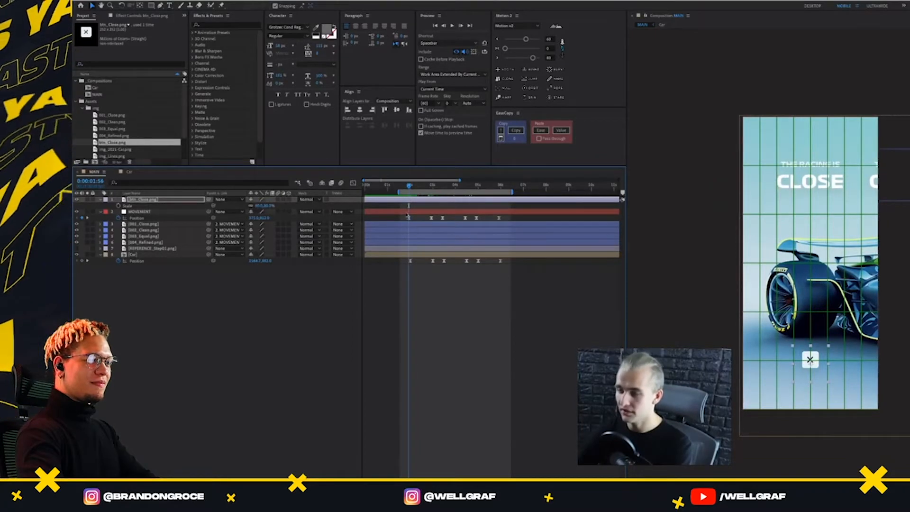
click(123, 172)
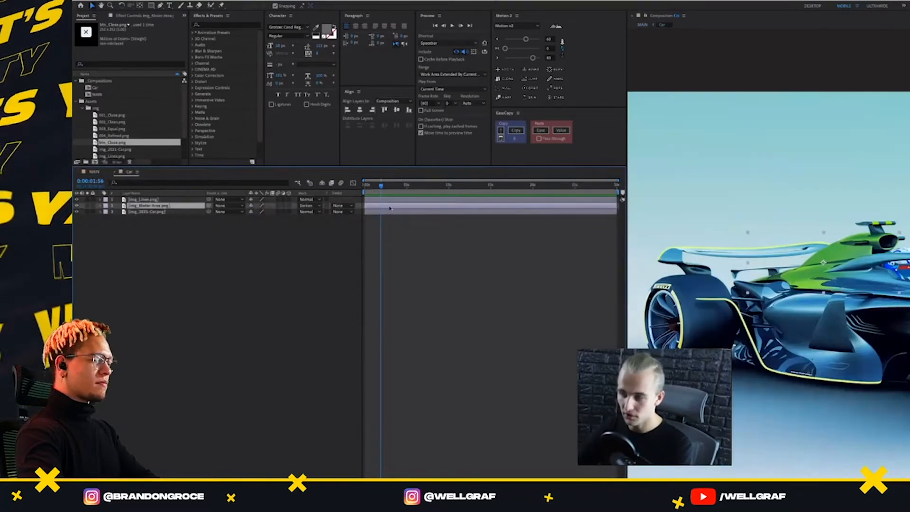
click(142, 200)
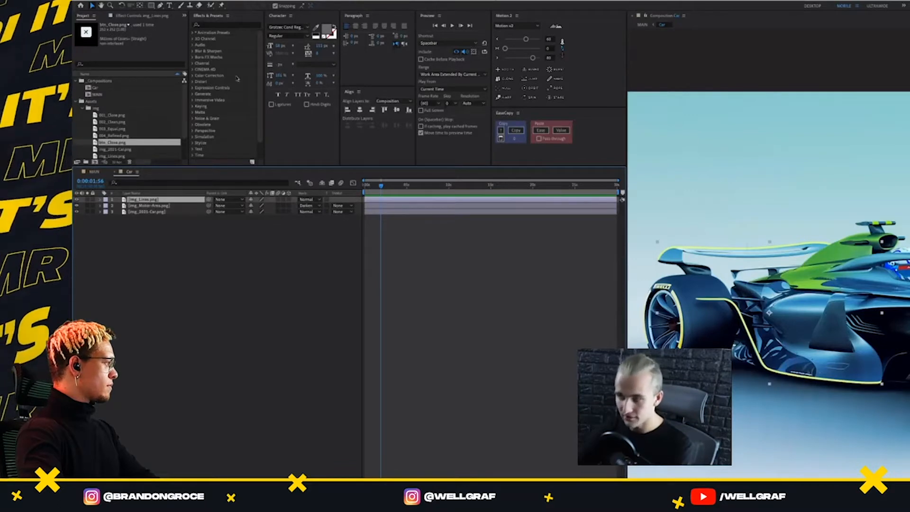
Try the Stroke effect on the img_Lines.png layer and remove it again
click(210, 26)
text(stroke)
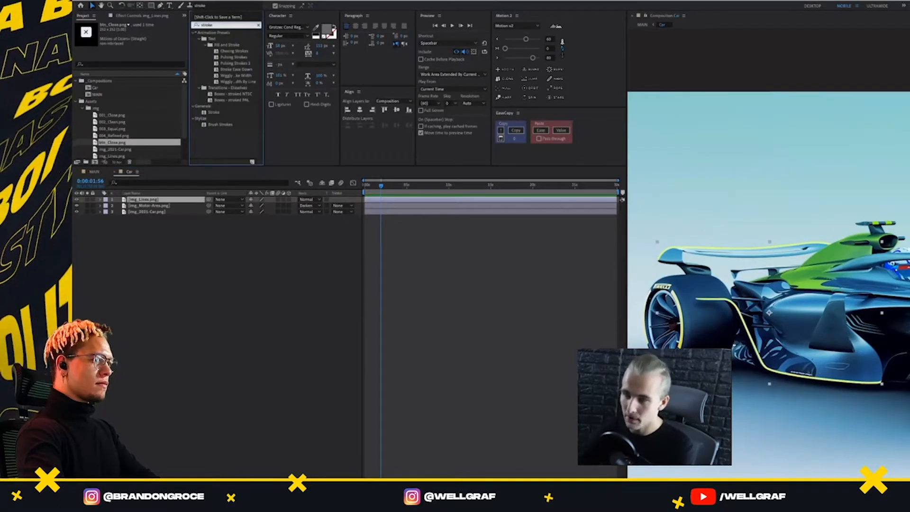
double_click(214, 113)
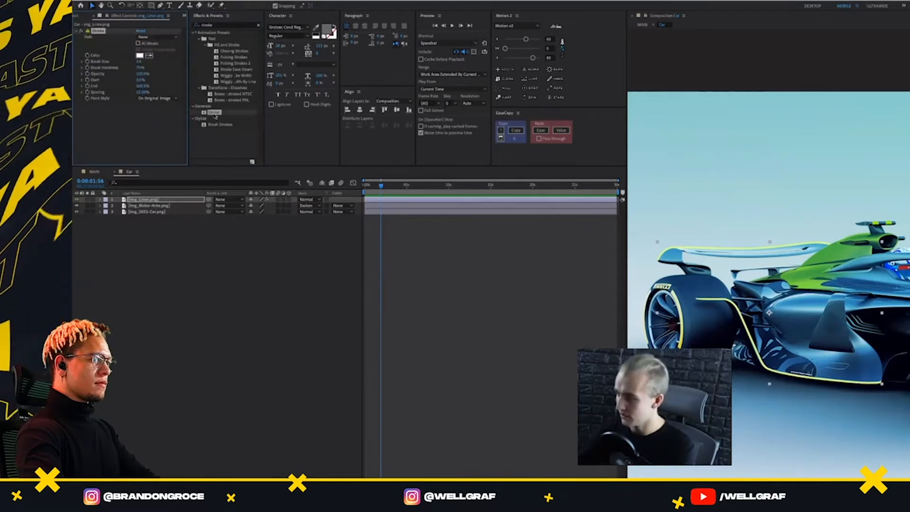
key(Delete)
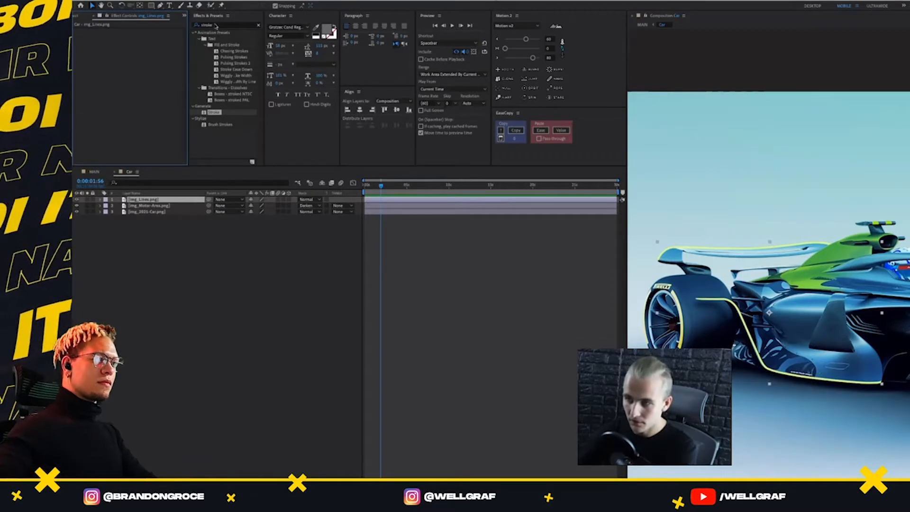
Save the project and switch to Finder, placing its window over the workspace
click(391, 201)
key(super+s)
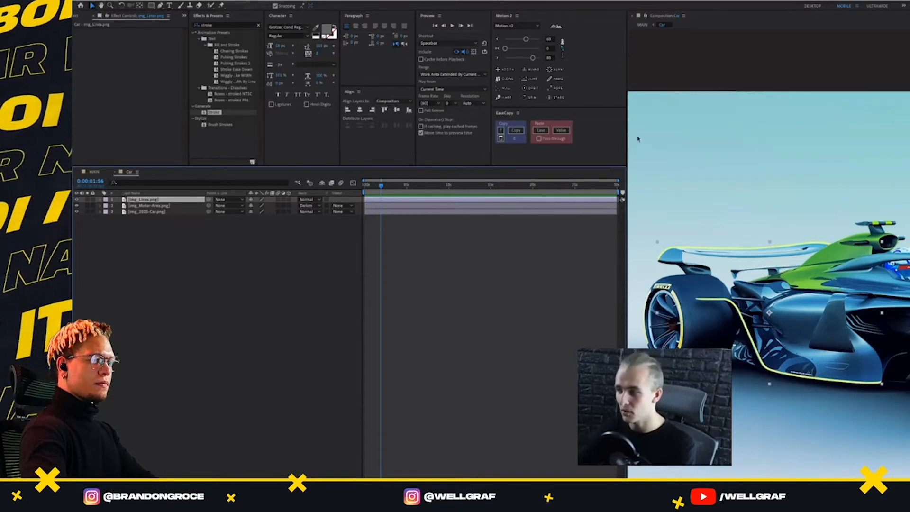
key(super+Tab)
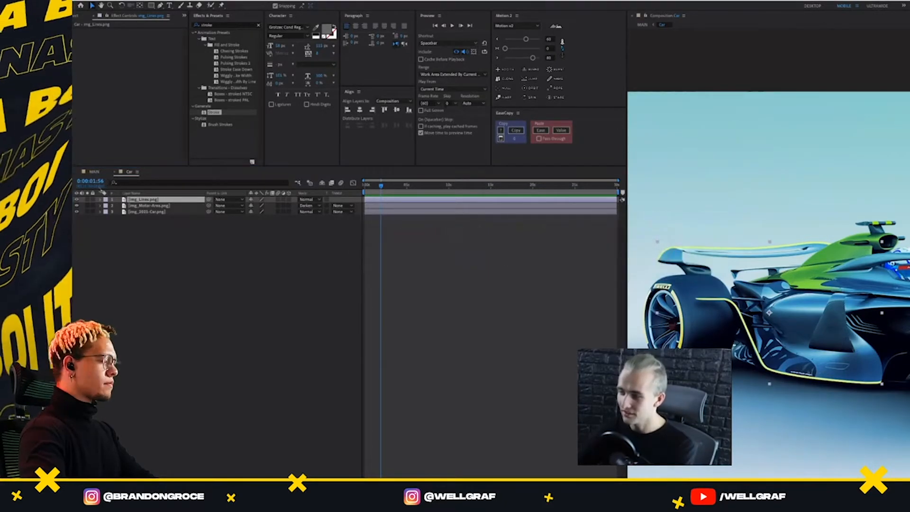
drag(75, 69, 577, 81)
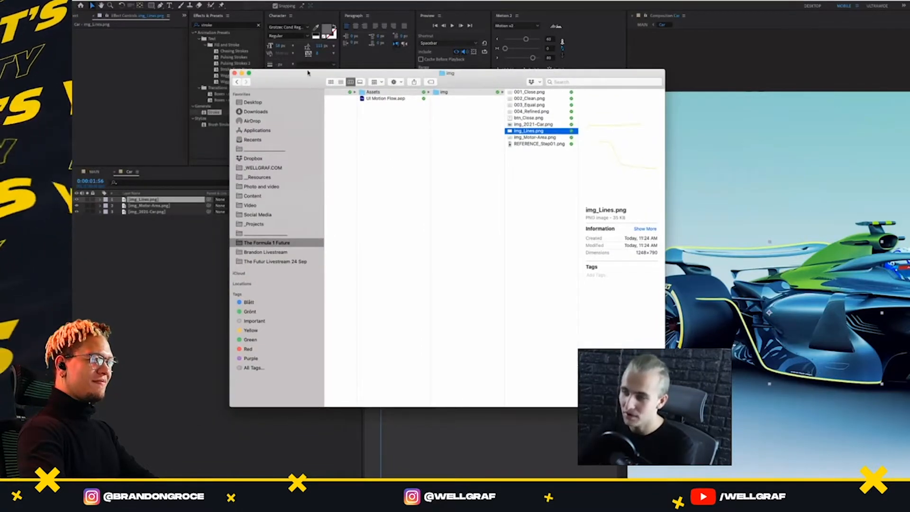
drag(309, 74, 303, 85)
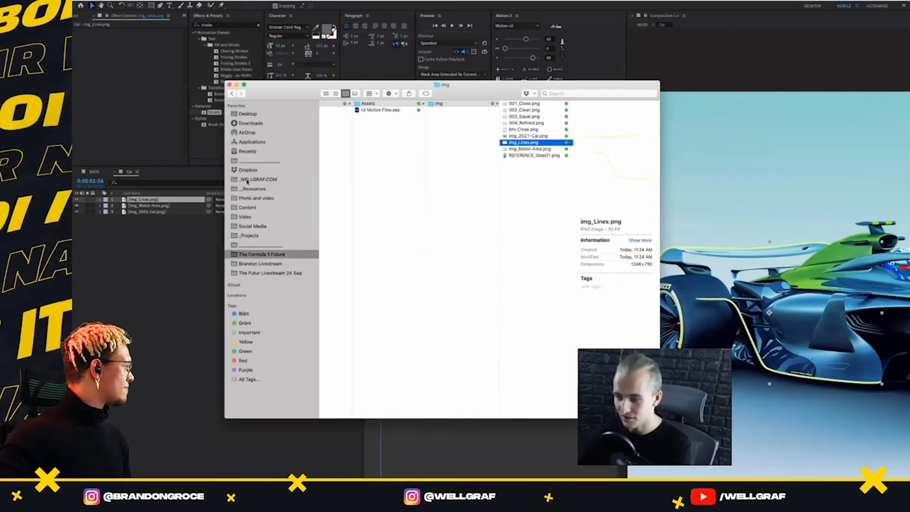
Show the package contents of the Adobe After Effects 2020 application from the Applications folder
click(262, 142)
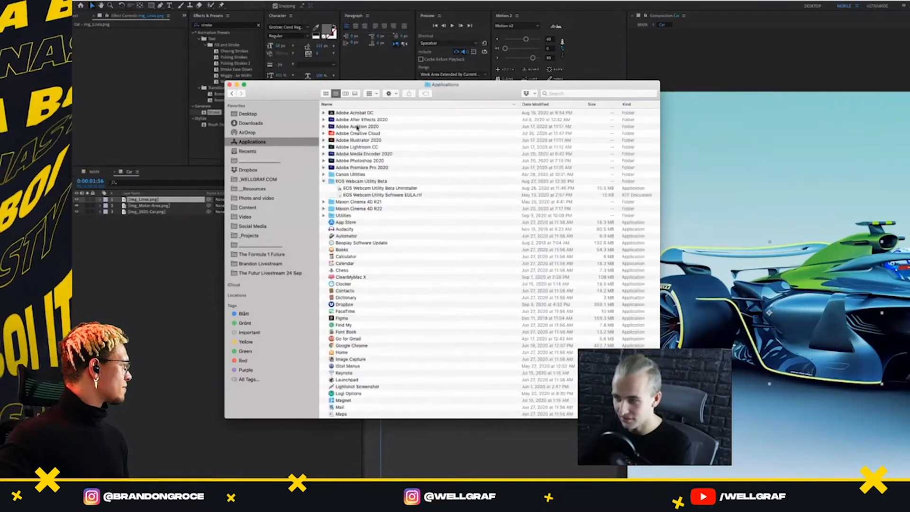
click(355, 120)
click(323, 120)
click(369, 155)
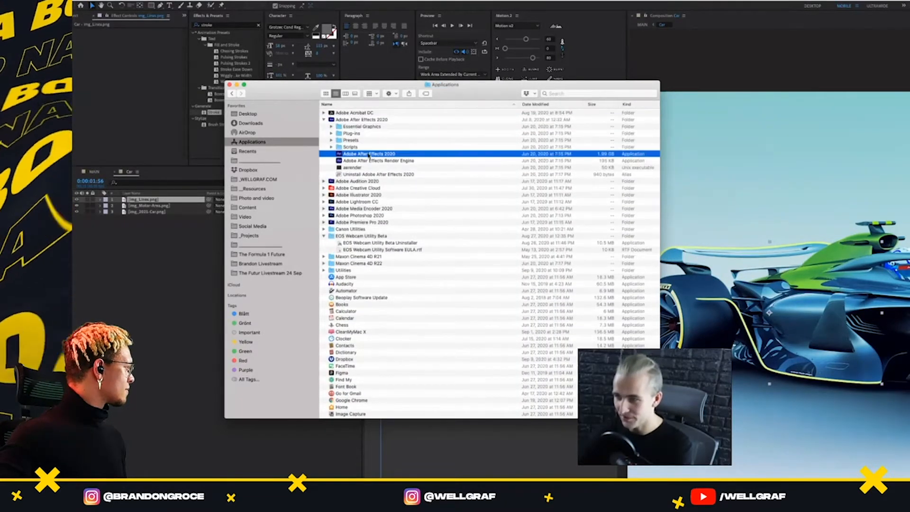
right_click(369, 156)
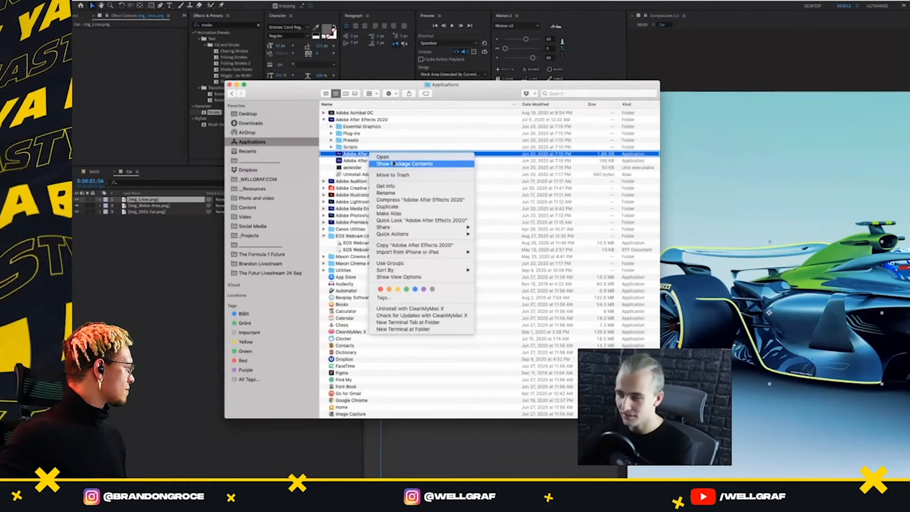
click(415, 164)
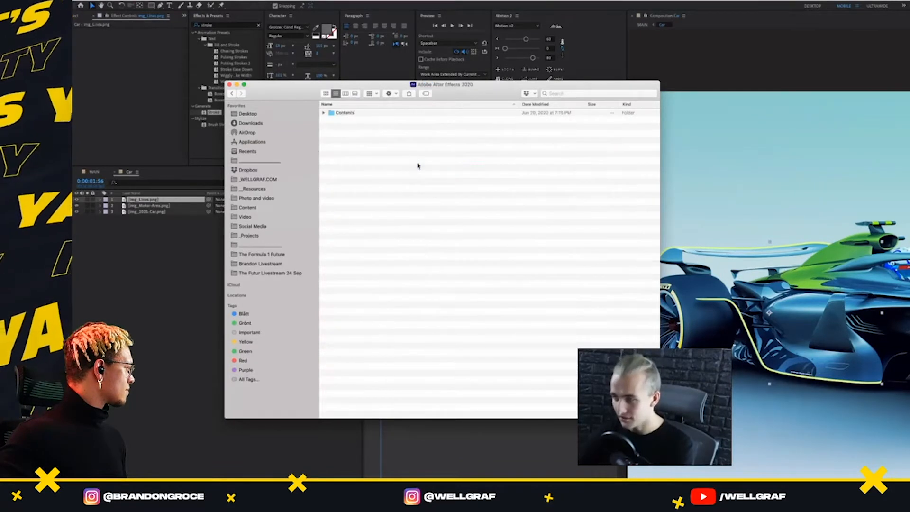
Launch a second After Effects instance from the After Effects executable in the package's Contents/MacOS folder
click(324, 113)
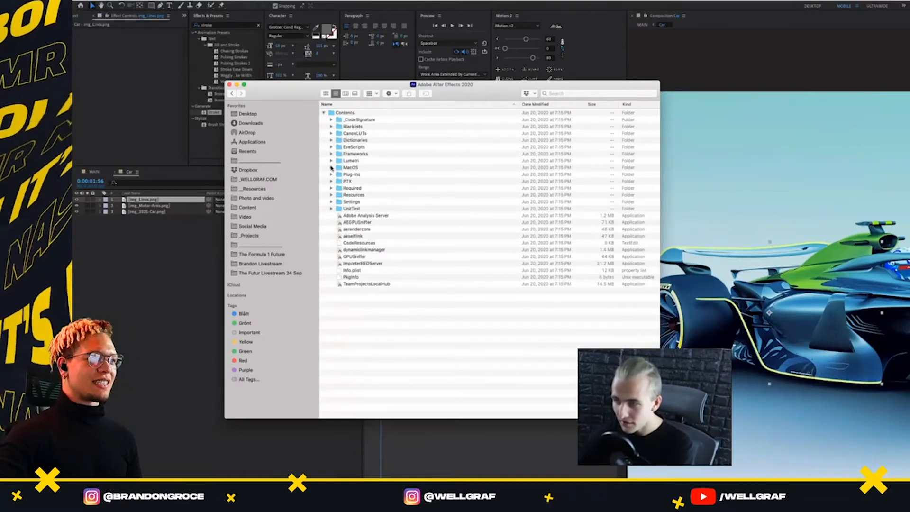
super+click(433, 87)
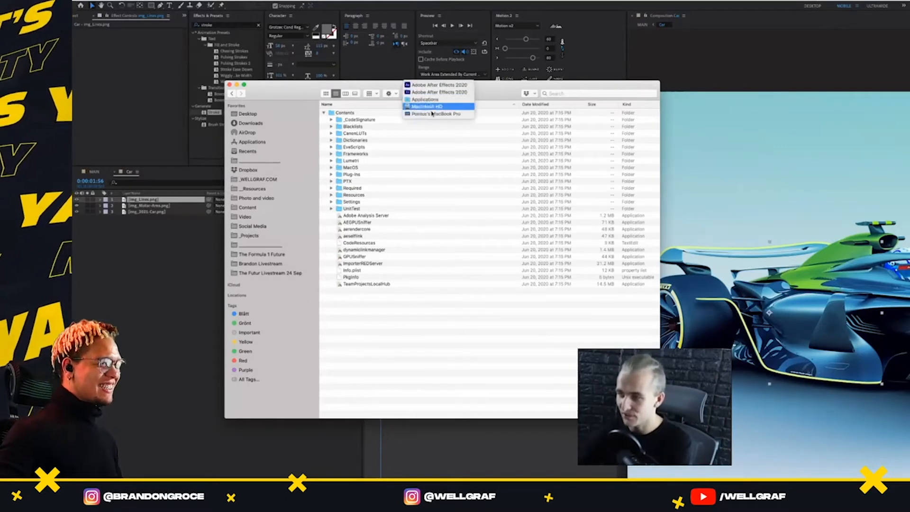
click(392, 107)
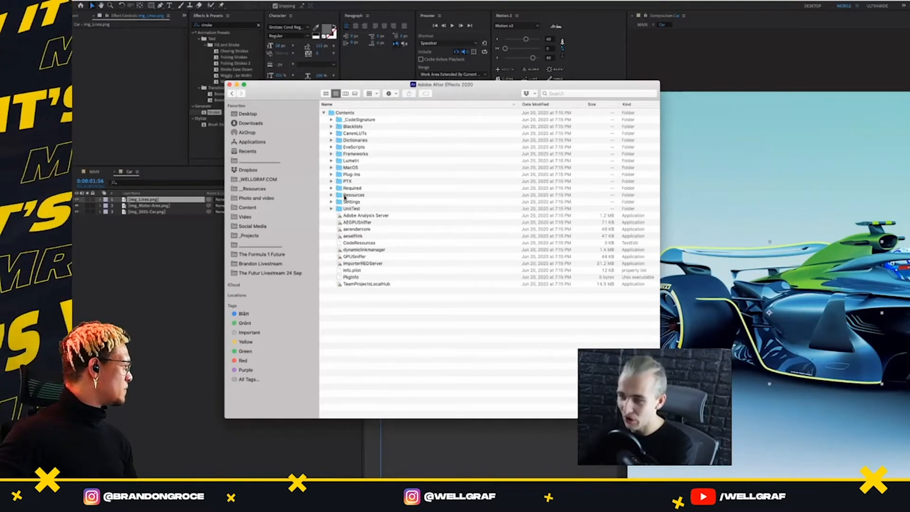
click(332, 168)
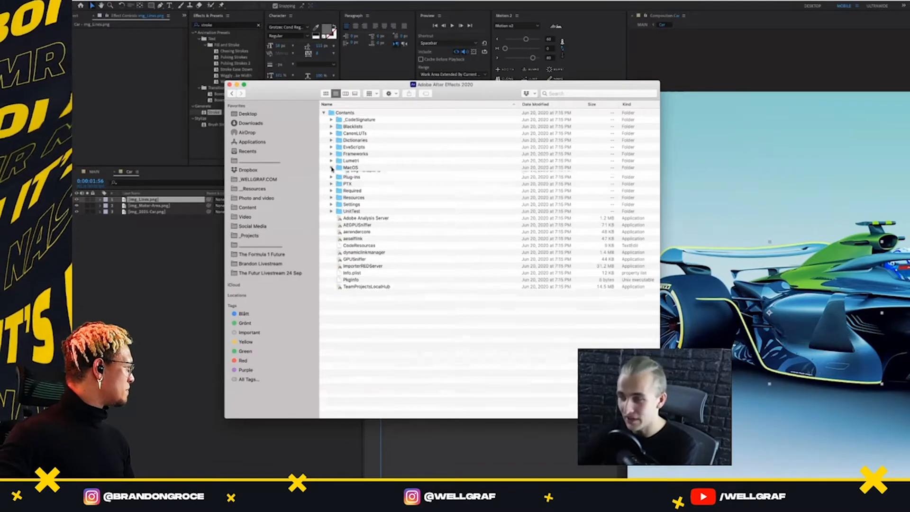
click(363, 175)
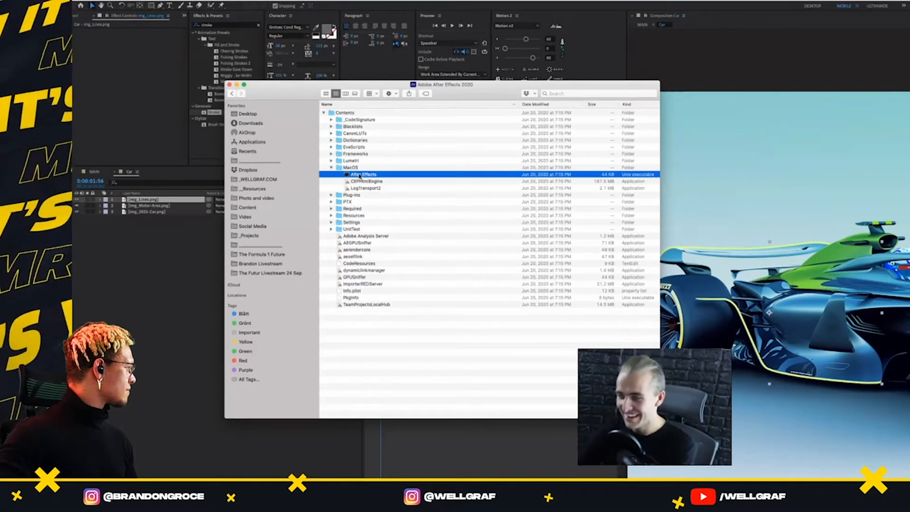
double_click(360, 175)
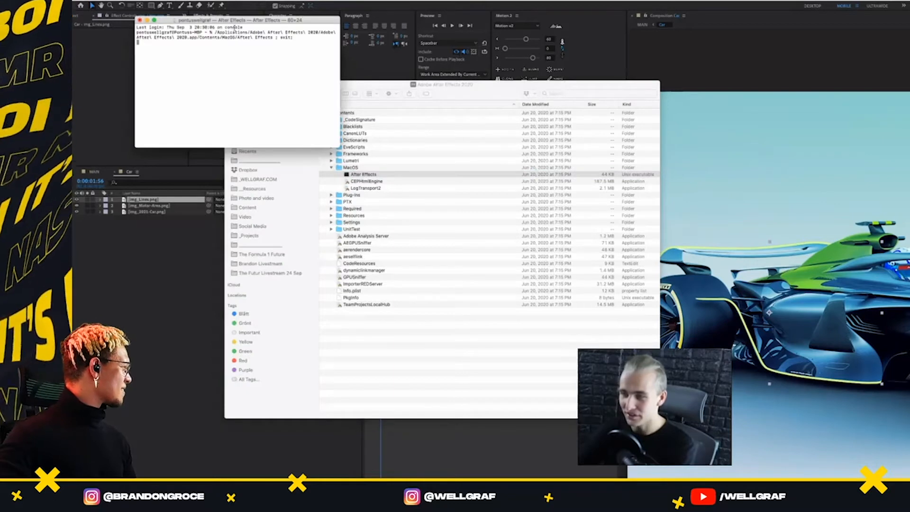
Minimize the Terminal window and offset the new After Effects window from the first instance
click(147, 20)
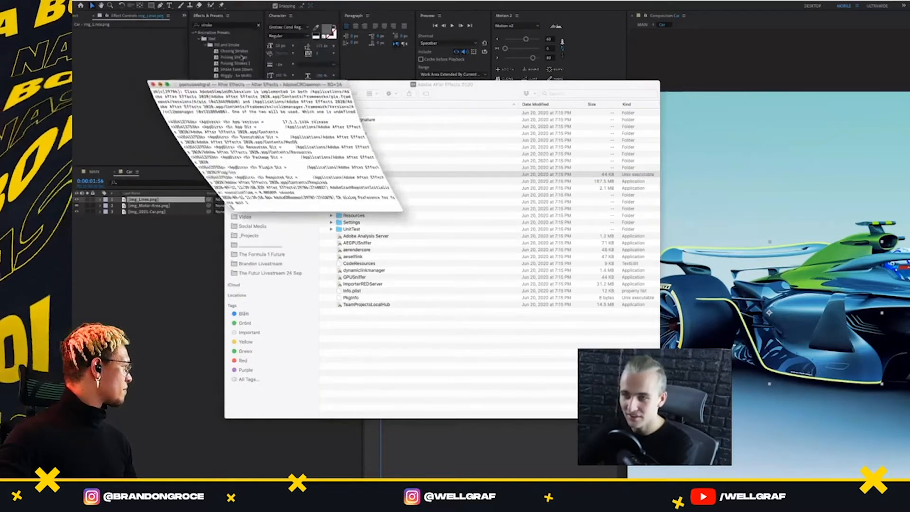
drag(258, 89, 0, 81)
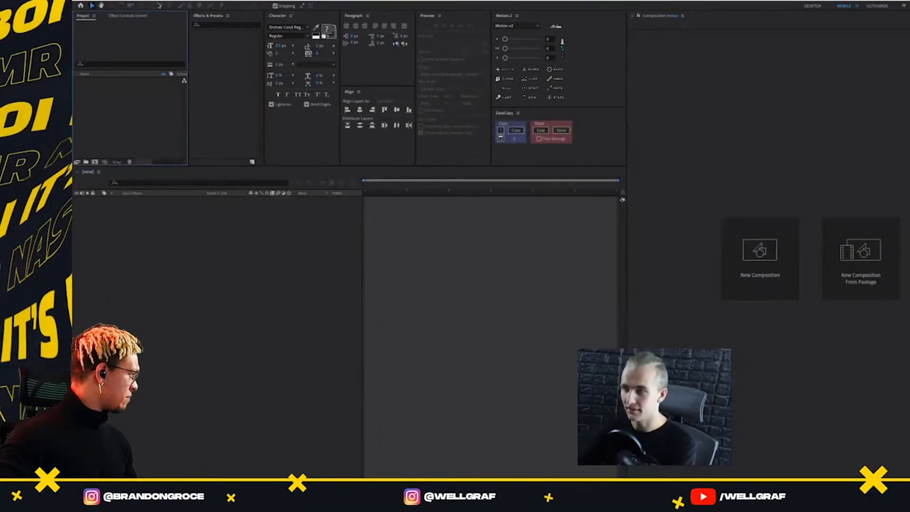
drag(224, 2, 151, 2)
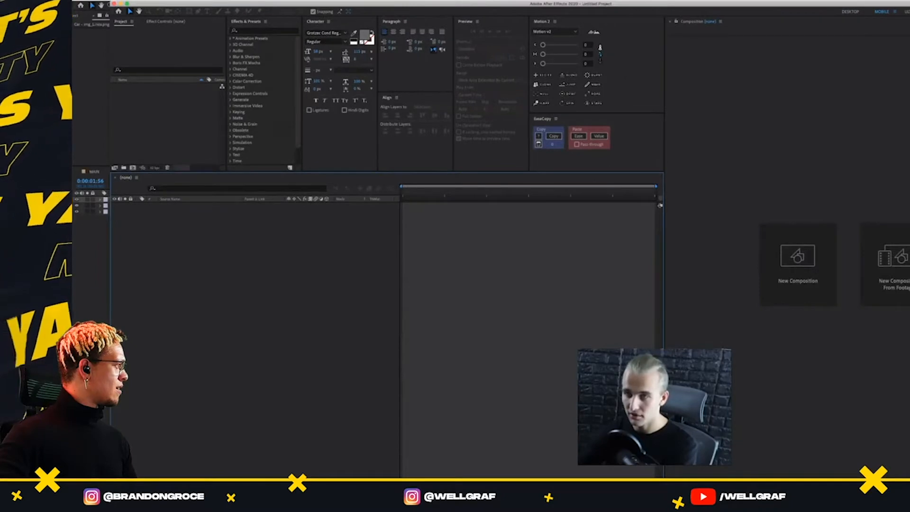
Open the project file from the UI Flow folder inside The Formula 1 Future's Motion folder in the new After Effects instance
click(138, 1)
click(204, 13)
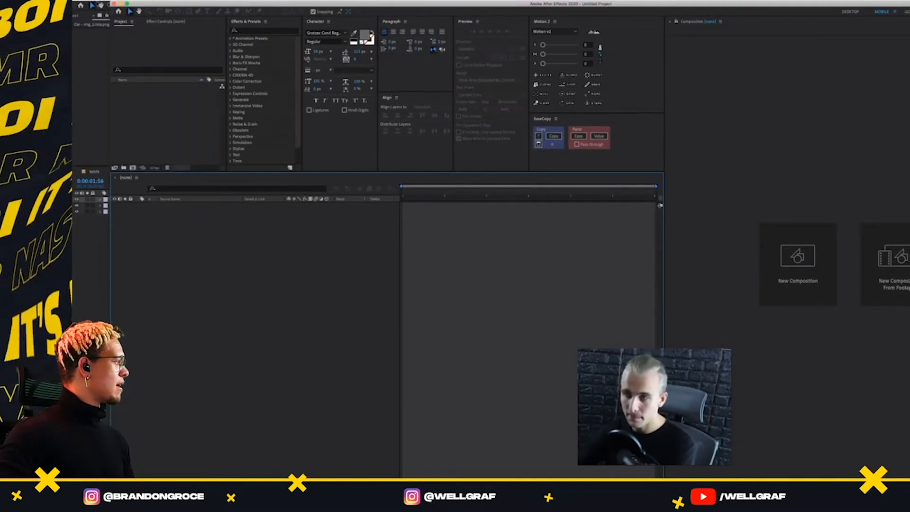
click(138, 1)
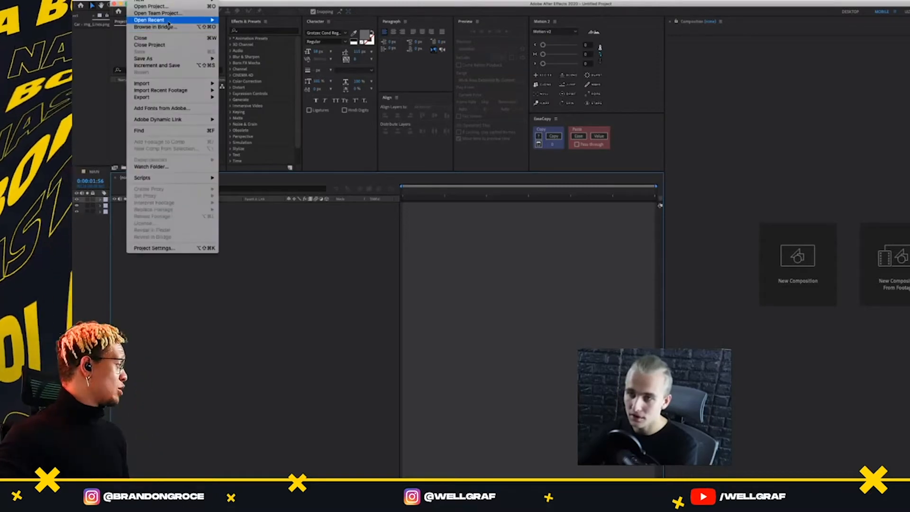
mouse_move(168, 23)
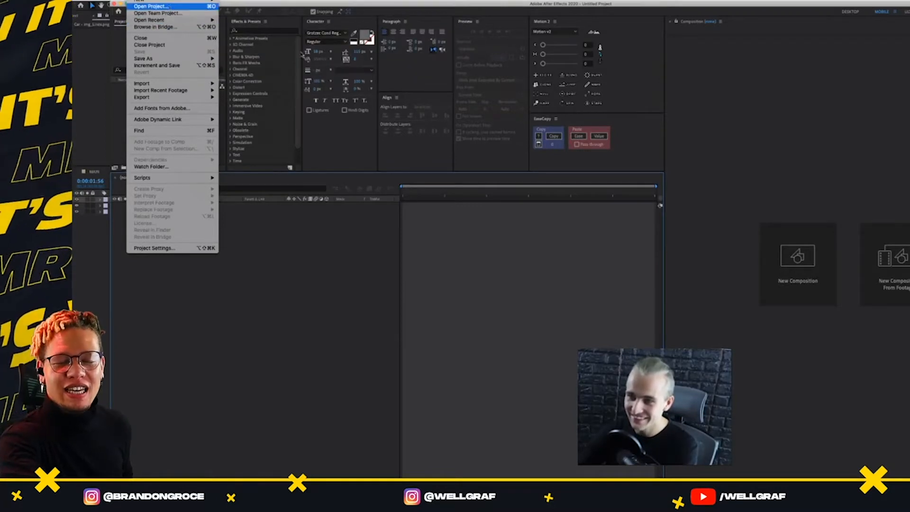
click(170, 6)
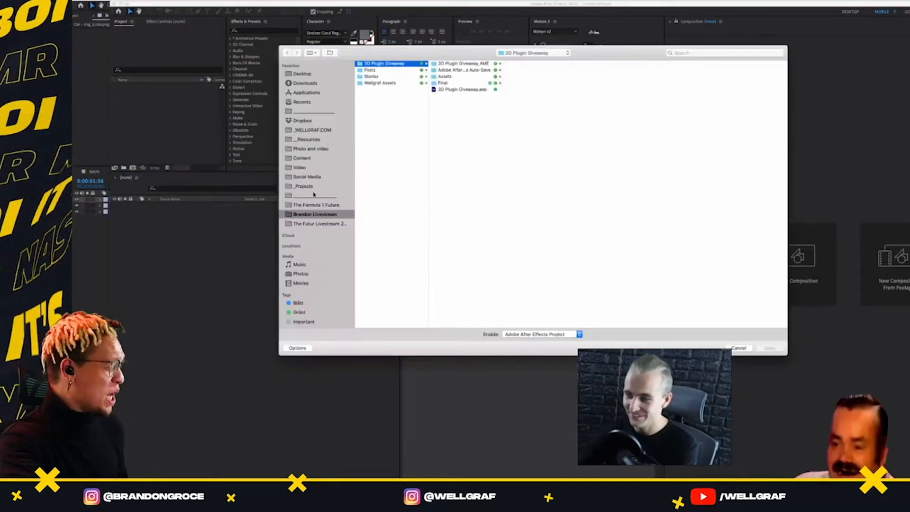
click(372, 82)
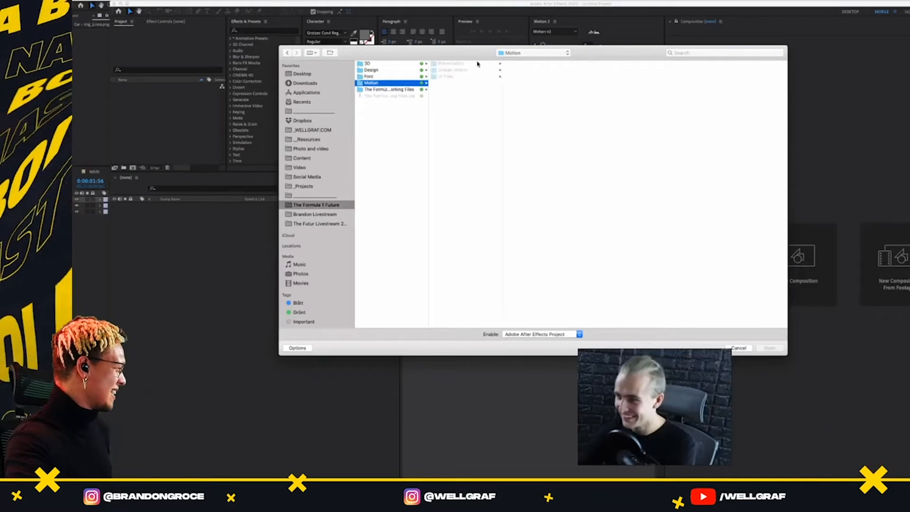
click(474, 63)
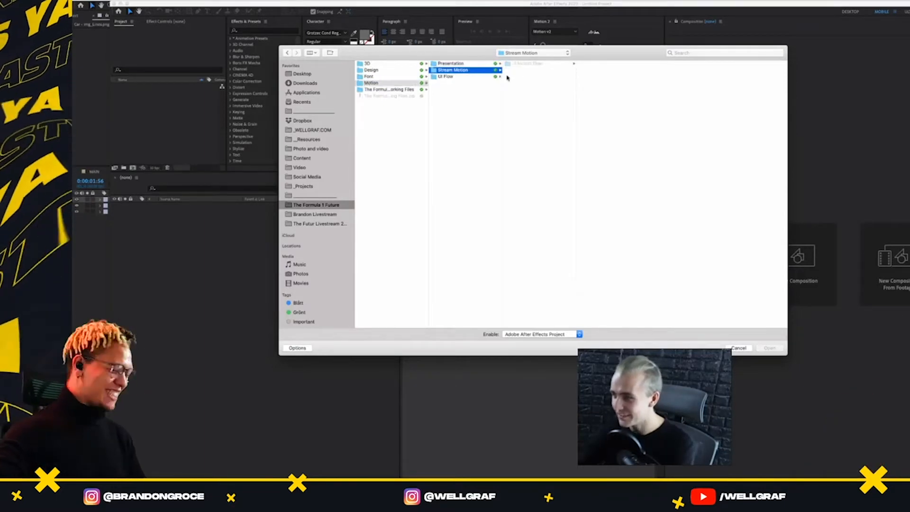
click(446, 76)
click(536, 76)
key(Return)
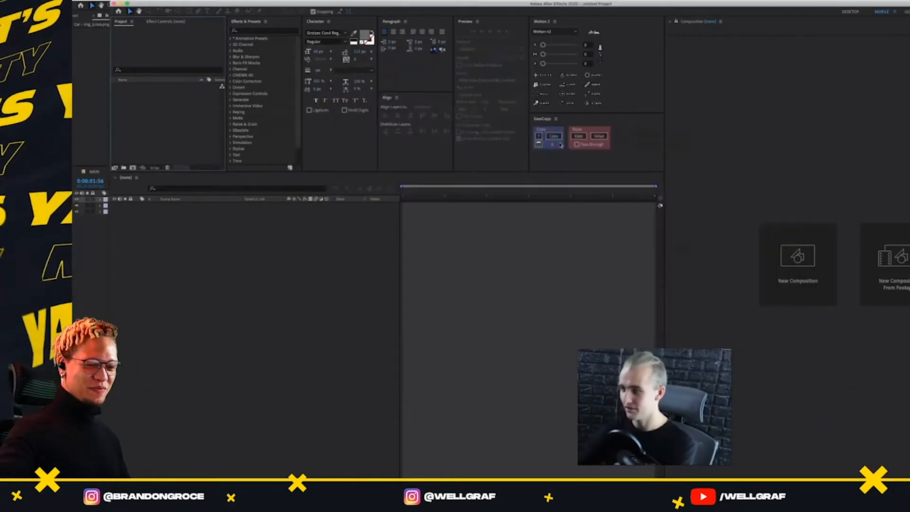
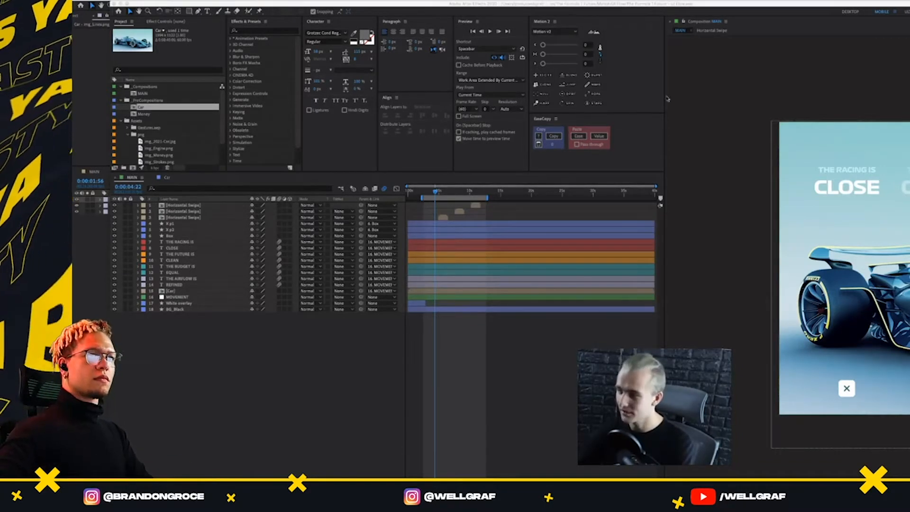
Line up the original project's window over the first instance and open its Car composition
click(171, 230)
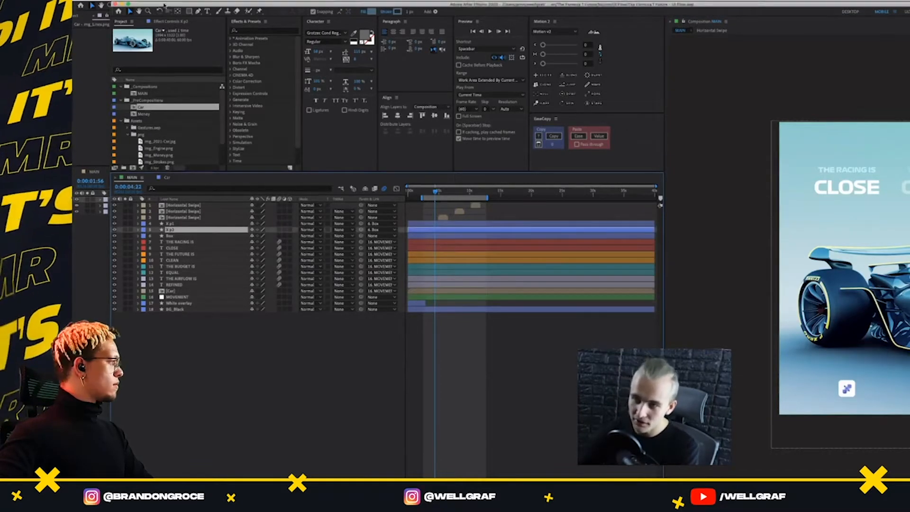
drag(169, 2, 131, 3)
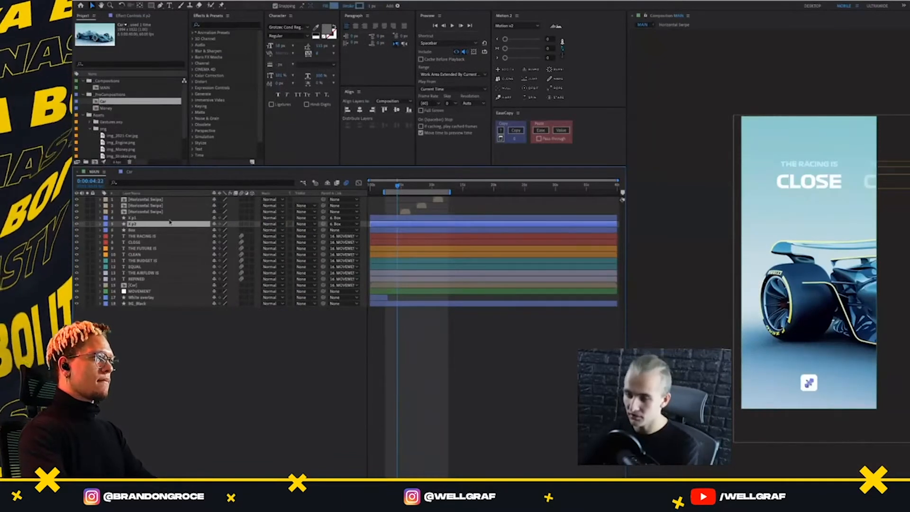
click(128, 171)
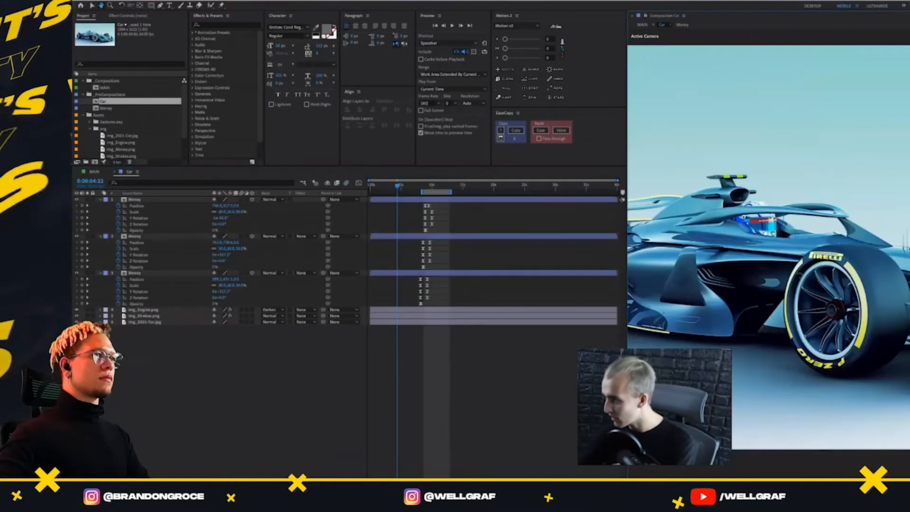
key(v)
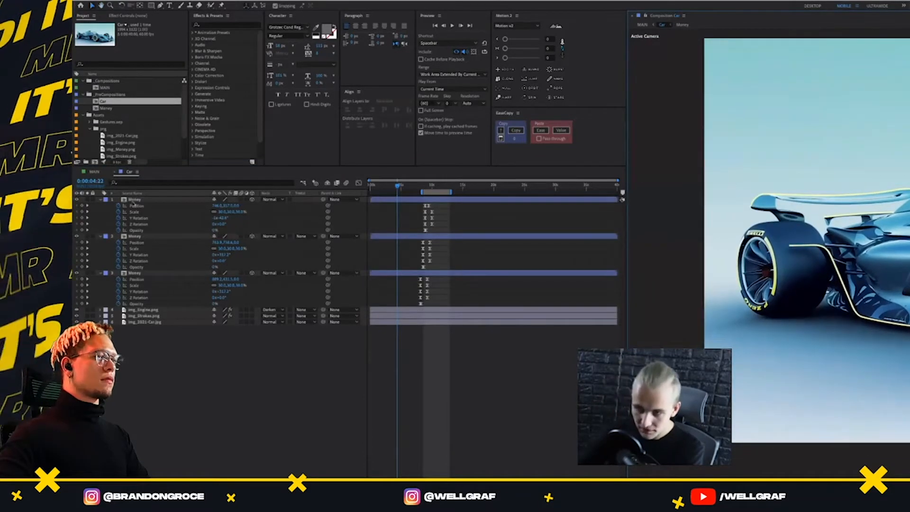
Reveal the animated properties of the img_Strokes.png and img_Engine.png layers in the original Car composition
click(146, 316)
key(u)
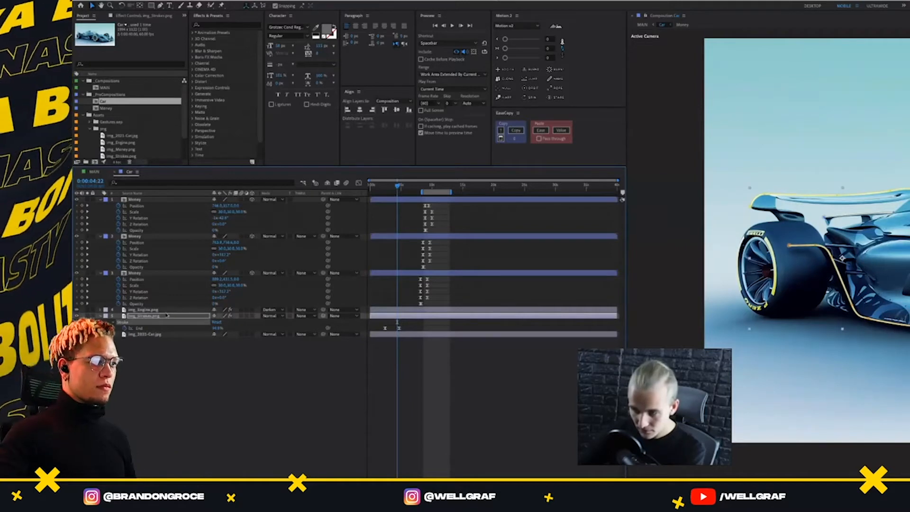
click(163, 316)
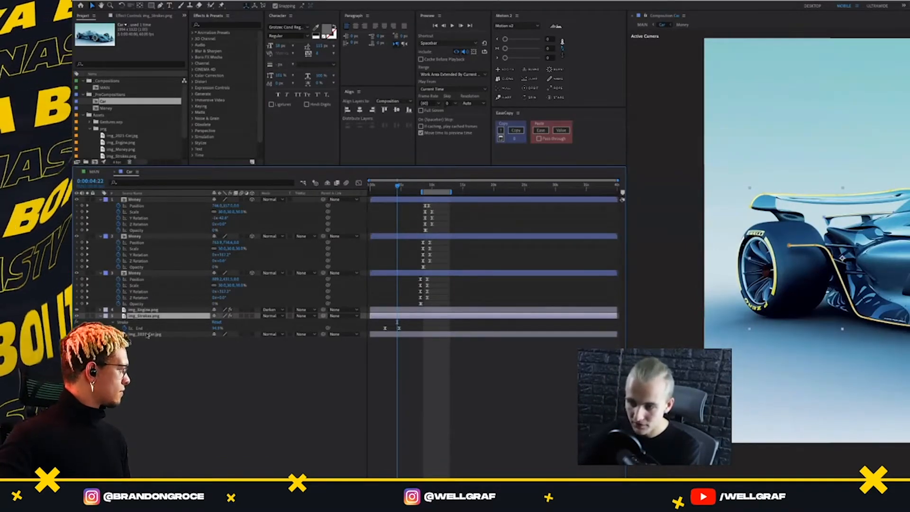
click(145, 310)
key(u)
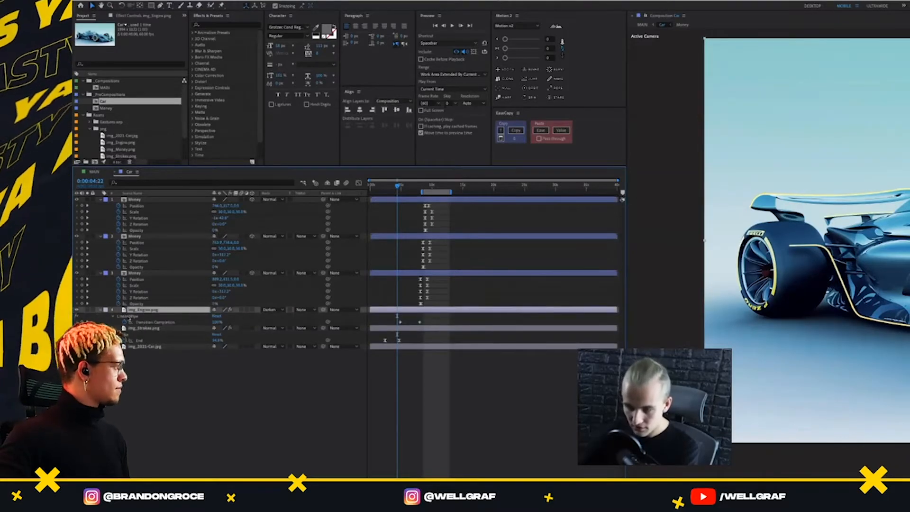
key(Return)
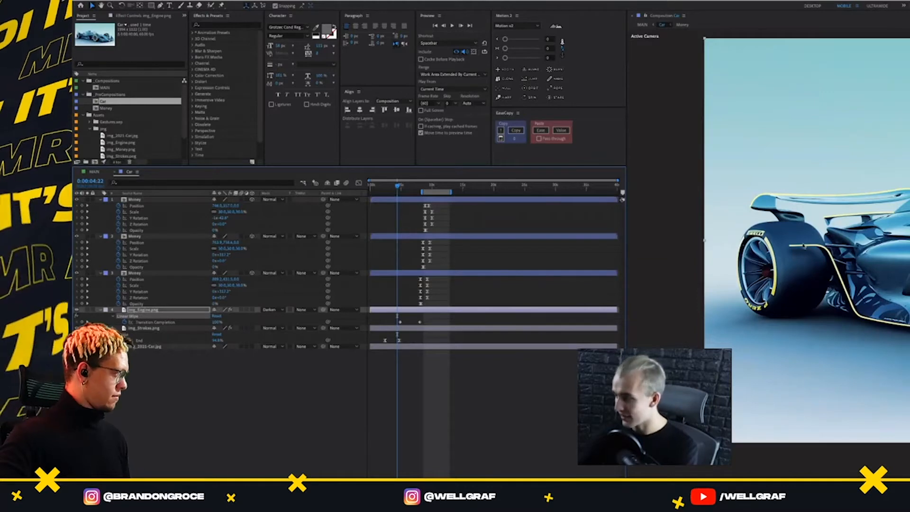
click(178, 330)
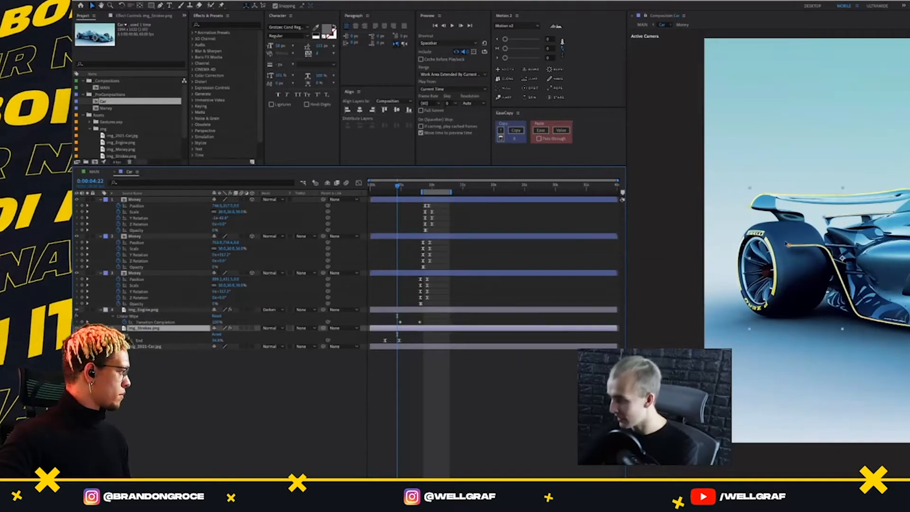
key(Return)
key(Return)
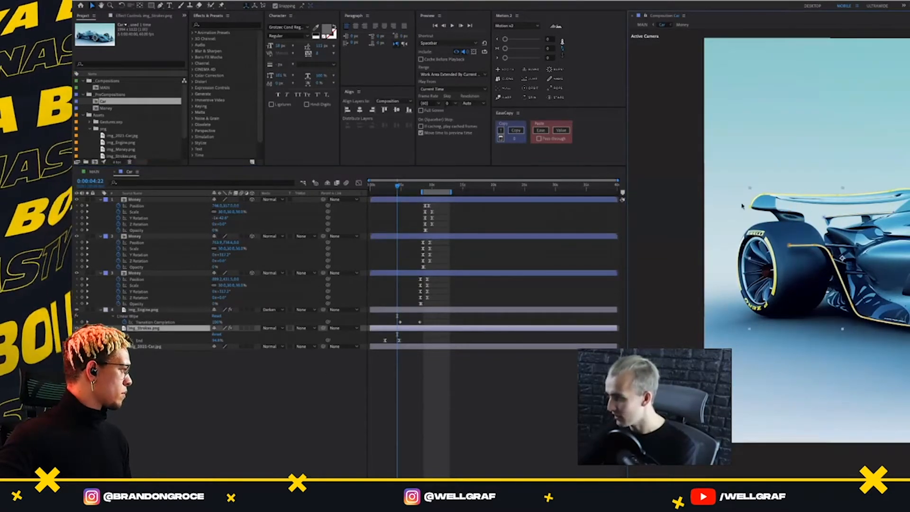
Examine the yellow stroke lines along the car body up close and scrub through their reveal in the original composition
scroll(799, 221, up, 3)
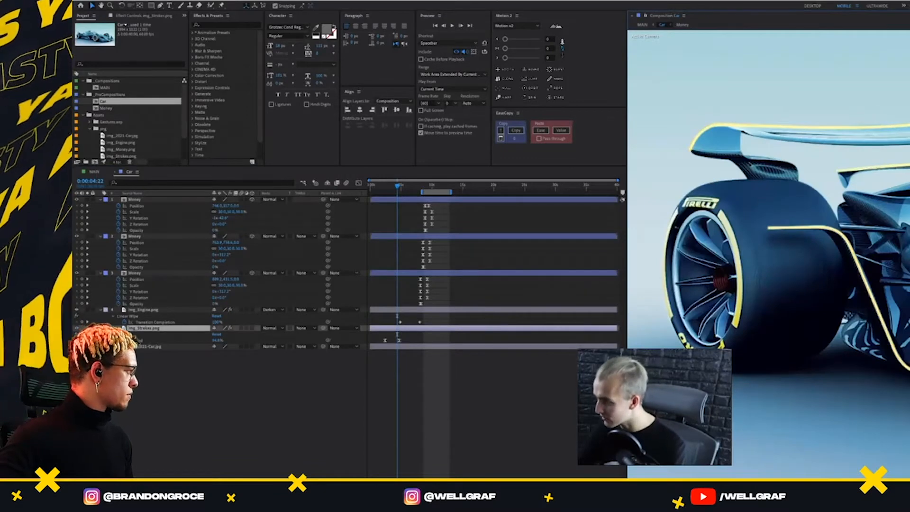
scroll(838, 152, up, 5)
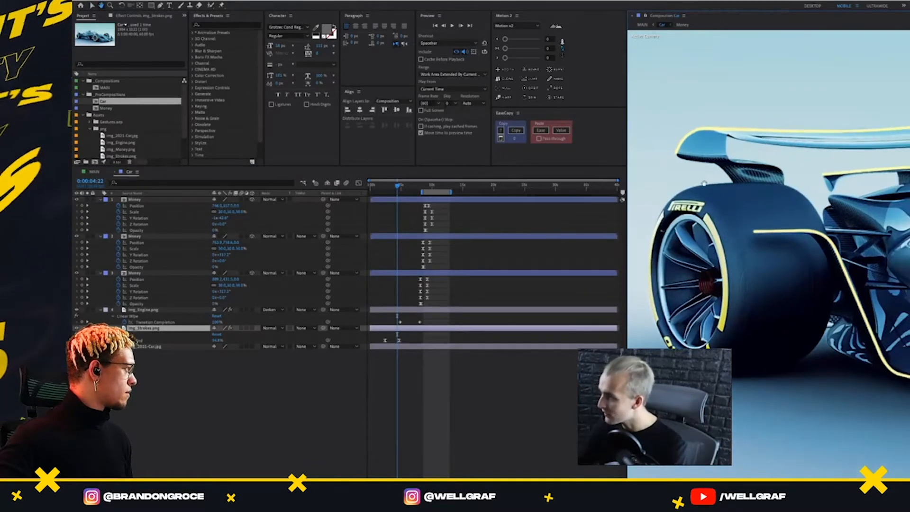
scroll(878, 159, up, 5)
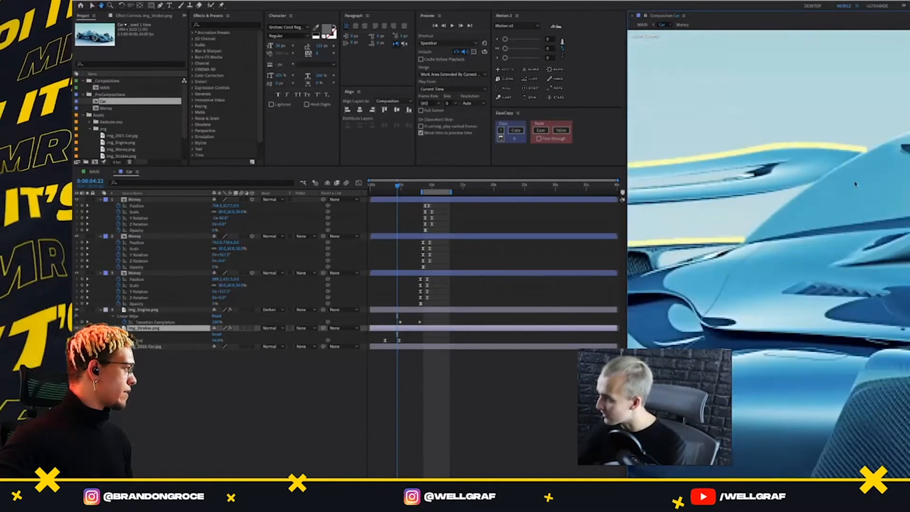
drag(712, 289, 754, 147)
drag(782, 436, 907, 361)
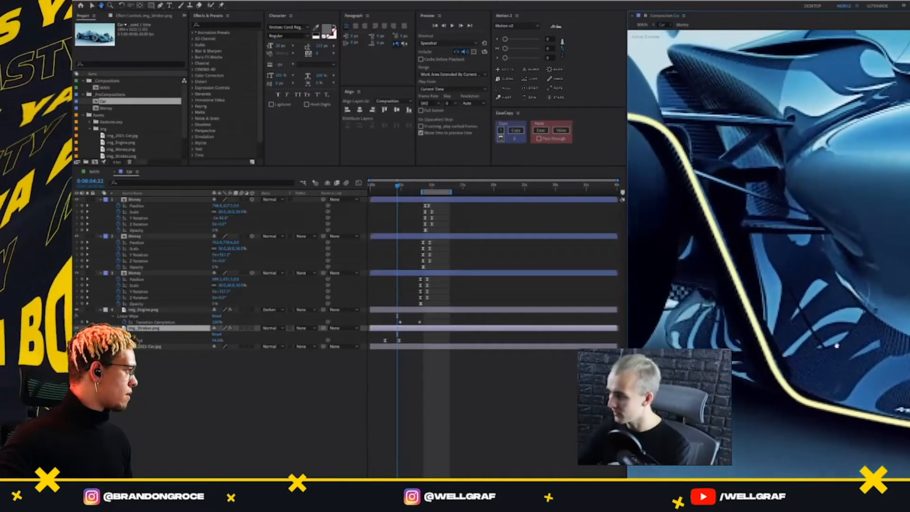
scroll(794, 339, down, 1)
drag(701, 317, 793, 339)
scroll(792, 291, down, 1)
scroll(785, 225, up, 1)
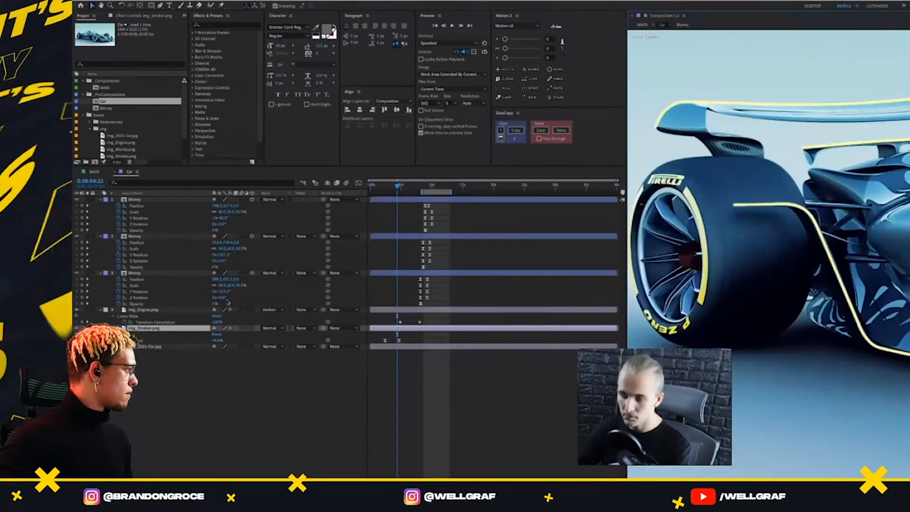
scroll(763, 211, down, 2)
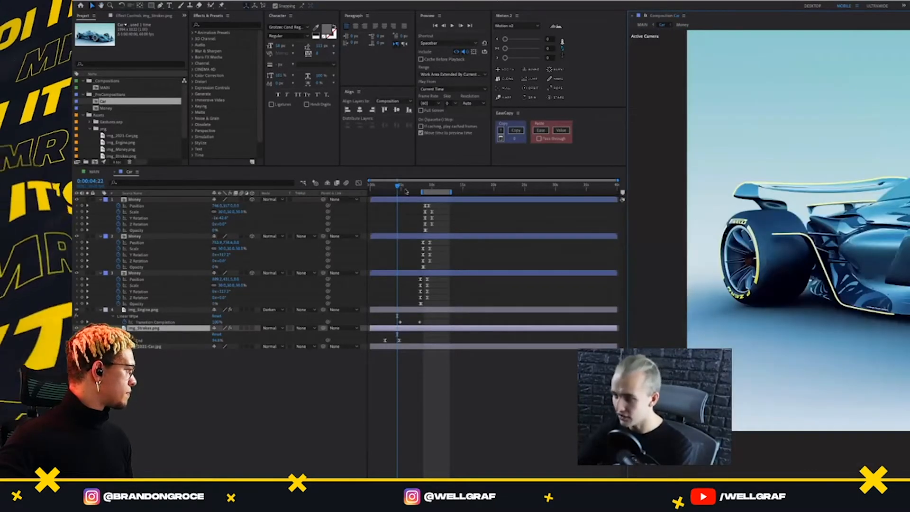
drag(398, 187, 407, 206)
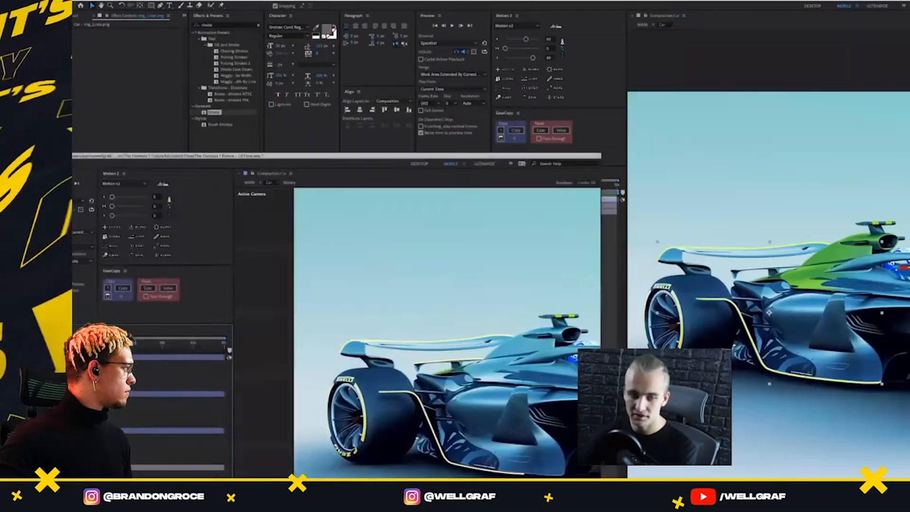
Switch back to the first After Effects instance and search the effects and presets for "linear wi"
click(285, 172)
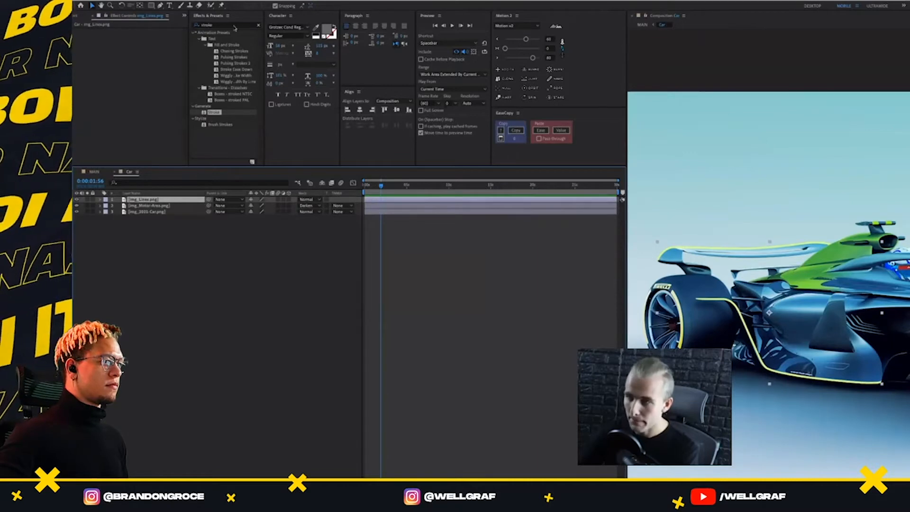
click(194, 25)
text(line)
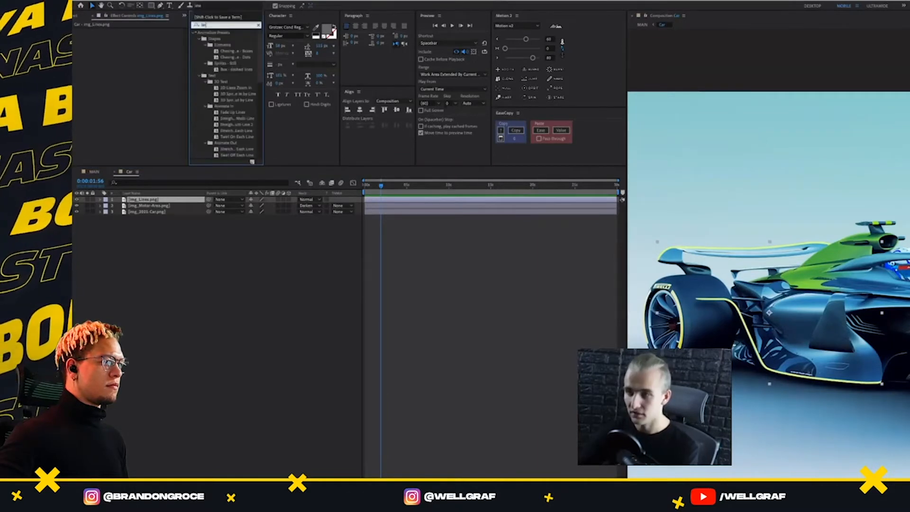
text(ar wi)
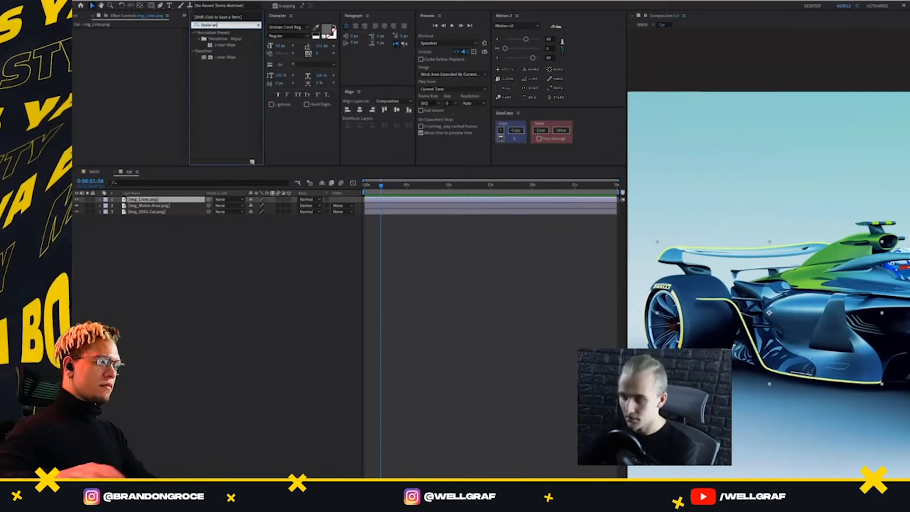
Try the Linear Wipe preset on the img_Lines.png layer, remove it, and search the effects for "trim" instead
double_click(225, 45)
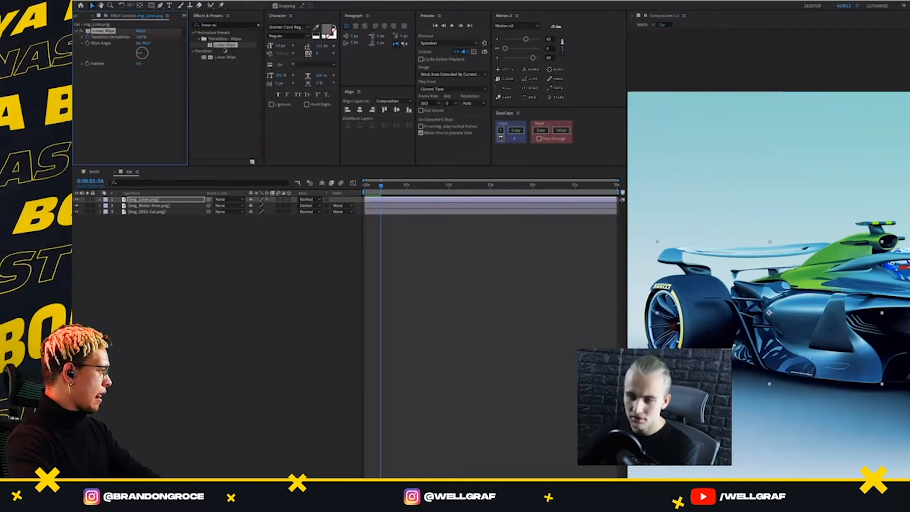
key(Delete)
click(222, 25)
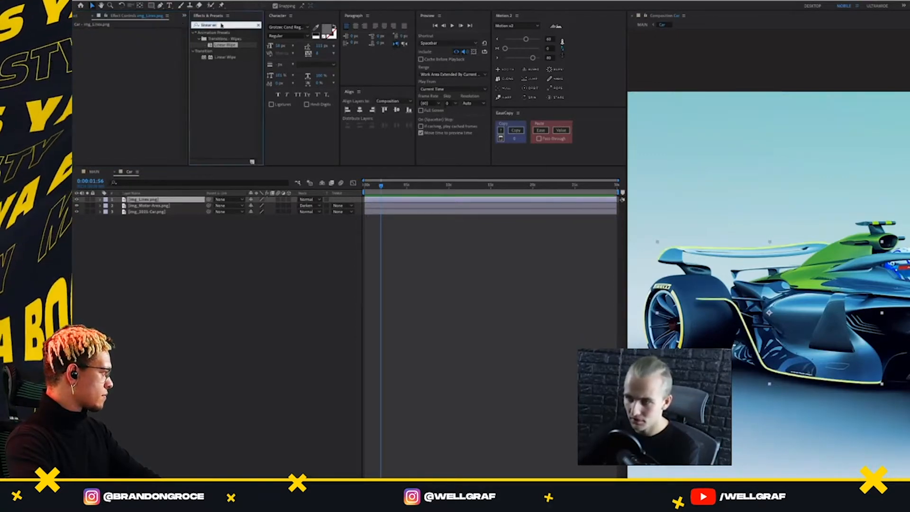
text(trim)
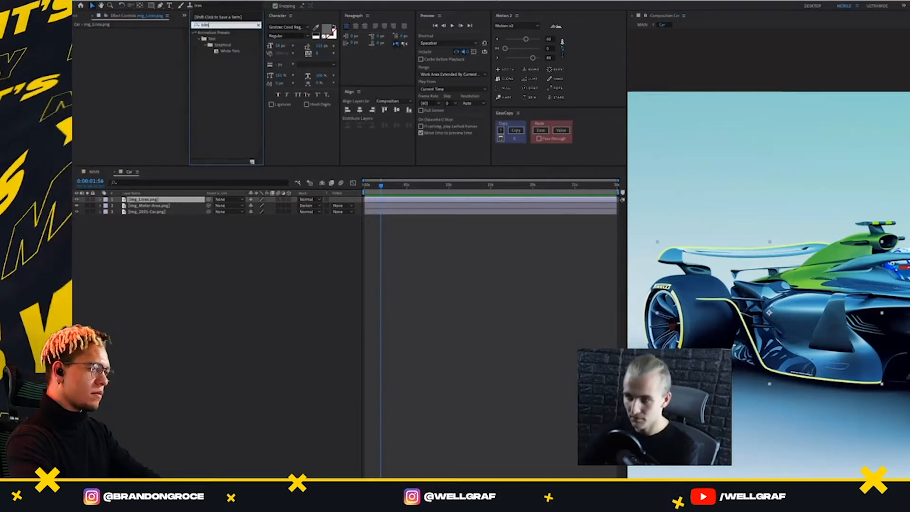
key(Escape)
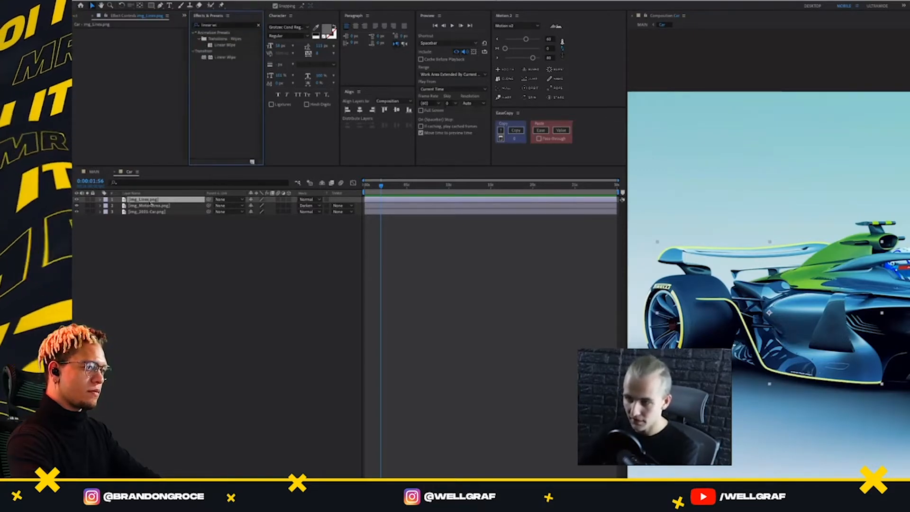
Expand the Transform properties of the img_Lines.png layer
click(150, 201)
click(101, 200)
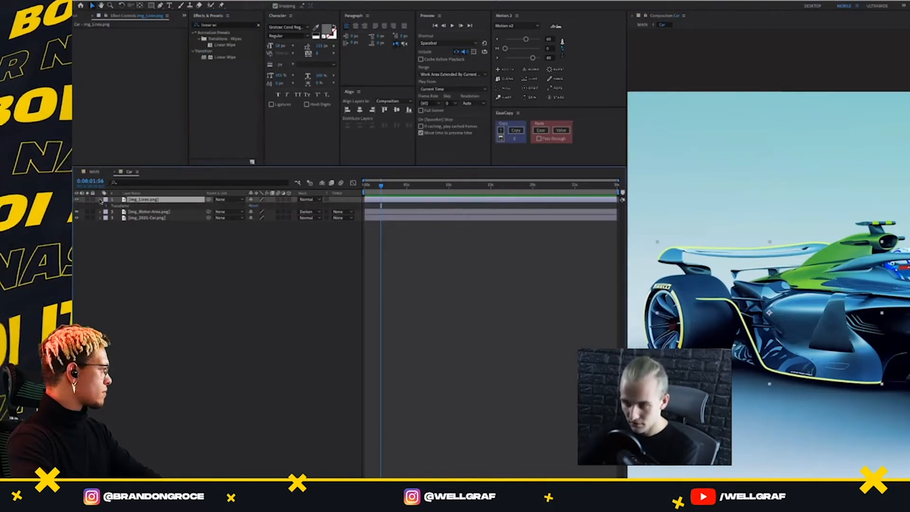
click(106, 206)
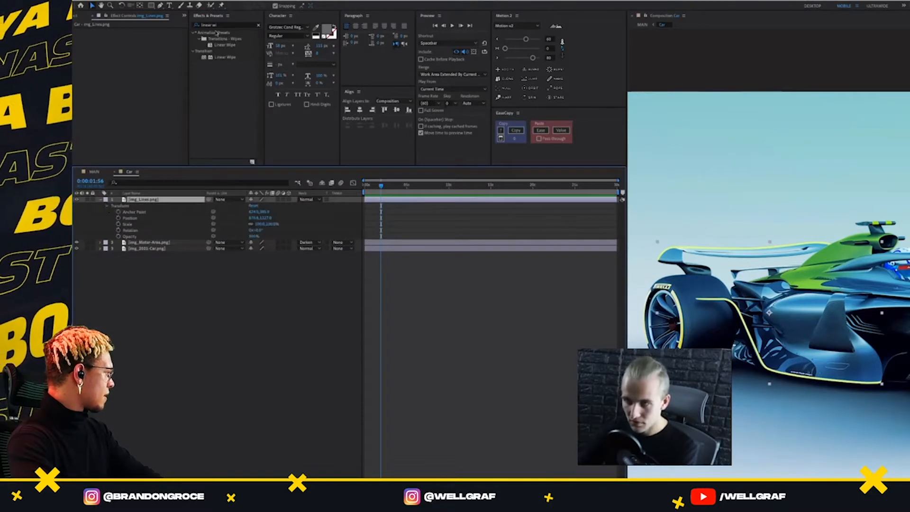
Apply the Linear Wipe preset to the img_Lines.png layer with its Transition Completion at 100%
click(219, 26)
double_click(223, 45)
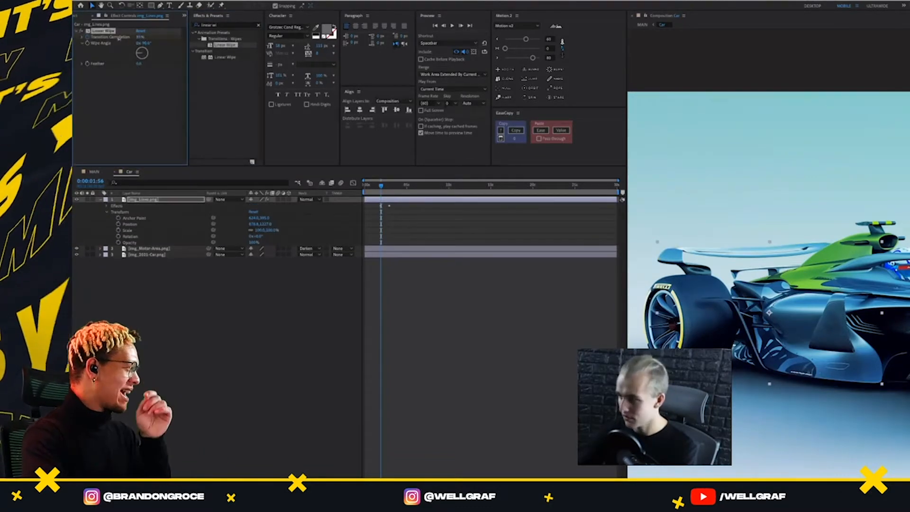
drag(140, 37, 174, 51)
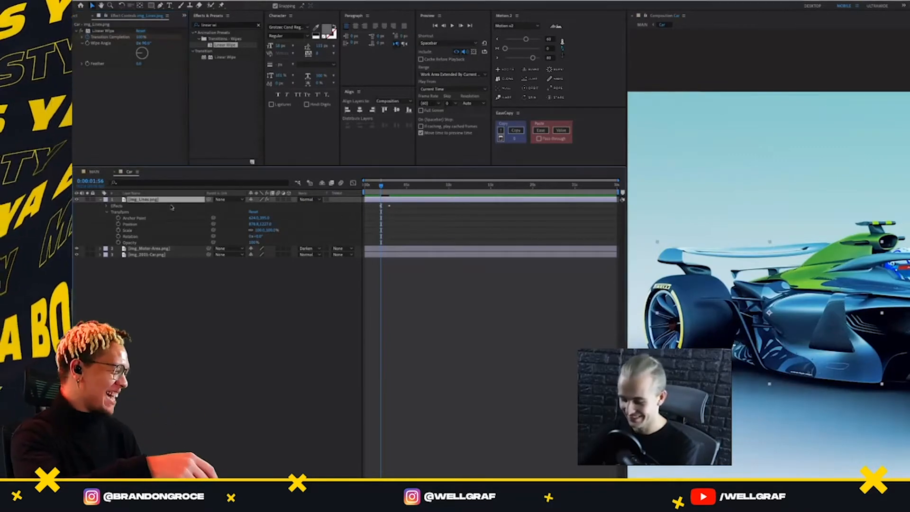
Shift the img_Lines.png Transition Completion keyframes earlier so the wipe ends at 0:00:01:56, and scrub back to 0:00:00:38
key(u)
drag(385, 217, 377, 216)
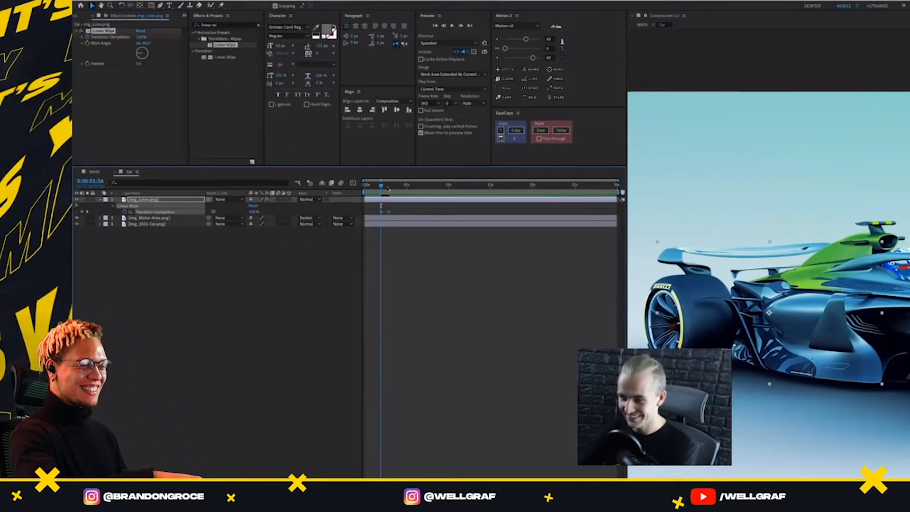
click(94, 171)
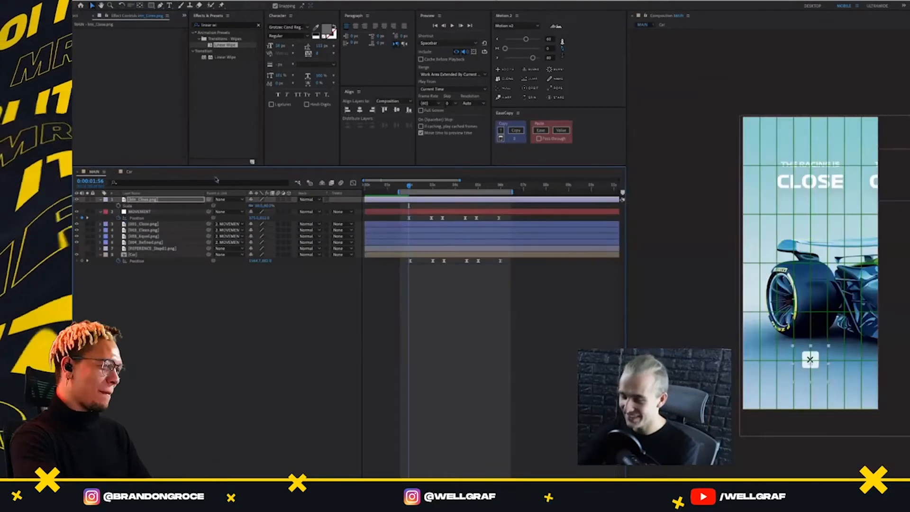
click(128, 172)
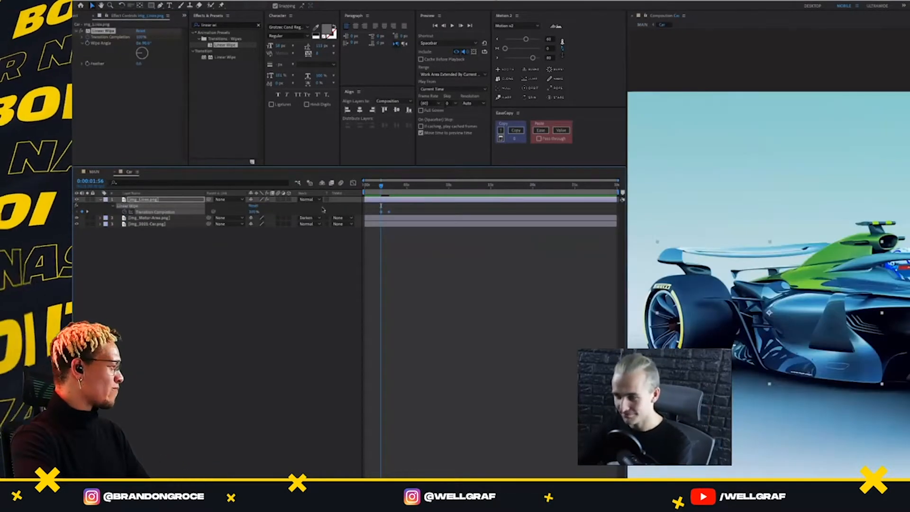
click(389, 214)
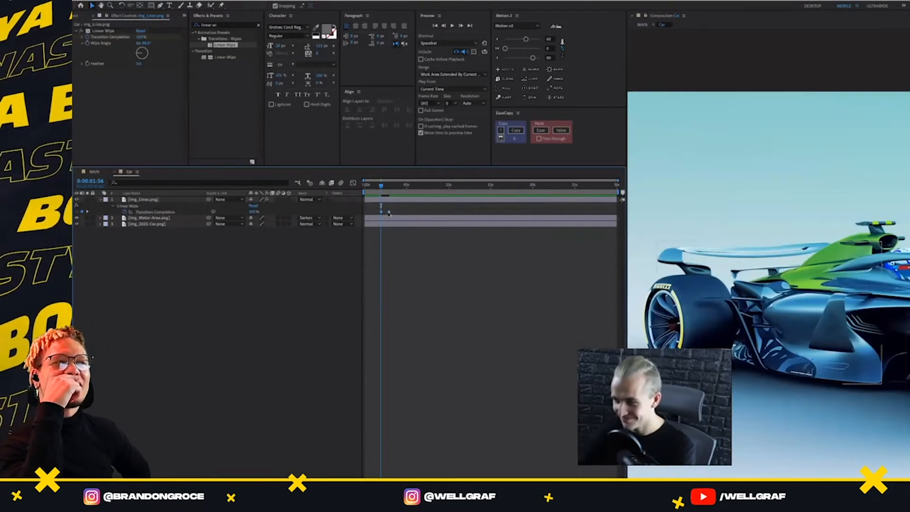
drag(392, 215, 374, 219)
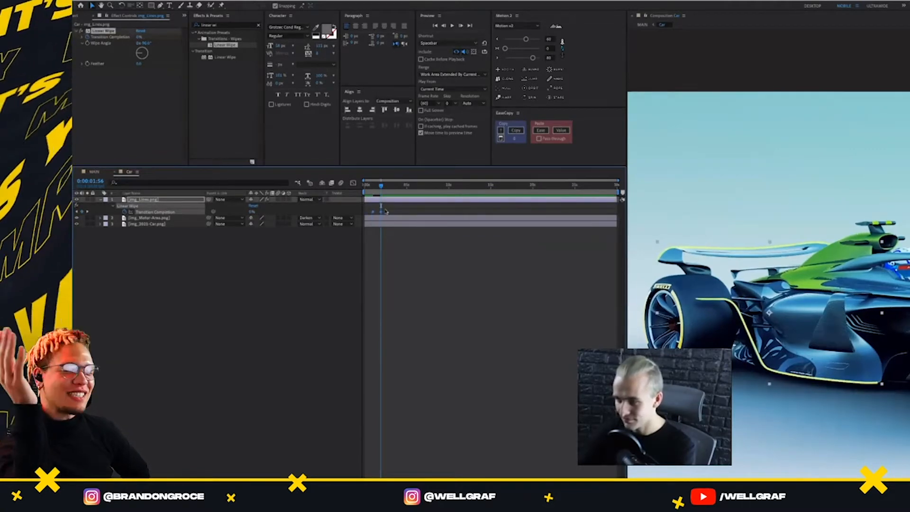
scroll(385, 212, up, 5)
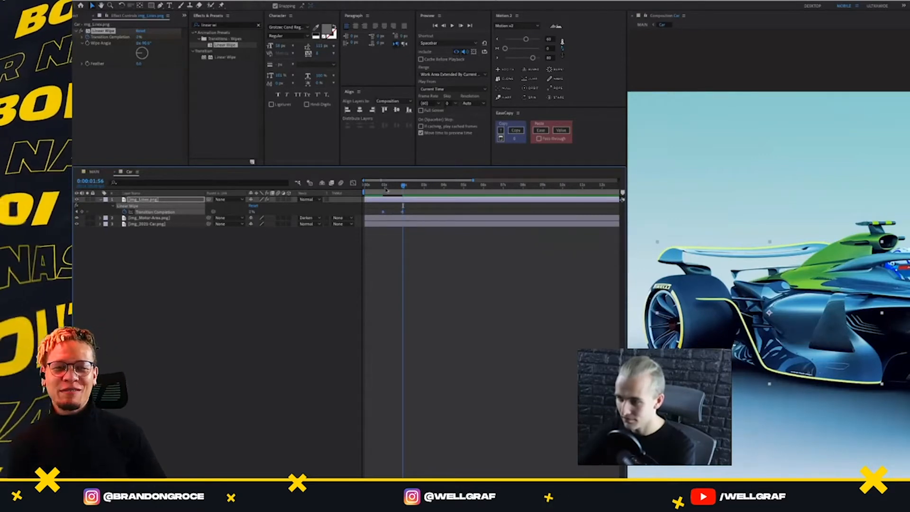
drag(387, 191, 377, 210)
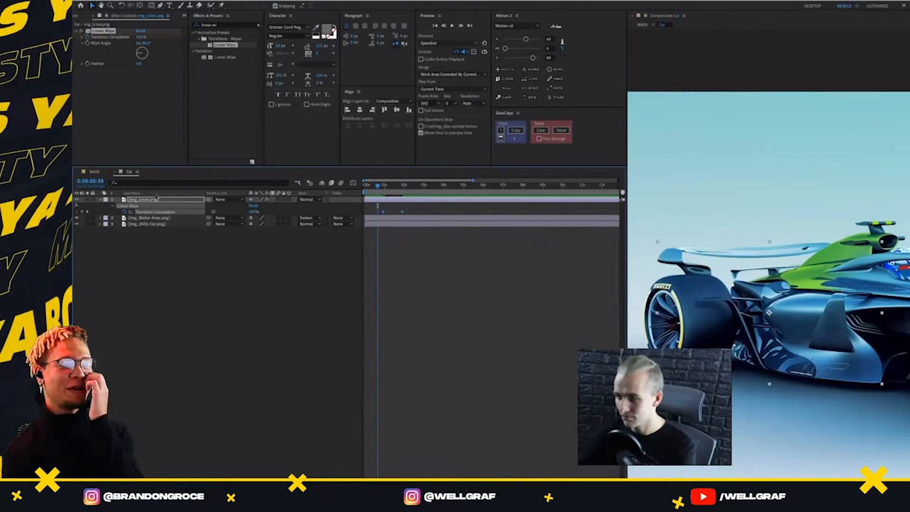
In the Car composition, ease both img_Lines.png Transition Completion keyframes with Motion 2 and move the first one slightly earlier
click(93, 172)
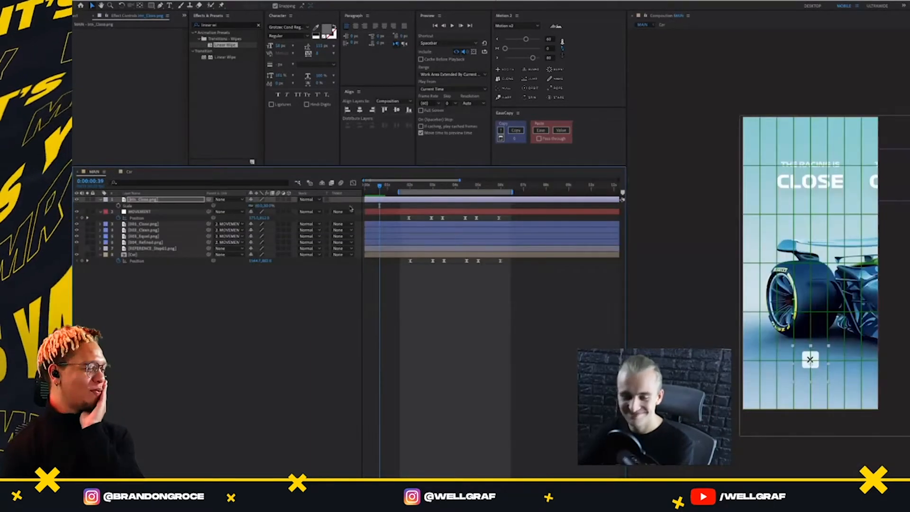
key(space)
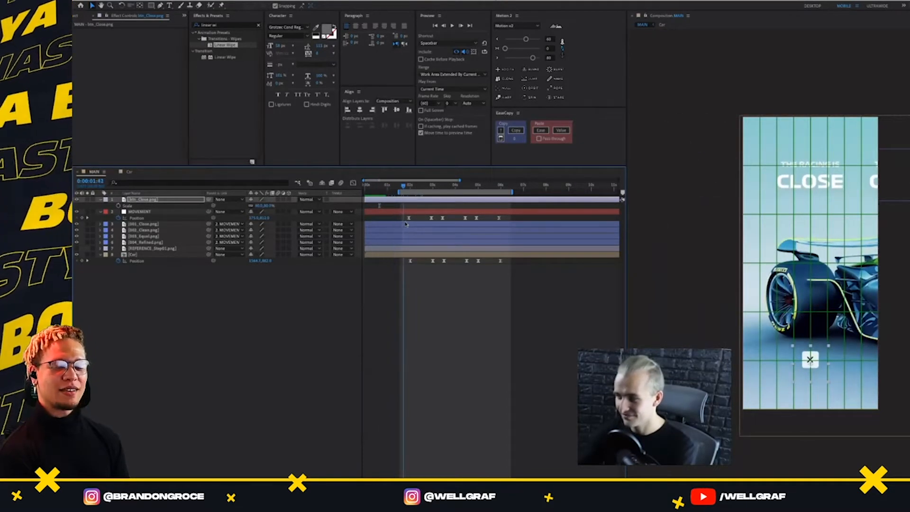
click(129, 172)
drag(411, 217, 375, 211)
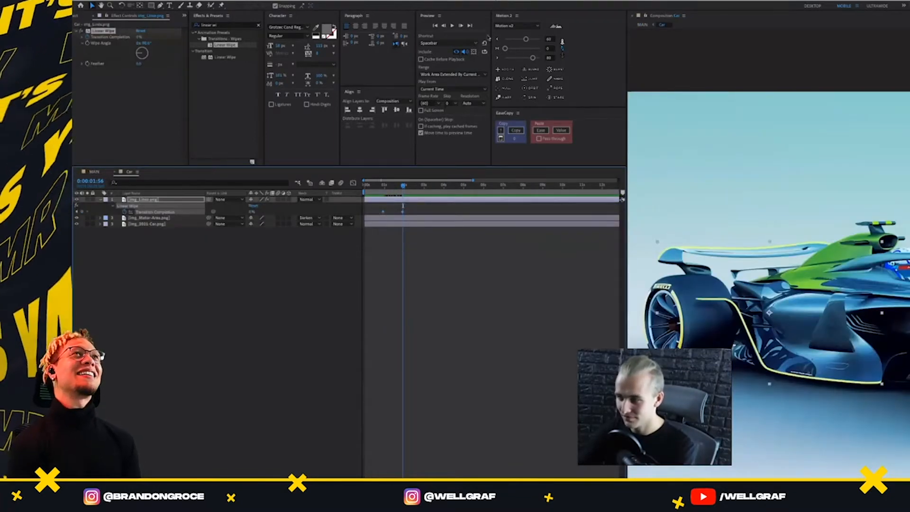
click(497, 58)
key(space)
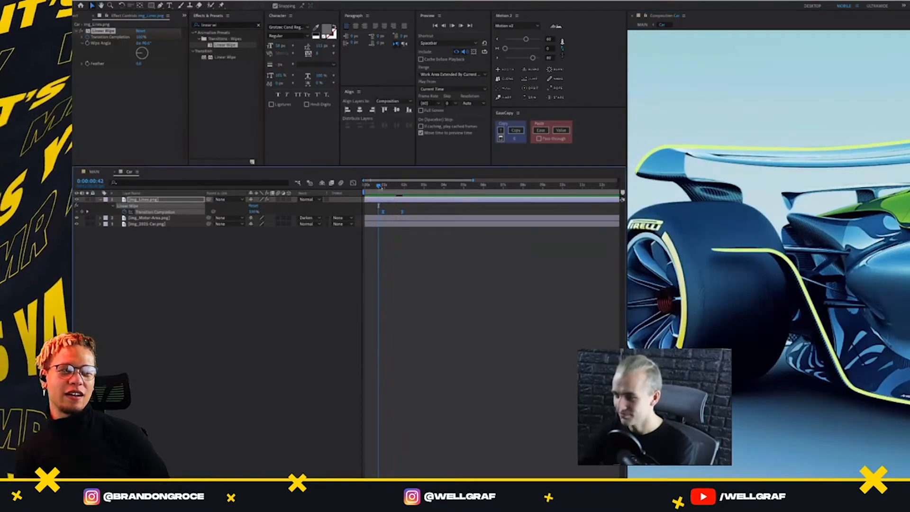
key(space)
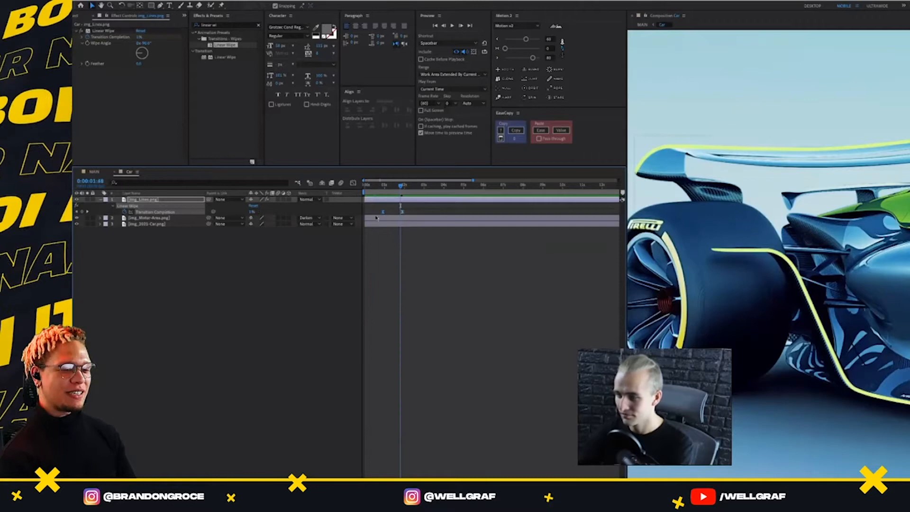
key(space)
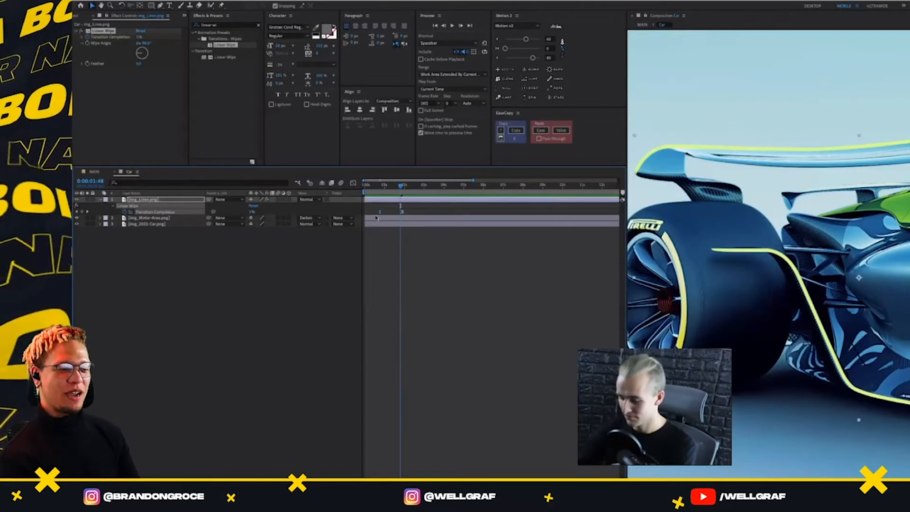
Set the start of the MAIN composition's work area to 0:00:00:24
click(94, 172)
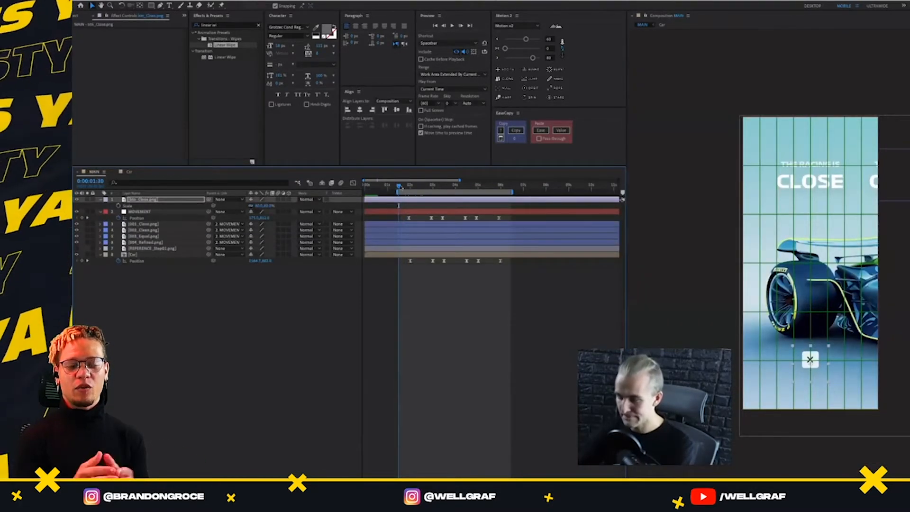
drag(399, 189, 377, 192)
key(b)
Preview the MAIN animation from 0:00:00:24 to check the line wipe against the slide transitions
key(space)
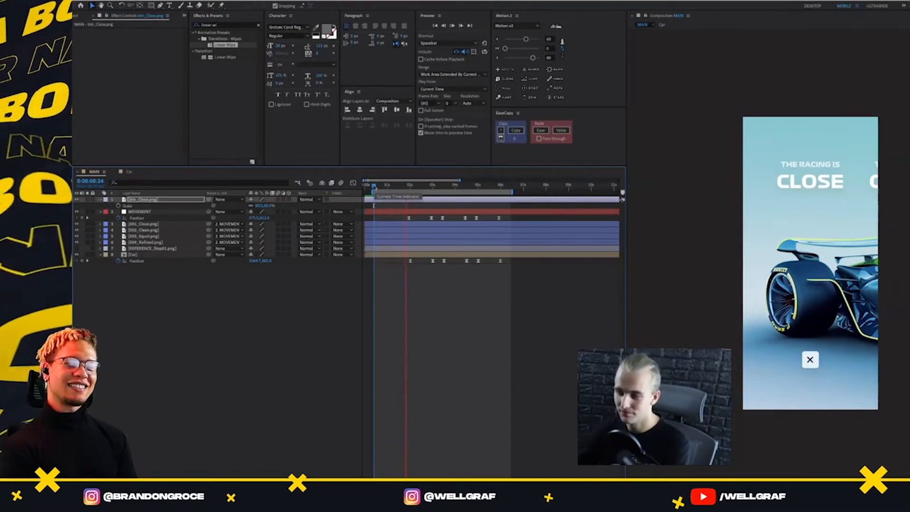
key(space)
key(space)
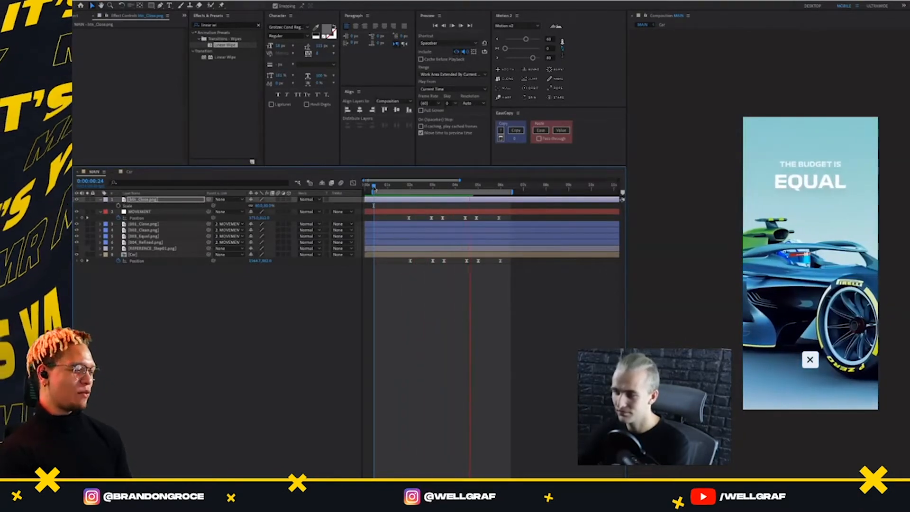
key(space)
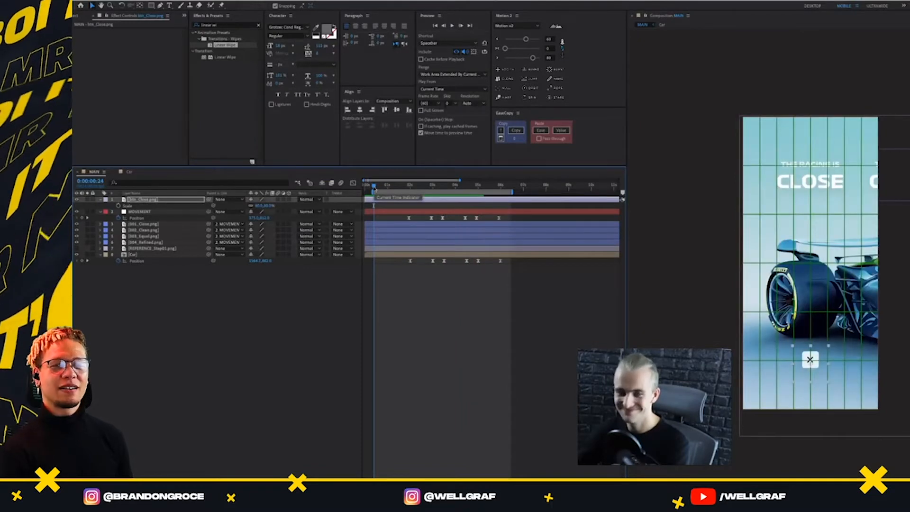
key(space)
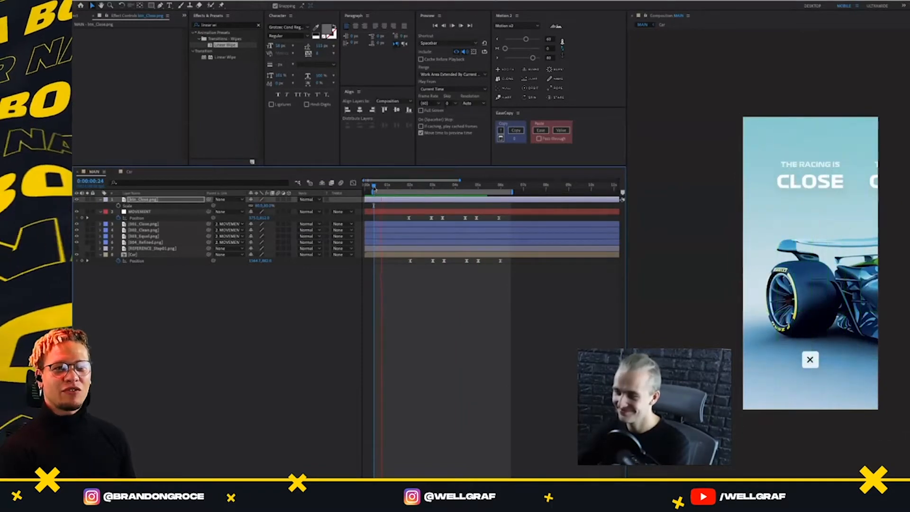
key(space)
key(space)
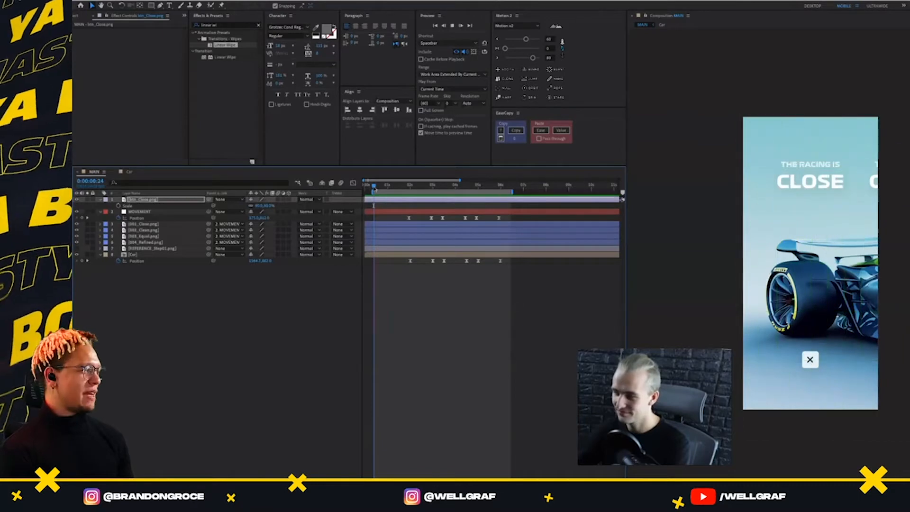
key(space)
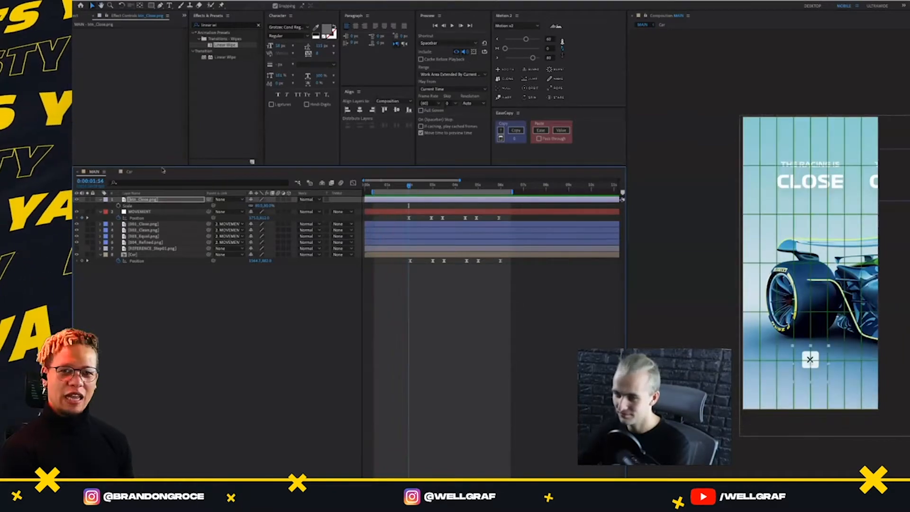
Lower the Motion 2 easing strength on the img_Lines.png wipe keyframes in the Car composition and preview the result in MAIN
click(129, 172)
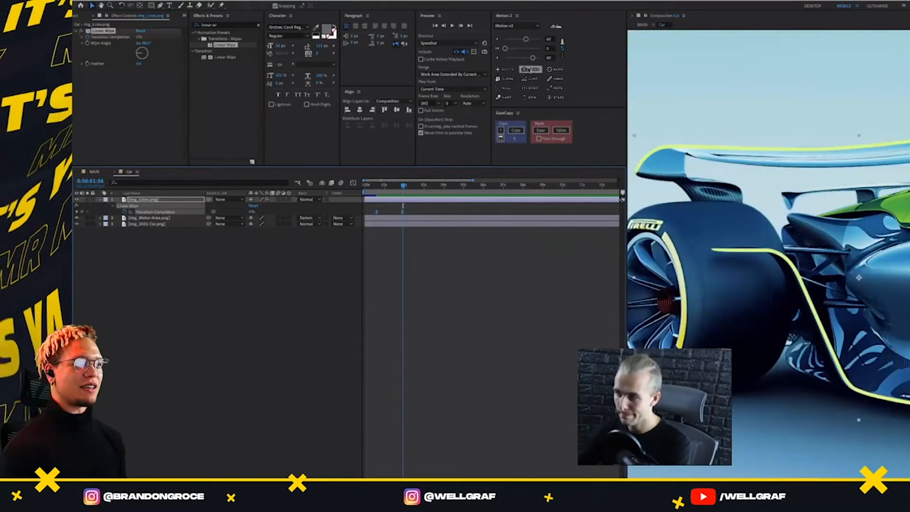
click(525, 39)
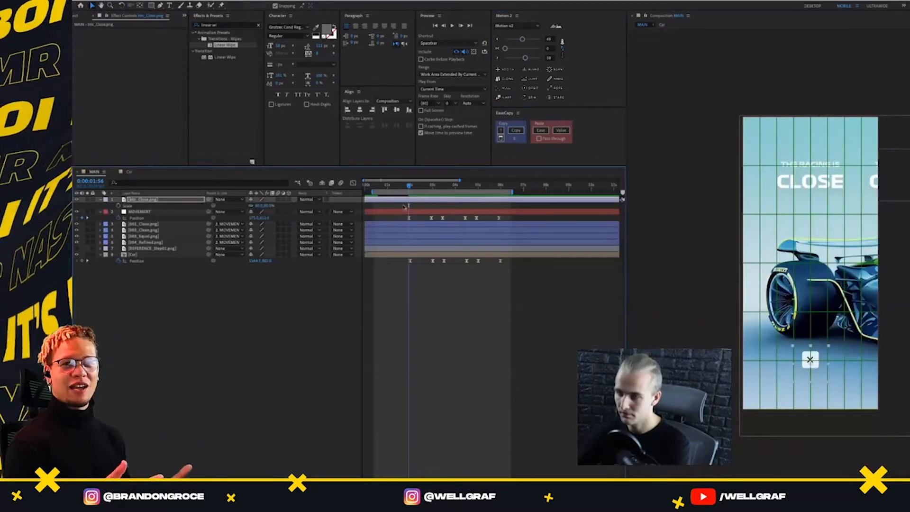
drag(408, 186, 373, 185)
key(space)
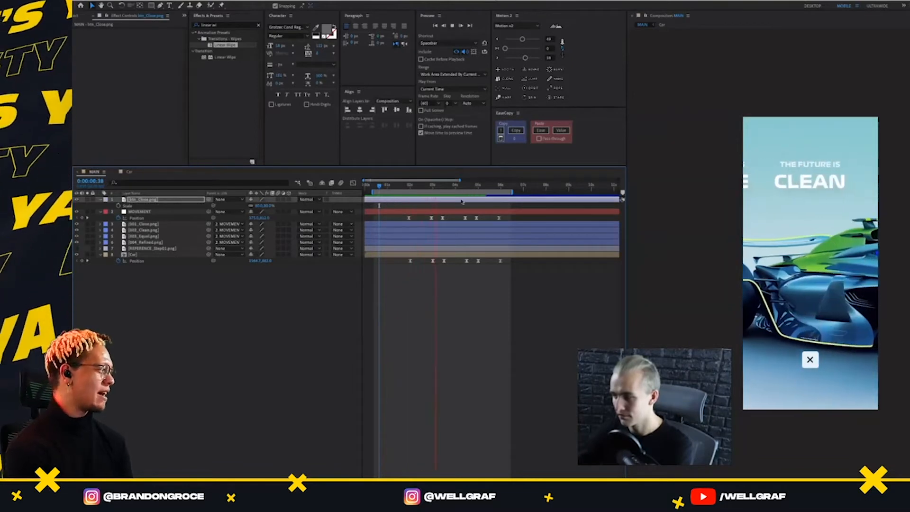
key(space)
Apply the Linear Wipe preset to the img_Motor-Area.png layer in the Car composition at 0:00:02:56 and reveal its keyframes
key(j)
key(j)
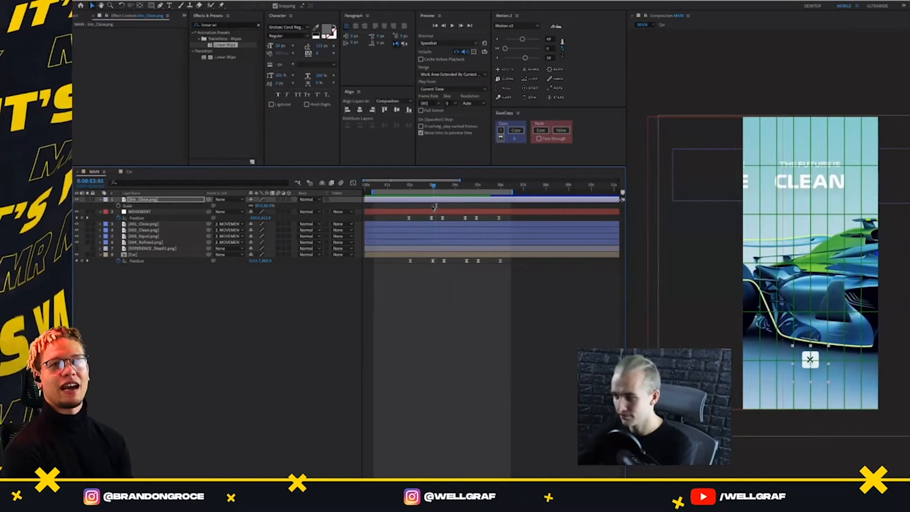
double_click(157, 256)
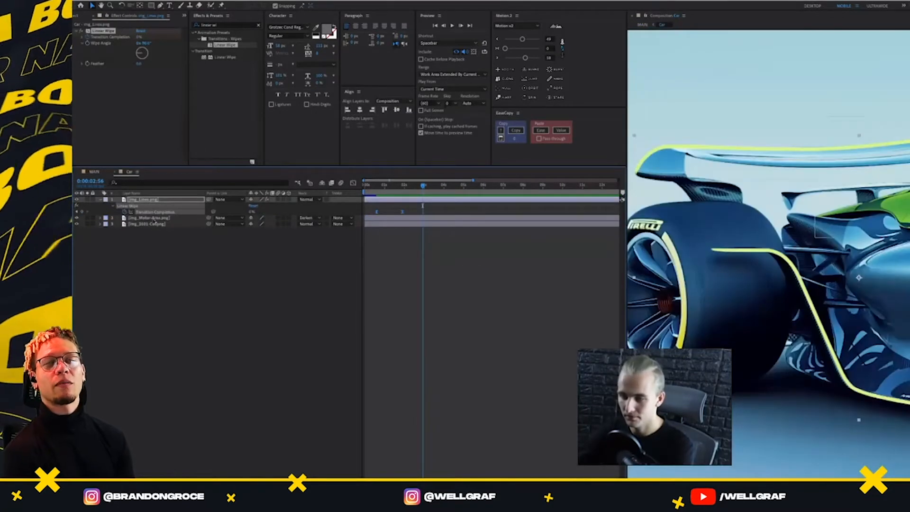
click(154, 218)
drag(223, 46, 138, 42)
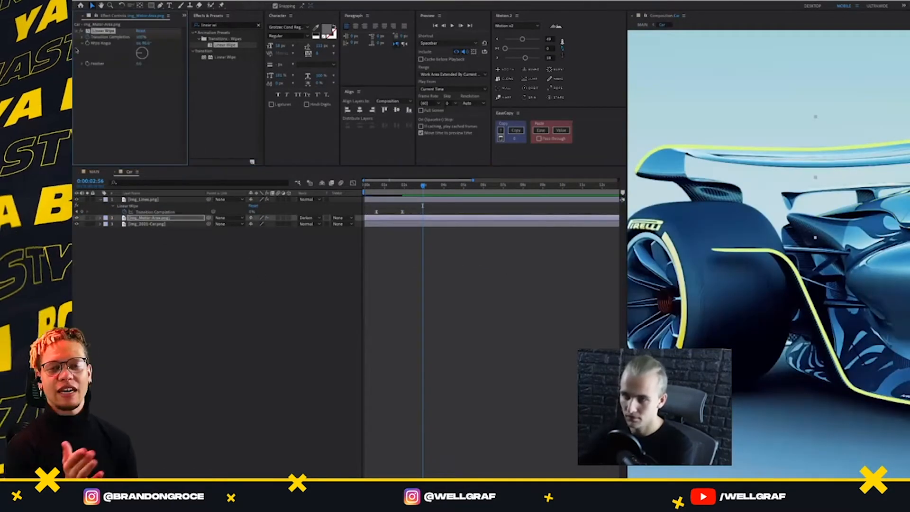
key(u)
key(Home)
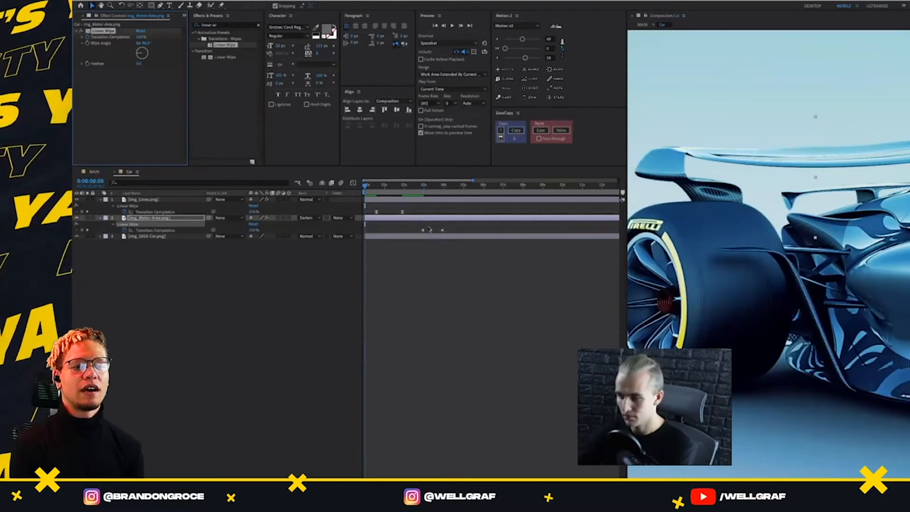
Shift the img_Motor-Area.png Transition Completion keyframes earlier so the wipe ends at 0:00:02:56, and ease them
drag(462, 234, 441, 240)
click(424, 185)
click(440, 243)
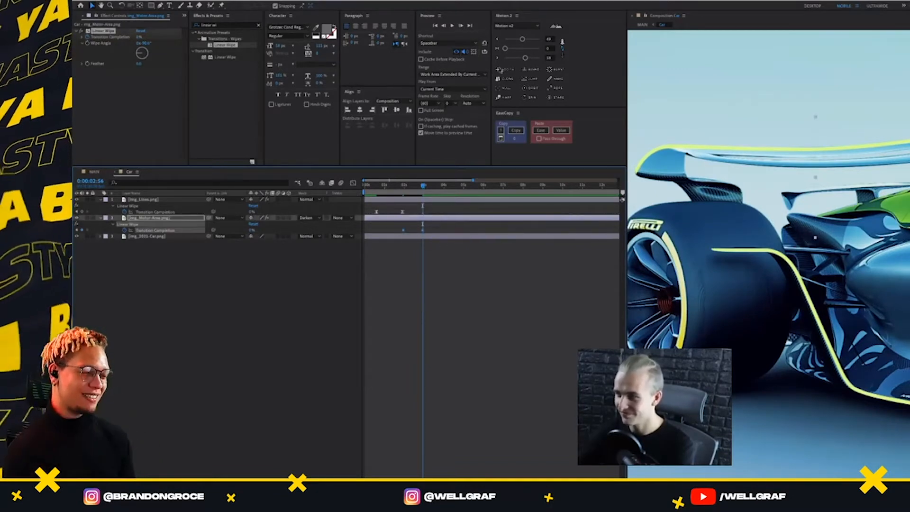
click(399, 192)
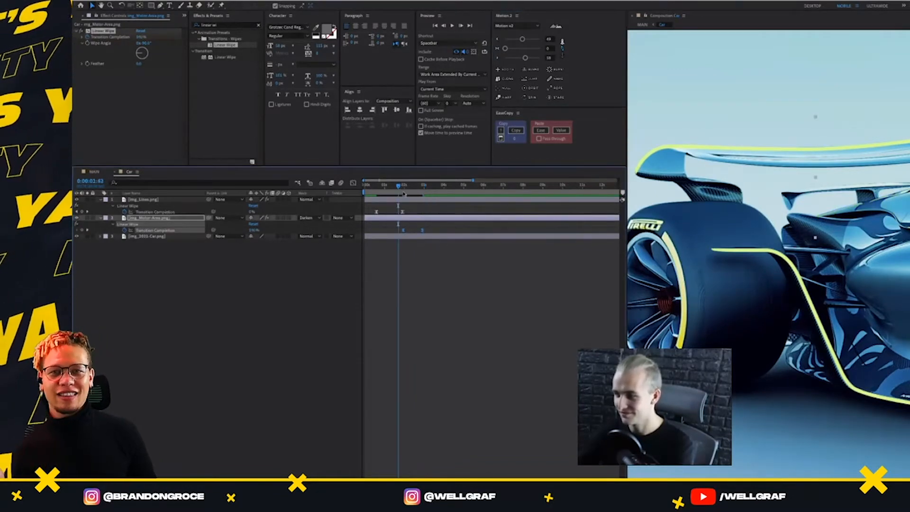
Preview the line and motor-area wipes in the Car composition, viewing the middle of the car from about 0:00:00:28
key(space)
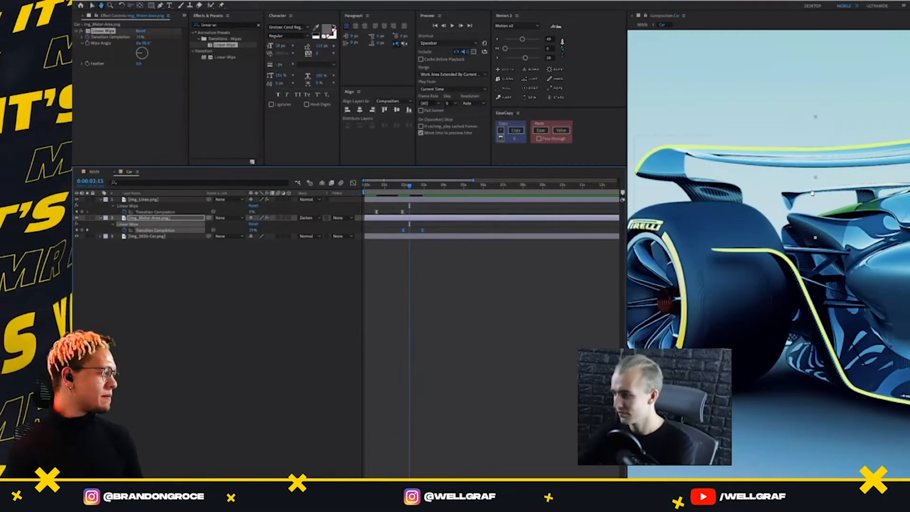
key(space)
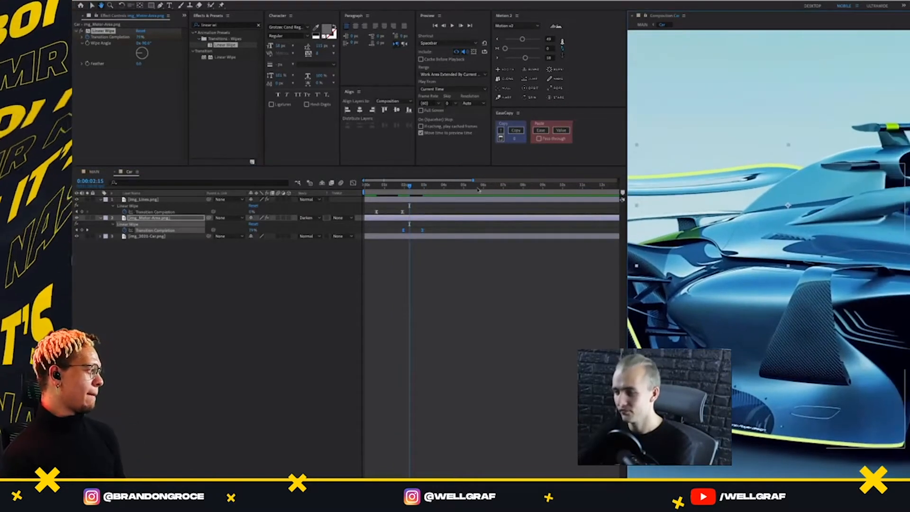
click(393, 192)
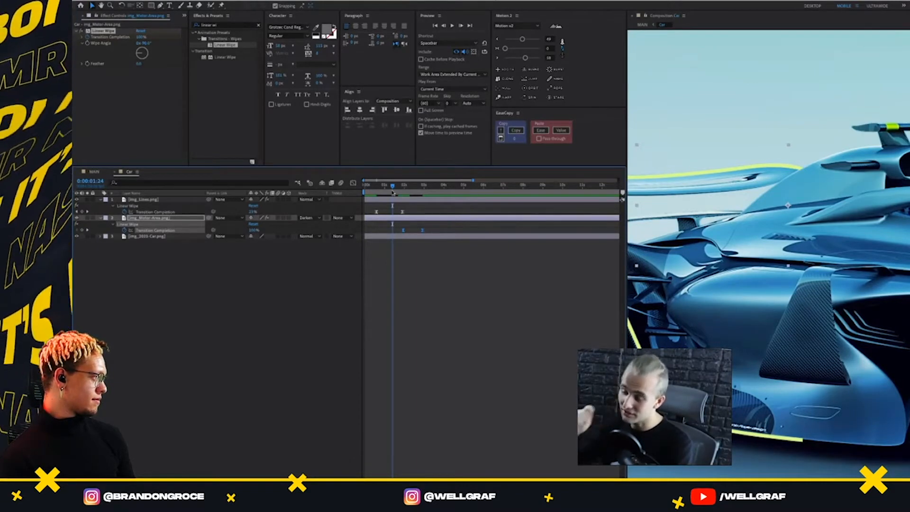
drag(400, 184, 377, 196)
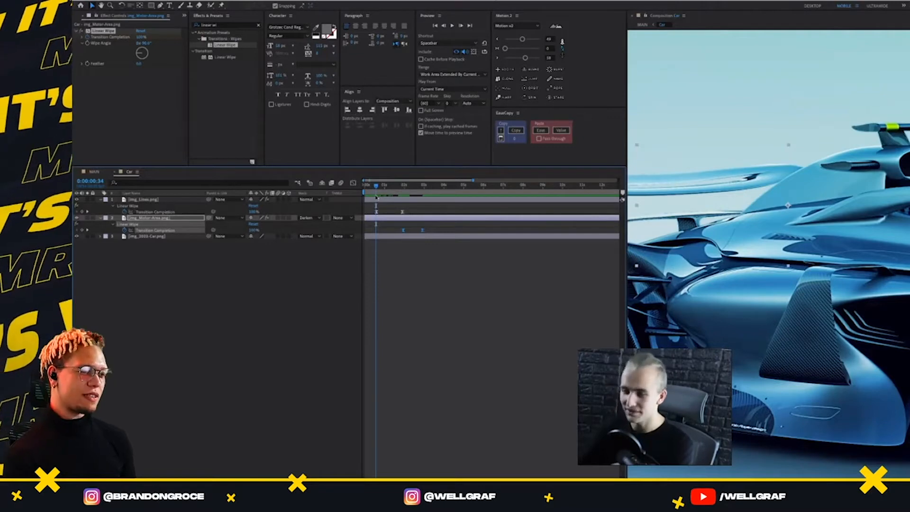
drag(379, 192, 375, 190)
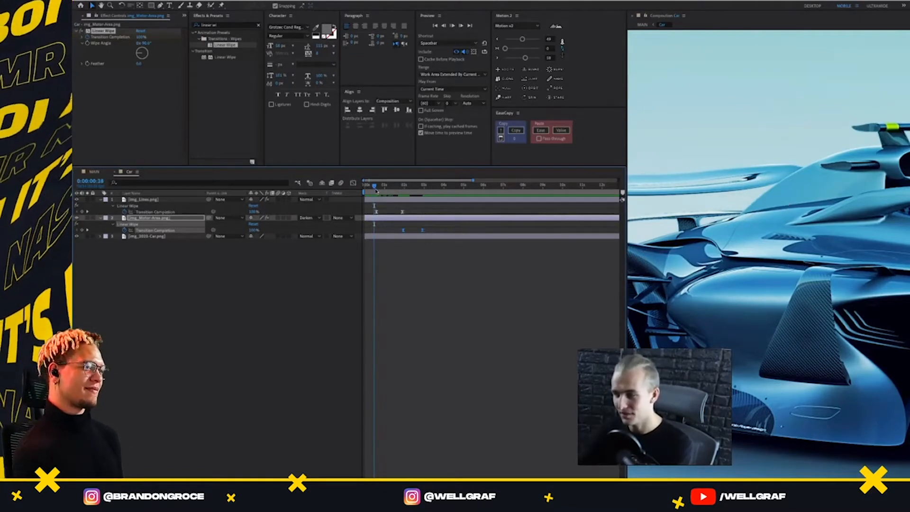
key(space)
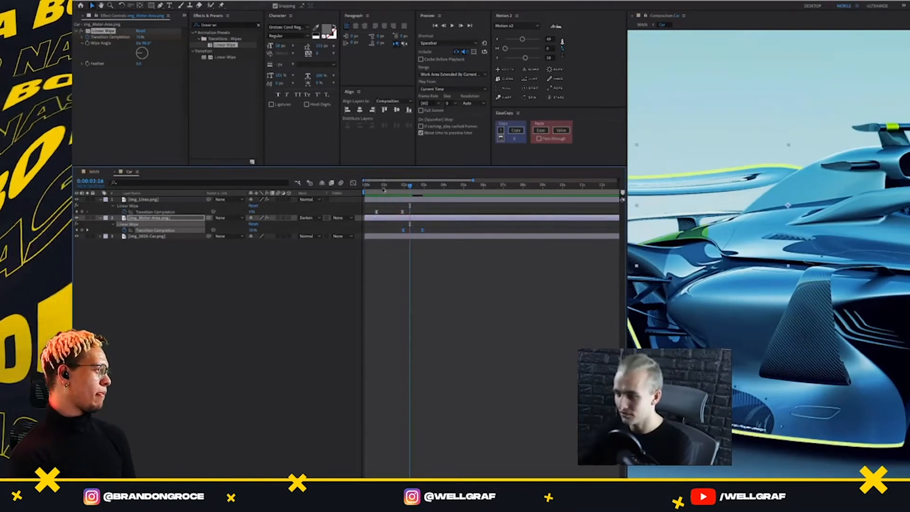
click(375, 187)
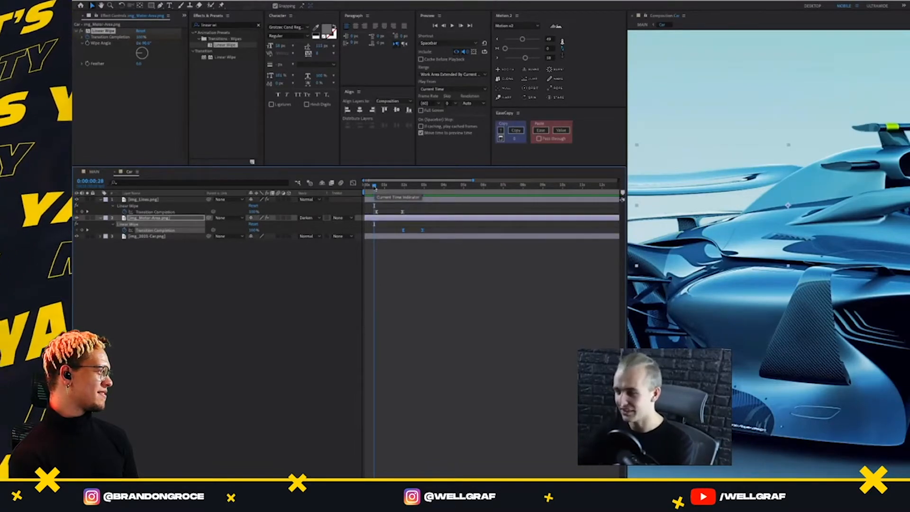
key(space)
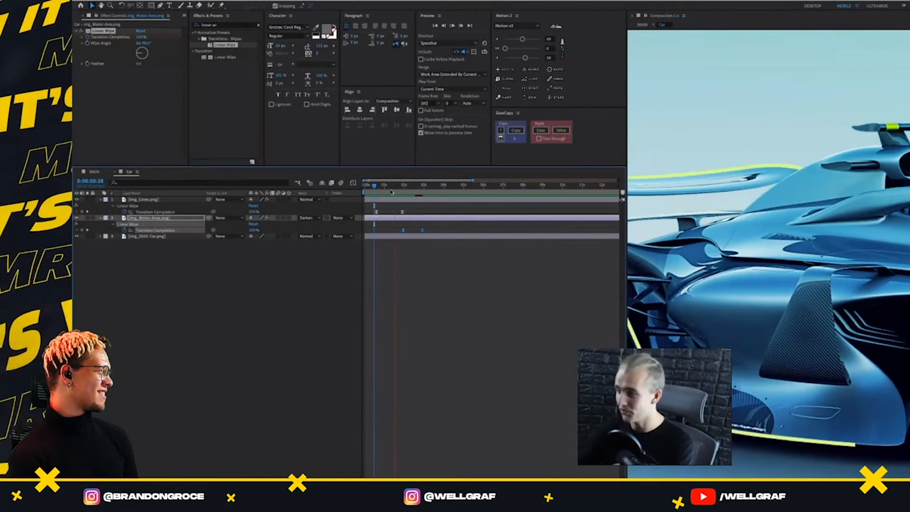
Check the timing in MAIN, move the last img_Motor-Area.png Transition Completion keyframe to just before four seconds, and replay the Car composition
click(85, 173)
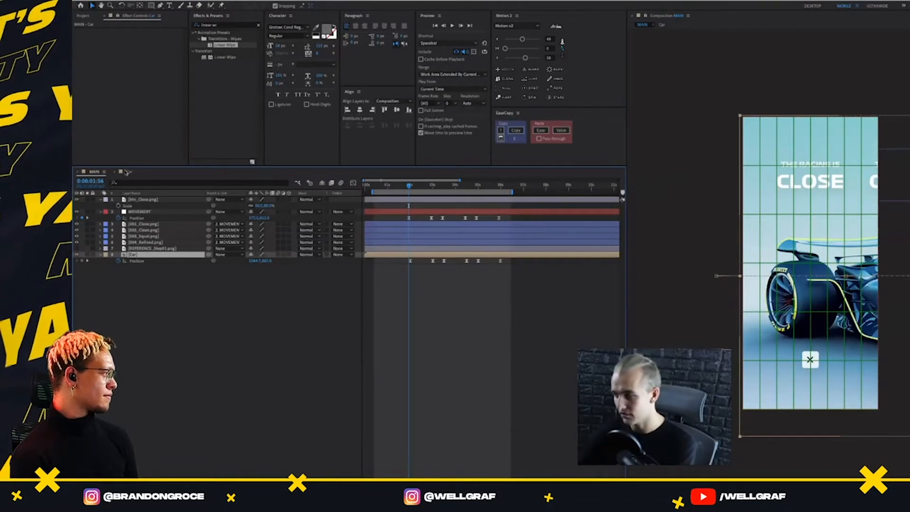
click(126, 171)
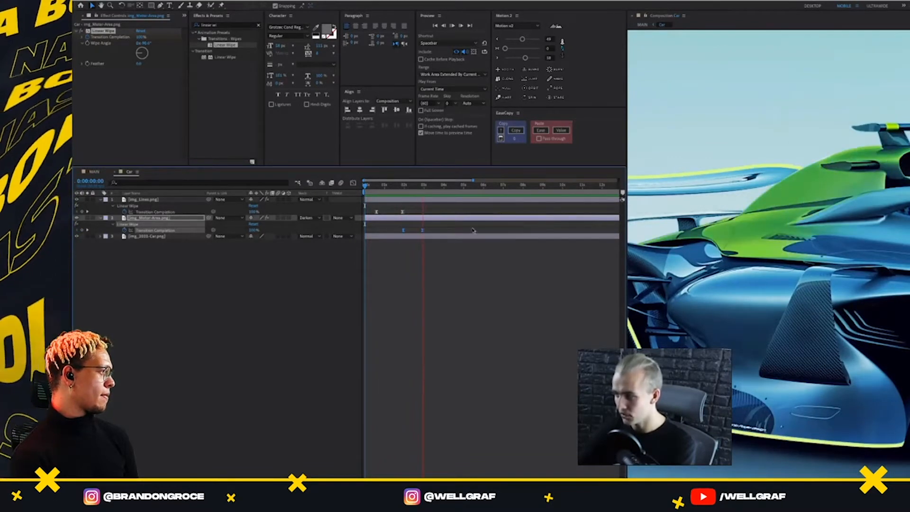
key(space)
click(434, 229)
click(421, 230)
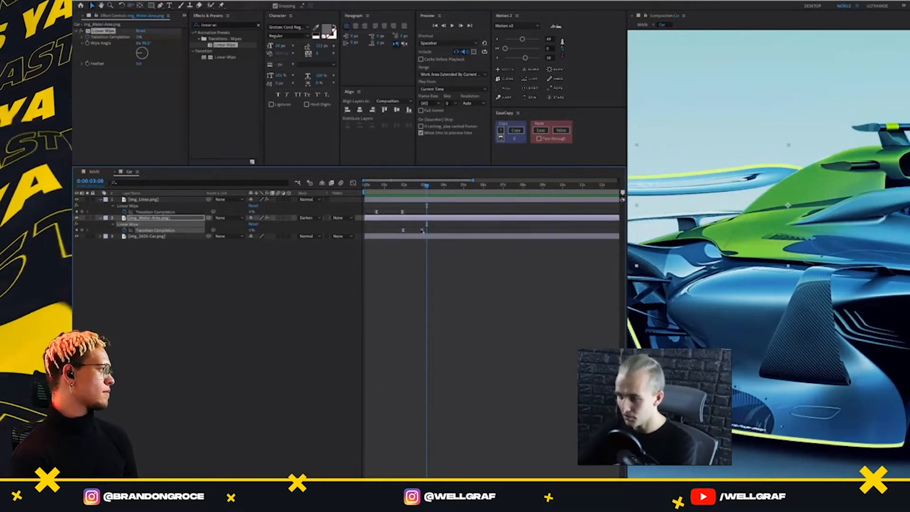
drag(421, 230, 439, 230)
key(Home)
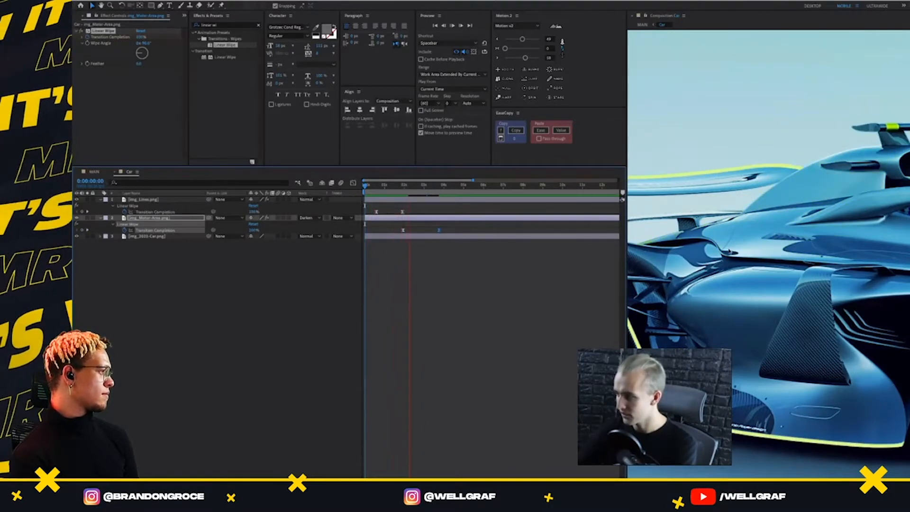
key(space)
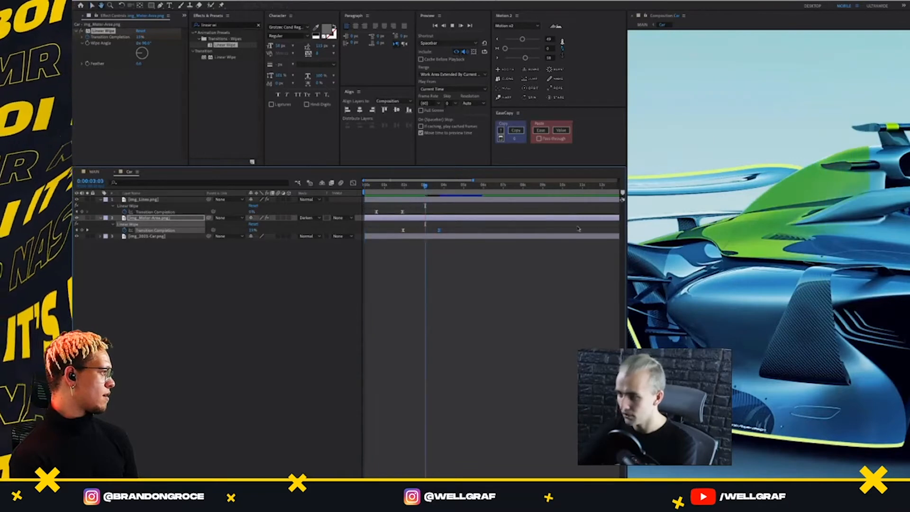
Set the Linear Wipe Feather on the img_Motor-Area.png layer to 173 and preview the Car composition from the start
click(166, 217)
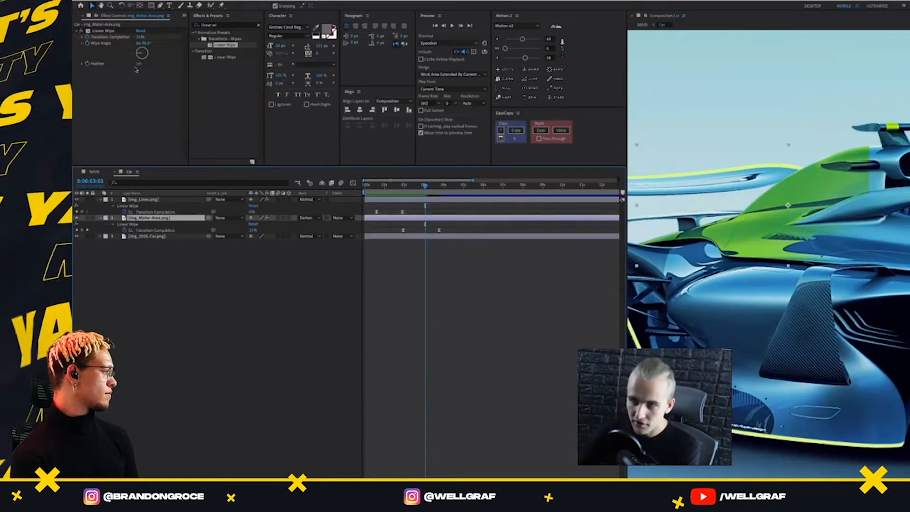
drag(138, 64, 383, 164)
click(365, 185)
key(space)
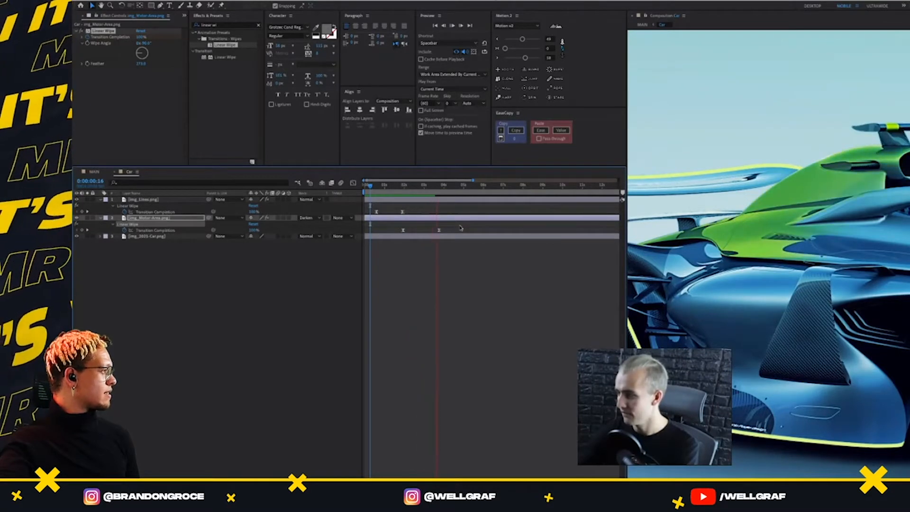
drag(404, 189, 396, 188)
key(space)
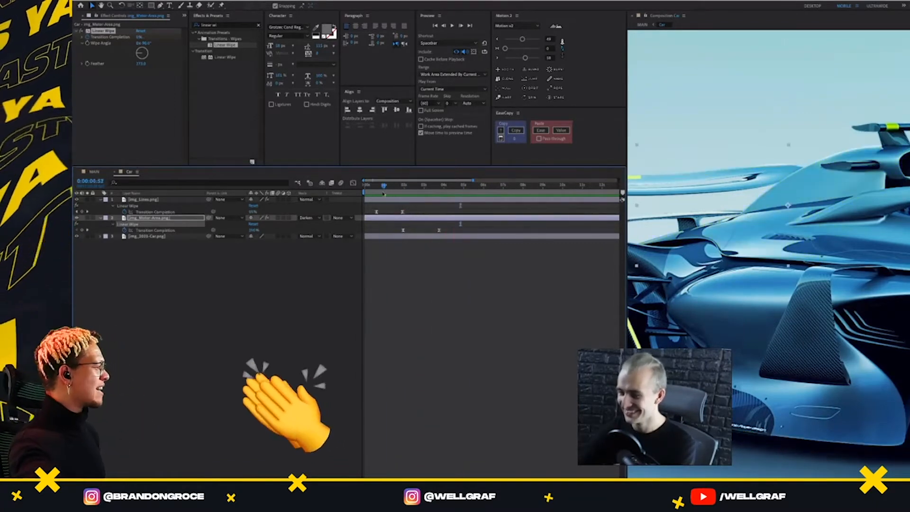
key(space)
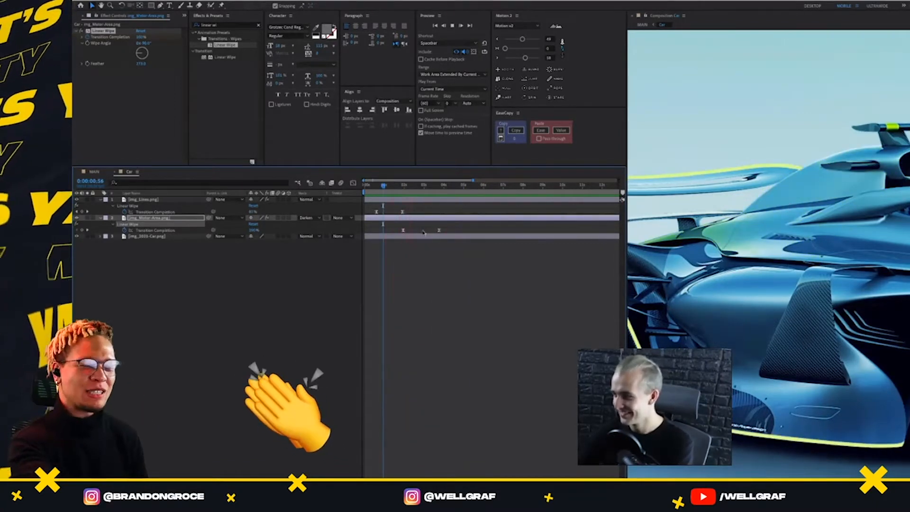
Move the last img_Motor-Area.png Transition Completion keyframe earlier, to about 0:00:03:13
click(433, 232)
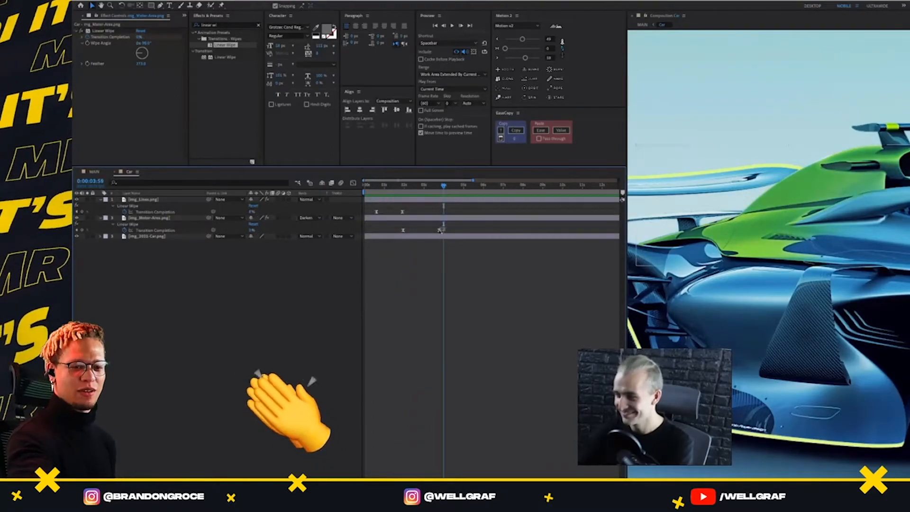
click(439, 230)
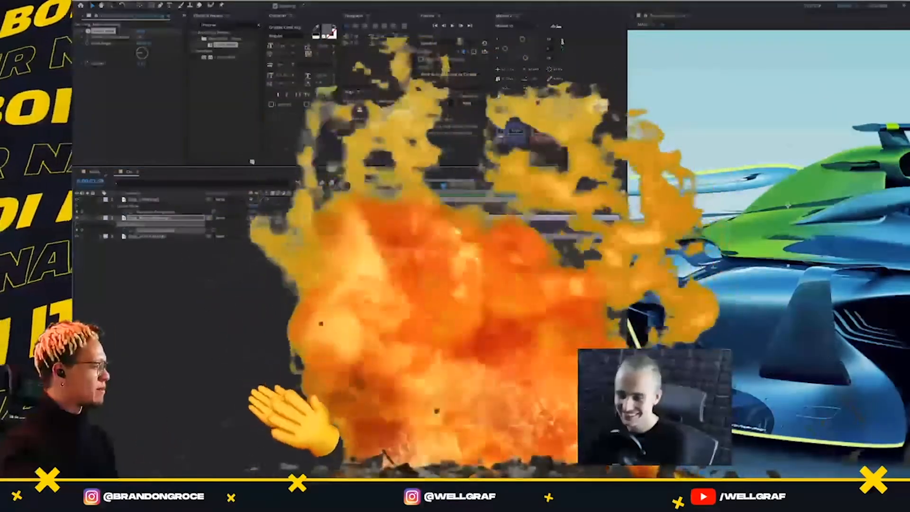
drag(439, 231, 428, 231)
key(j)
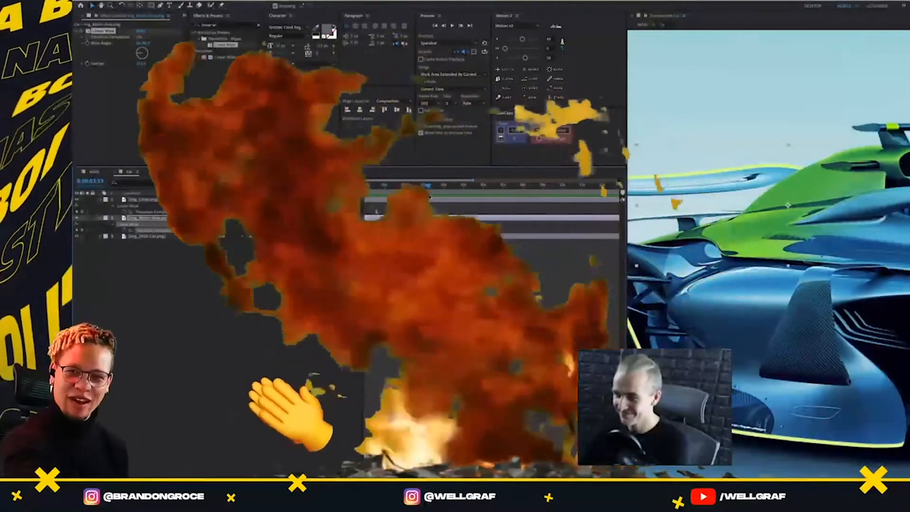
Preview the MAIN composition around the CLEAN screen and again from near the start to check the wipe timing
click(94, 171)
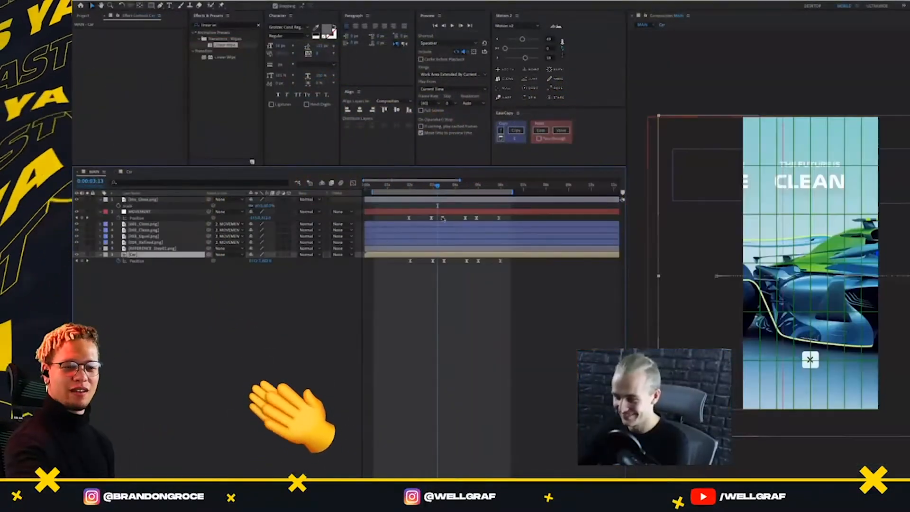
click(428, 187)
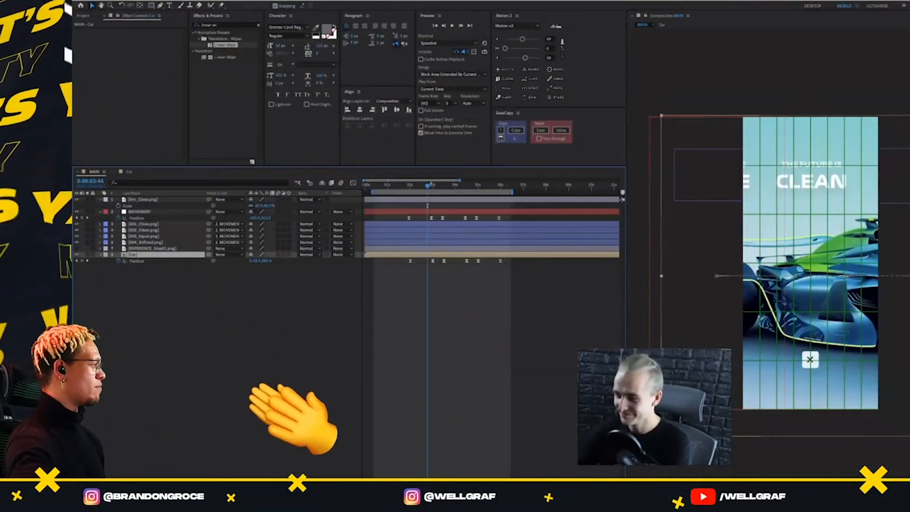
key(space)
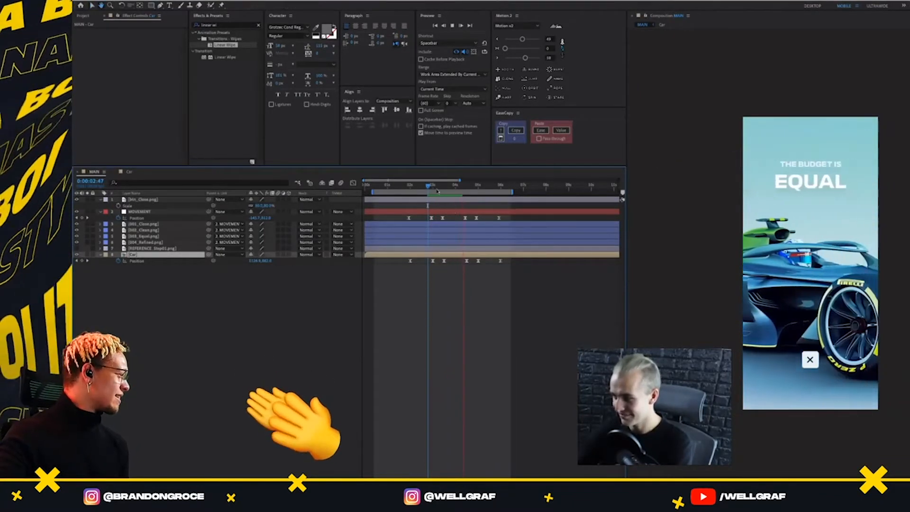
key(space)
drag(455, 186, 377, 186)
key(space)
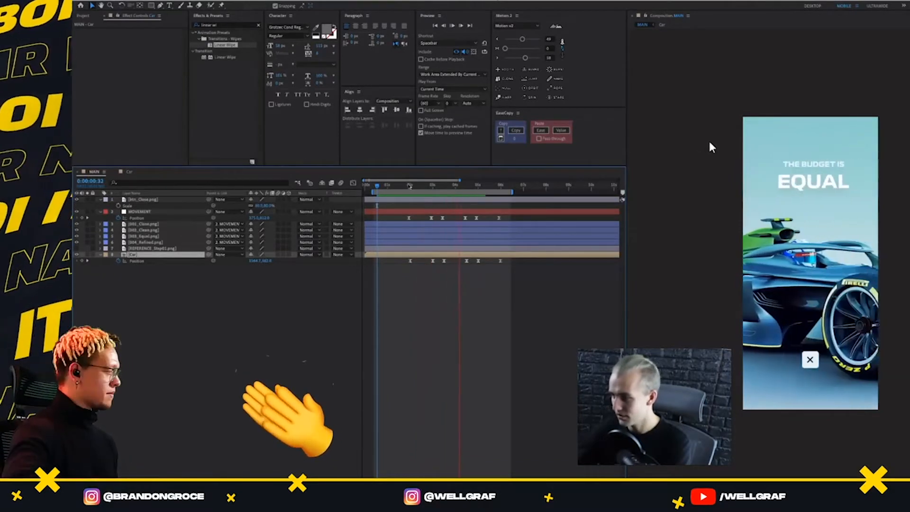
key(space)
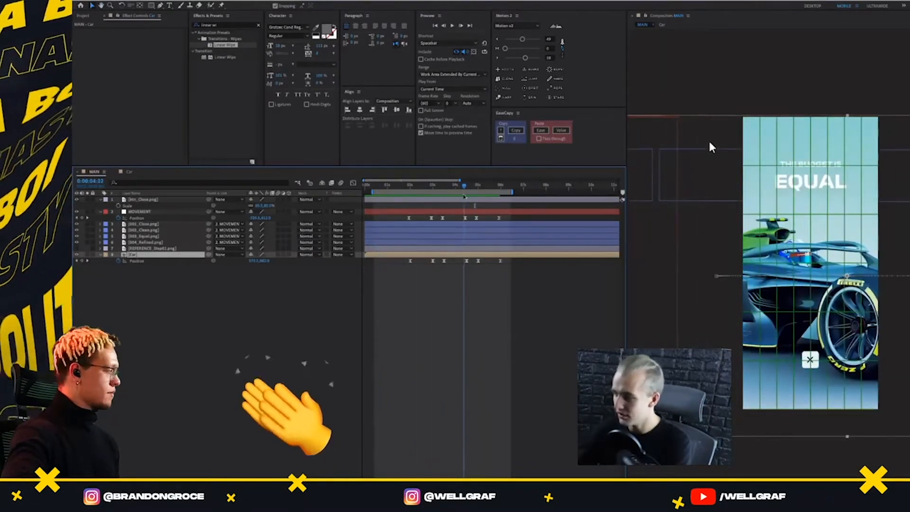
Switch to the Sketch design file and locate the dollar-bill graphics on the EQUAL screen of the ANIMATION FLOW
click(84, 18)
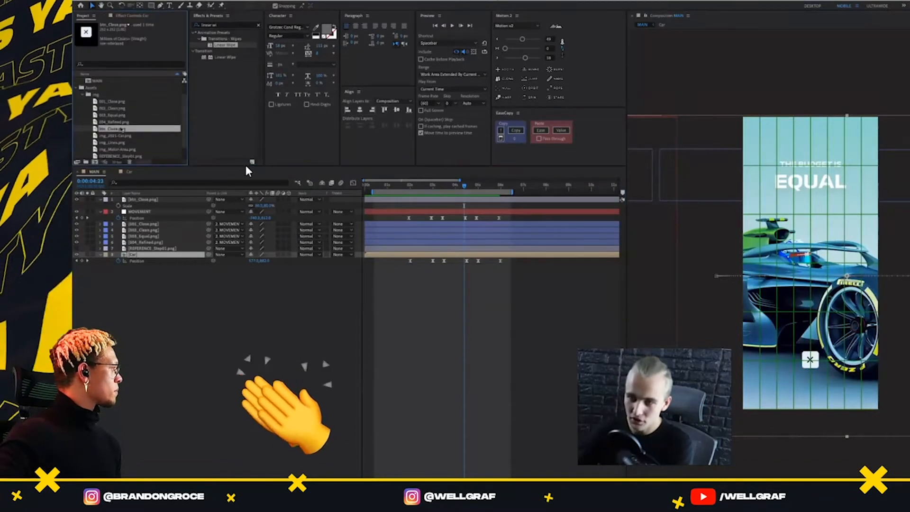
key(super+Tab)
key(super+Tab)
key(super+Tab)
key(super+Tab)
key(super+Tab)
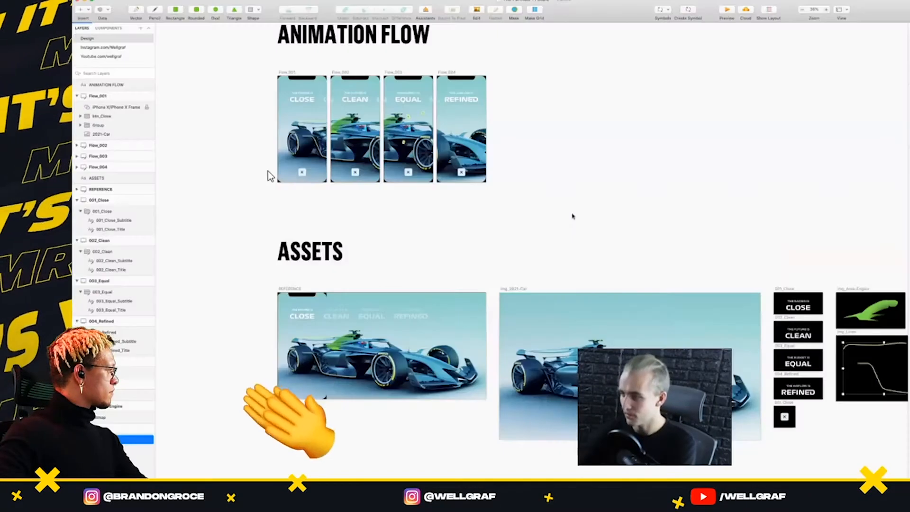
click(574, 216)
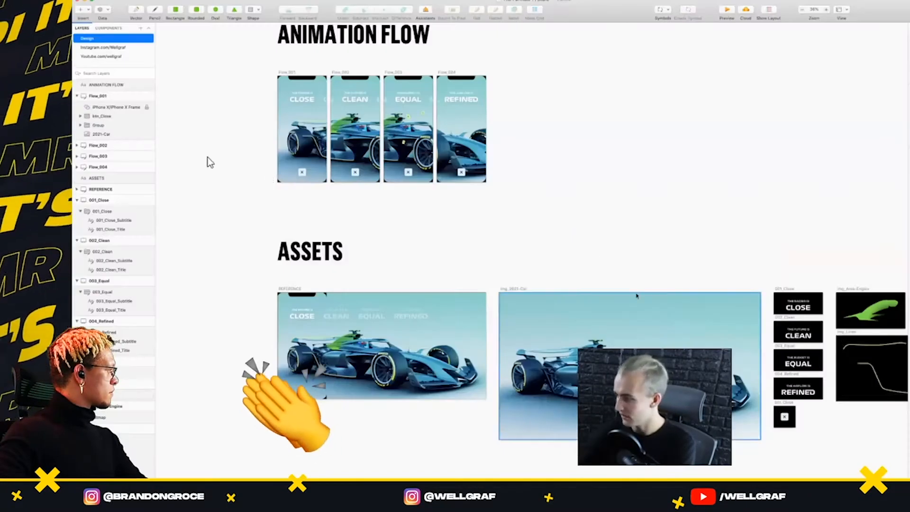
scroll(637, 297, down, 1)
scroll(637, 297, left, 2)
scroll(636, 297, up, 1)
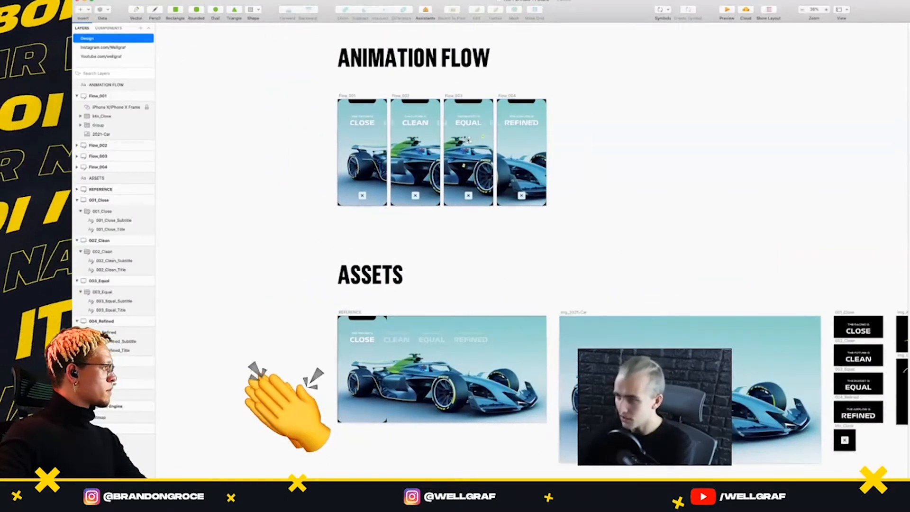
Duplicate an img_Money bill from the EQUAL screen onto the empty canvas beside the REFINED screen and straighten it
click(469, 141)
scroll(469, 141, up, 5)
drag(472, 143, 854, 140)
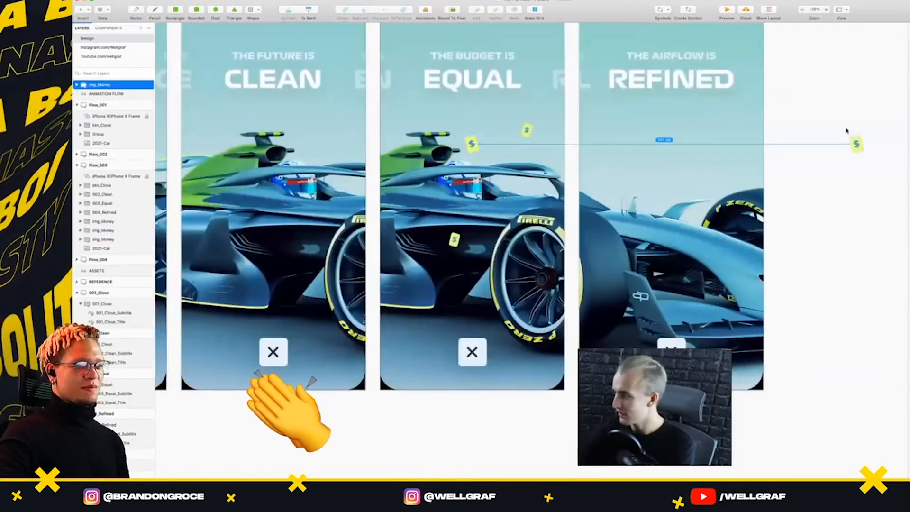
scroll(834, 132, up, 5)
scroll(821, 149, right, 5)
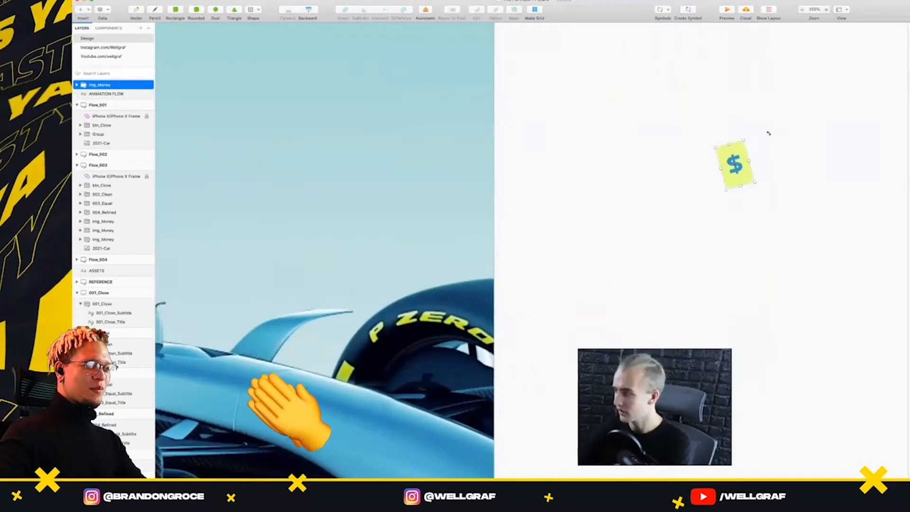
drag(768, 134, 773, 144)
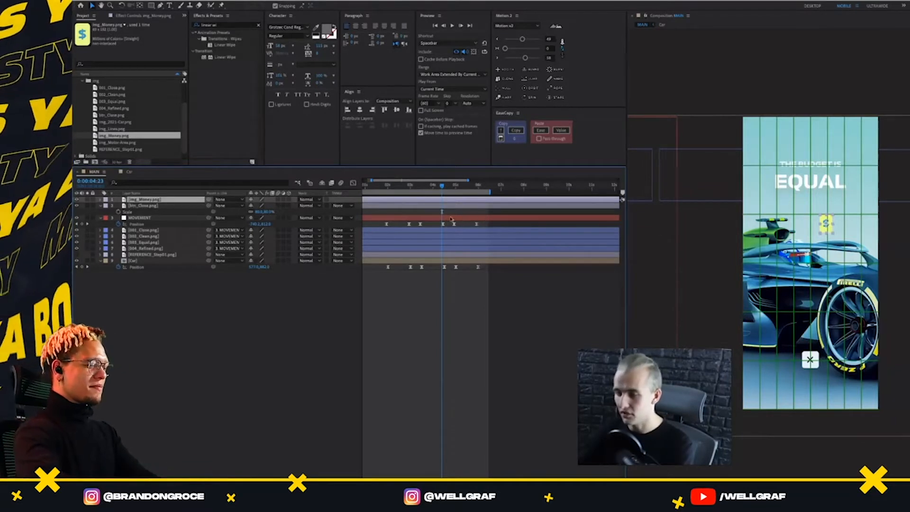
Give img_Money.png two Position keyframes one second apart in MAIN and move them to 0:00:10:16 and 0:00:11:16
key(p)
click(135, 206)
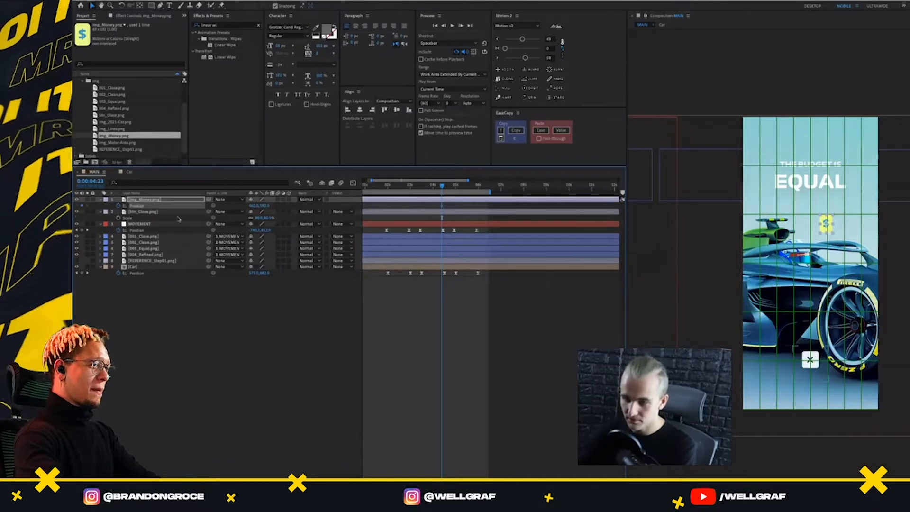
key(space)
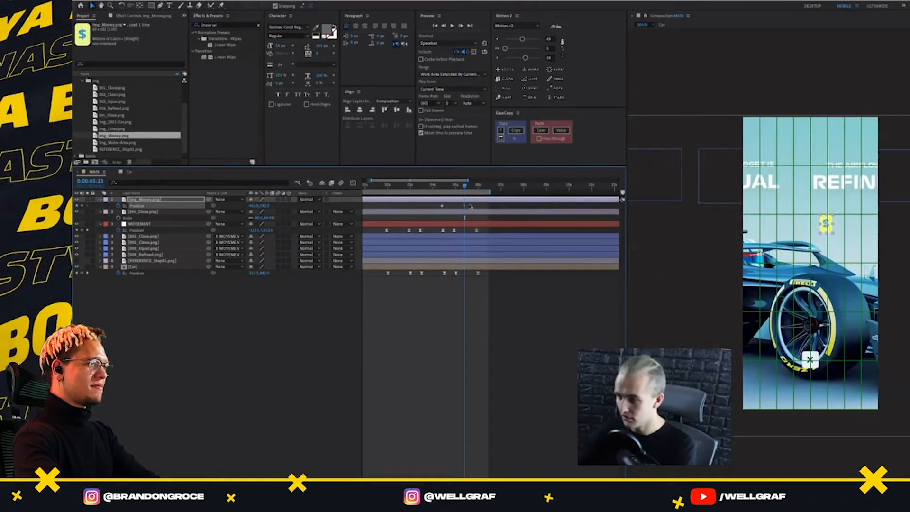
drag(556, 209, 619, 202)
drag(587, 186, 557, 217)
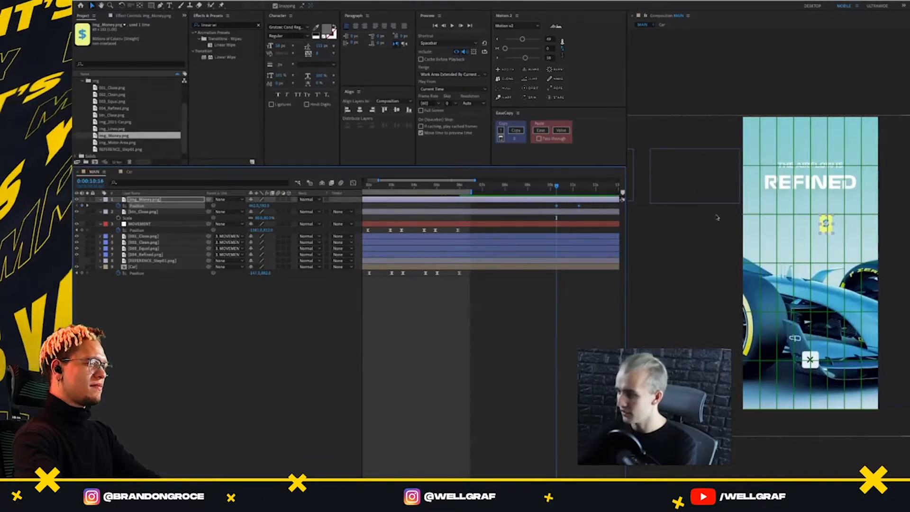
Hide the grid in the MAIN composition viewer
scroll(811, 196, up, 1)
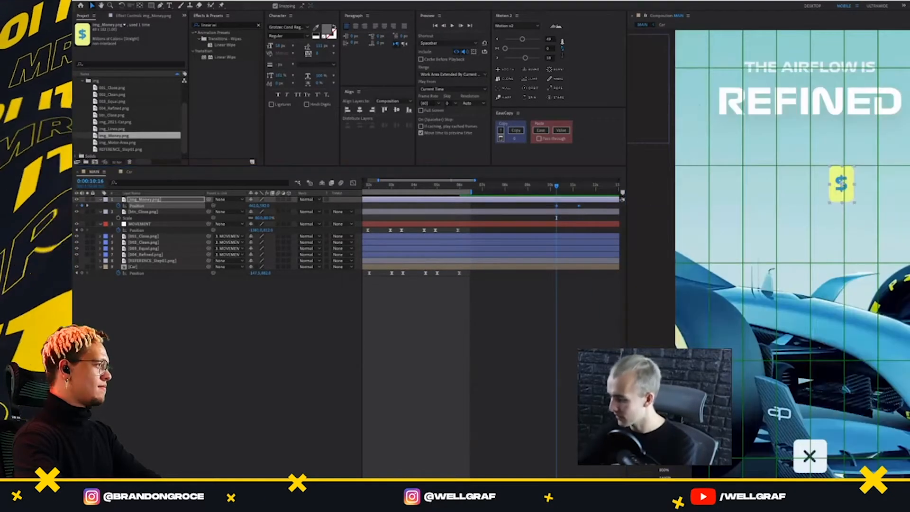
click(758, 485)
click(707, 484)
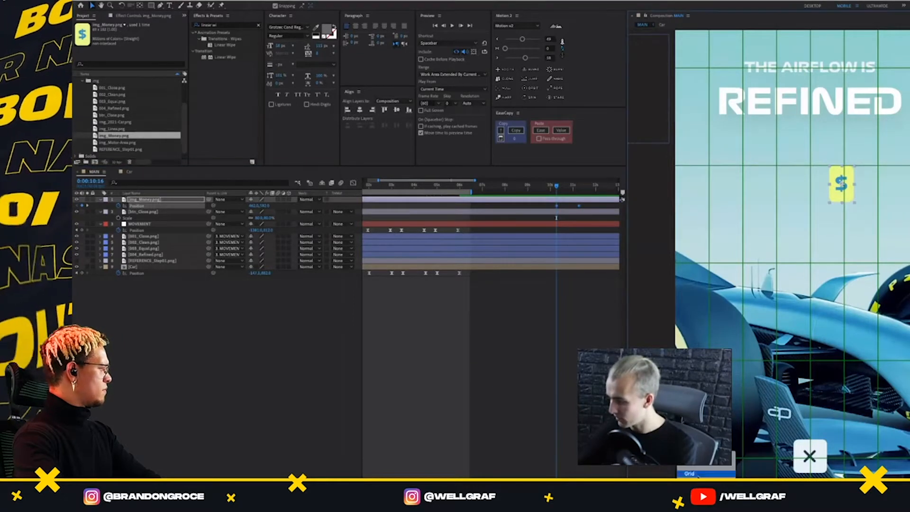
click(741, 368)
key(ctrl+apostrophe)
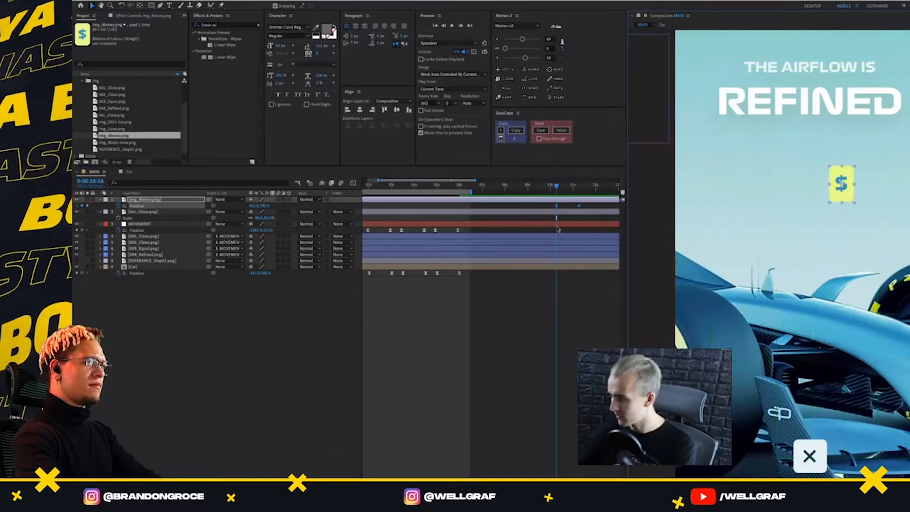
Lower img_Money.png at its first Position keyframe, 0:00:10:16, to 462, 722
click(569, 188)
key(j)
click(567, 216)
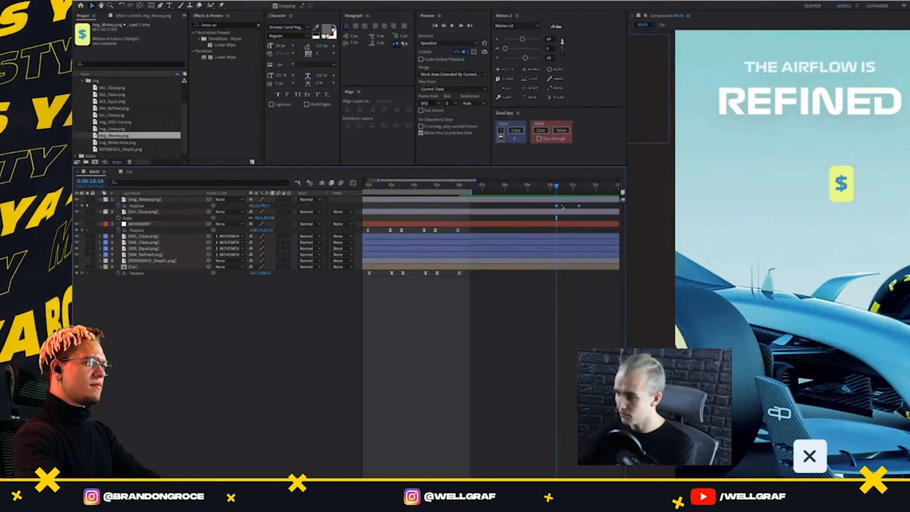
click(558, 206)
key(shift+Down)
key(shift+Down)
key(shift+Down)
key(shift+Down)
key(shift+Down)
key(shift+Down)
key(shift+Down)
key(shift+Down)
key(shift+Down)
key(shift+Down)
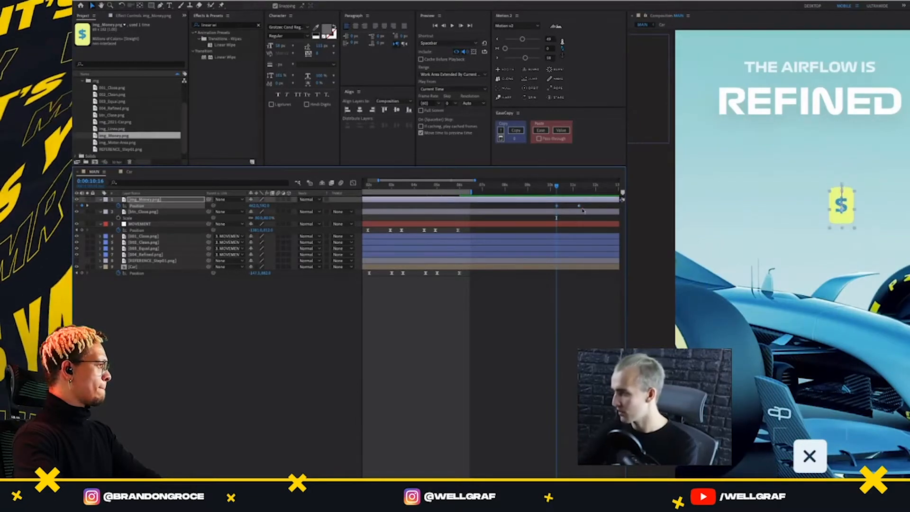
key(shift+Down)
key(shift+Down)
key(shift+Down)
click(588, 207)
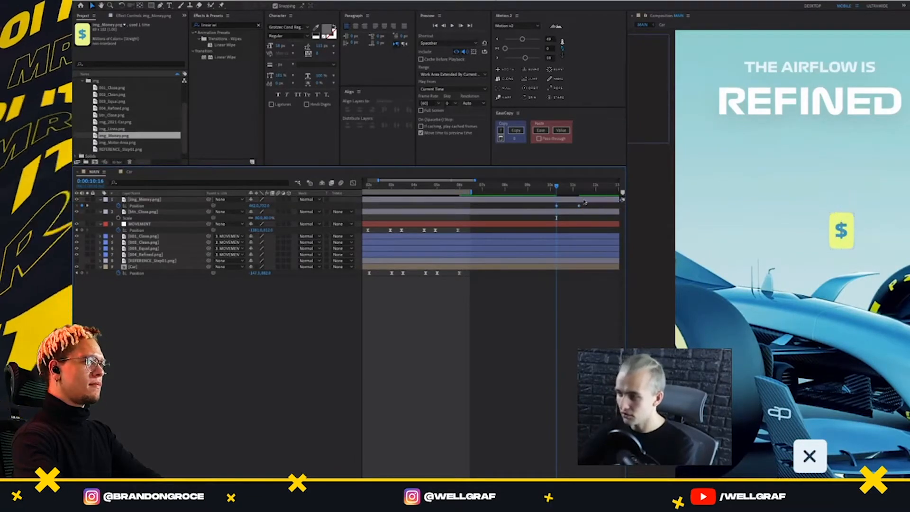
Turn img_Money.png into a 3D layer
click(585, 200)
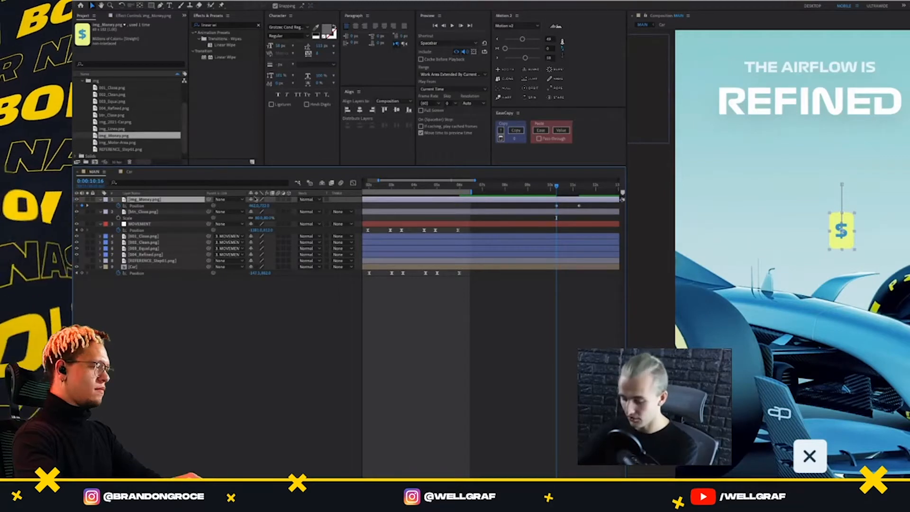
click(290, 199)
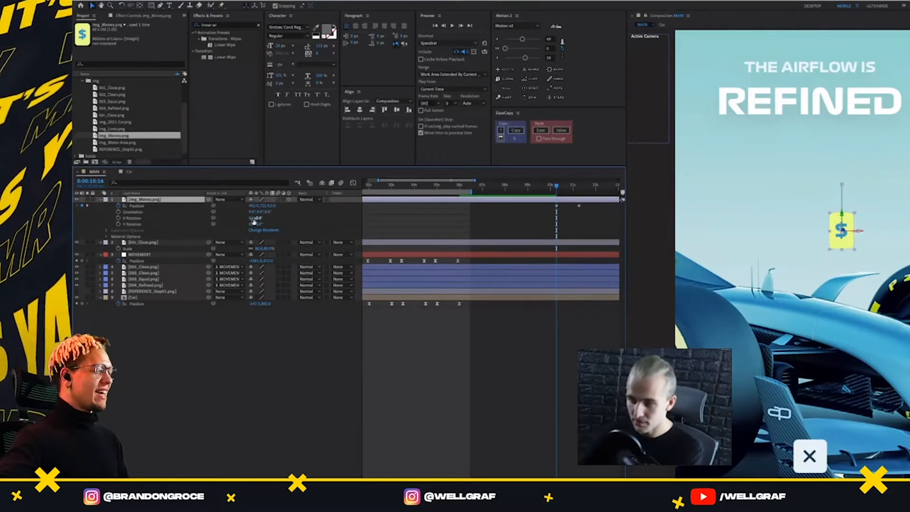
Try rotating img_Money.png about its X axis and its Y axis, undoing each test rotation
drag(256, 219, 301, 218)
key(ctrl+z)
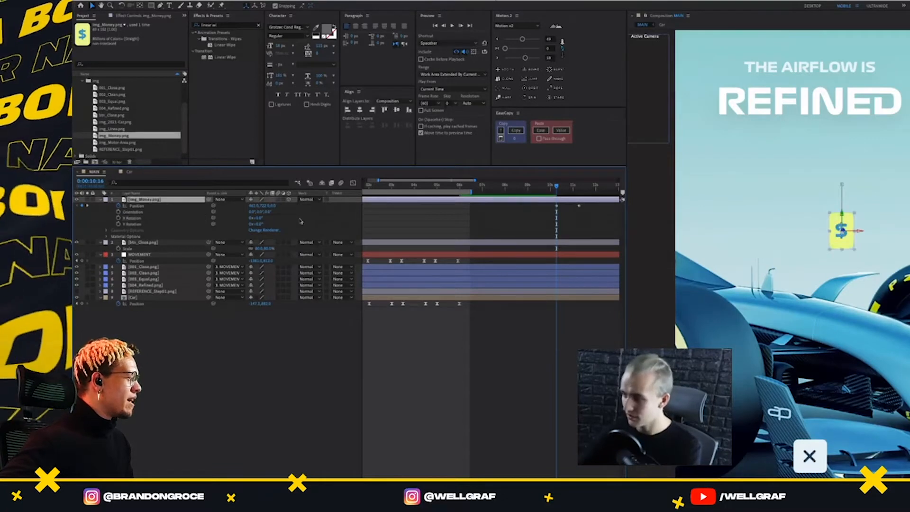
drag(258, 224, 278, 225)
key(ctrl+z)
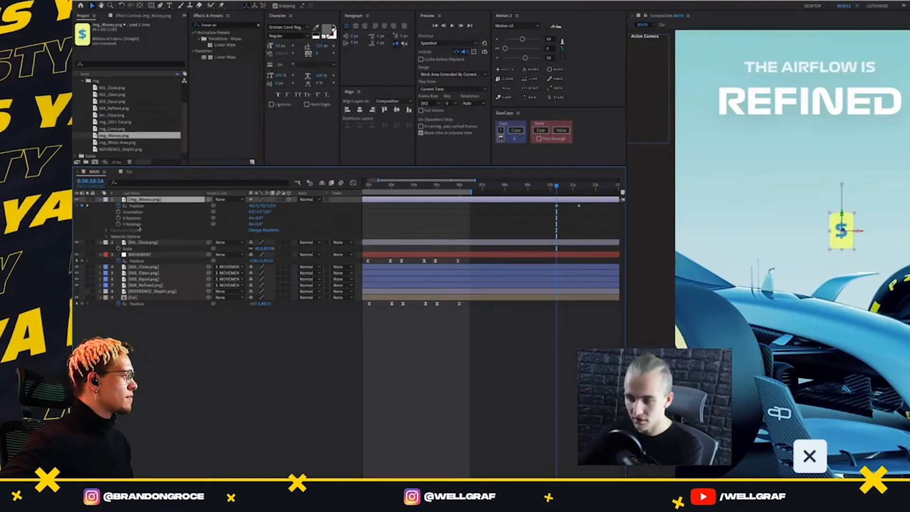
Keyframe the Y Rotation of img_Money.png at 0:00:10:16 and set it to 1x+0.0° at 0:00:11:16
click(119, 225)
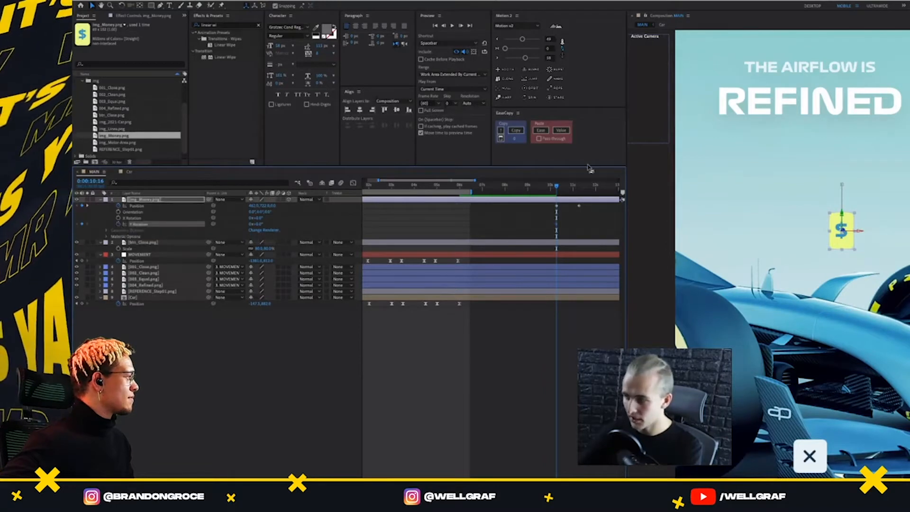
key(k)
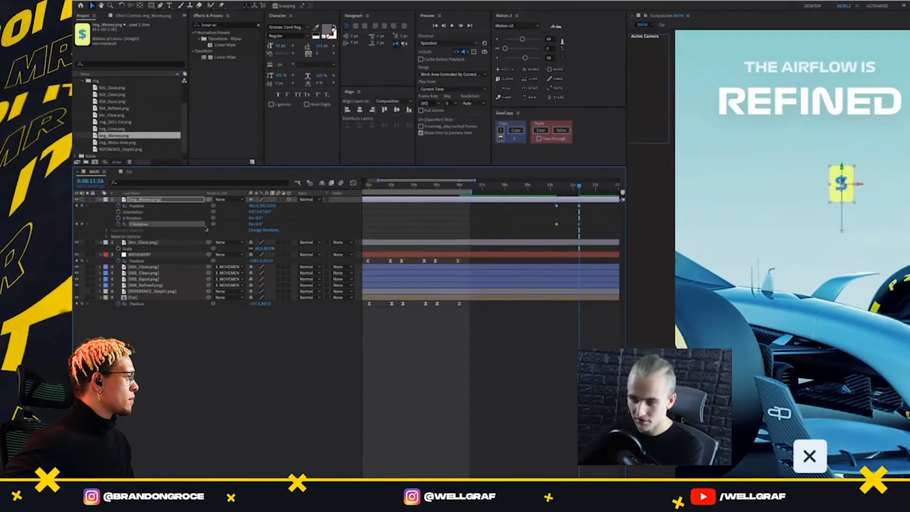
click(250, 224)
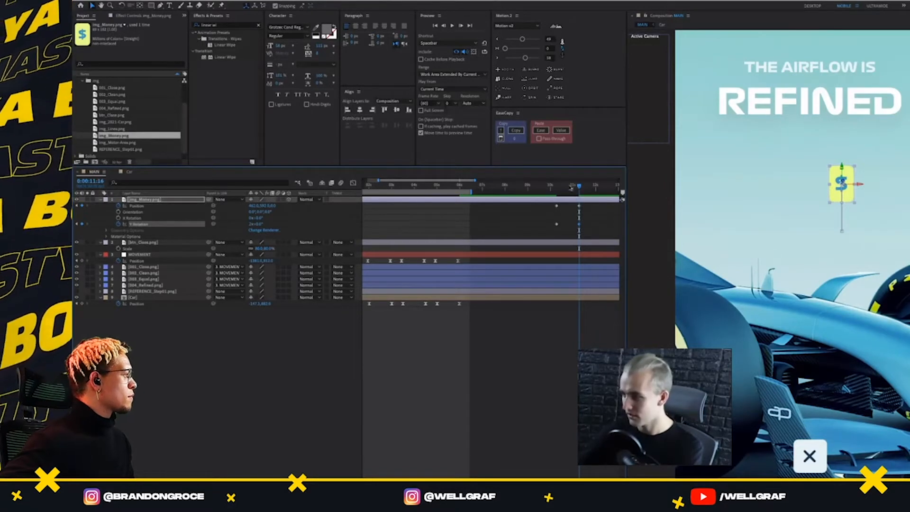
Limit the work area to the stretch around img_Money.png's keyframes and preview the spinning rise
drag(572, 188, 545, 197)
key(b)
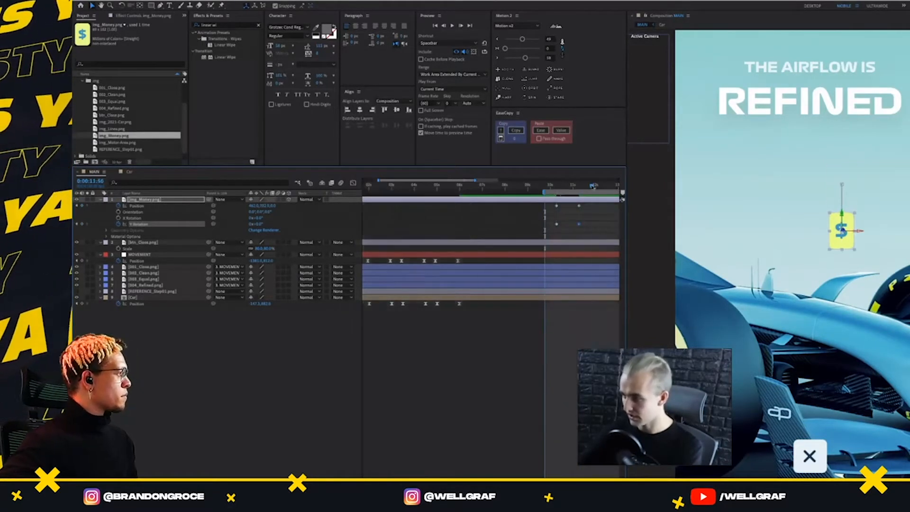
click(592, 189)
key(n)
click(549, 189)
key(space)
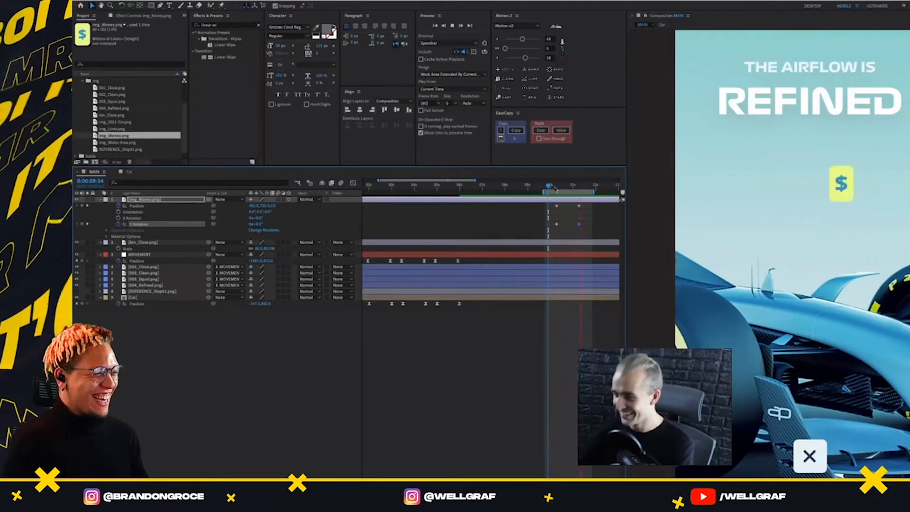
key(space)
key(space)
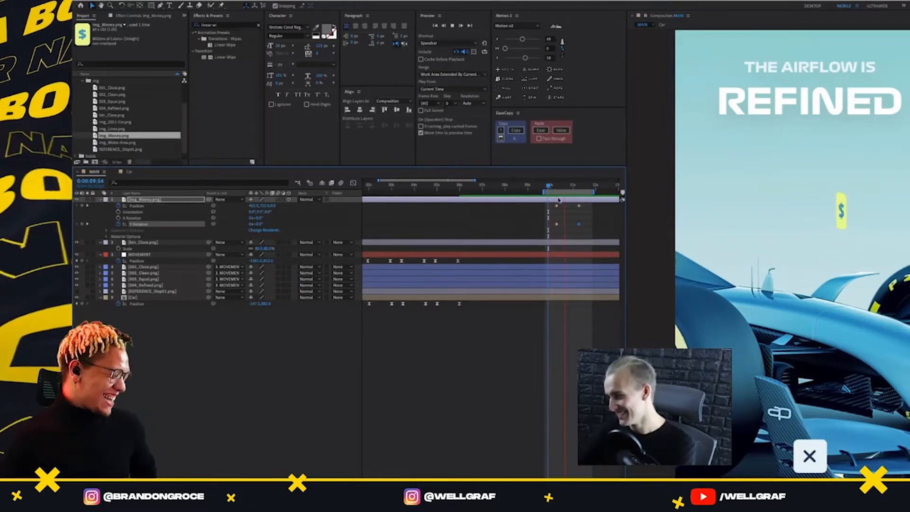
key(space)
Ease the Position and Y Rotation keyframes of img_Money.png with Motion 2 and preview the motion
drag(585, 204, 549, 237)
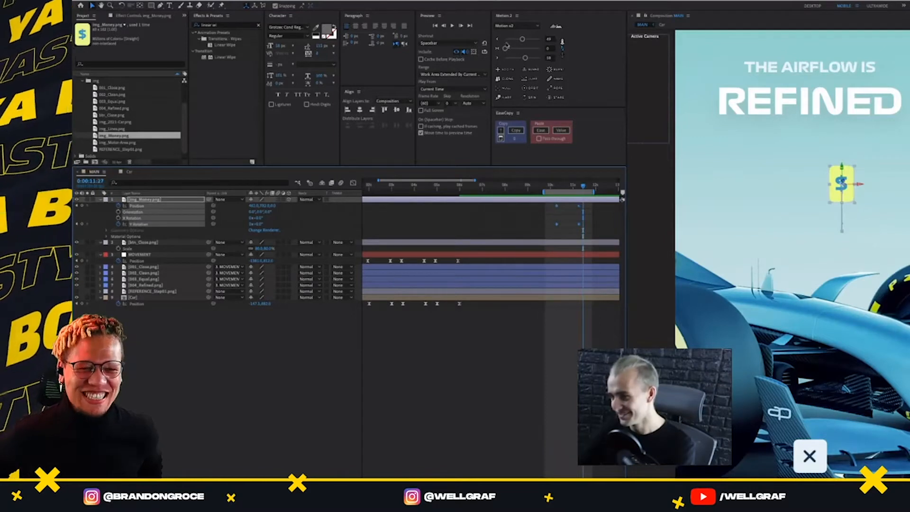
click(498, 40)
click(498, 58)
click(549, 184)
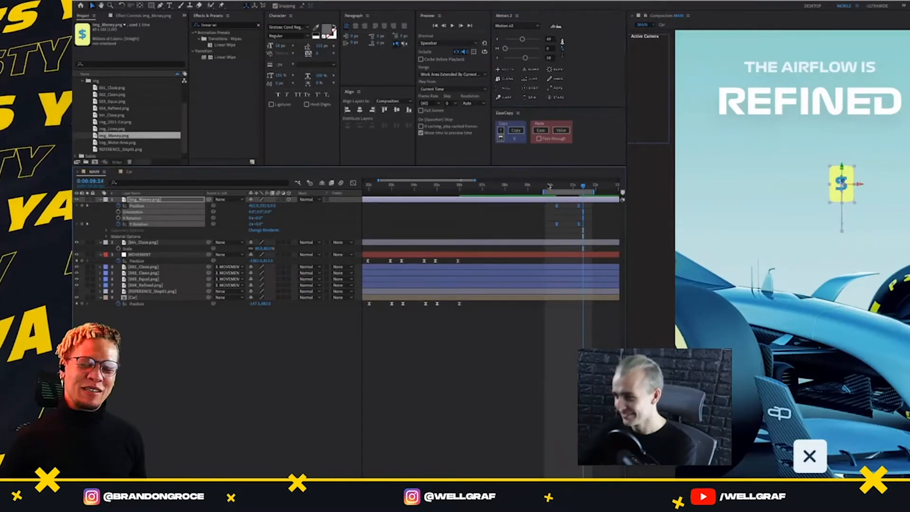
key(space)
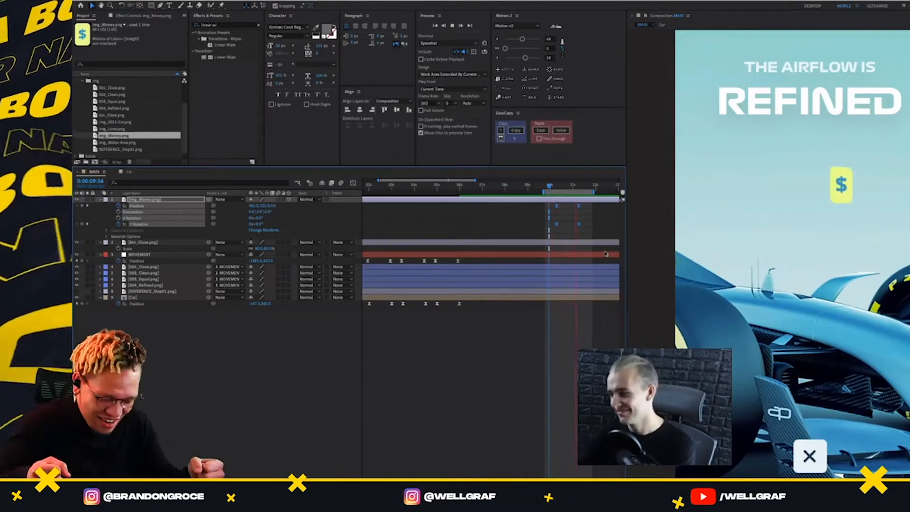
click(573, 185)
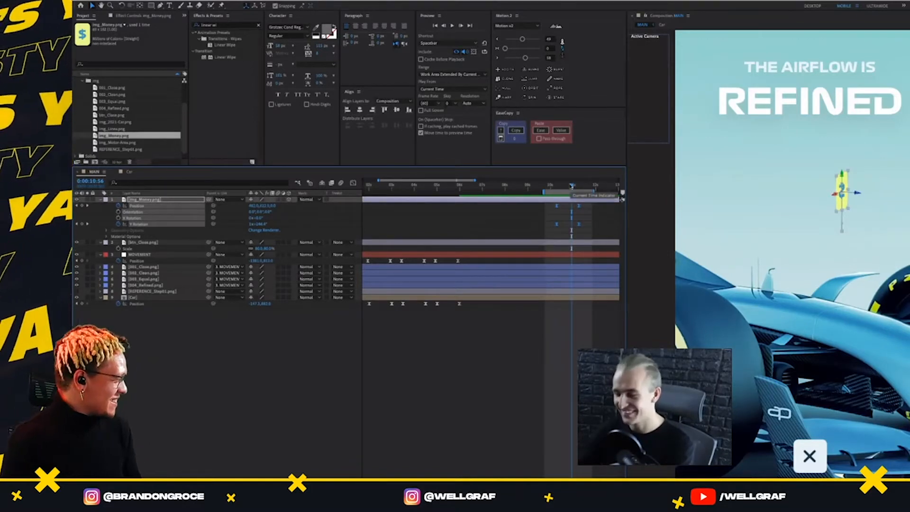
Return to the first img_Money.png keyframe at 0:00:10:16 and show only the layer's rotation properties
key(j)
key(j)
key(k)
click(572, 212)
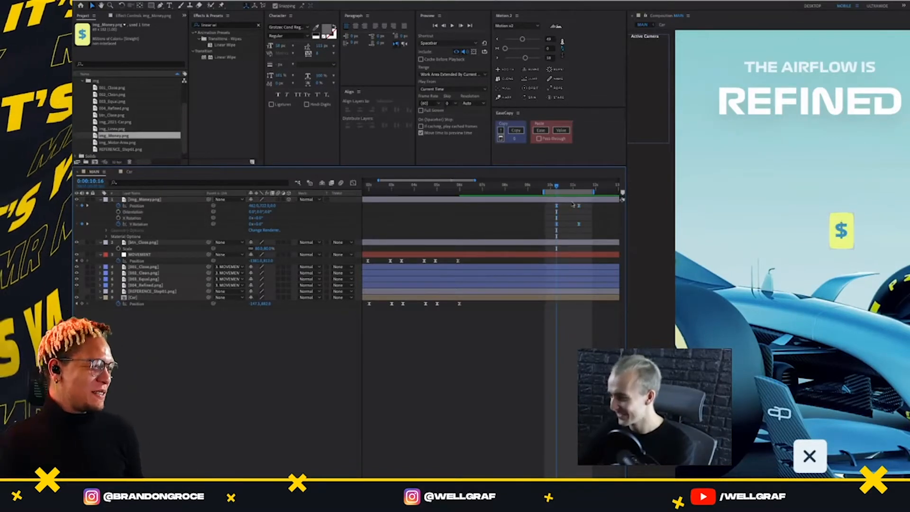
click(142, 206)
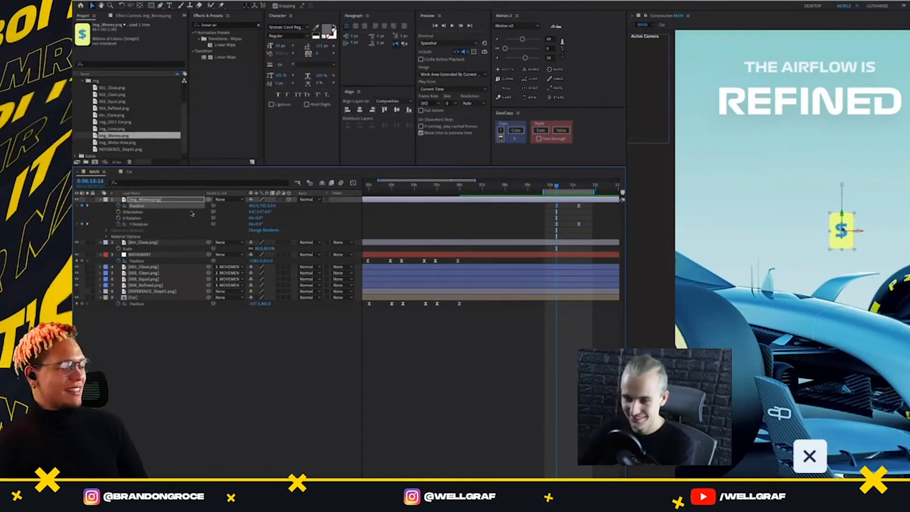
key(r)
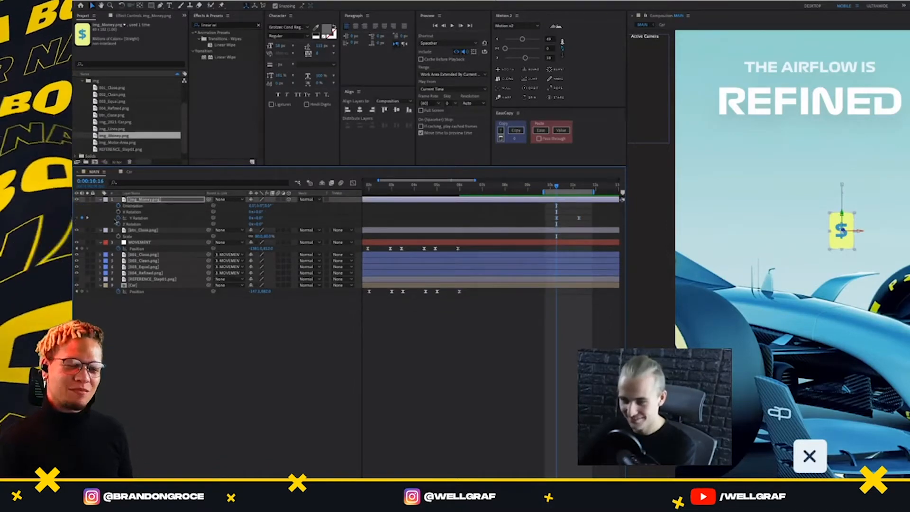
click(157, 201)
key(r)
key(r)
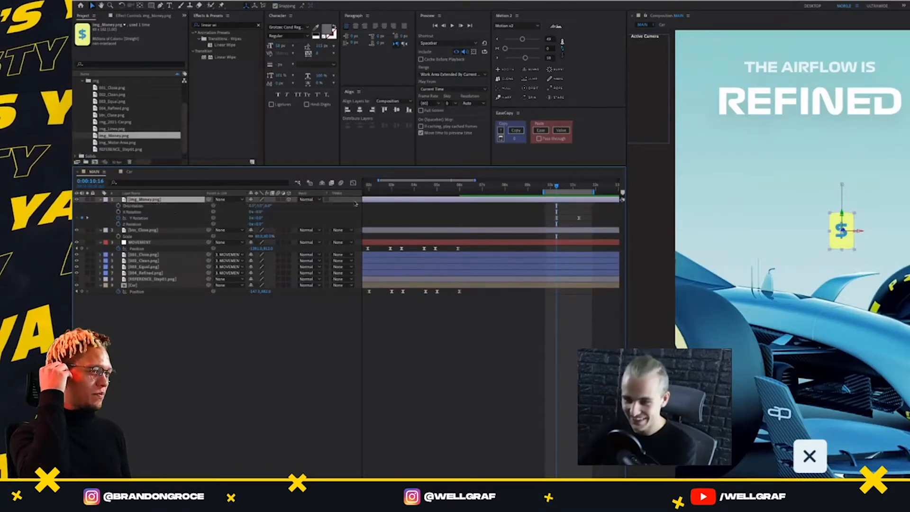
Keyframe img_Money.png's Z Rotation at 0:00:10:16 and 0:00:11:16, and shift its end position right along a curved motion path
key(space)
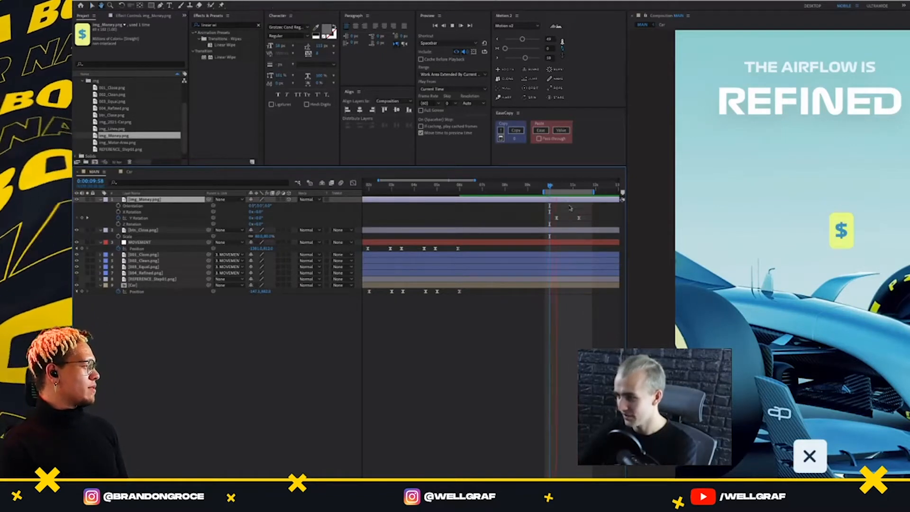
key(space)
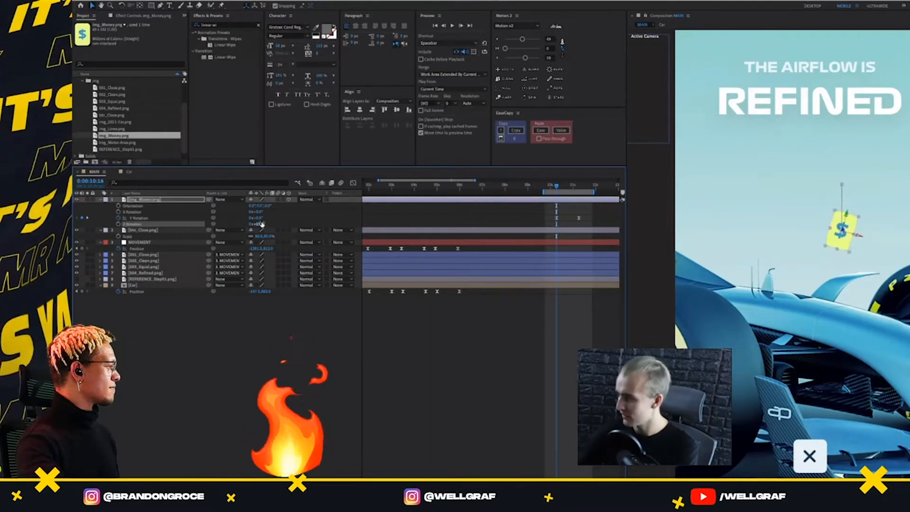
click(122, 223)
click(577, 189)
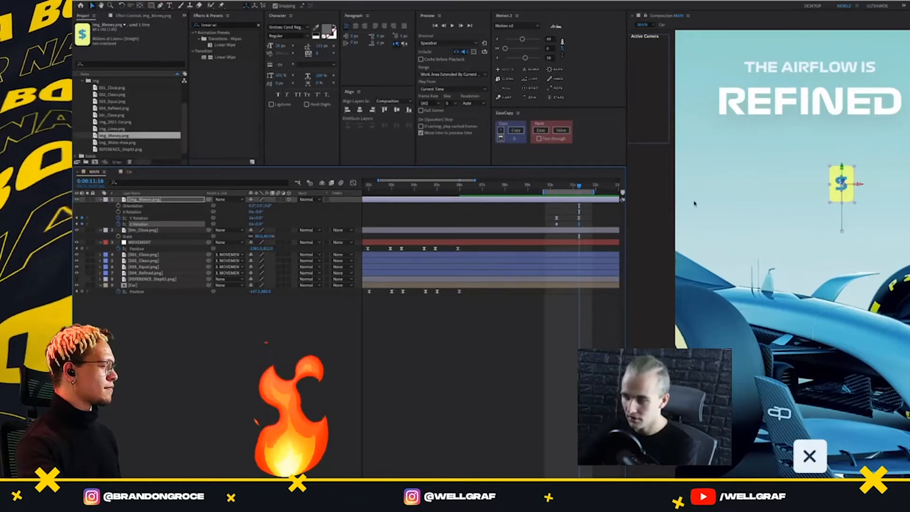
drag(834, 187, 846, 215)
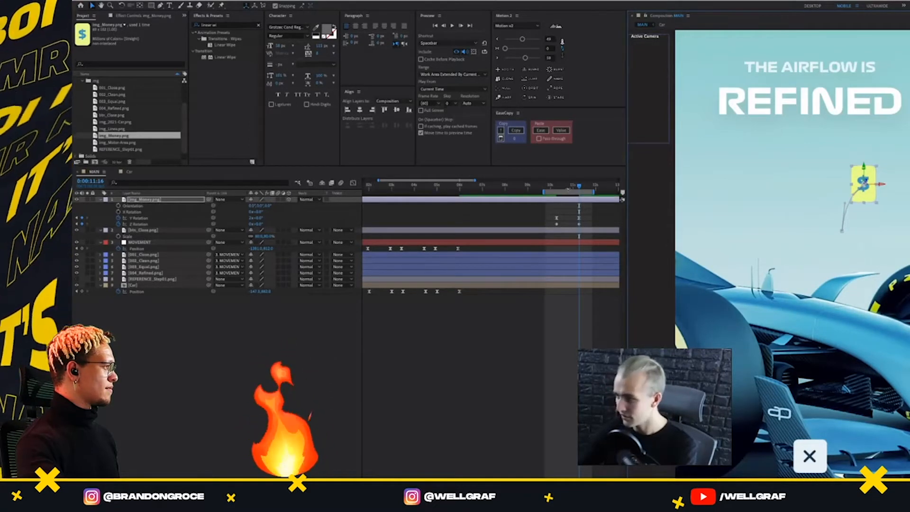
Ease both Z Rotation keyframes of img_Money.png with Motion 2 and preview the animation
drag(589, 223, 545, 231)
click(498, 58)
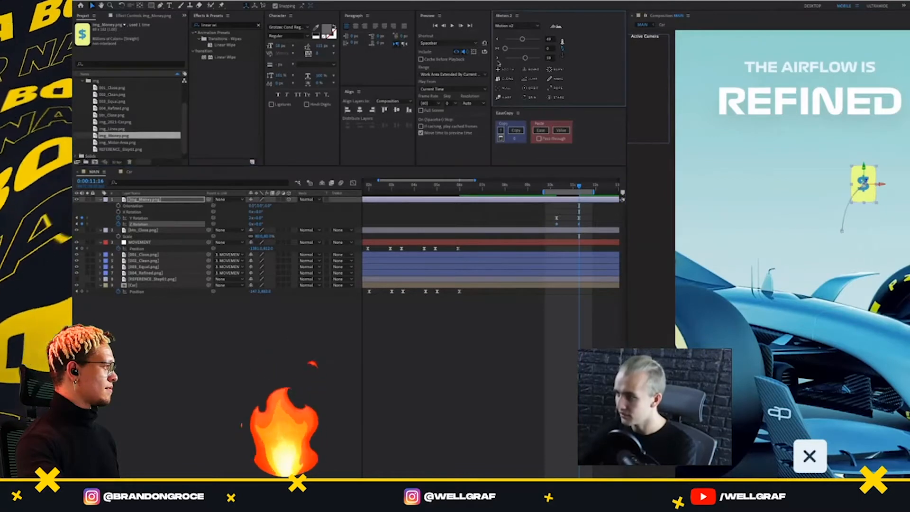
click(596, 218)
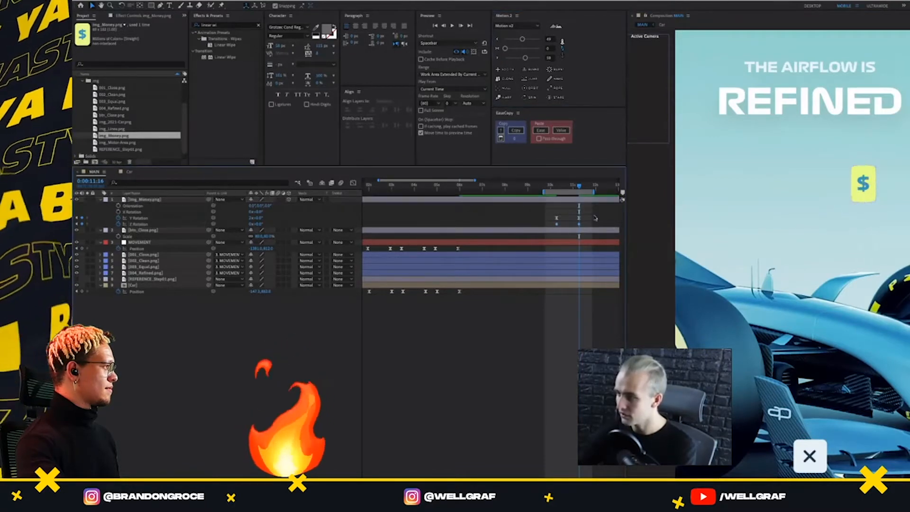
click(552, 186)
key(space)
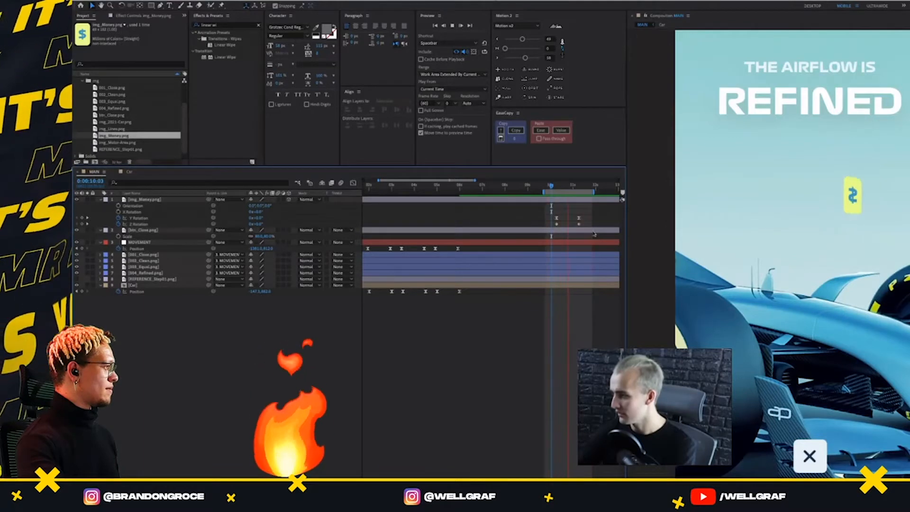
key(space)
drag(590, 223, 545, 231)
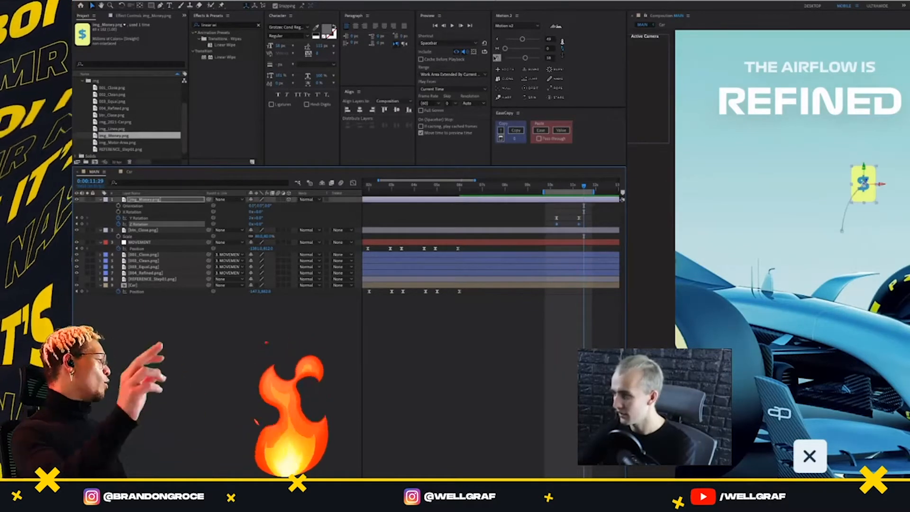
click(553, 185)
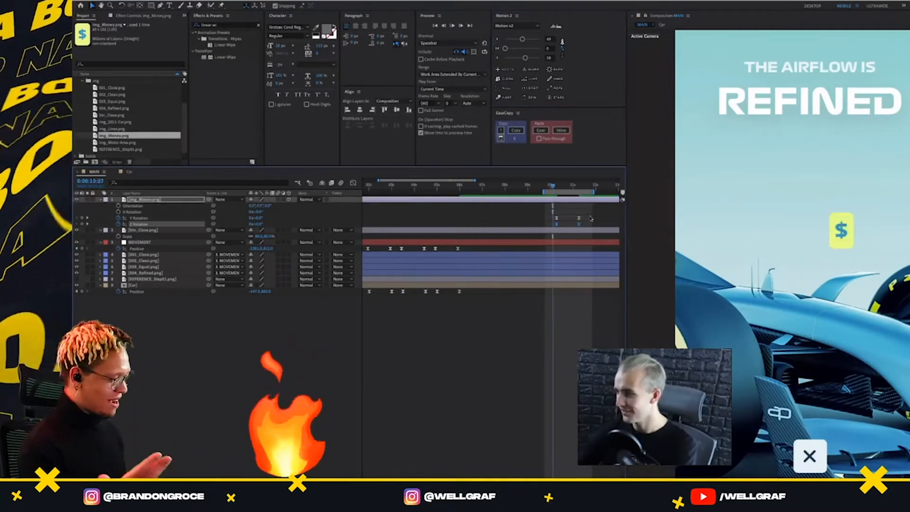
key(space)
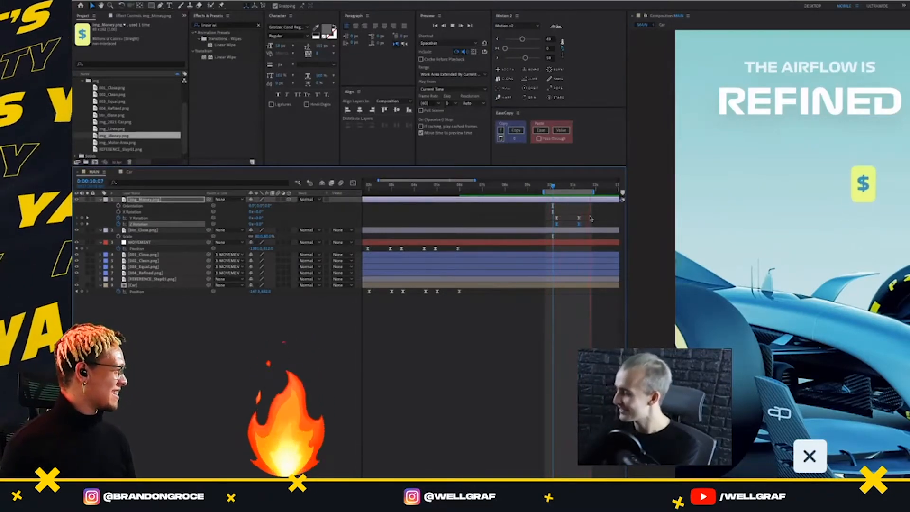
key(space)
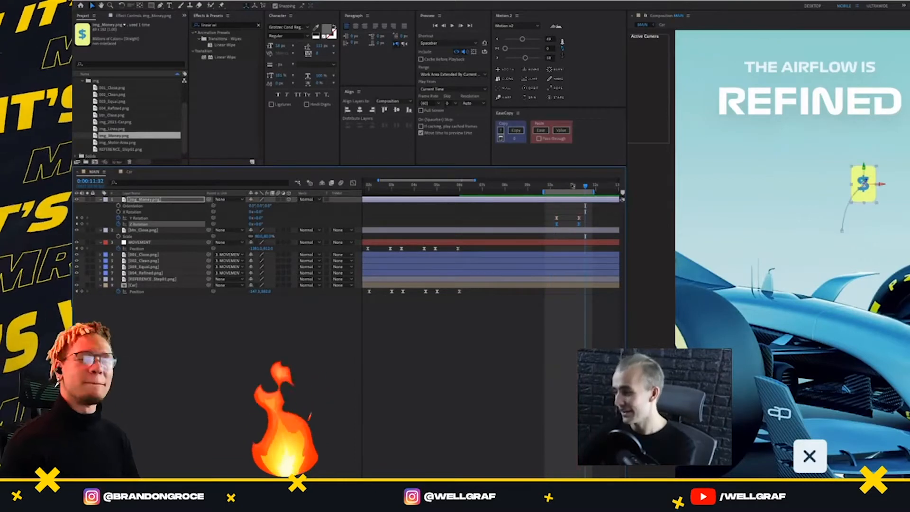
Keyframe the Scale of img_Money.png from 0% at 0:00:10:16 to 100% at 0:00:11:16
drag(573, 185, 557, 185)
click(441, 224)
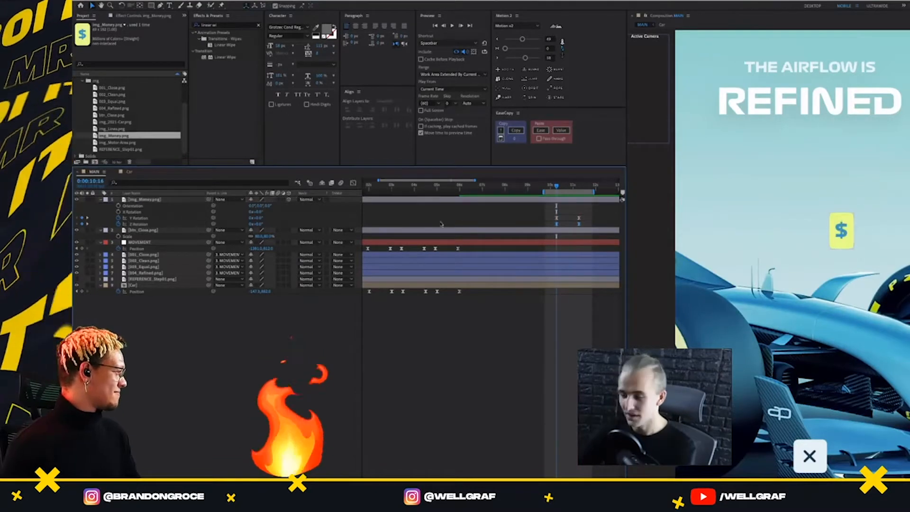
click(159, 200)
key(s)
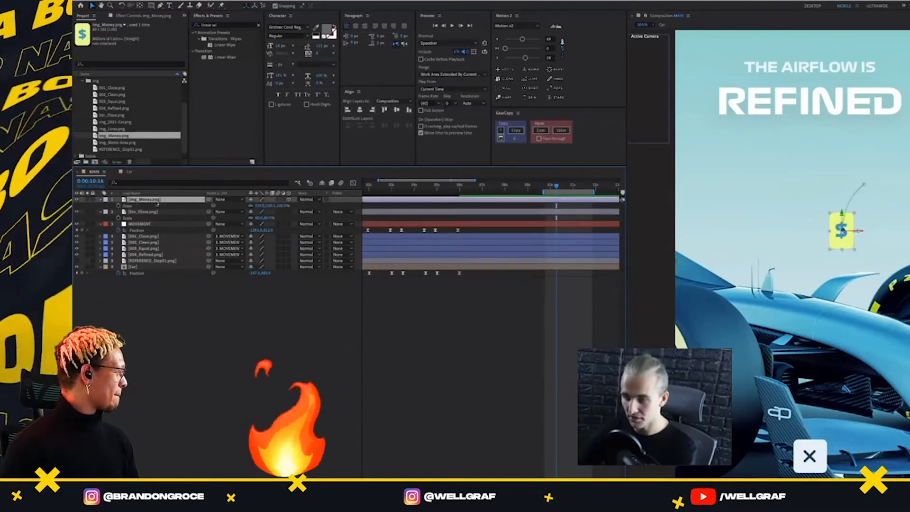
key(u)
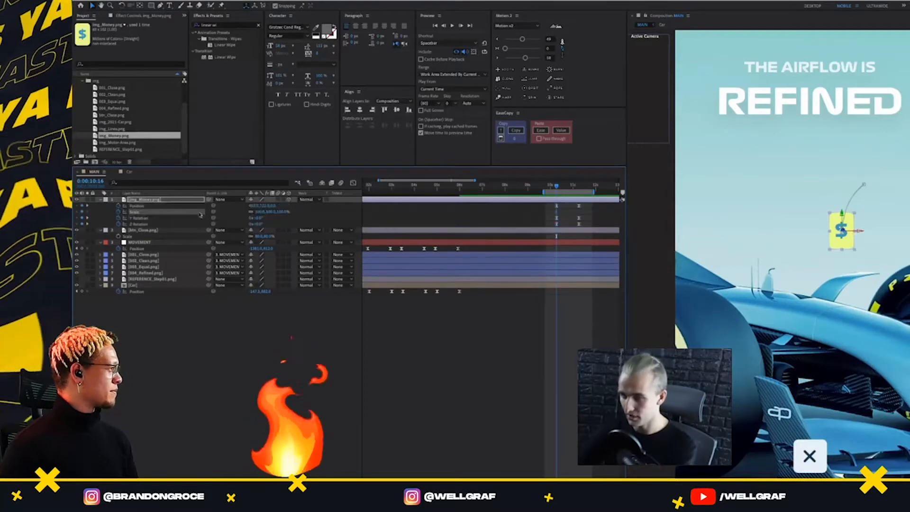
click(579, 188)
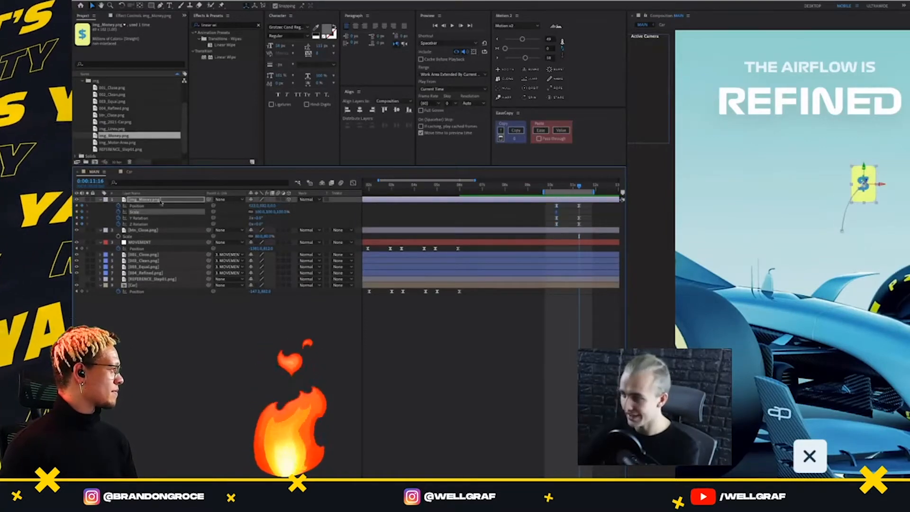
click(77, 211)
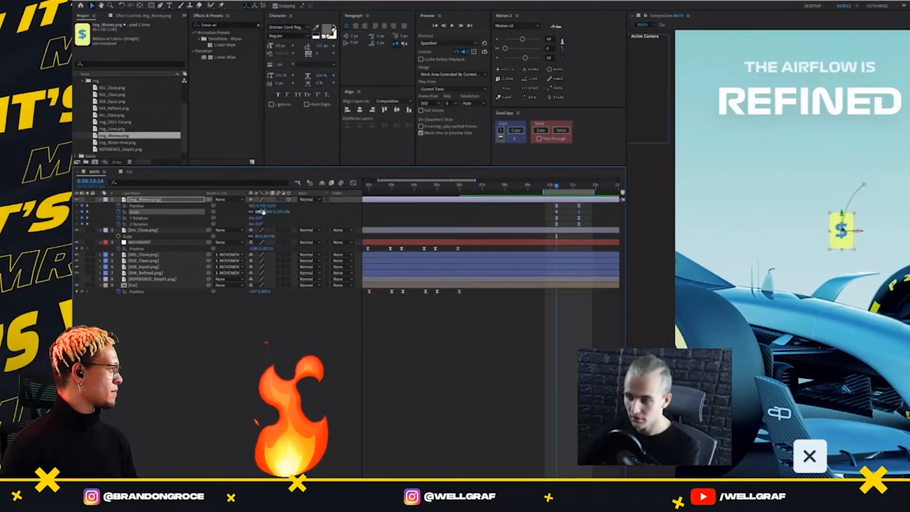
key(Return)
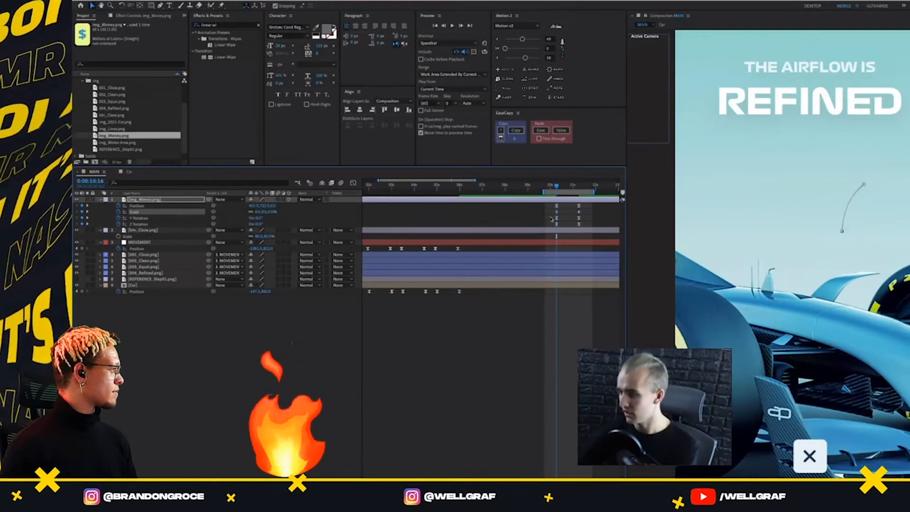
Ease the Scale keyframes of img_Money.png with Motion 2 and preview the growing graphic
click(497, 39)
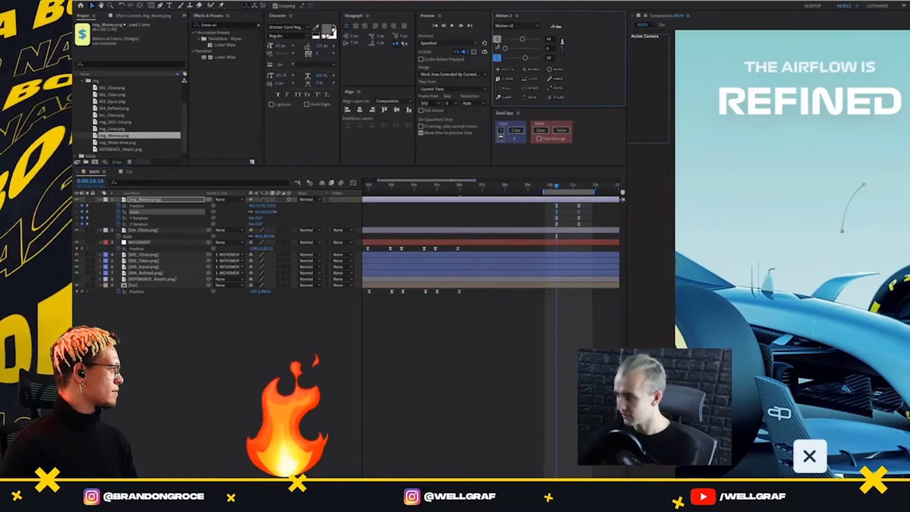
click(553, 185)
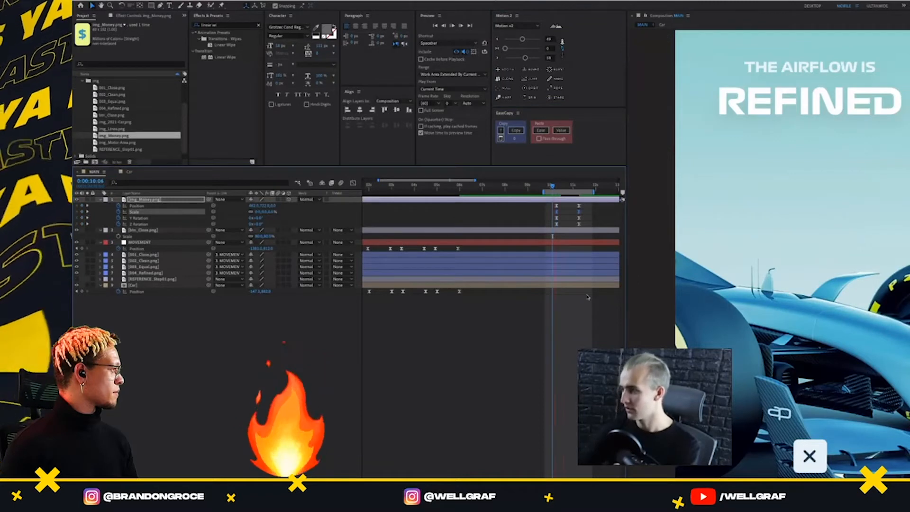
key(space)
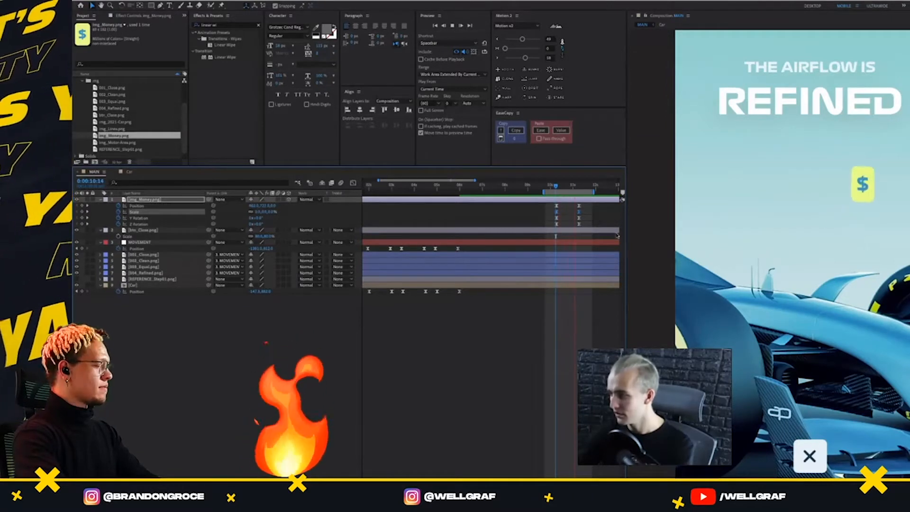
key(space)
Move all ending keyframes of img_Money.png 20 frames later and preview the slower animation
drag(589, 204, 572, 228)
key(alt+shift+Right)
key(alt+shift+Right)
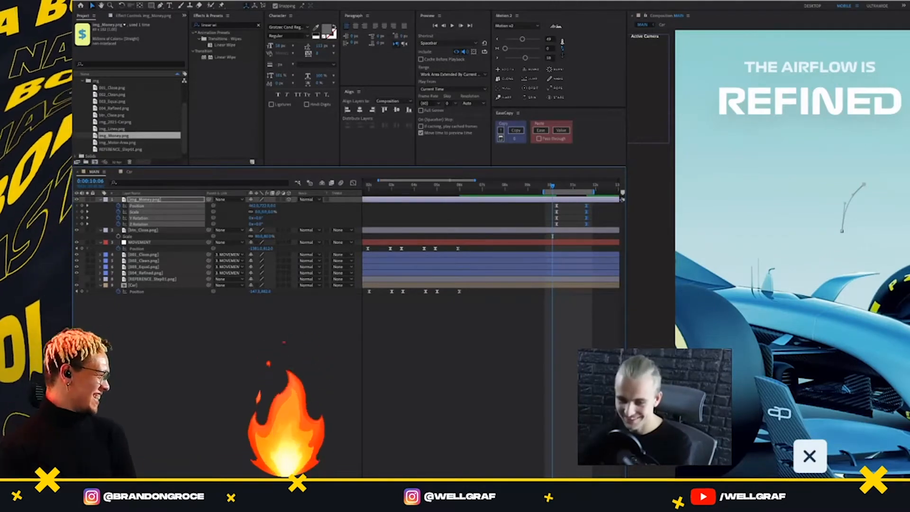
key(space)
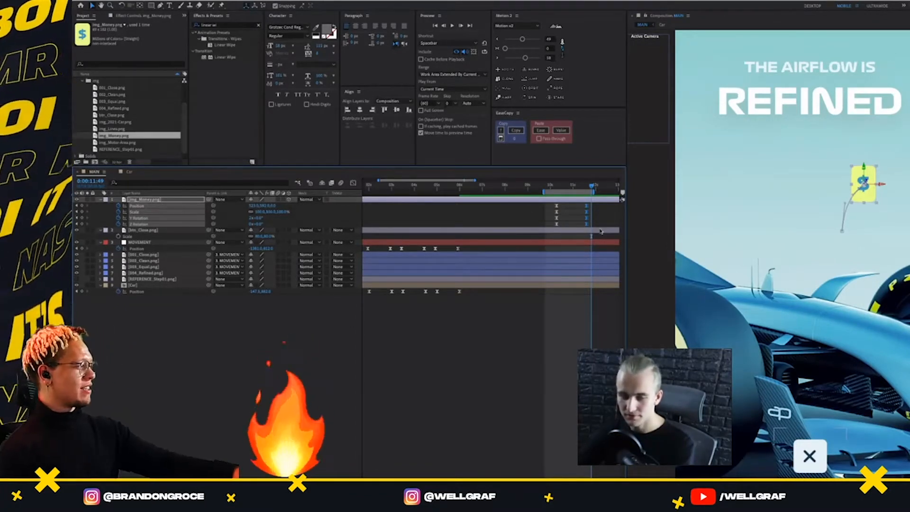
key(space)
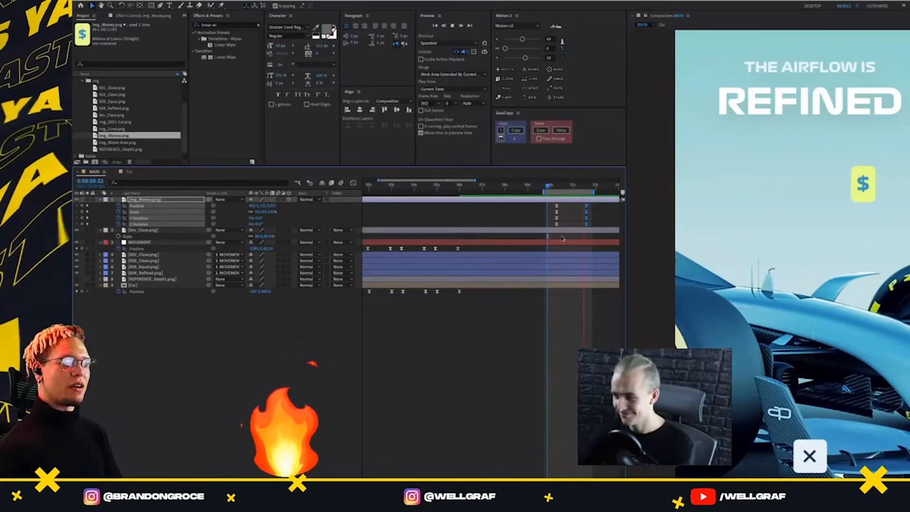
key(space)
click(553, 185)
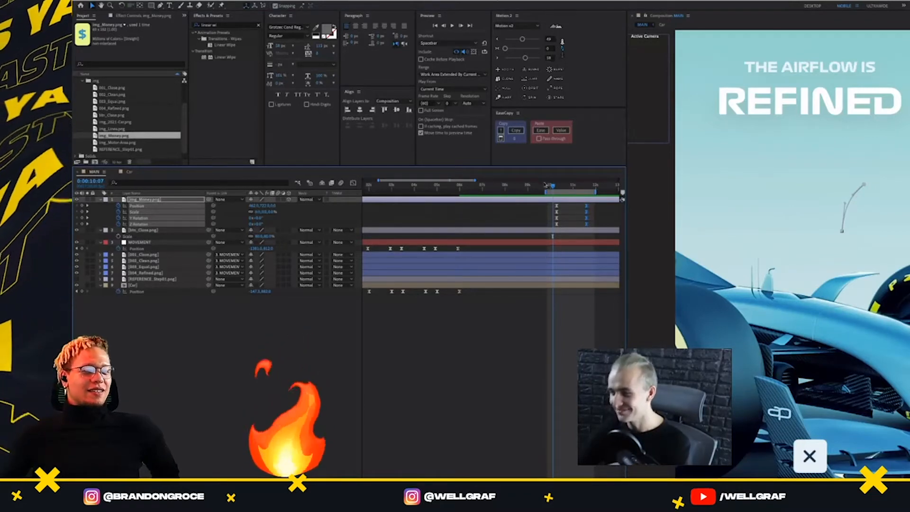
Preview the animated money graphic and transfer the img_Money.png layer with its keyframes from MAIN into the Car composition
click(549, 187)
key(space)
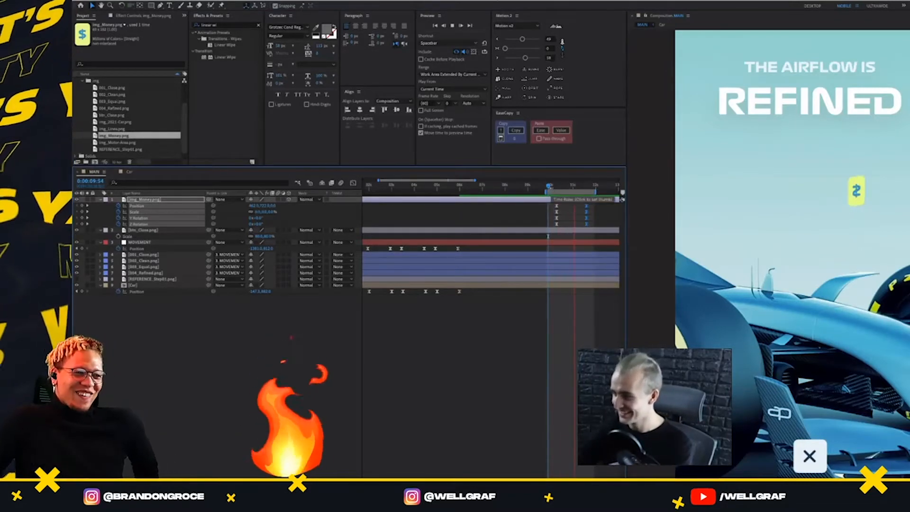
key(space)
key(space)
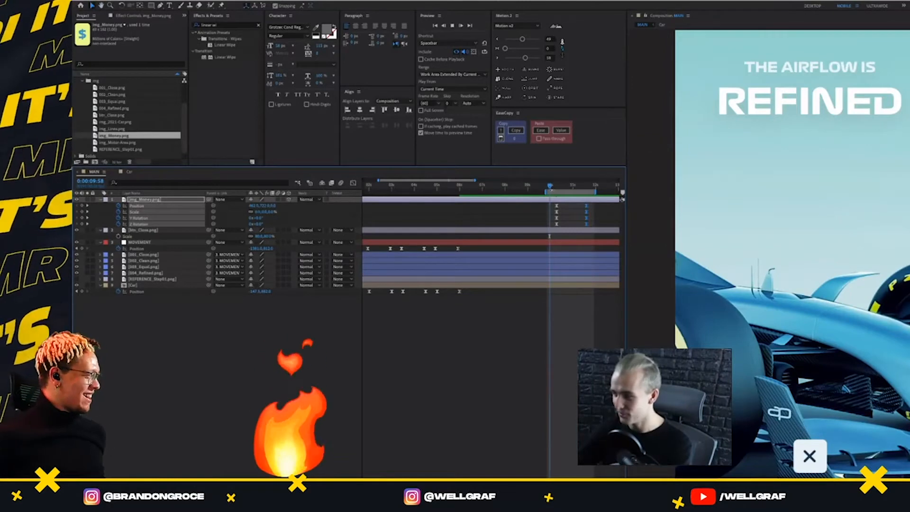
click(125, 213)
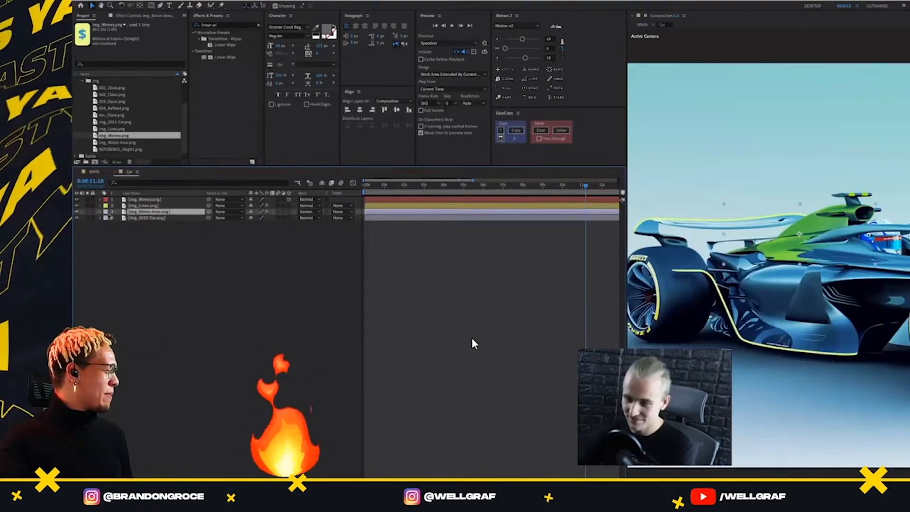
Set the label colour of img_Motor-Area.png to Green and that of img_2021-Car.png to Blue
click(105, 217)
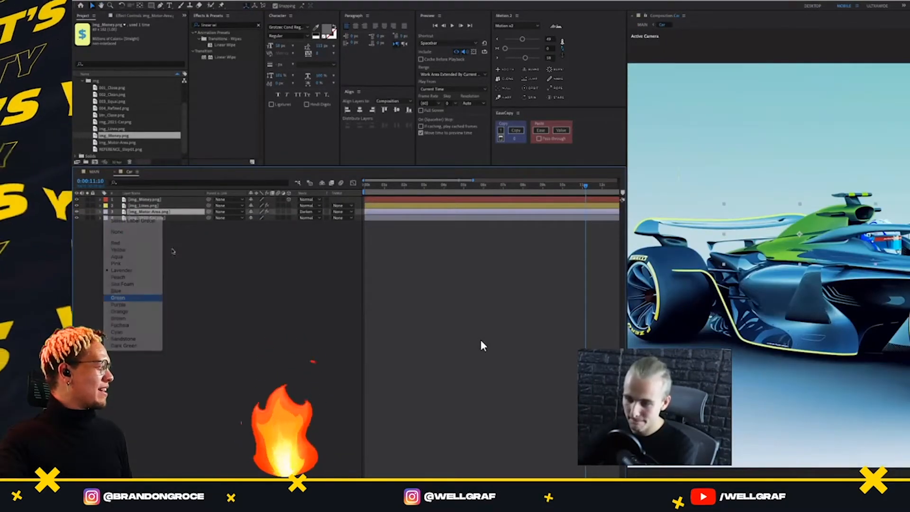
click(118, 298)
click(140, 218)
click(107, 219)
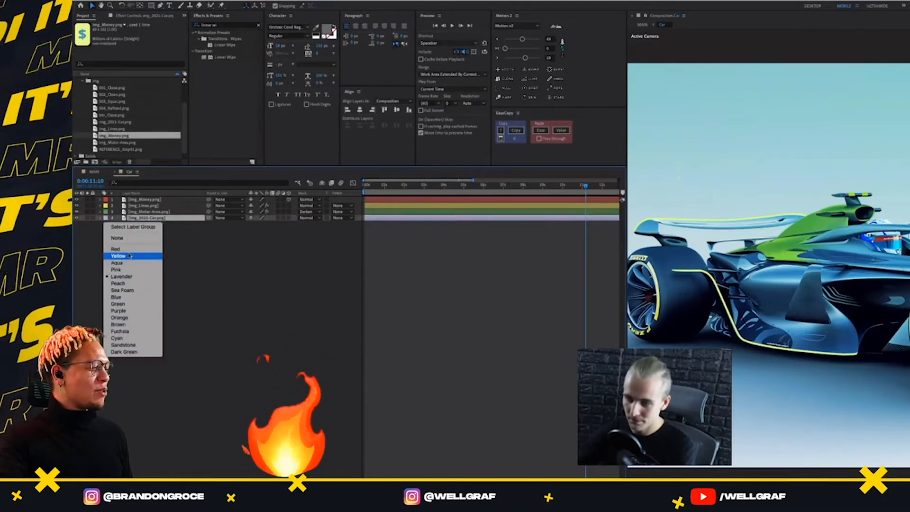
click(127, 298)
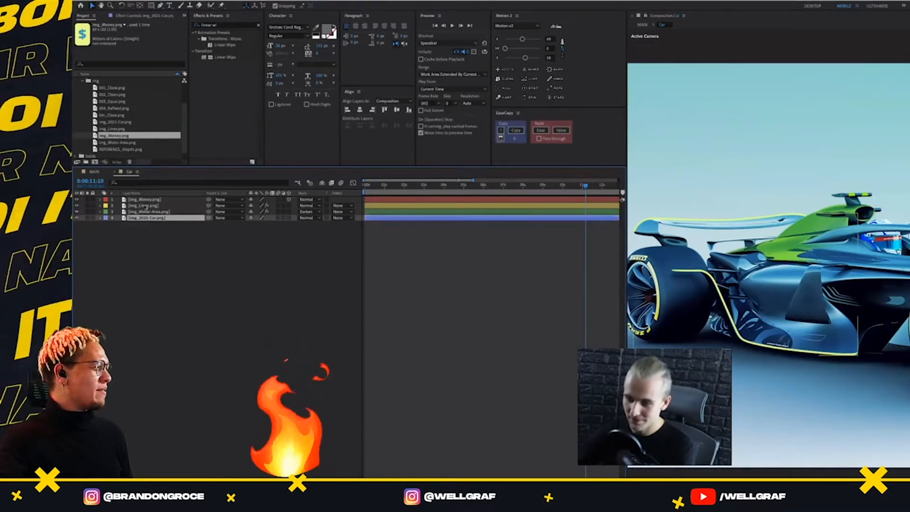
Reposition the animated img_Money.png above the driver's helmet using a temporary Motion 2 null control, and delete the null
click(146, 199)
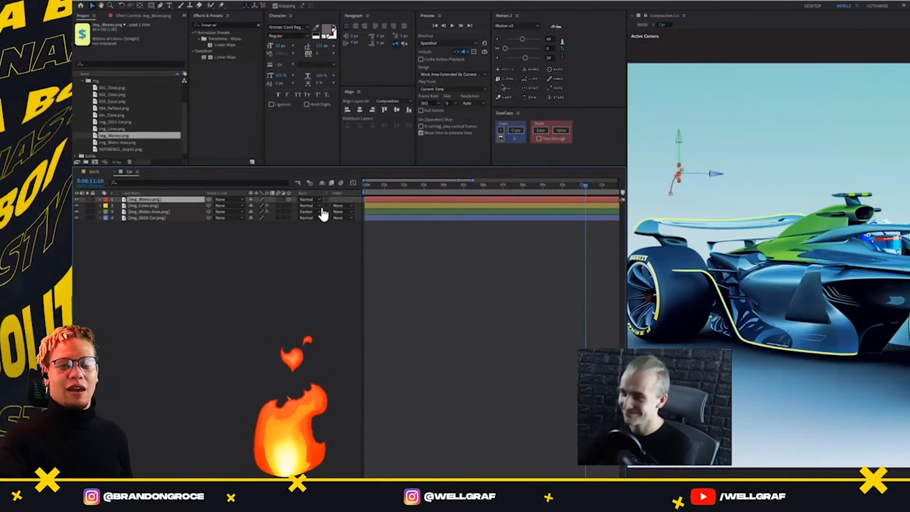
click(504, 88)
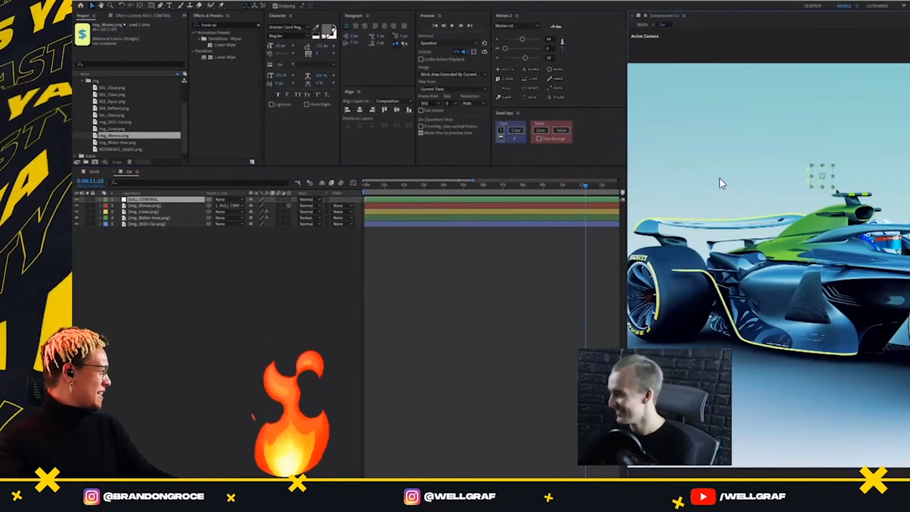
drag(838, 192, 799, 227)
scroll(903, 216, up, 1)
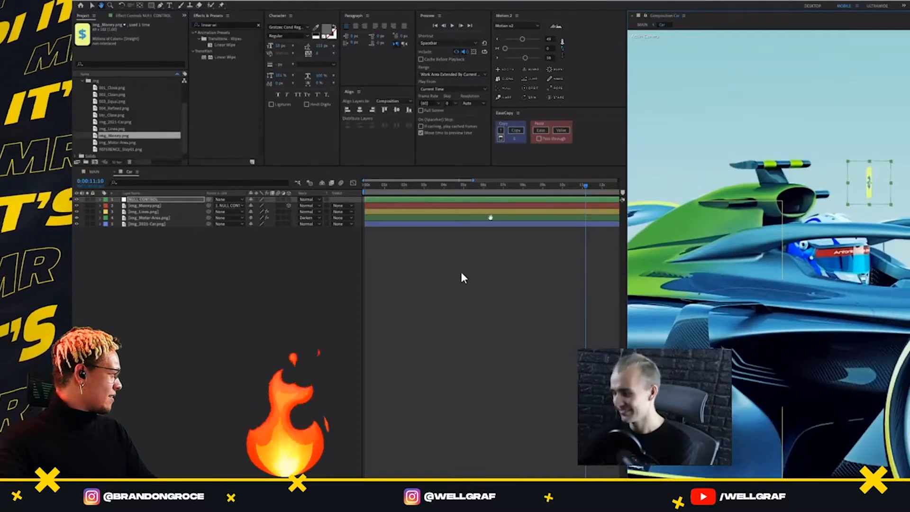
drag(491, 217, 486, 205)
click(152, 199)
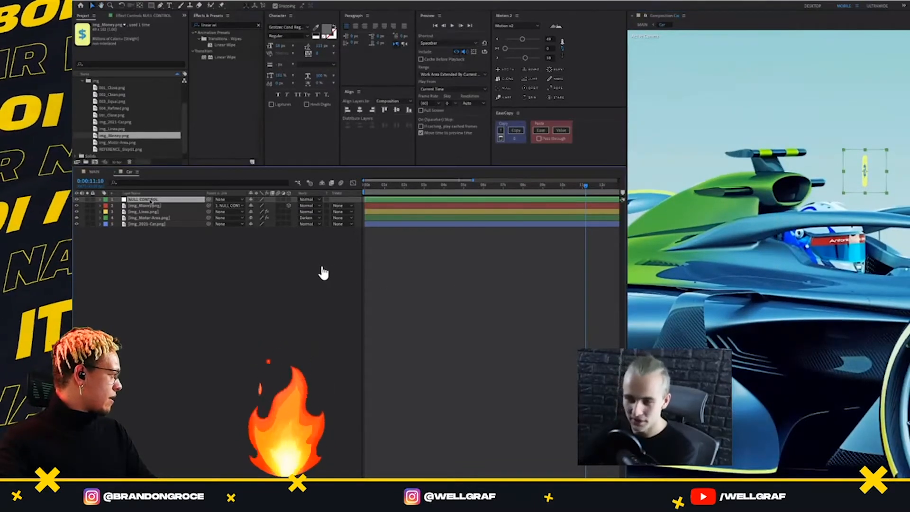
key(Delete)
Check in the MAIN composition when the EQUAL screen appears, and return to the Car composition
click(95, 173)
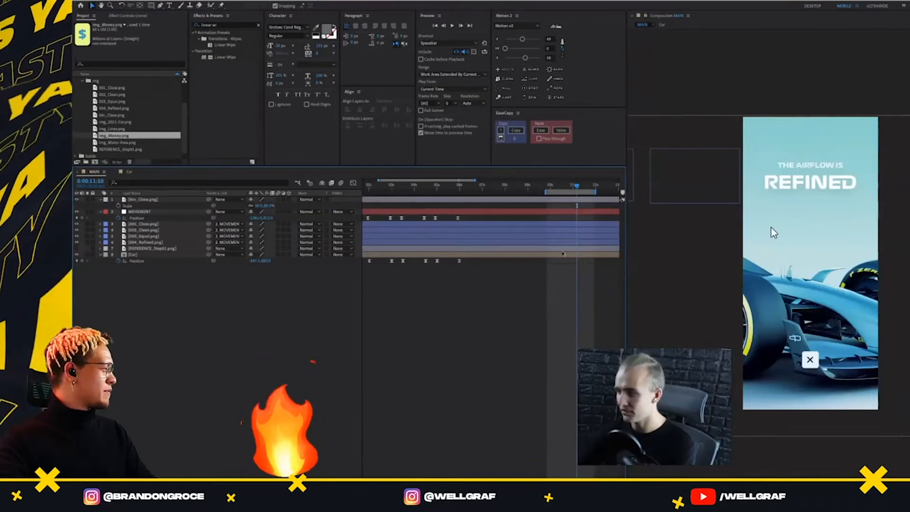
drag(577, 186, 441, 208)
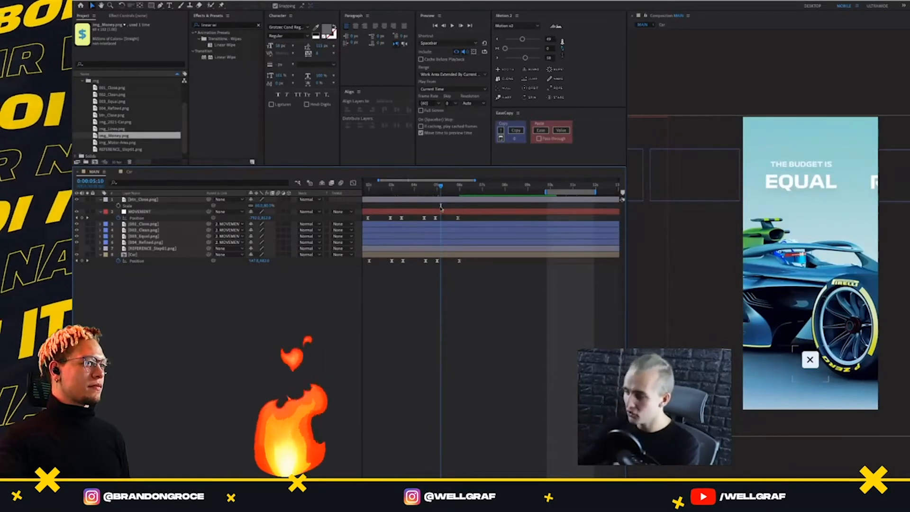
click(158, 255)
click(129, 172)
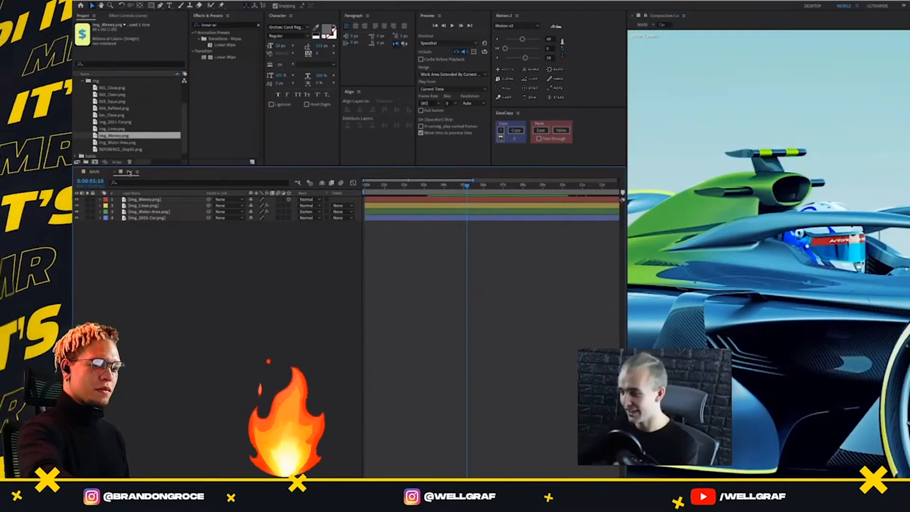
drag(438, 186, 489, 186)
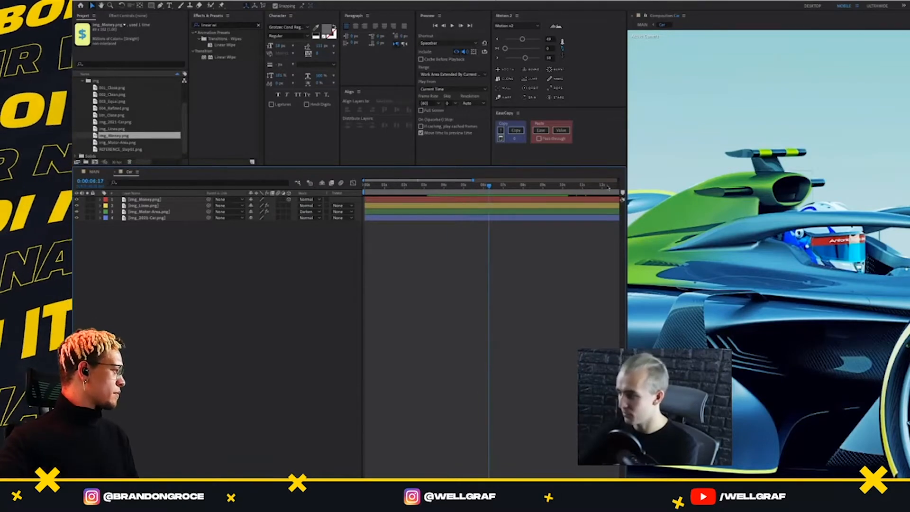
Reveal the keyframes of all layers in the Car composition
key(comma)
click(472, 185)
key(u)
key(ctrl+a)
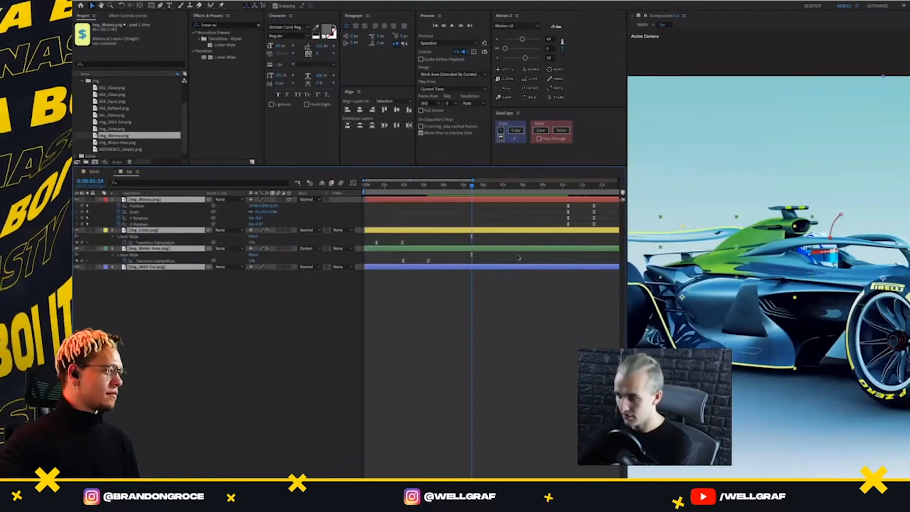
Match the money animation to the arrival of the EQUAL screen by moving all img_Money.png keyframes to start at 0:00:04:56
drag(564, 186, 427, 186)
drag(436, 232, 450, 245)
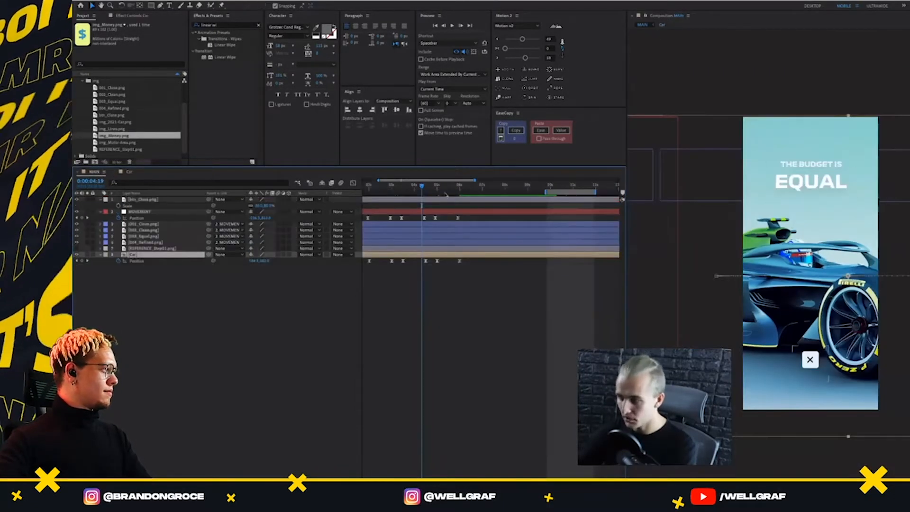
click(438, 194)
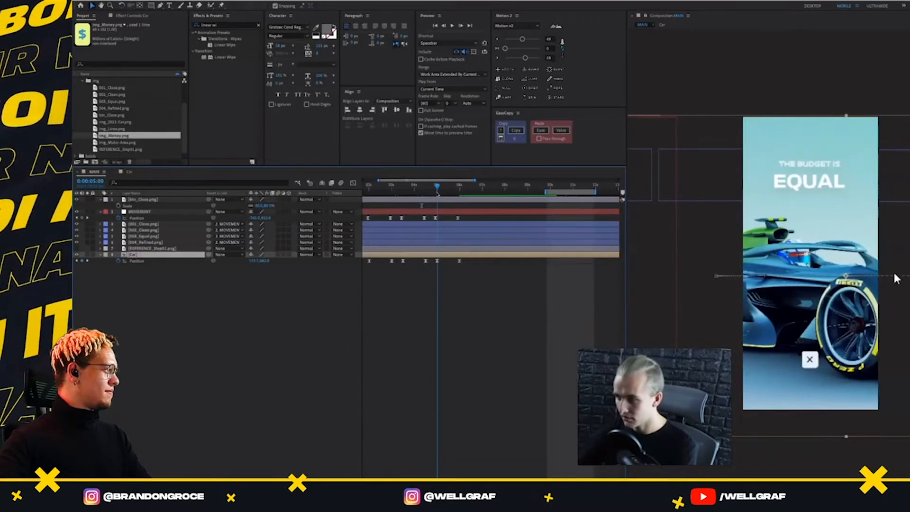
click(435, 193)
click(129, 172)
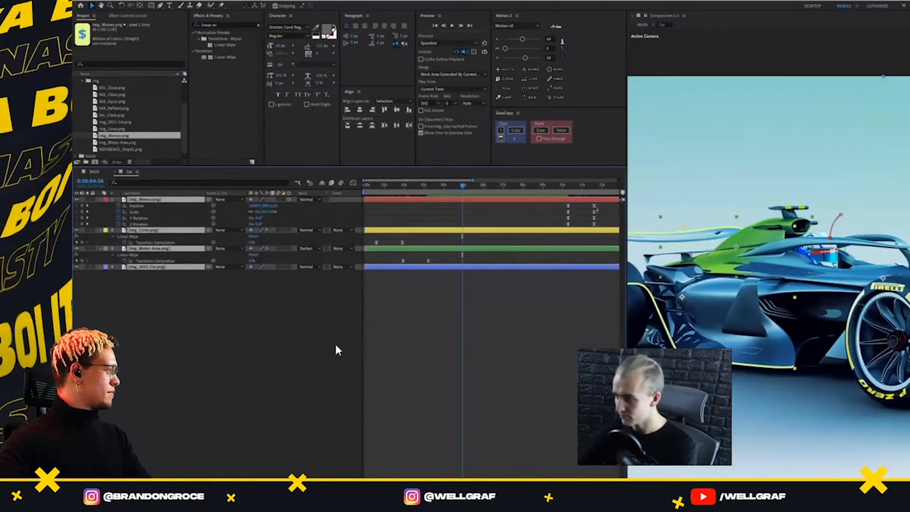
drag(601, 205, 463, 231)
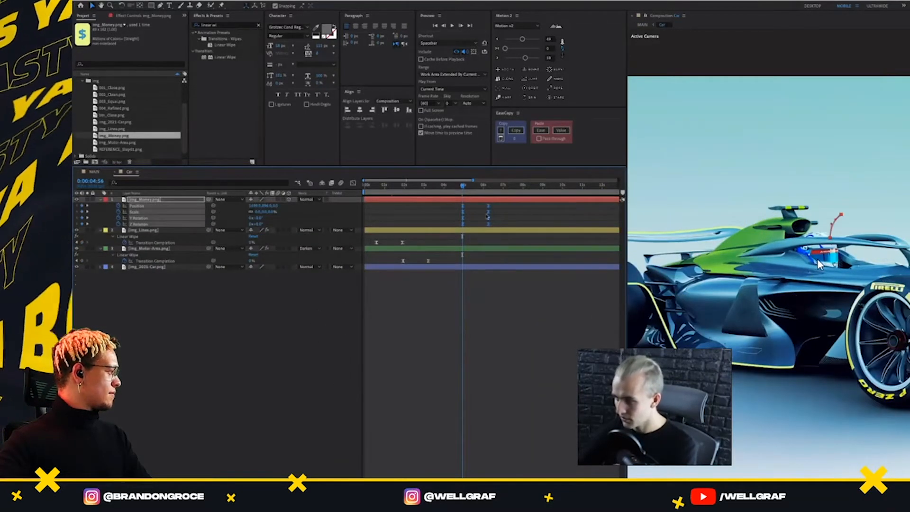
Shorten the money animation by moving its ending keyframes earlier, and preview it from about 0:00:03:59
drag(498, 204, 484, 226)
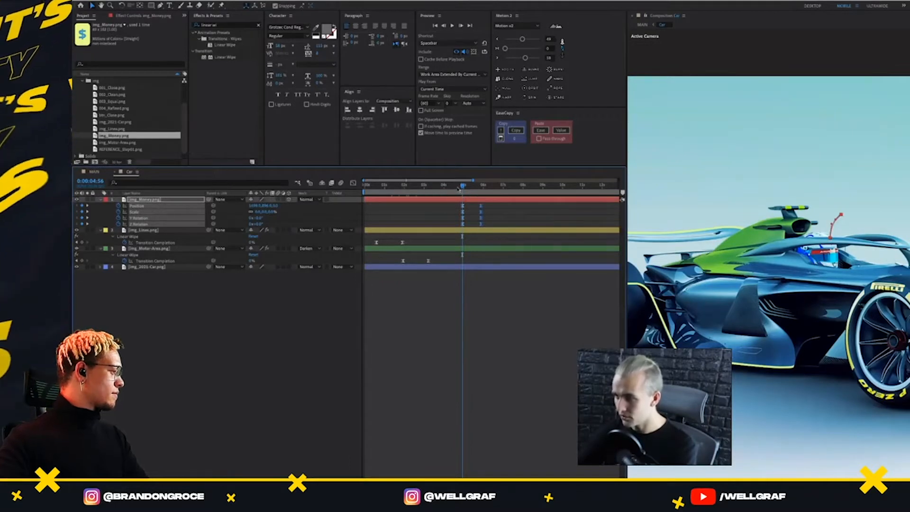
drag(459, 189, 444, 186)
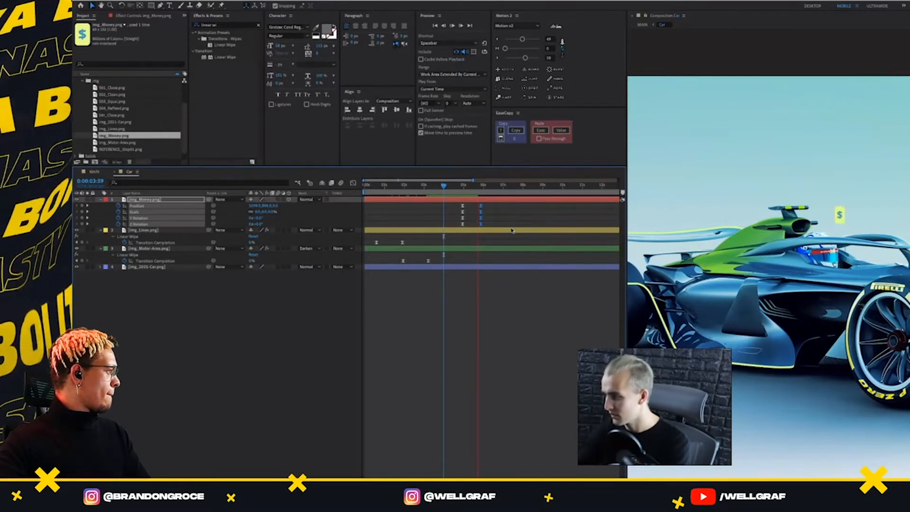
click(505, 200)
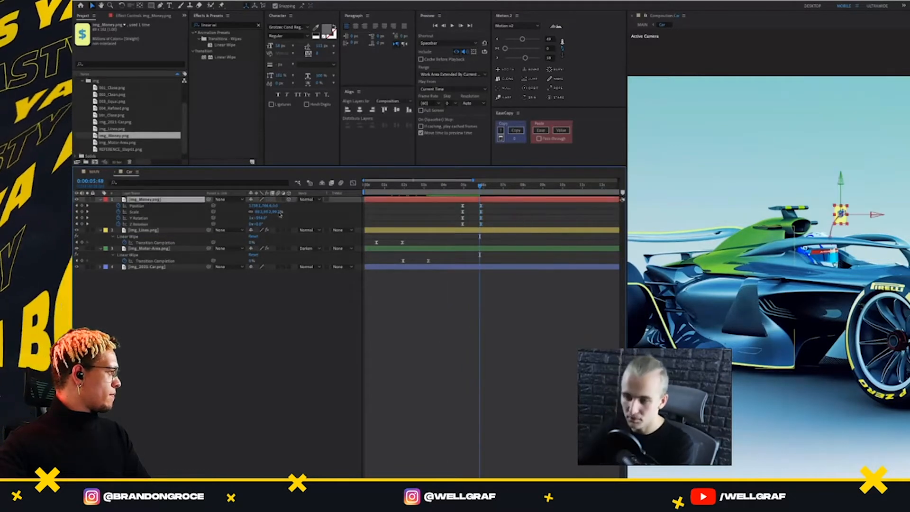
Duplicate the img_Money.png layer and reveal the copy's keyframes with the playhead at 0:00:07:07
key(ctrl+d)
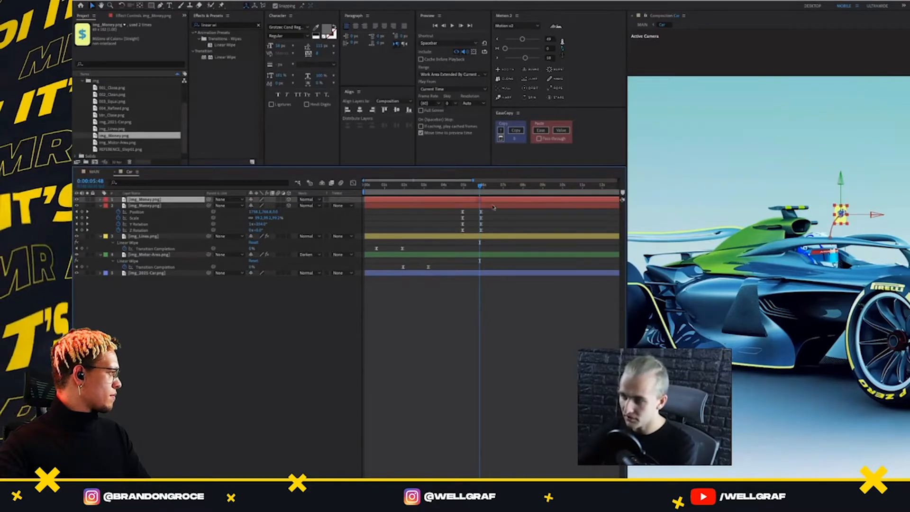
drag(487, 188, 506, 186)
key(u)
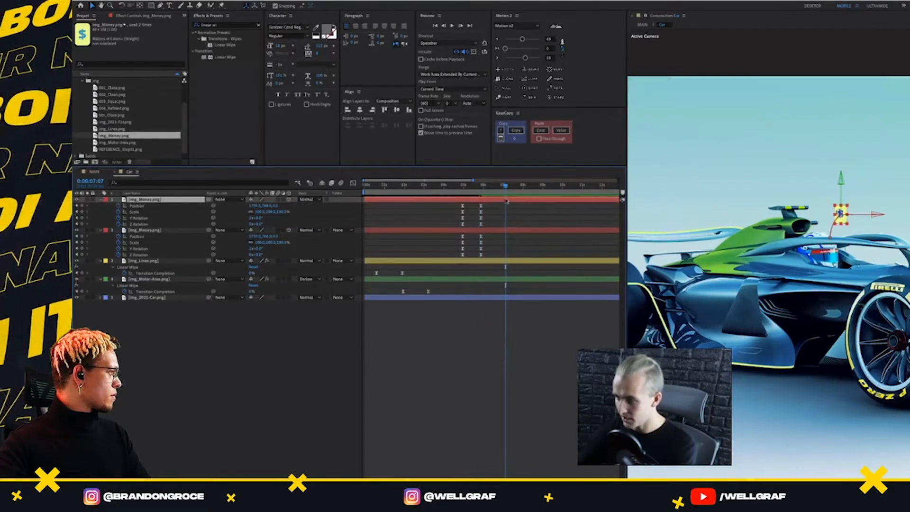
Try to move the duplicated money graphic directly in the composition view and preview the motion
drag(857, 221, 764, 183)
key(space)
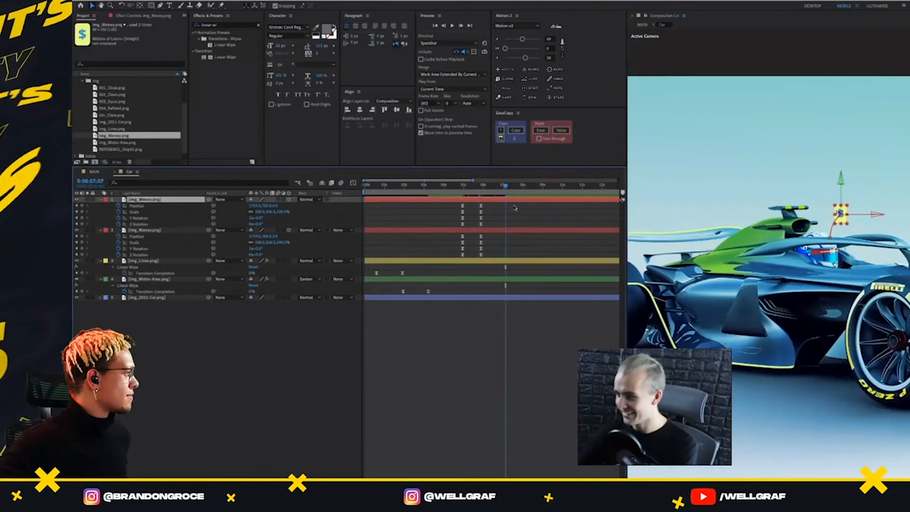
key(space)
Move the money copy down beside the cockpit with a temporary null control and delay its layer to start animating at 0:00:05:08
click(504, 88)
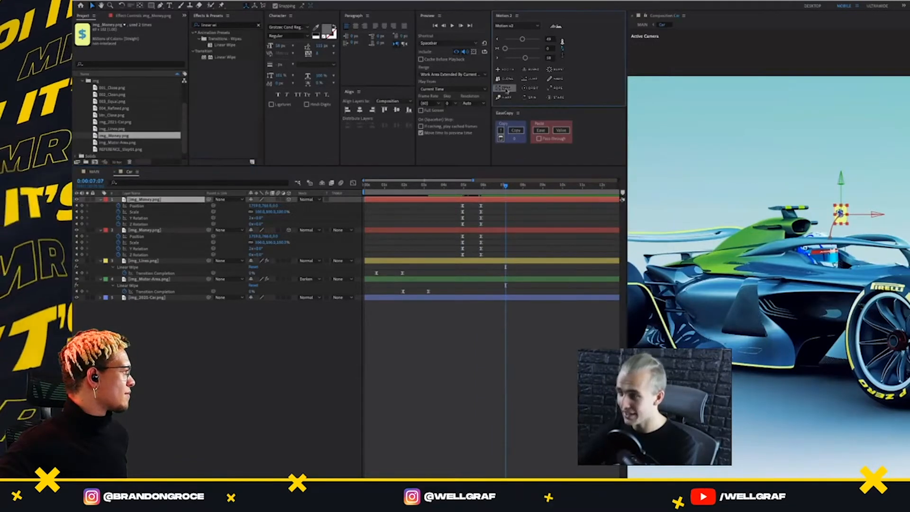
click(509, 200)
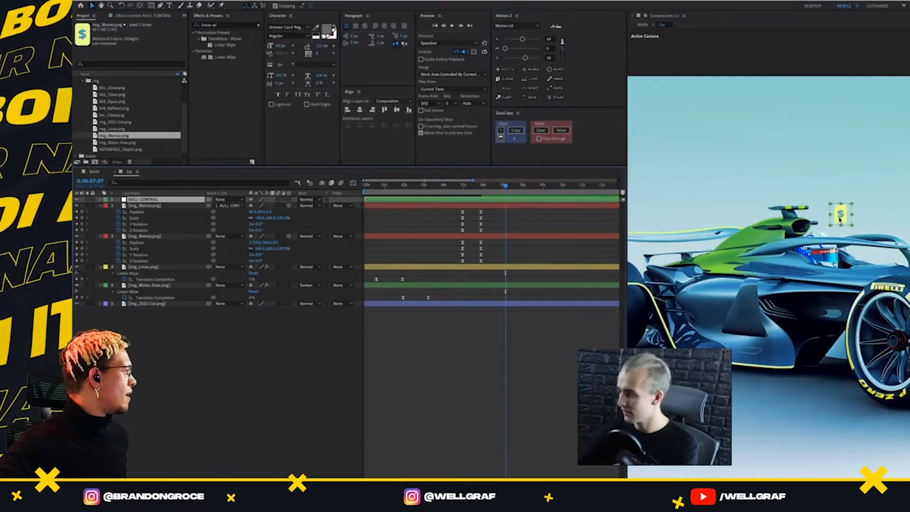
drag(840, 219, 795, 273)
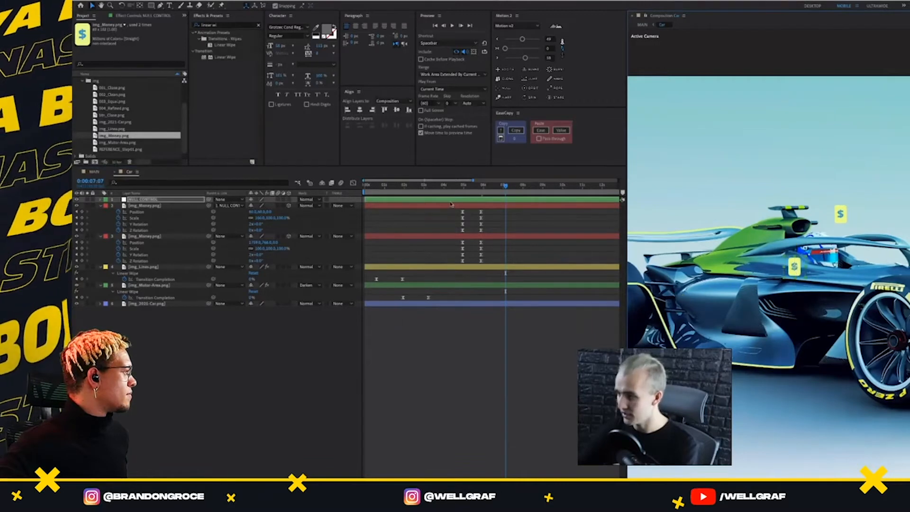
key(Delete)
drag(449, 194, 468, 212)
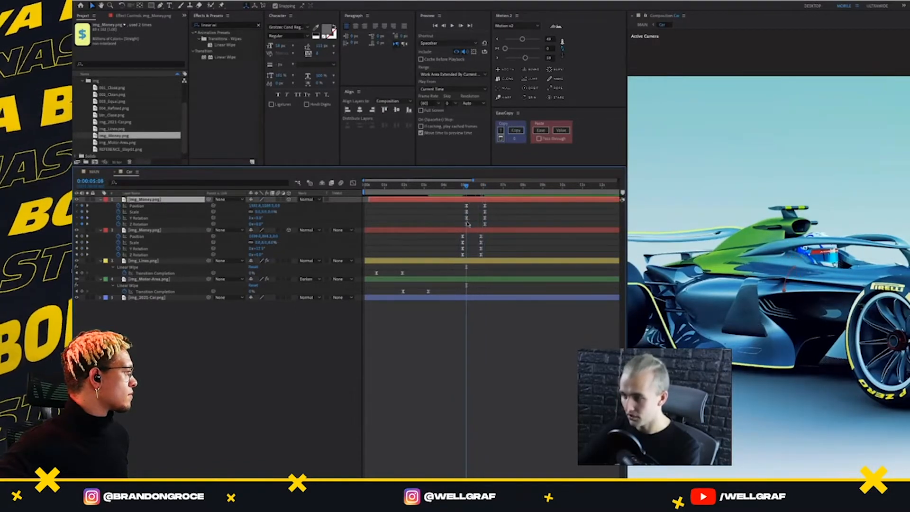
Nudge the copy's starting Position keyframe at 0:00:05:08 to the right and bend its motion path into a different curve
click(467, 224)
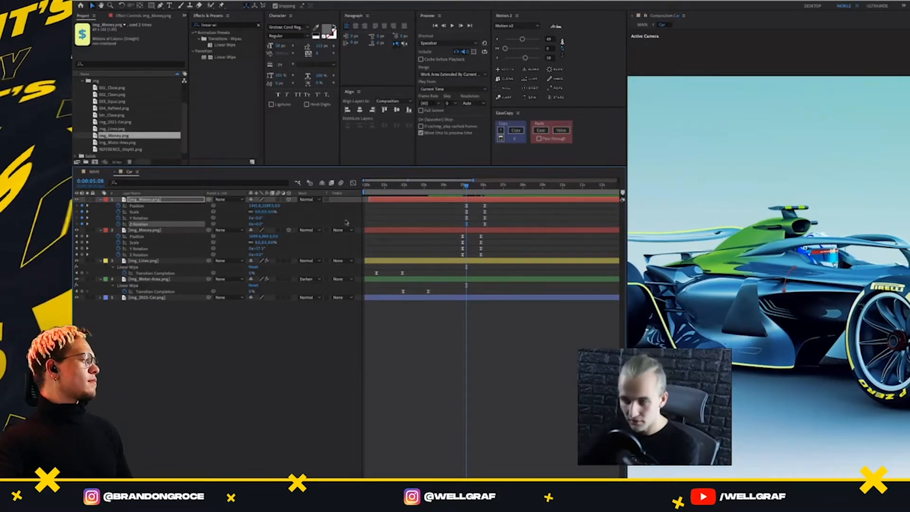
click(149, 207)
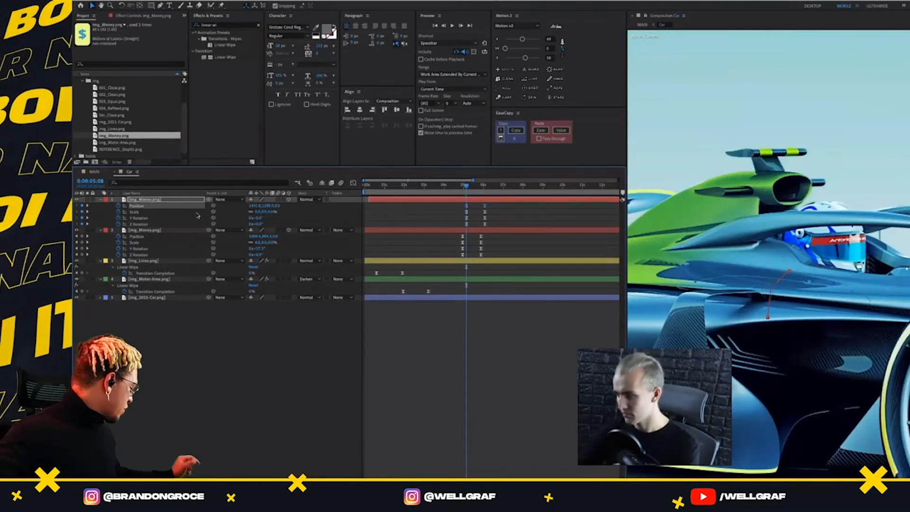
drag(499, 203, 483, 211)
key(shift+Right)
key(shift+Right)
key(shift+Right)
key(shift+Right)
key(shift+Right)
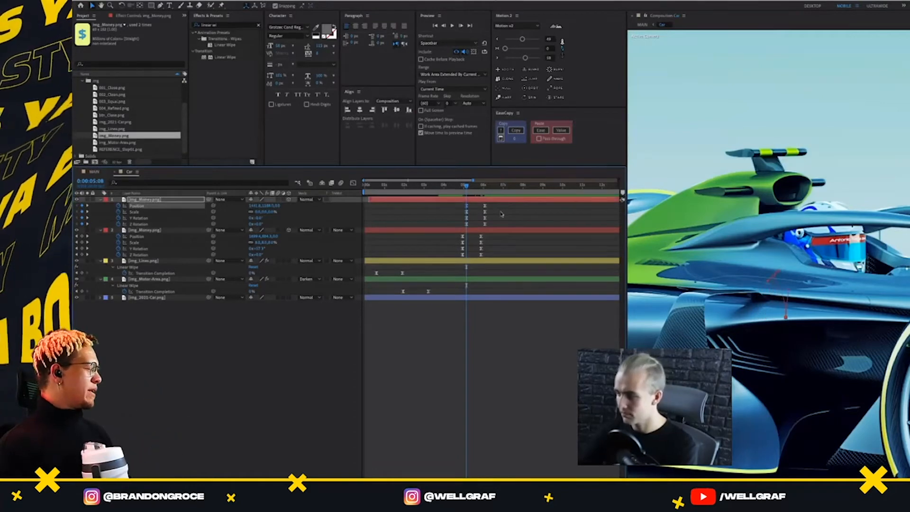
key(shift+Right)
key(shift+Right)
key(shift+Right)
drag(776, 283, 794, 280)
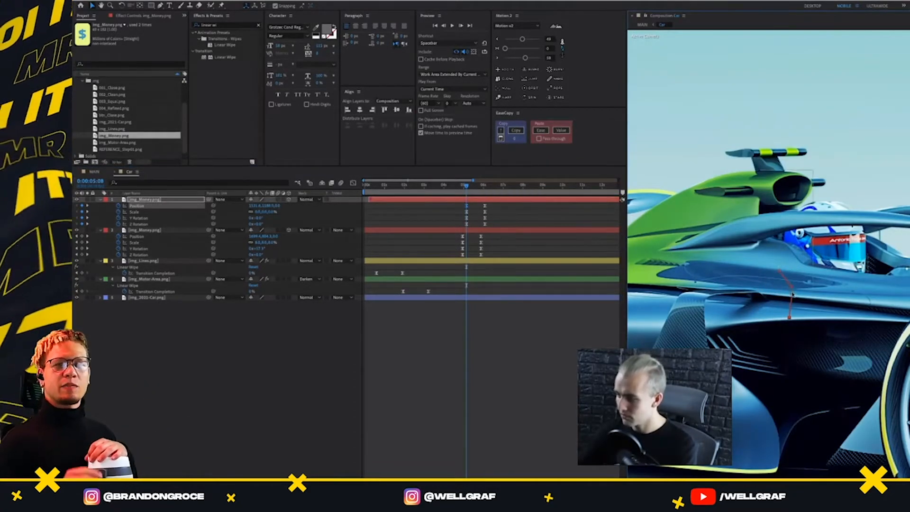
Preview both money graphics rising over the car from 0:00:04:36
drag(467, 186, 457, 185)
key(space)
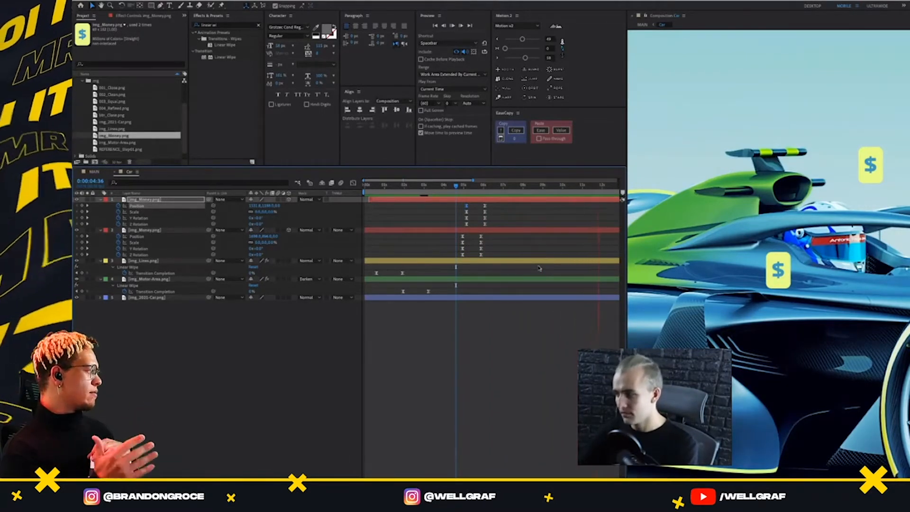
click(507, 200)
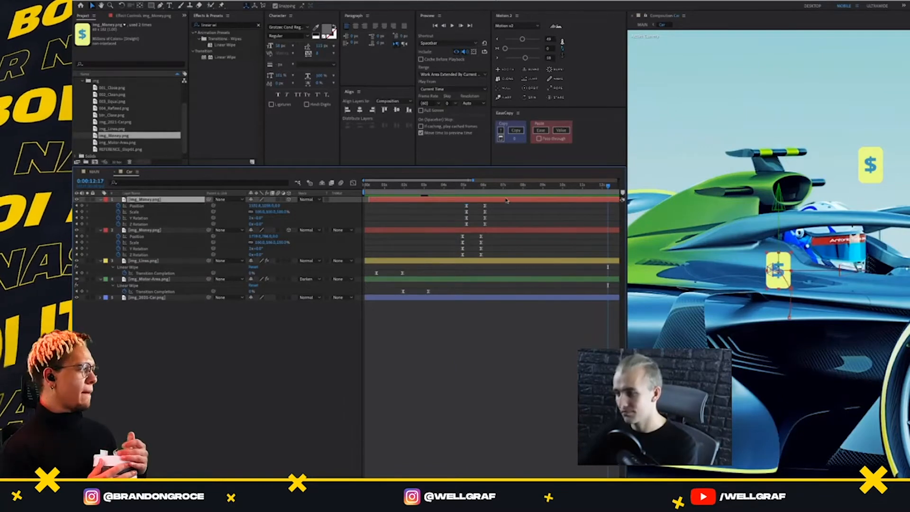
Delete the second money copy, split the remaining money layer at 0:00:04:56 and remove the part before that time
key(Delete)
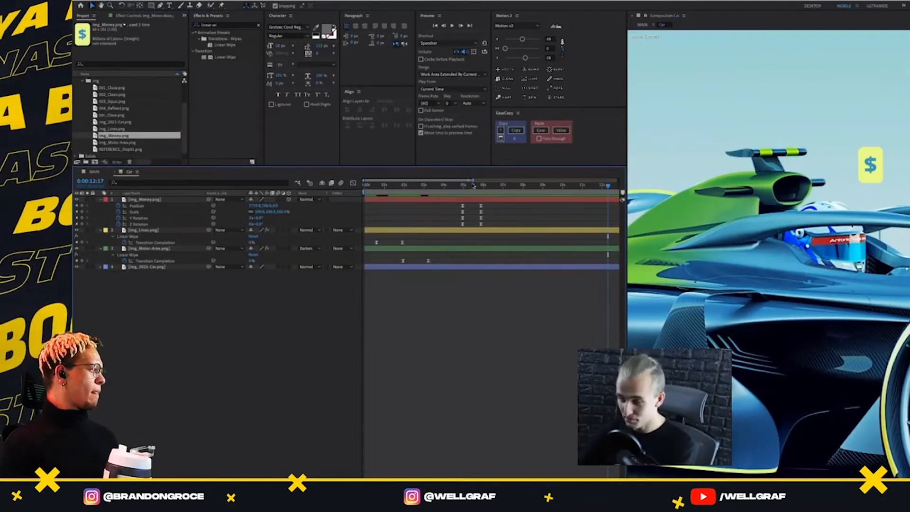
click(464, 194)
drag(463, 193, 463, 194)
click(467, 200)
key(ctrl+shift+d)
click(453, 206)
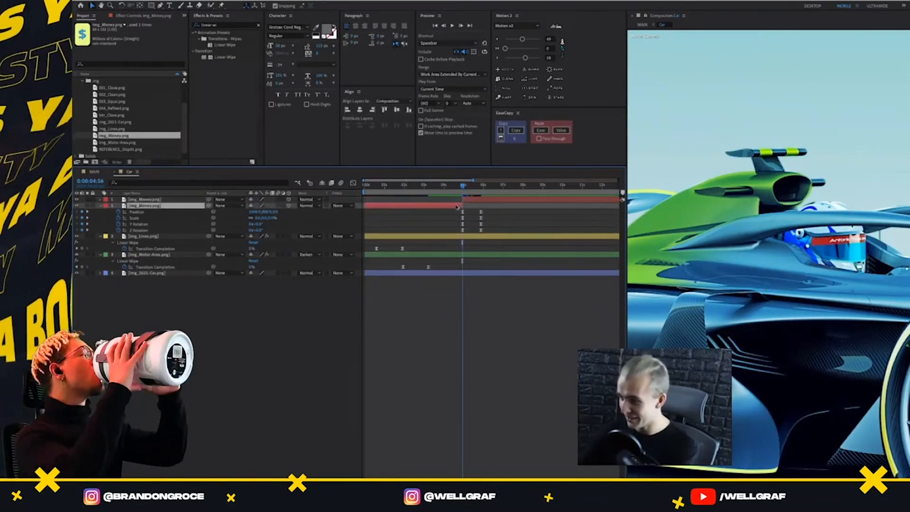
key(Delete)
click(474, 199)
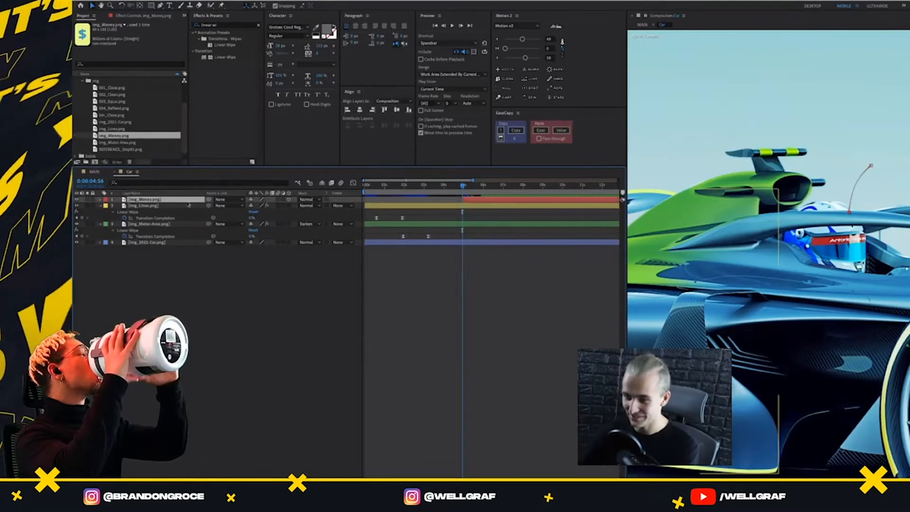
Pre-compose the trimmed money layer as Money, keeping its animation in the Car composition, and locate the new composition in the project
right_click(161, 201)
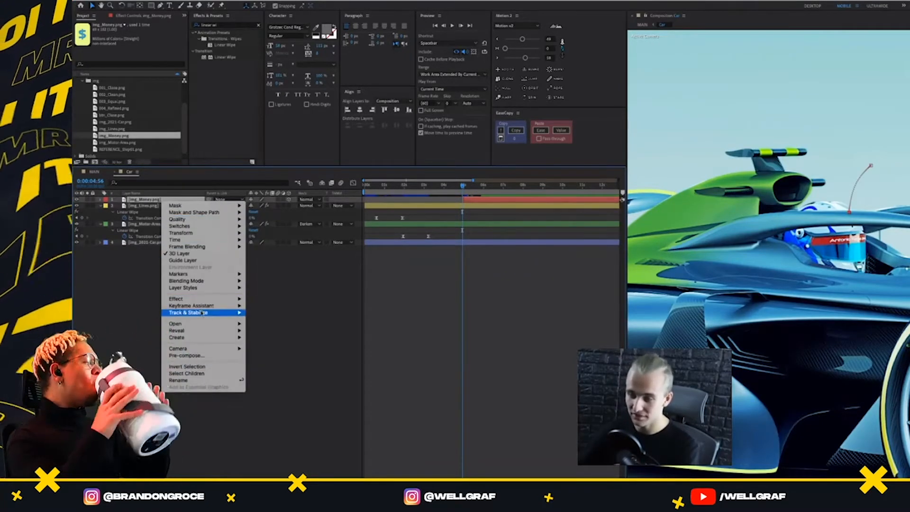
mouse_move(198, 351)
click(173, 194)
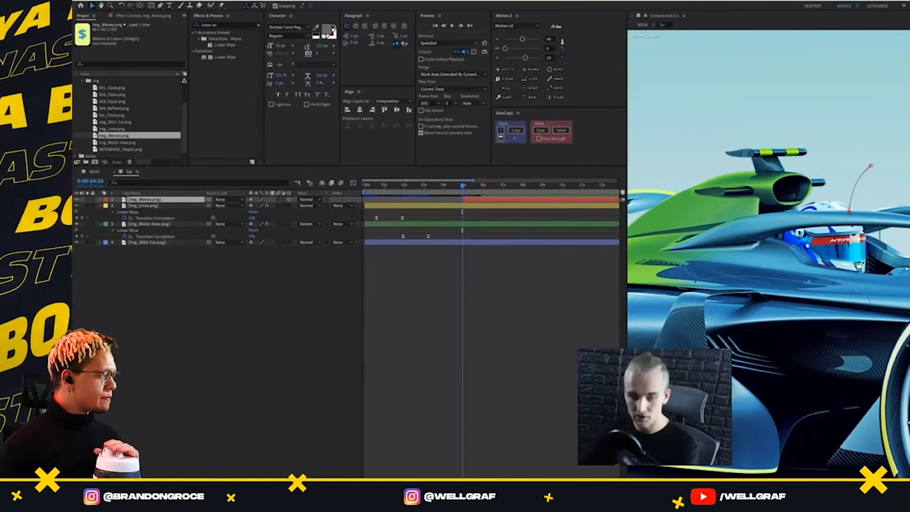
key(Return)
scroll(127, 124, down, 2)
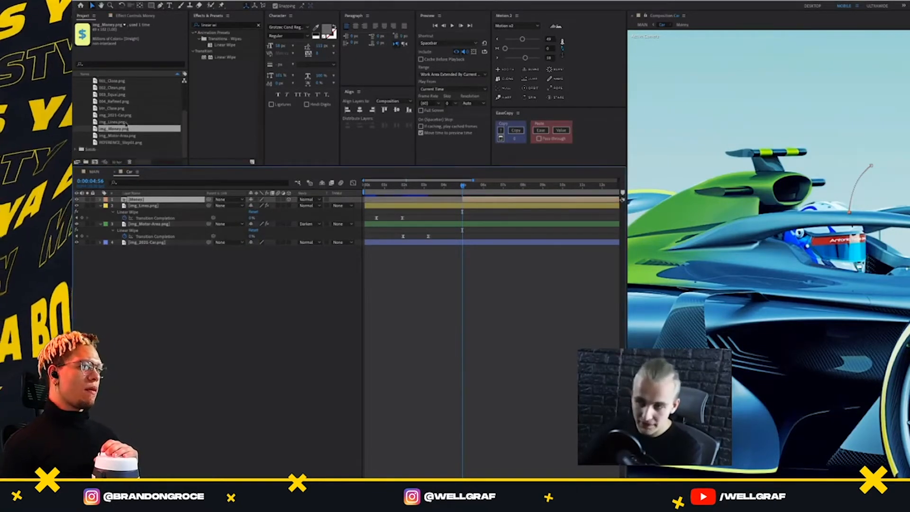
scroll(111, 115, up, 3)
click(102, 101)
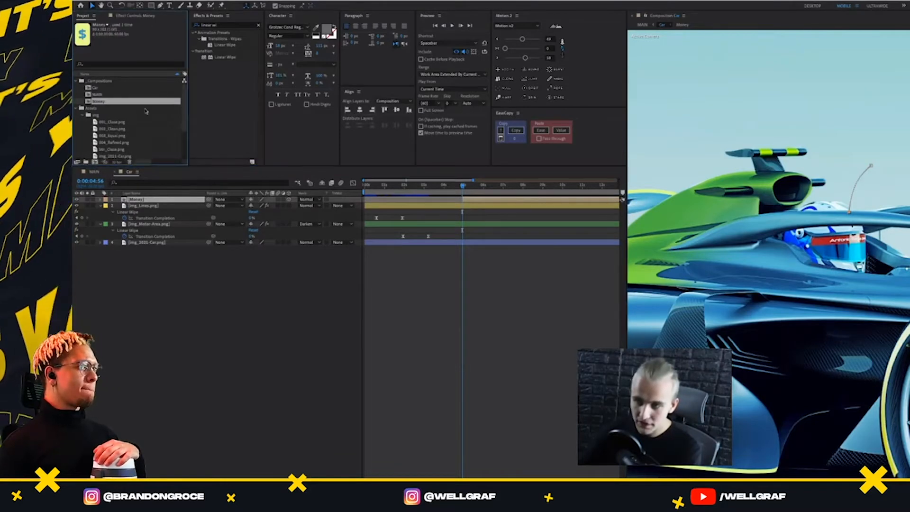
click(464, 193)
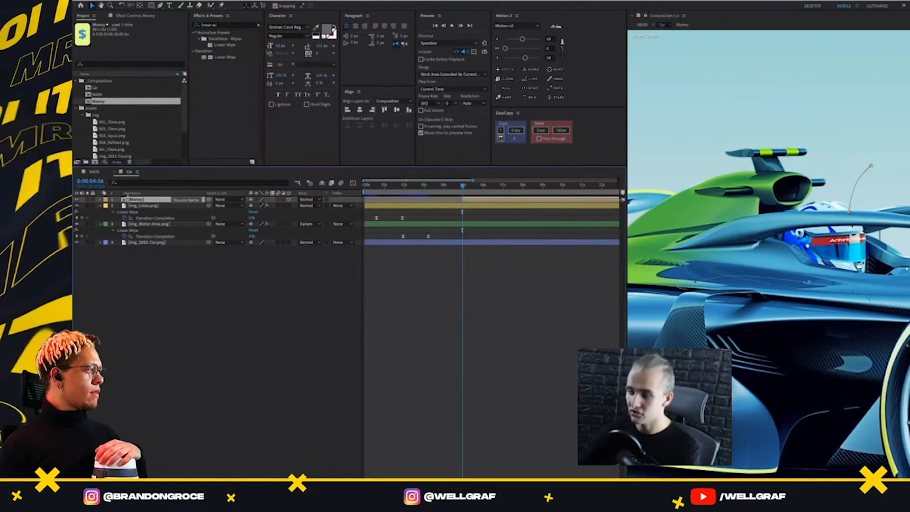
key(ctrl+d)
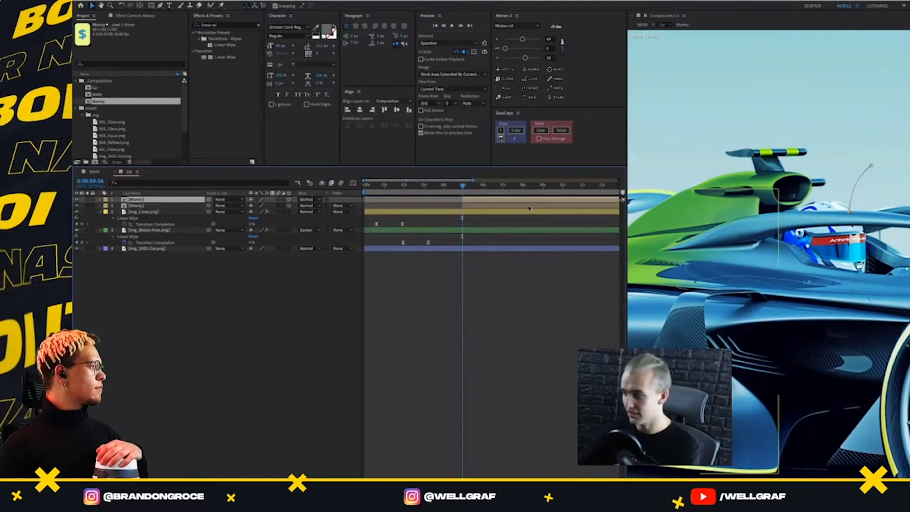
key(u)
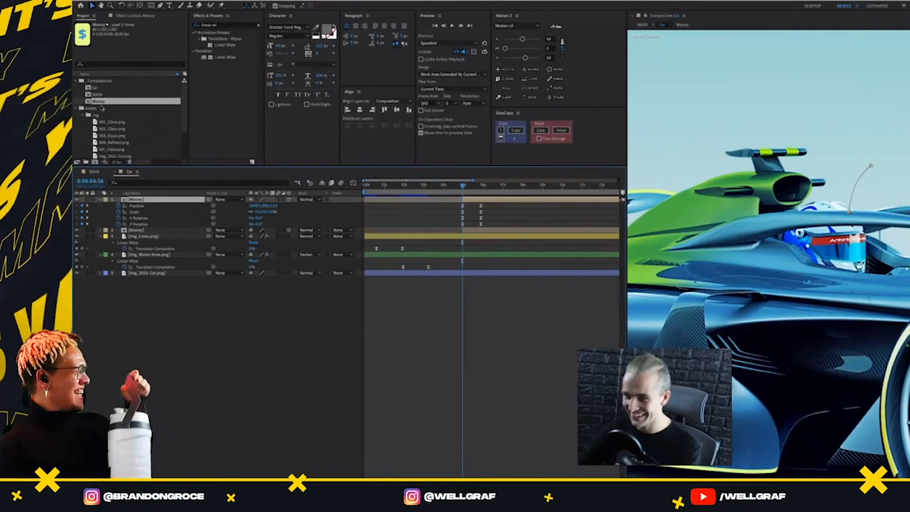
double_click(136, 199)
click(448, 200)
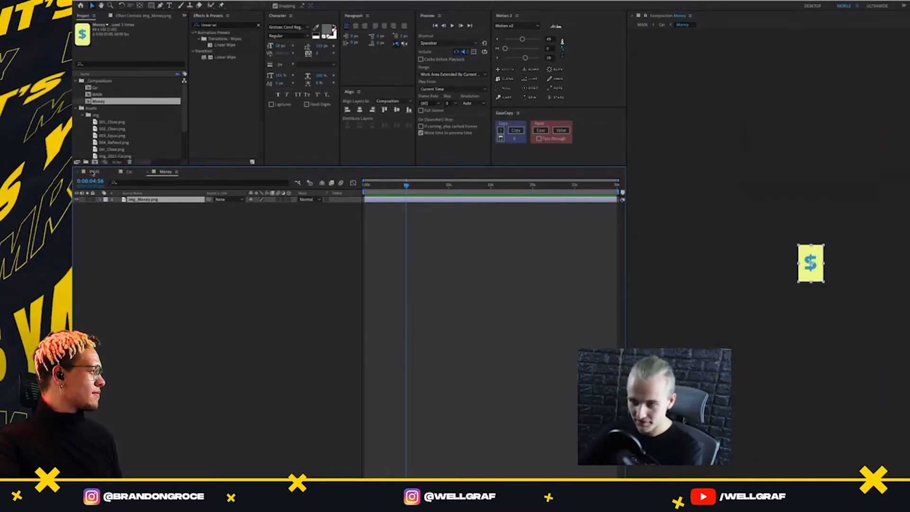
click(128, 172)
mouse_move(463, 185)
mouse_down()
mouse_move(487, 189)
mouse_move(463, 190)
mouse_up()
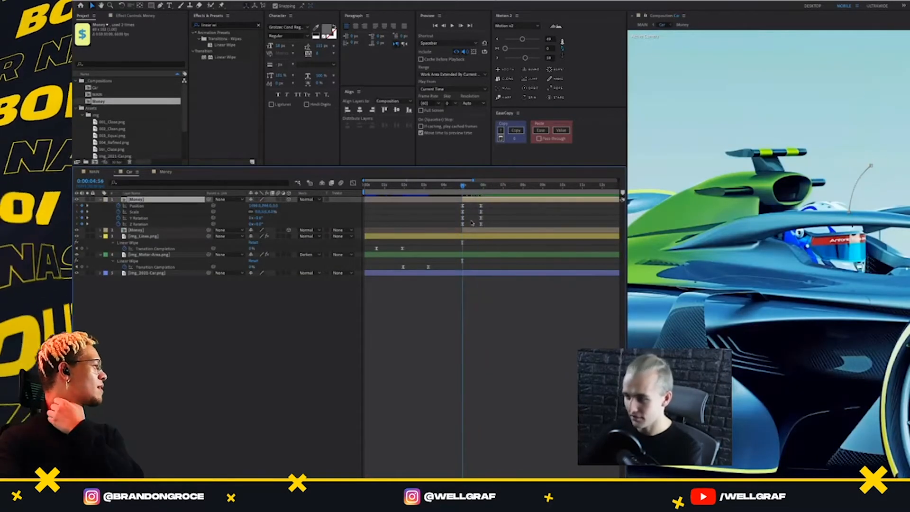
click(473, 231)
key(Delete)
click(473, 197)
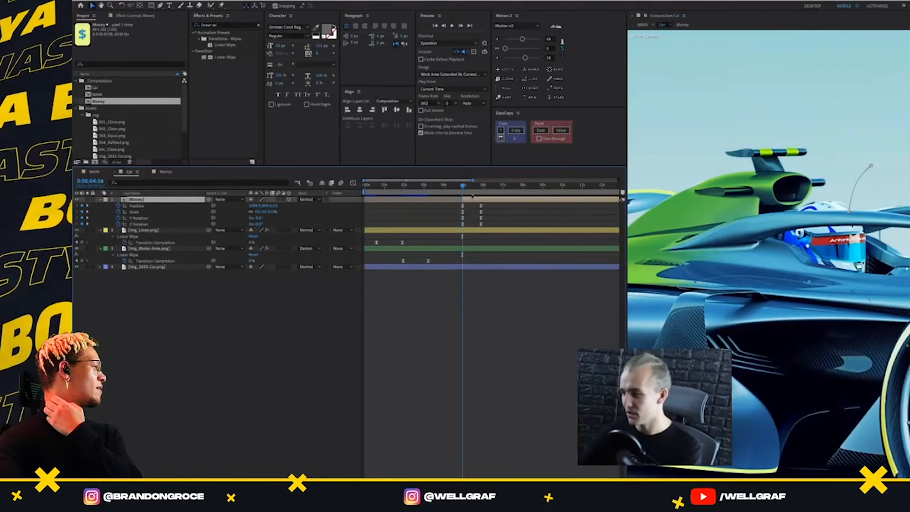
Duplicate the Money layer, delay the copy to start animating at 0:00:05:08, and preview both rising
drag(464, 185, 462, 187)
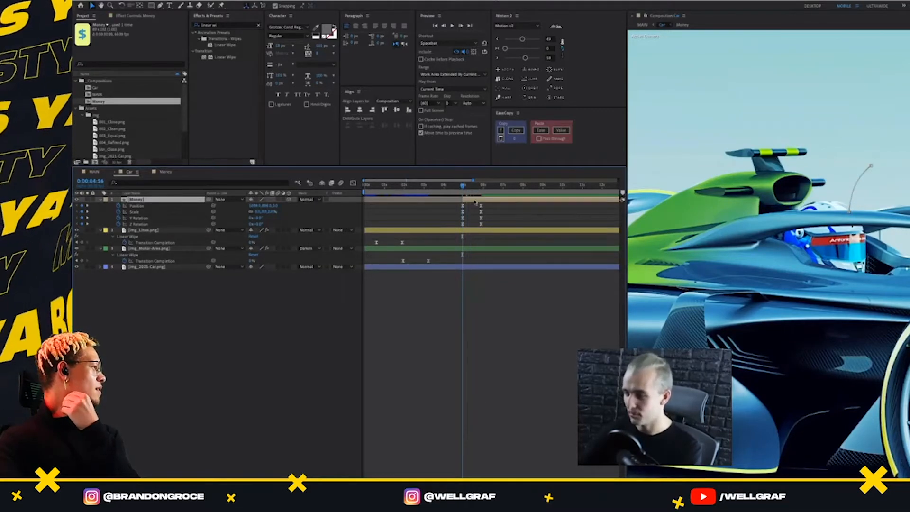
key(ctrl+d)
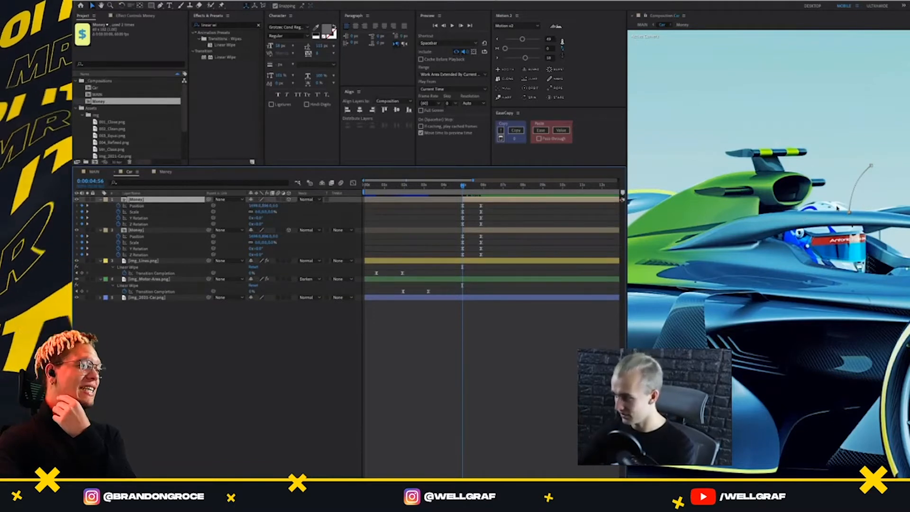
drag(485, 196, 484, 202)
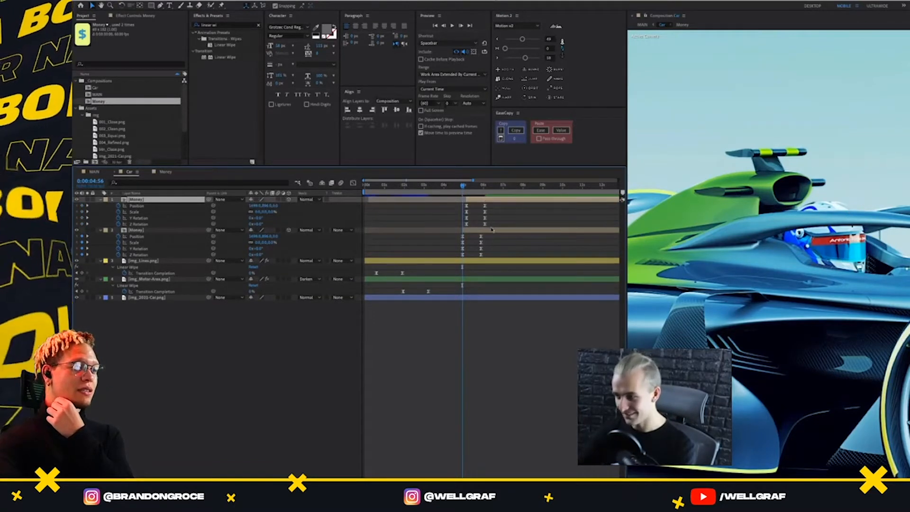
key(shift+Page_Up)
key(space)
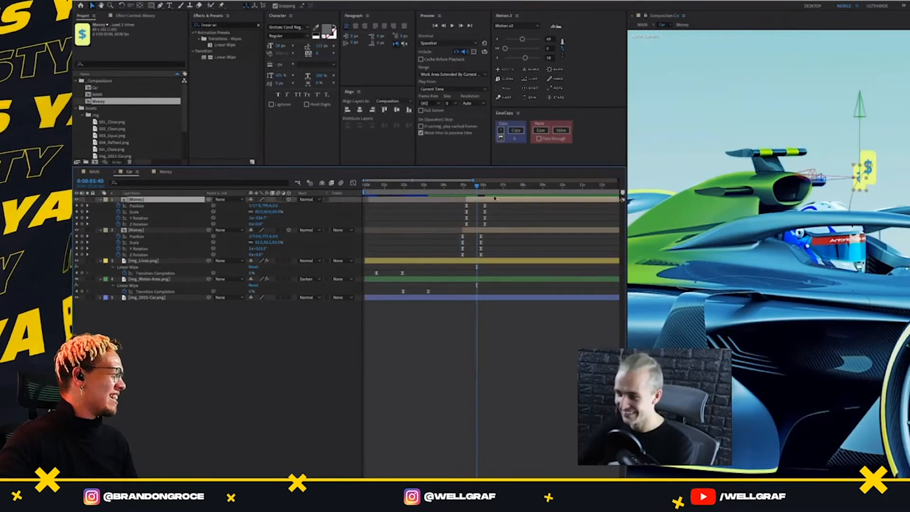
Move the delayed Money copy down beside the cockpit using a temporary null control, and delete the null
click(505, 97)
drag(866, 192, 797, 276)
key(ctrl+shift+a)
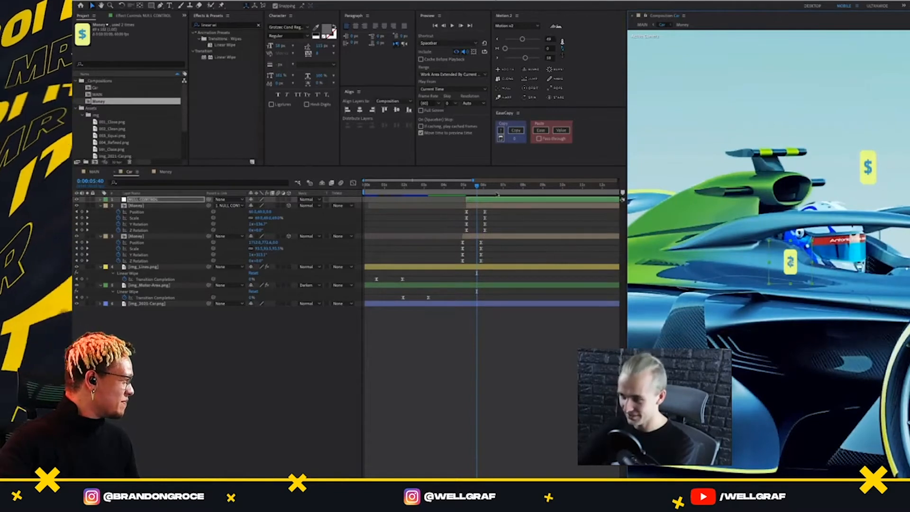
click(494, 199)
key(Delete)
click(493, 200)
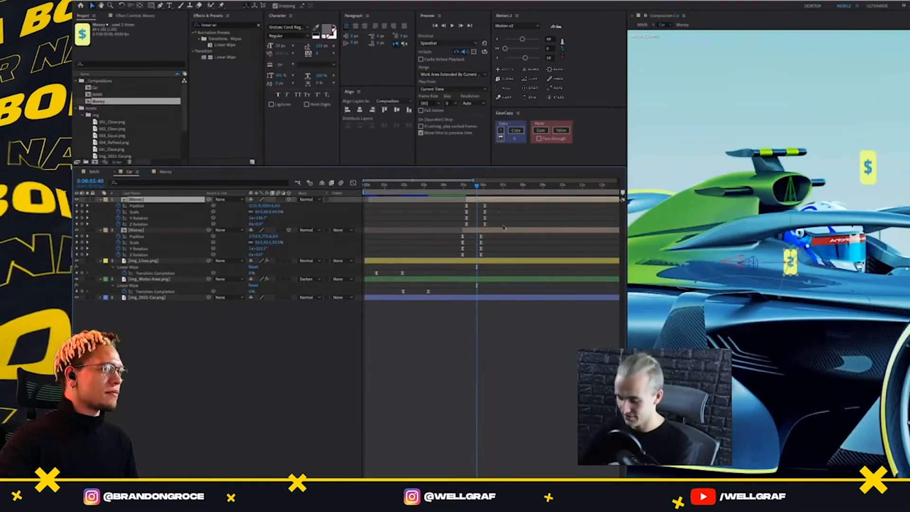
Nudge the Money copy's starting Position keyframe at 0:00:05:08 to the right to change its motion path
key(u)
drag(478, 186, 466, 186)
key(u)
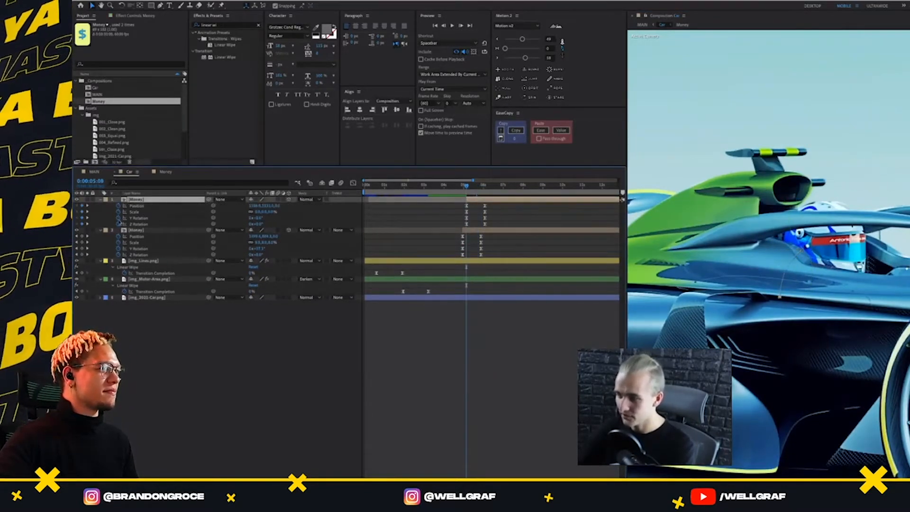
click(137, 206)
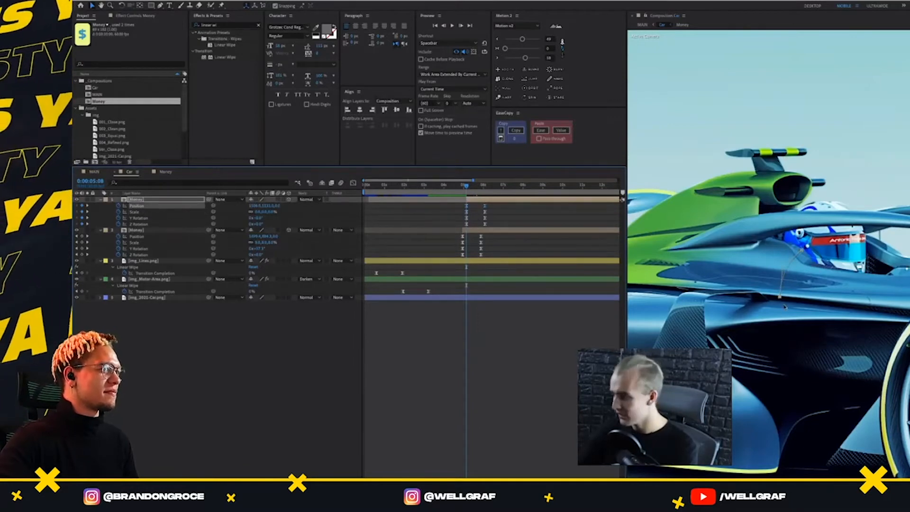
key(shift+Right)
key(shift+Right)
key(shift+Left)
key(shift+Left)
key(shift+Left)
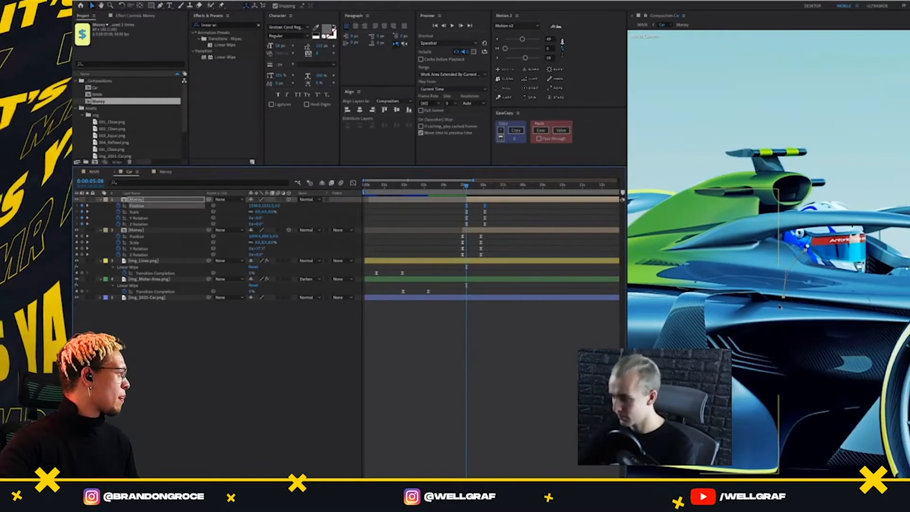
drag(480, 209, 463, 206)
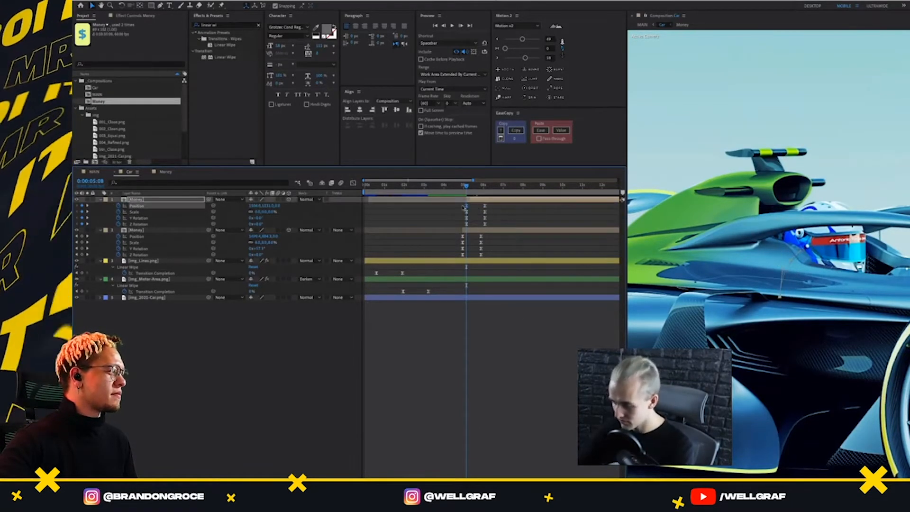
key(shift+Right)
key(shift+Right)
key(shift+Right)
key(shift+Right)
key(shift+Right)
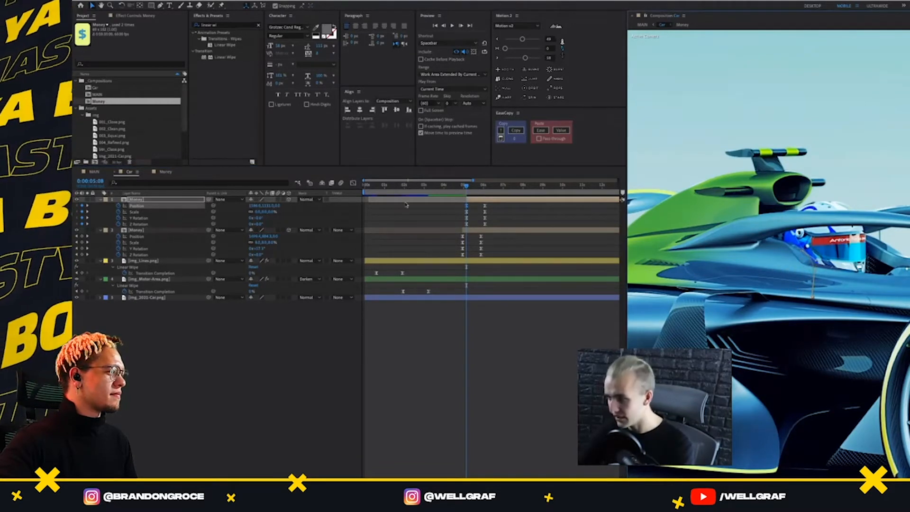
Set the Money copy's ending Scale keyframe at 0:00:06:05 to 63% and scrub back through the motion
key(k)
key(k)
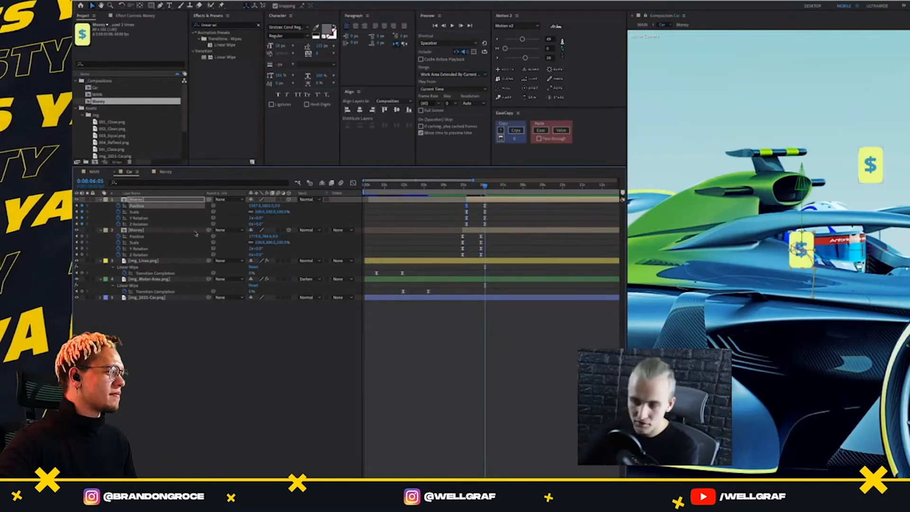
click(137, 212)
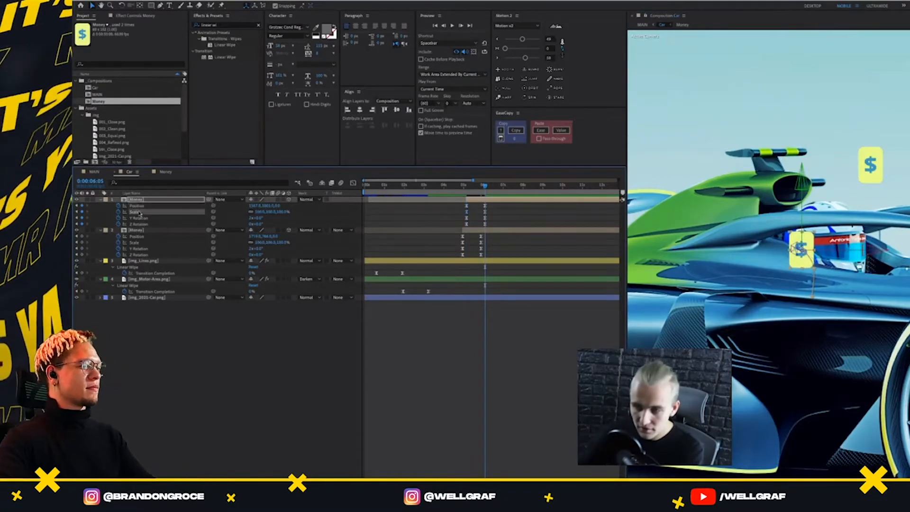
drag(267, 212, 253, 217)
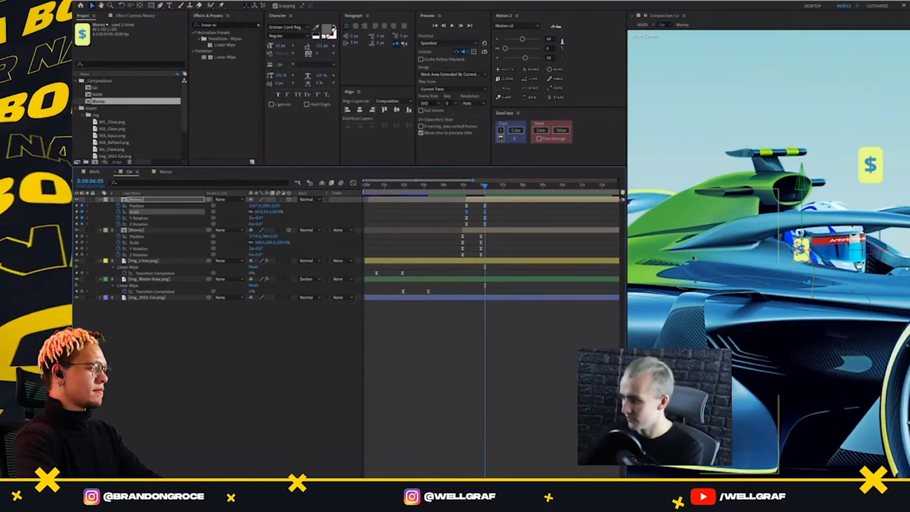
drag(484, 187, 459, 191)
Shift the smaller Money copy further down and left over the car body with a temporary null control, and delete the null
click(482, 203)
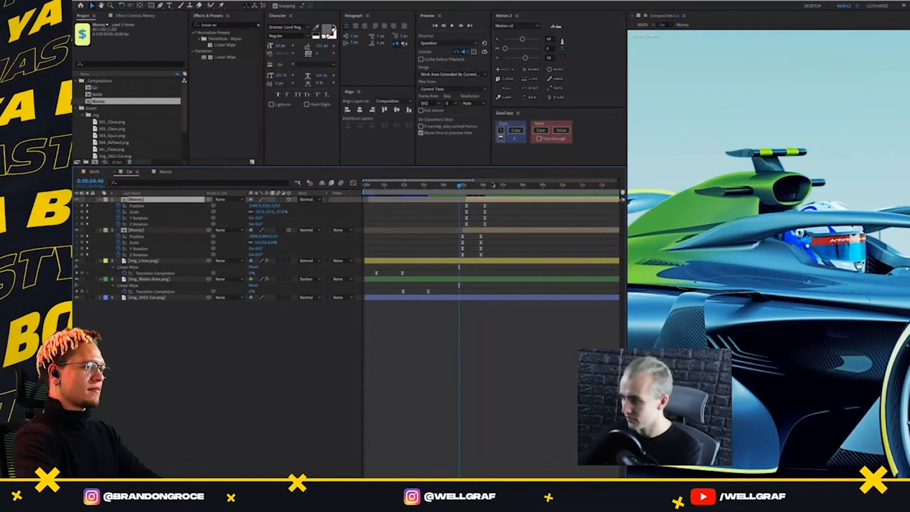
click(493, 184)
click(504, 88)
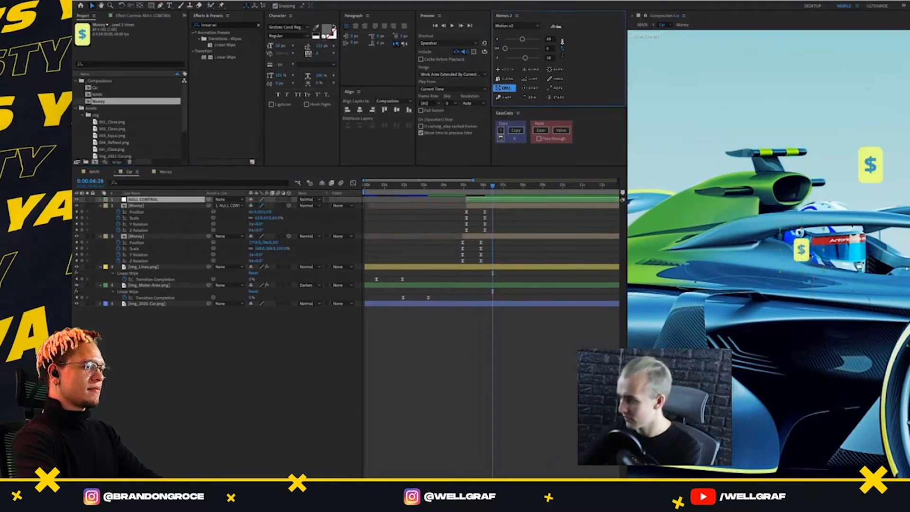
drag(801, 249, 766, 276)
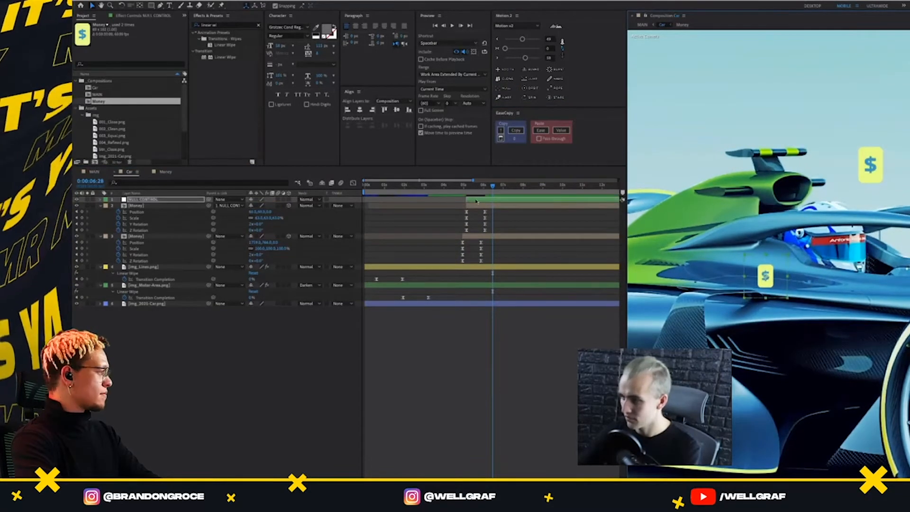
key(Delete)
Duplicate the original full-size Money layer, place the copy at the top of the layer stack and delay it behind the second copy
click(502, 229)
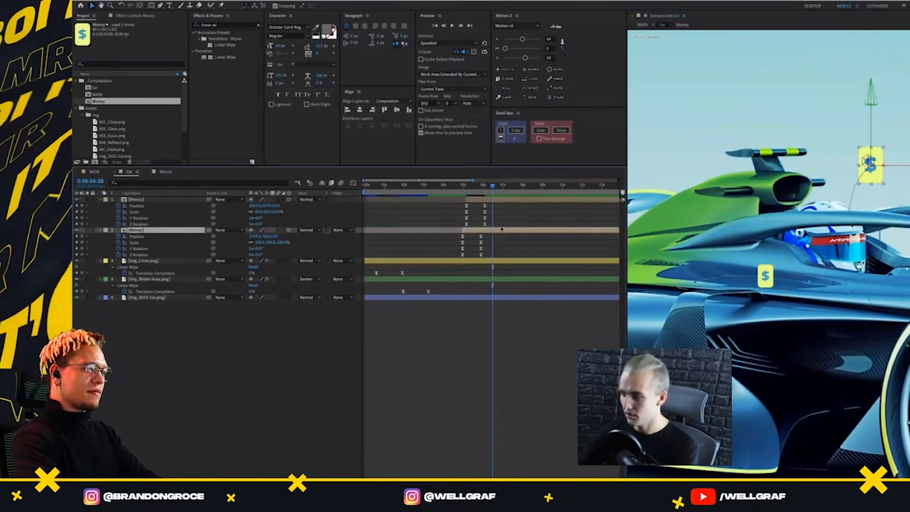
key(ctrl+d)
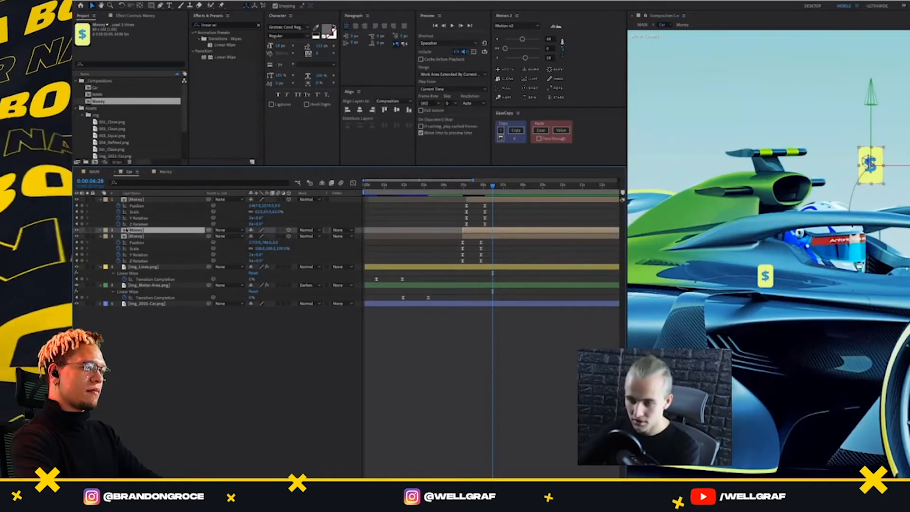
drag(140, 232, 144, 198)
key(u)
drag(479, 200, 495, 188)
click(504, 215)
Parent the third Money copy to a temporary null control and move it down onto the car body
click(498, 200)
click(506, 88)
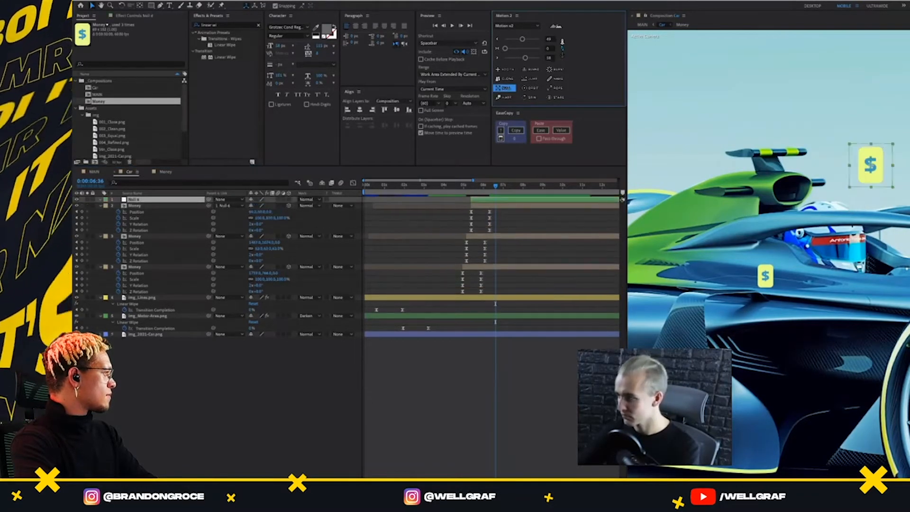
drag(866, 185, 859, 314)
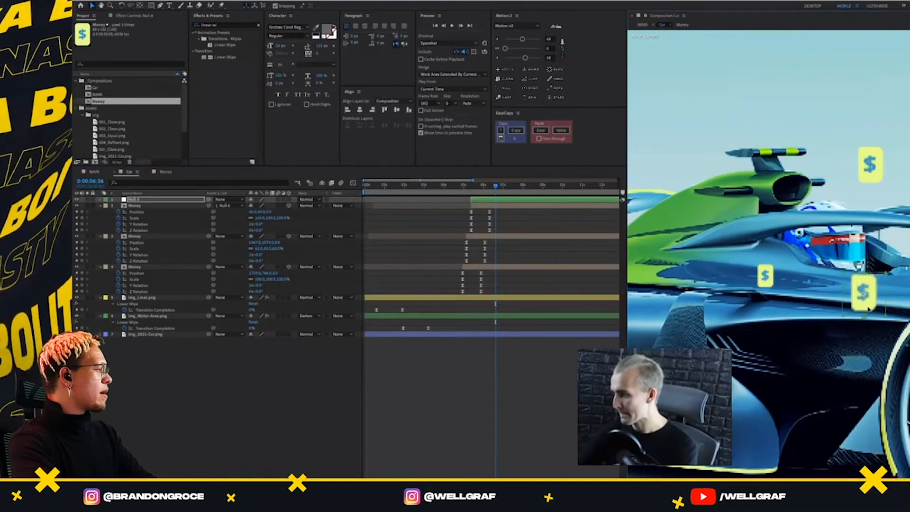
Scale the third Money copy to 80% through its null control, and delete the null
click(492, 203)
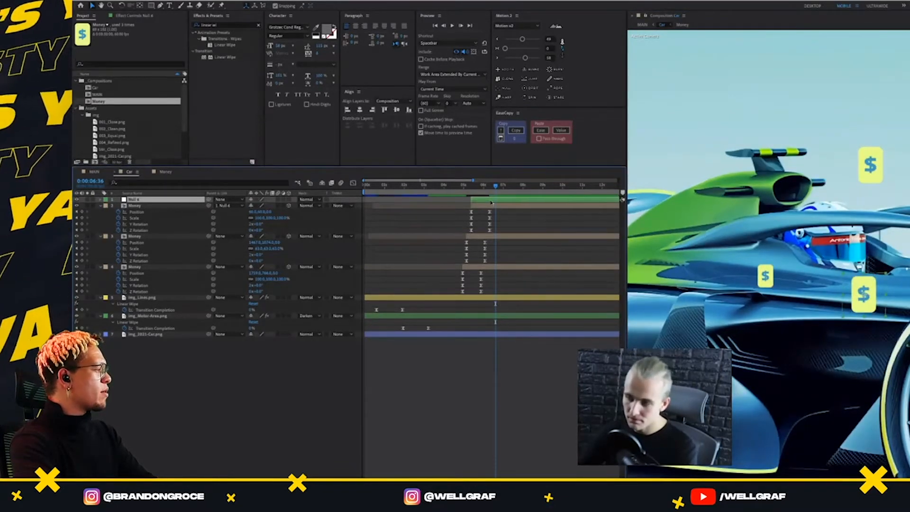
key(s)
click(262, 206)
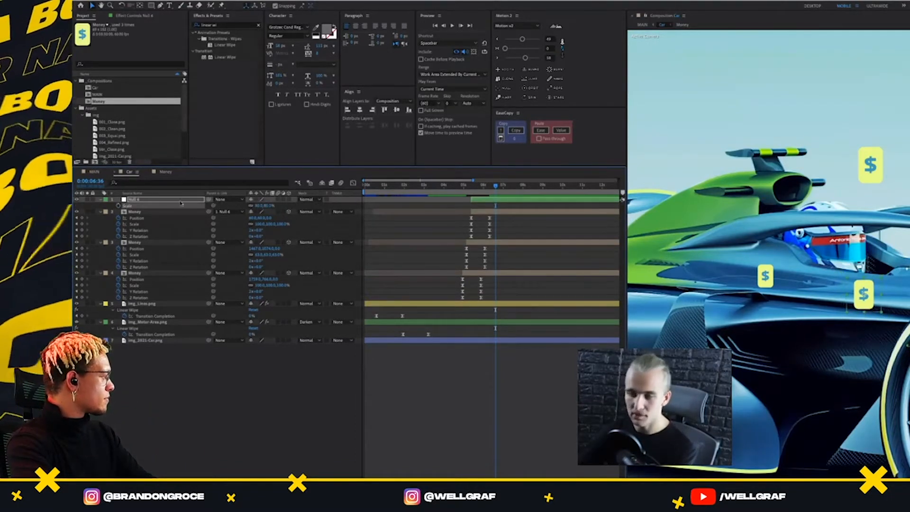
click(198, 201)
key(Delete)
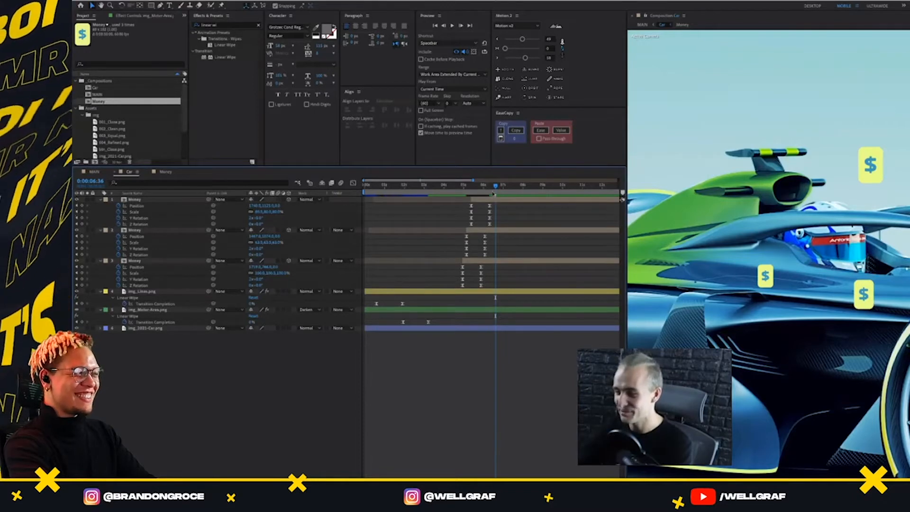
Preview the three Money animations in the Car composition and tilt the graphics slightly with Z Rotation at their end positions
click(500, 201)
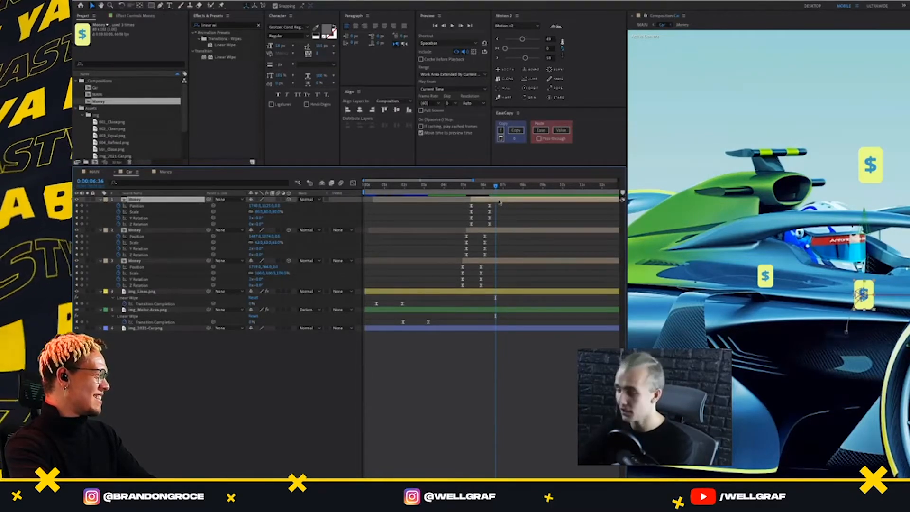
click(472, 193)
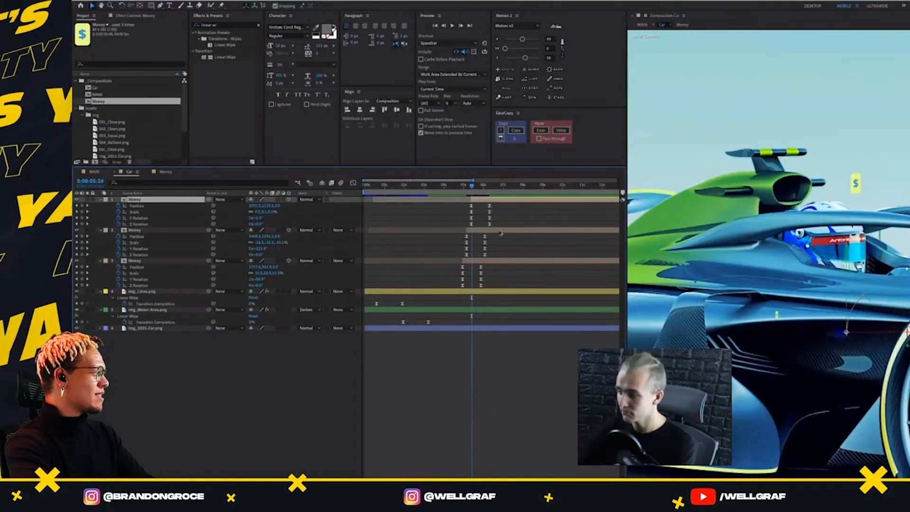
key(space)
click(514, 250)
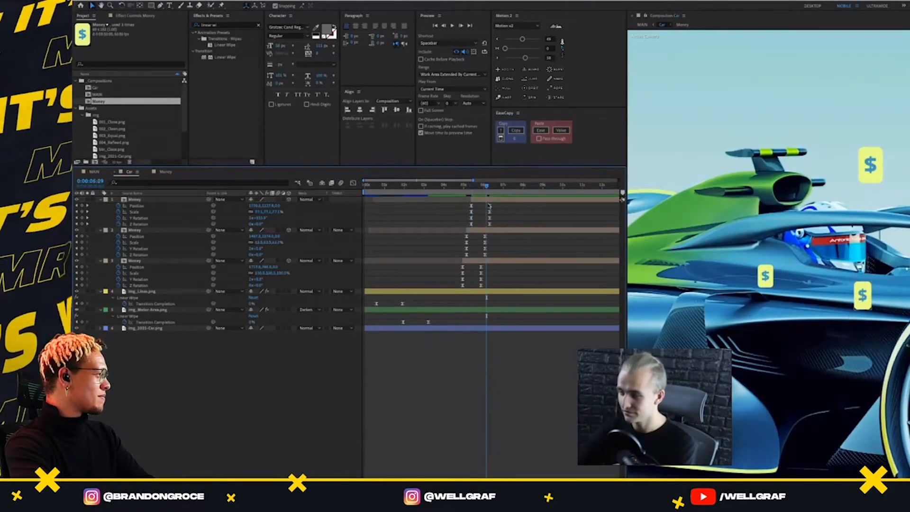
click(462, 185)
key(space)
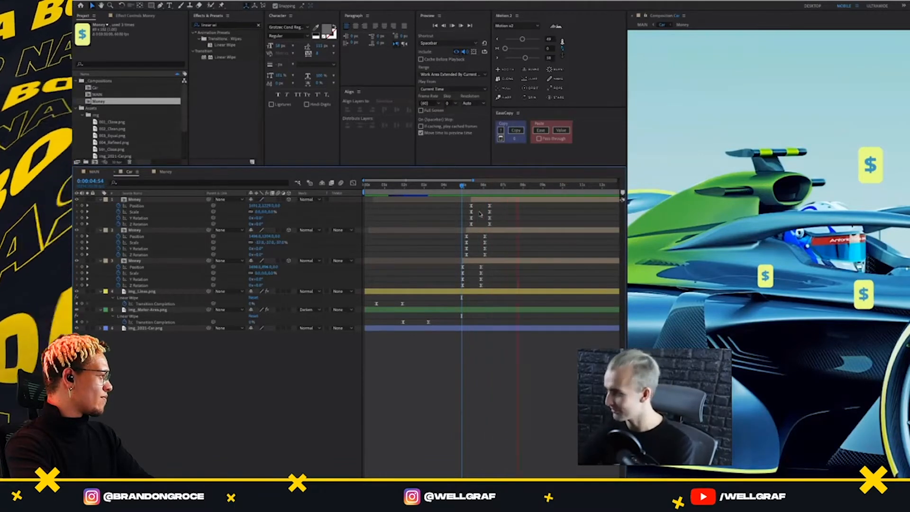
key(space)
key(j)
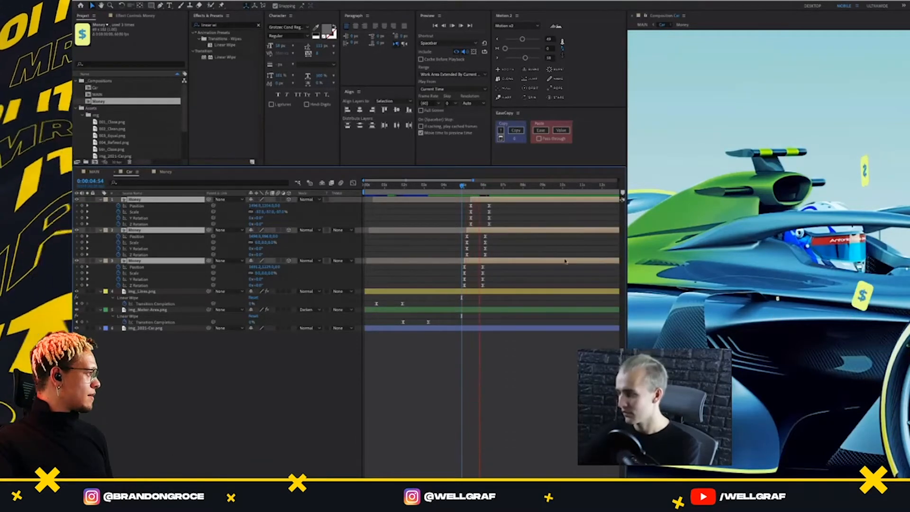
Move the middle Money layer to the top of the stack and delay it so it animates last
drag(462, 186, 474, 216)
click(534, 243)
click(503, 232)
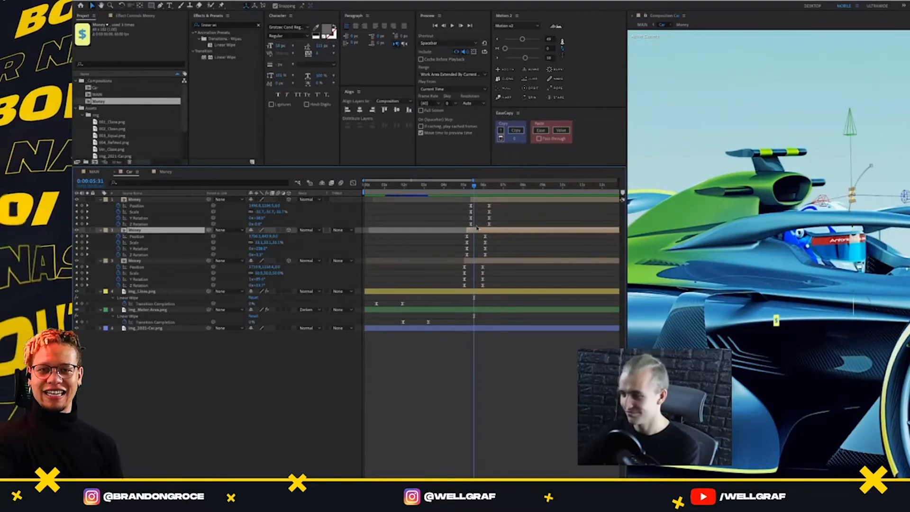
drag(150, 232, 142, 200)
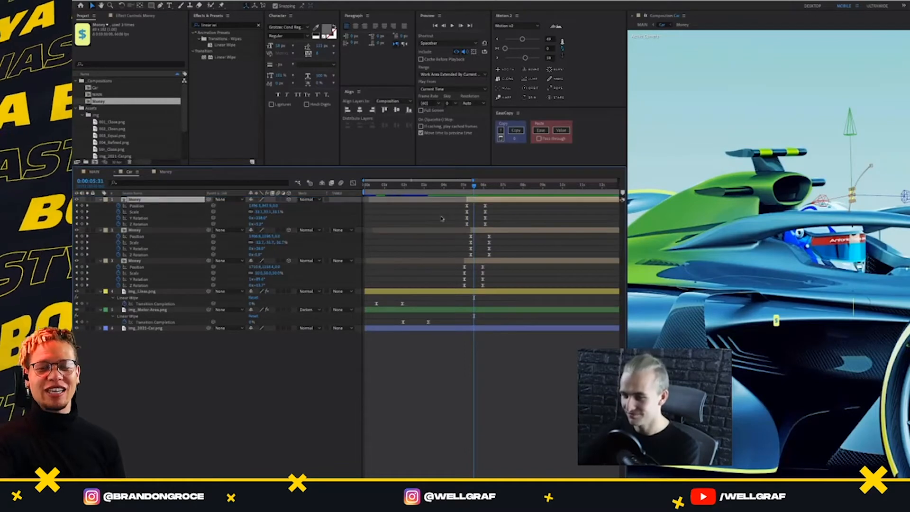
drag(480, 201, 480, 231)
Play back and scrub the Money animations in the Car composition to examine the new stagger order
click(459, 185)
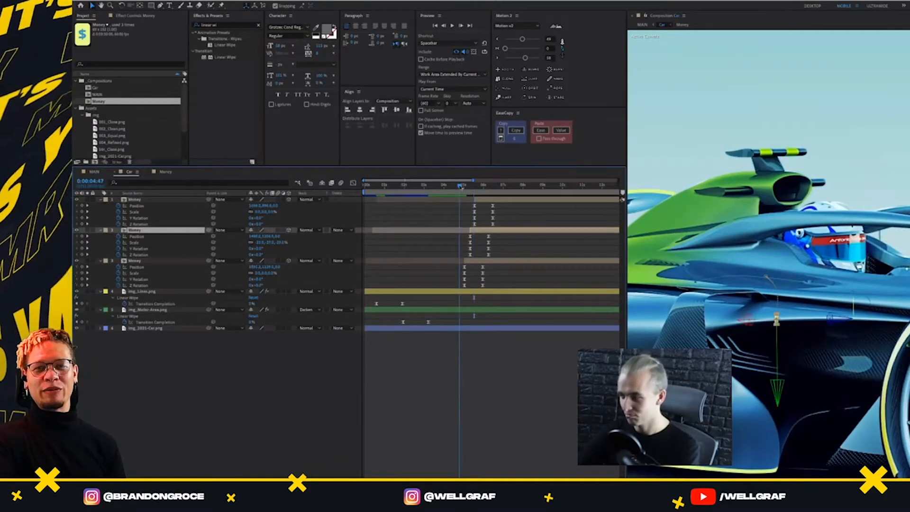
key(space)
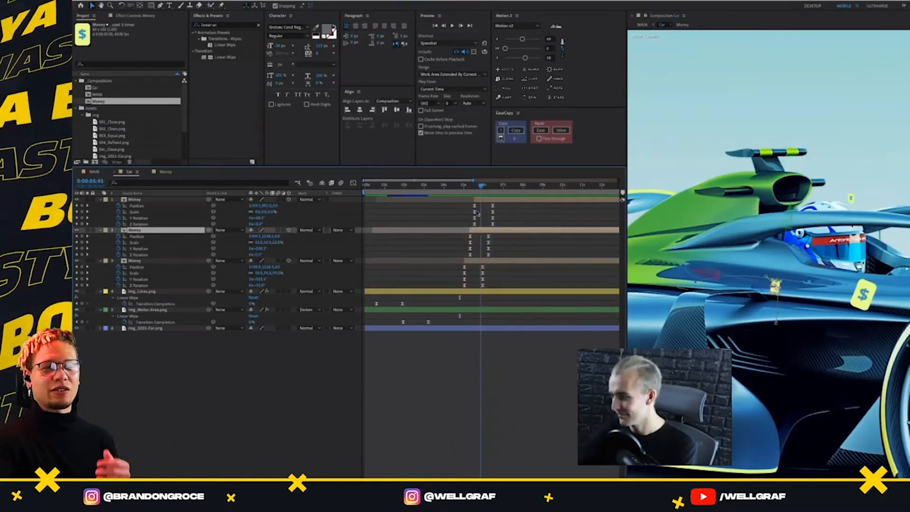
key(space)
key(space)
key(space)
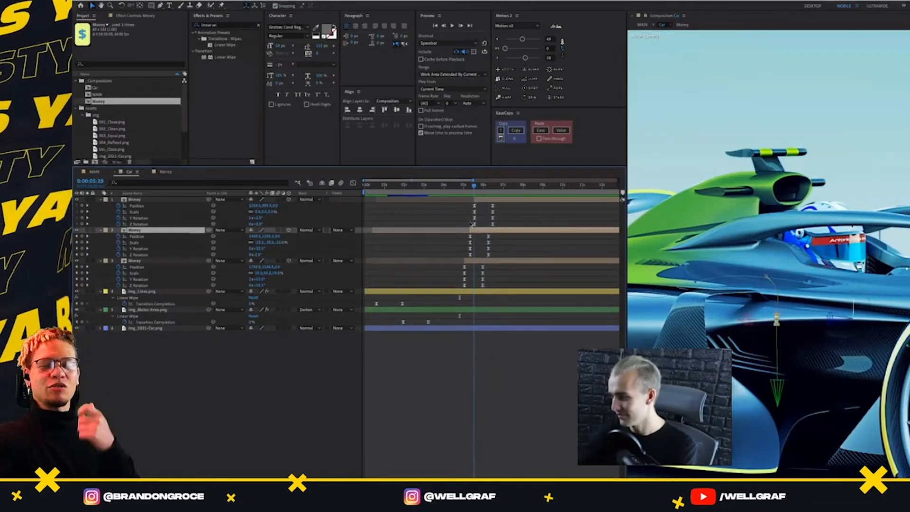
mouse_move(478, 221)
mouse_down()
mouse_move(488, 222)
mouse_move(469, 229)
mouse_move(488, 223)
mouse_up()
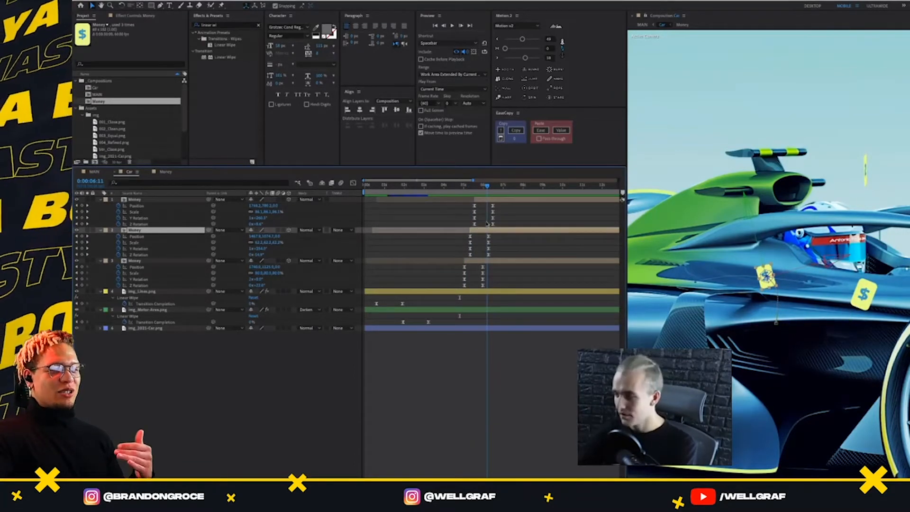
drag(487, 223, 459, 241)
key(space)
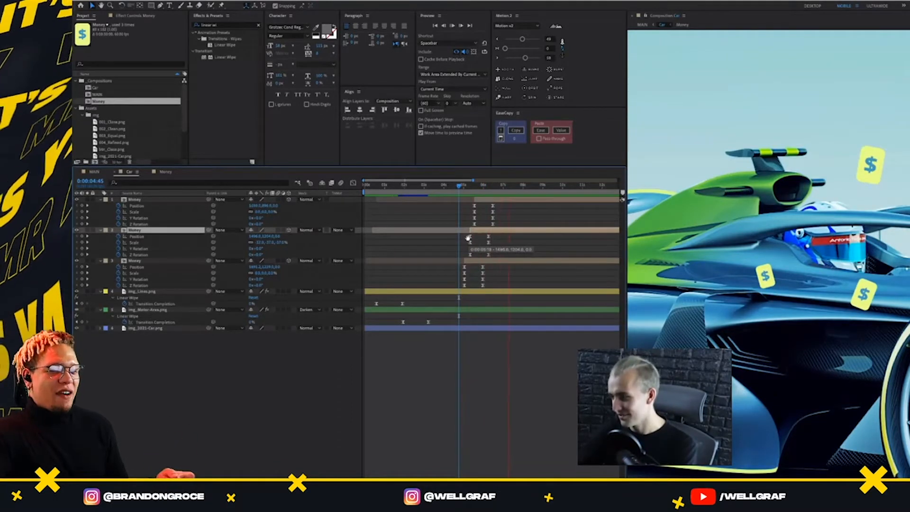
key(space)
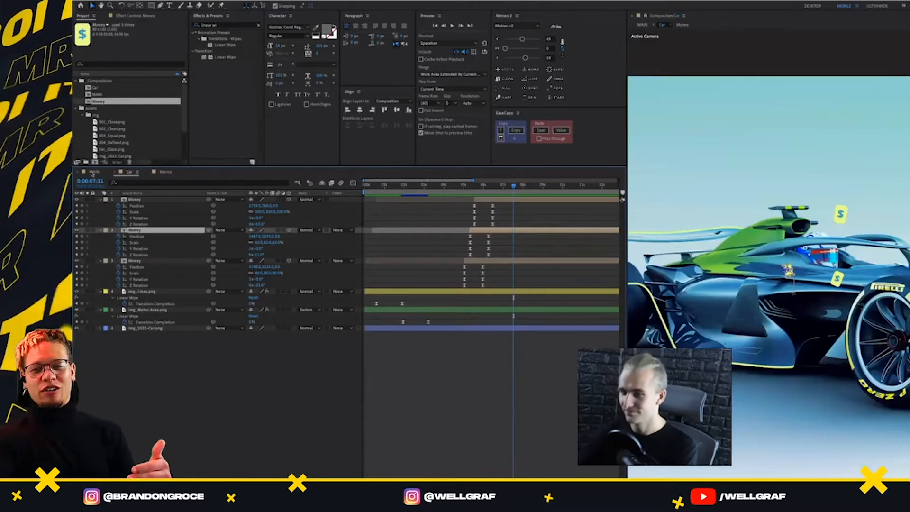
Check the transition timing in MAIN and shift all three Money layers in Car earlier so the first starts at 0:00:04:56
click(95, 171)
drag(495, 186, 429, 190)
mouse_move(442, 225)
mouse_down()
mouse_move(449, 230)
mouse_move(433, 235)
mouse_up()
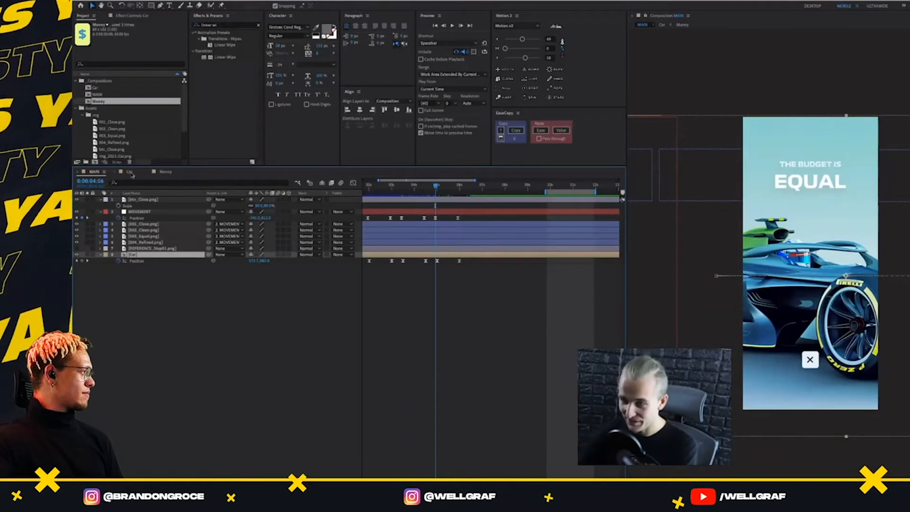
click(130, 172)
click(95, 172)
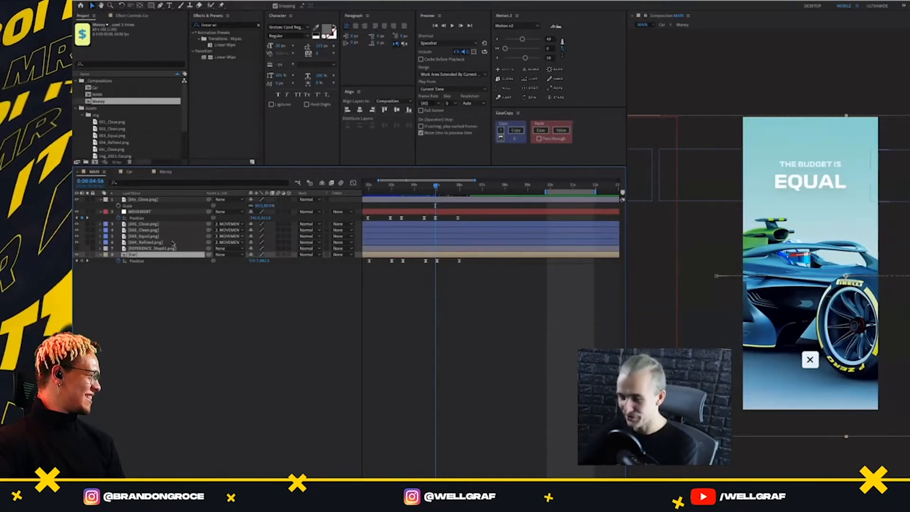
click(129, 173)
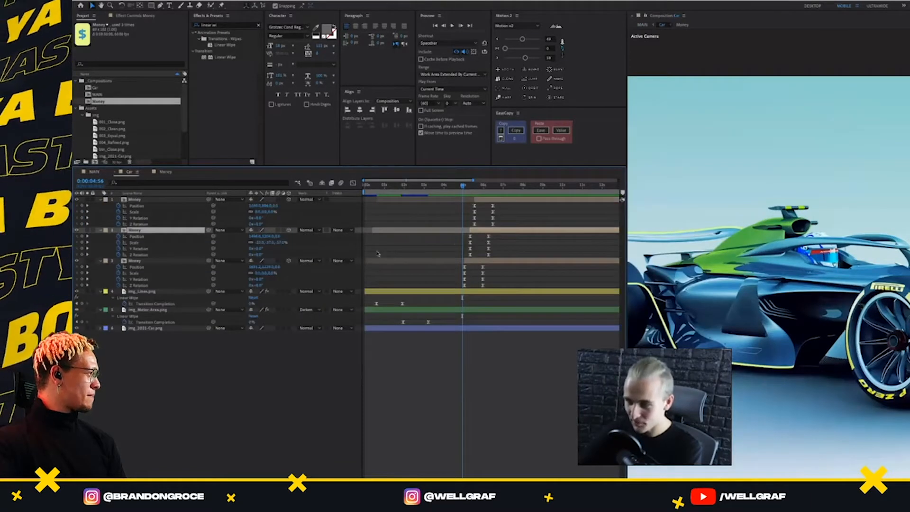
click(474, 261)
shift+click(487, 201)
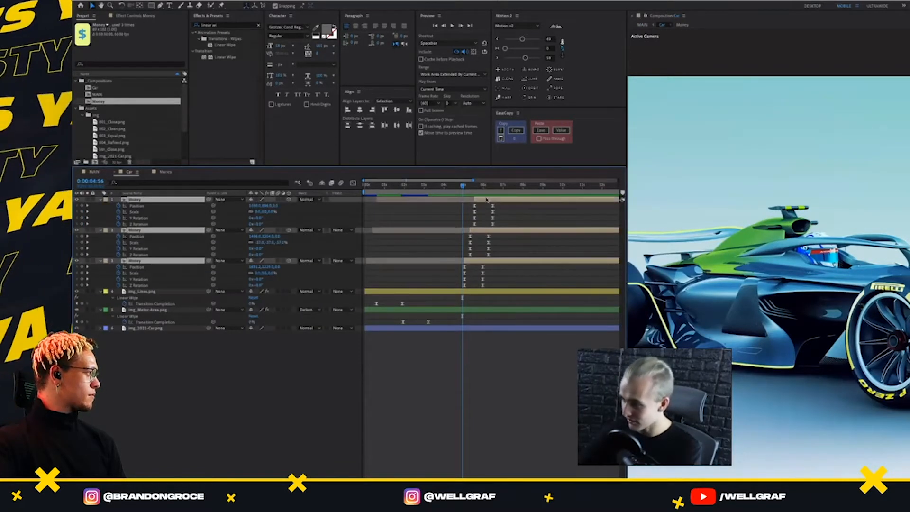
drag(486, 201, 483, 207)
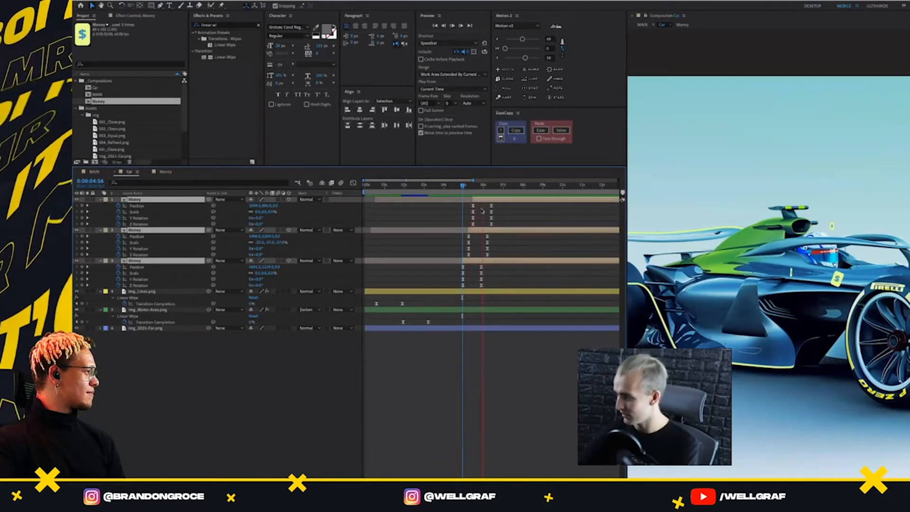
Preview the MAIN composition around the switch from the EQUAL screen to the REFINED screen
click(95, 172)
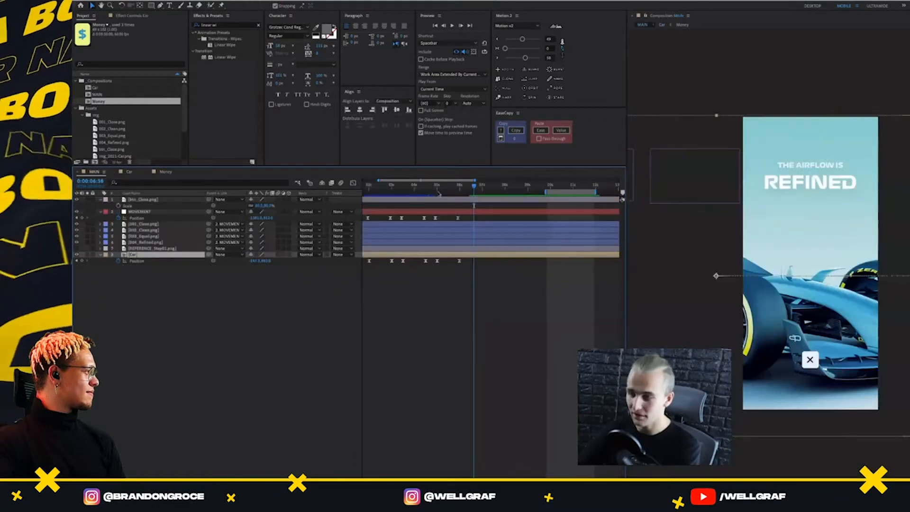
drag(462, 188, 466, 190)
key(space)
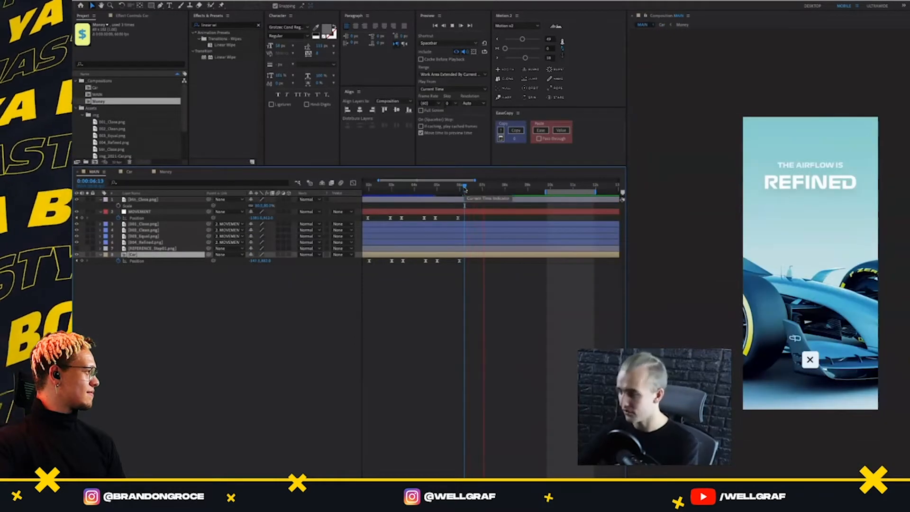
key(space)
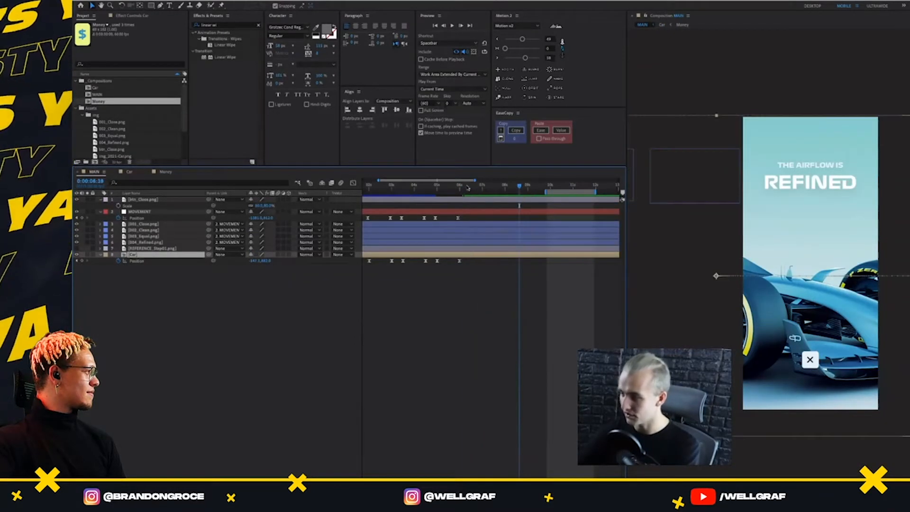
Shift all three Money layers in Car earlier to start around 0:00:04:26 and preview the timing in MAIN
drag(468, 188, 425, 214)
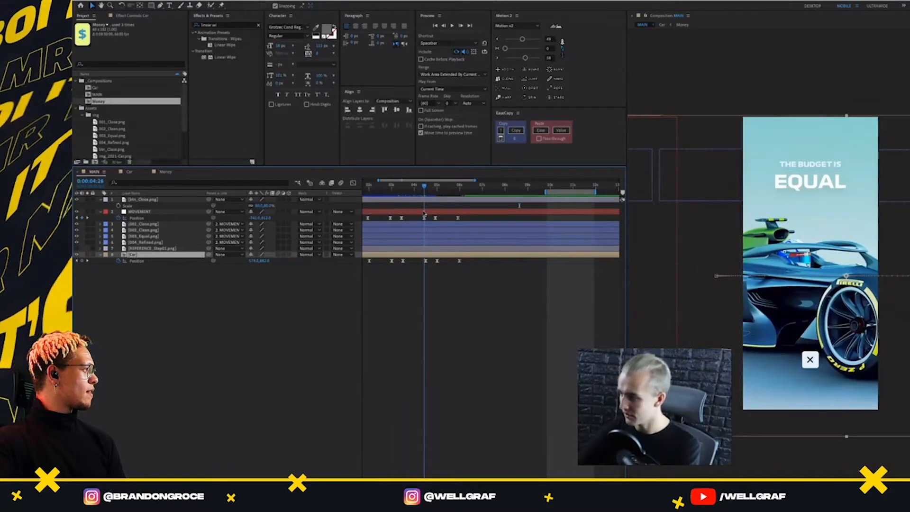
click(127, 173)
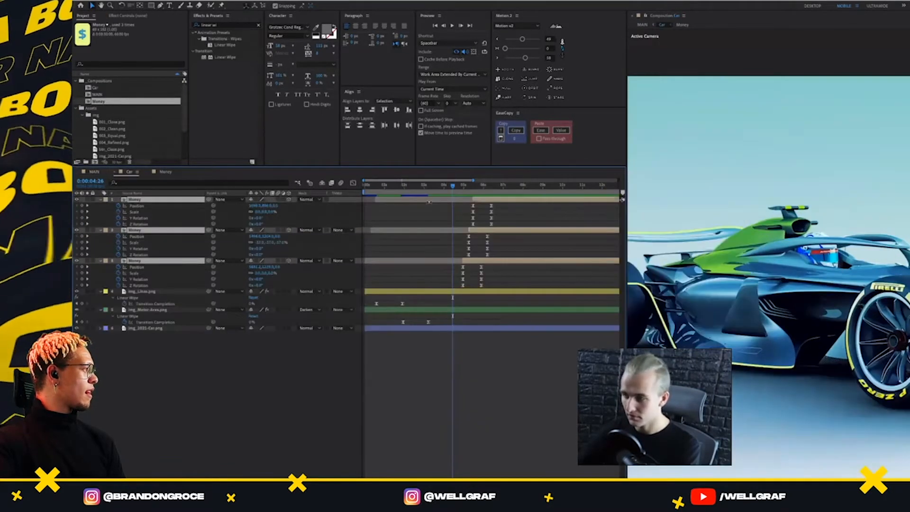
drag(481, 200, 468, 285)
click(492, 208)
click(91, 172)
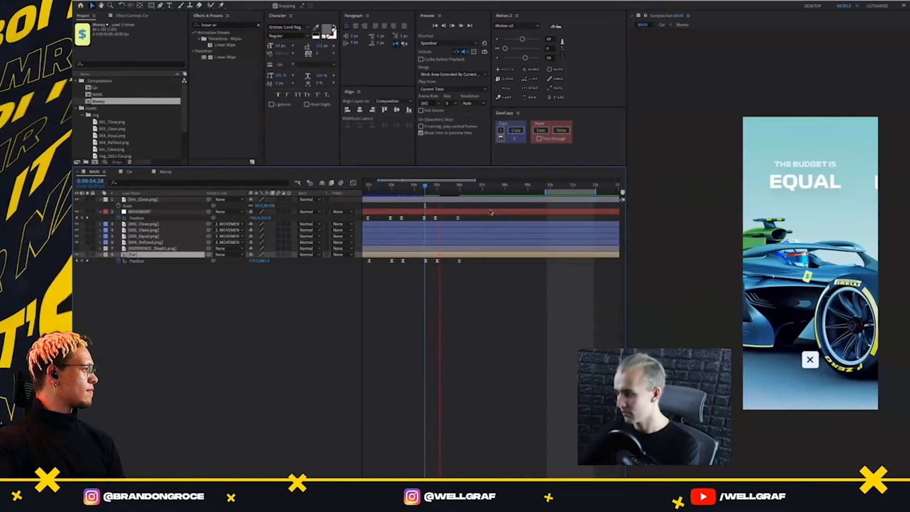
key(space)
Move the three Money animations further ahead in Car and tighten their ending keyframes so they finish by 0:00:04:26
drag(432, 190, 424, 211)
click(164, 172)
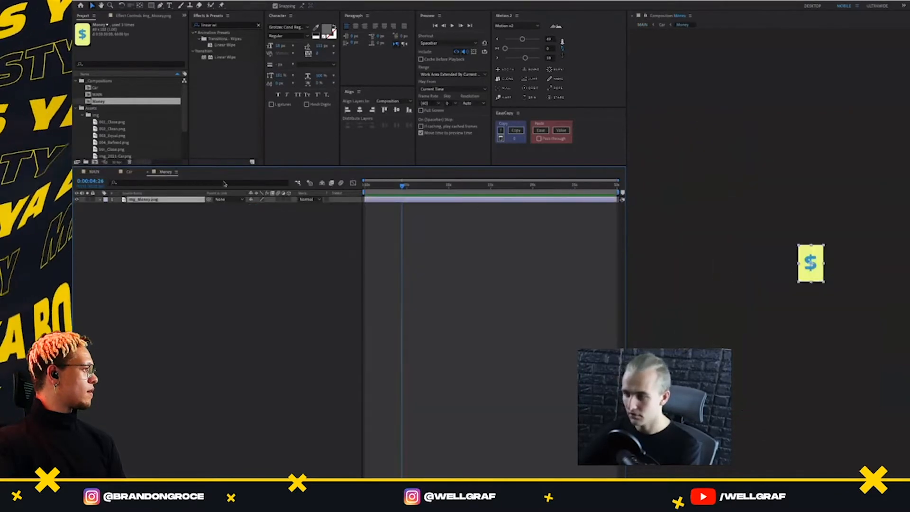
click(130, 172)
drag(479, 203, 454, 221)
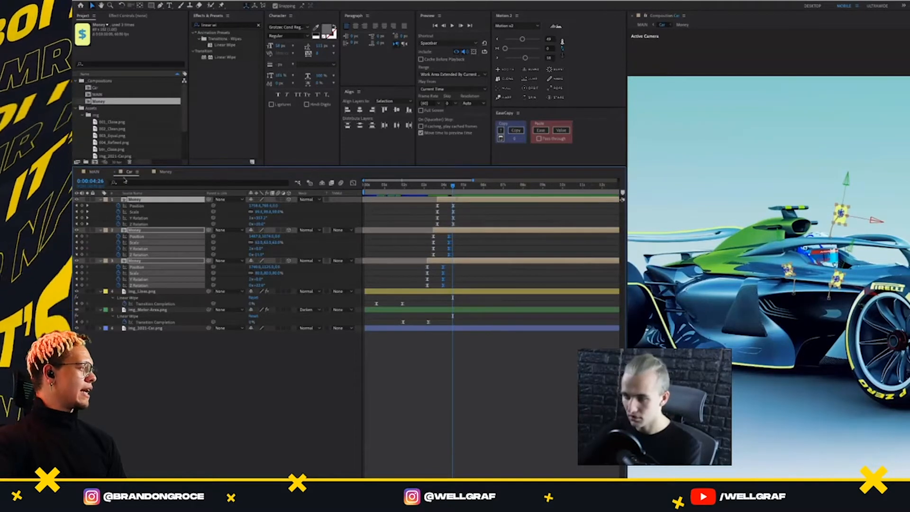
Play back the MAIN composition to review the Money graphics together with the CLEAN, EQUAL and REFINED transitions
click(95, 172)
key(space)
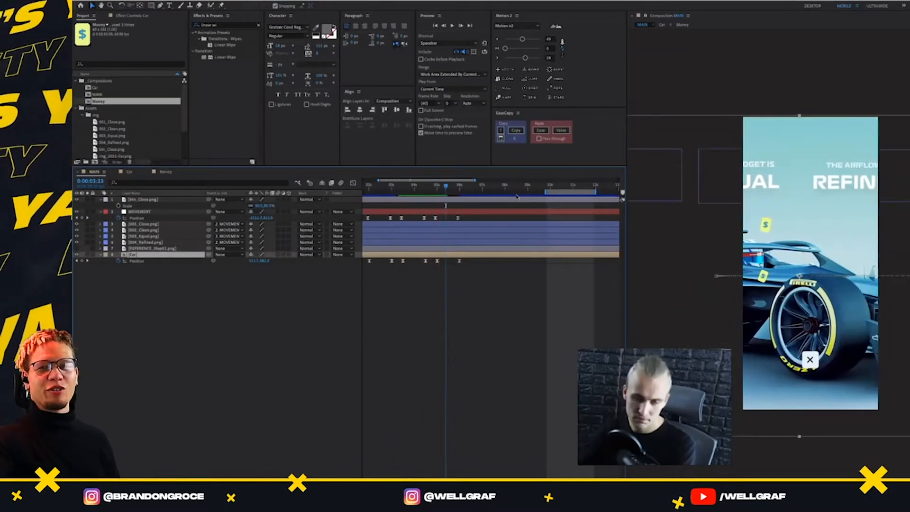
key(space)
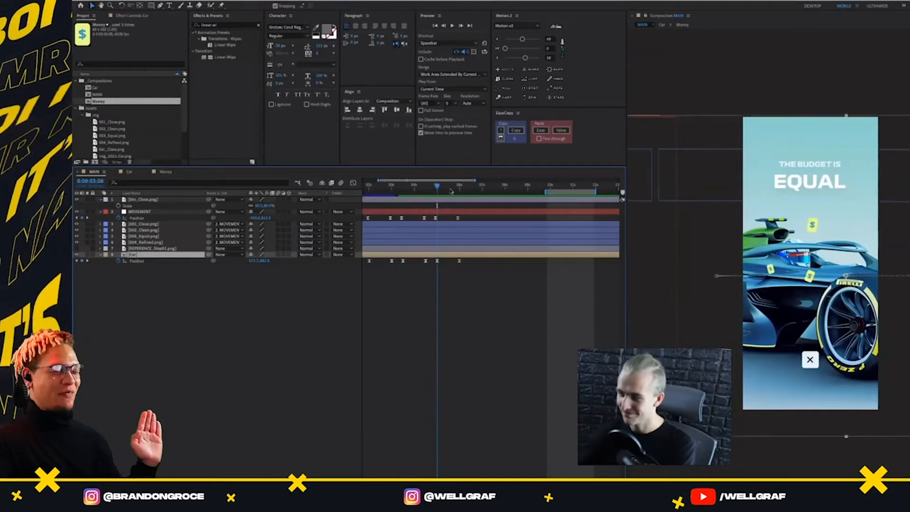
key(space)
key(space)
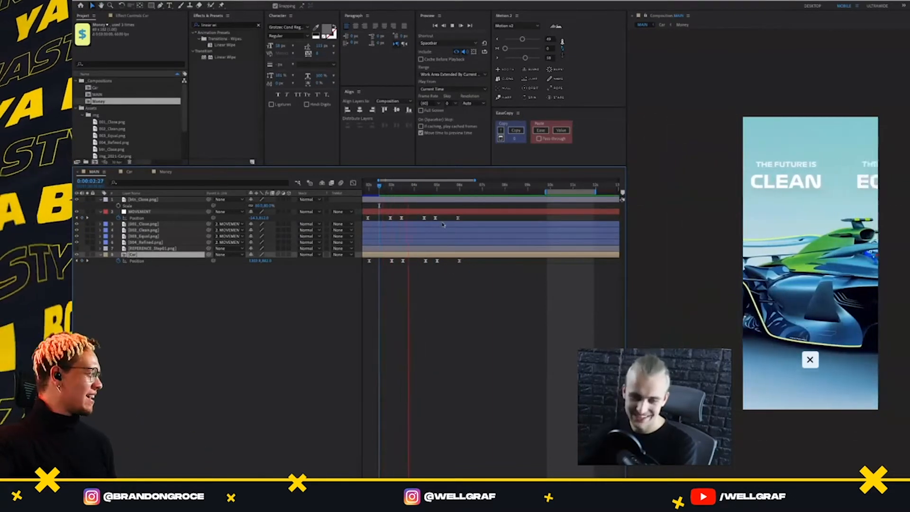
key(space)
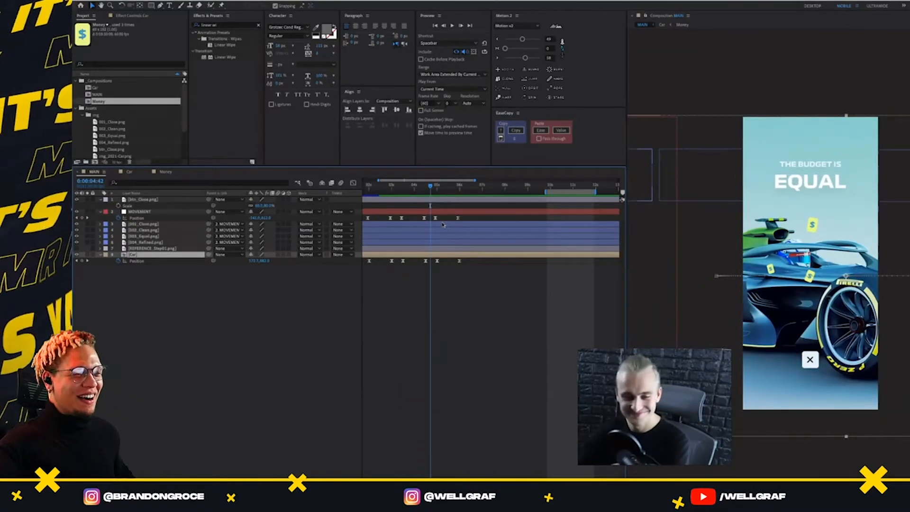
Preview the MAIN composition up to the EQUAL screen to check how the Money graphics appear
click(380, 185)
key(space)
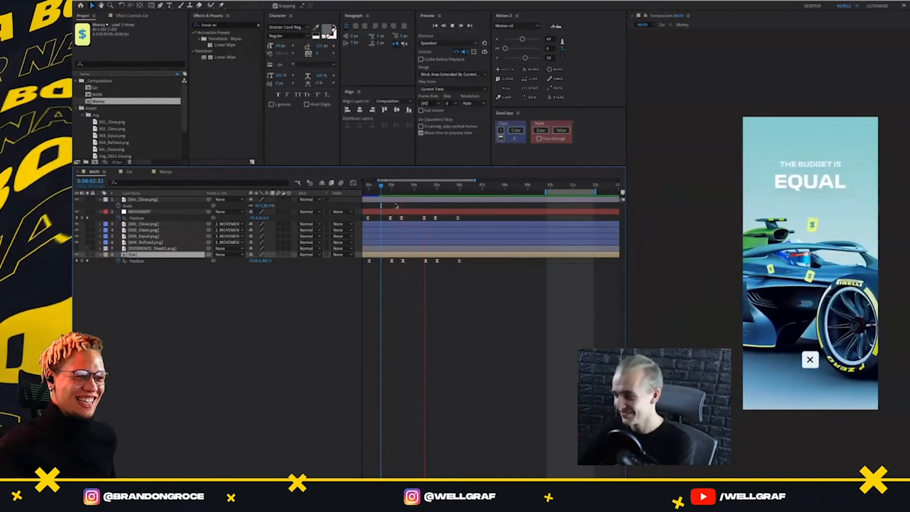
key(space)
click(382, 186)
key(space)
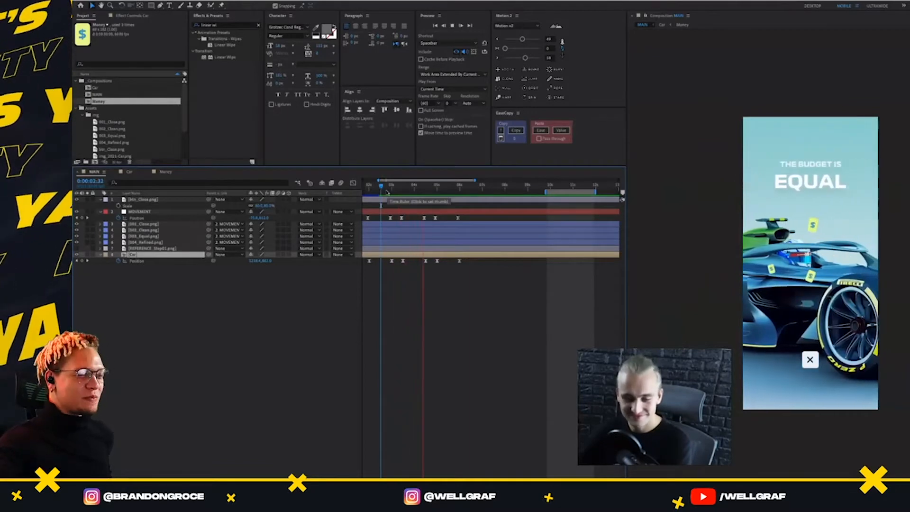
key(space)
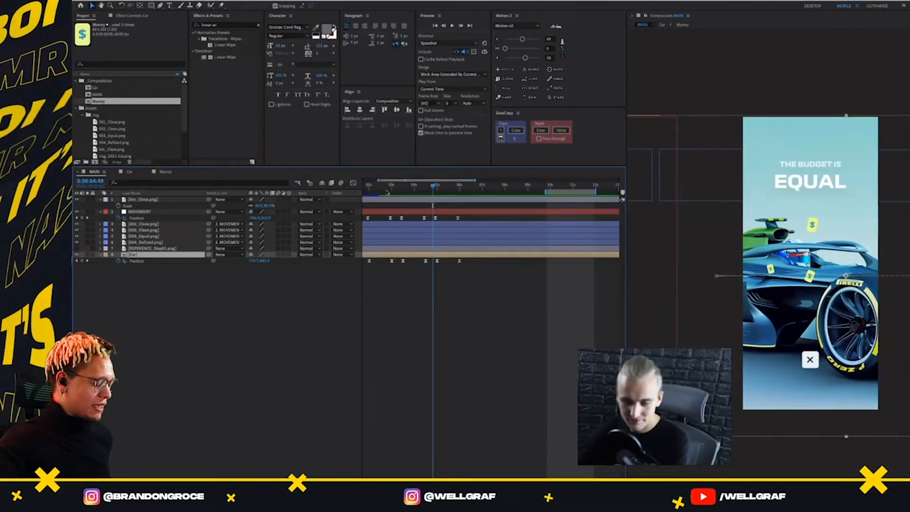
click(429, 186)
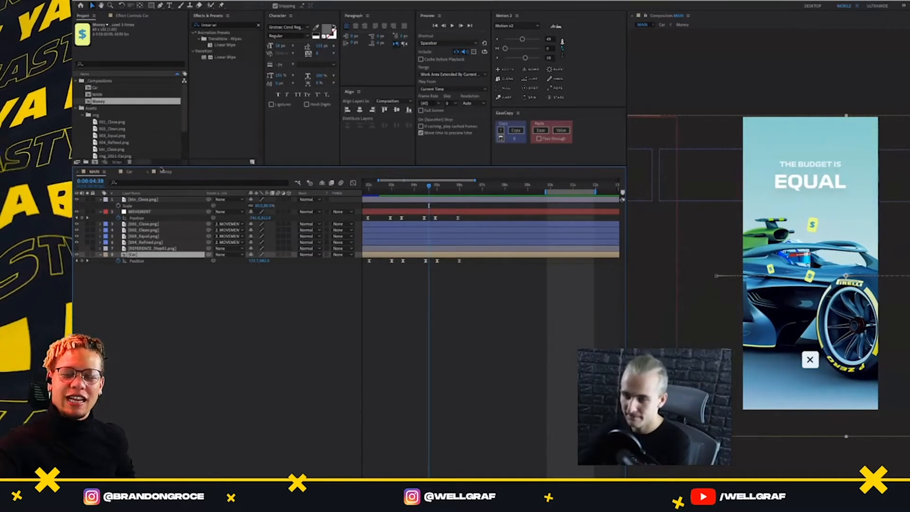
In Car, fade in the topmost Money layer by keyframing Opacity from 0% at 0:00:03:40 to 100% at 0:00:04:29, with easing
click(164, 171)
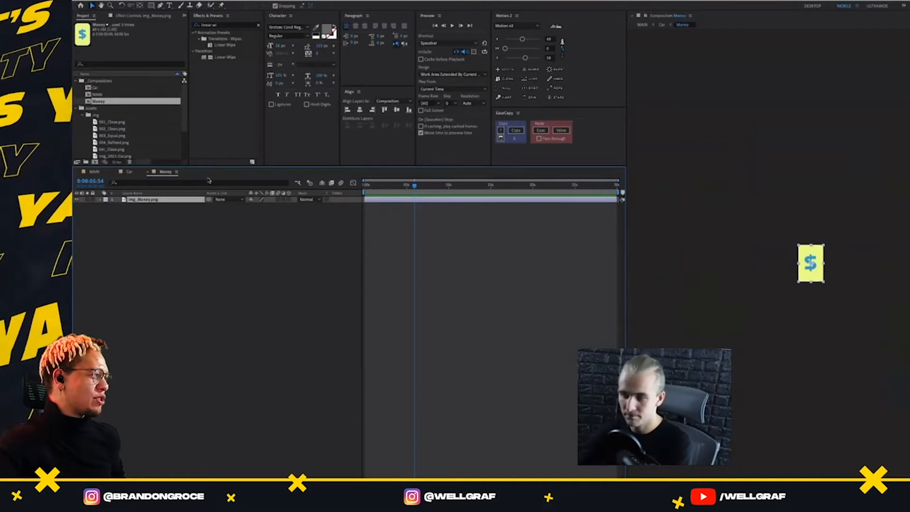
click(128, 172)
click(440, 198)
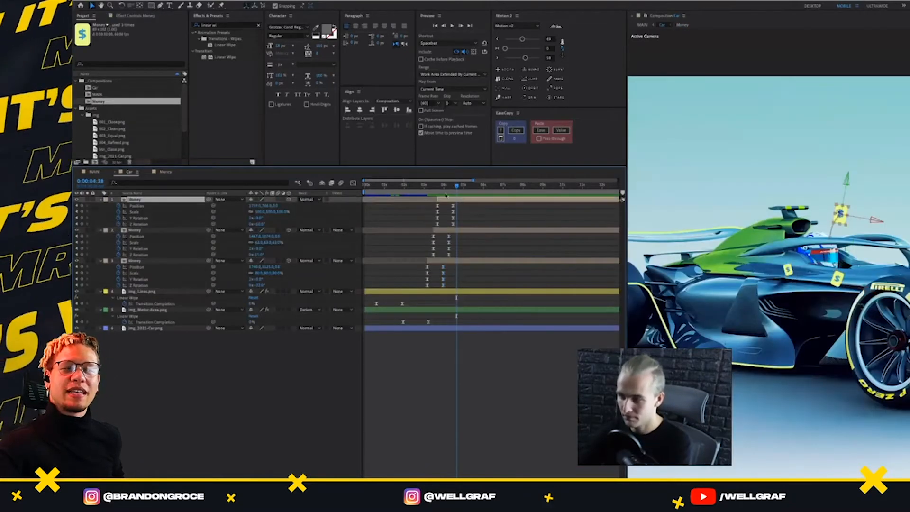
key(t)
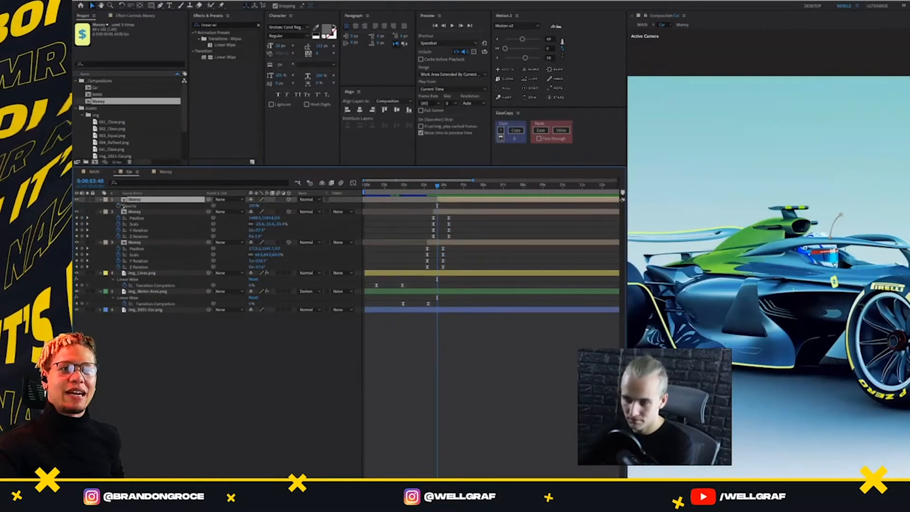
click(125, 206)
shift+click(455, 188)
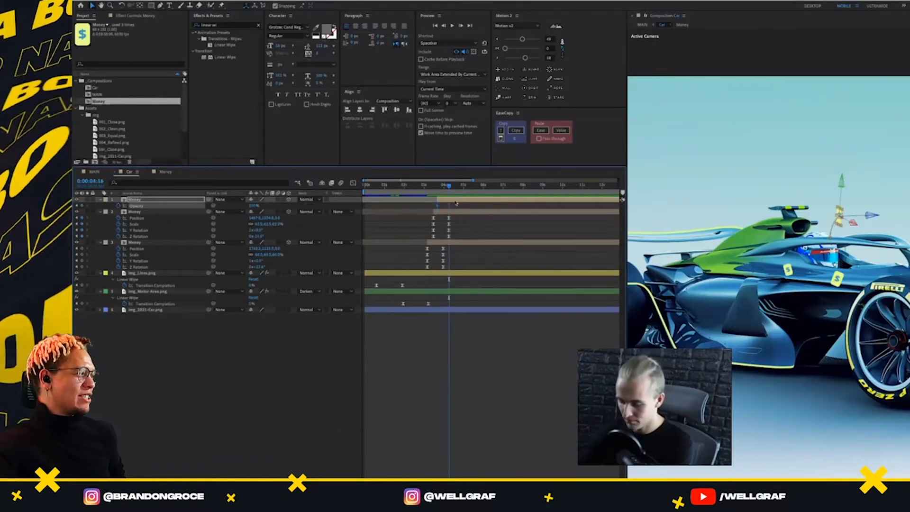
key(ctrl+v)
shift+click(457, 190)
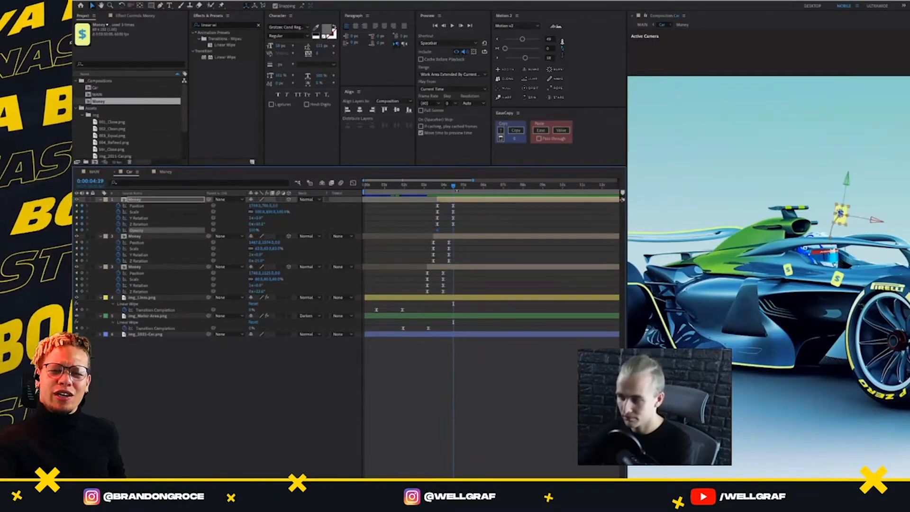
click(77, 230)
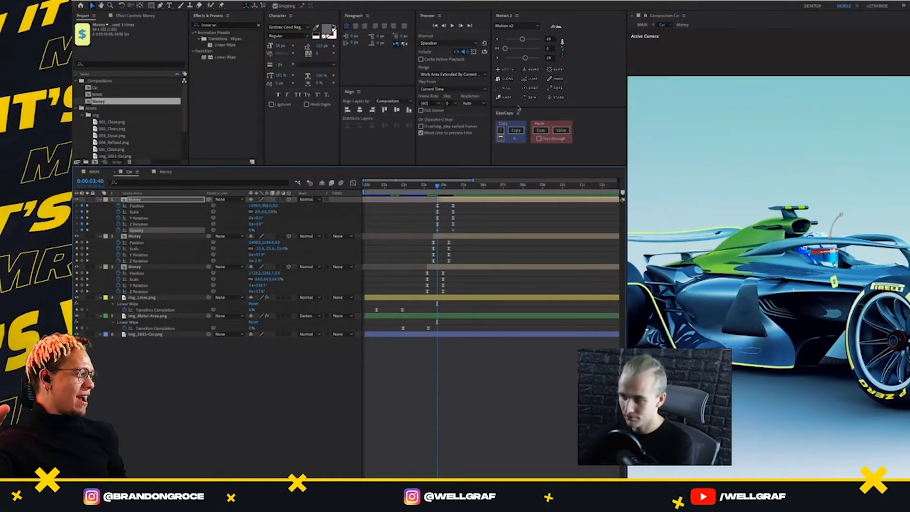
click(499, 58)
click(498, 40)
Paste the eased Opacity keyframes onto the second Money layer, starting at 0:00:03:27
click(462, 236)
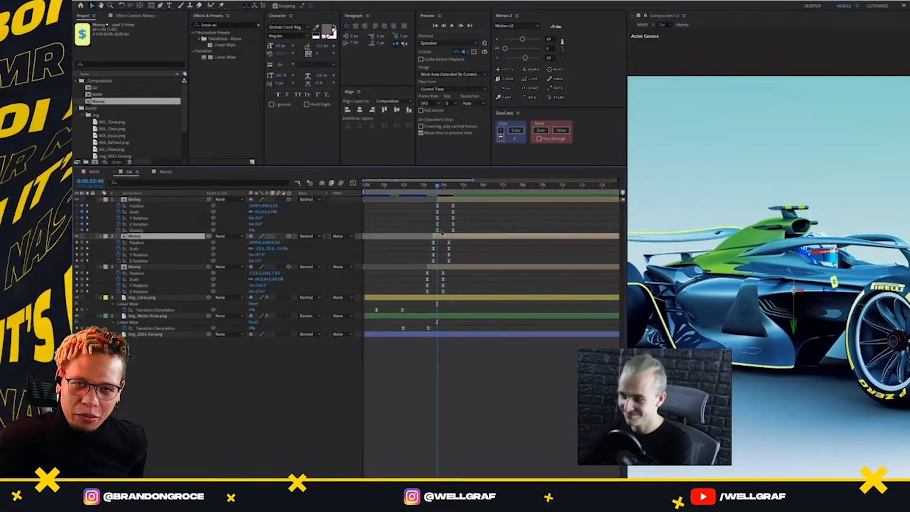
drag(443, 185, 435, 196)
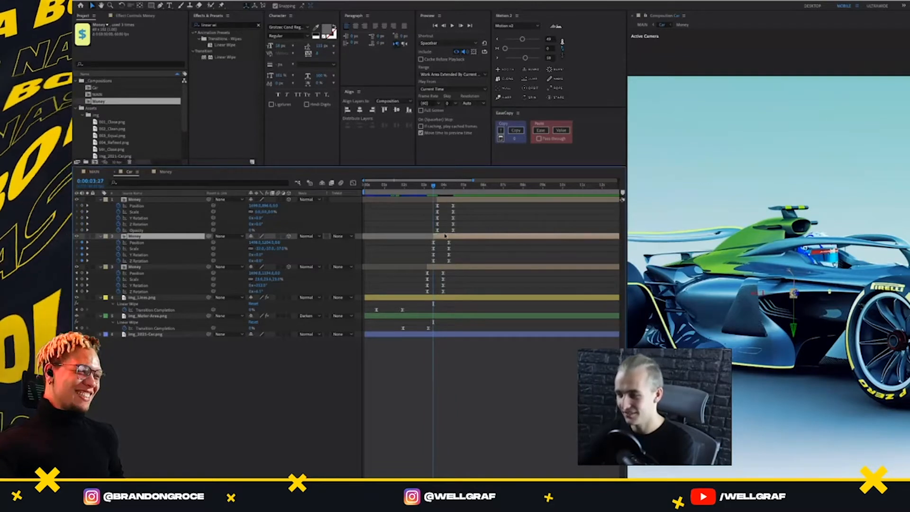
key(ctrl+v)
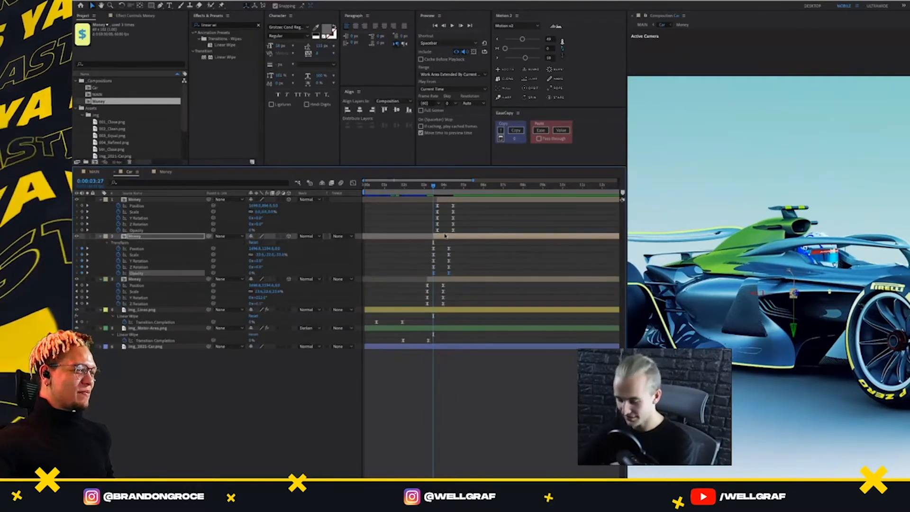
Paste the same Opacity fade onto the third Money layer, starting at its first keyframes at 0:00:03:09
click(441, 281)
drag(435, 187, 427, 192)
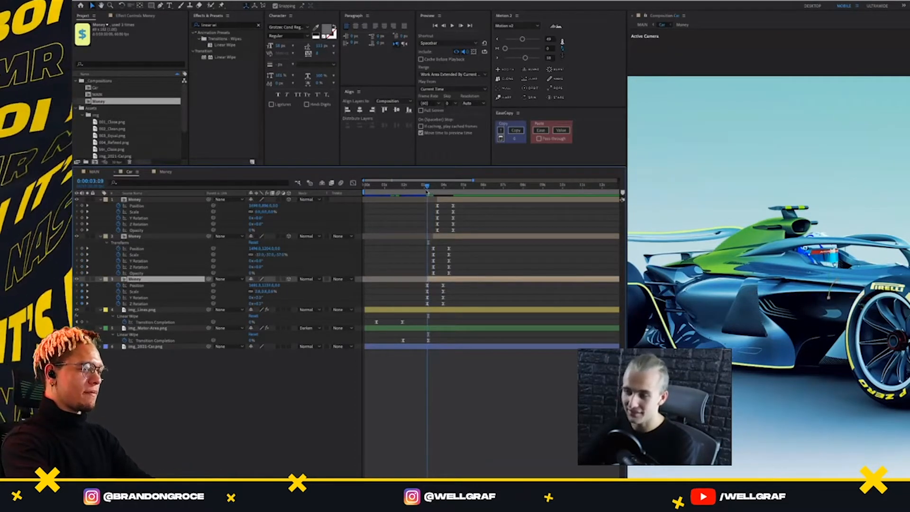
key(alt+t)
key(u)
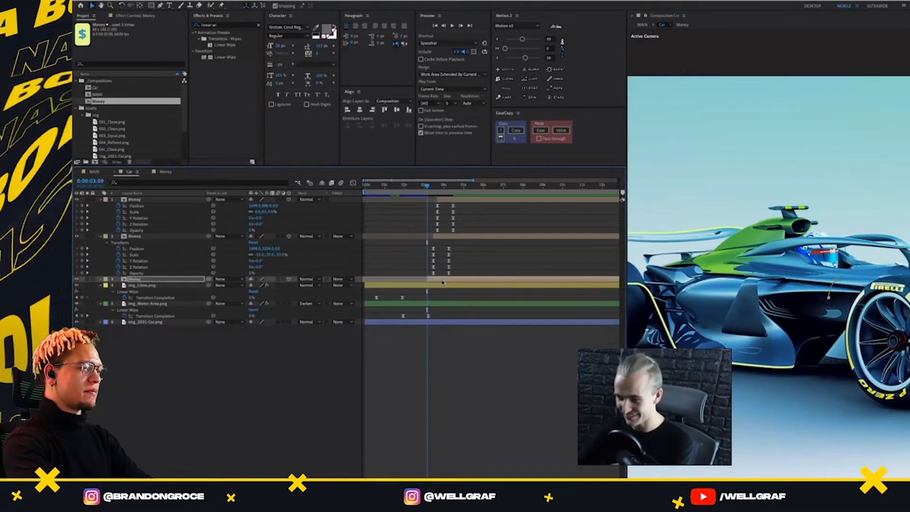
key(ctrl+v)
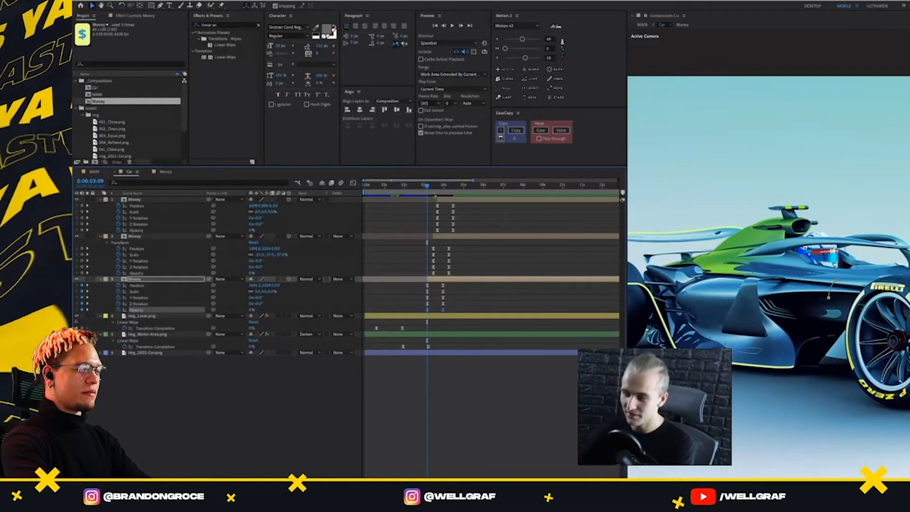
drag(429, 188, 426, 192)
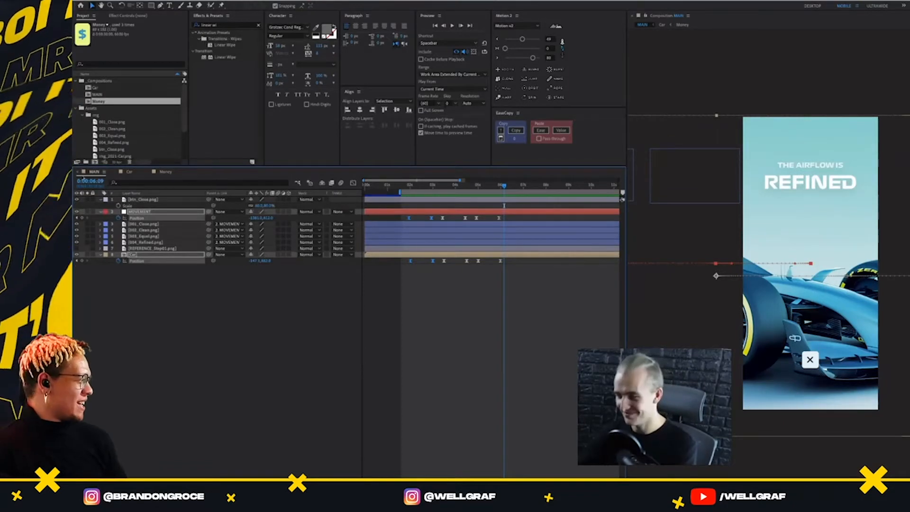
Play back MAIN from just before the CLOSE to CLEAN transition through the EQUAL screen
click(403, 186)
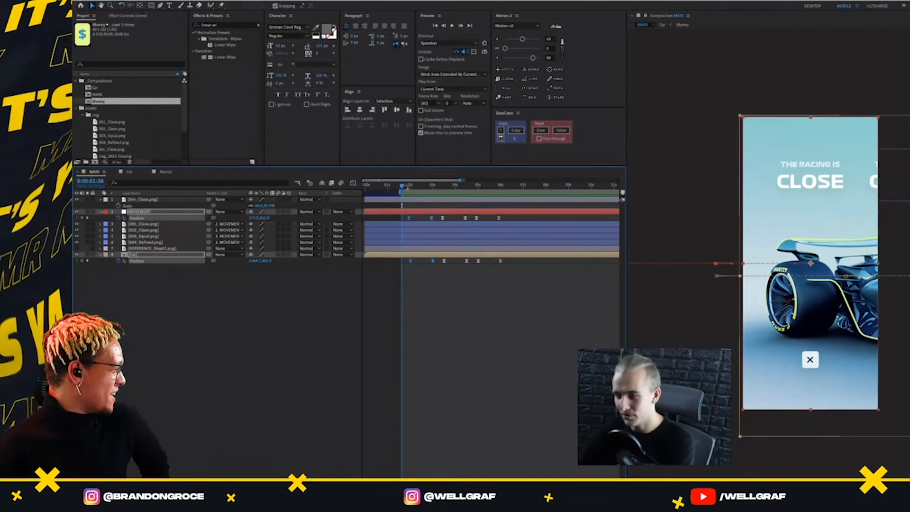
click(406, 185)
key(space)
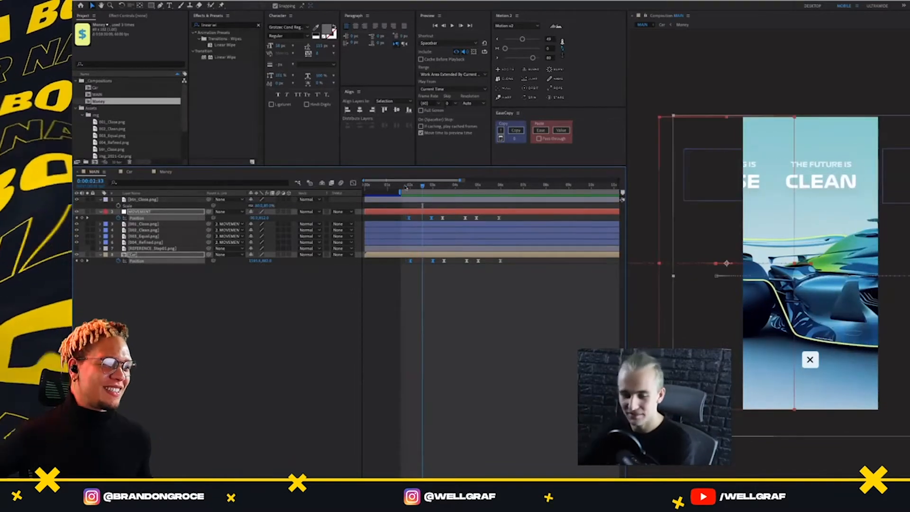
key(space)
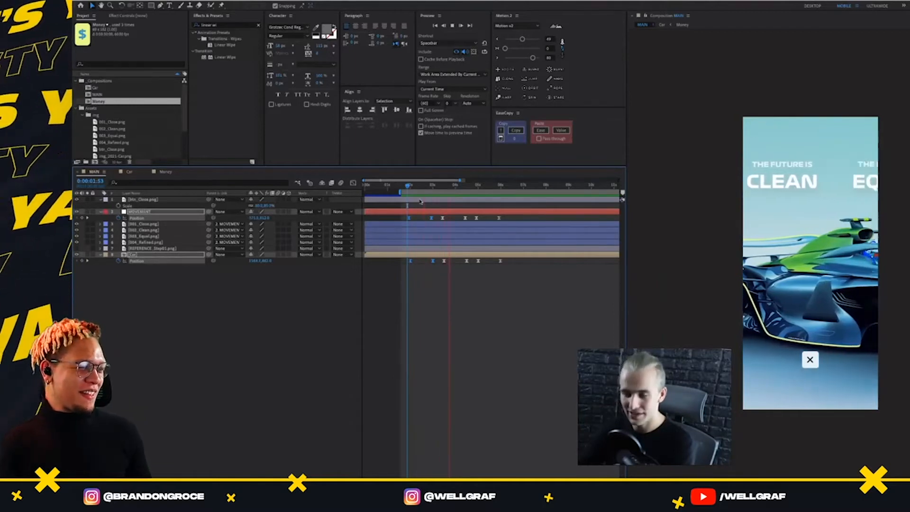
key(space)
key(space)
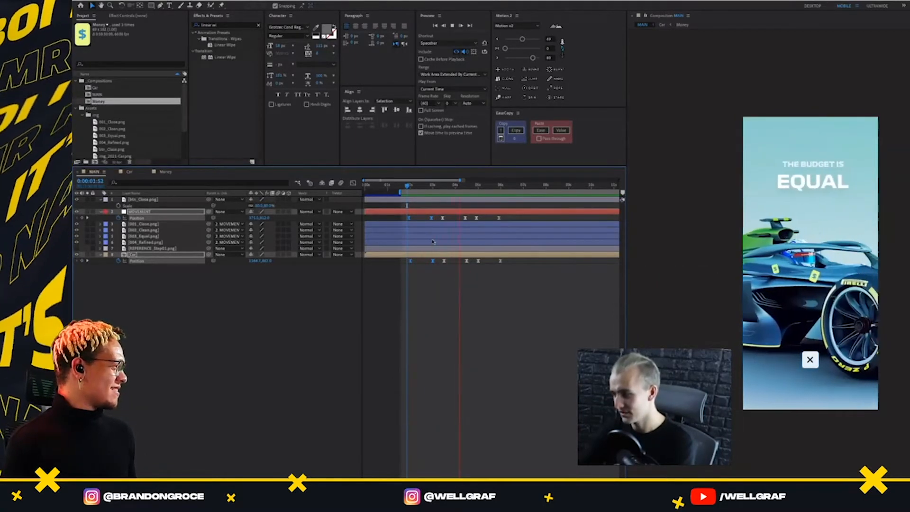
key(space)
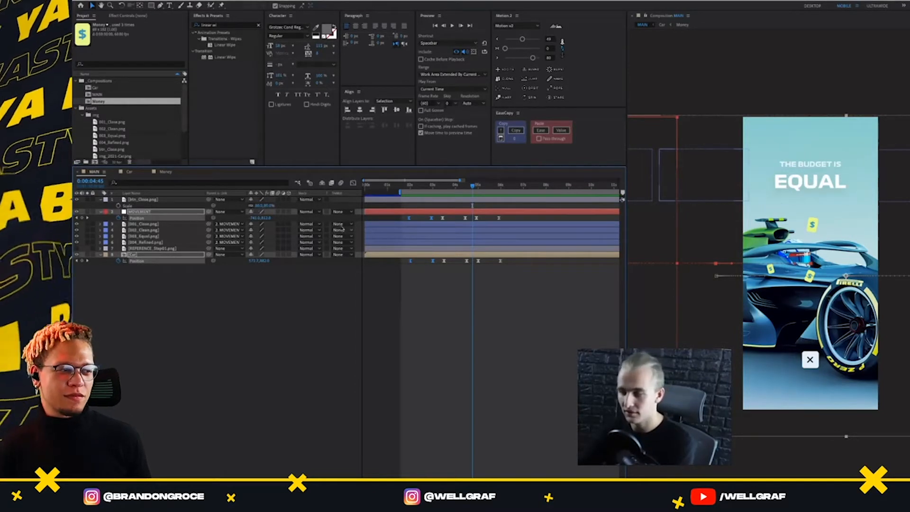
Replay MAIN from around 0:00:01:56 to check the start of the CLOSE to CLEAN slide
click(406, 185)
key(space)
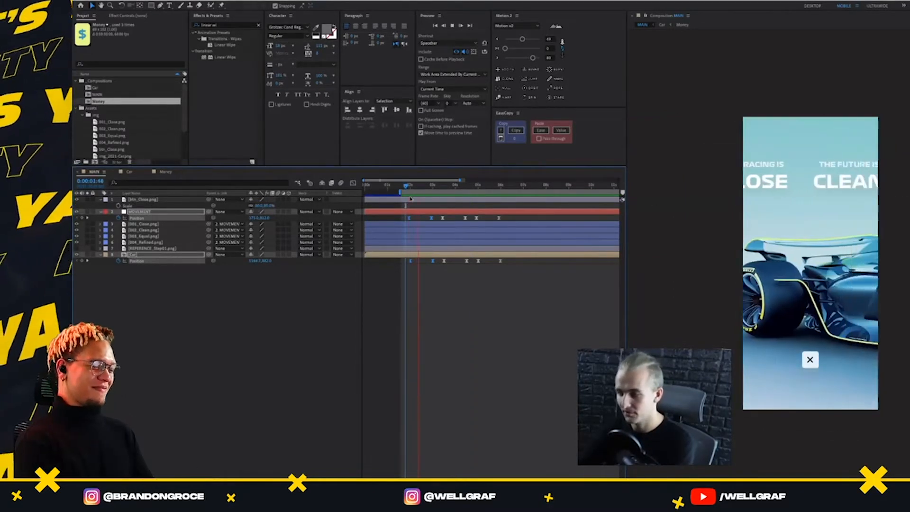
click(407, 186)
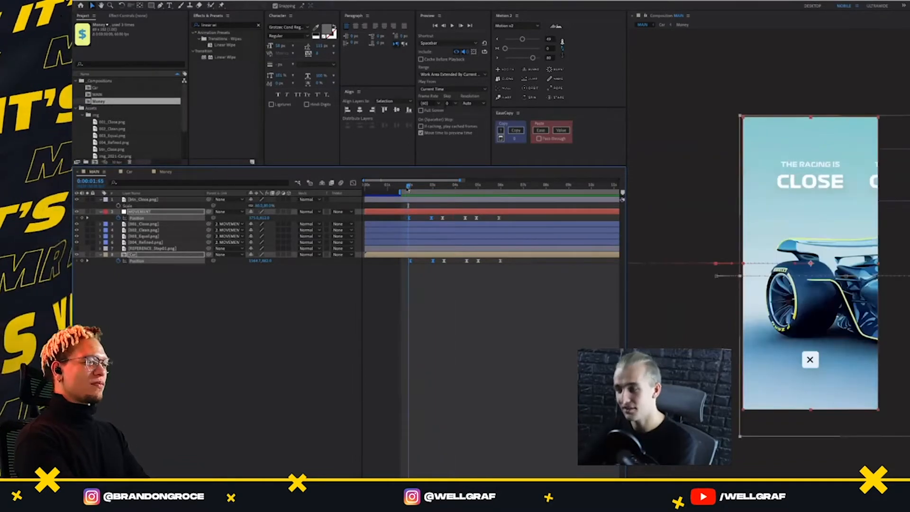
drag(406, 189, 405, 189)
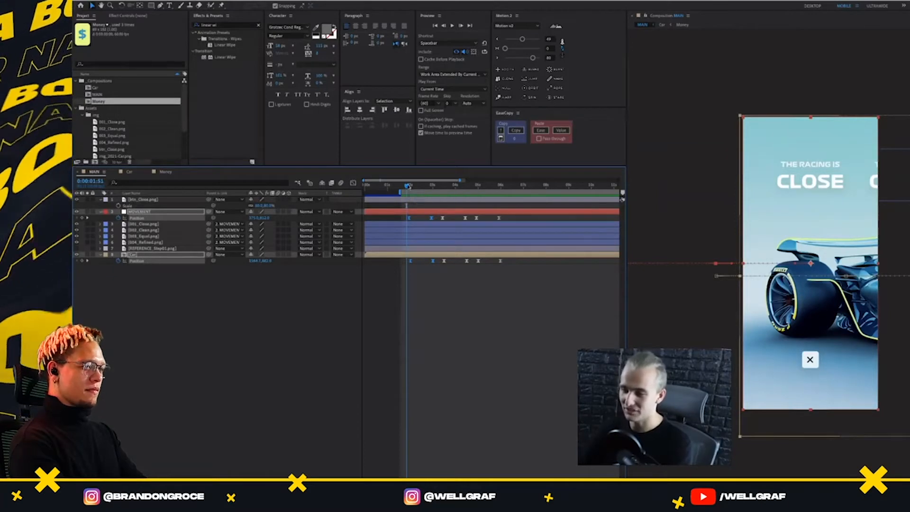
drag(407, 186, 410, 186)
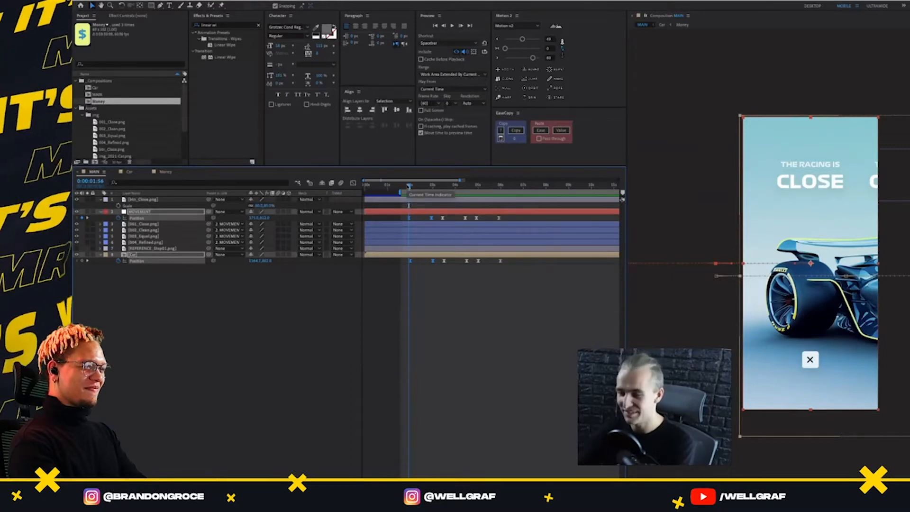
key(space)
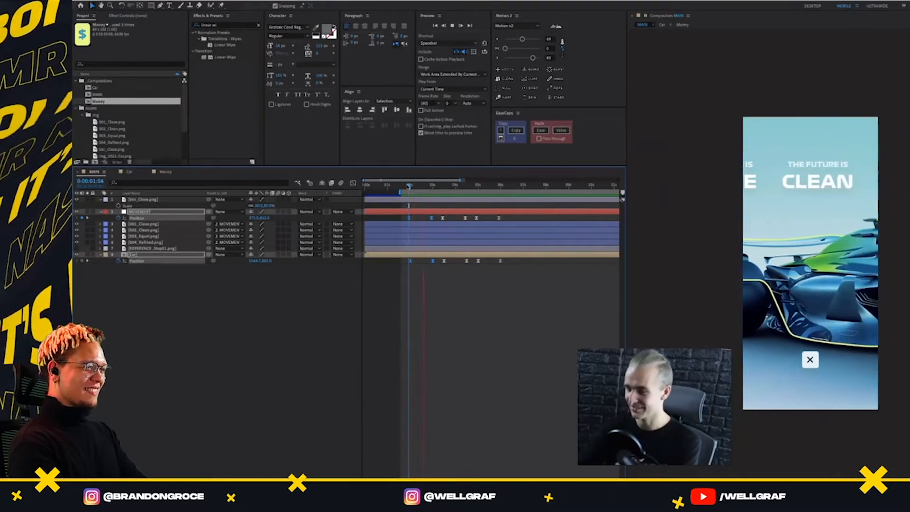
Review all the MAIN transitions from CLOSE through REFINED with the Position keyframes deselected
click(165, 230)
key(space)
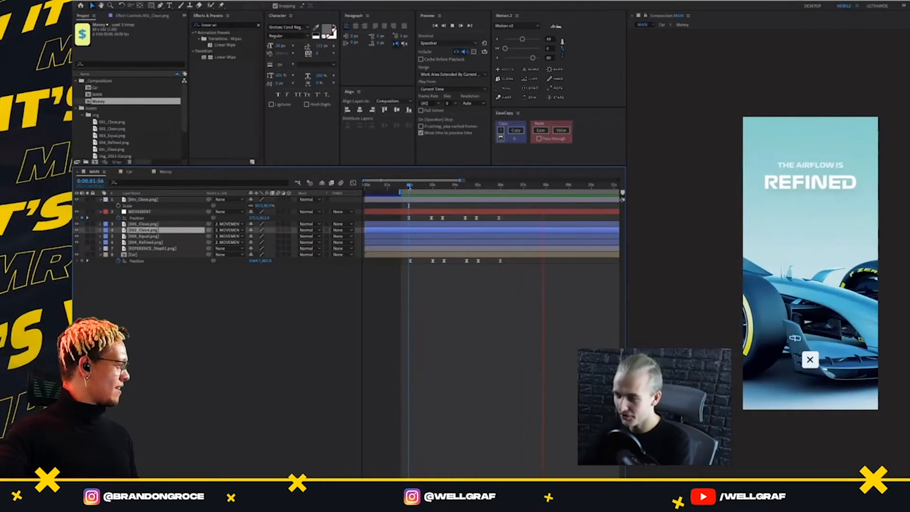
key(space)
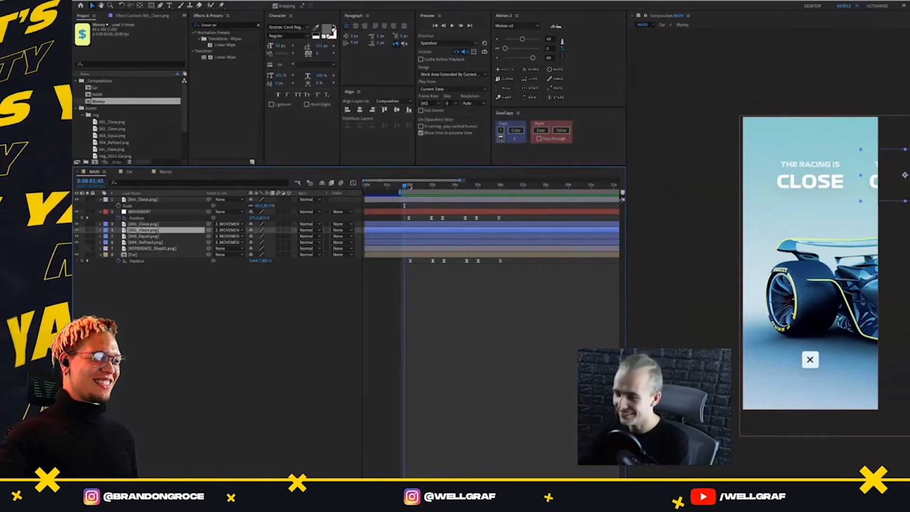
key(space)
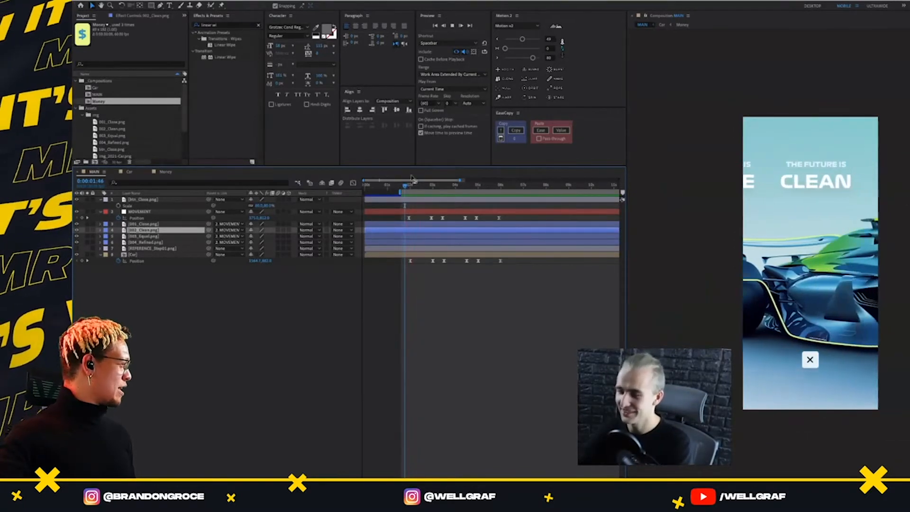
key(space)
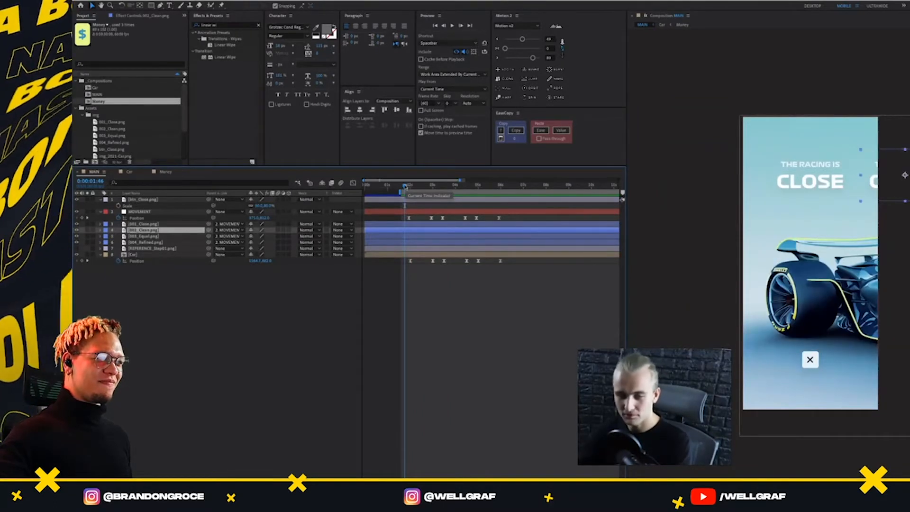
drag(405, 186, 402, 186)
key(space)
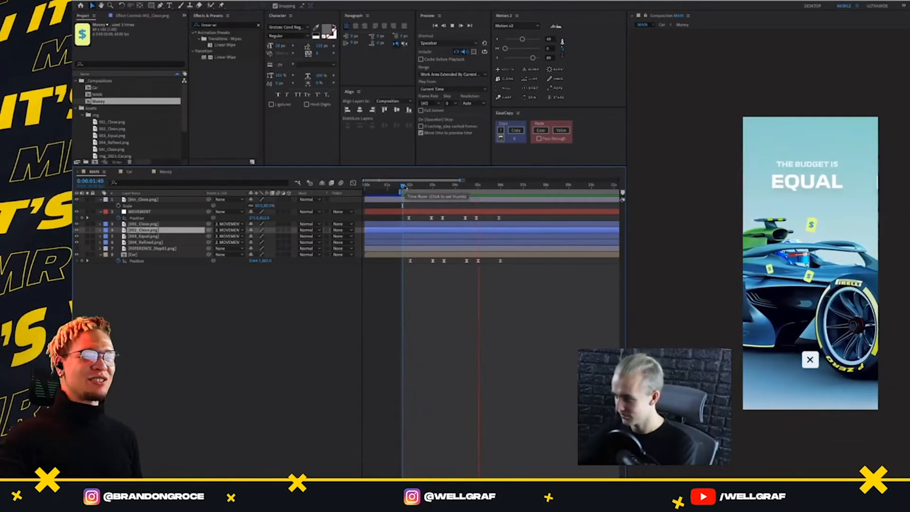
drag(405, 188, 410, 204)
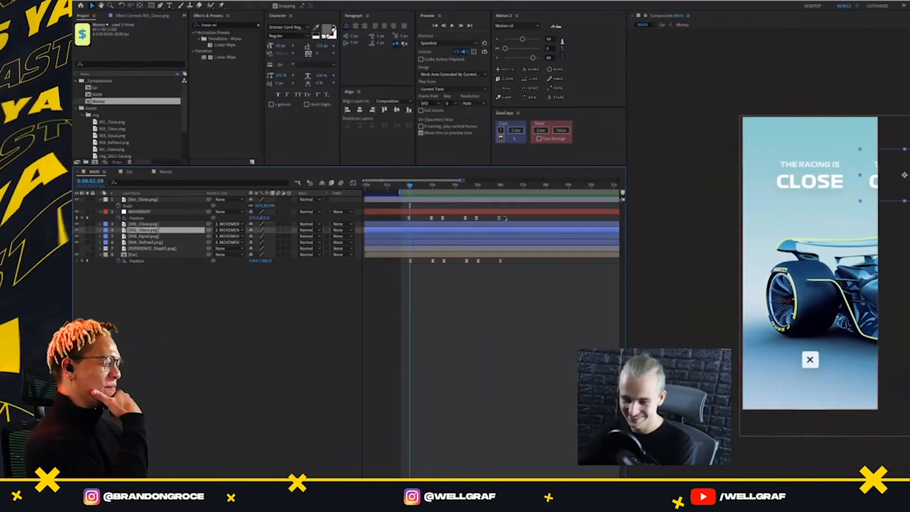
Reveal the modified properties of all MAIN layers and shift all MOVEMENT and Car Position keyframes 30 frames later
key(ctrl+a)
key(u)
key(u)
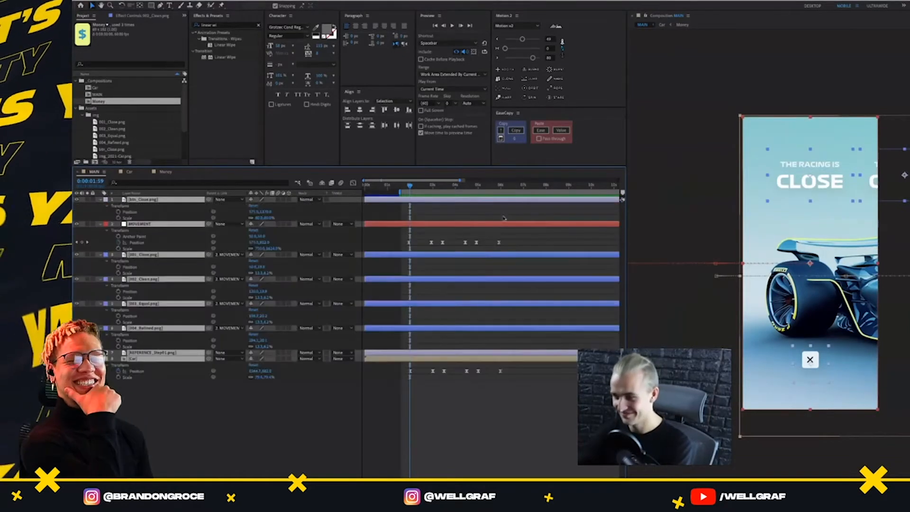
drag(521, 255, 392, 392)
key(alt+shift+Right)
key(alt+shift+Right)
key(alt+shift+Right)
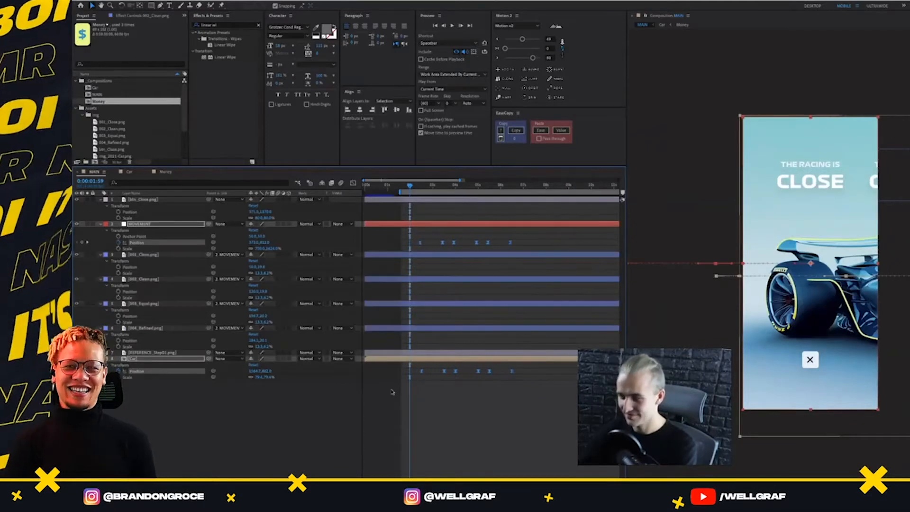
Shift the selected MOVEMENT and Car Position keyframes in MAIN later so the first transition begins at about 4 seconds
key(alt+shift+Right)
key(alt+shift+Right)
key(alt+shift+Right)
key(alt+shift+Right)
key(alt+shift+Right)
key(alt+shift+Right)
key(alt+shift+Right)
key(alt+shift+Right)
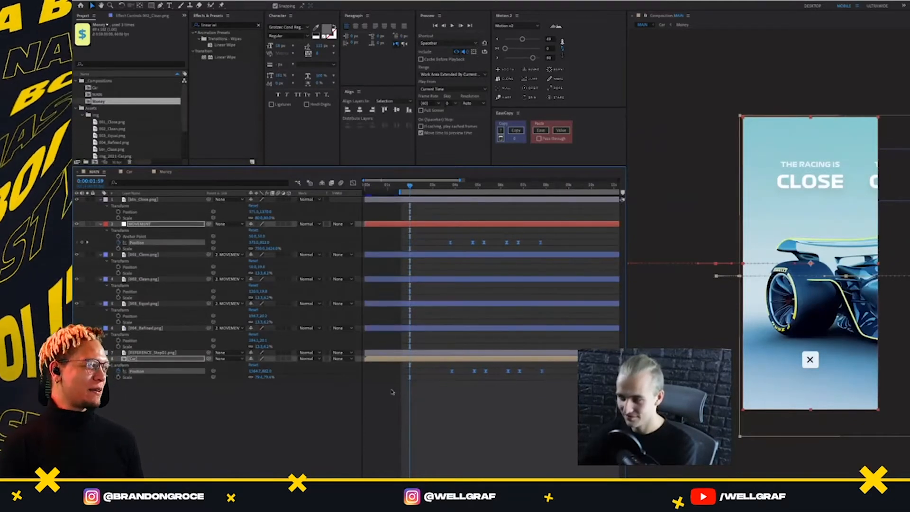
key(alt+shift+Right)
In the Car composition, shift the Linear Wipe keyframes of both the lines and motor-area layers about 2 seconds later
click(131, 173)
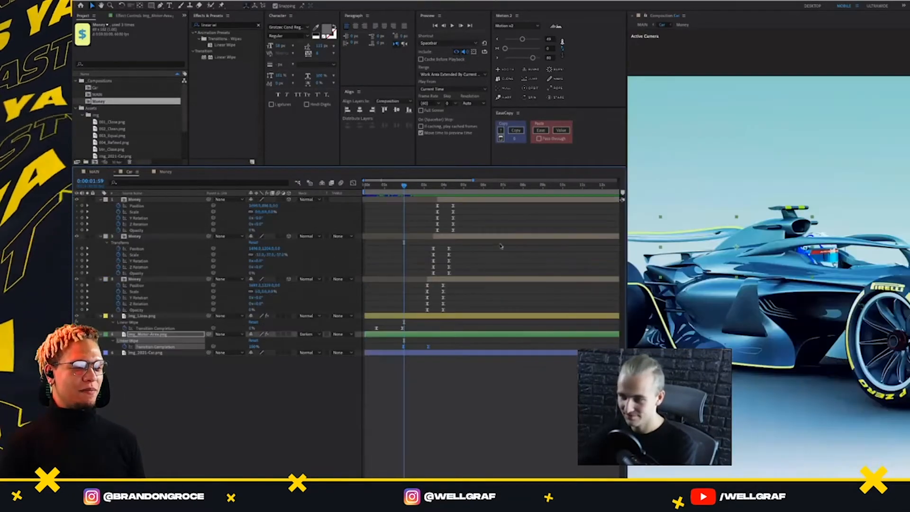
click(464, 316)
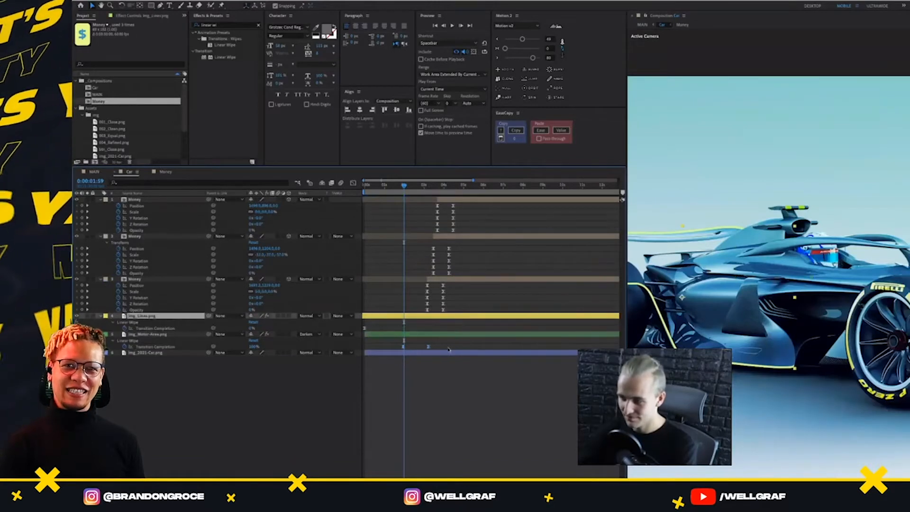
drag(448, 320, 373, 366)
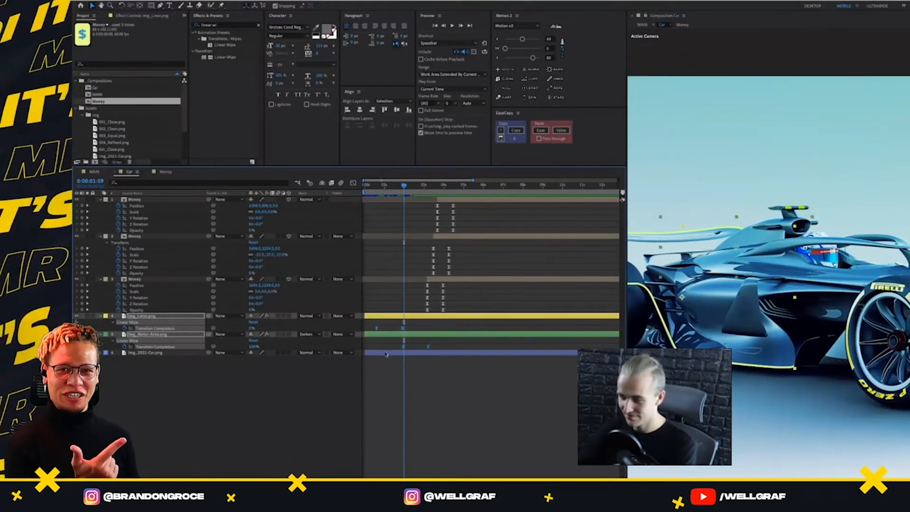
key(alt+shift+Right)
key(alt+shift+Right)
key(alt+shift+Right)
key(alt+shift+Right)
key(alt+shift+Right)
key(alt+shift+Right)
key(alt+shift+Right)
key(alt+shift+Right)
key(alt+shift+Right)
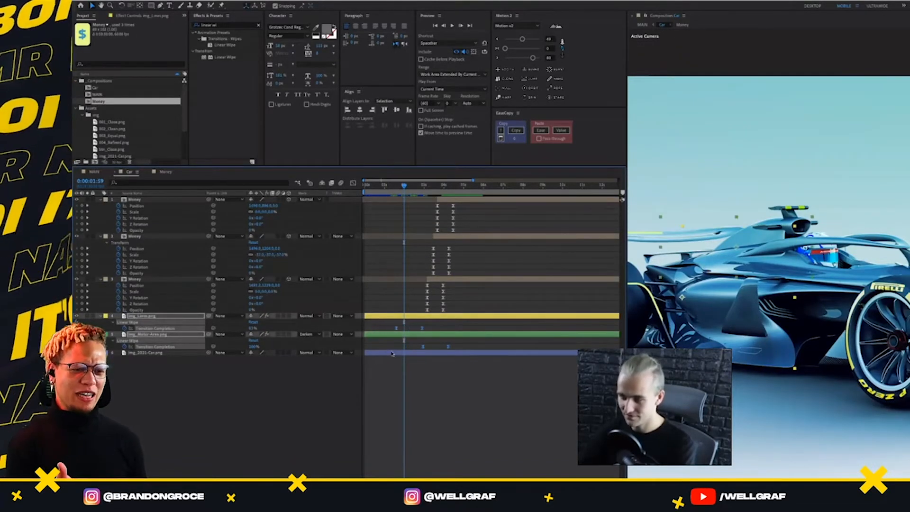
key(alt+shift+Right)
key(alt+shift+Right)
key(alt+shift+Right)
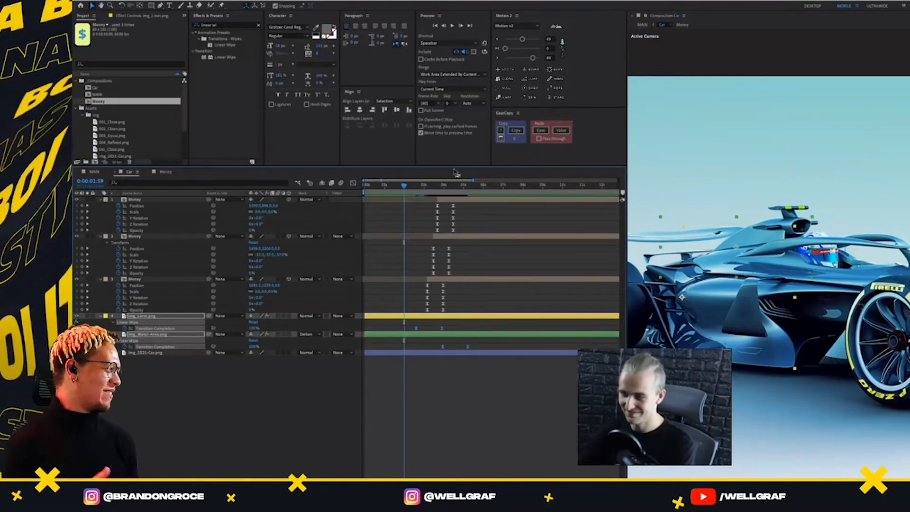
Move the three staggered Money layers together in time so the earliest one starts at 0:00:05:09
click(428, 184)
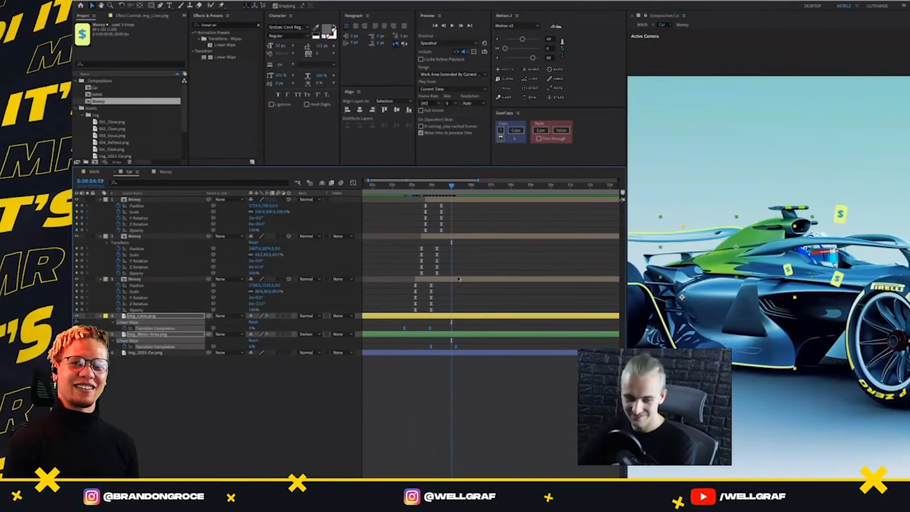
click(459, 279)
shift+click(470, 200)
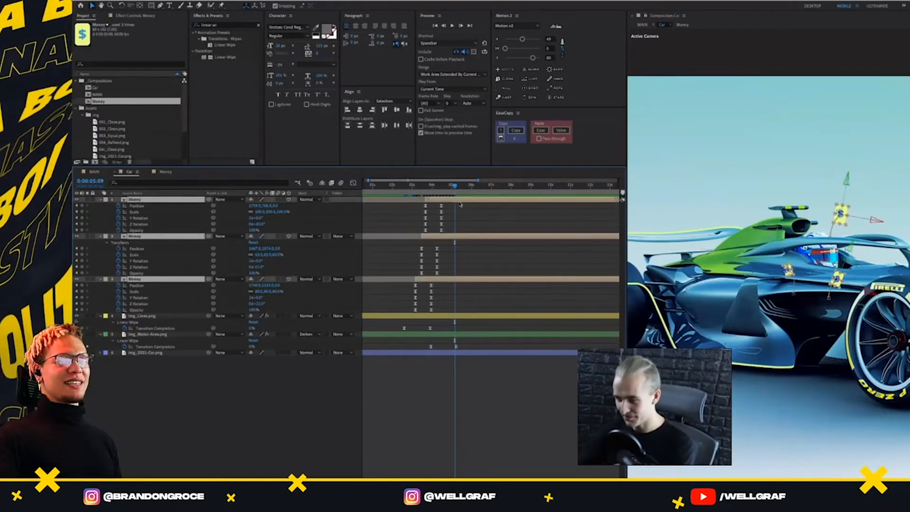
drag(461, 203, 499, 231)
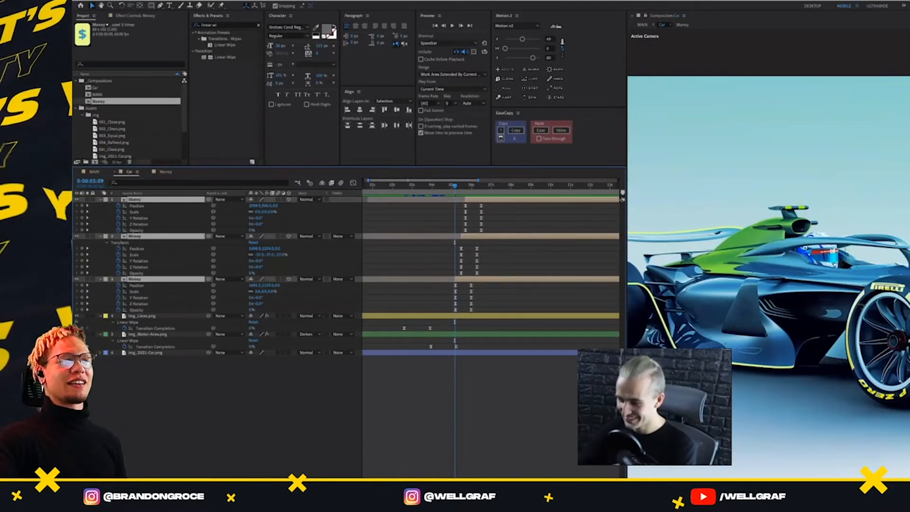
key(equal)
key(equal)
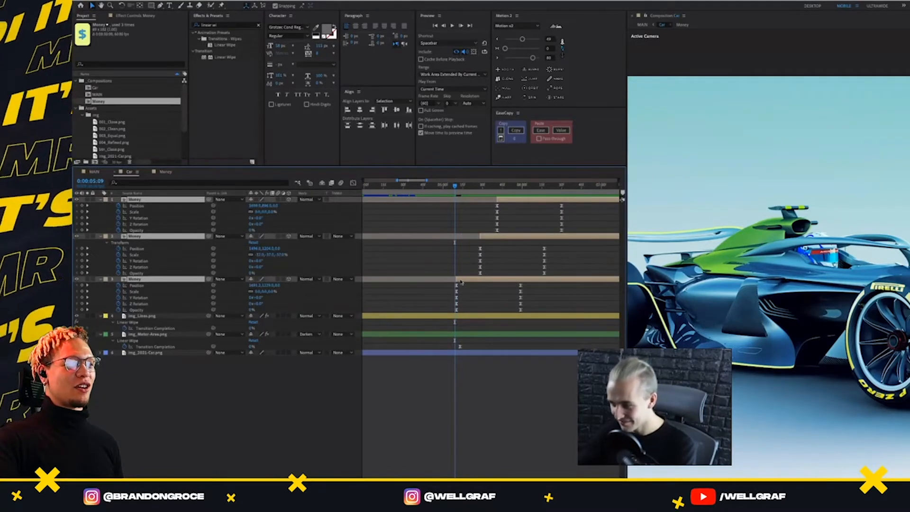
drag(460, 281, 459, 281)
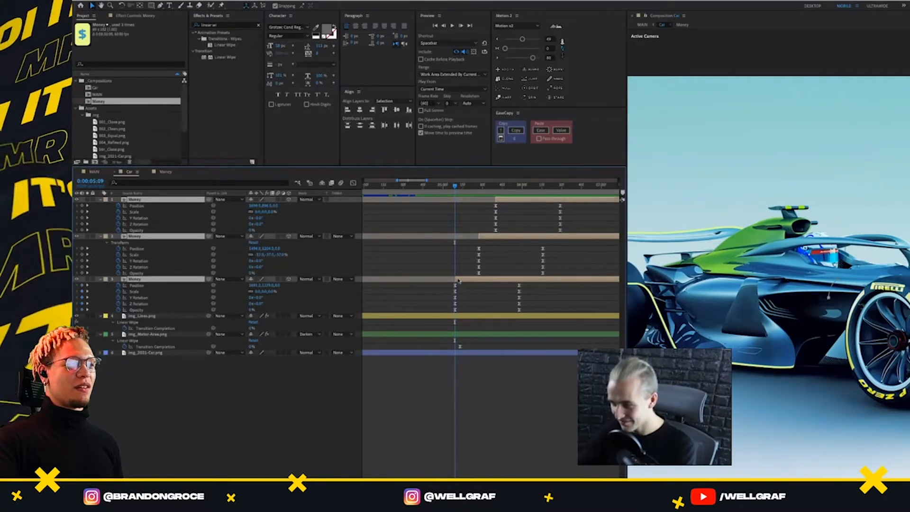
Review the retimed transitions in MAIN, playing them from 0:00:03:41 and again from 0:00:03:05
click(93, 172)
drag(465, 186, 542, 212)
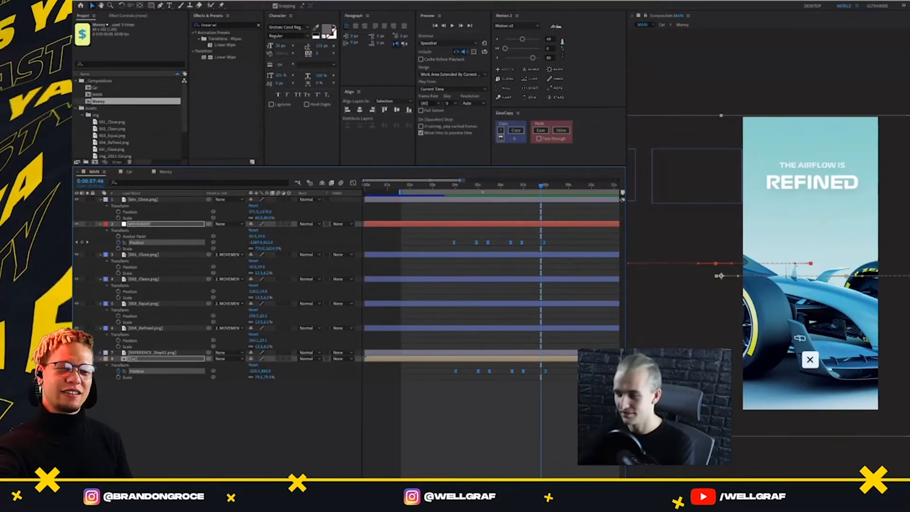
mouse_move(451, 186)
mouse_down()
mouse_move(481, 196)
mouse_move(450, 195)
mouse_up()
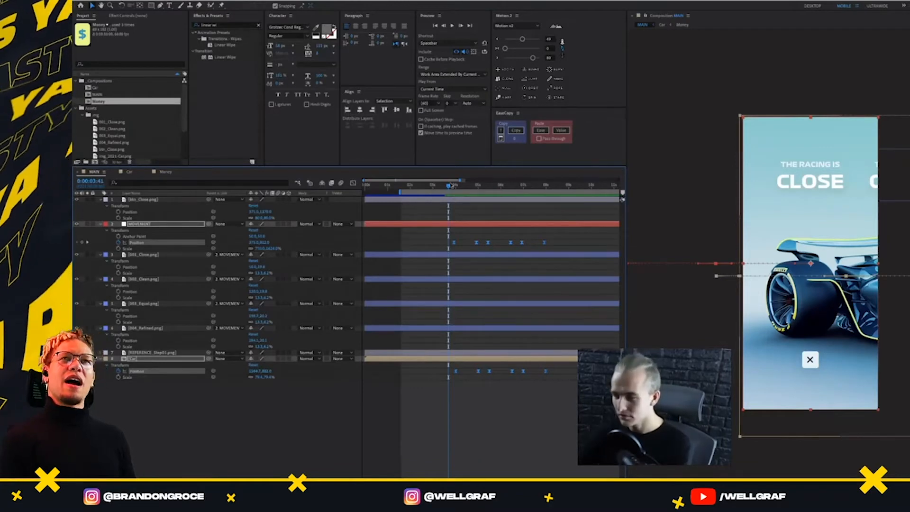
key(space)
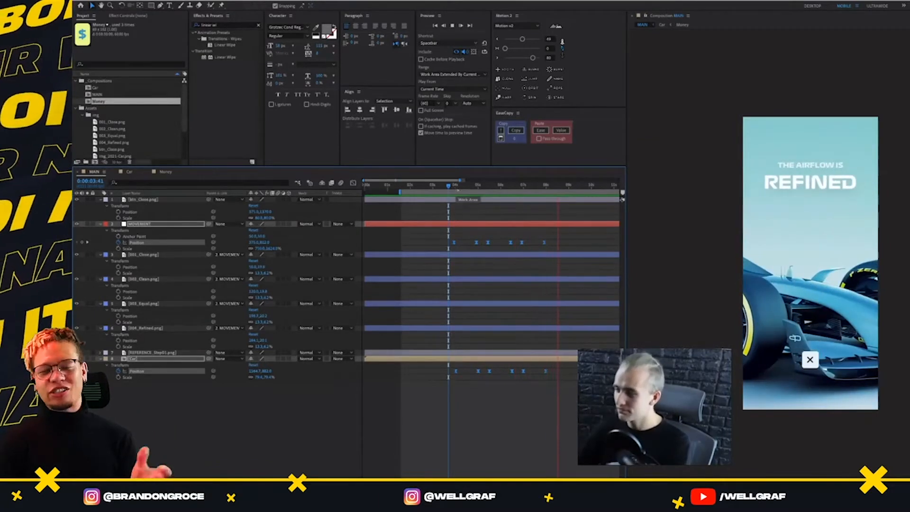
key(space)
click(436, 187)
key(space)
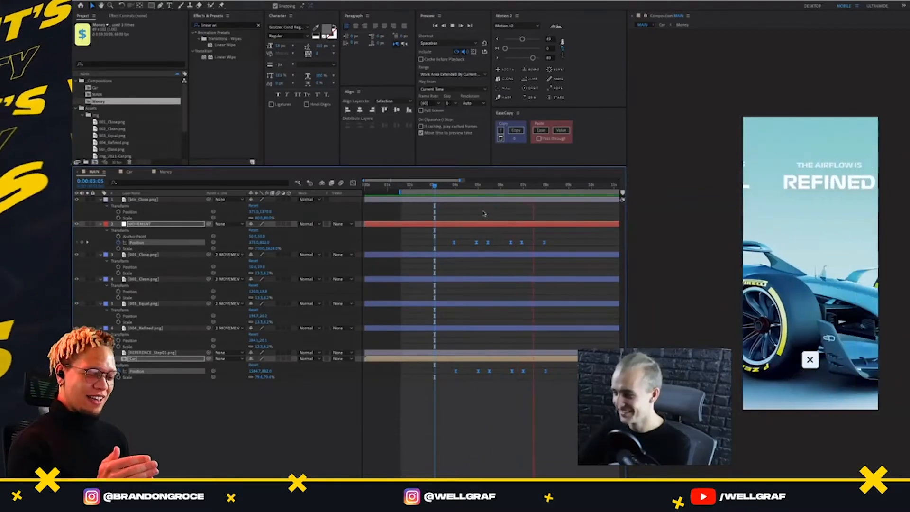
key(space)
At 0:00:06:30 in Car, raise the topmost Money graphic higher above the car using a temporary parent null, and delete the null
drag(474, 186, 512, 186)
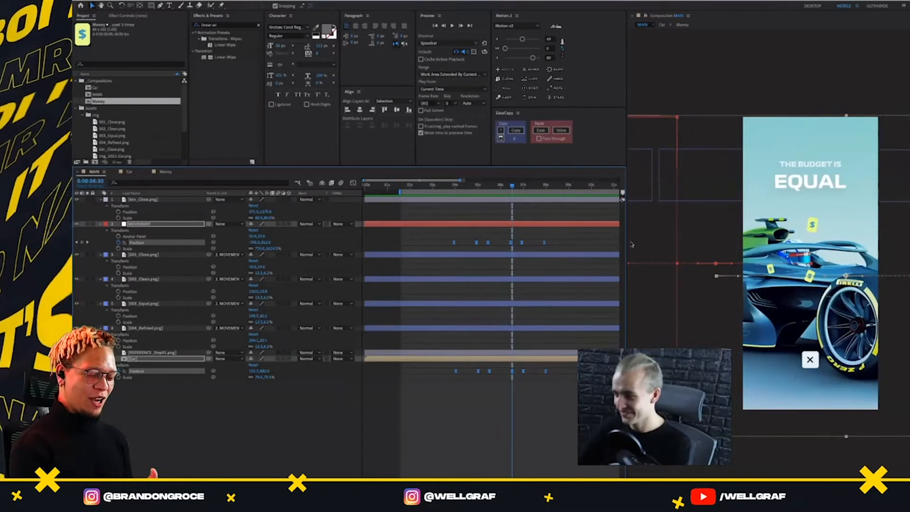
click(135, 171)
click(598, 212)
click(578, 200)
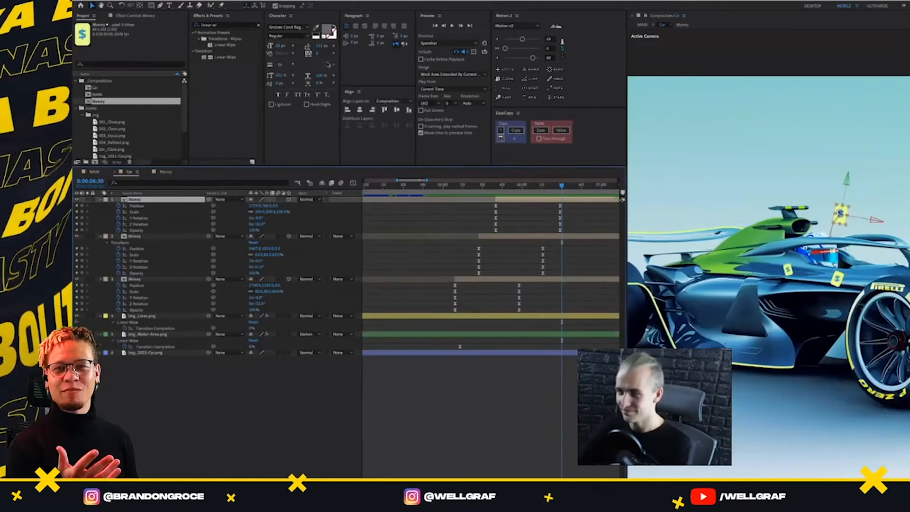
click(502, 88)
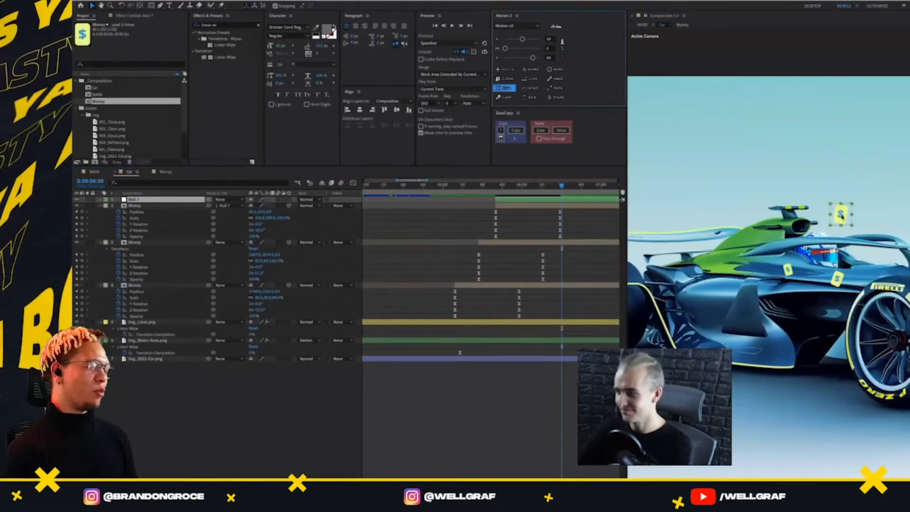
drag(842, 216, 839, 193)
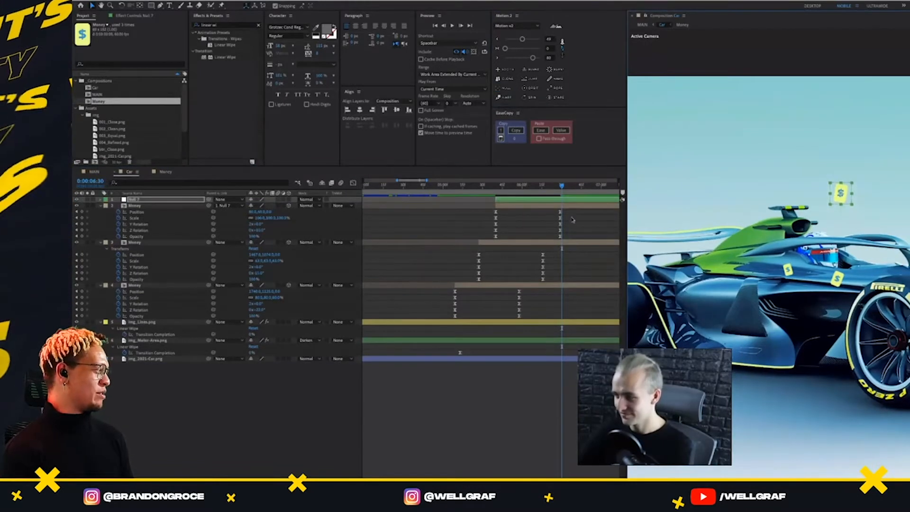
key(Delete)
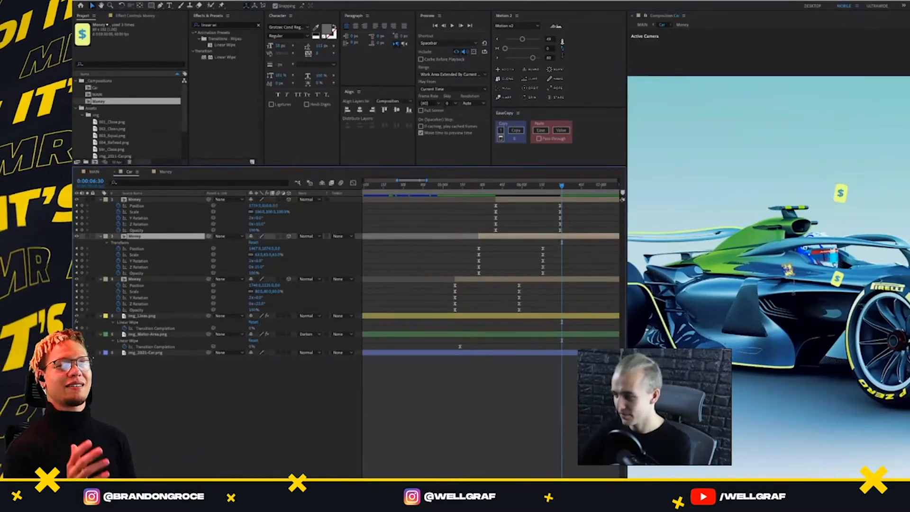
Select the third Money layer in Car, the graphic nearest the front wheel
click(512, 279)
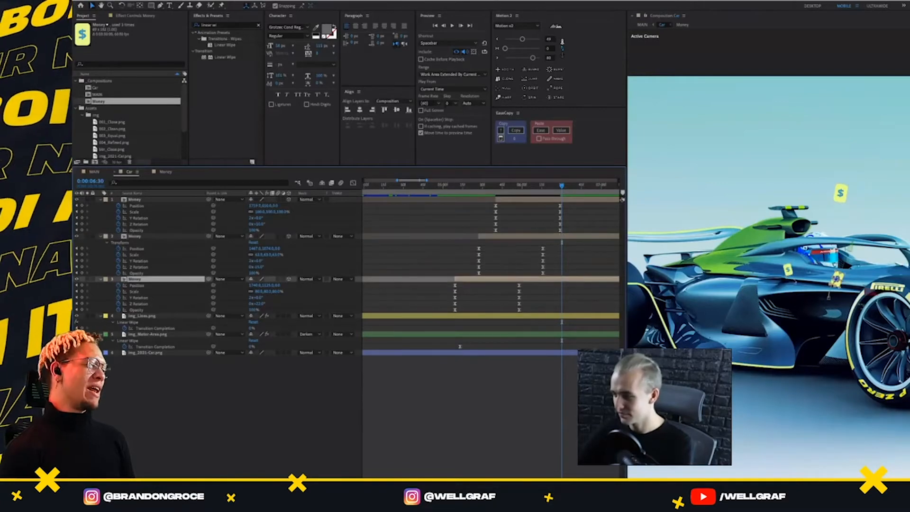
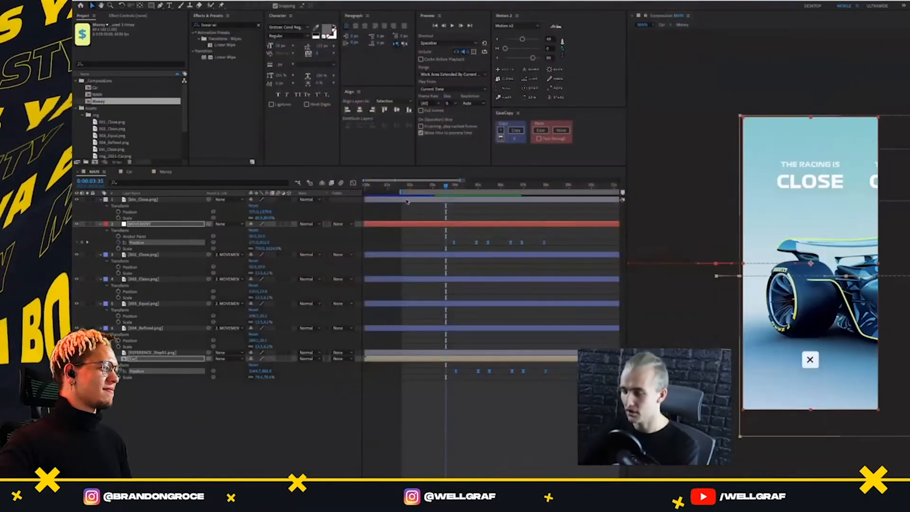
At 0:00:03:26 in MAIN, add Position and Opacity keyframes to the MOVEMENT and Car layers
drag(445, 186, 456, 216)
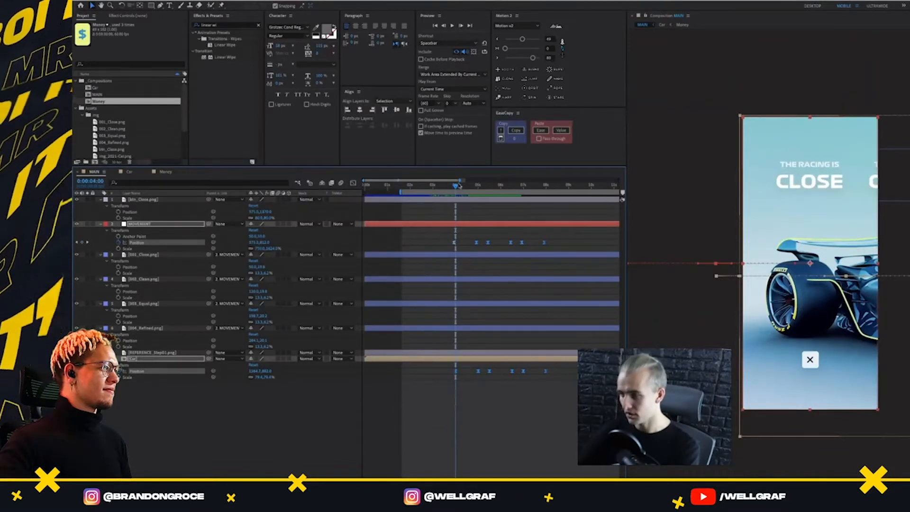
drag(459, 185, 442, 194)
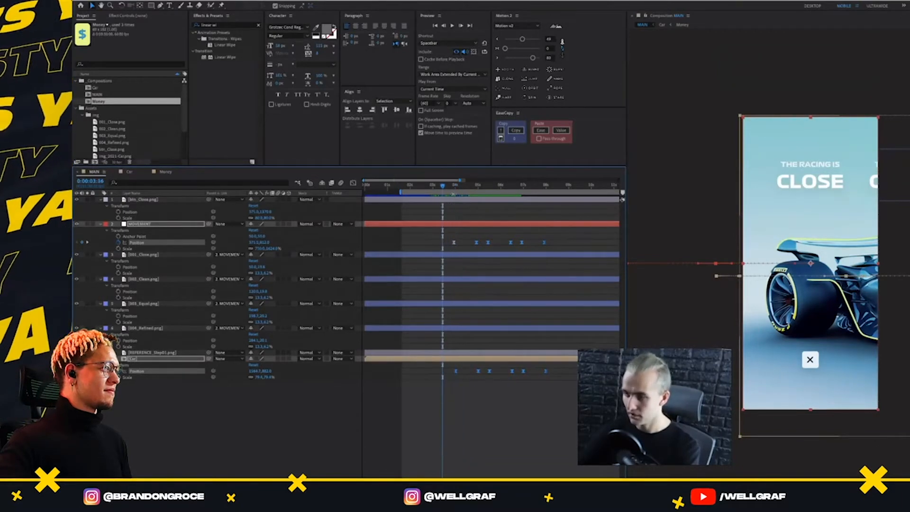
click(152, 360)
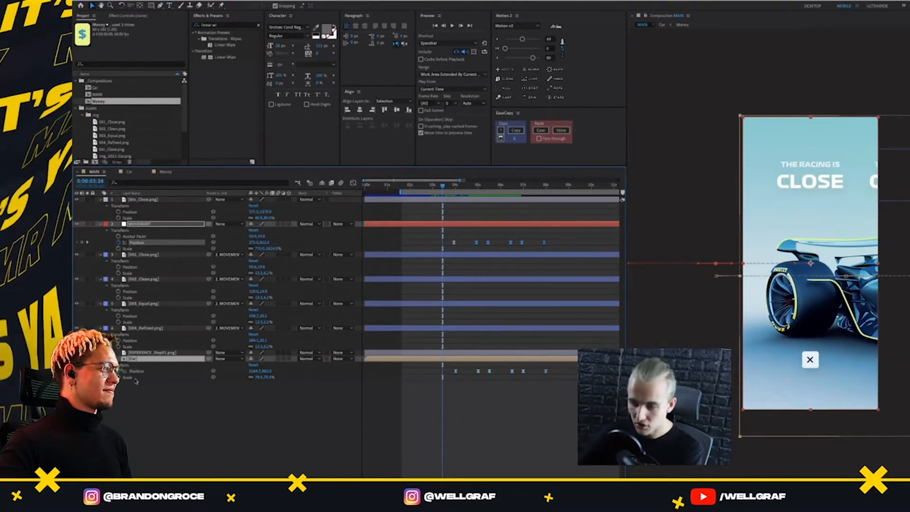
key(t)
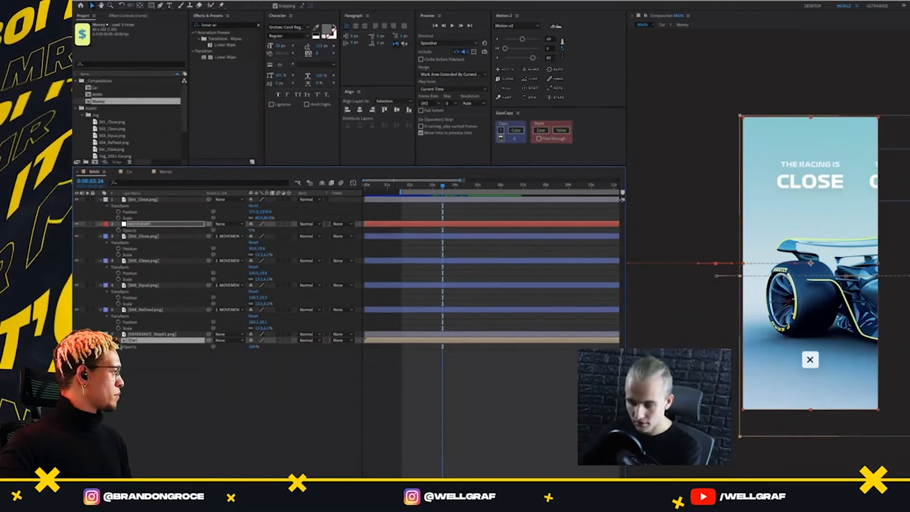
key(p)
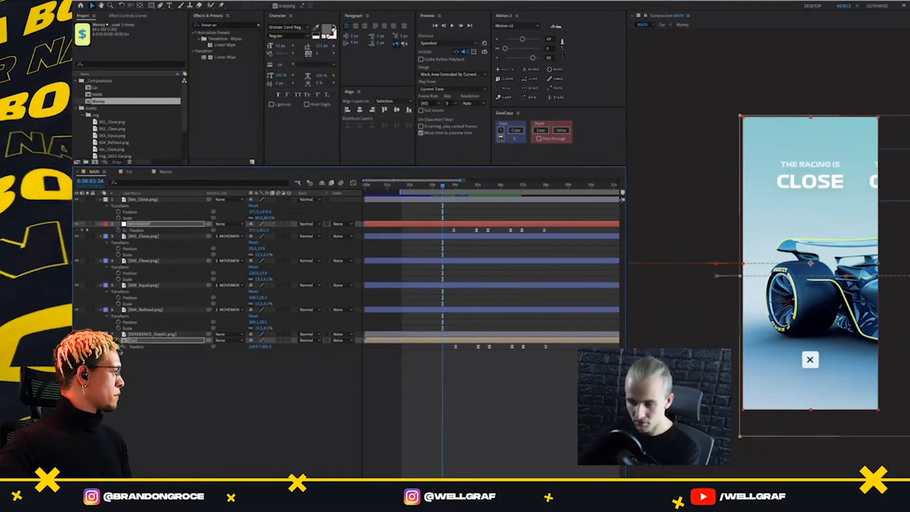
key(alt+shift+p)
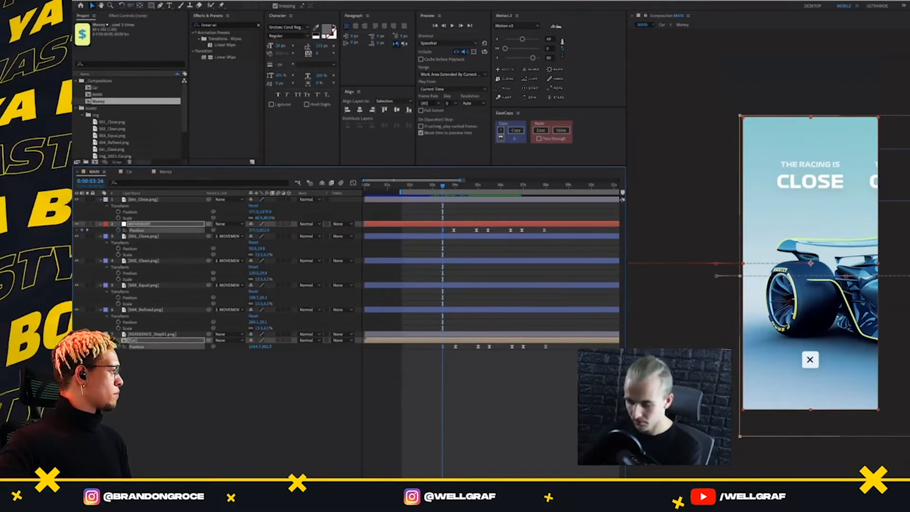
Add matching Position and Opacity keyframes to MOVEMENT and Car at 0:00:02:26
key(shift+Page_Up)
key(shift+Page_Up)
key(shift+Page_Up)
key(shift+Page_Up)
key(shift+Page_Up)
key(shift+Page_Up)
key(u)
key(u)
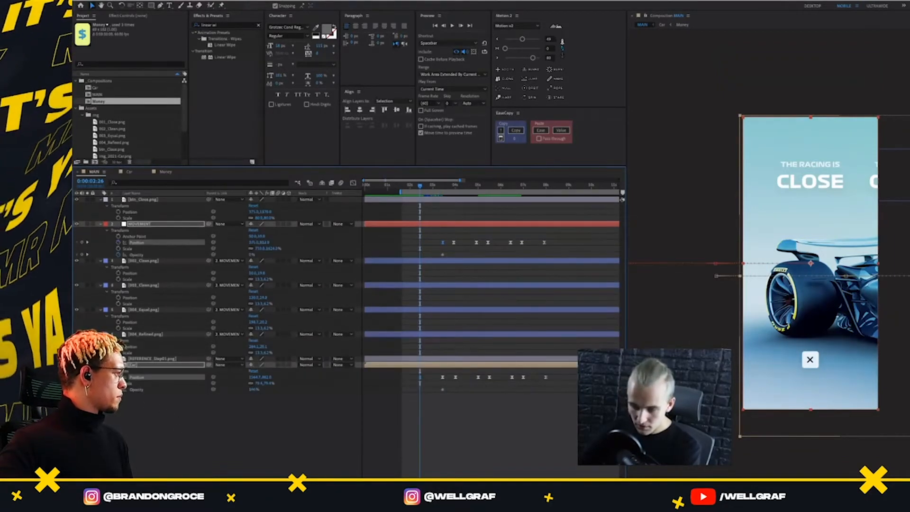
key(alt+shift+t)
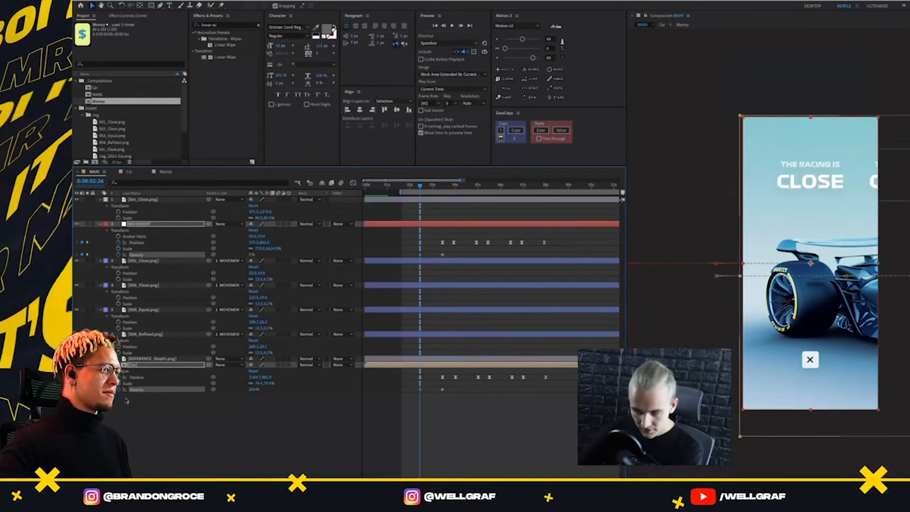
drag(250, 389, 206, 390)
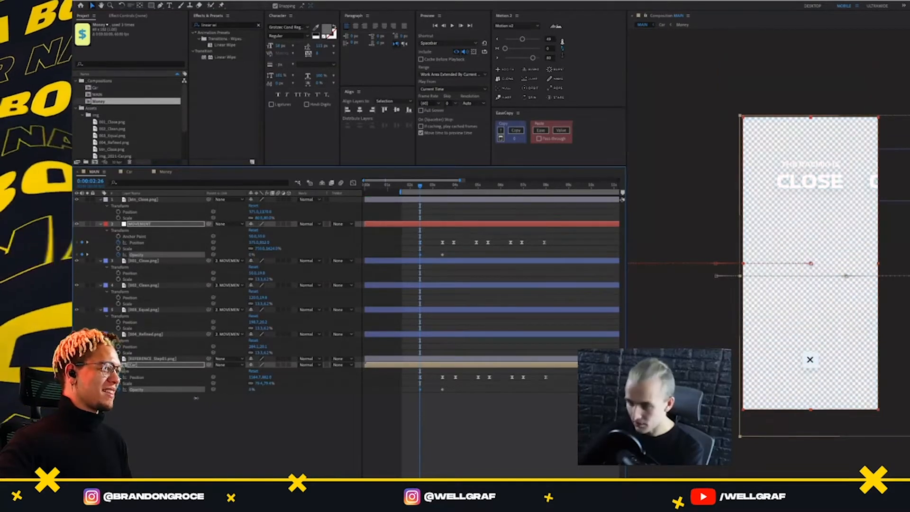
click(142, 378)
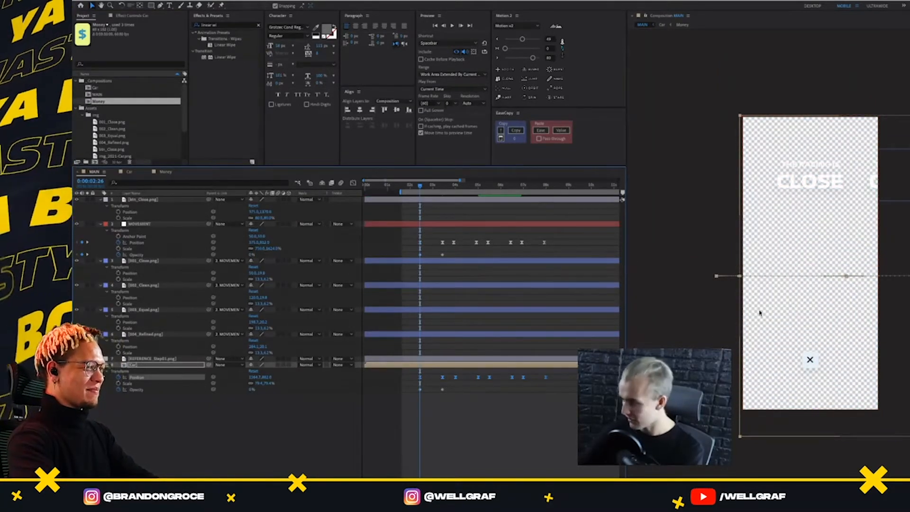
drag(760, 313, 761, 349)
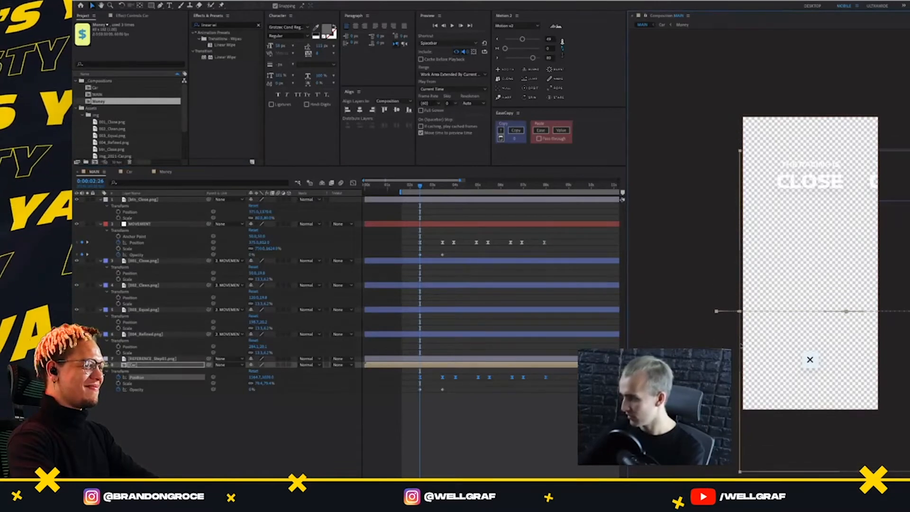
click(449, 384)
key(ctrl+z)
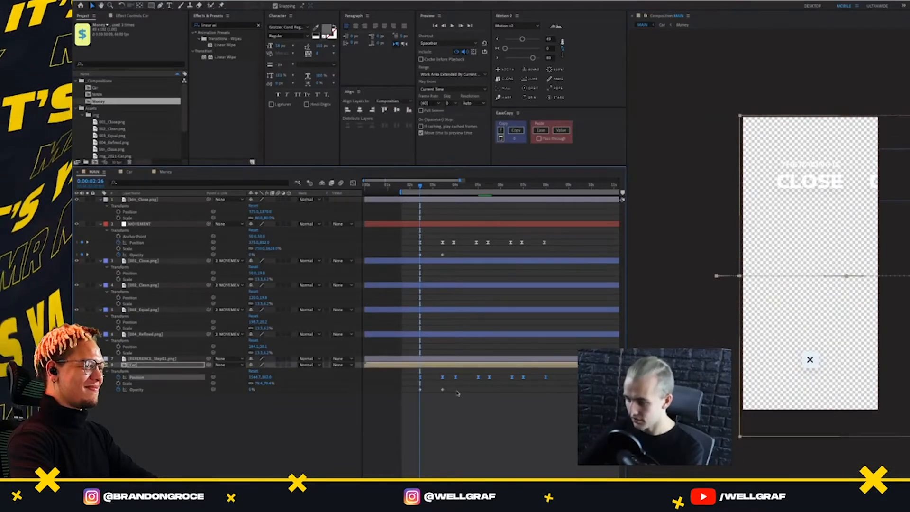
key(ctrl+z)
key(ctrl+z)
key(ctrl+shift+z)
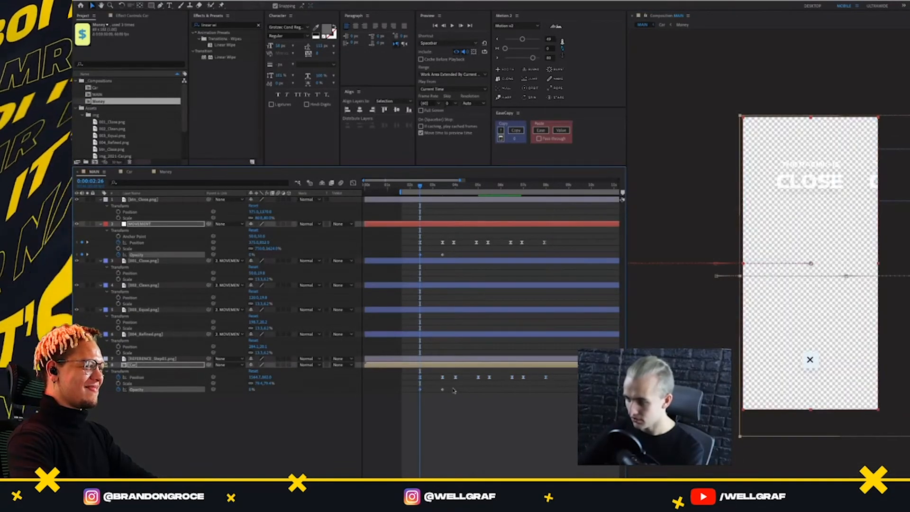
key(ctrl+z)
key(ctrl+z)
key(ctrl+shift+z)
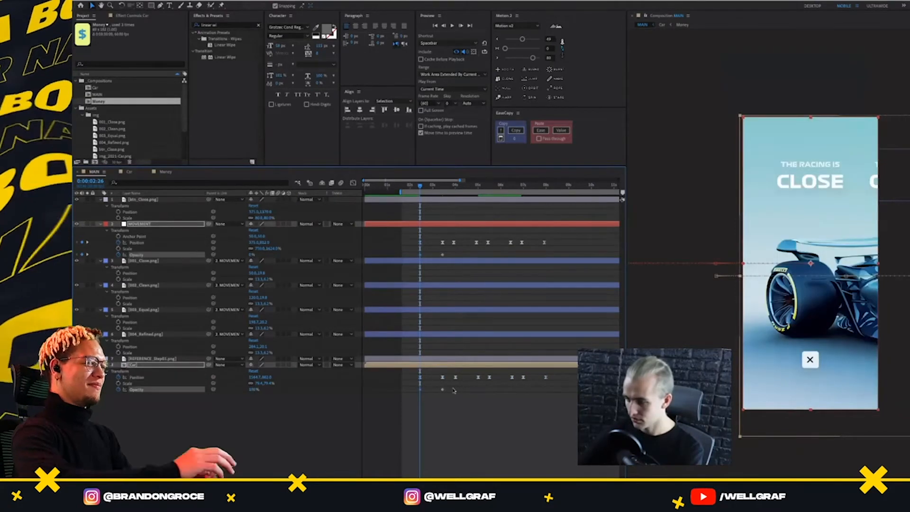
key(ctrl+z)
At 0:00:02:26, set the Car layer's opacity to 0% and shift only its first Position keyframe downward
click(450, 385)
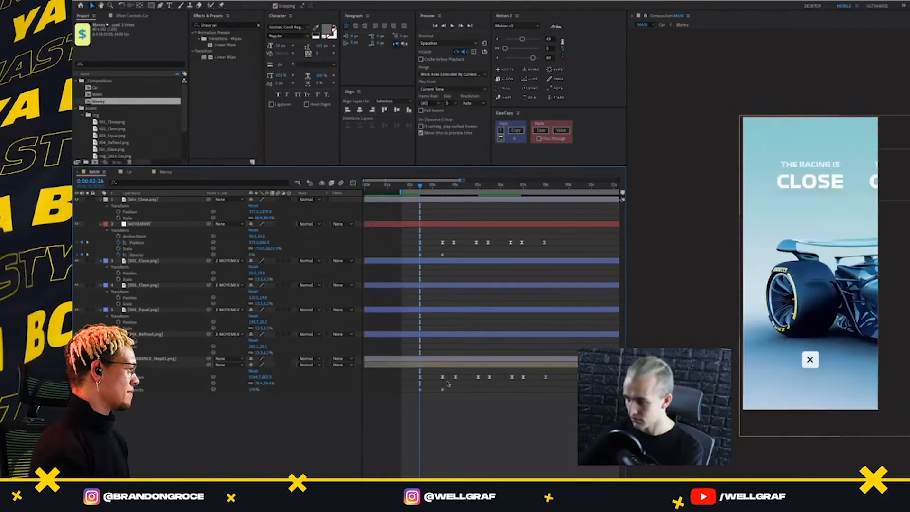
drag(428, 389, 404, 397)
drag(253, 390, 174, 391)
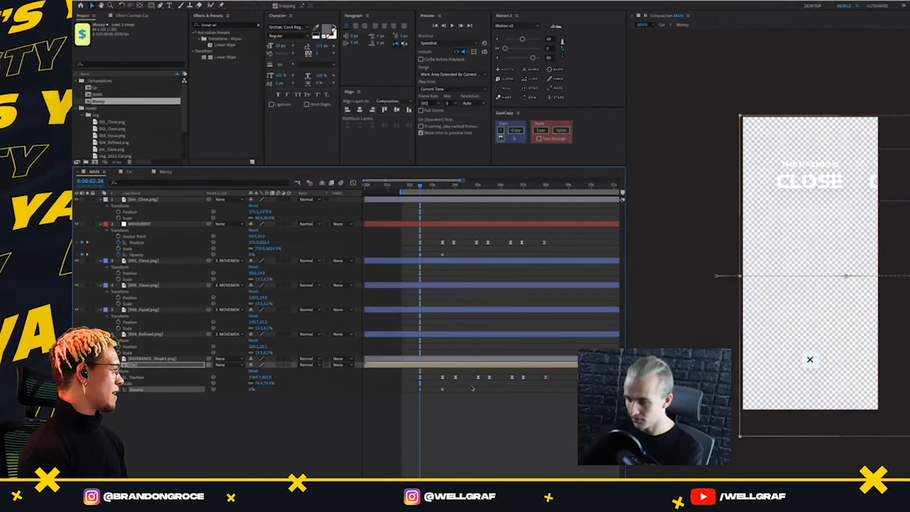
click(475, 390)
click(421, 378)
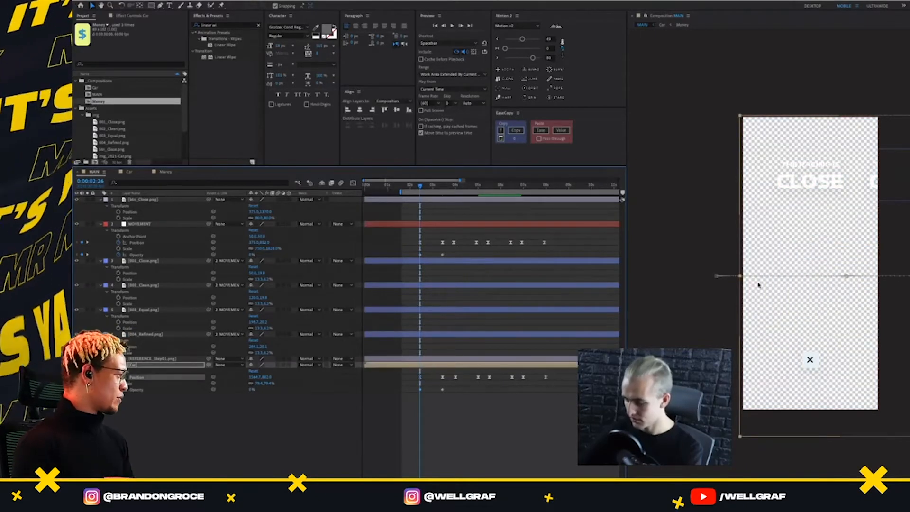
key(shift+Down)
key(shift+Down)
key(shift+Down)
key(shift+Down)
key(shift+Down)
key(shift+Down)
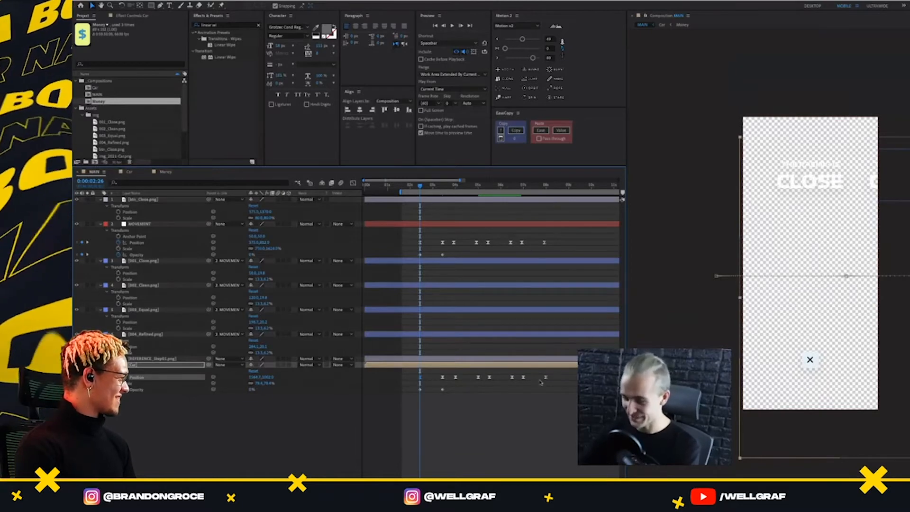
Ease the Car layer's two Opacity keyframes with Motion 2
drag(459, 387, 412, 401)
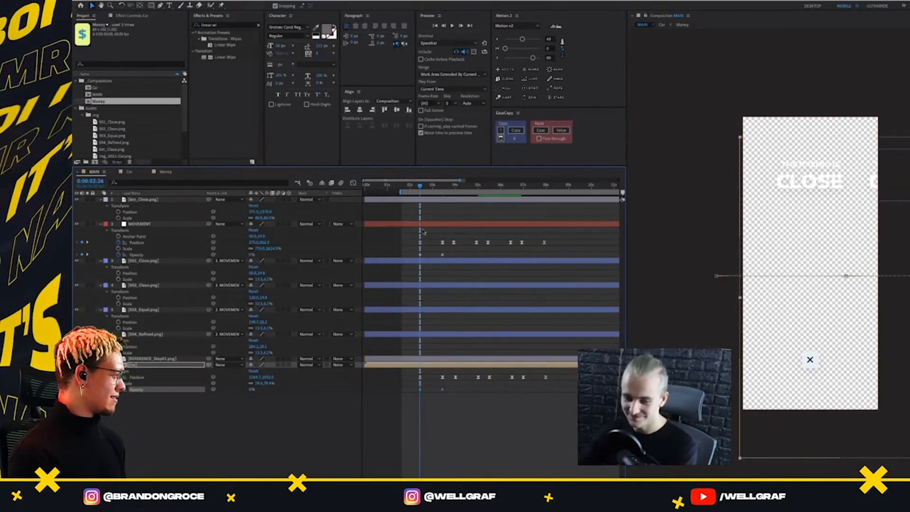
click(451, 255)
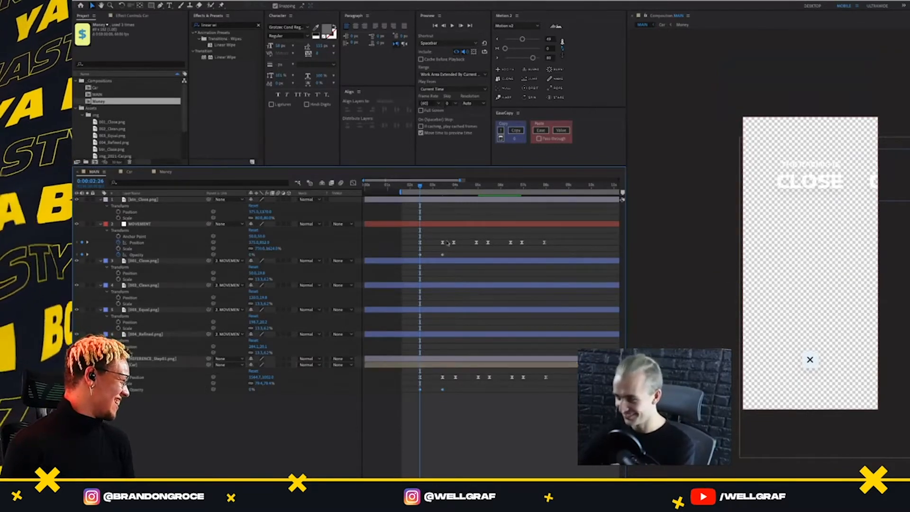
drag(453, 254, 415, 260)
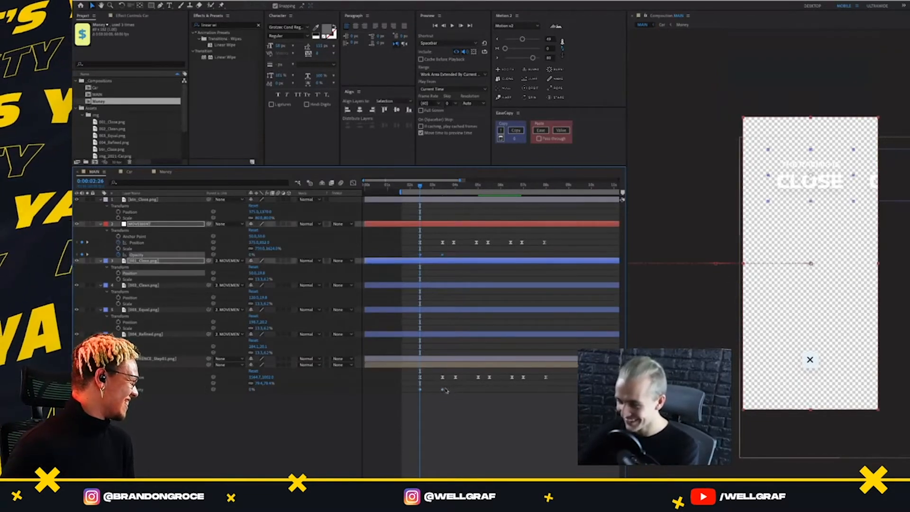
drag(447, 391, 416, 387)
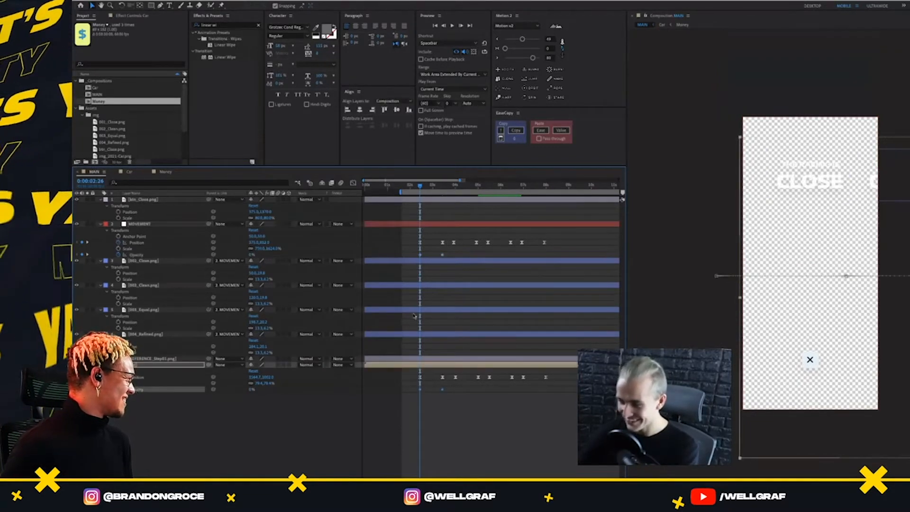
click(498, 58)
click(497, 39)
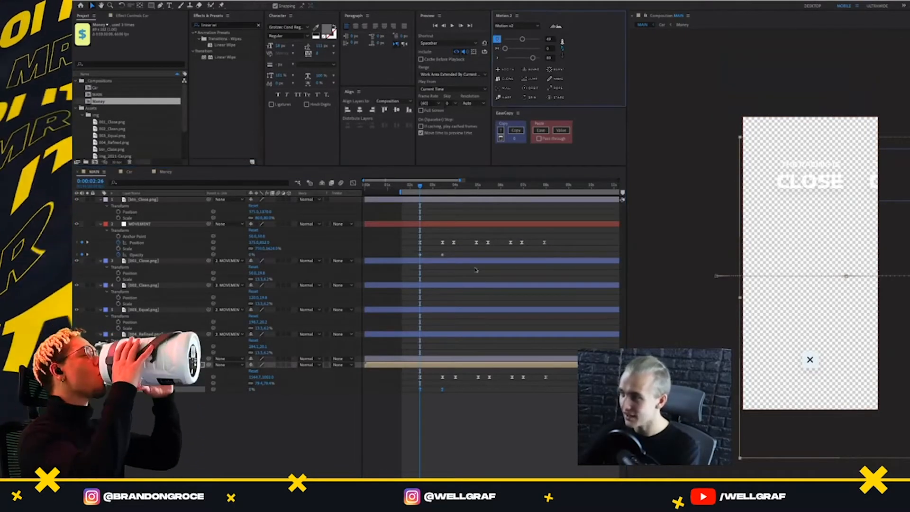
click(441, 390)
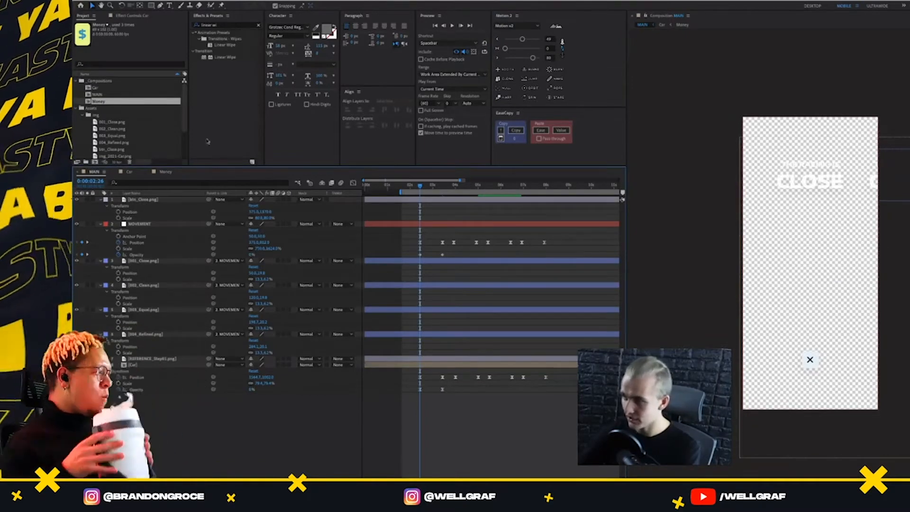
Create a rectangle shape layer covering the MAIN composition and fit it exactly to the composition's size
click(152, 5)
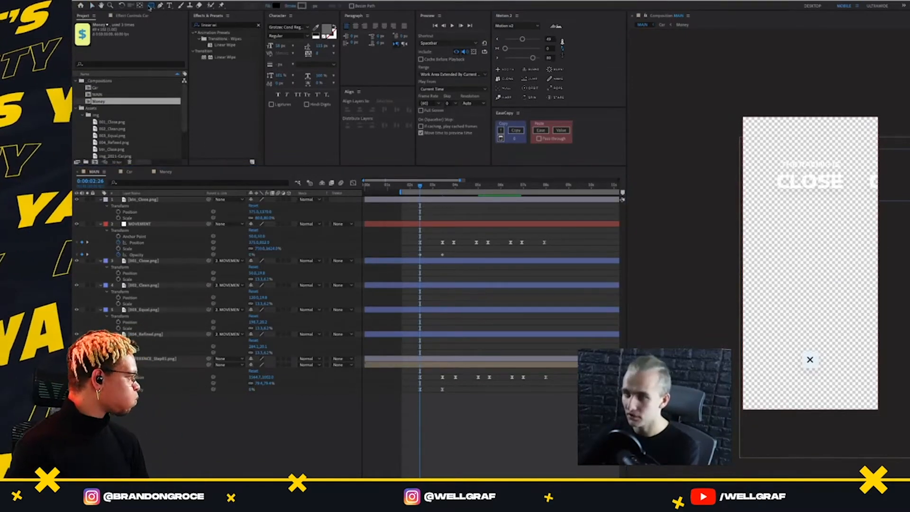
drag(679, 85, 909, 448)
right_click(833, 308)
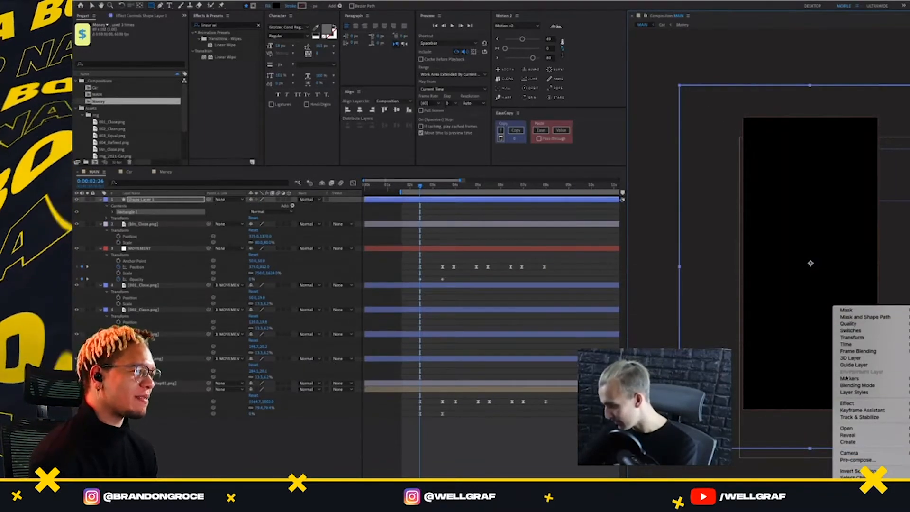
mouse_move(849, 338)
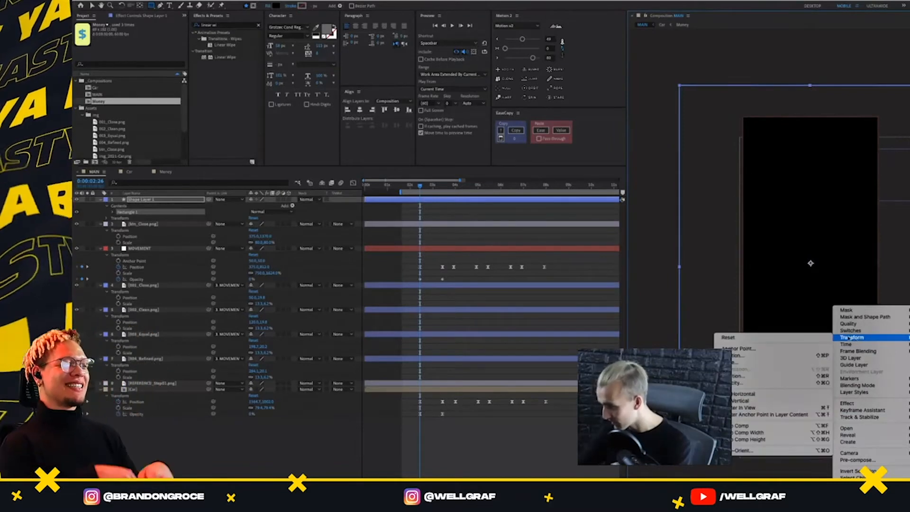
click(768, 426)
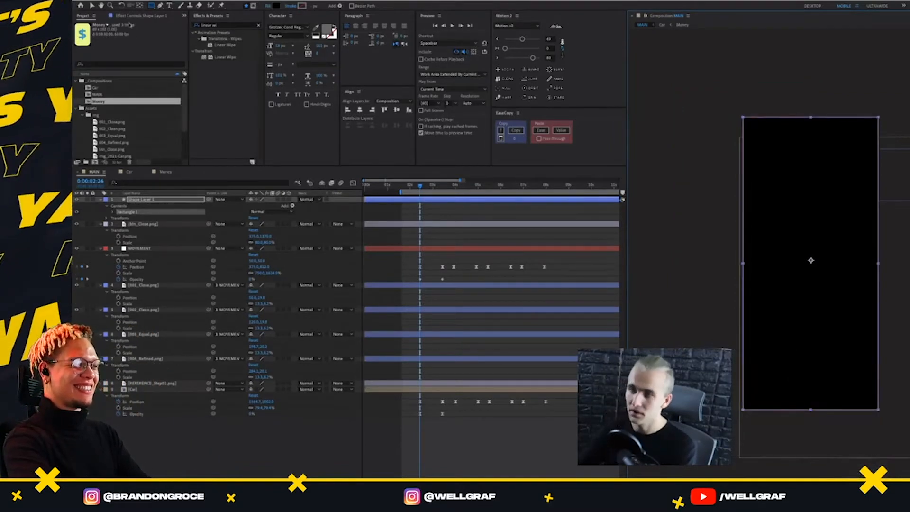
key(v)
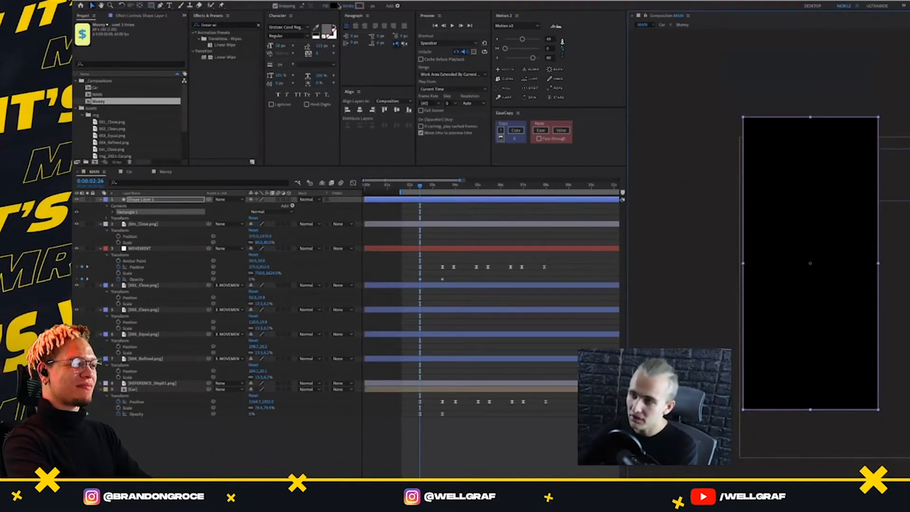
click(171, 200)
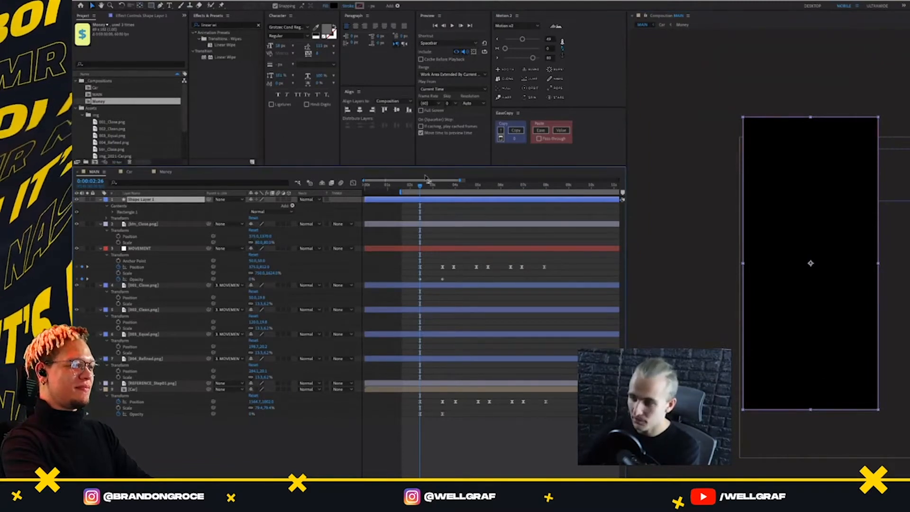
At 0:00:04:10, move the rectangle down to expose the background and fill it with the light teal sampled from the background's upper area
drag(91, 181, 170, 194)
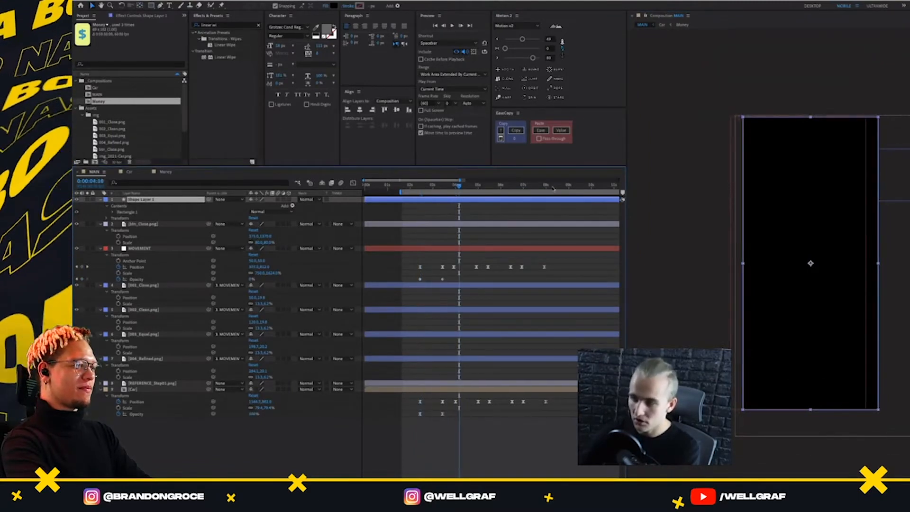
drag(808, 179, 809, 273)
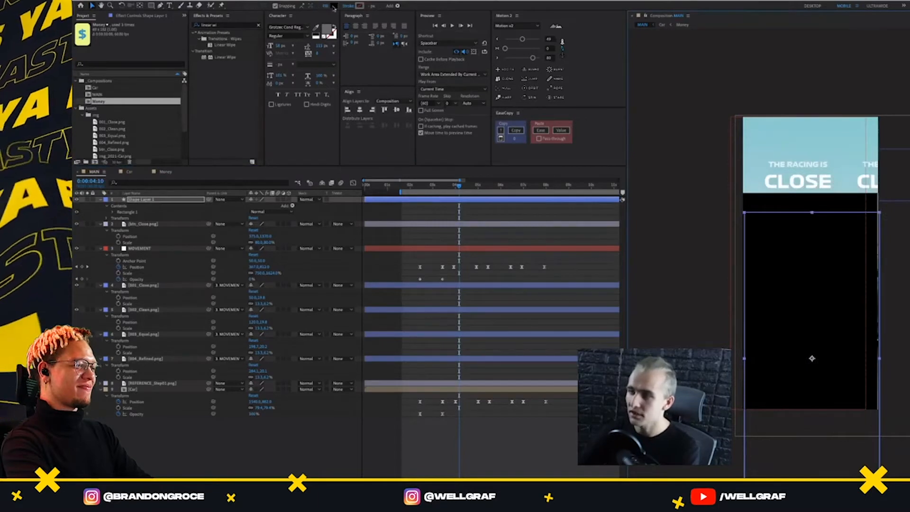
click(334, 6)
click(804, 136)
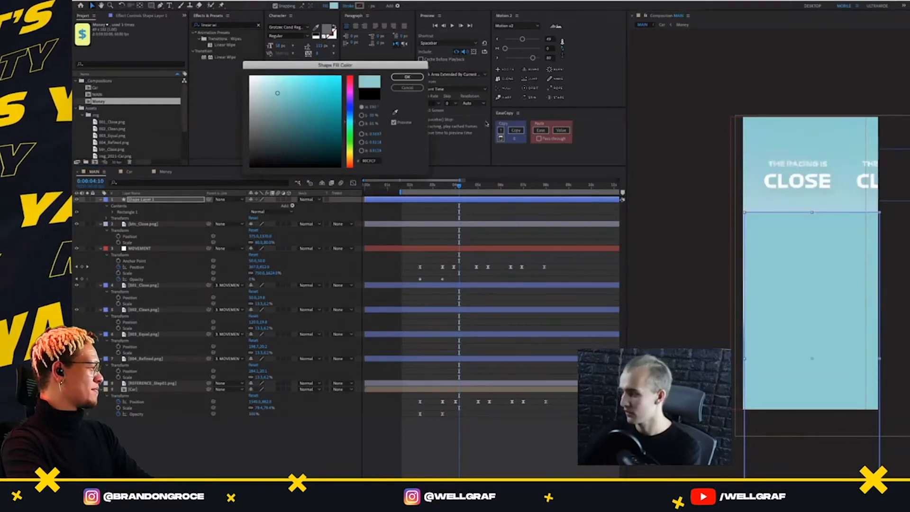
click(407, 77)
Fit the teal rectangle back to the full size of the MAIN composition
click(807, 228)
right_click(803, 246)
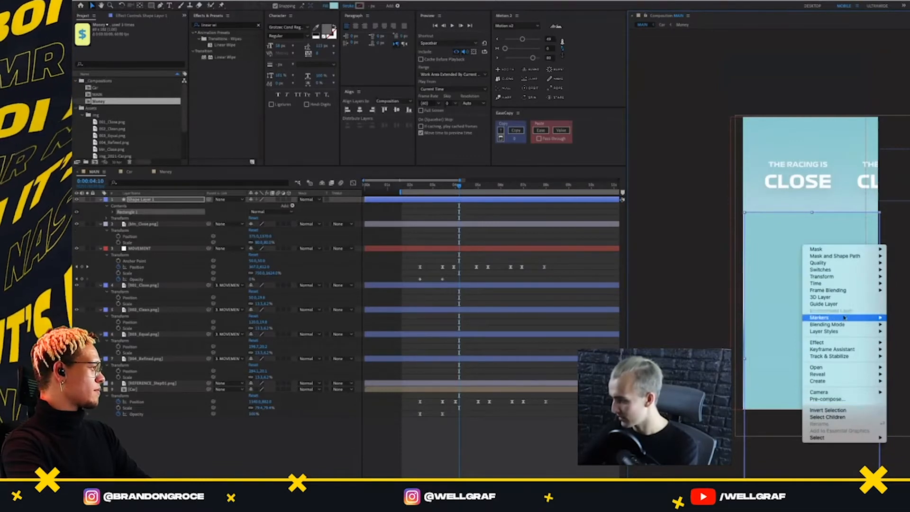
mouse_move(833, 279)
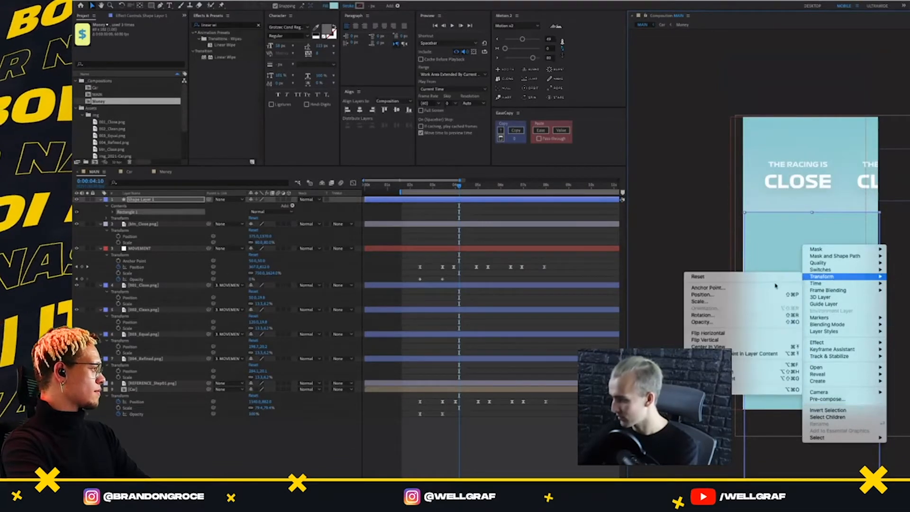
click(745, 364)
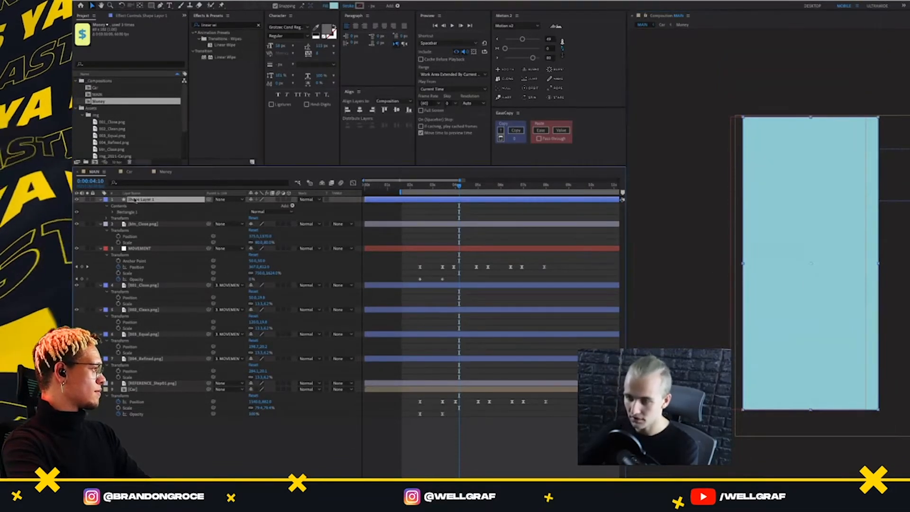
Rename the rectangle shape layer as BACKGROUND and place it beneath the Car layer at the end of the layer stack
key(Return)
text(BACKGROUND)
key(Return)
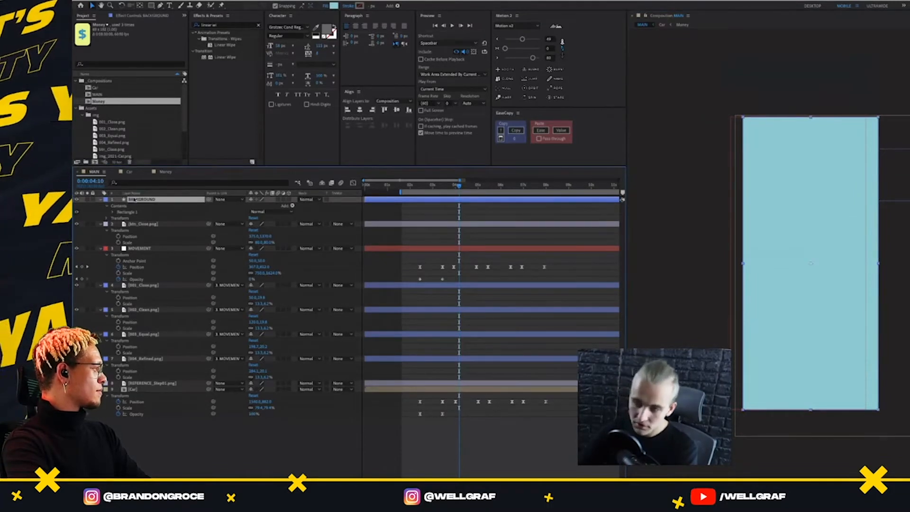
drag(156, 199, 152, 411)
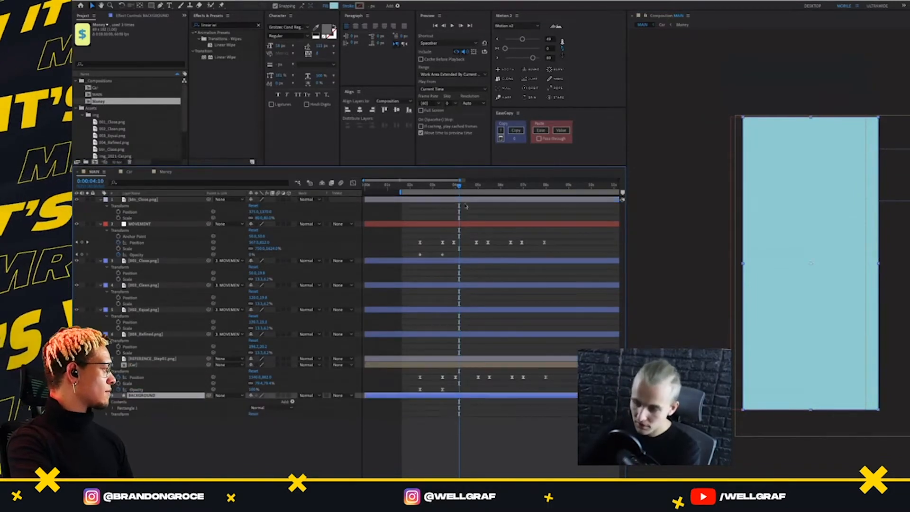
Play back the opening several times from just before the first keyframes to check the car's fade-in over the BACKGROUND layer
drag(459, 186, 407, 250)
key(space)
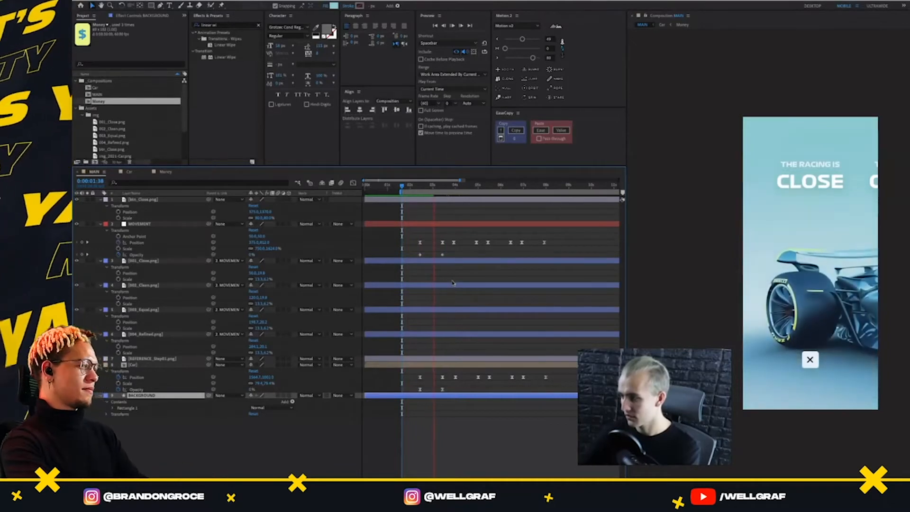
key(space)
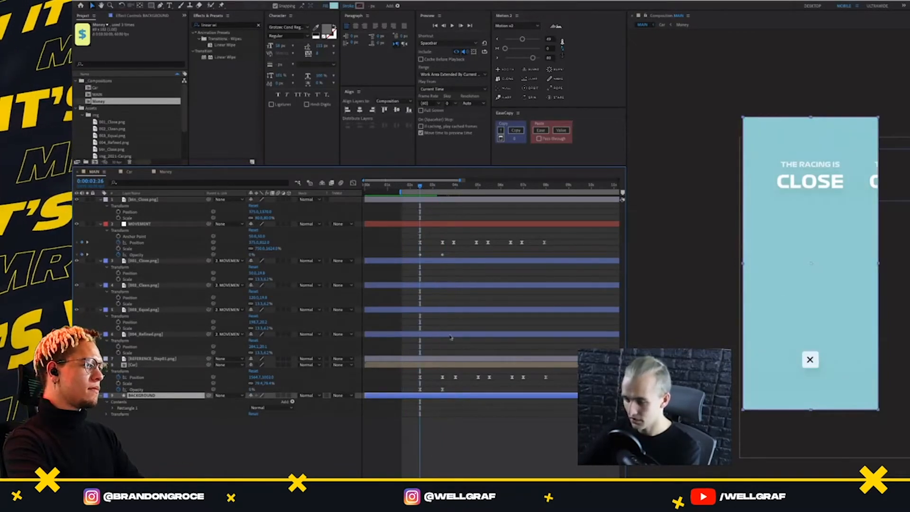
click(451, 364)
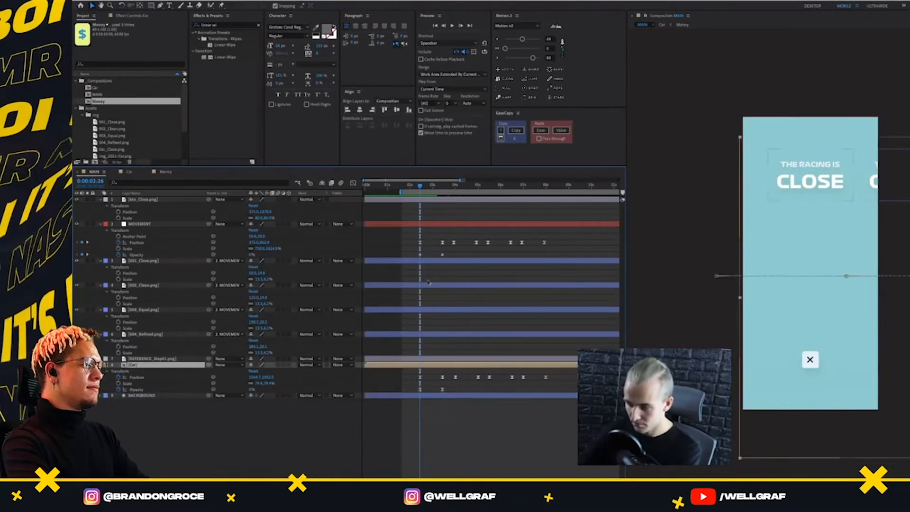
key(space)
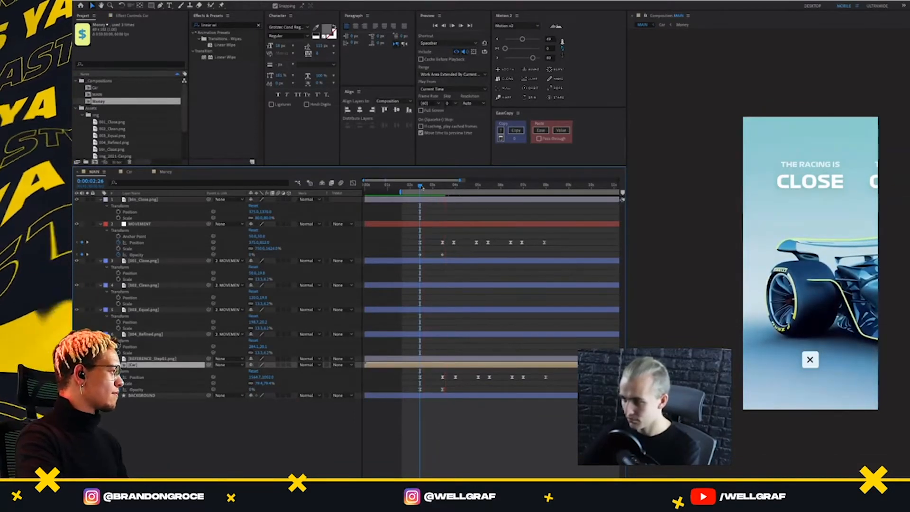
key(space)
key(space)
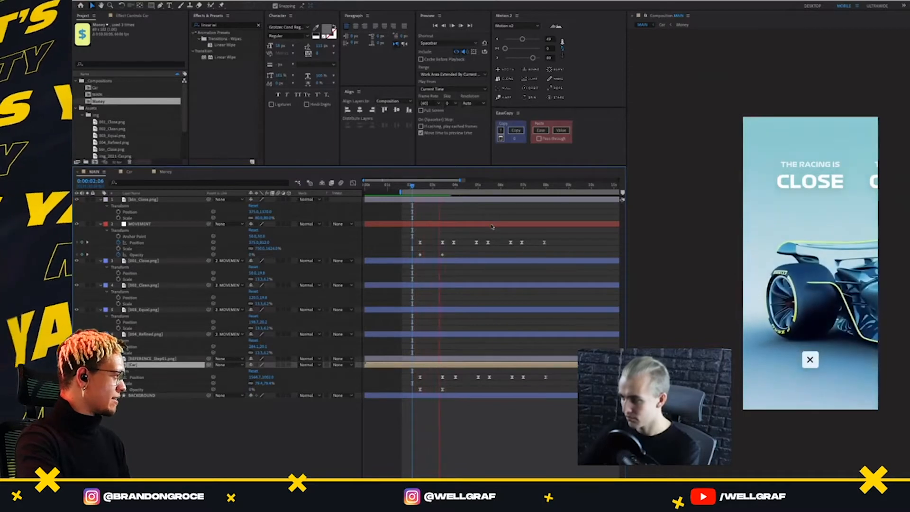
key(space)
Reduce the first Motion 2 ease slider to near its minimum for the Car layer's first two Position and Opacity keyframes
drag(447, 371, 413, 400)
click(508, 40)
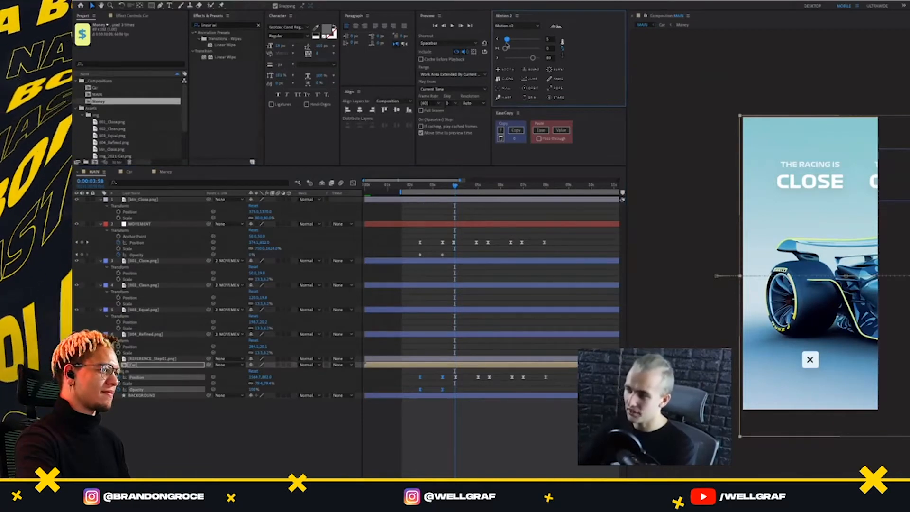
click(472, 389)
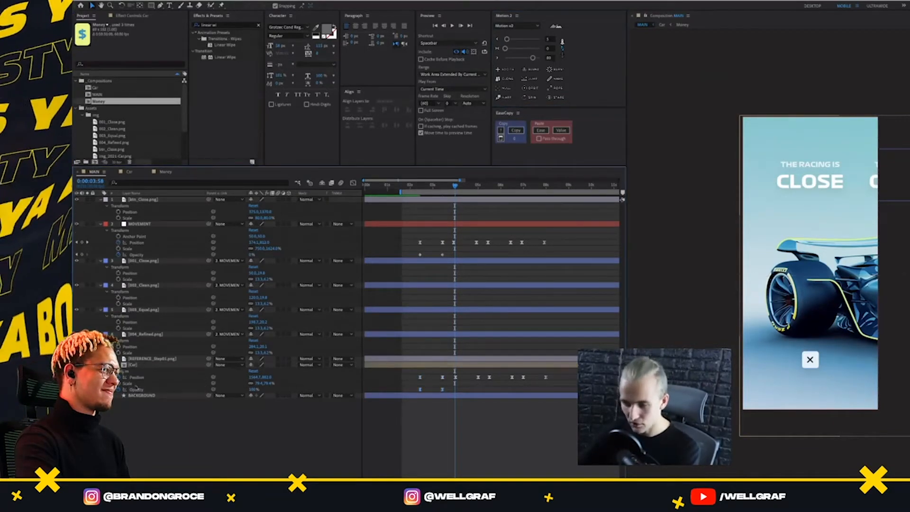
Delay the Car layer's first Opacity keyframe slightly, to about 0:00:02:33, and return to a time before the fade-in
click(420, 389)
drag(420, 389, 422, 390)
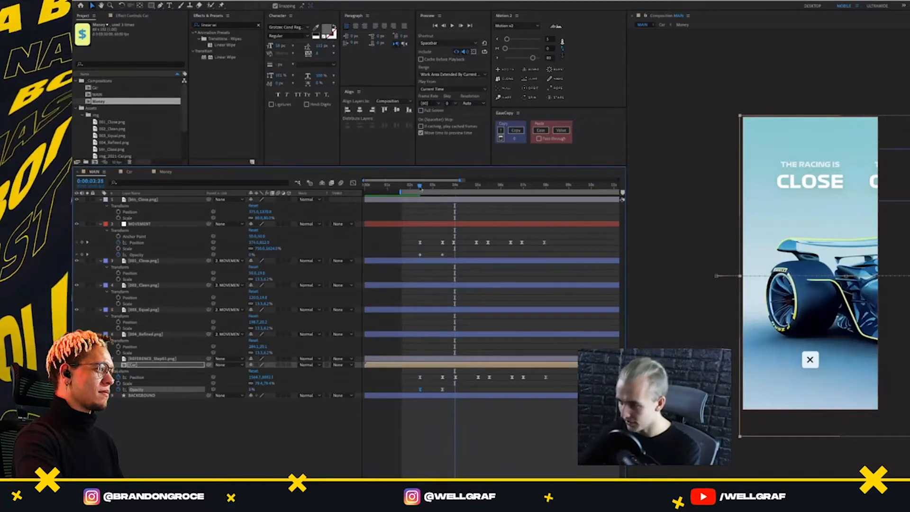
drag(421, 189, 422, 188)
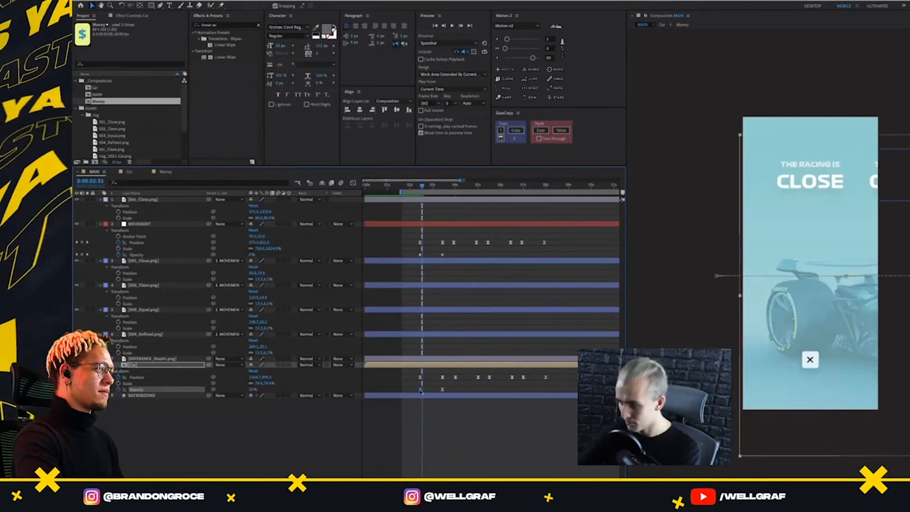
drag(421, 389, 422, 389)
drag(424, 188, 404, 189)
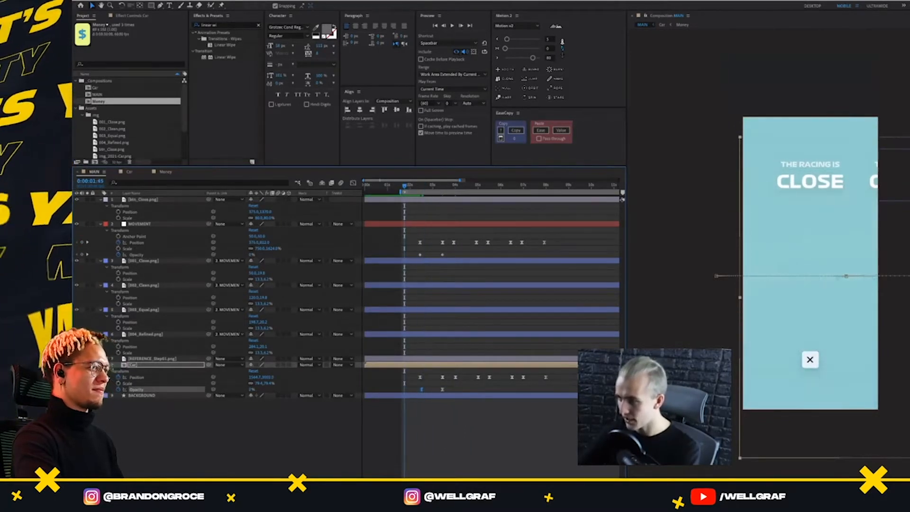
Play back the car's fade-in with the delayed Opacity keyframe and inspect the start of the movement
key(space)
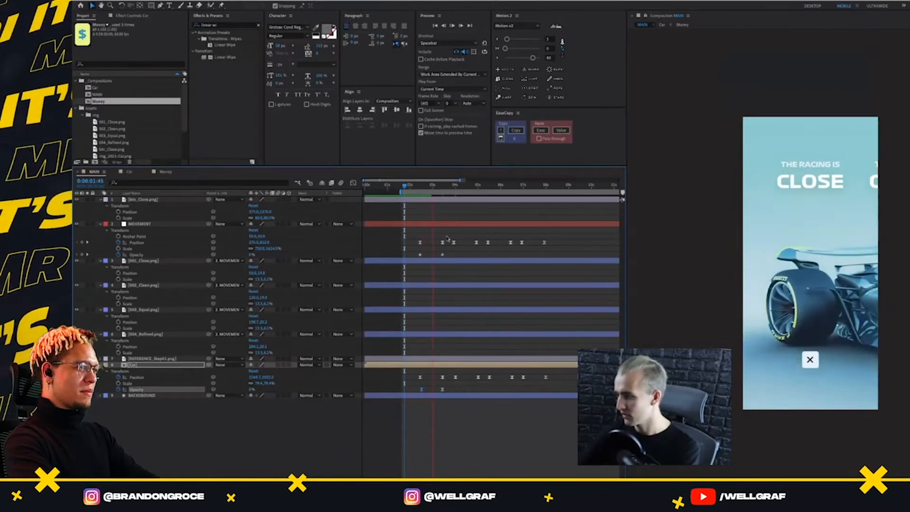
key(space)
drag(427, 390, 418, 376)
click(429, 274)
drag(431, 186, 420, 217)
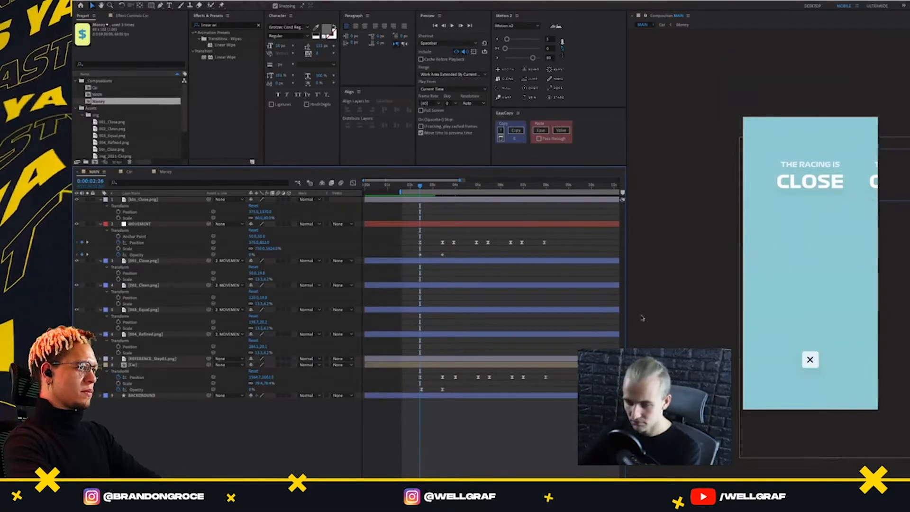
click(433, 365)
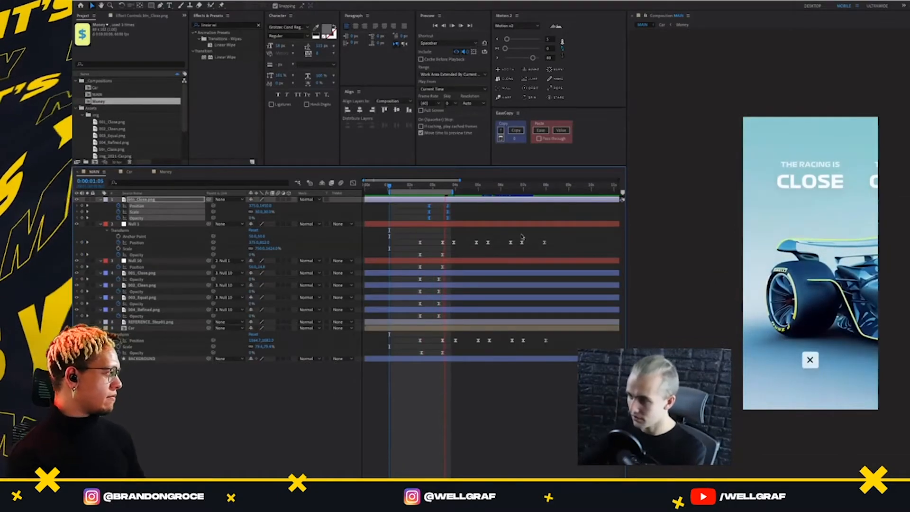
Preview the opening from 0:00:02:09, checking the close button's Position, Scale and Opacity animation together with the car and heading
key(space)
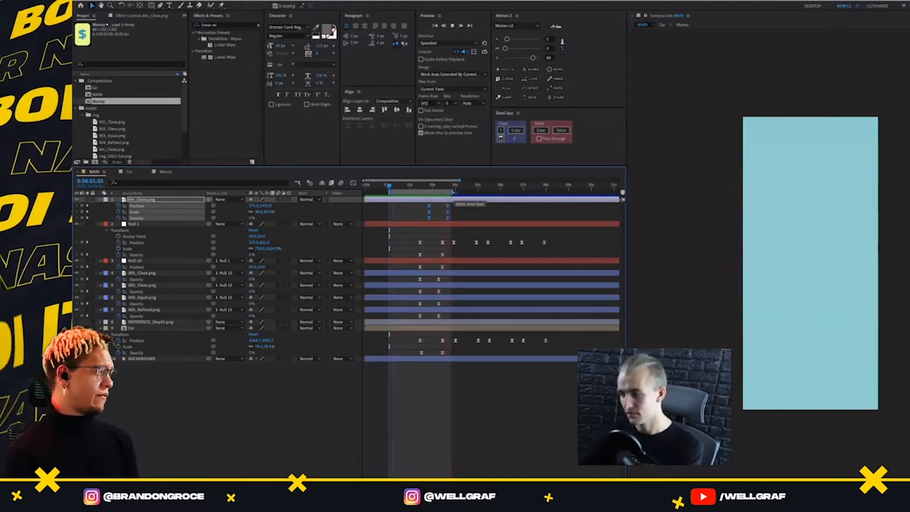
click(424, 195)
key(space)
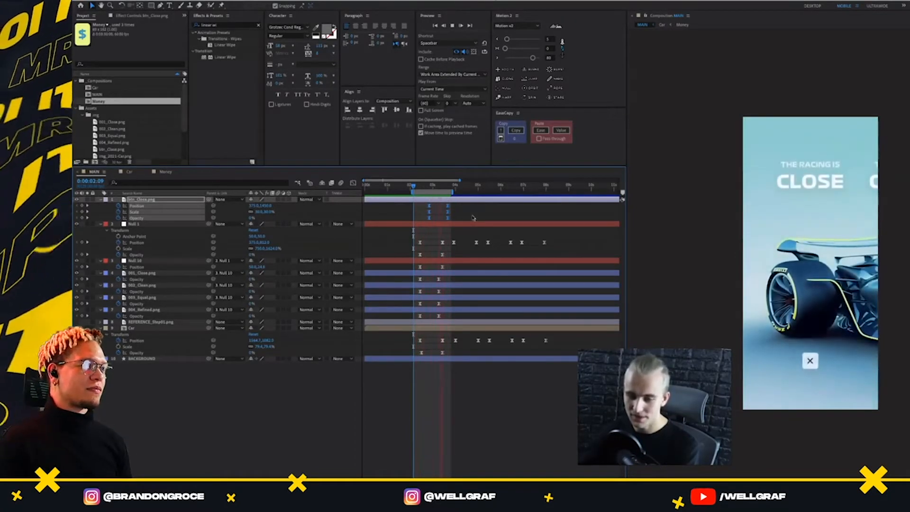
click(415, 188)
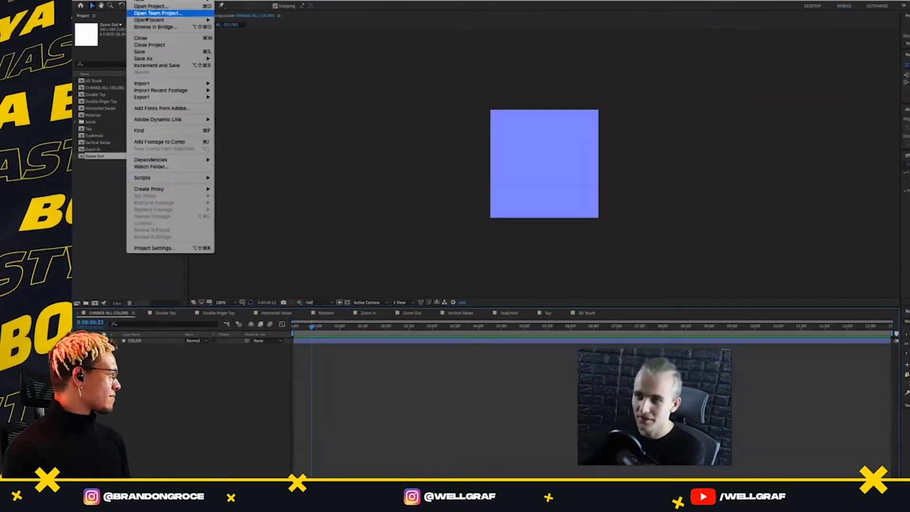
Reopen the recent project UI Motion Flow.aep and discard the changes to the converted Gestures project
mouse_move(156, 20)
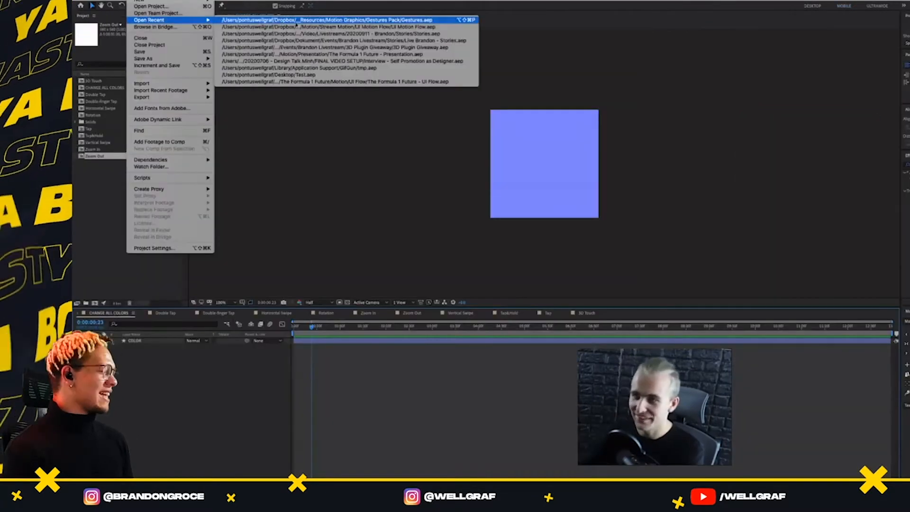
click(389, 27)
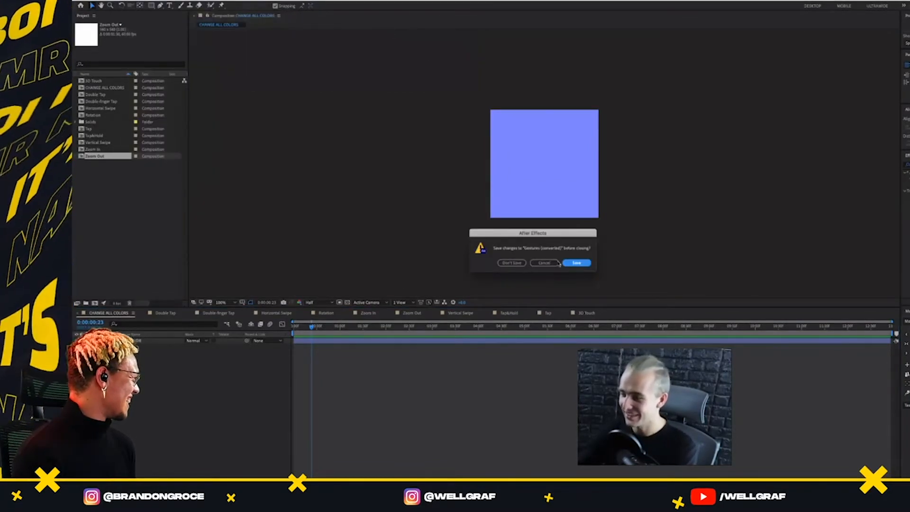
click(525, 263)
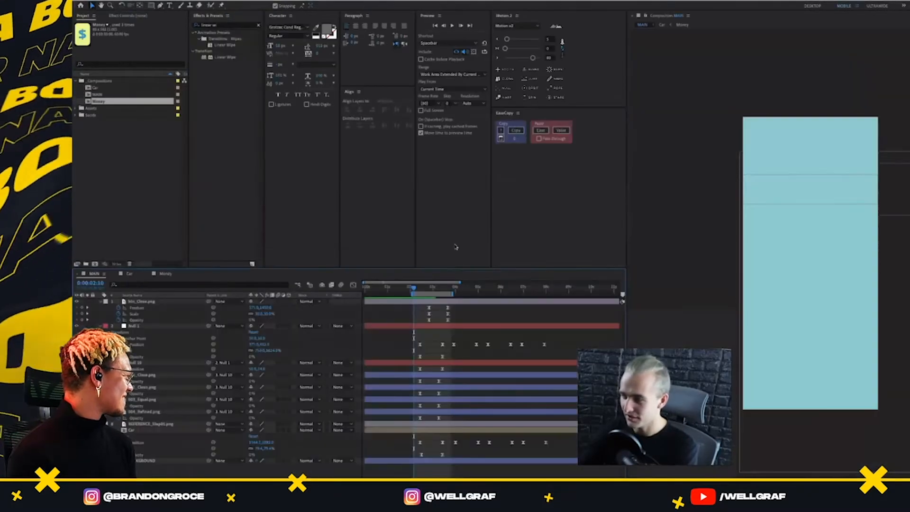
Expand the project's Assets and Solids folders and move the MAIN timeline to 0:00:03:24
drag(436, 297, 413, 305)
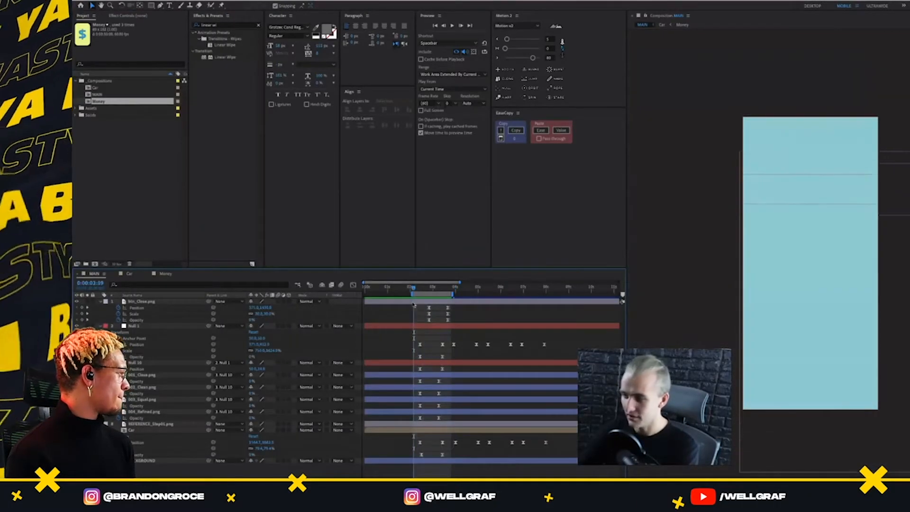
click(91, 109)
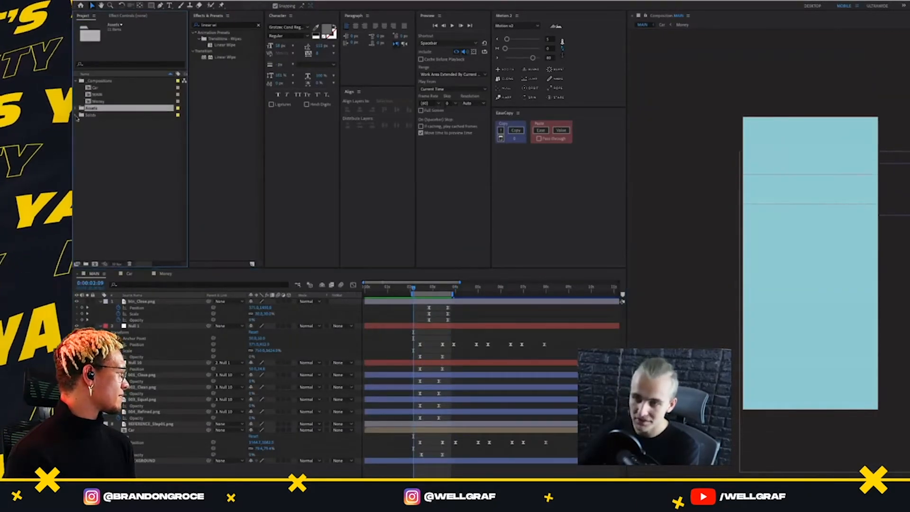
click(76, 108)
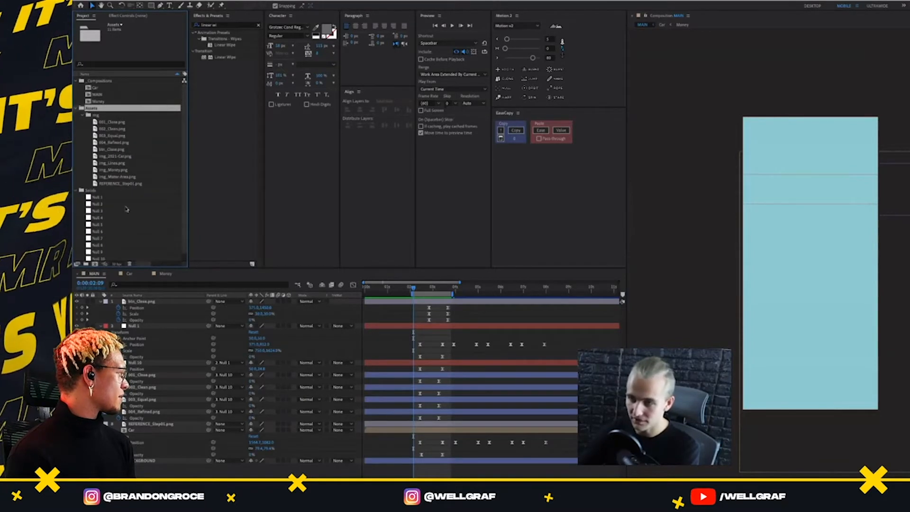
drag(414, 289, 442, 288)
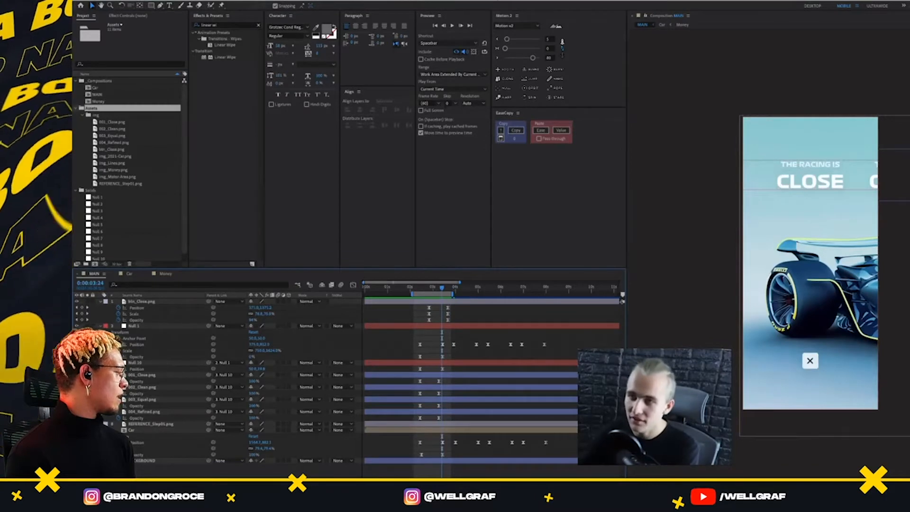
Search this Mac for "gesture" and import Gestures.aep into the project's Assets folder
click(133, 0)
mouse_move(162, 84)
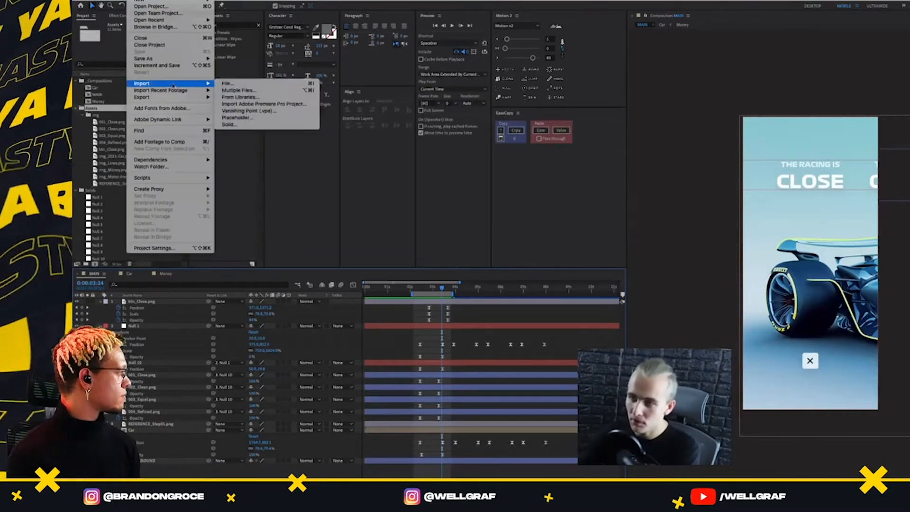
click(243, 85)
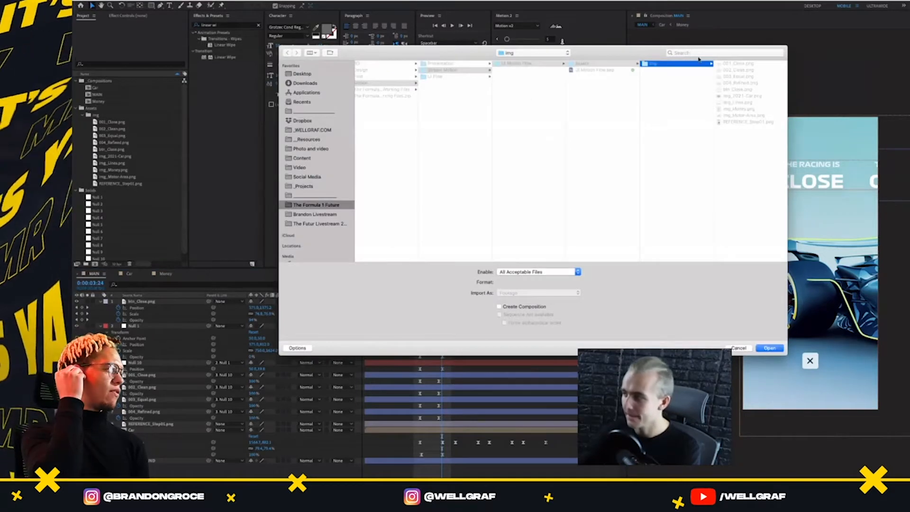
click(697, 53)
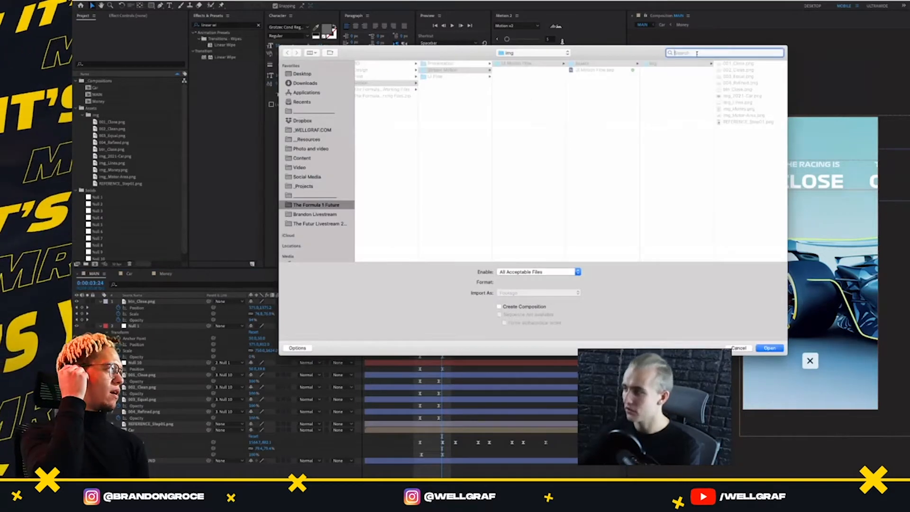
text(gesture)
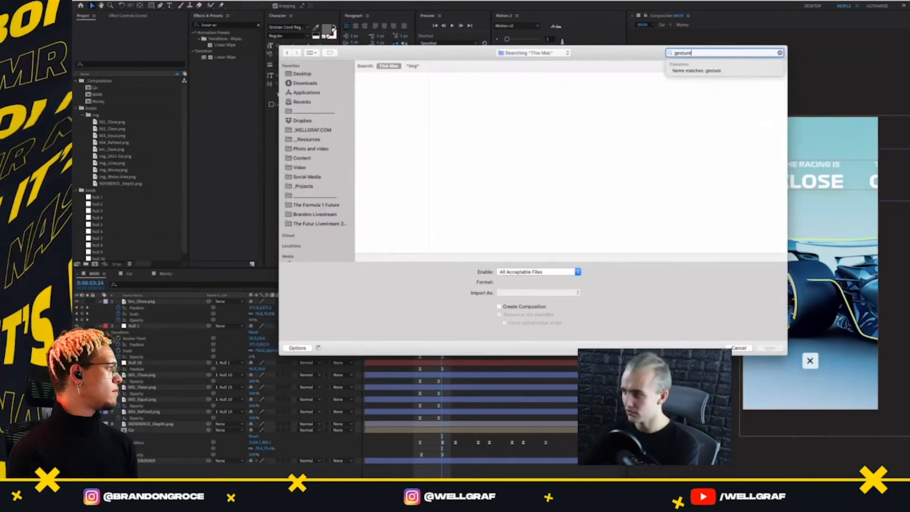
click(389, 85)
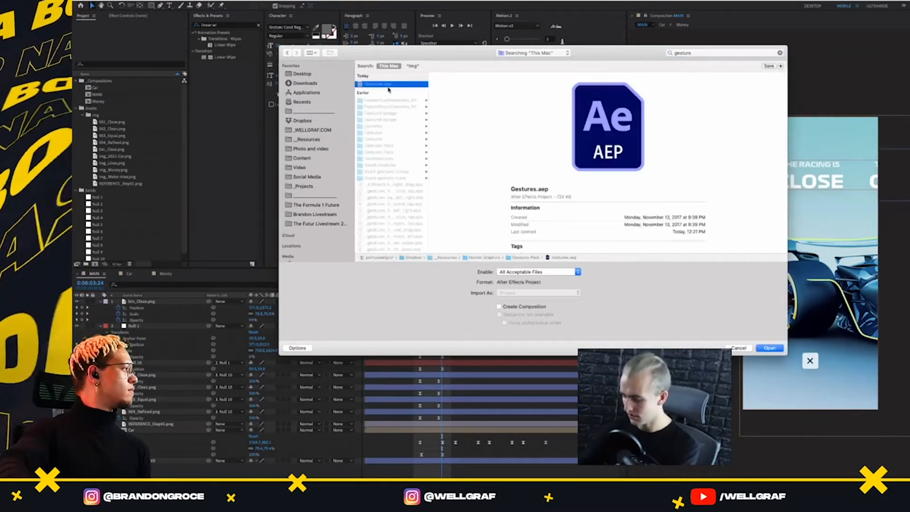
double_click(389, 89)
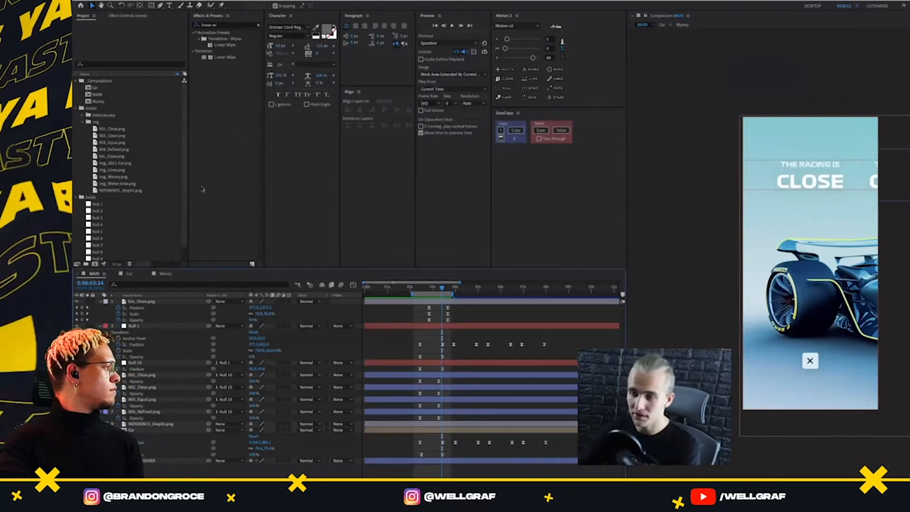
scroll(107, 195, down, 1)
scroll(105, 148, up, 1)
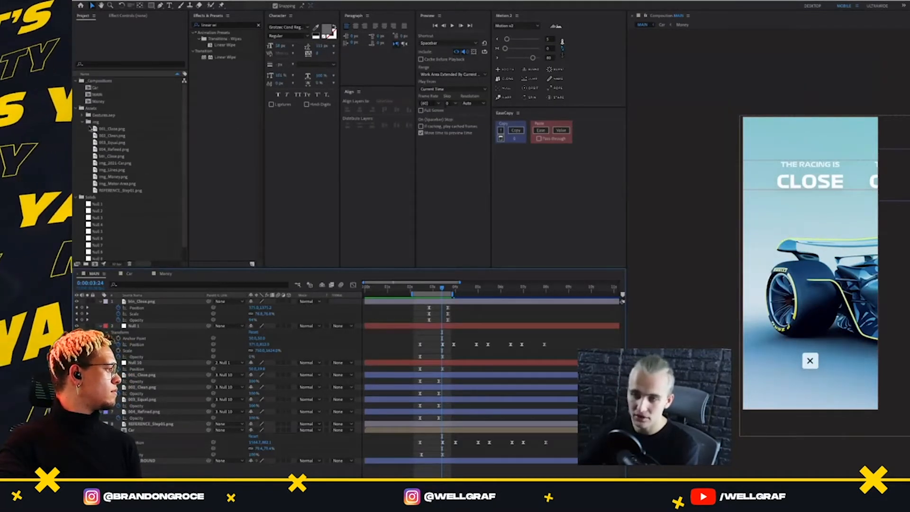
Collapse the img folder and expand the imported Gestures.aep folder to view its gesture compositions
click(83, 123)
click(82, 116)
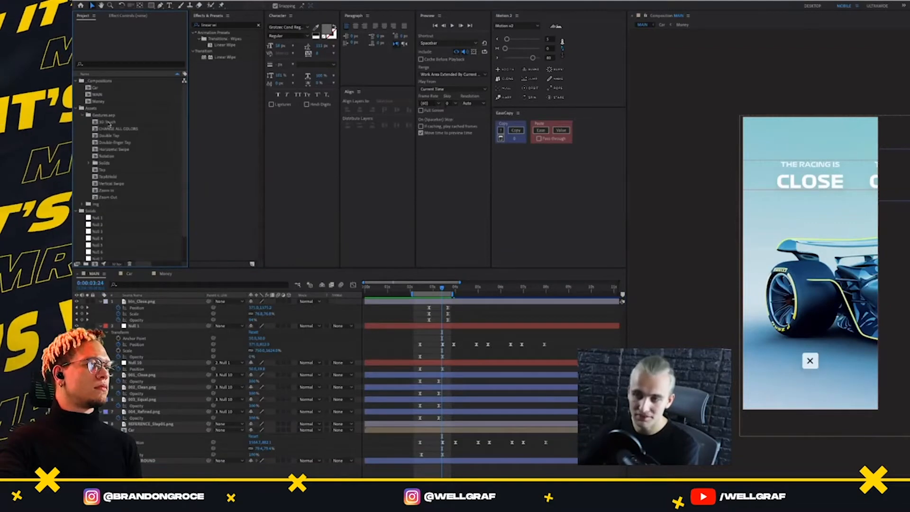
click(115, 122)
click(114, 129)
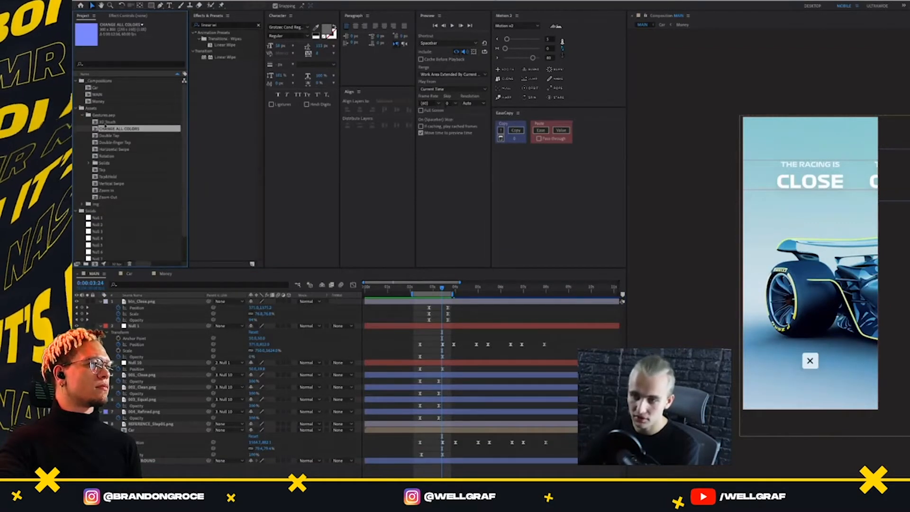
click(102, 116)
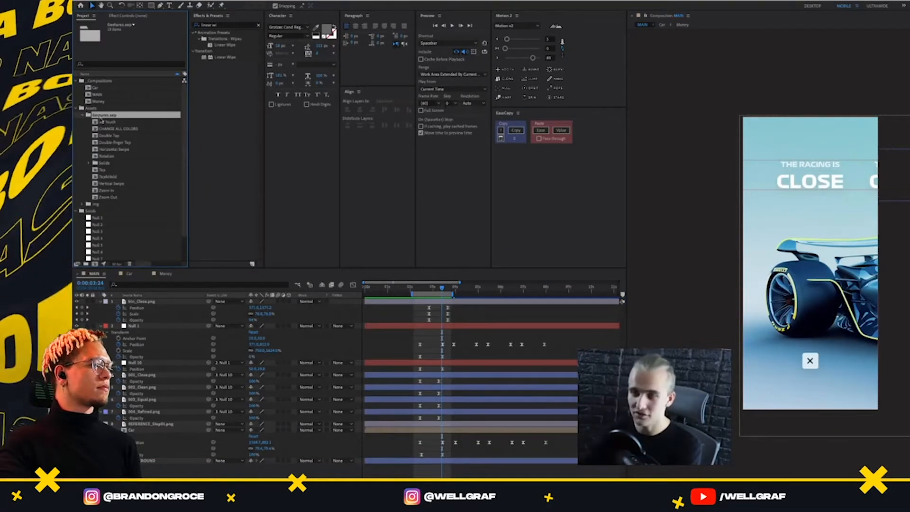
Open the 3D Touch, Double Tap and Horizontal Swipe compositions and play back their gesture animations
double_click(102, 122)
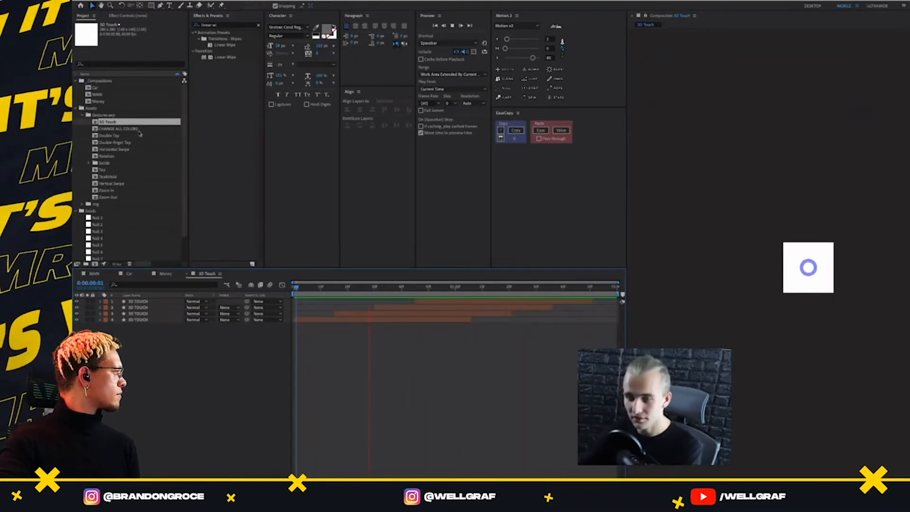
double_click(109, 135)
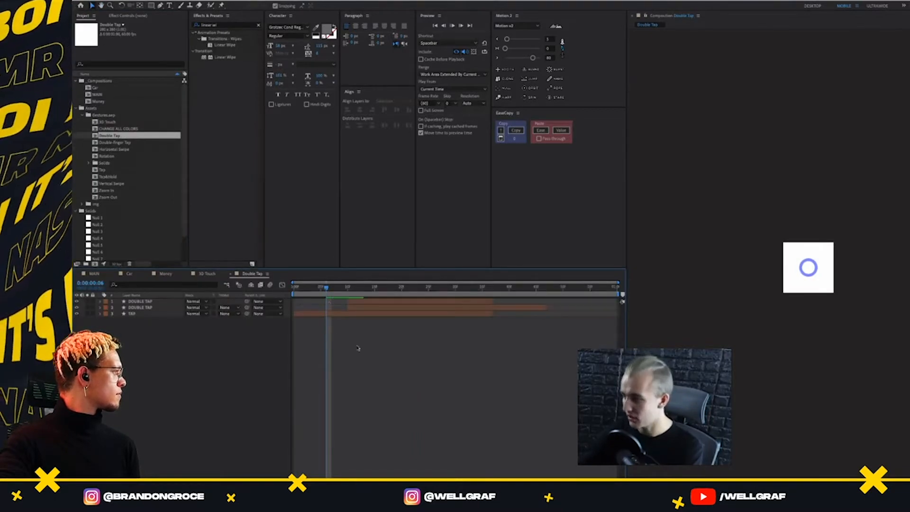
click(118, 143)
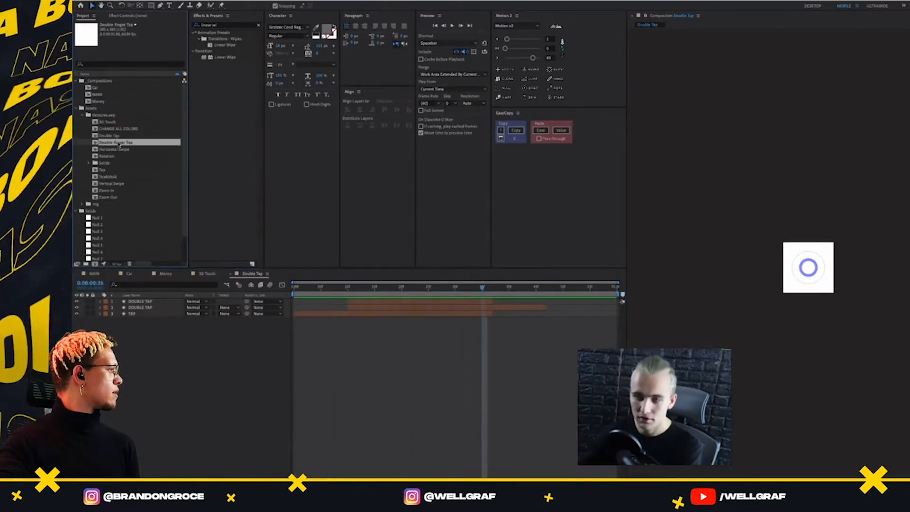
double_click(115, 149)
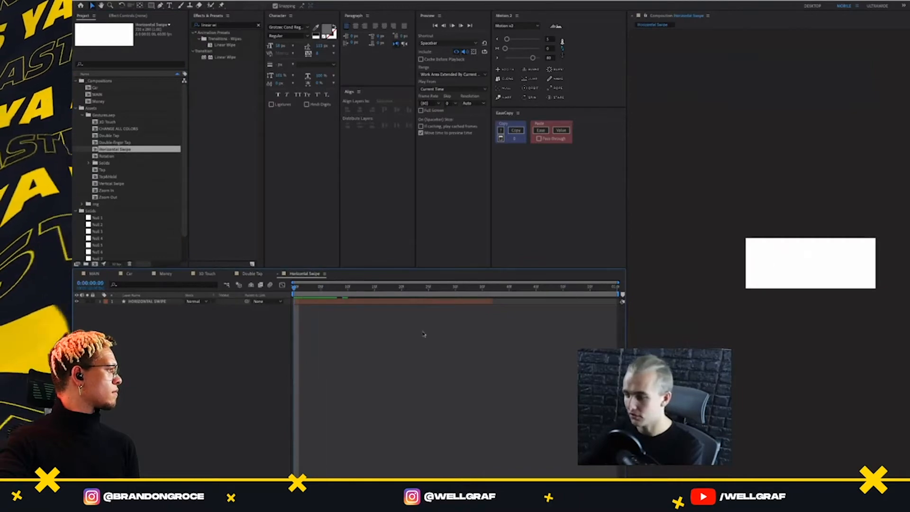
key(space)
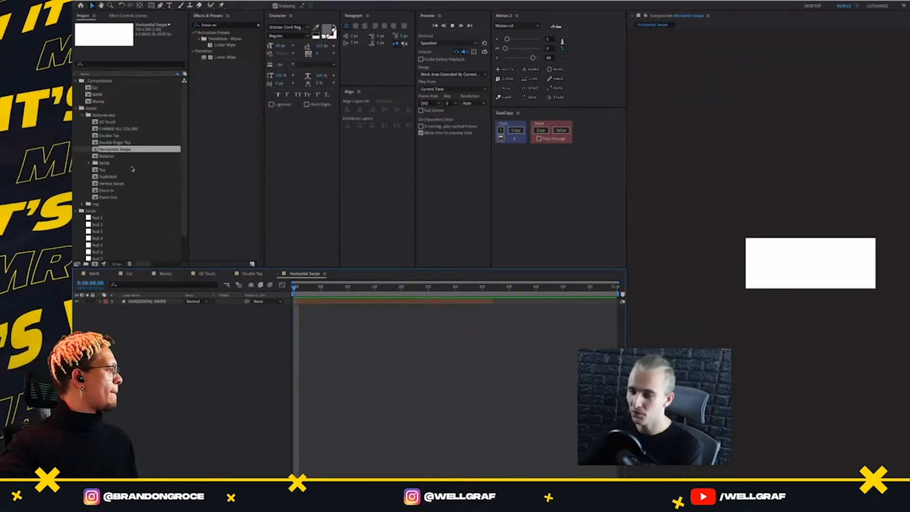
Open and preview the Rotation and Tap gesture compositions, returning Tap's timeline to 0:00:00:00
double_click(111, 157)
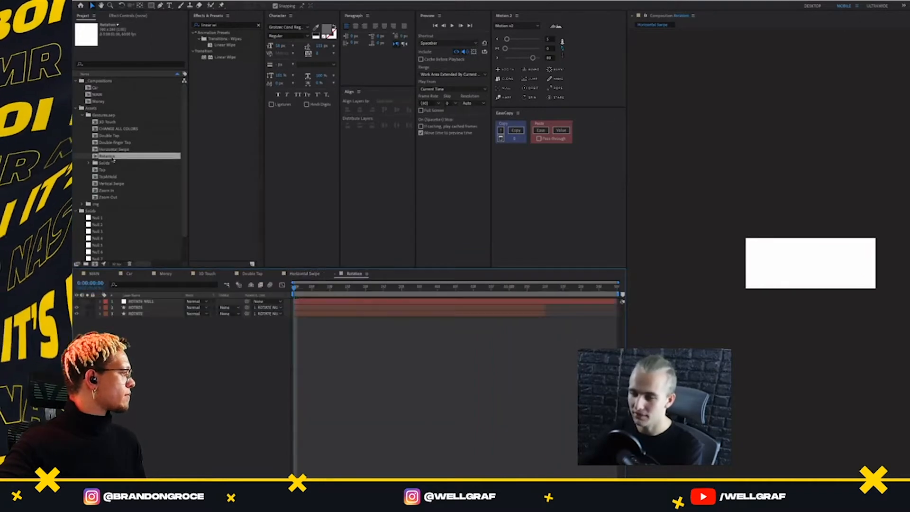
key(space)
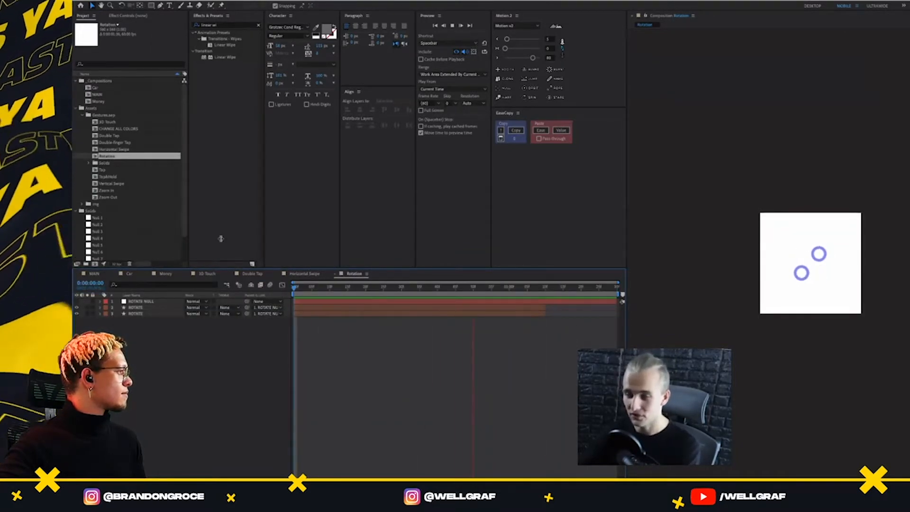
double_click(109, 170)
key(space)
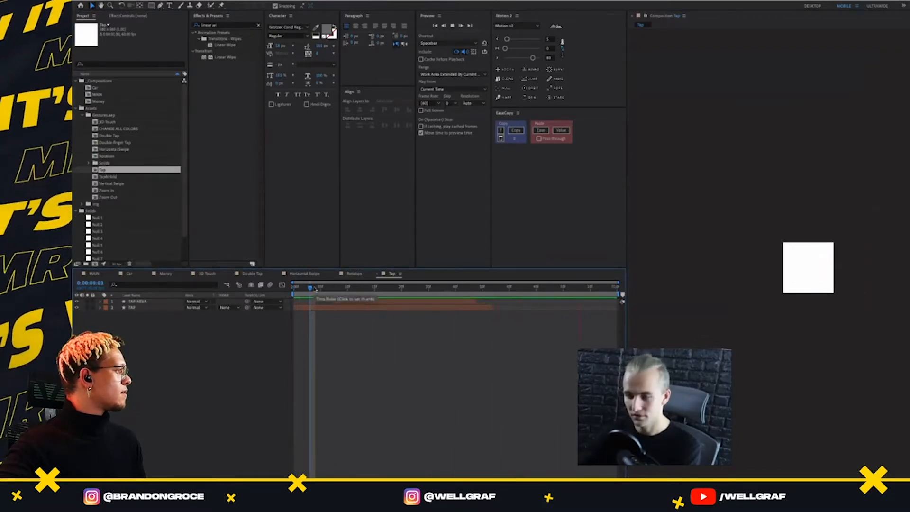
key(space)
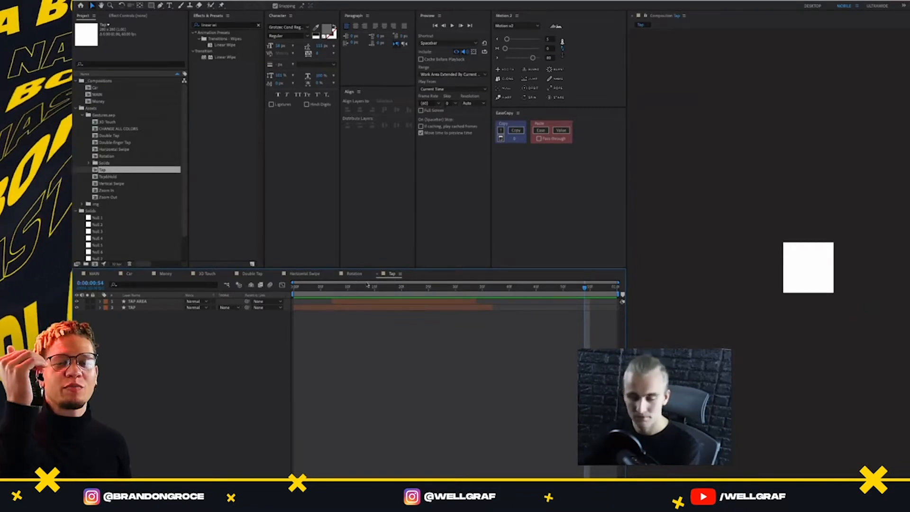
drag(364, 288, 294, 290)
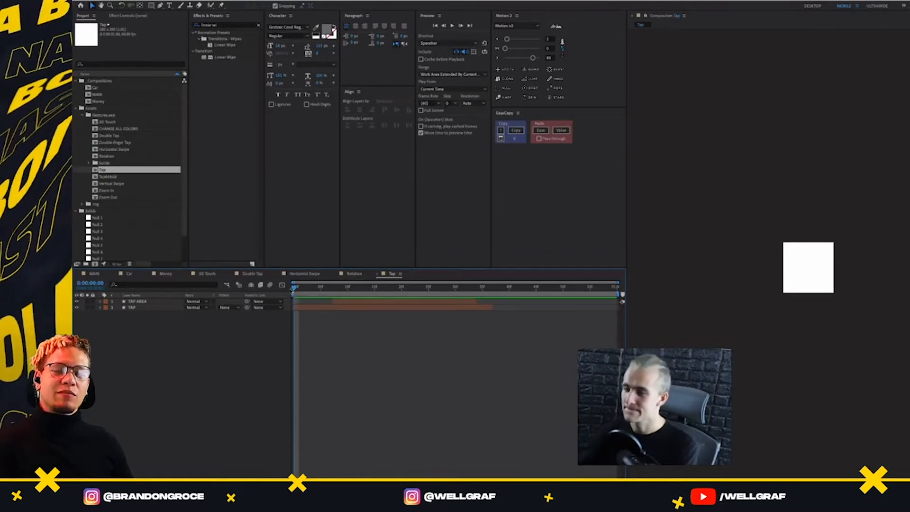
Close the Tap, Rotation, Double Tap, 3D Touch, Money and Car timelines, keeping only MAIN and Horizontal Swipe open
click(379, 275)
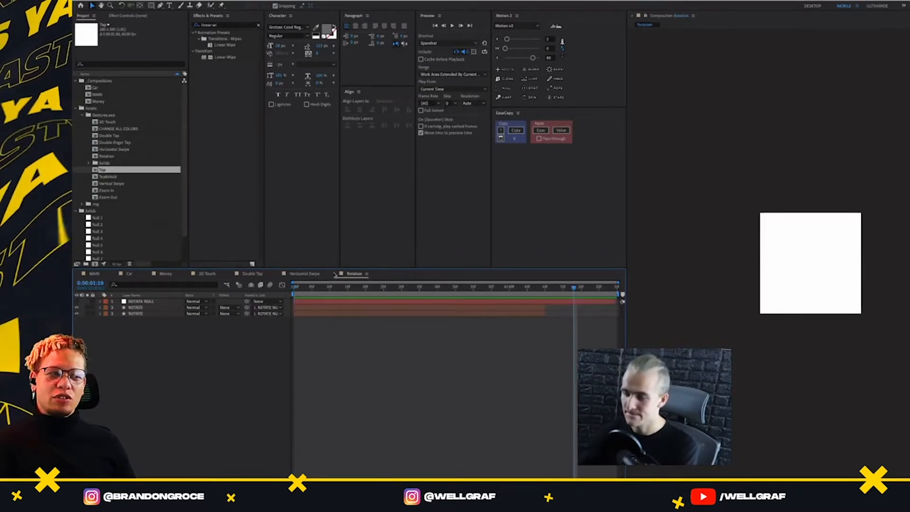
click(337, 274)
click(230, 274)
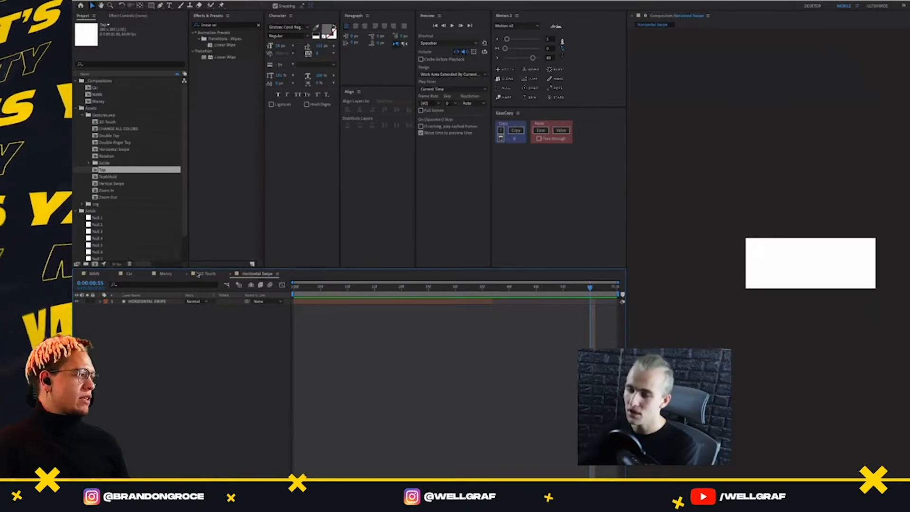
click(188, 274)
click(148, 274)
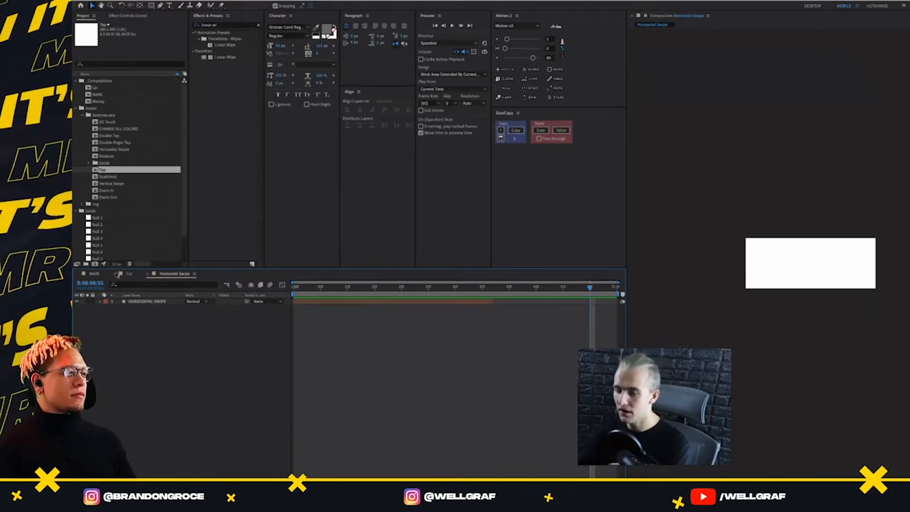
click(114, 274)
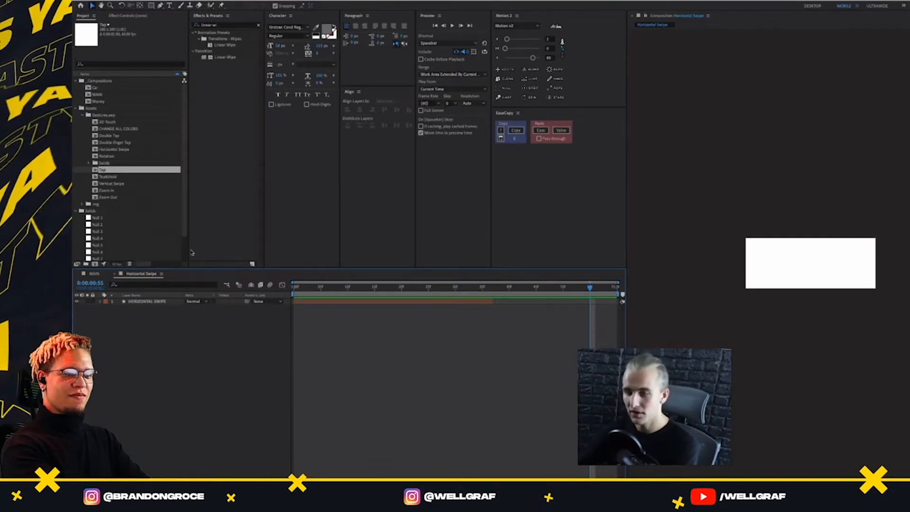
Add the Horizontal Swipe composition to MAIN as the uppermost layer and shift it to begin just before 0:00:03:24
click(109, 122)
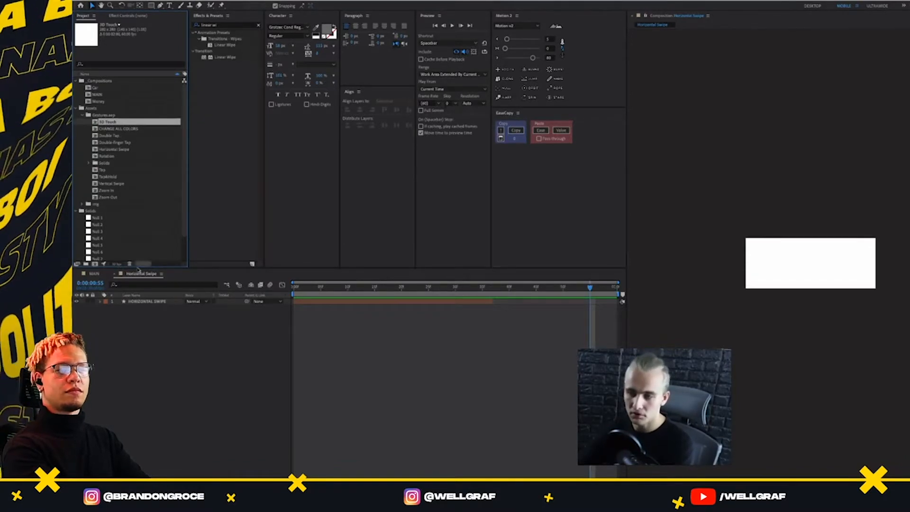
click(94, 274)
click(118, 144)
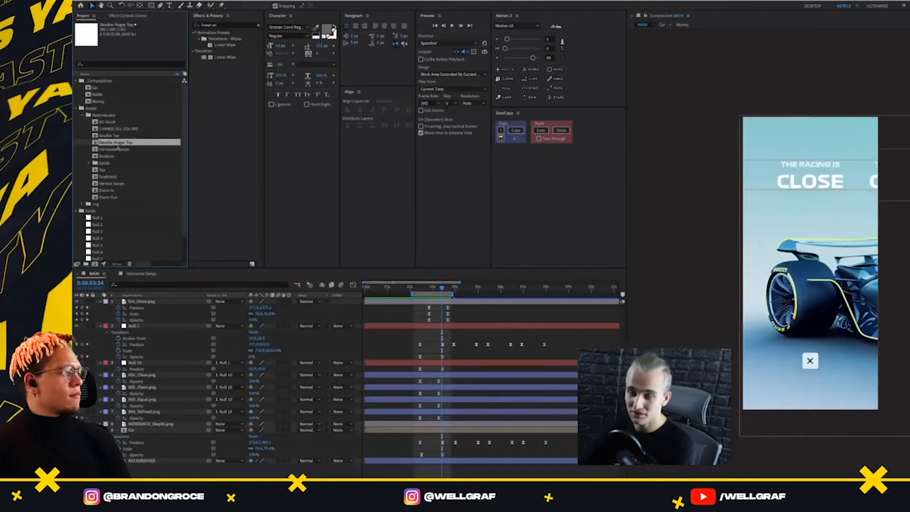
drag(116, 150, 811, 264)
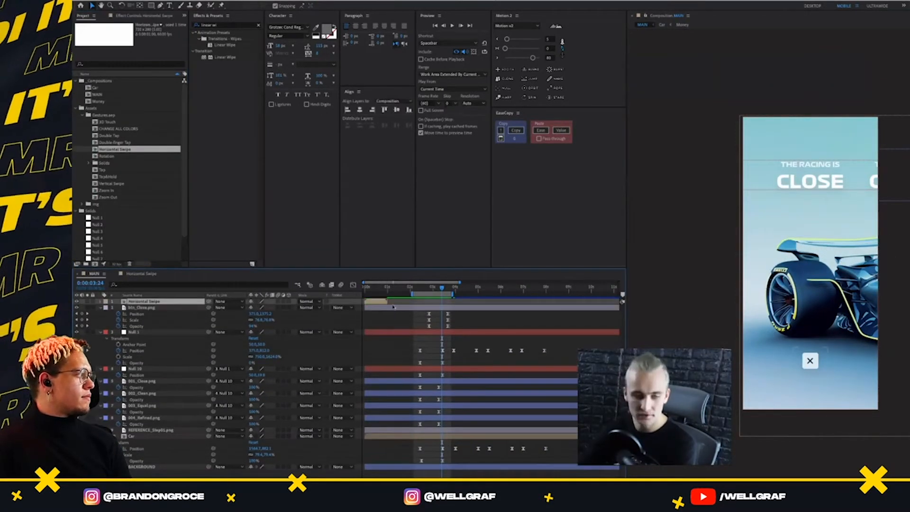
drag(382, 302, 452, 302)
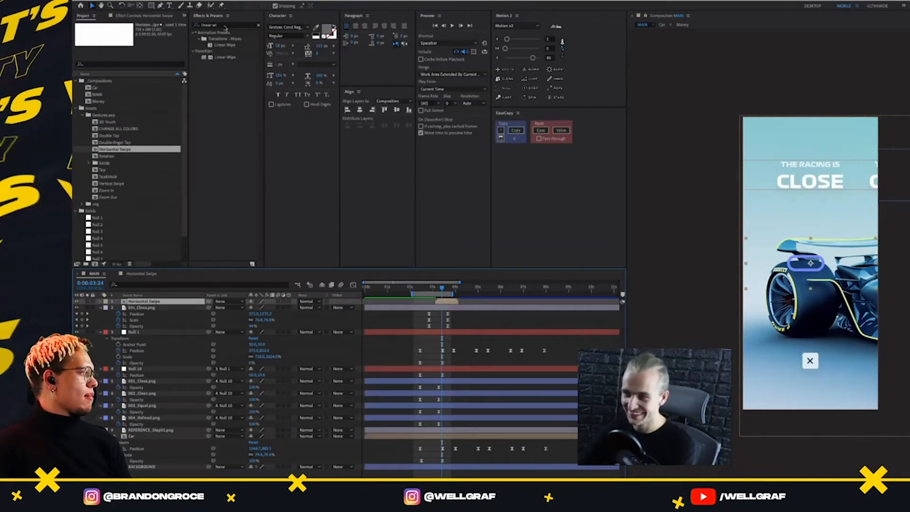
Change the COLOR shape's fill to white in CHANGE ALL COLORS, then close that composition and return to MAIN
click(226, 26)
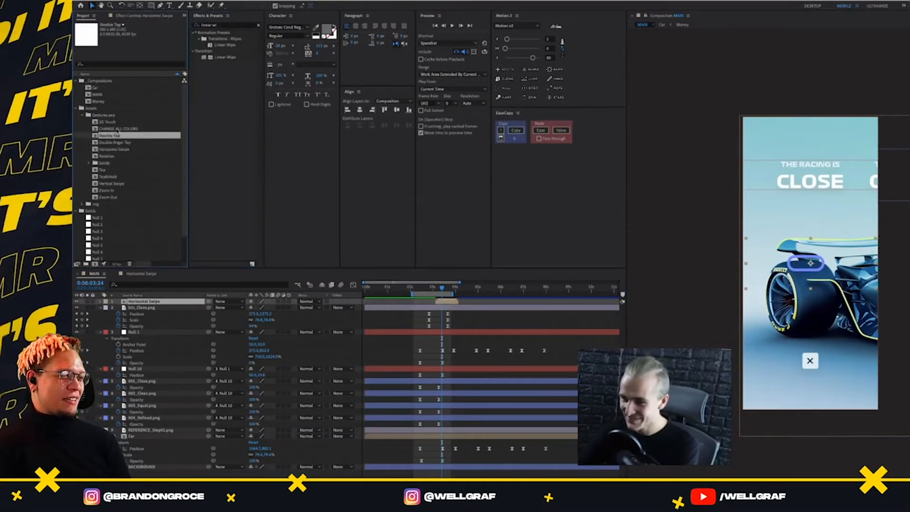
double_click(119, 128)
click(308, 302)
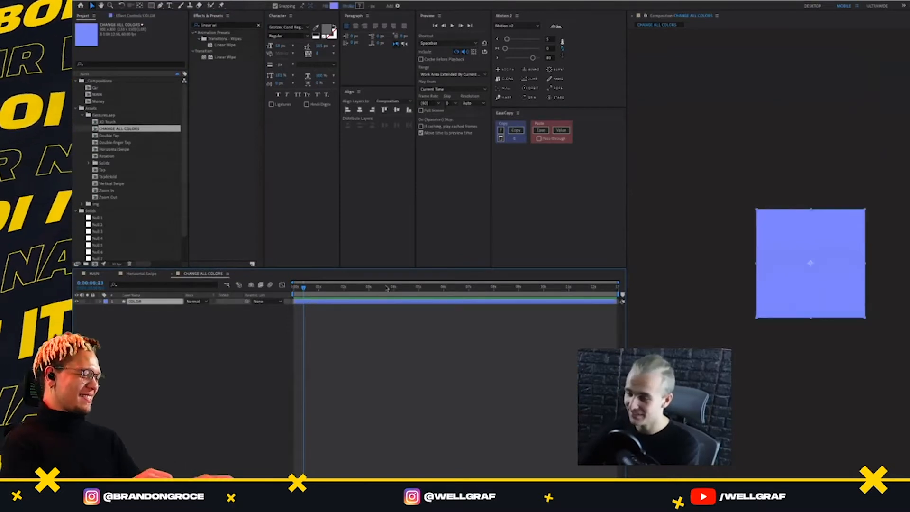
click(334, 6)
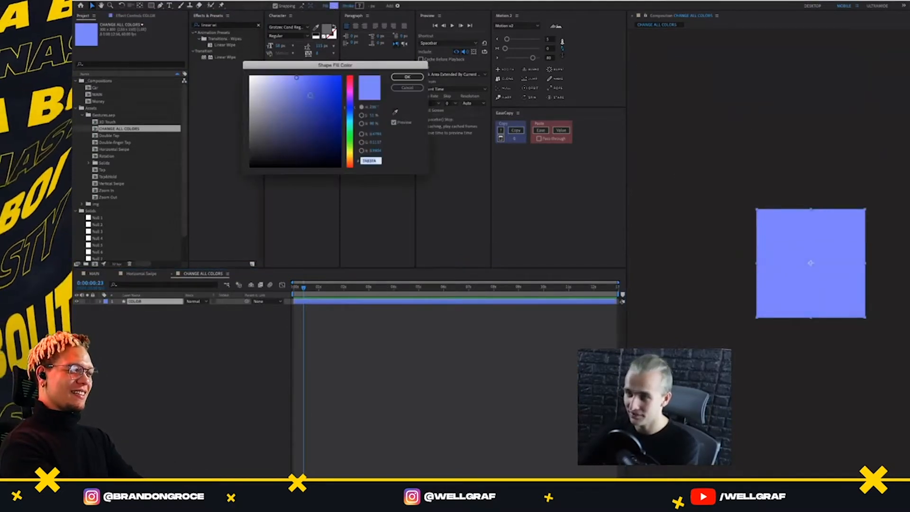
drag(306, 93, 247, 74)
click(399, 77)
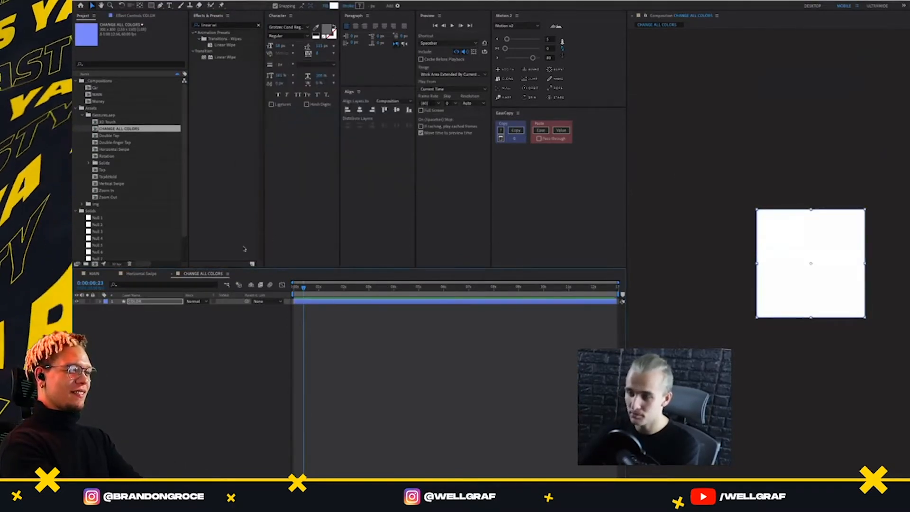
click(173, 274)
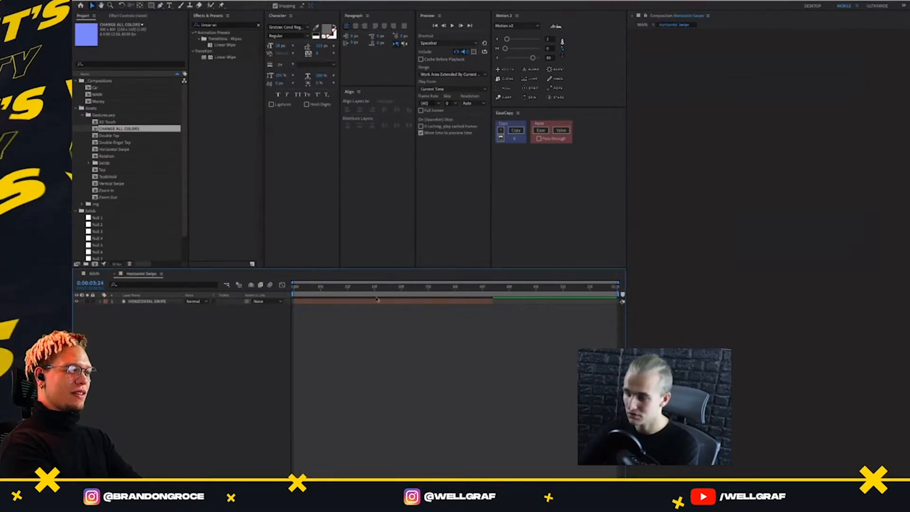
click(94, 273)
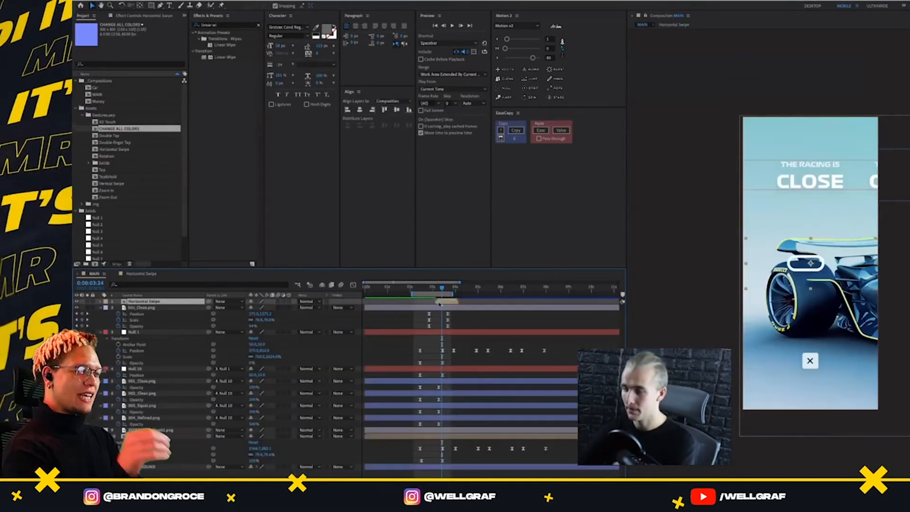
Set the Horizontal Swipe layer's Scale to 80% in MAIN
scroll(369, 326, up, 1)
click(261, 308)
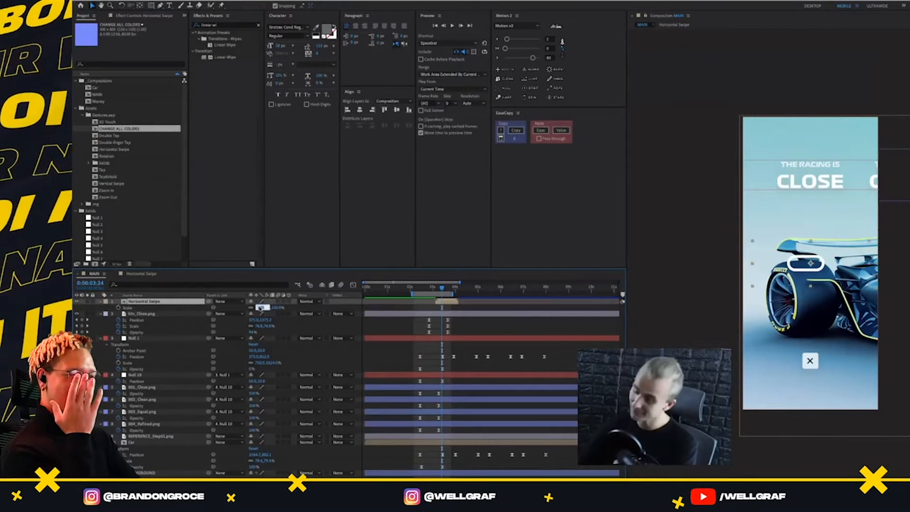
key(shift+Down)
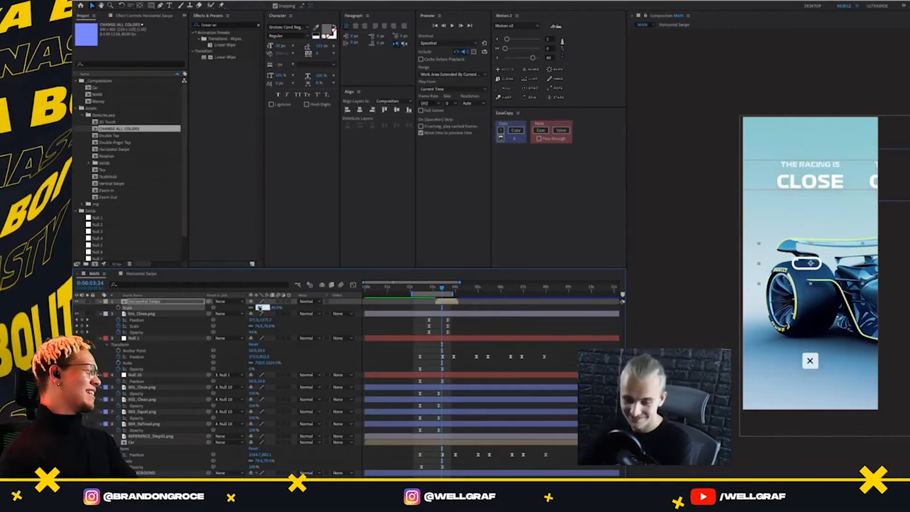
key(Return)
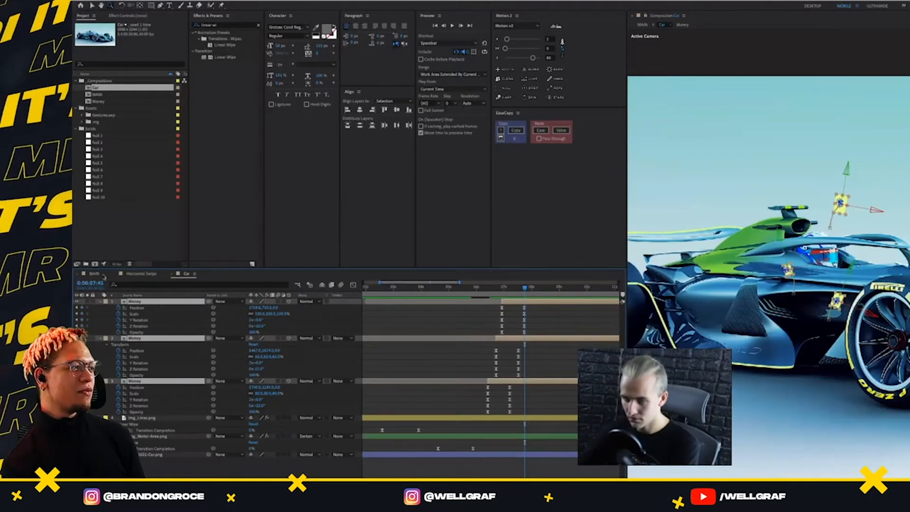
Preview MAIN, then delay img_Motor-Area.png's Transition Completion keyframes in Car to start at about 0:00:05:00
click(104, 276)
key(space)
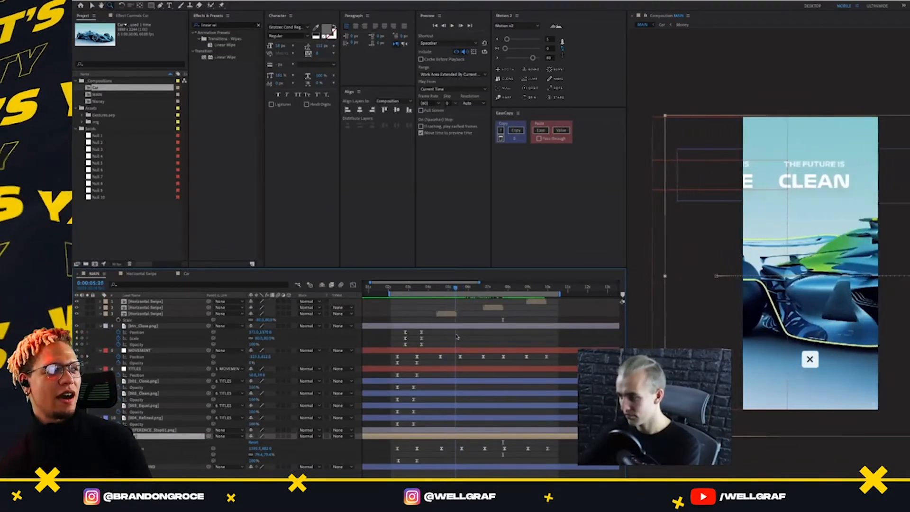
click(185, 274)
drag(431, 444, 450, 450)
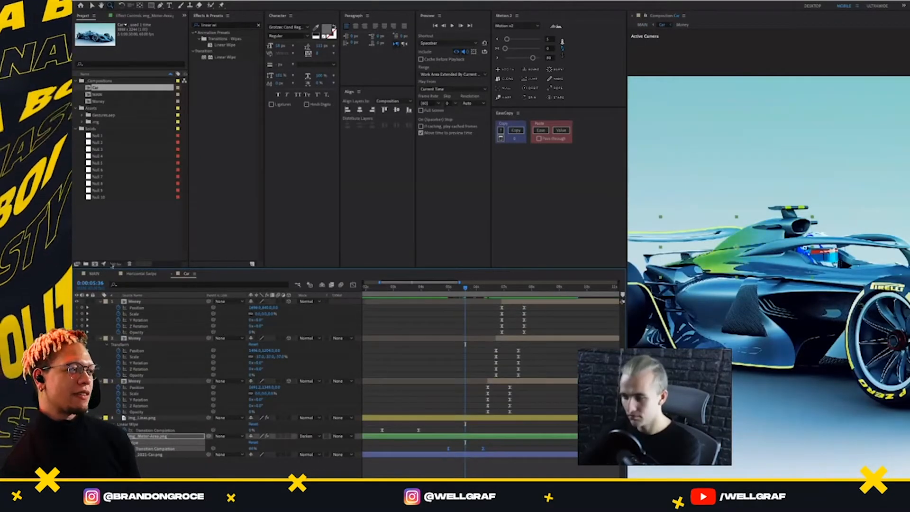
Preview MAIN with the delayed motor-area wipe, scrub to 0:00:08:22 and play on through the REFINED title
click(95, 274)
key(space)
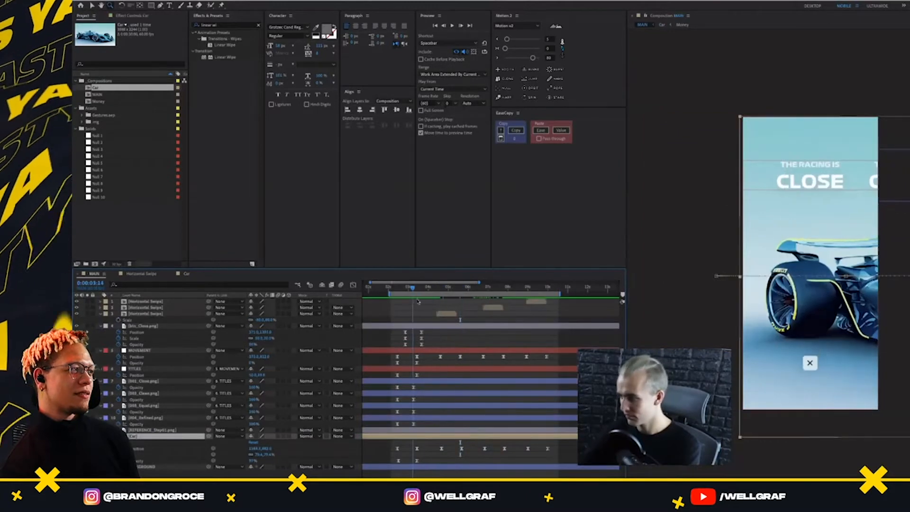
drag(444, 304, 516, 327)
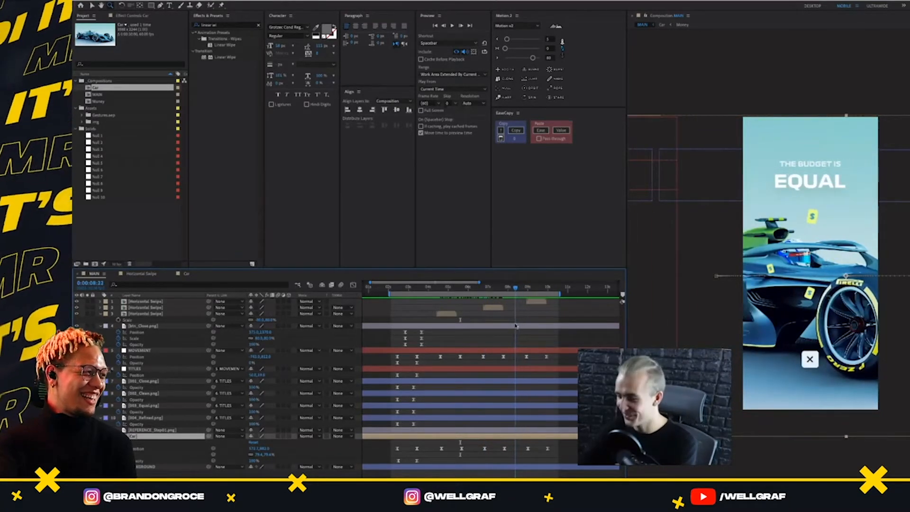
key(space)
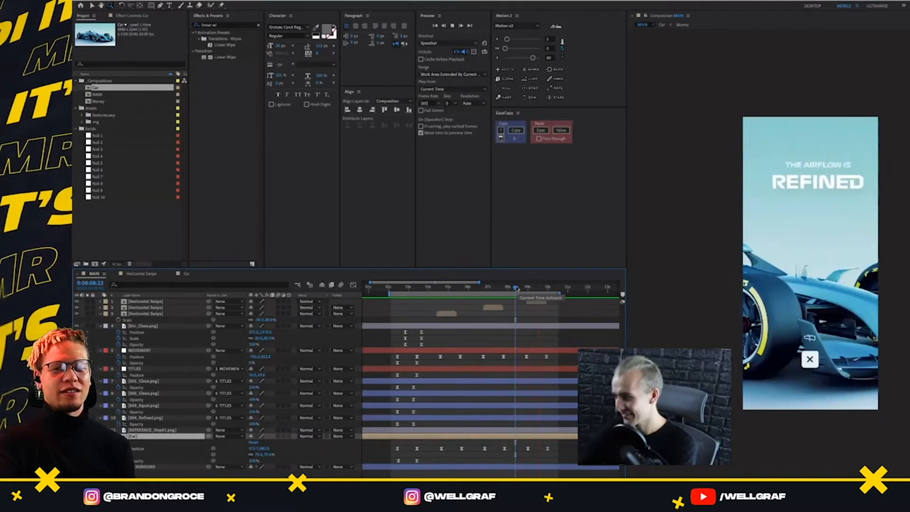
Preview the REFINED section of MAIN, then scrub back to the CLOSE title at 0:00:04:18
click(508, 287)
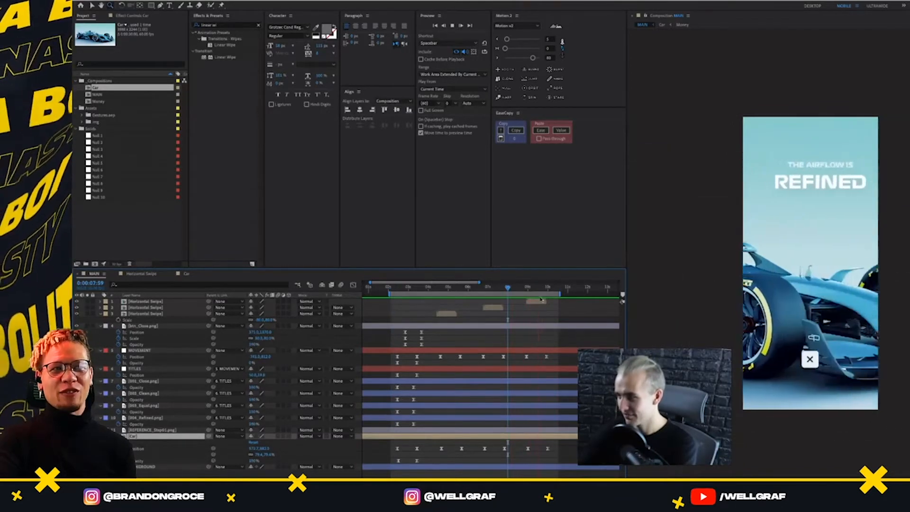
key(space)
drag(495, 293, 434, 309)
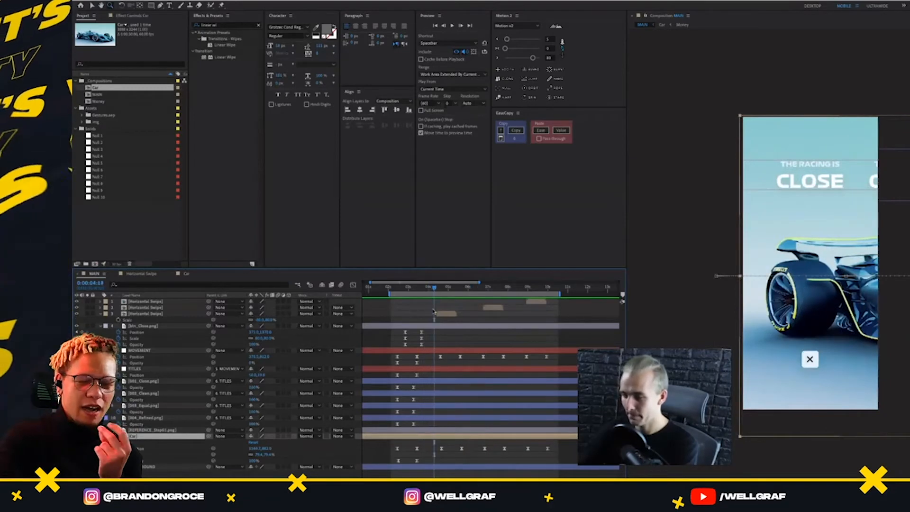
At 0:00:04:36, keyframe the Opacity of the Clean, Equal and Refined title layers at 50%
click(170, 351)
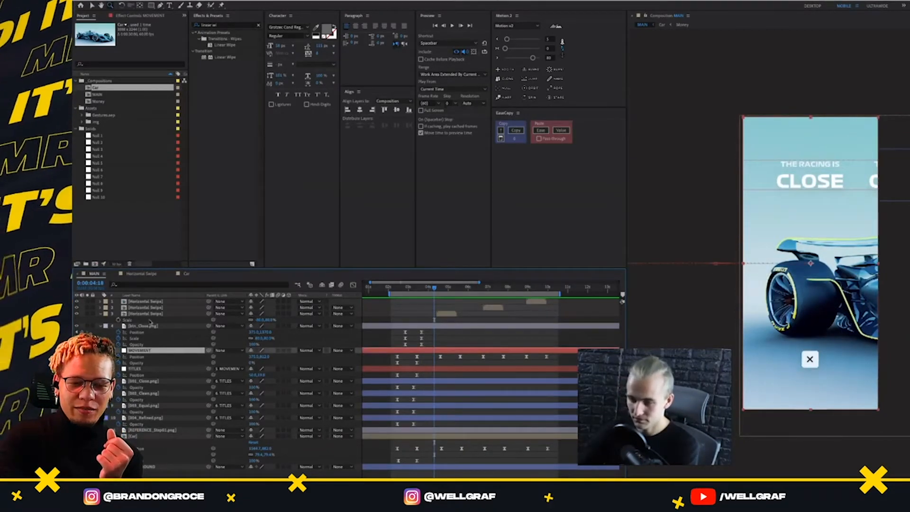
click(147, 381)
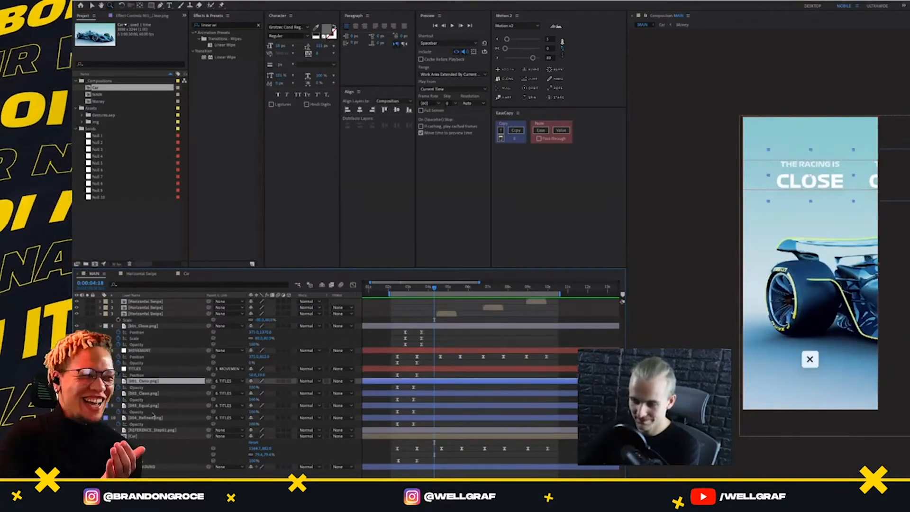
shift+click(154, 417)
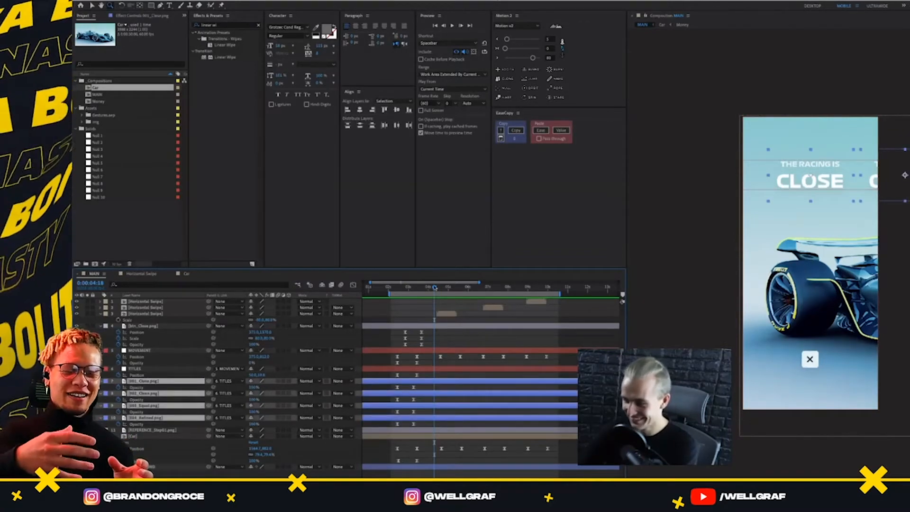
drag(435, 286, 440, 310)
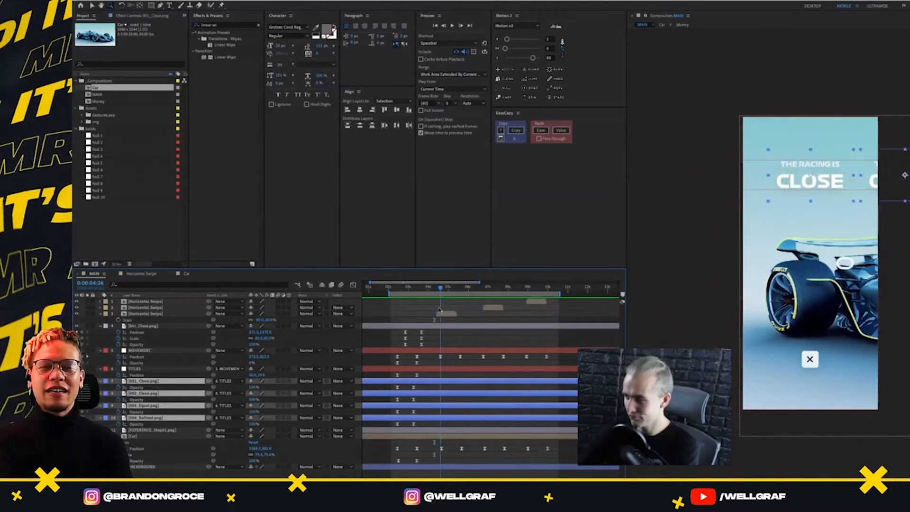
click(421, 388)
click(160, 393)
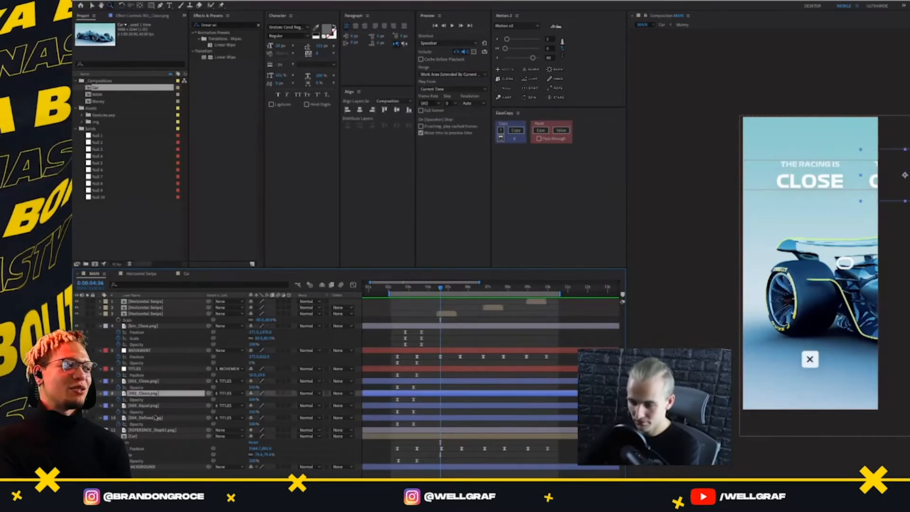
shift+click(157, 418)
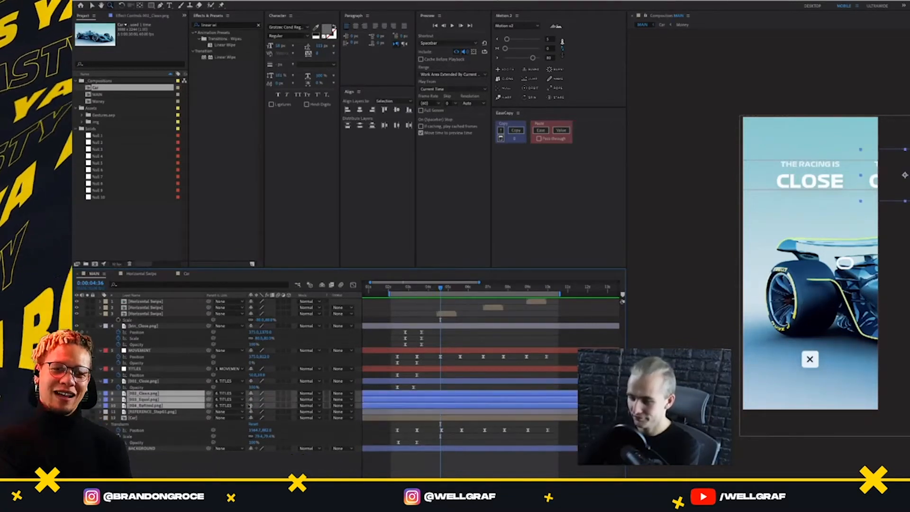
click(255, 400)
key(shift+Down)
key(shift+Down)
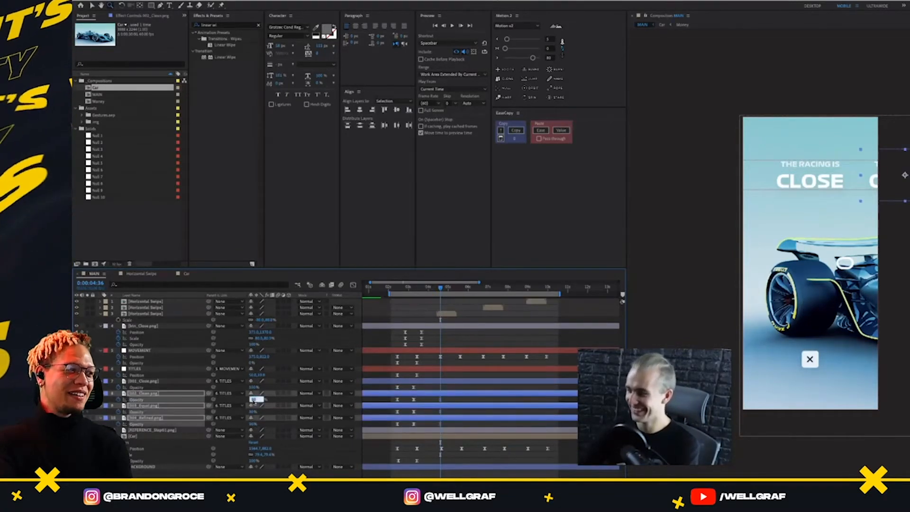
key(shift+Down)
key(shift+Down)
key(shift+Down)
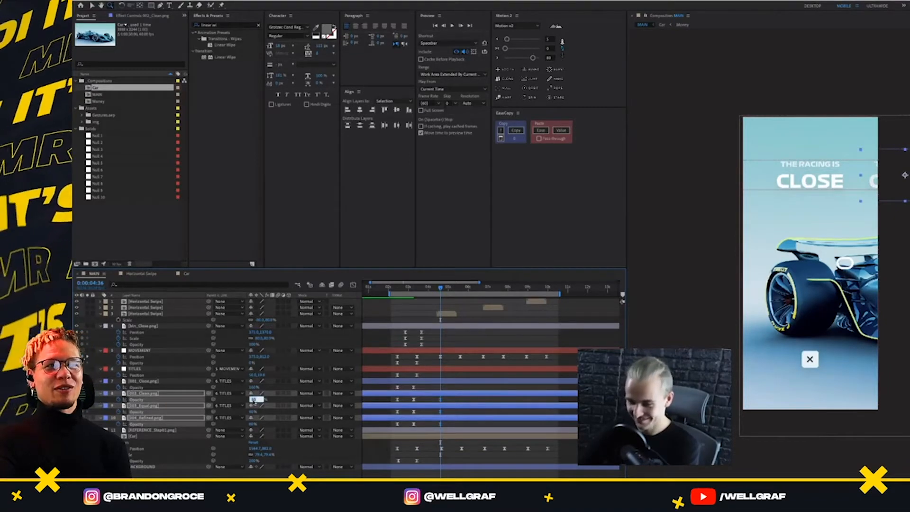
key(Return)
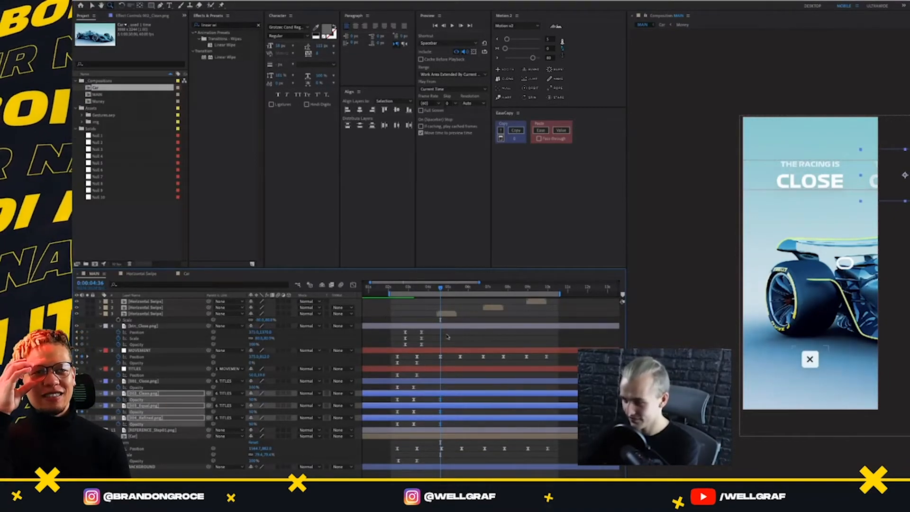
Keyframe the Clean title layer's Opacity at 100% at 0:00:05:36
click(450, 373)
click(444, 393)
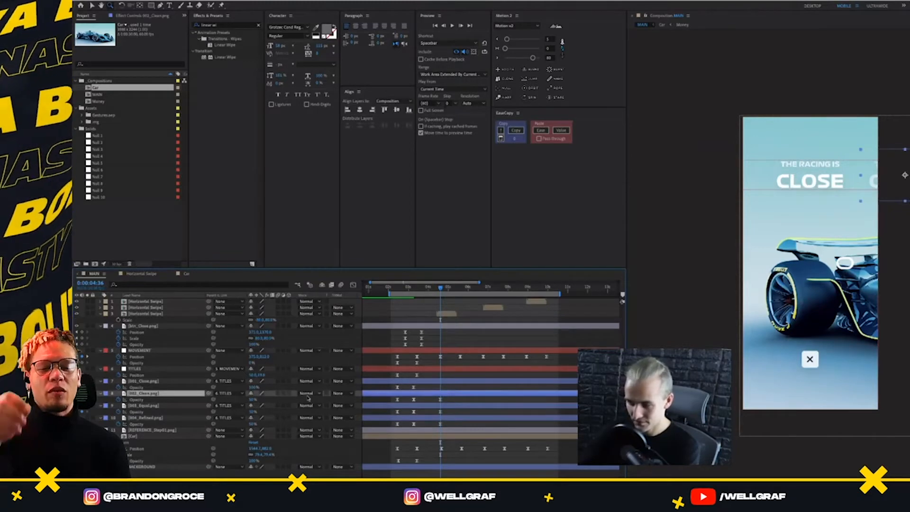
drag(418, 397, 446, 403)
click(441, 316)
click(516, 129)
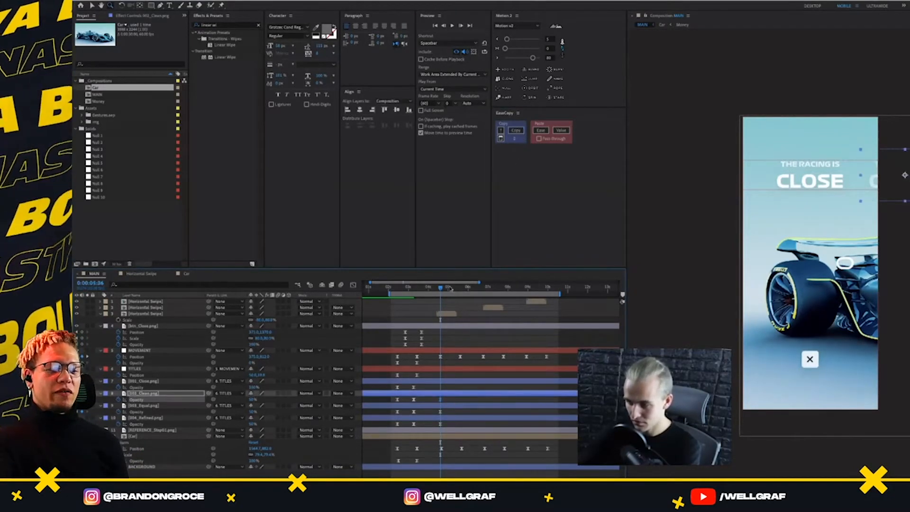
drag(450, 288, 460, 299)
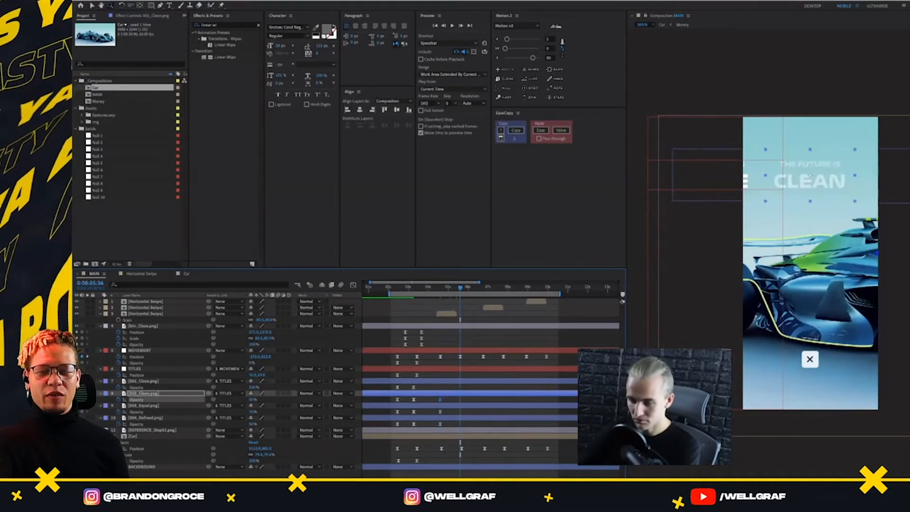
drag(253, 399, 334, 398)
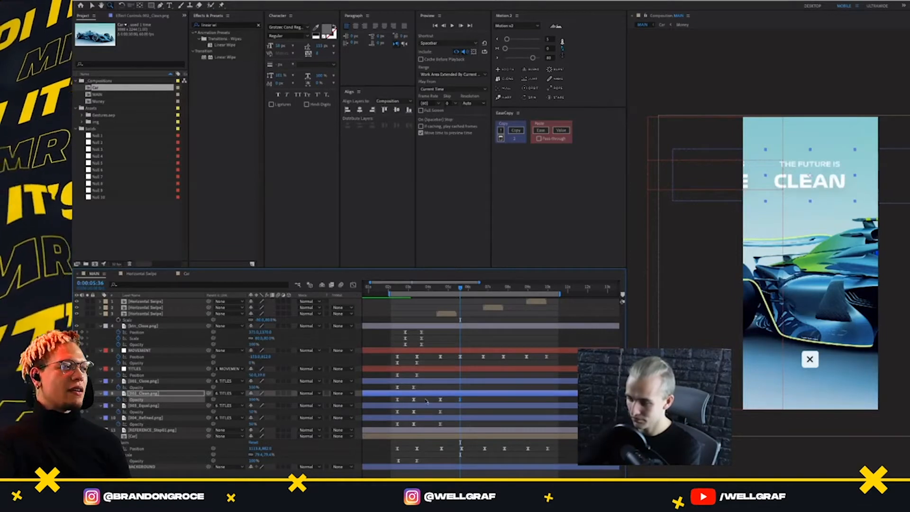
Copy the easing from the Clean title's first two Opacity keyframes onto its keyframes at 0:00:04:36 and 0:00:05:36
drag(427, 401, 393, 404)
click(521, 134)
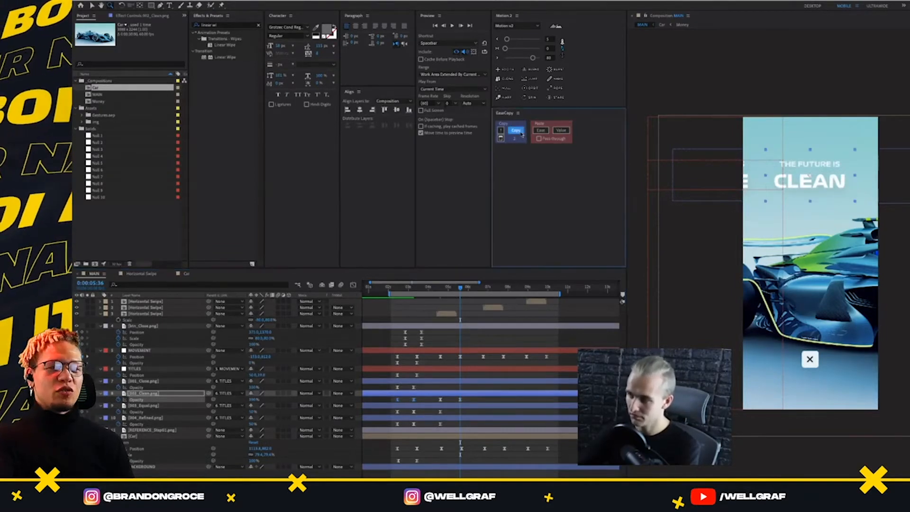
drag(469, 398, 427, 408)
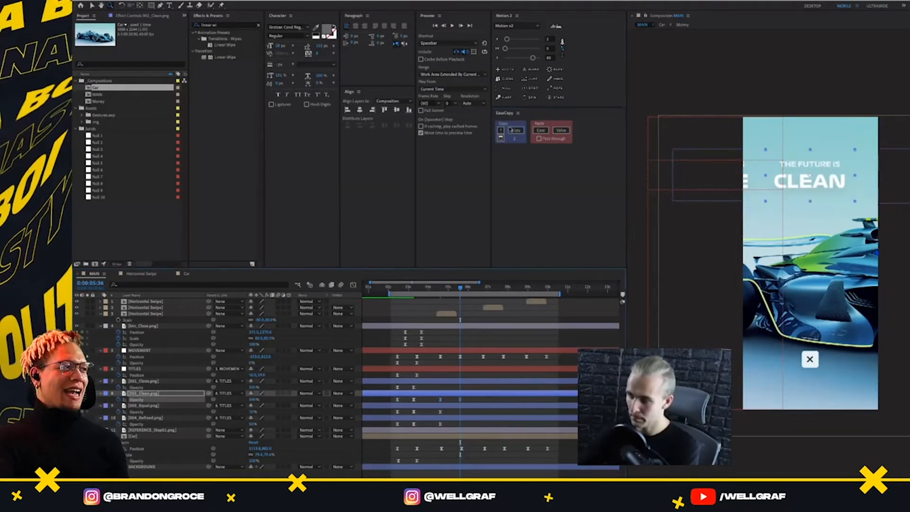
click(540, 130)
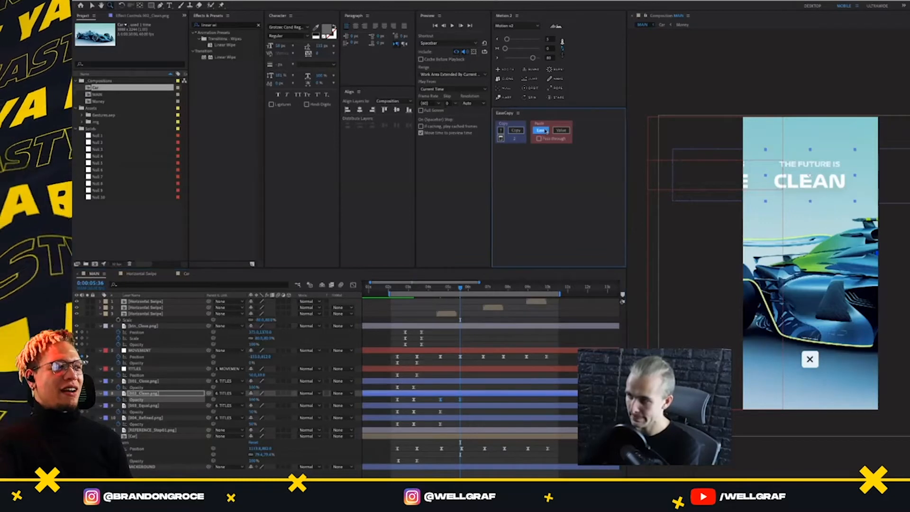
Paste the Clean title's 50% to 100% Opacity keyframes onto 001_Close.png at 0:00:04:36 and time-reverse them
click(450, 382)
click(448, 394)
drag(460, 288, 442, 297)
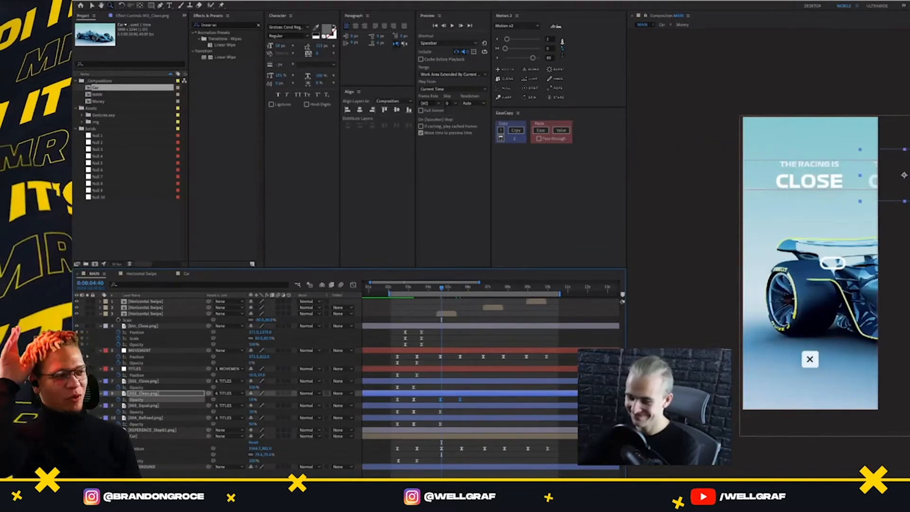
key(j)
click(464, 382)
key(ctrl+v)
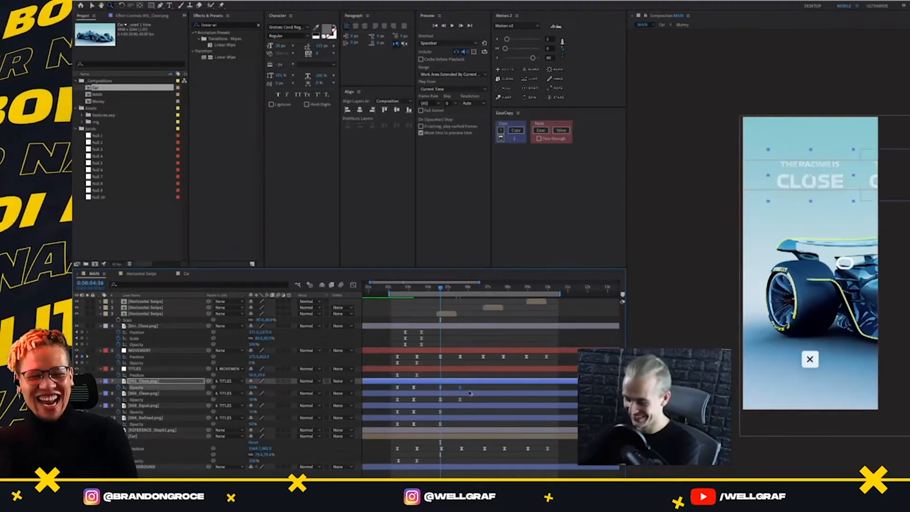
right_click(441, 388)
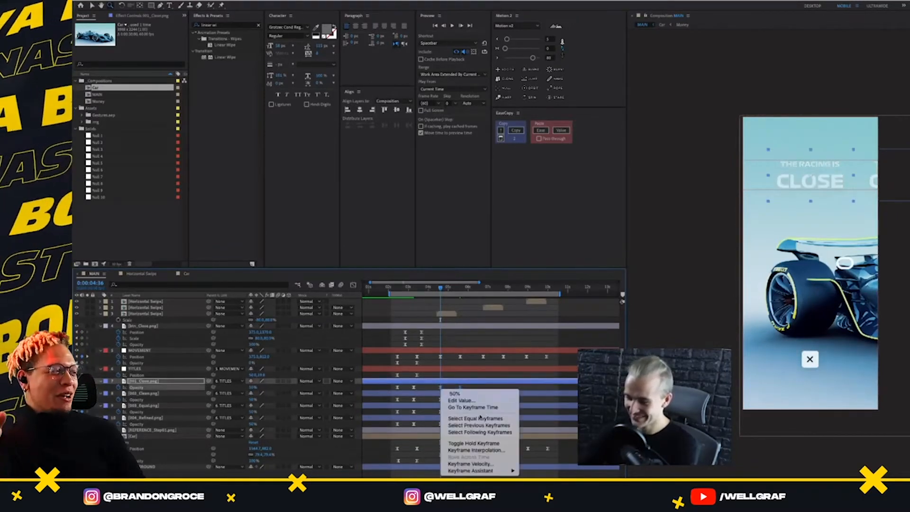
mouse_move(497, 472)
click(550, 499)
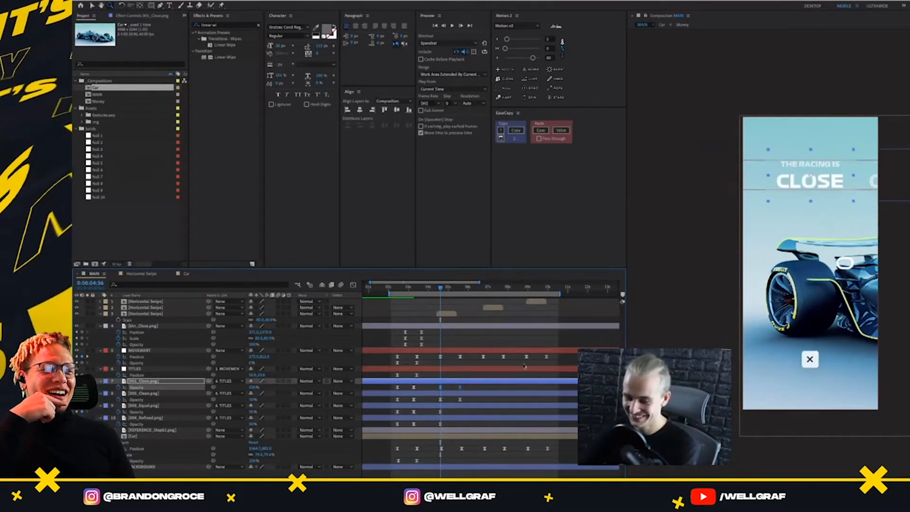
Preview the title fade from CLOSE to CLEAN, playing from 0:00:04:07 and again from 0:00:02:39
drag(441, 288, 431, 289)
key(space)
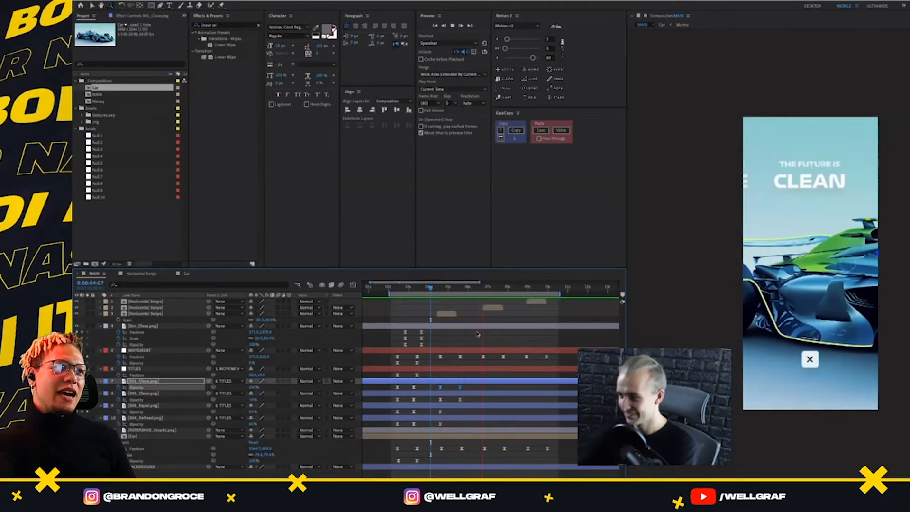
click(402, 288)
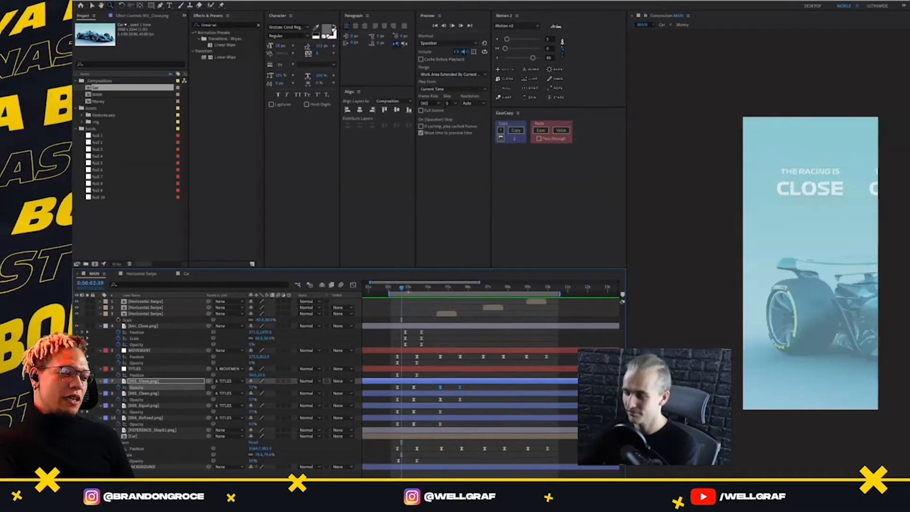
key(space)
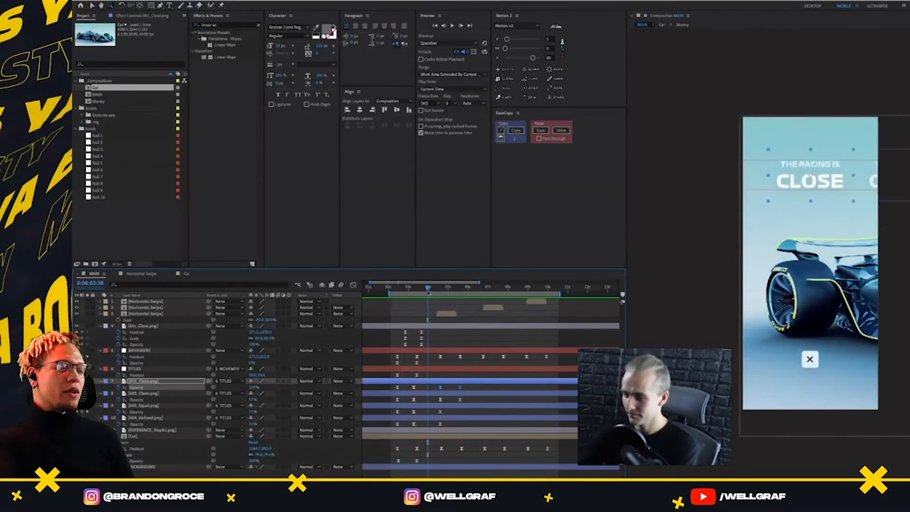
Copy the Clean title's 100% Opacity keyframe from 0:00:05:36 and paste it at 0:00:06:46 and 0:00:07:46
drag(429, 288, 441, 295)
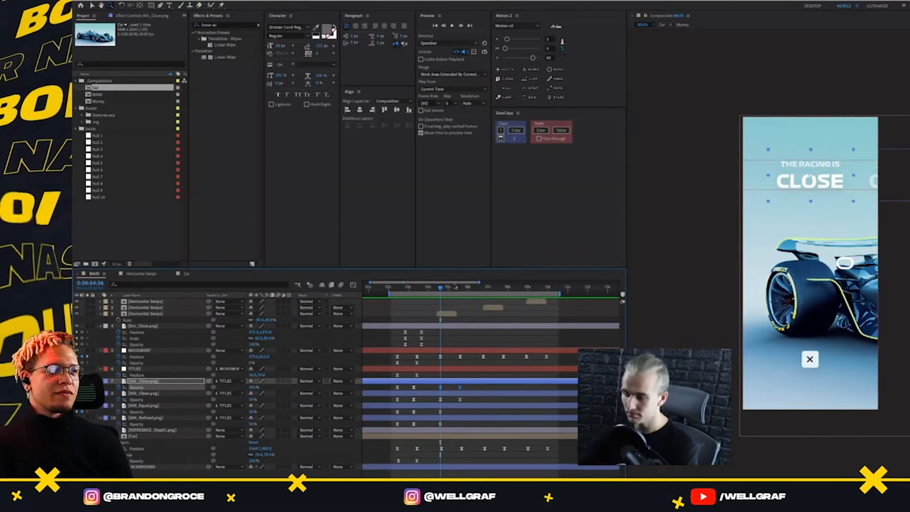
drag(441, 289, 484, 298)
click(494, 386)
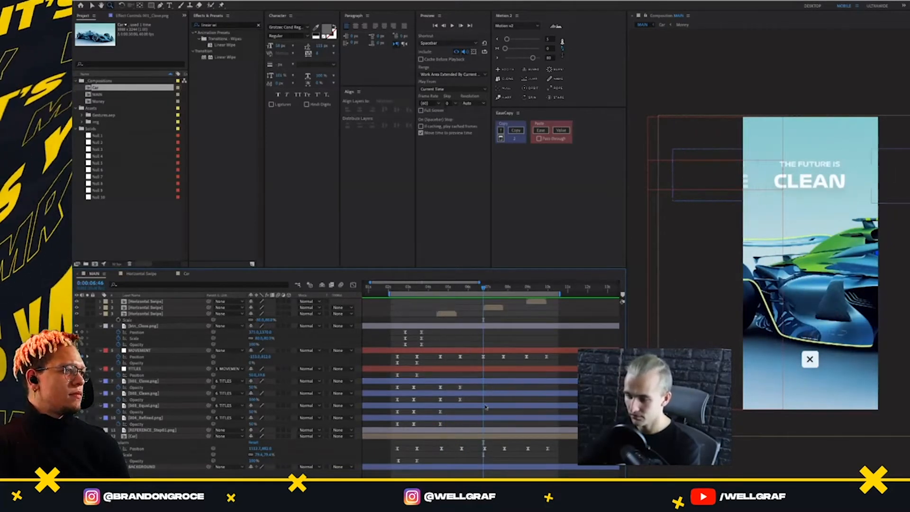
click(474, 394)
drag(468, 403, 455, 398)
key(ctrl+c)
key(ctrl+v)
key(space)
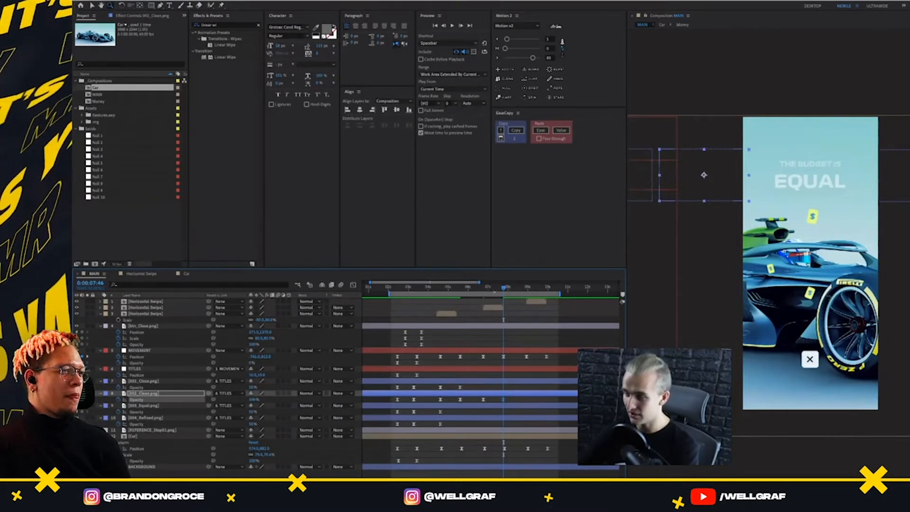
Scrub through the CLEAN to EQUAL transition and set the Clean title's Opacity keyframe at 0:00:07:46 to 50%
click(496, 288)
drag(496, 290, 479, 297)
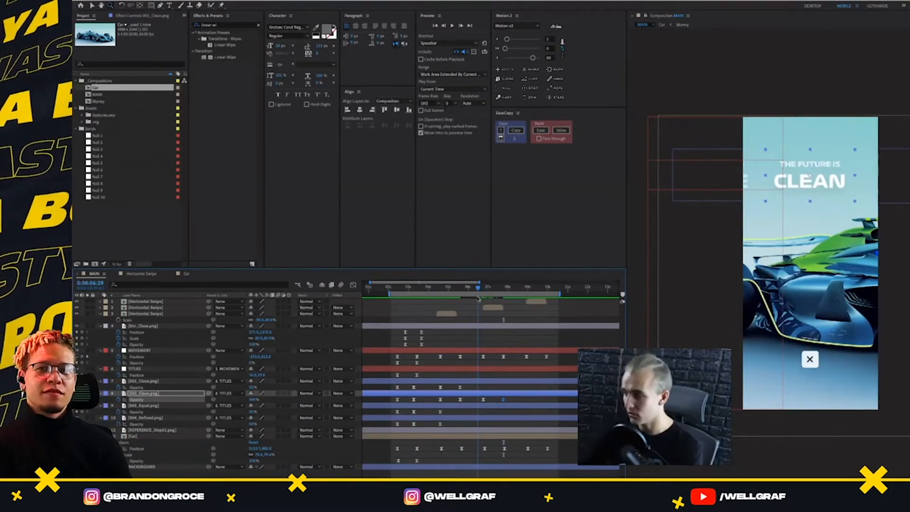
drag(480, 302, 504, 322)
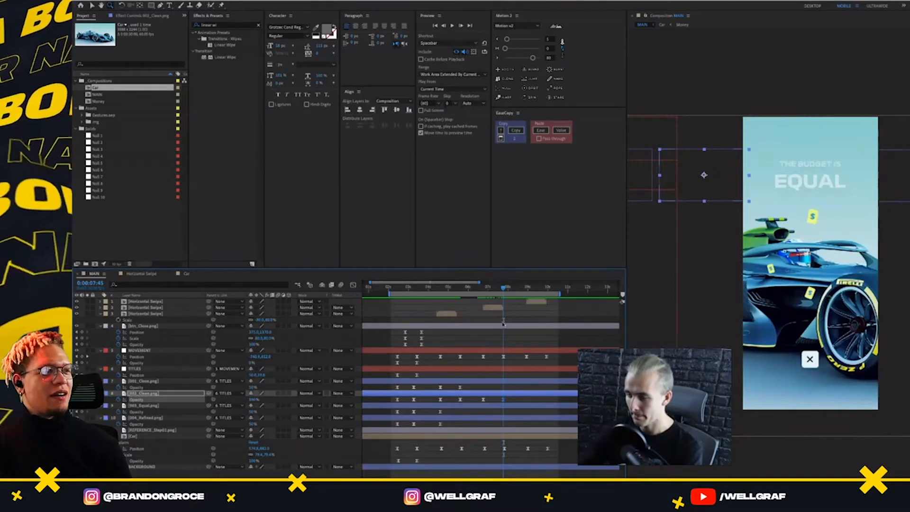
drag(503, 324, 504, 325)
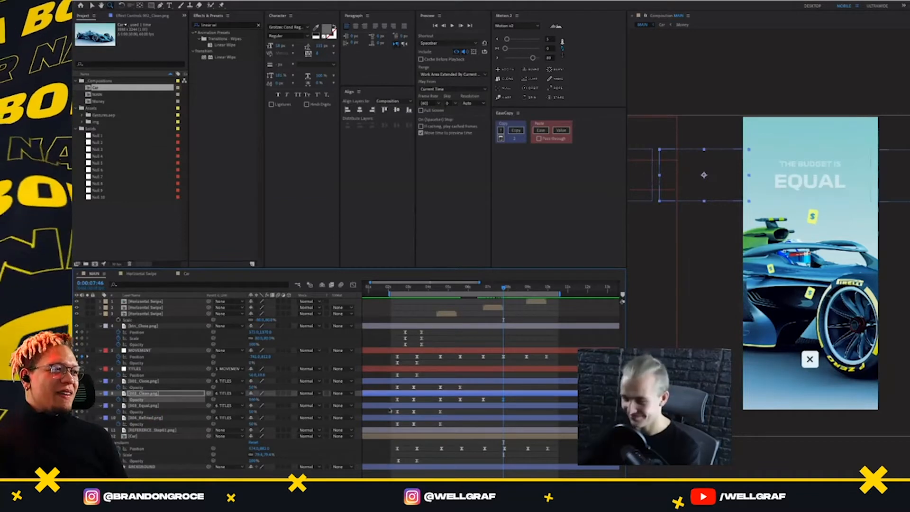
click(510, 400)
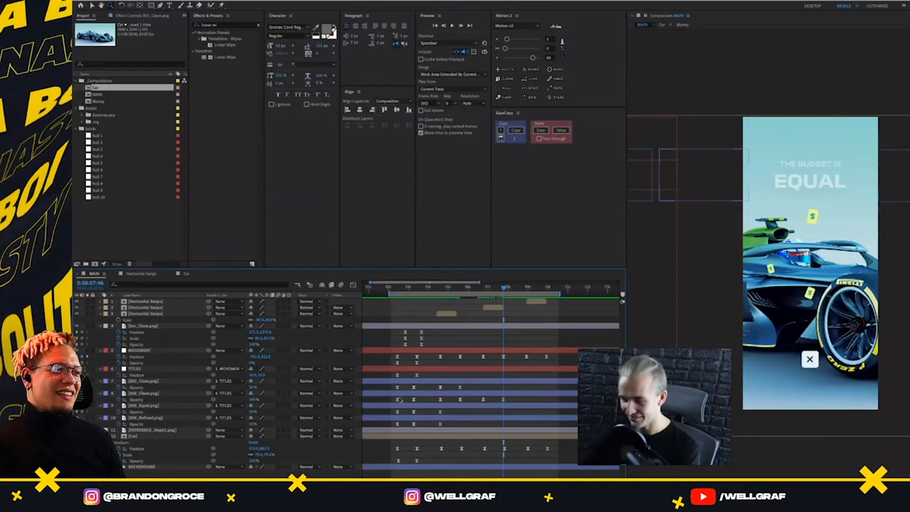
click(504, 400)
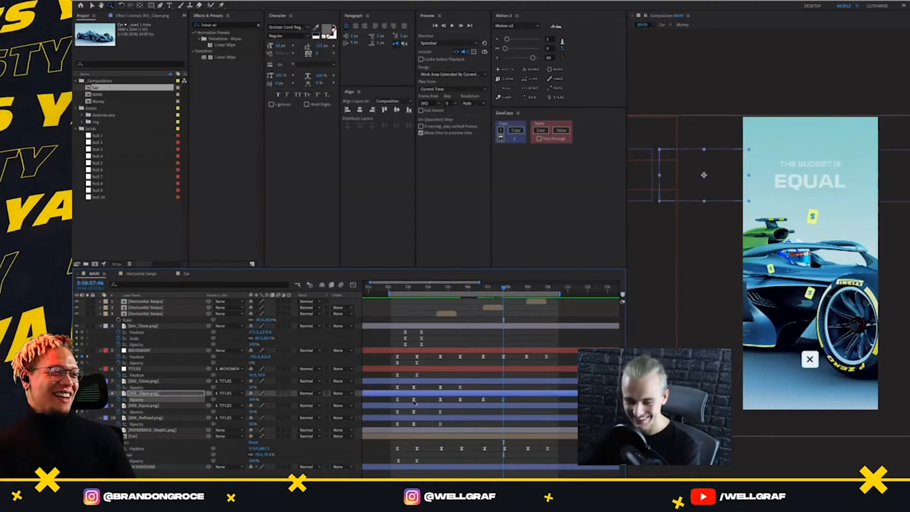
click(254, 401)
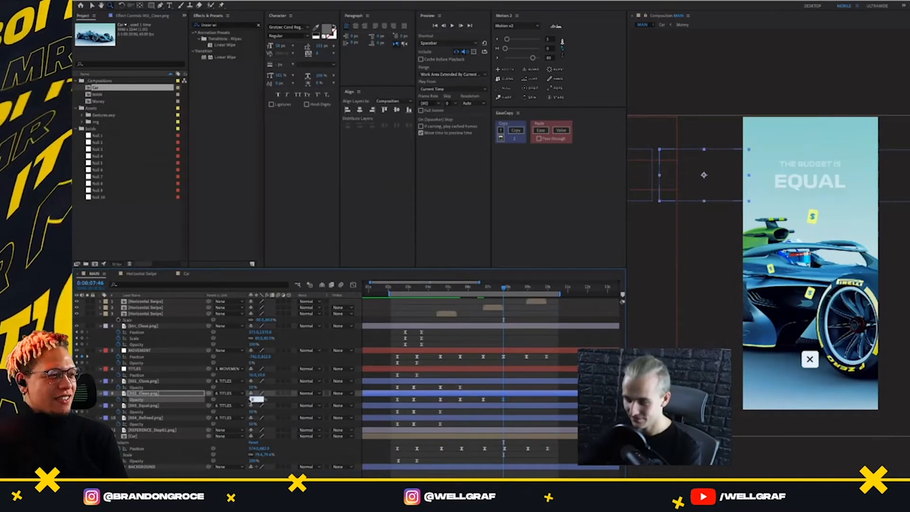
text(50)
key(Return)
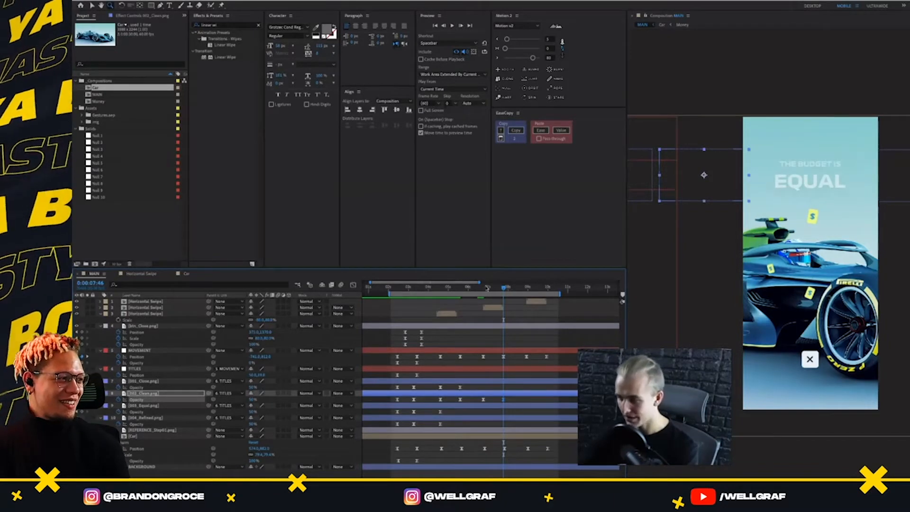
Preview the CLEAN to EQUAL transition from 0:00:06:44 and inspect the frame at 0:00:07:12
drag(487, 287, 483, 290)
key(space)
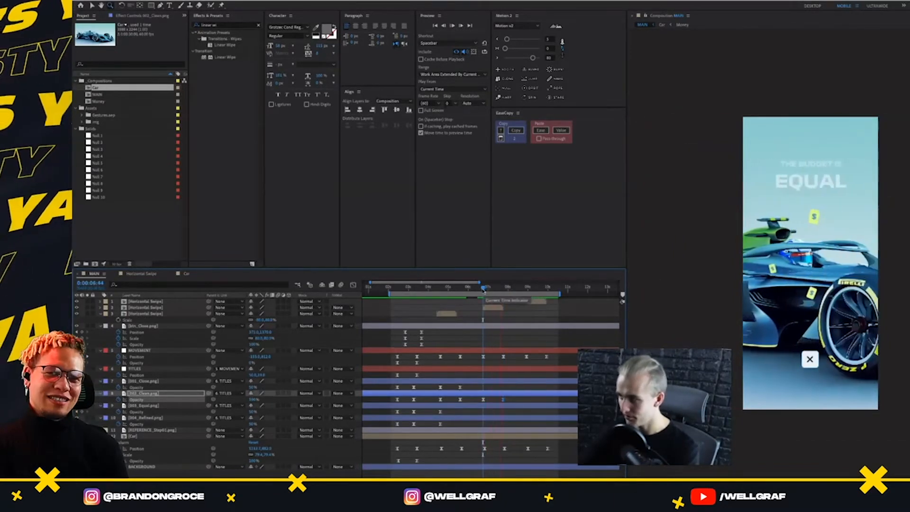
key(space)
click(492, 288)
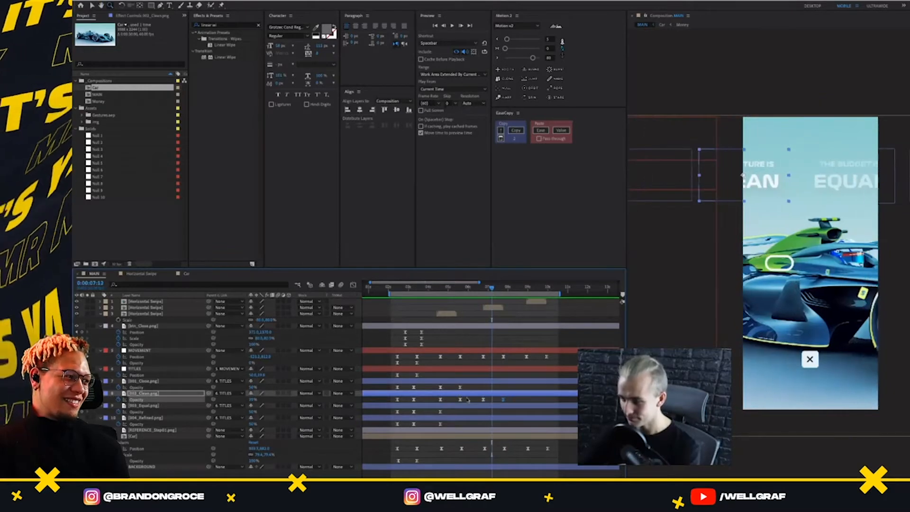
Copy the Clean title's last four Opacity keyframes and paste them onto the Equal title layer at 0:00:06:46
drag(524, 407, 437, 396)
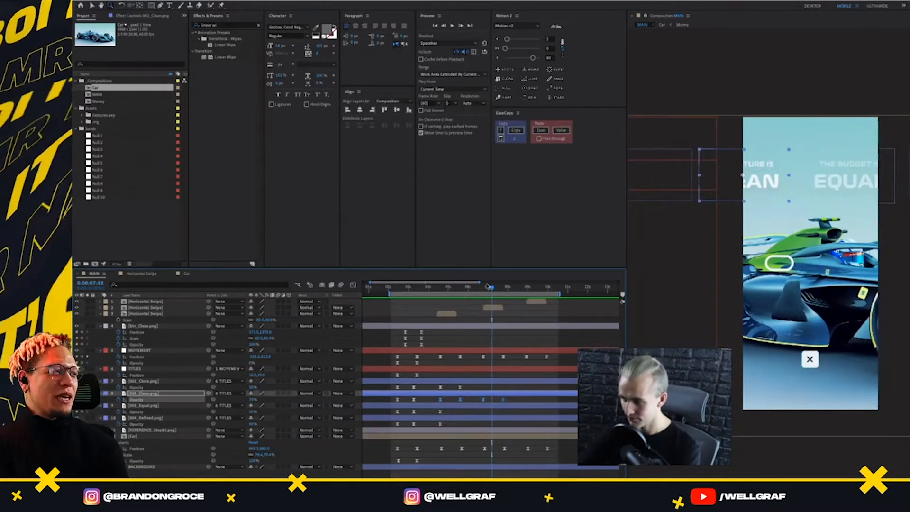
drag(489, 287, 484, 287)
click(497, 406)
key(ctrl+v)
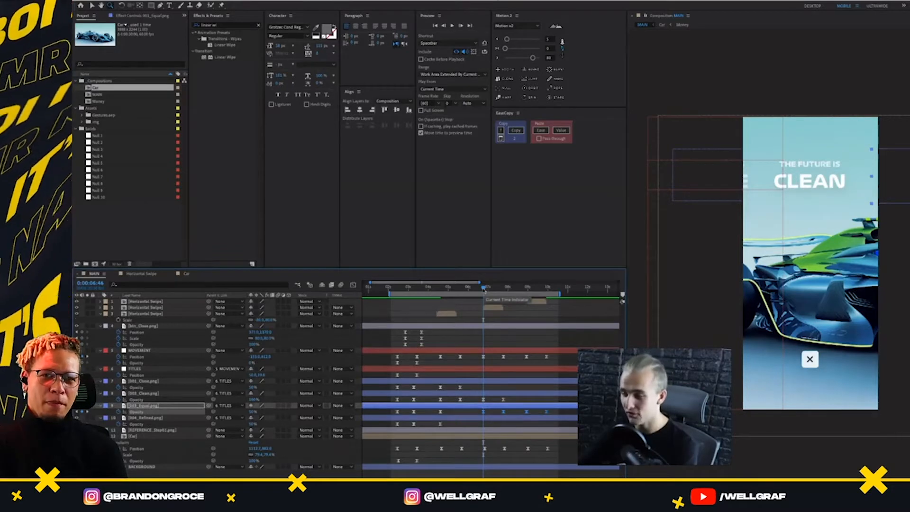
Preview the Equal title's fade during the CLEAN to EQUAL transition, playing from 0:00:06:22 and again from 0:00:06:33
drag(484, 287, 476, 288)
key(space)
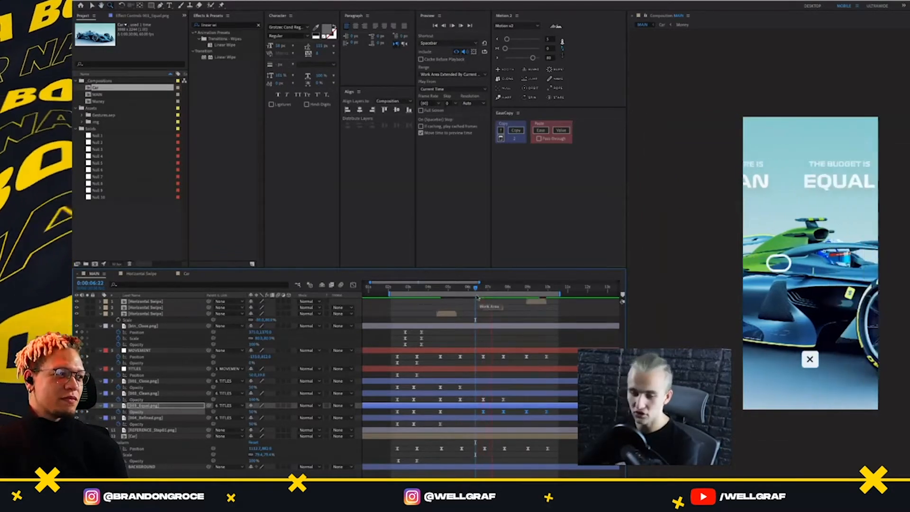
key(space)
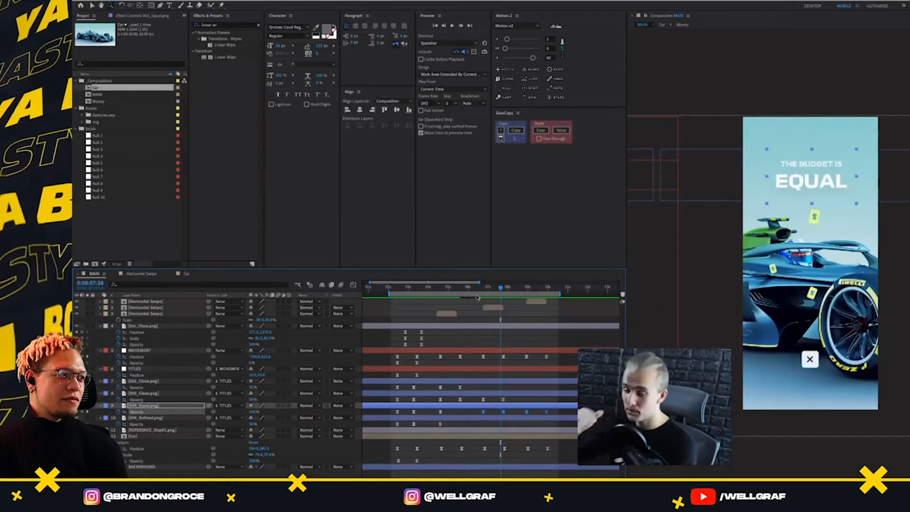
key(space)
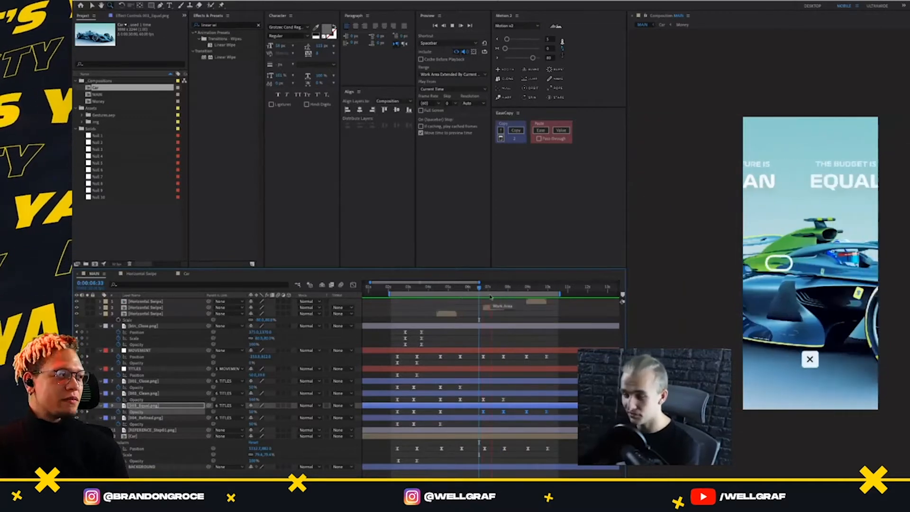
key(space)
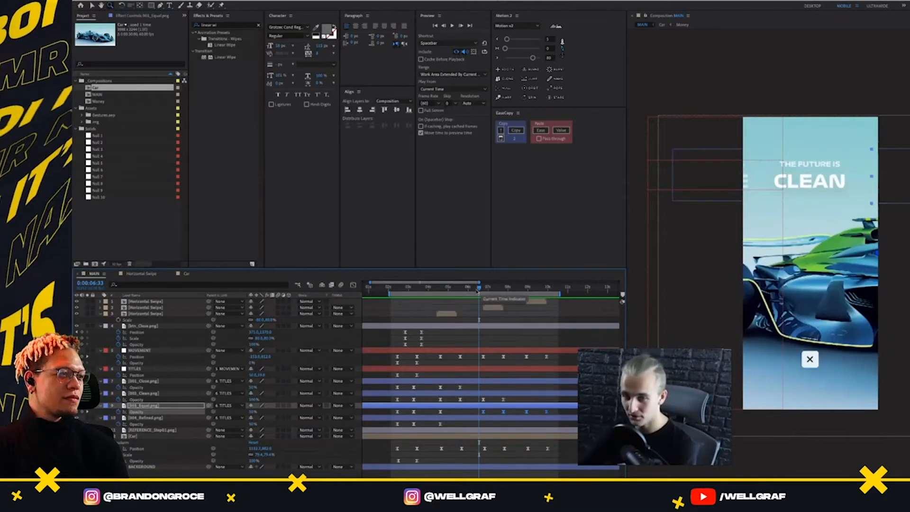
Replay the CLEAN to EQUAL transition from 0:00:06:29 and 0:00:06:23, then deselect the keyframes and return to 0:00:06:46
drag(478, 288, 478, 322)
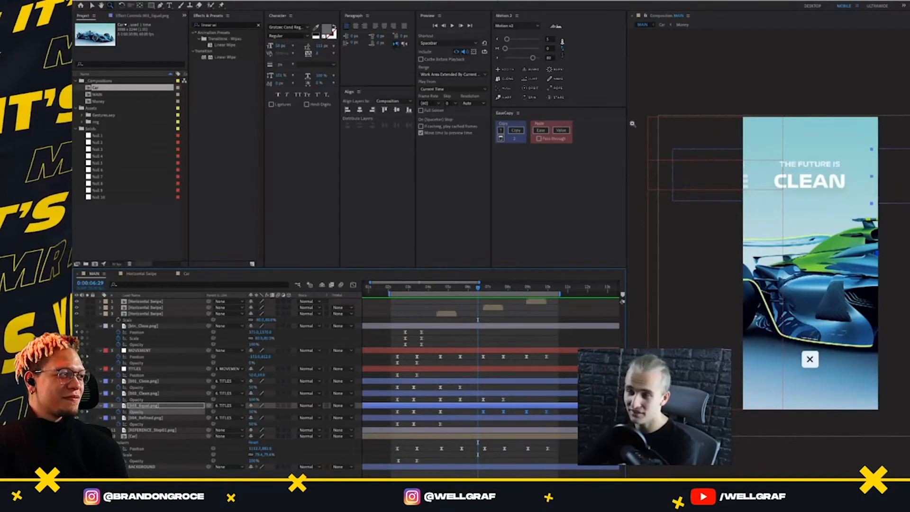
key(v)
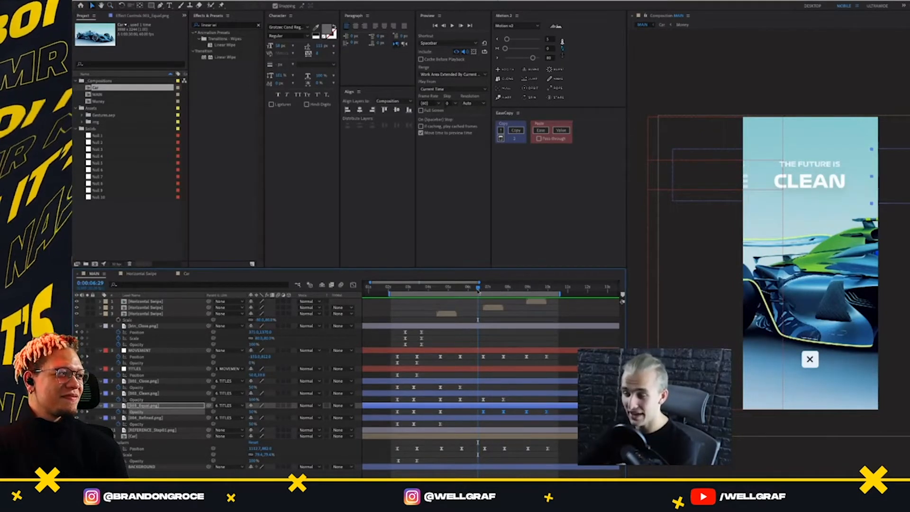
key(space)
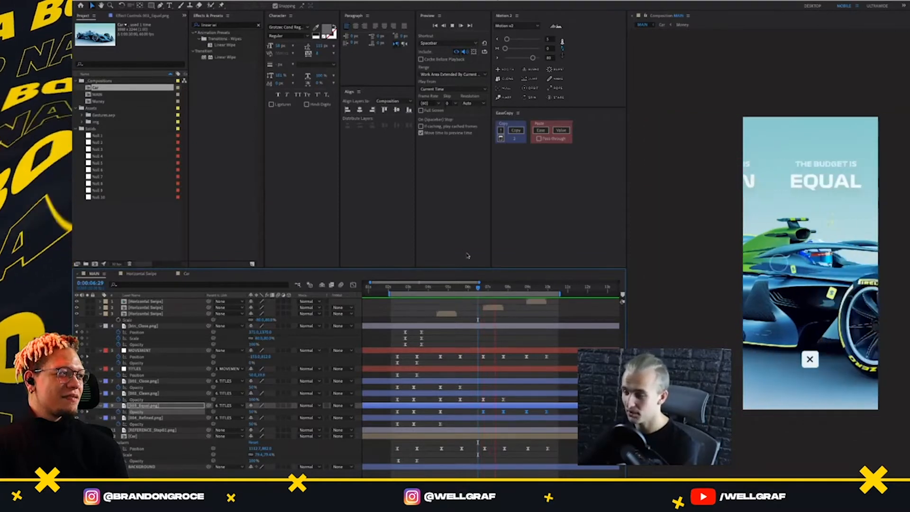
click(513, 289)
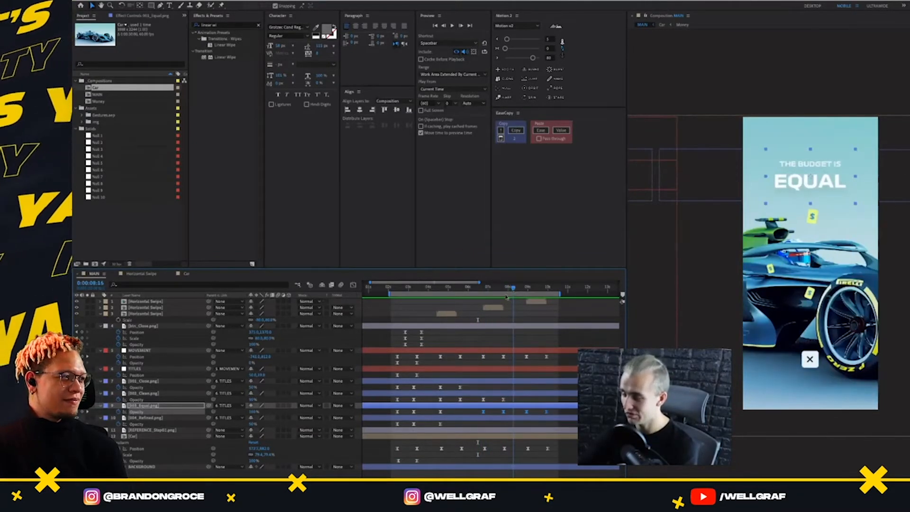
drag(507, 291, 475, 327)
key(space)
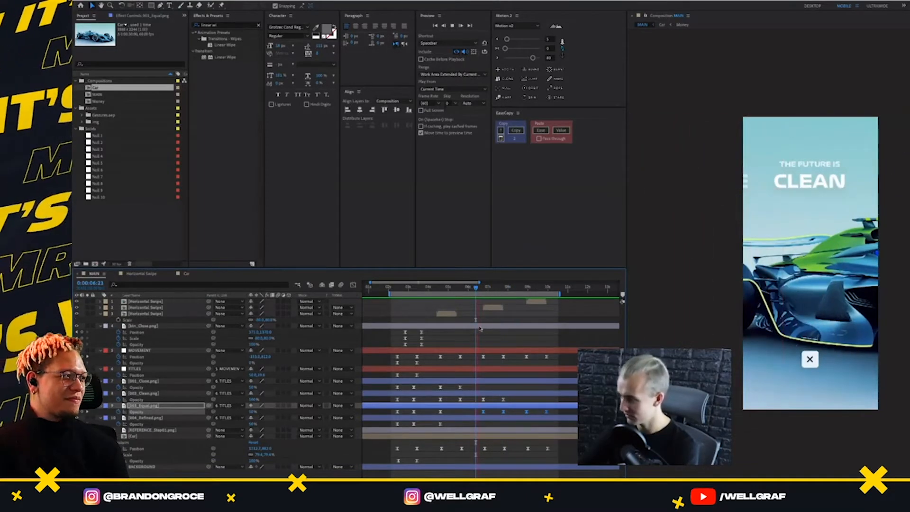
key(space)
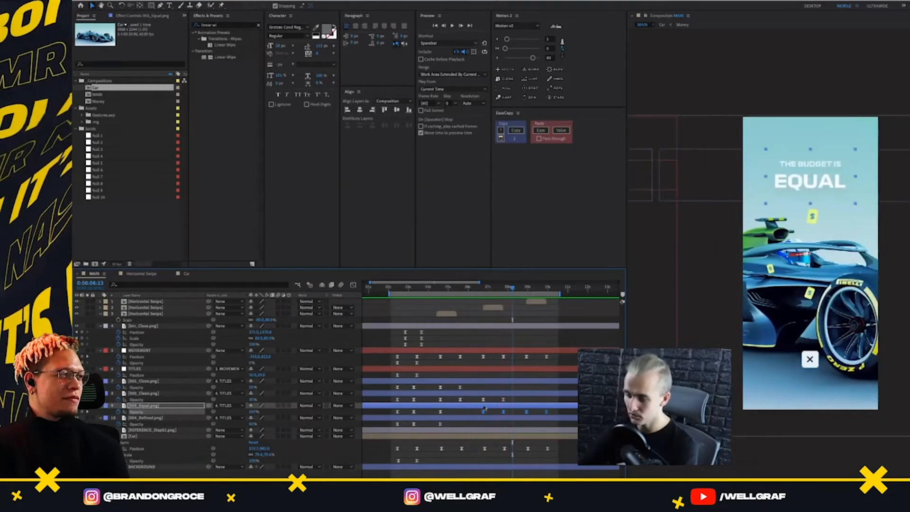
click(511, 412)
drag(509, 290, 483, 289)
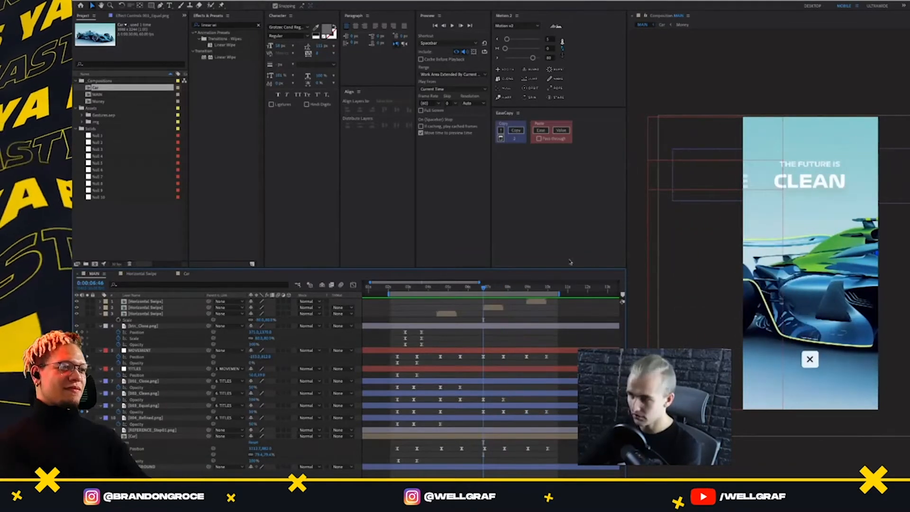
Delete the first two Opacity keyframes on the Clean, Equal and Refined title layers
click(414, 288)
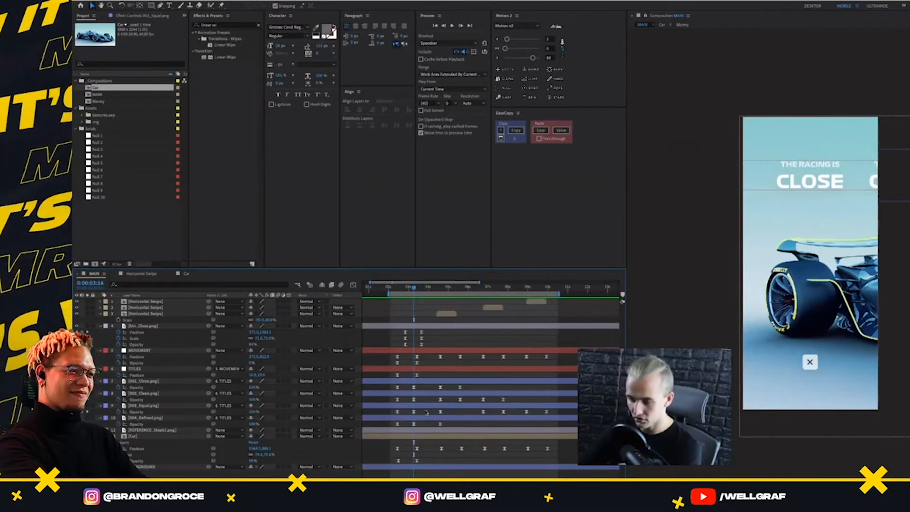
drag(418, 400, 393, 428)
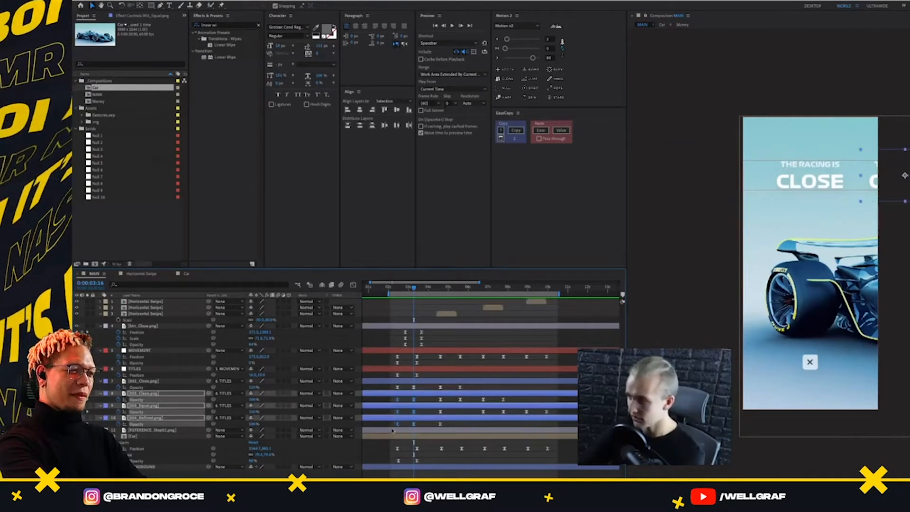
key(Delete)
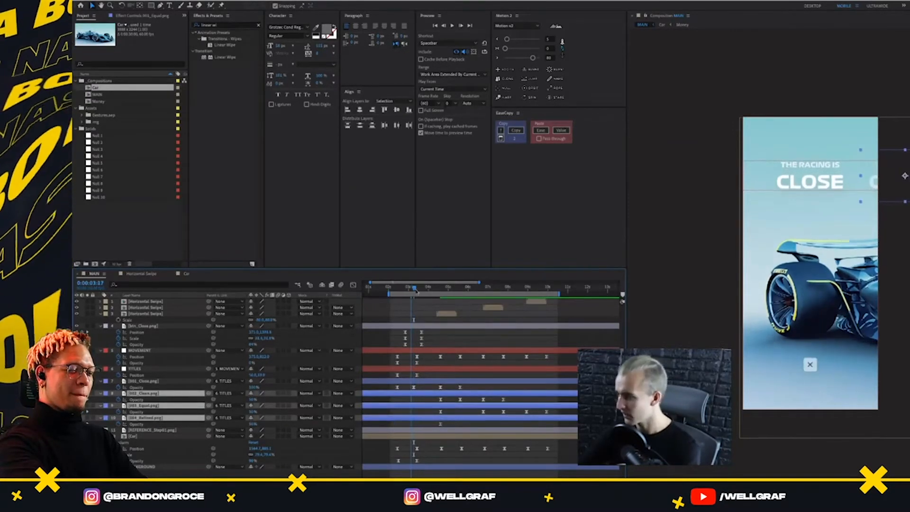
Add Position keyframes to the Equal title at 0:00:06:46 and 0:00:07:46, shifting it left at 0:00:06:46 to peek into the frame
drag(413, 288, 476, 306)
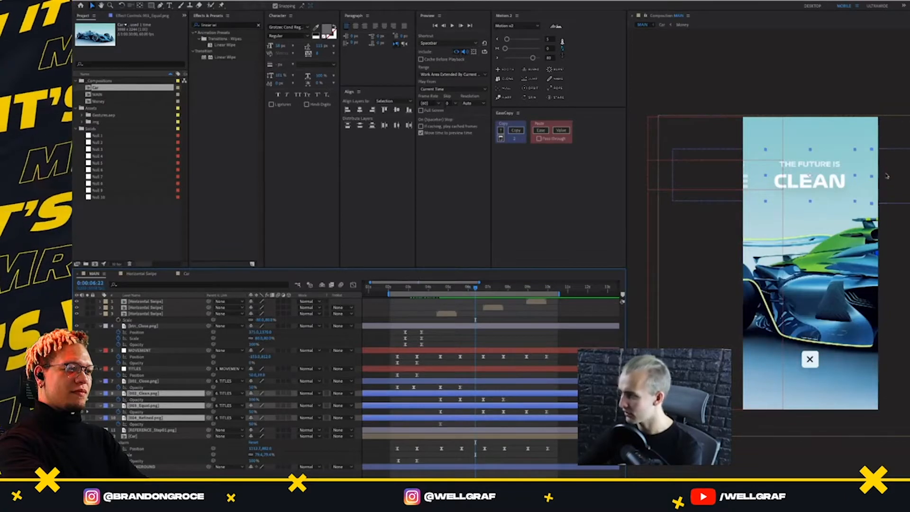
click(495, 351)
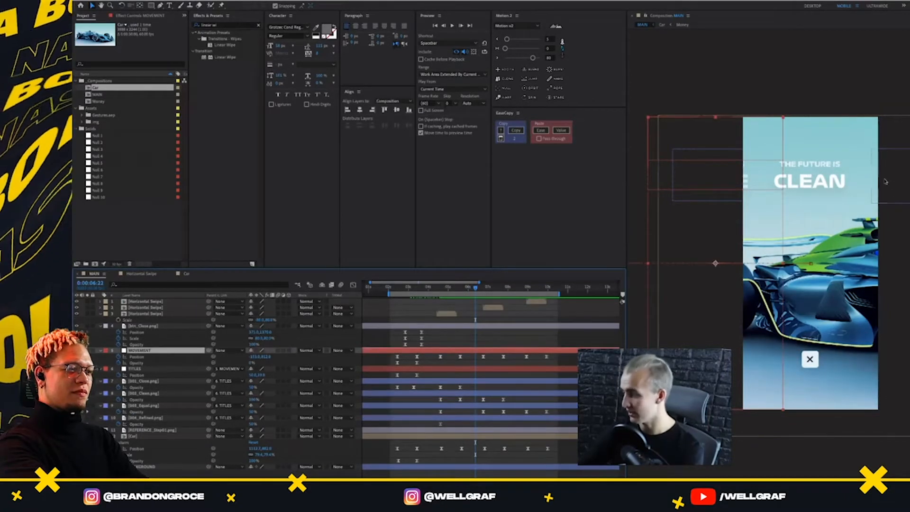
click(147, 406)
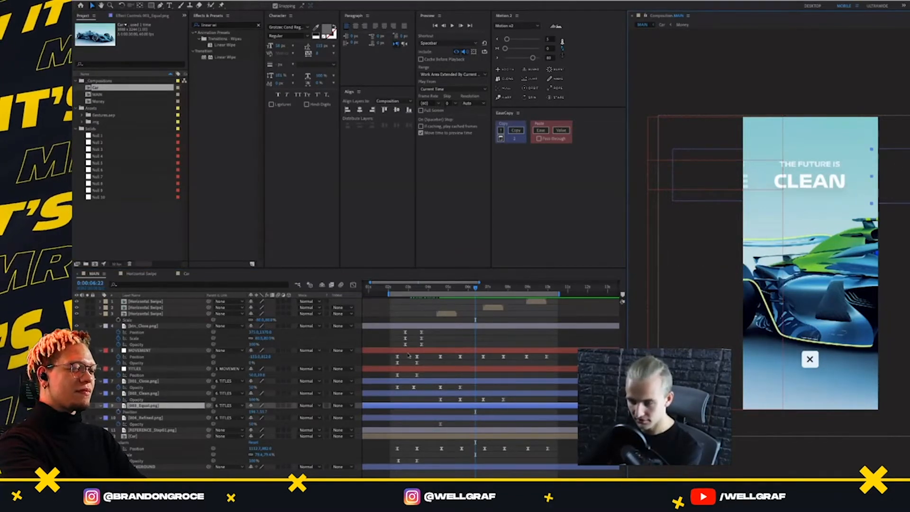
drag(476, 288, 474, 311)
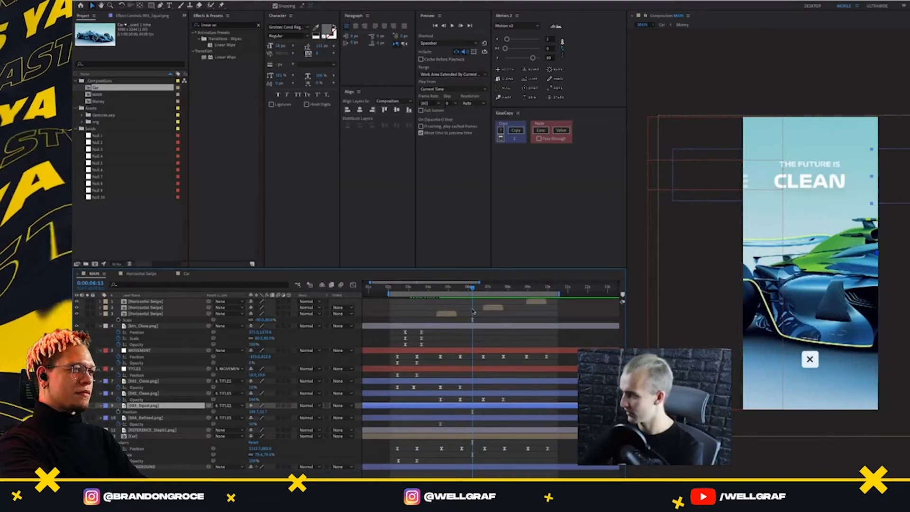
drag(478, 289, 504, 307)
click(118, 413)
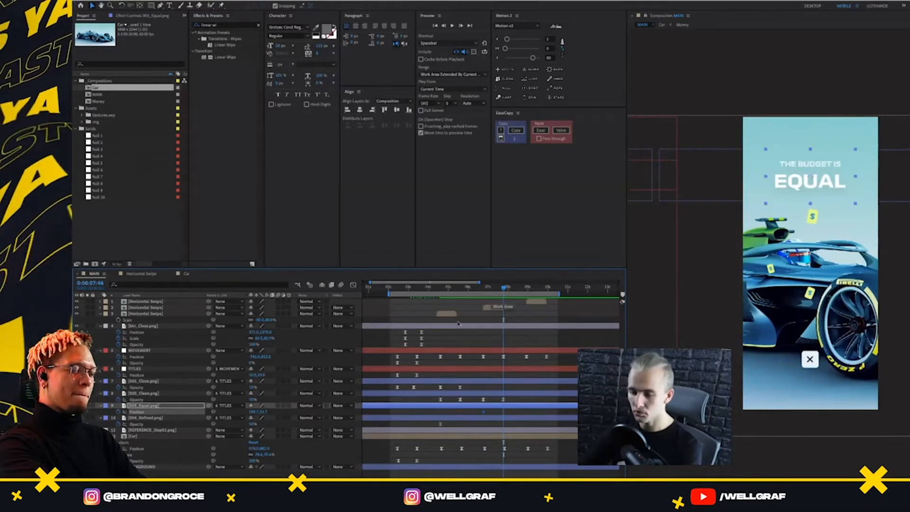
click(78, 412)
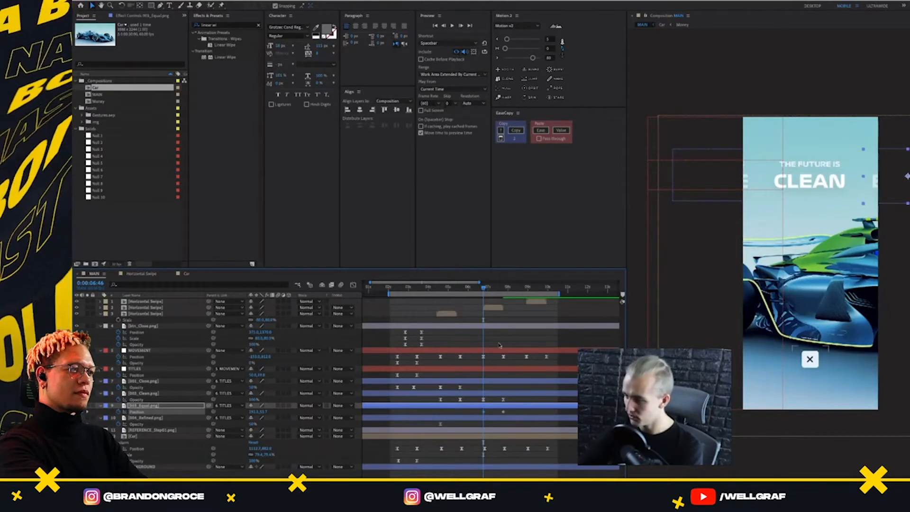
Copy the ease of MOVEMENT's Position keyframes at 0:00:06:46 and 0:00:07:46 with EaseCopy and paste it onto the Equal title's Position keyframes
drag(510, 354, 482, 360)
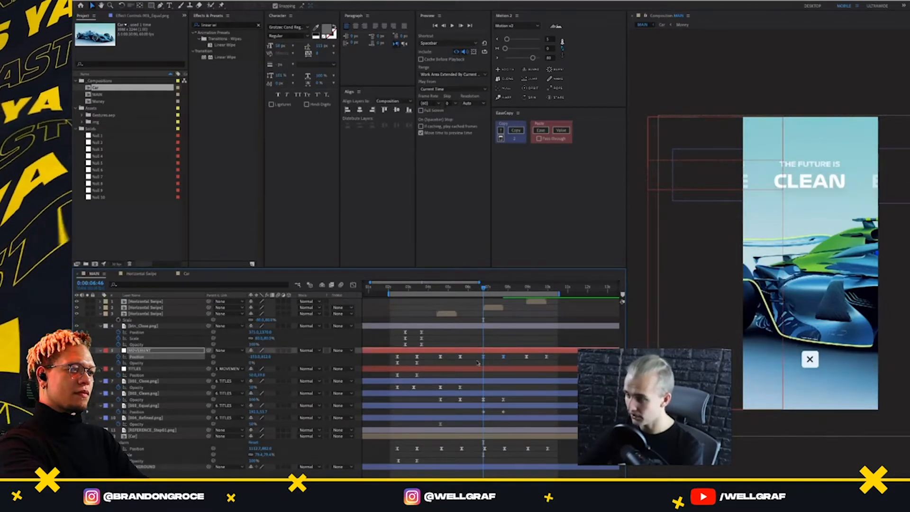
click(517, 131)
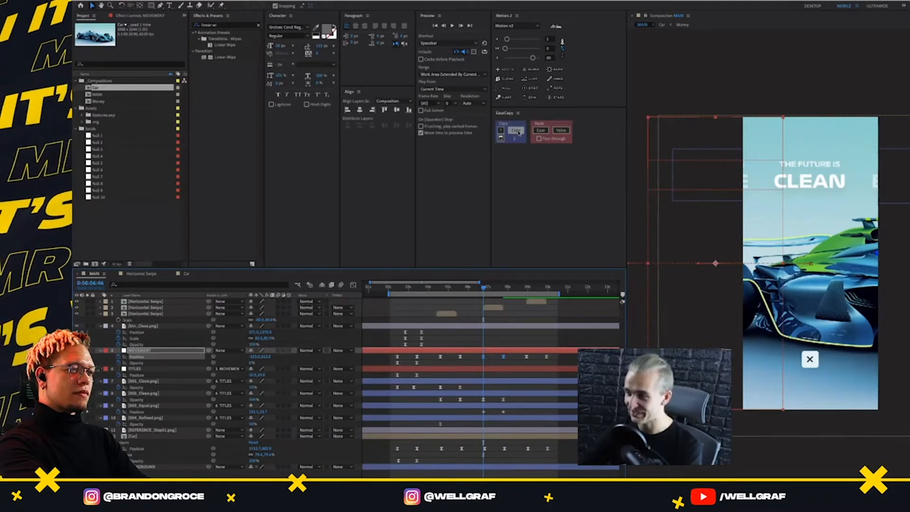
click(517, 131)
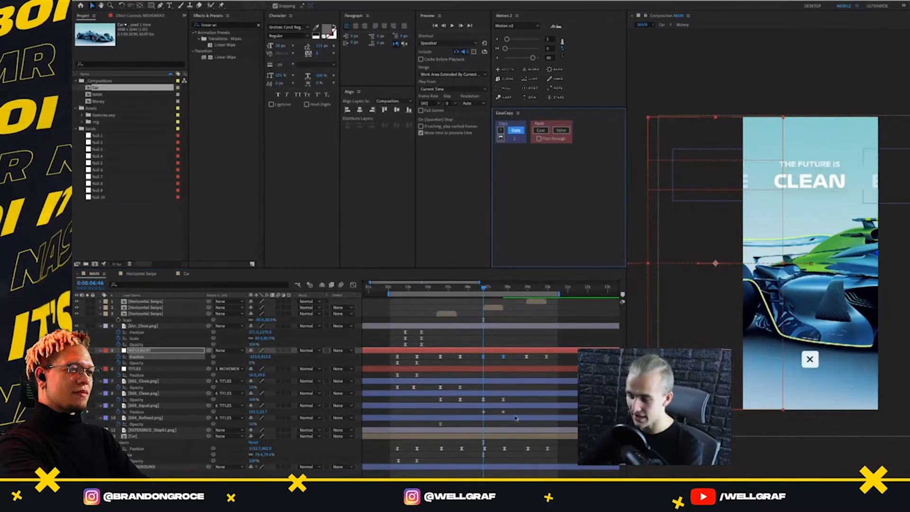
drag(514, 412, 462, 419)
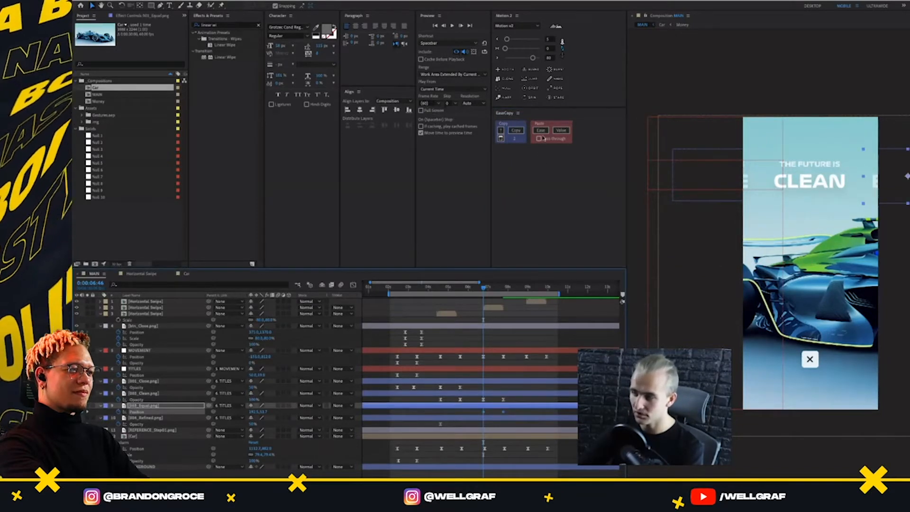
click(541, 131)
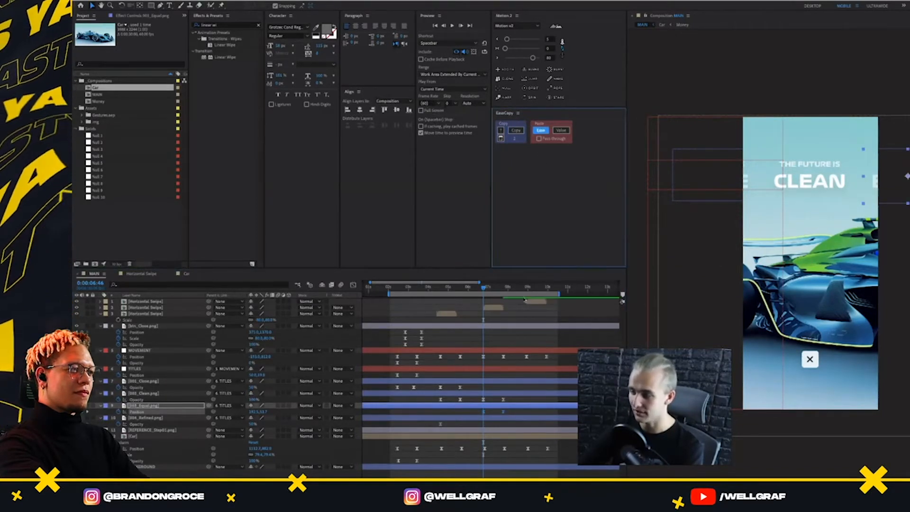
Select MOVEMENT's matching Position keyframes and preview the eased Equal title movement from 0:00:06:30
drag(514, 353, 476, 366)
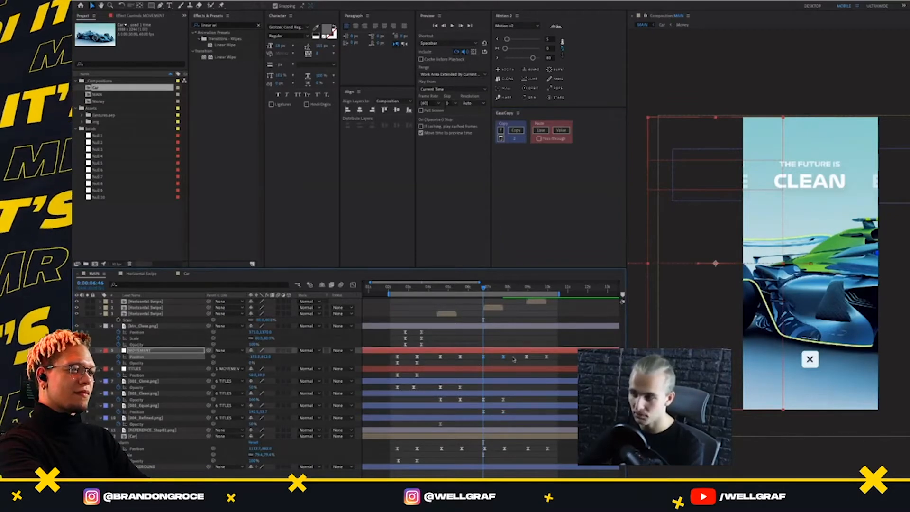
click(479, 288)
key(space)
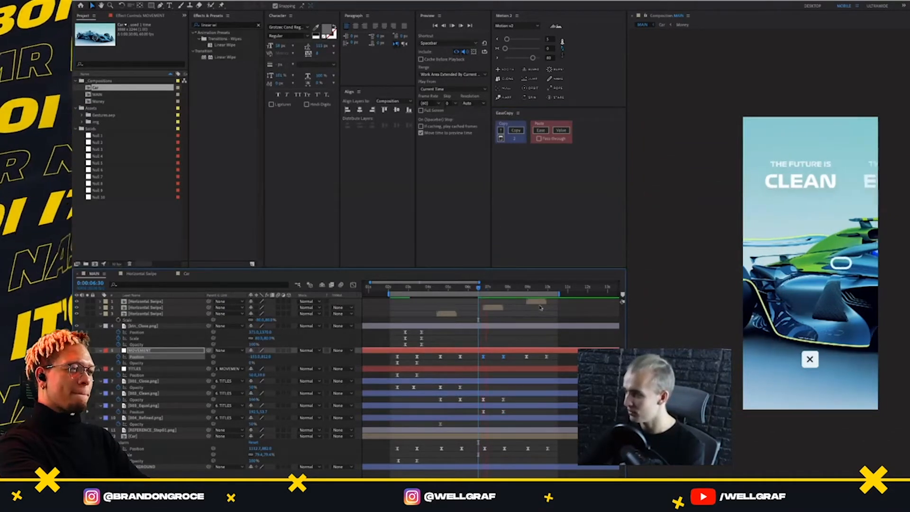
key(space)
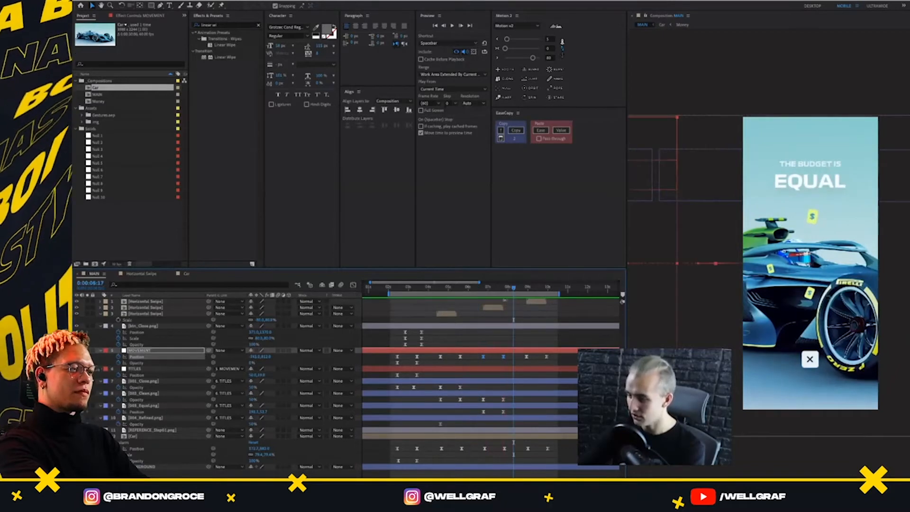
drag(508, 288, 484, 326)
click(145, 393)
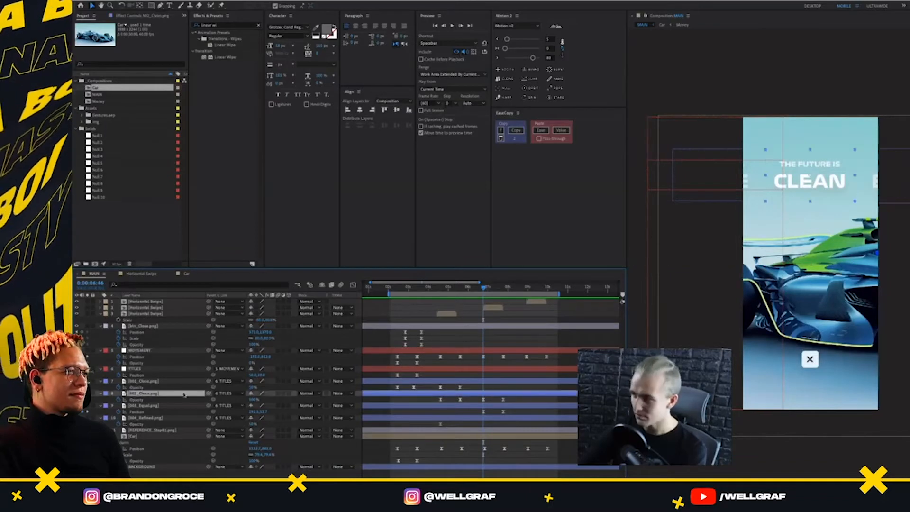
click(147, 382)
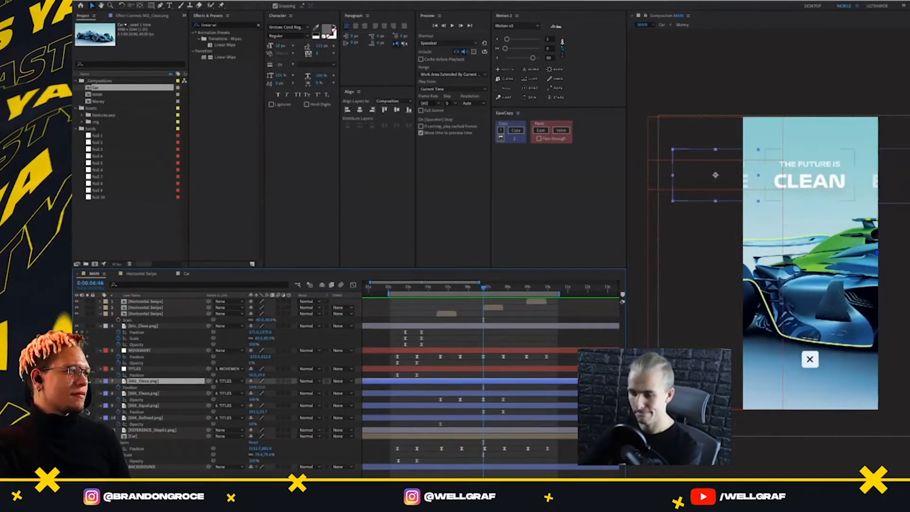
key(p)
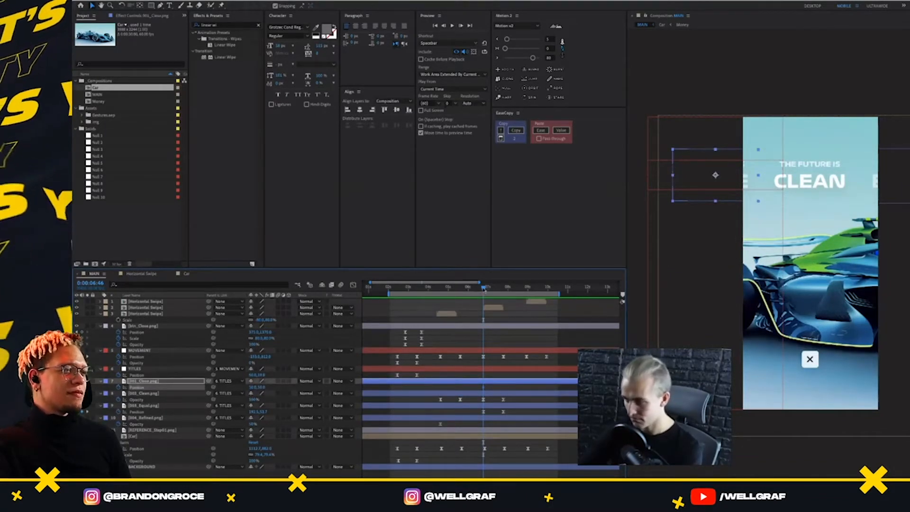
drag(485, 290, 503, 289)
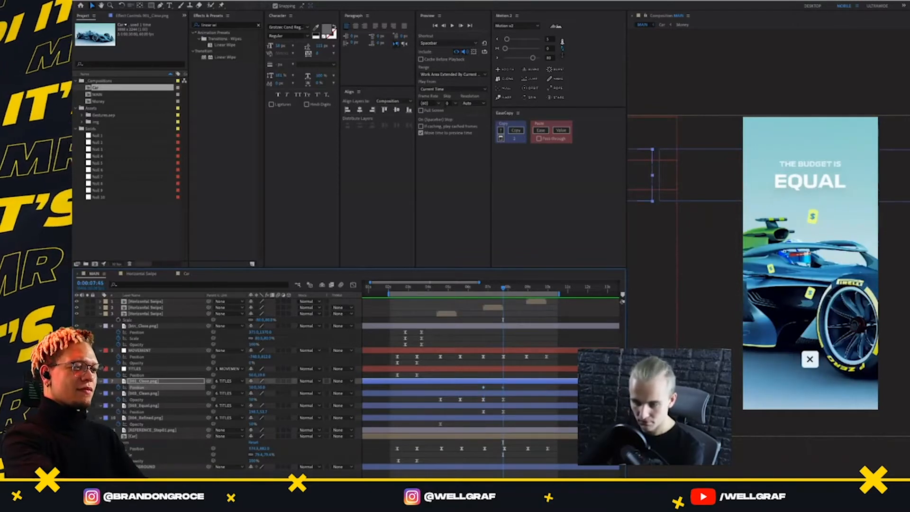
key(shift+Right)
key(shift+Right)
key(shift+Right)
key(shift+Right)
key(shift+Right)
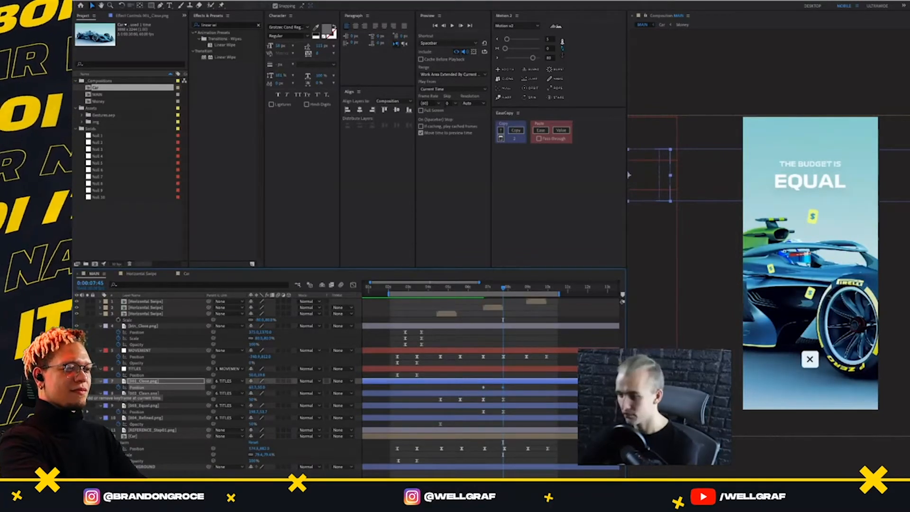
key(shift+Left)
key(shift+Left)
key(shift+Left)
key(shift+Left)
key(shift+Left)
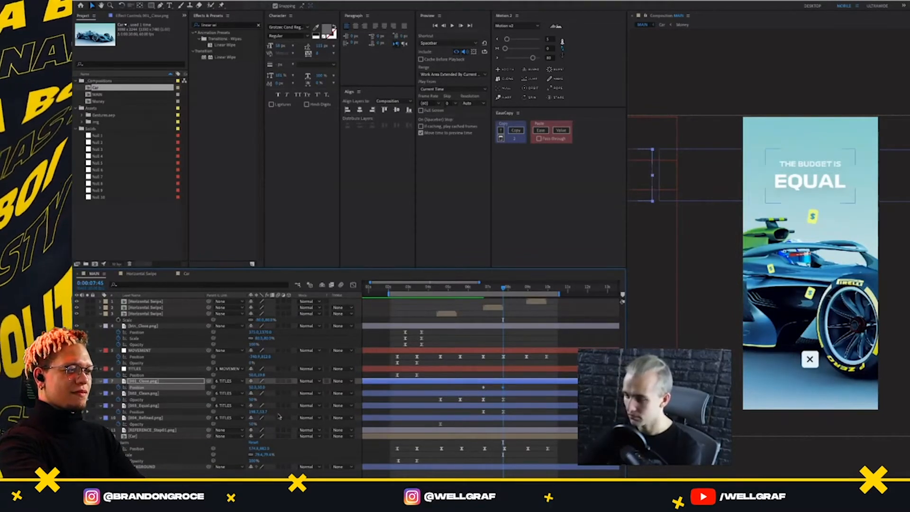
key(ctrl+z)
key(ctrl+z)
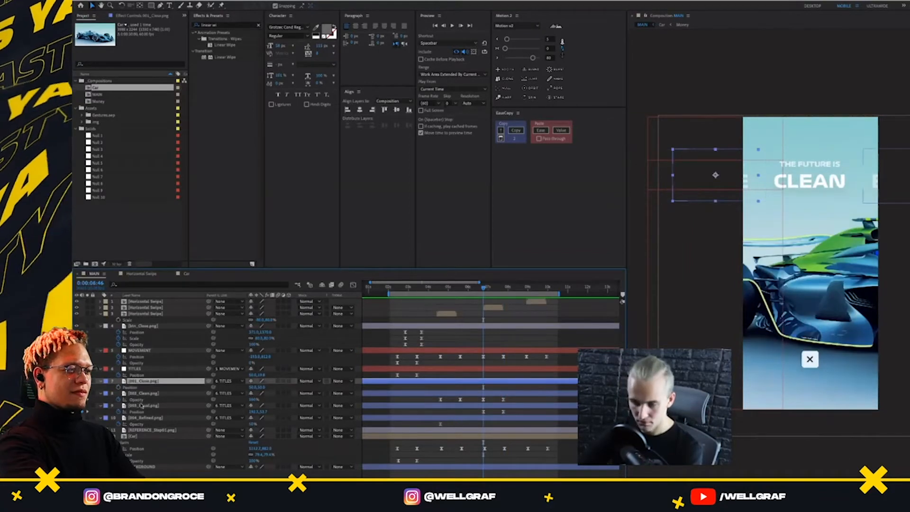
Add eased Position keyframes to the Clean title at 0:00:06:46 and 0:00:07:46, shifting it right at the second to peek into the frame
click(145, 394)
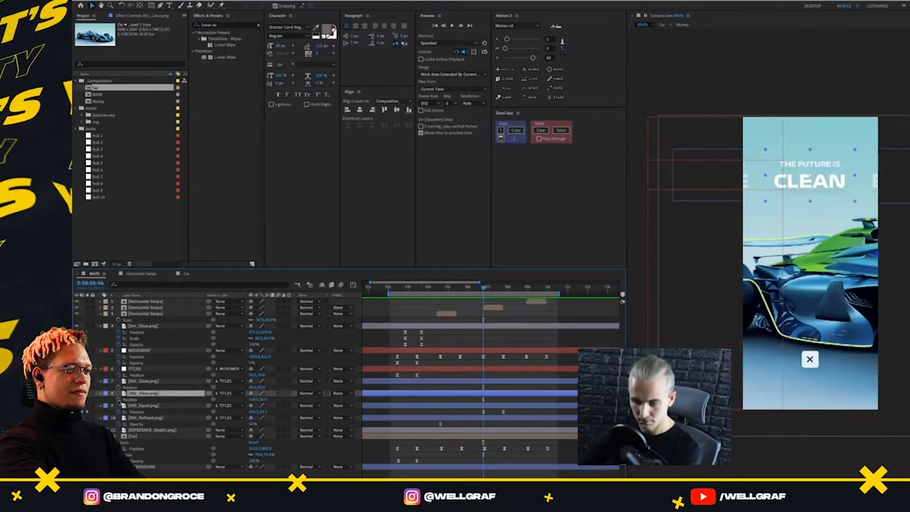
click(119, 401)
click(504, 288)
drag(504, 293, 502, 293)
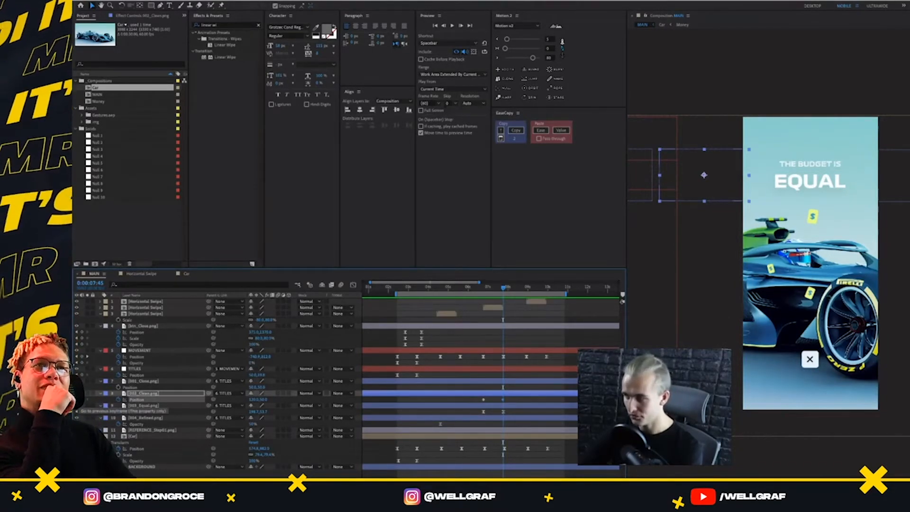
key(shift+Right)
key(shift+Right)
key(shift+Right)
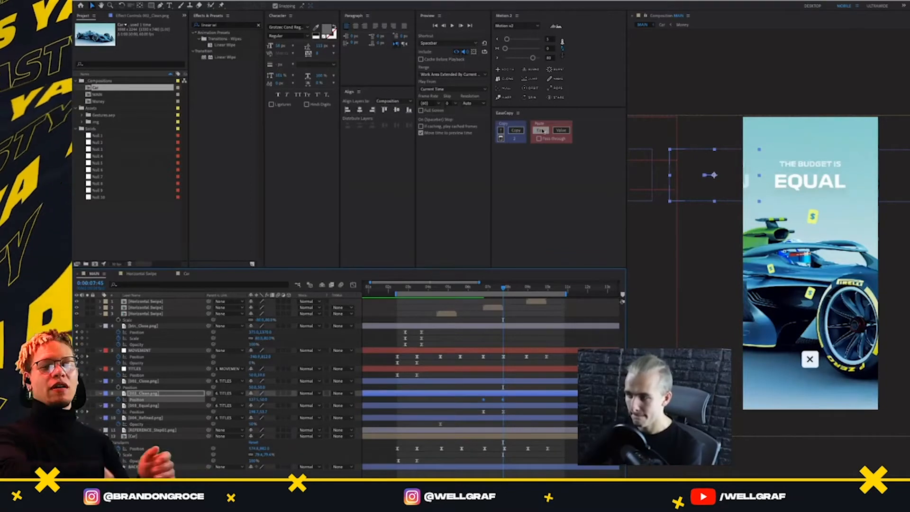
click(542, 130)
click(509, 400)
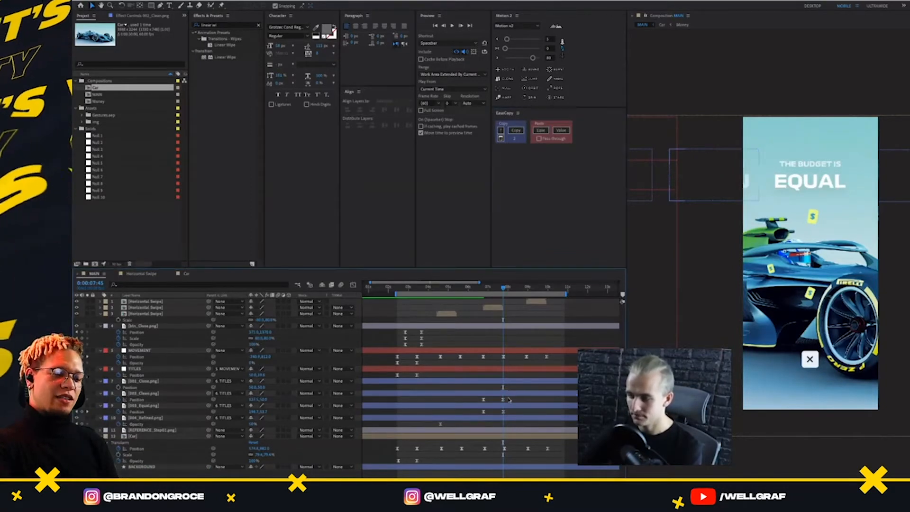
Add eased Position keyframes to the Refined title at 0:00:08:56 and 0:00:09:56, shifting it left at the first to peek into the frame
drag(504, 288, 530, 352)
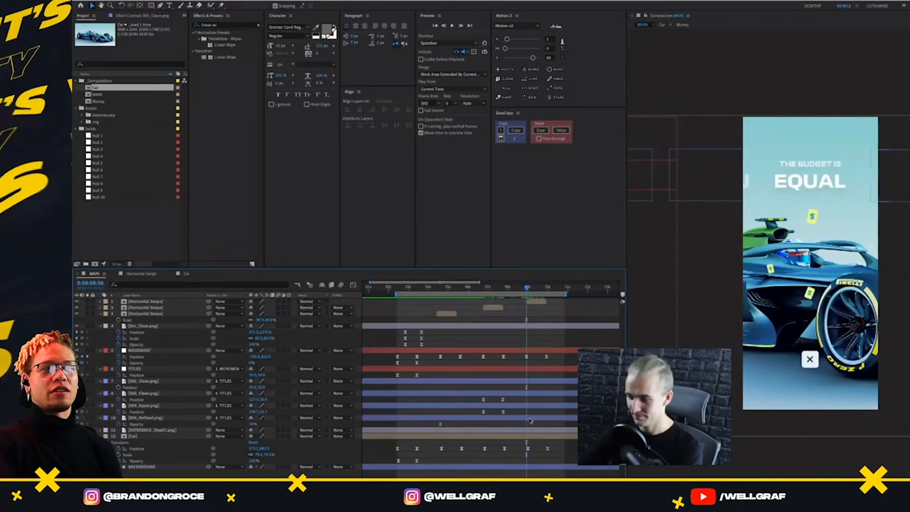
click(154, 415)
key(p)
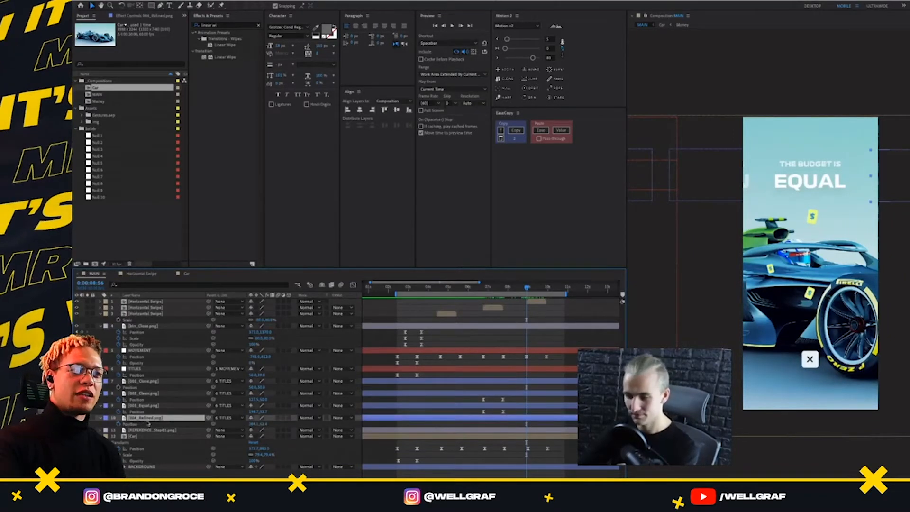
click(119, 424)
drag(527, 288, 550, 300)
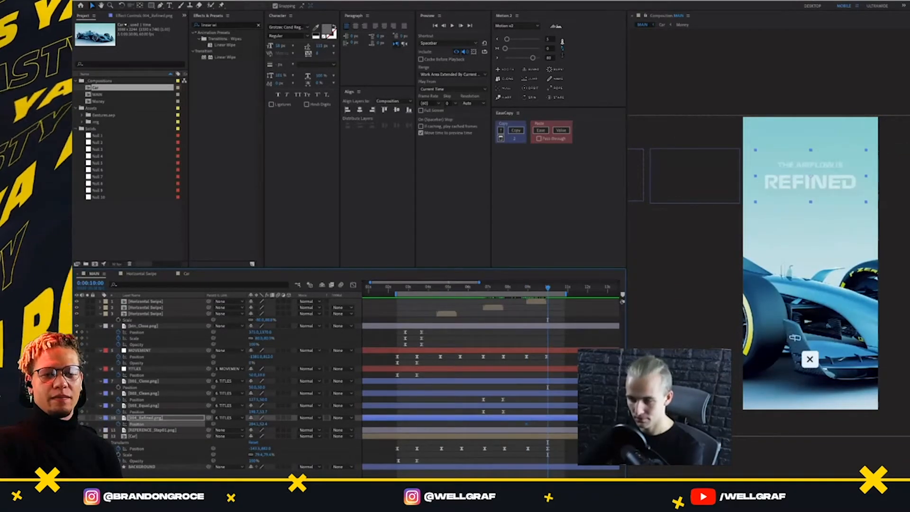
click(77, 357)
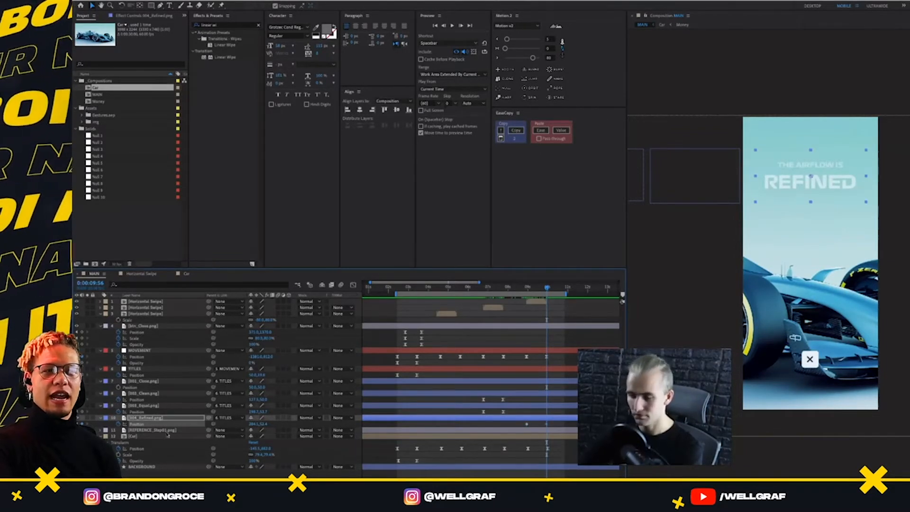
click(81, 424)
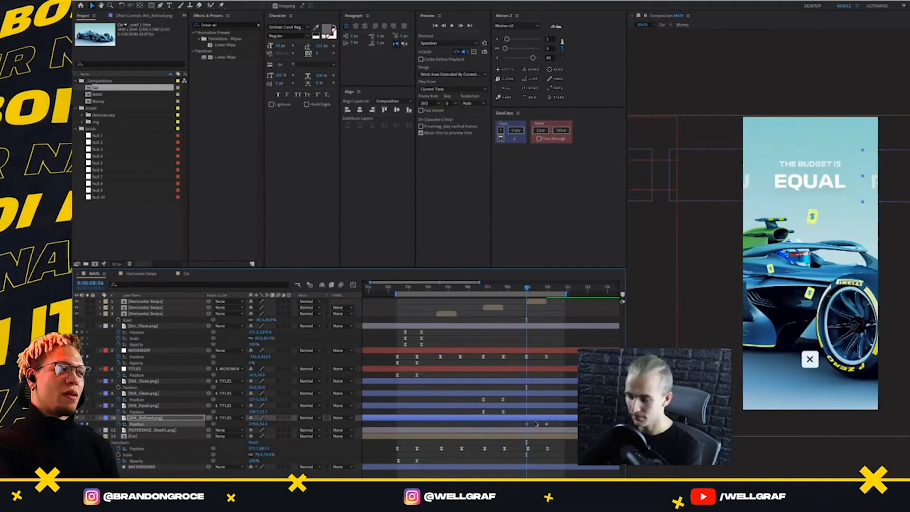
drag(566, 423, 520, 427)
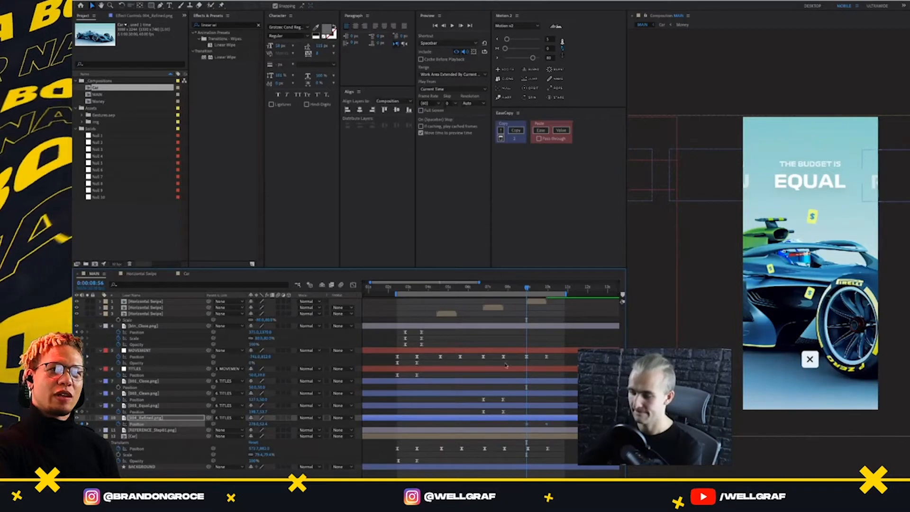
click(541, 131)
click(553, 420)
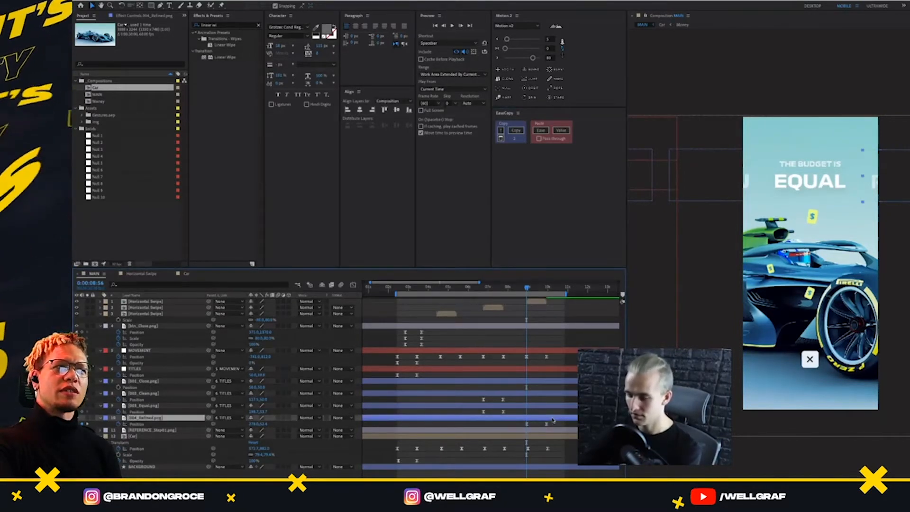
Give the Refined title a 50% to 100% Opacity fade at 0:00:08:56, reusing the Equal title's fade-in keyframes, and preview it
key(t)
drag(511, 411, 477, 416)
key(t)
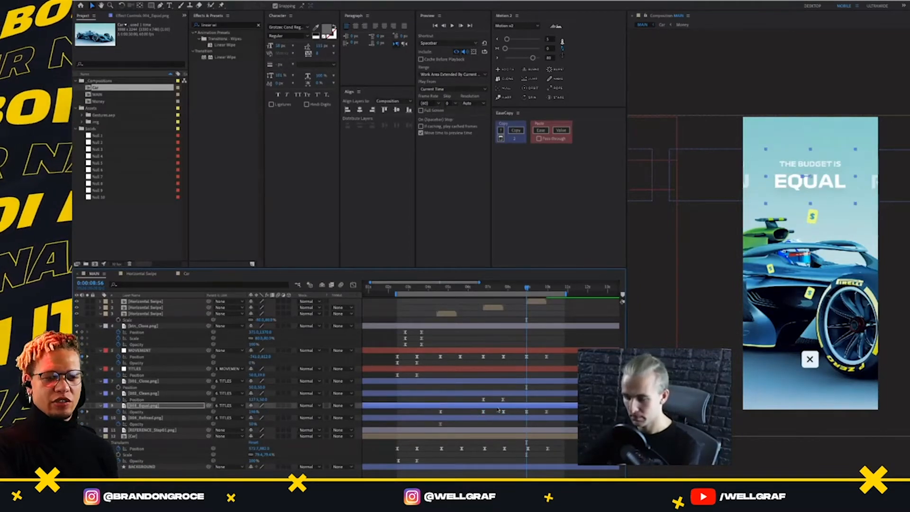
drag(555, 411, 519, 416)
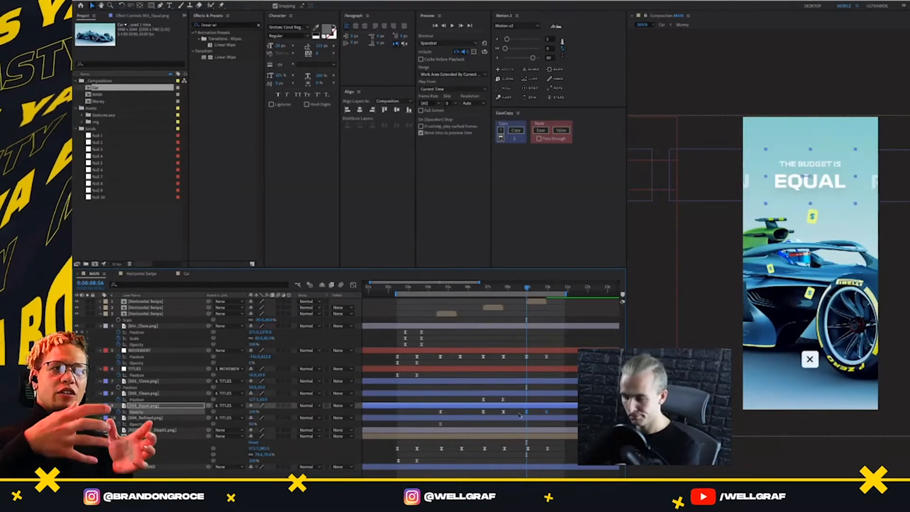
click(530, 417)
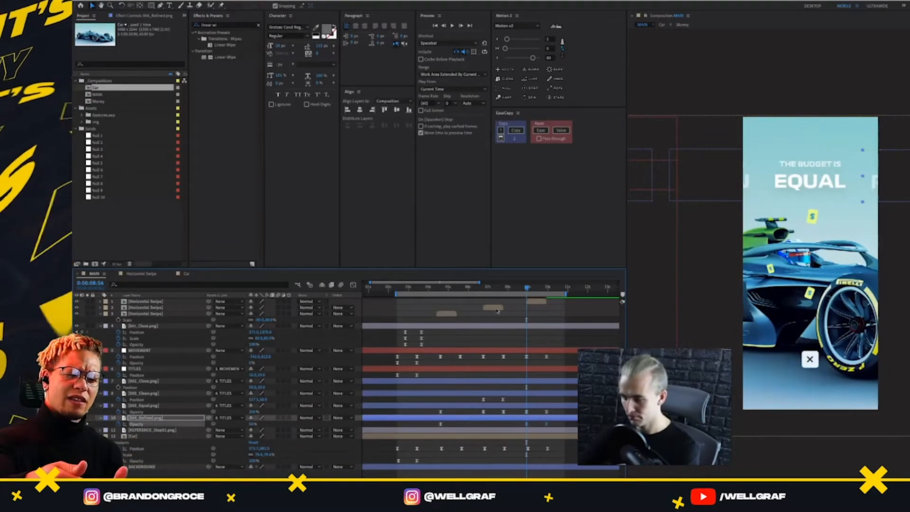
click(484, 293)
key(space)
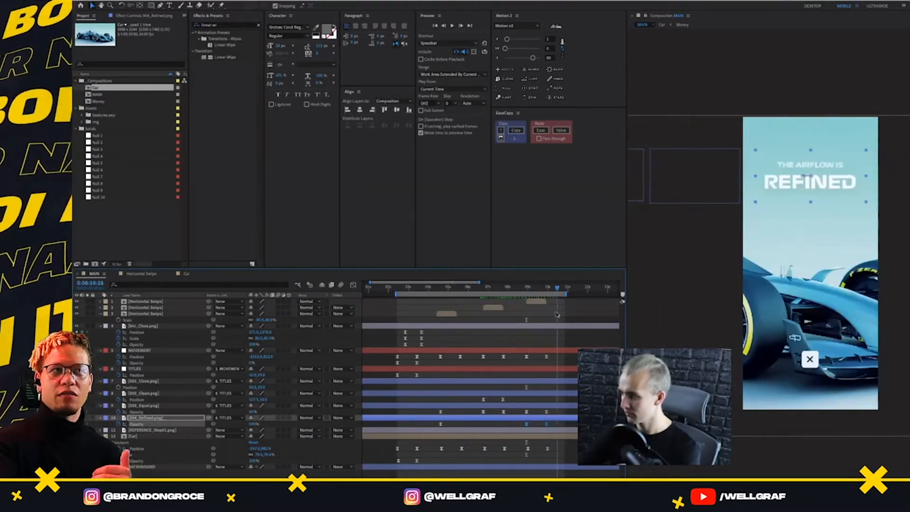
Add eased Position keyframes to the Equal title at 0:00:08:56 and 0:00:09:56, shifting it right at the second to peek into the frame
drag(556, 315, 527, 359)
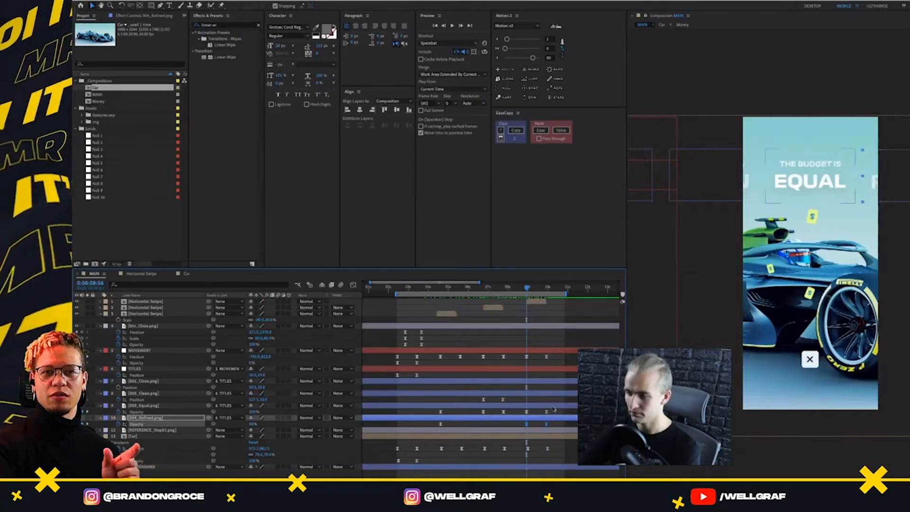
click(166, 406)
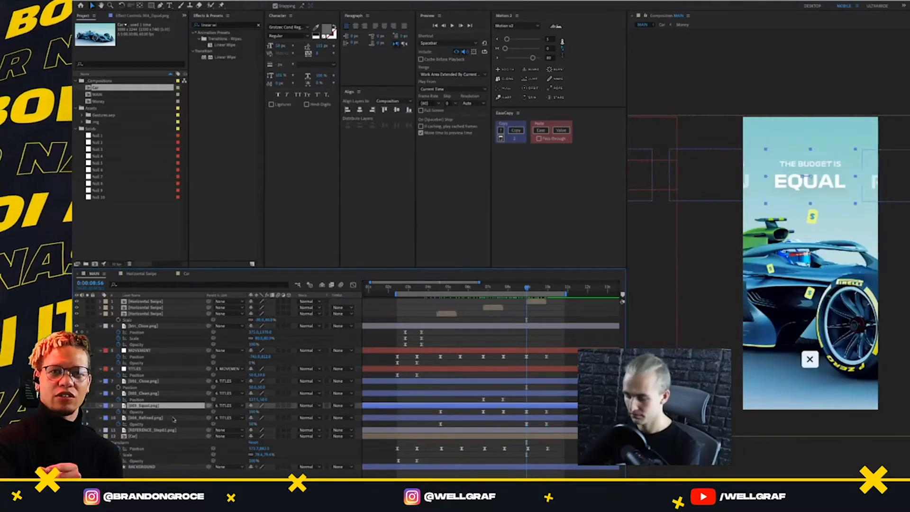
key(p)
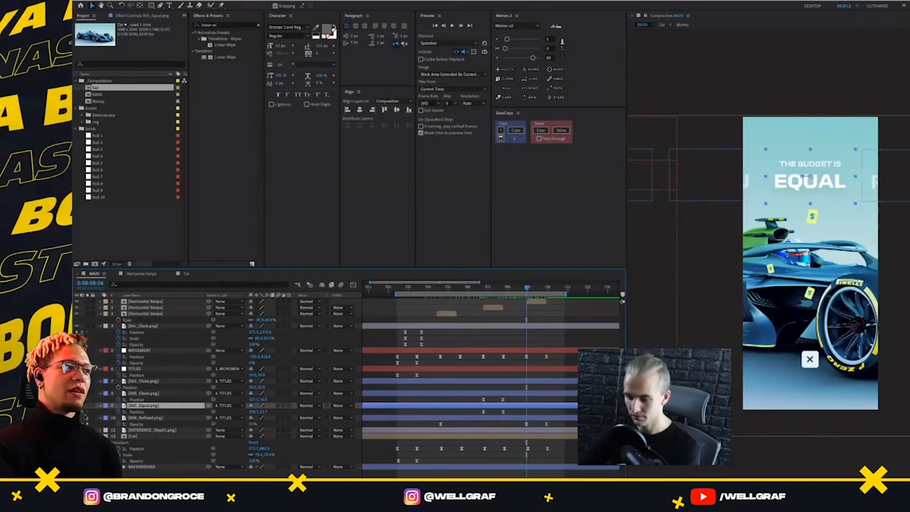
click(82, 412)
click(87, 424)
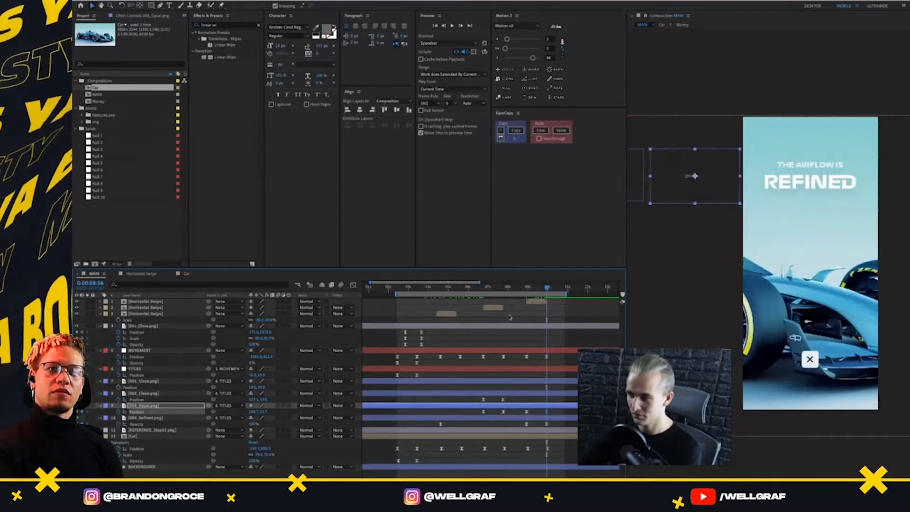
key(shift+Right)
key(shift+Right)
key(shift+Right)
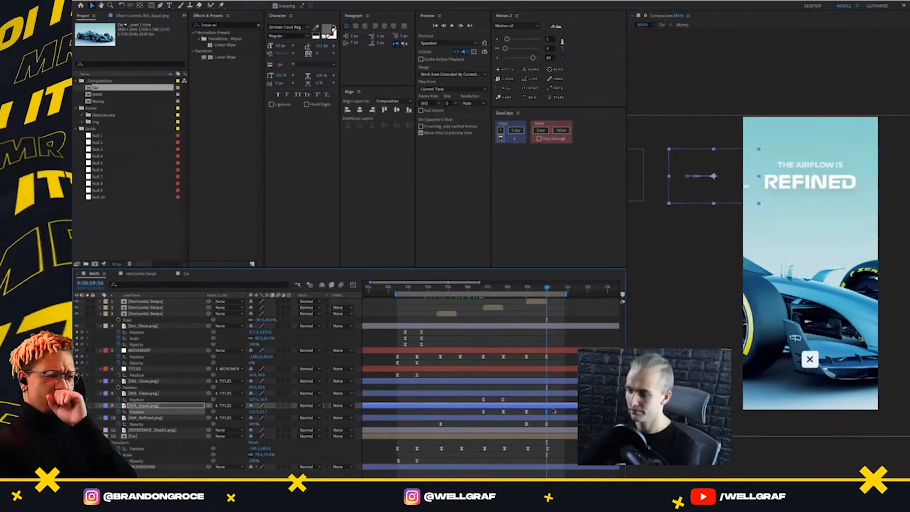
click(544, 132)
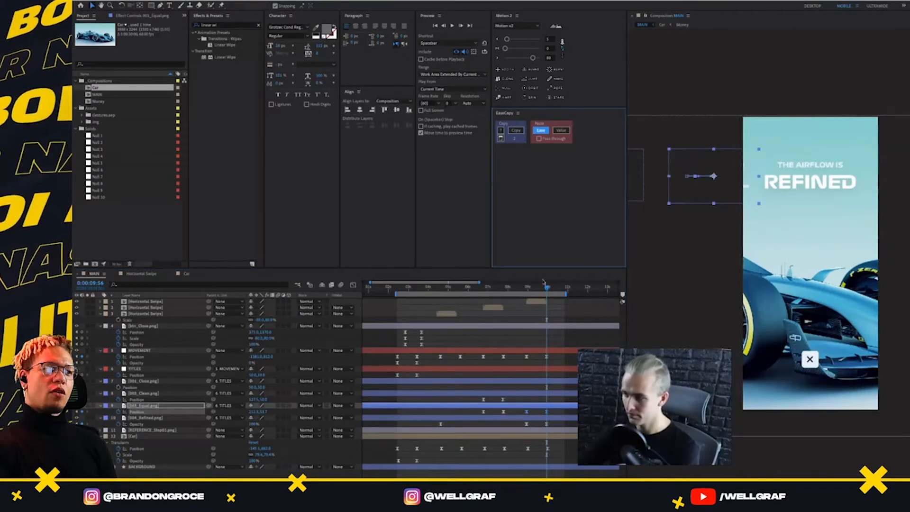
Preview the full MAIN slide sequence to check the title offsets, and return the playhead to 0:00:02:26
drag(546, 288, 571, 319)
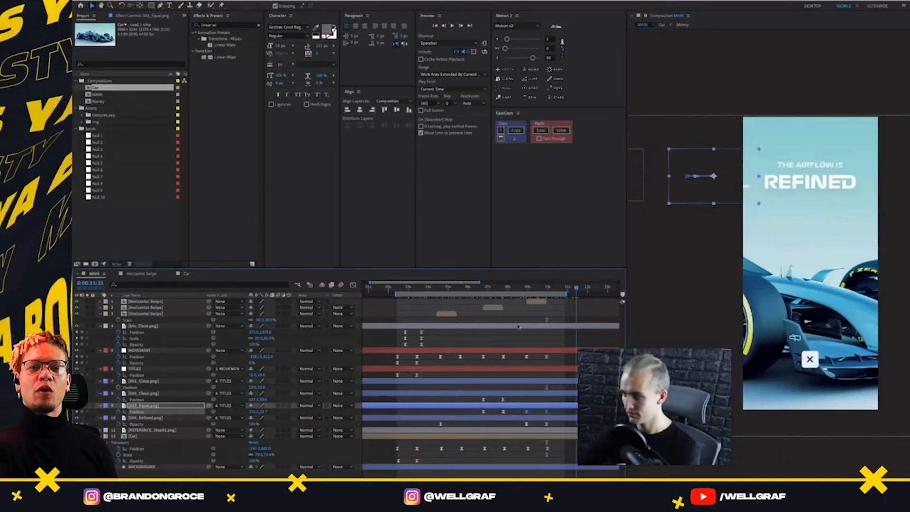
key(space)
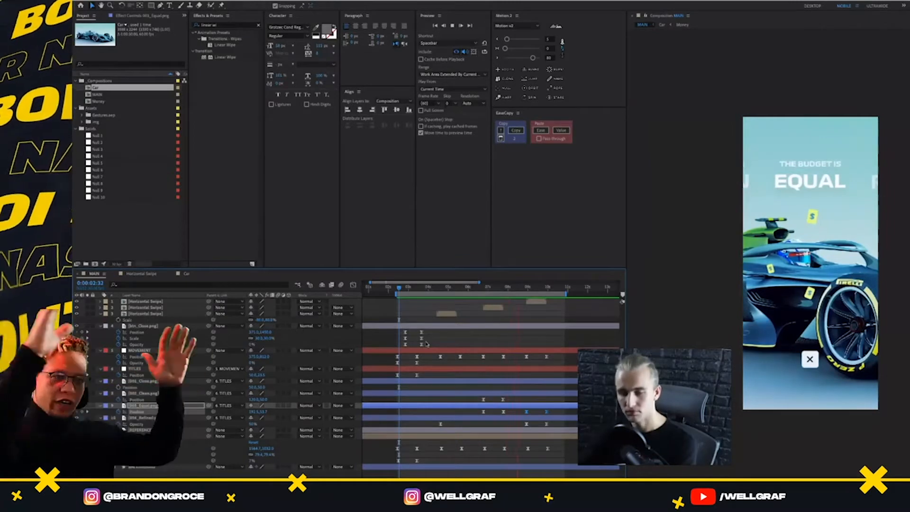
click(400, 288)
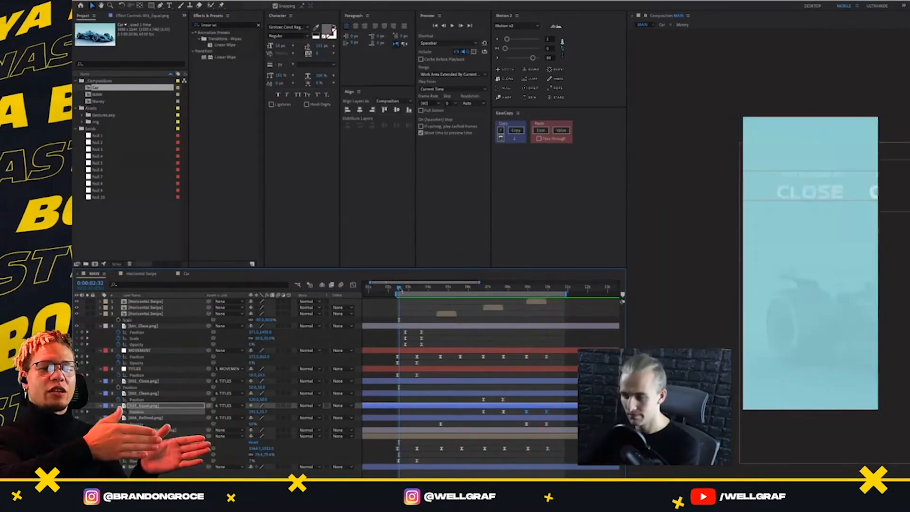
drag(400, 288, 399, 288)
key(space)
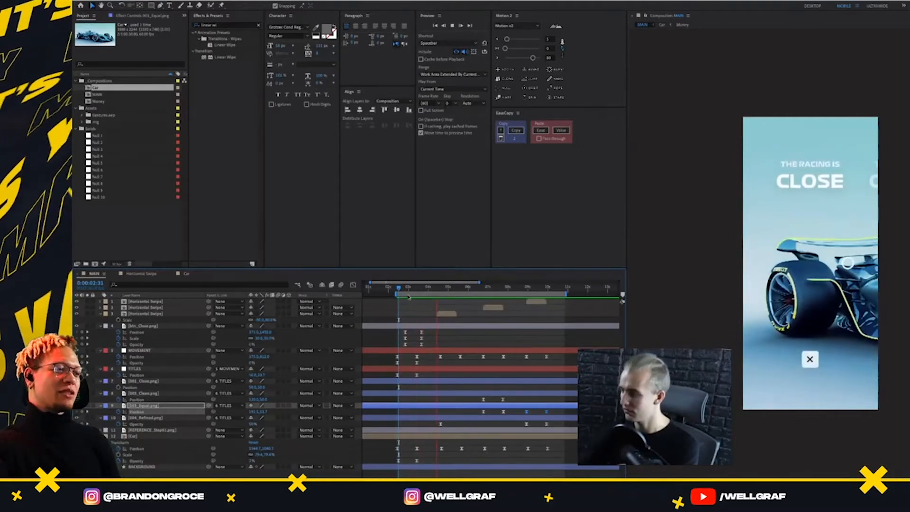
click(400, 289)
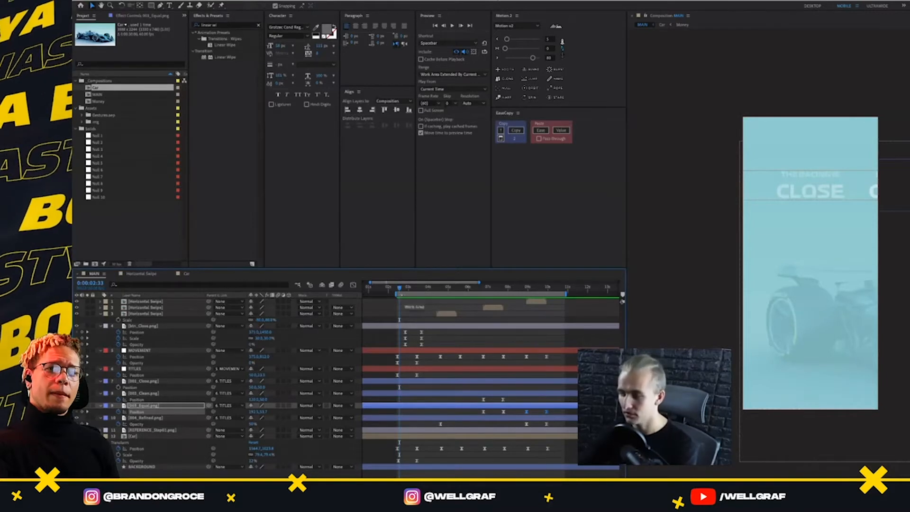
drag(400, 287, 401, 326)
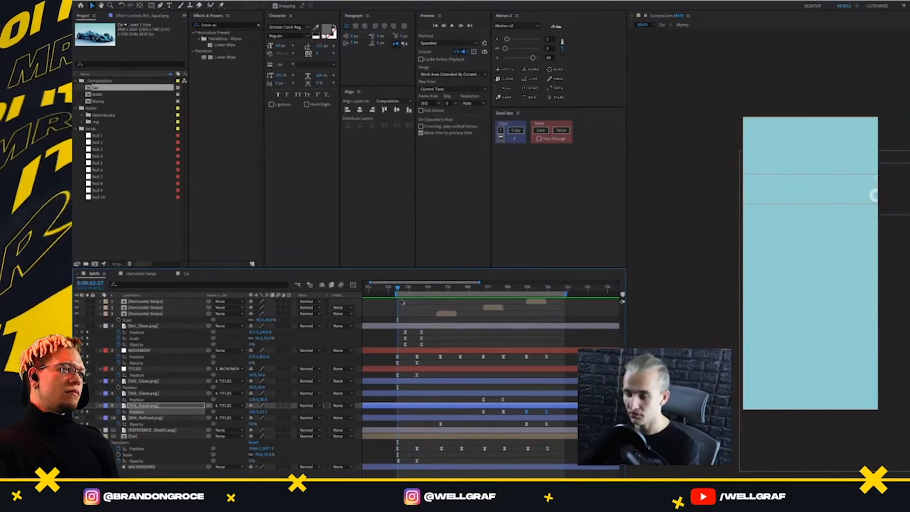
drag(398, 288, 397, 293)
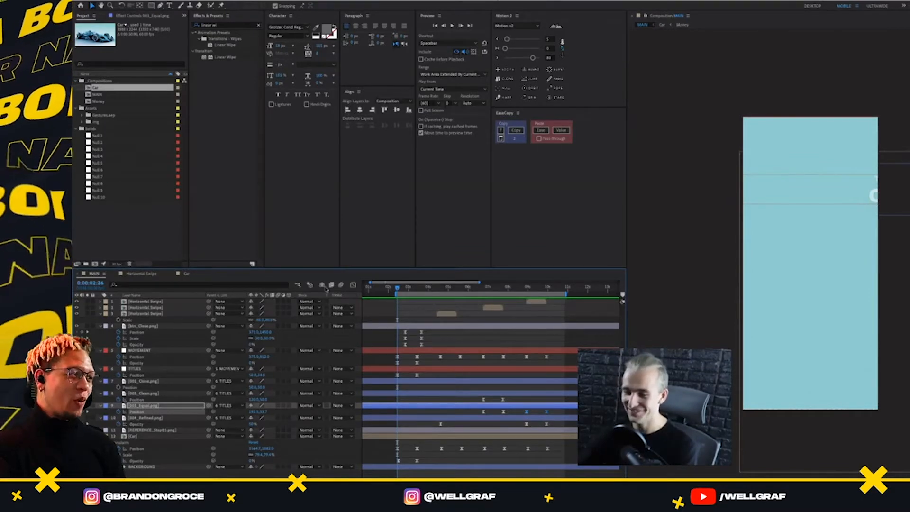
Close the Horizontal Swipe composition and return the MAIN playhead to 0:00:02:26
click(135, 273)
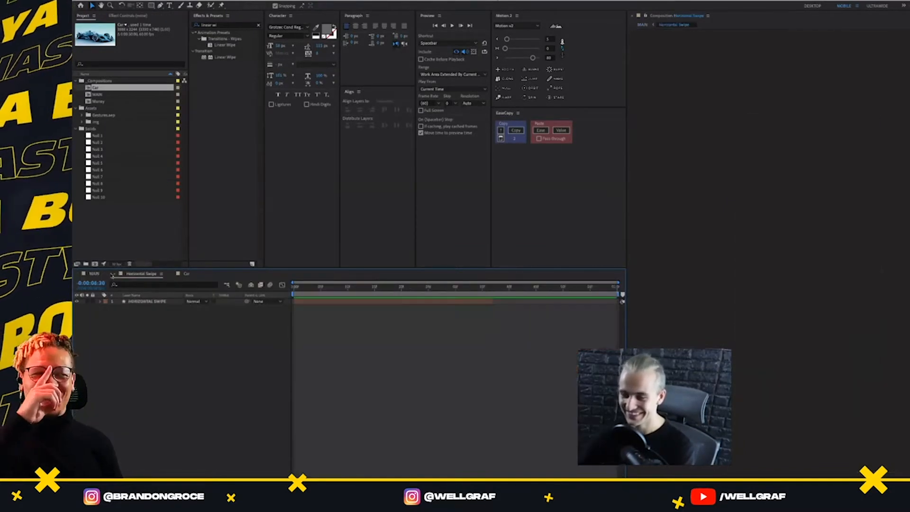
click(113, 274)
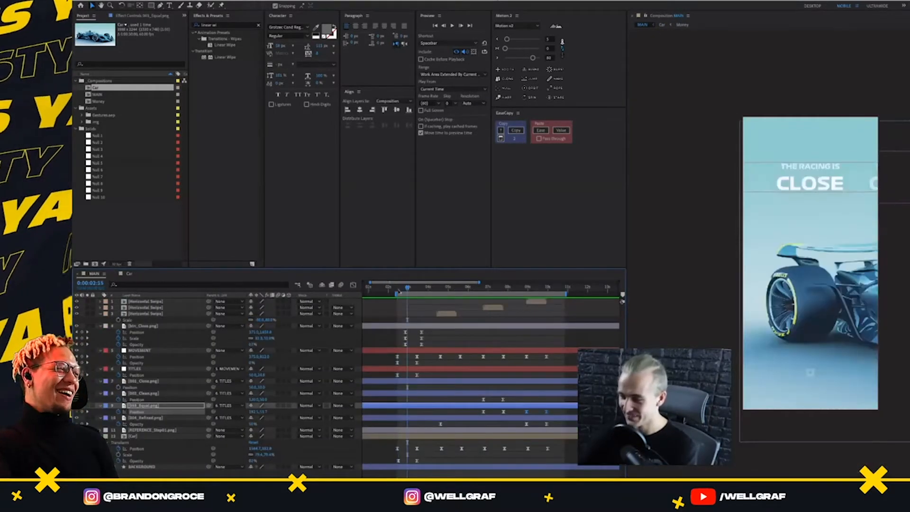
drag(400, 291, 397, 294)
key(space)
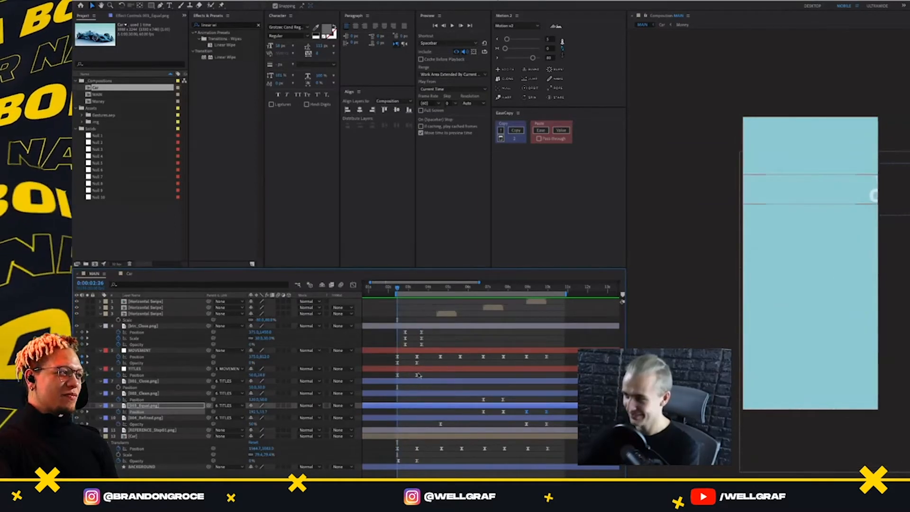
Inspect the title layers at 0:00:02:26 to find the one peeking into the frame, and reveal the Clean title's animated properties
drag(425, 373, 385, 389)
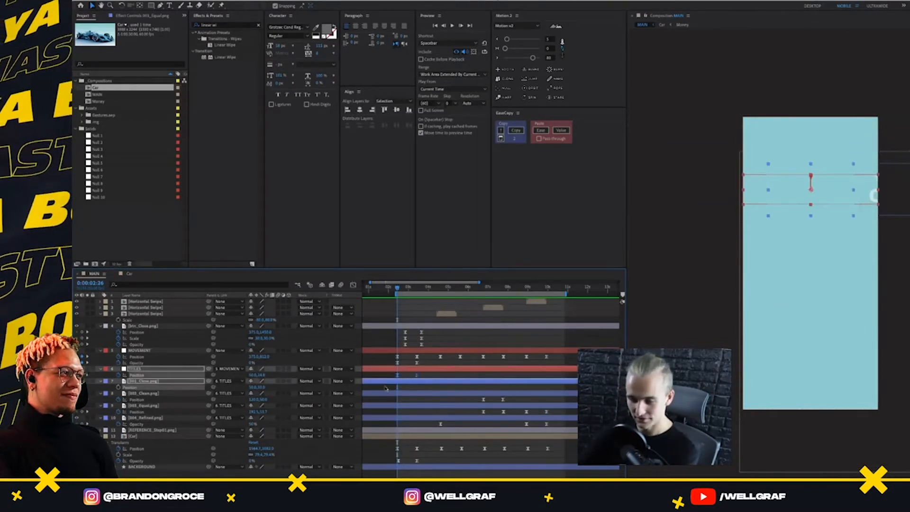
click(432, 396)
click(446, 414)
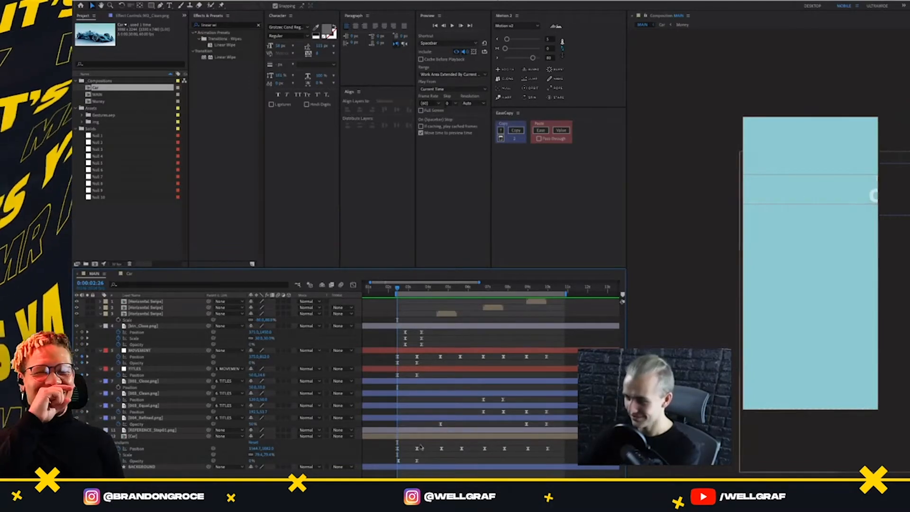
mouse_move(401, 288)
mouse_down()
mouse_move(415, 288)
mouse_move(397, 287)
mouse_up()
click(423, 382)
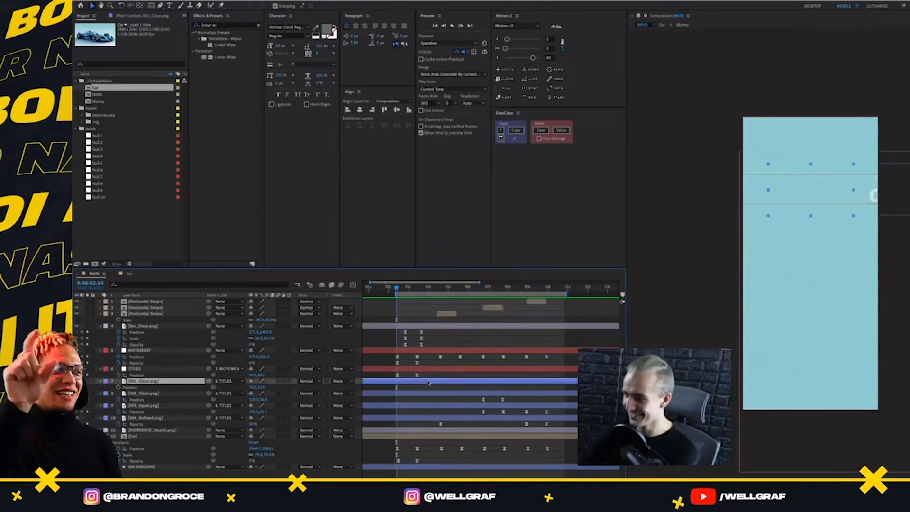
click(883, 199)
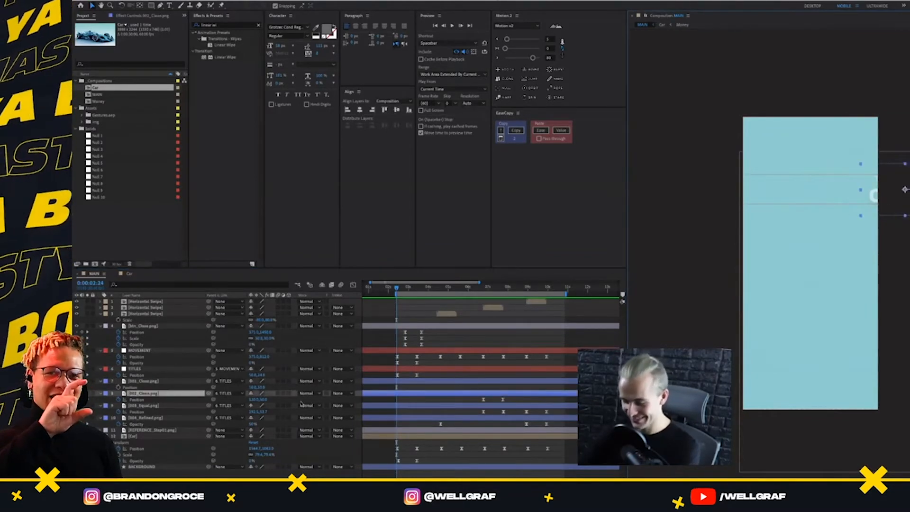
key(u)
key(u)
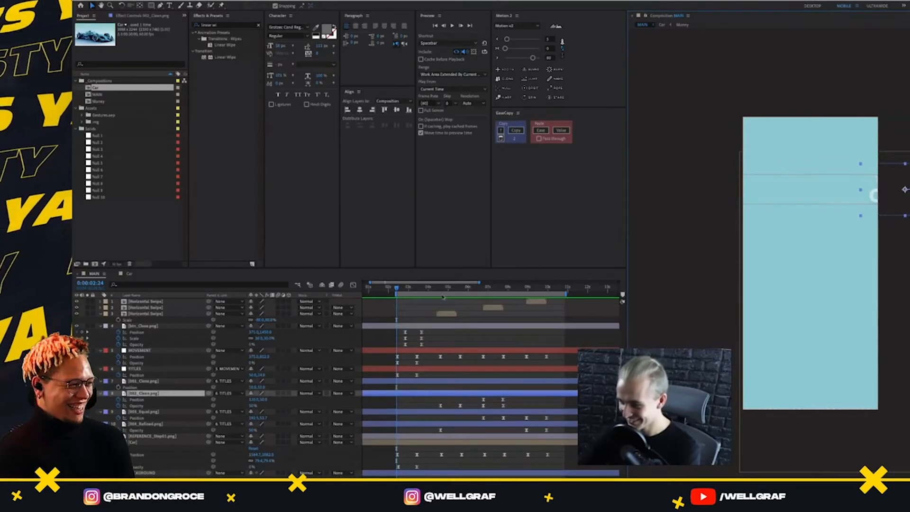
drag(436, 290, 398, 360)
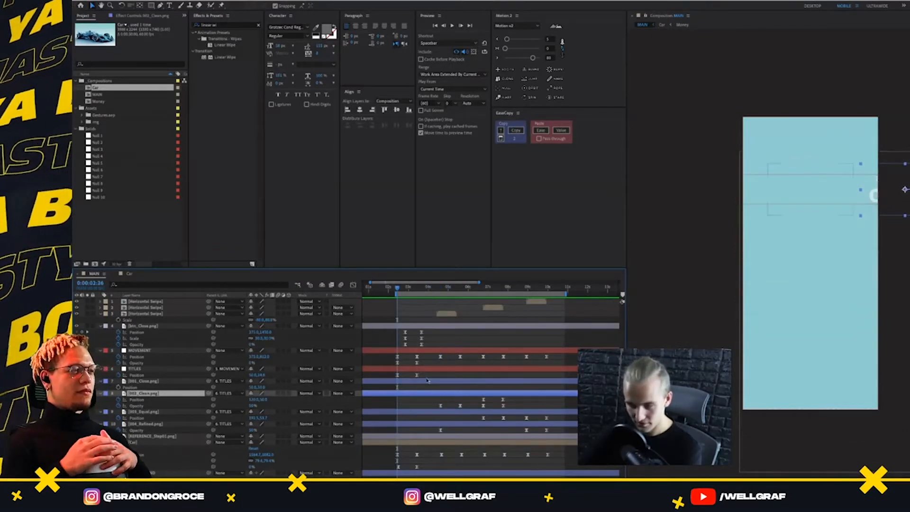
Reuse the Close title's fade-in Opacity keyframes on the Clean title at 0:00:02:26 and preview the fade
click(408, 413)
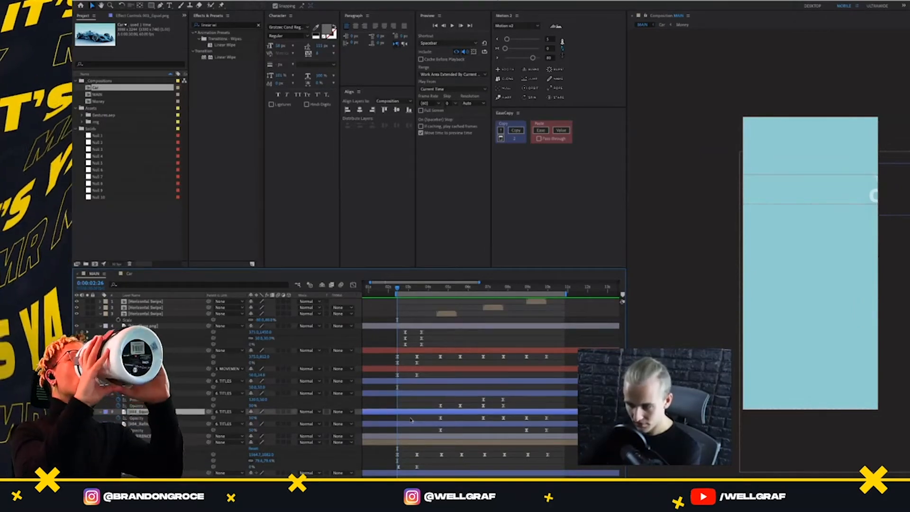
click(403, 393)
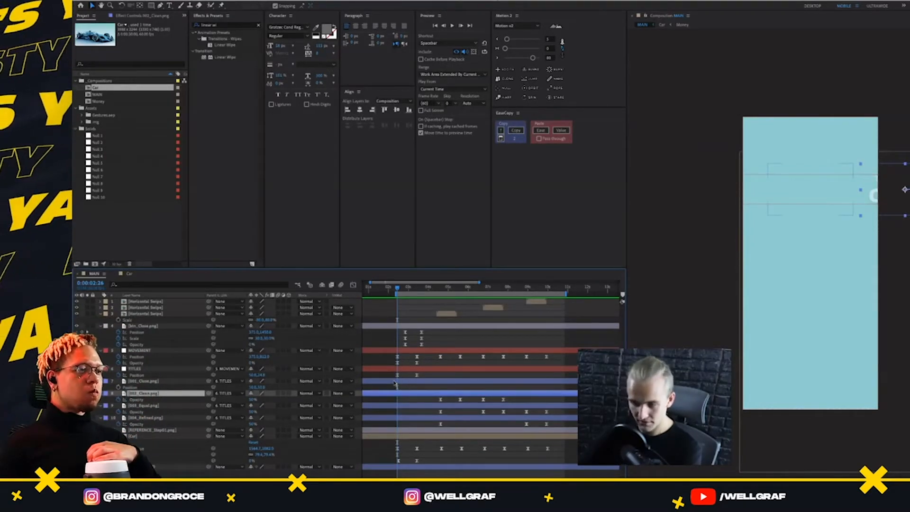
click(395, 382)
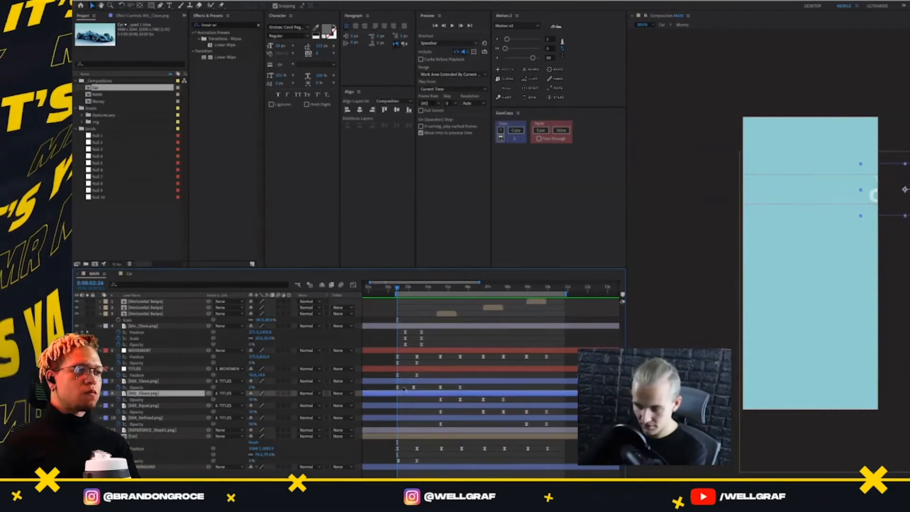
click(412, 393)
key(space)
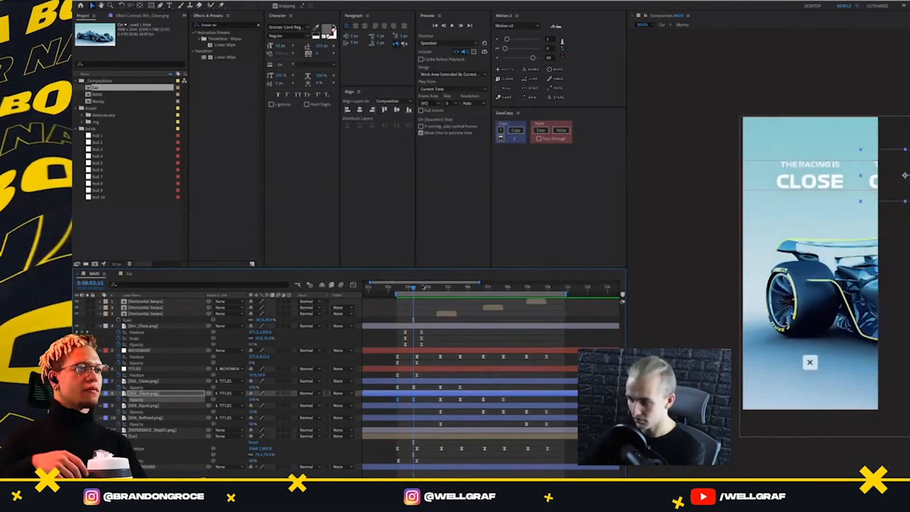
Set the Clean title's Opacity keyframe at 0:00:03:16 to 50%
click(420, 401)
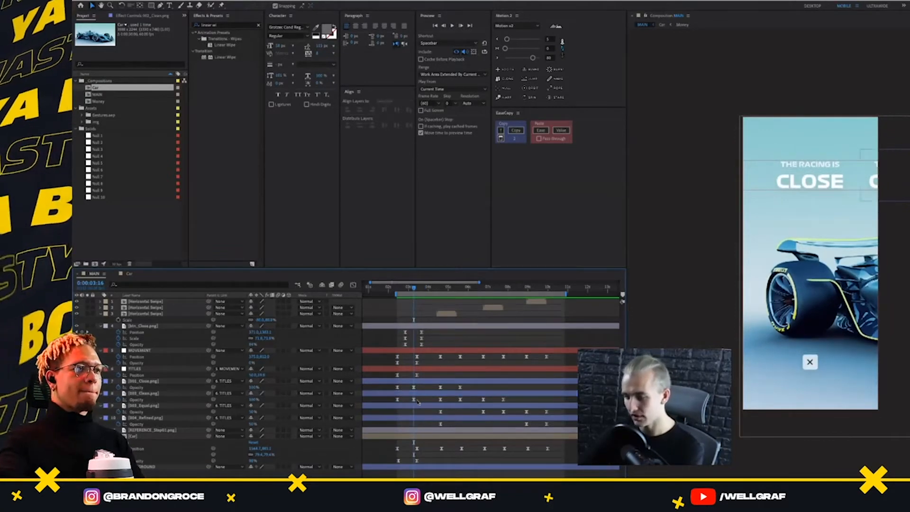
click(414, 399)
click(254, 401)
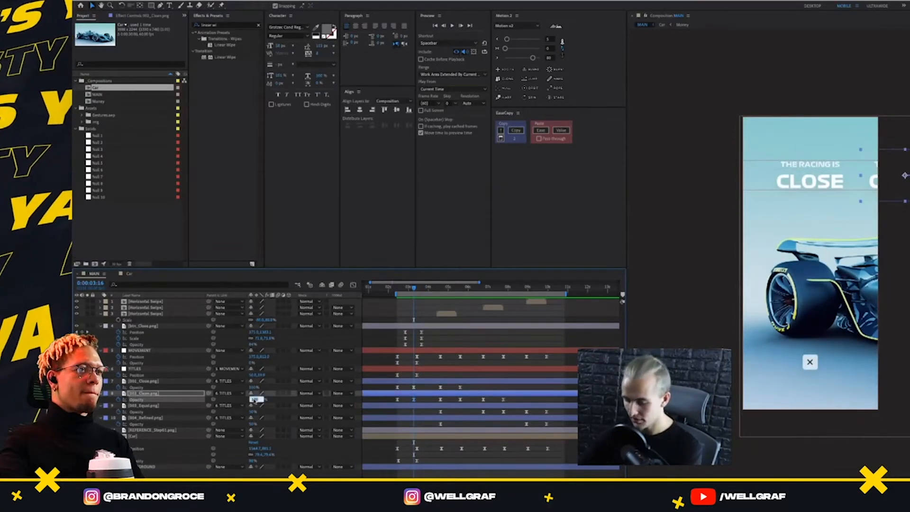
text(50)
key(Return)
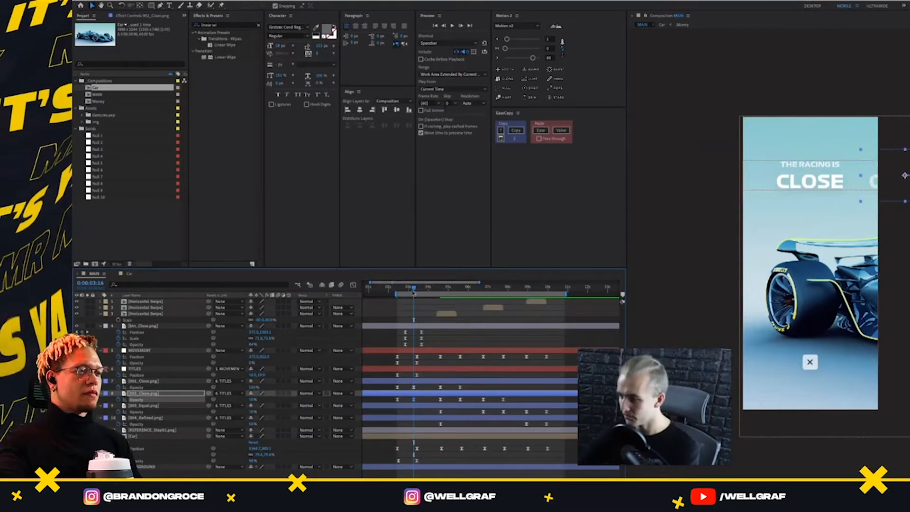
Start the work area at 0:00:02:12 and preview the opening title fade
drag(414, 291, 400, 375)
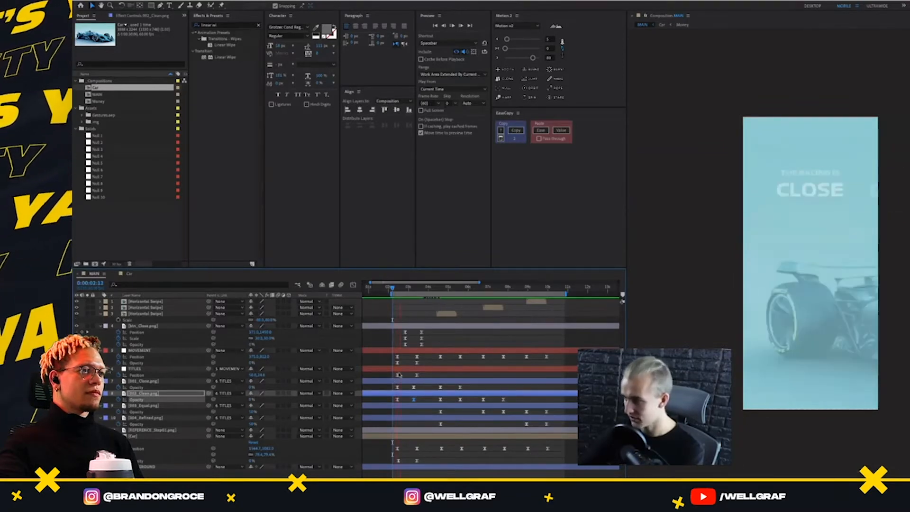
key(space)
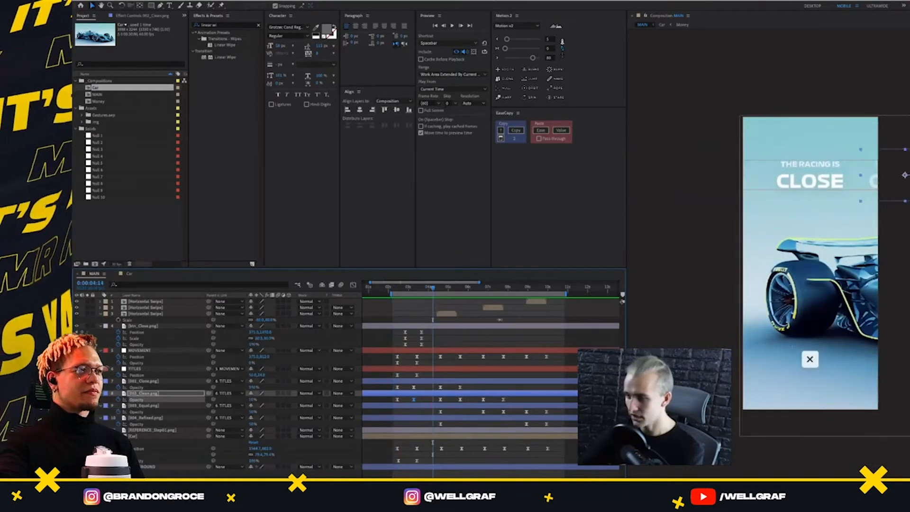
key(space)
Add the MAIN composition to the Adobe Media Encoder queue and reposition the encoder window
click(173, 1)
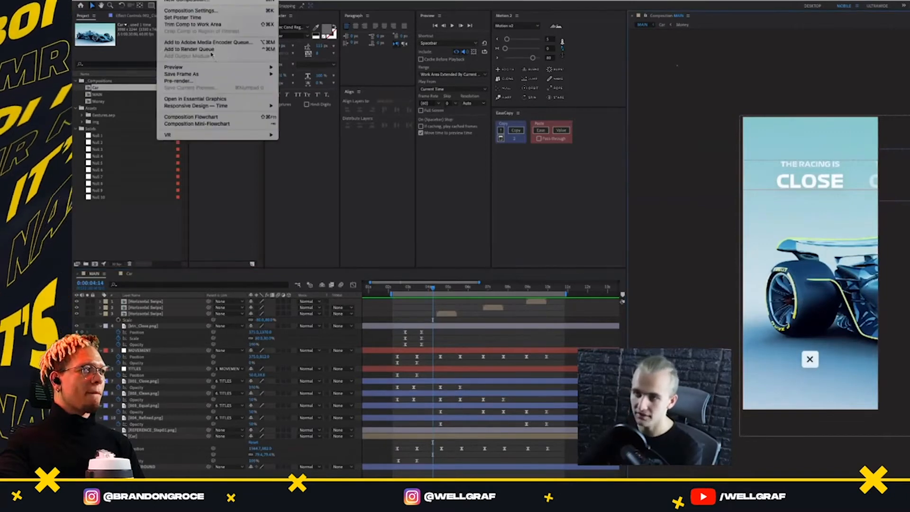
click(251, 42)
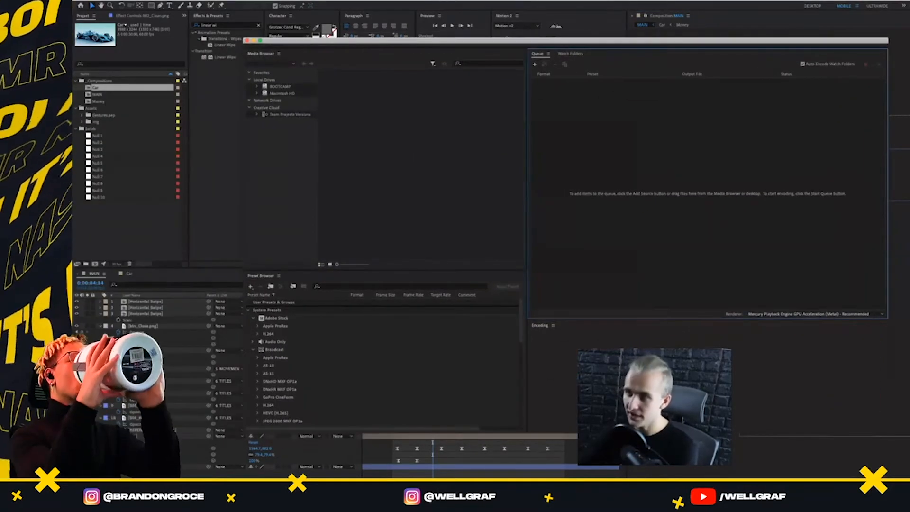
click(222, 2)
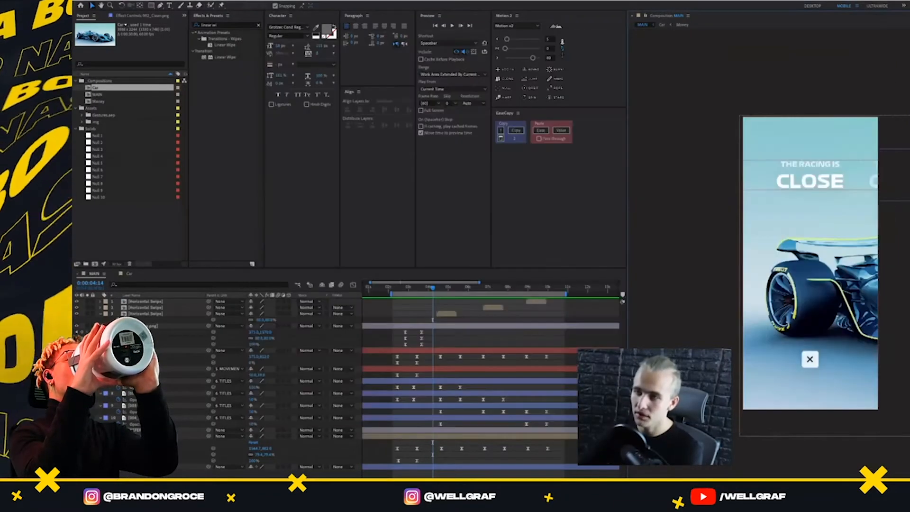
click(176, 1)
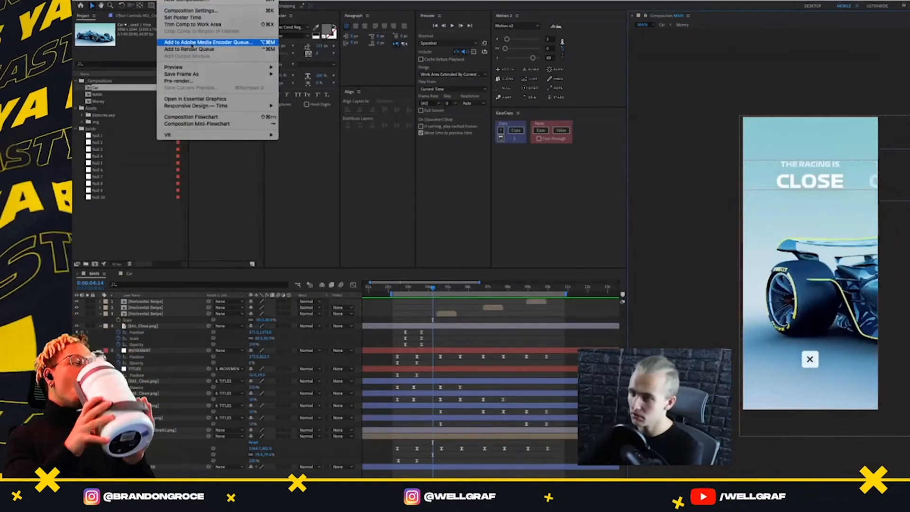
click(209, 43)
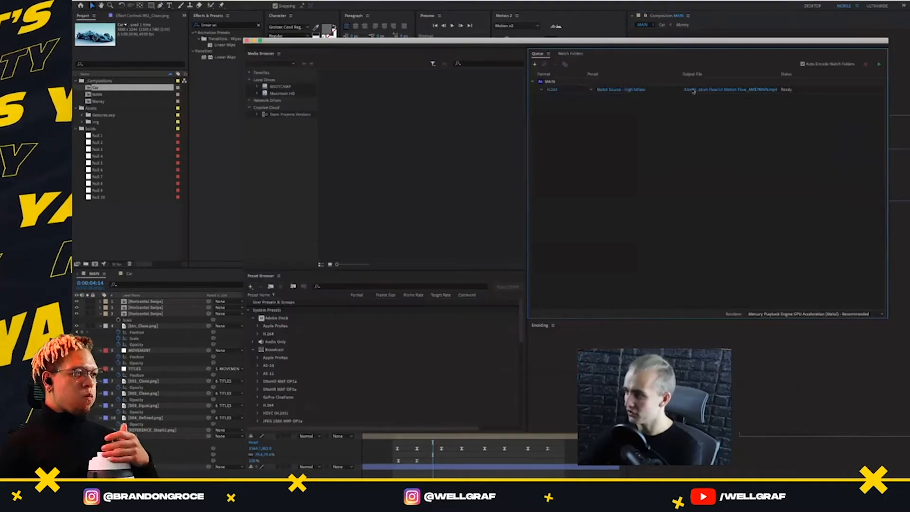
mouse_move(665, 42)
mouse_down()
mouse_move(646, 50)
mouse_move(652, 37)
mouse_up()
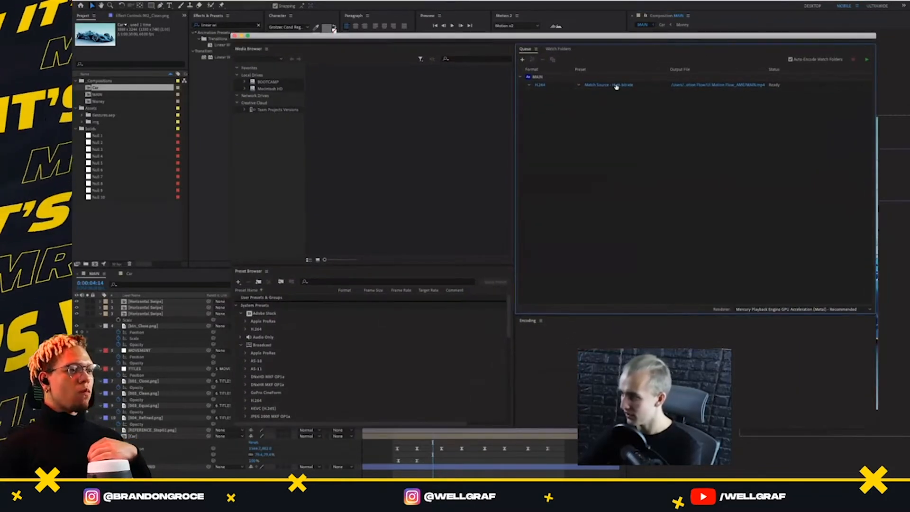
click(540, 86)
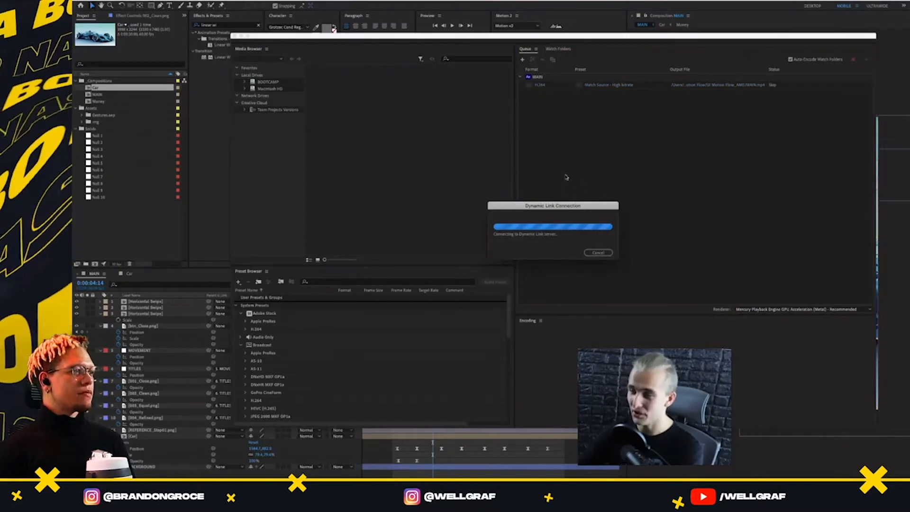
click(600, 253)
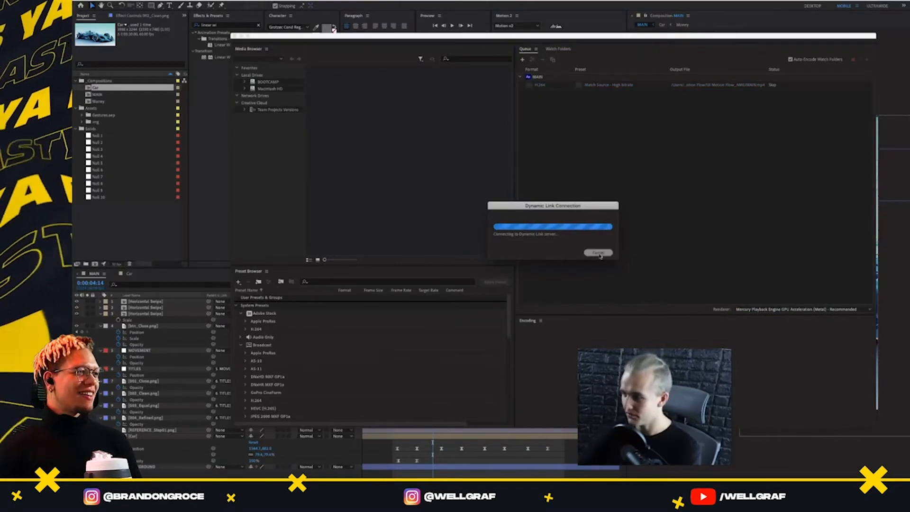
click(615, 84)
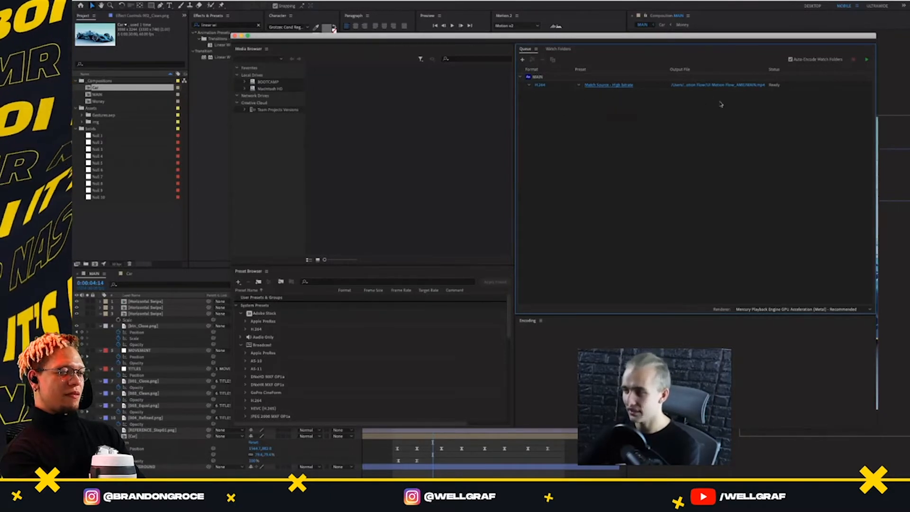
Set the queued MAIN output to MAIN_UI-Motion-Flow.mp4 in a new Renders folder inside UI Motion Flow
click(710, 86)
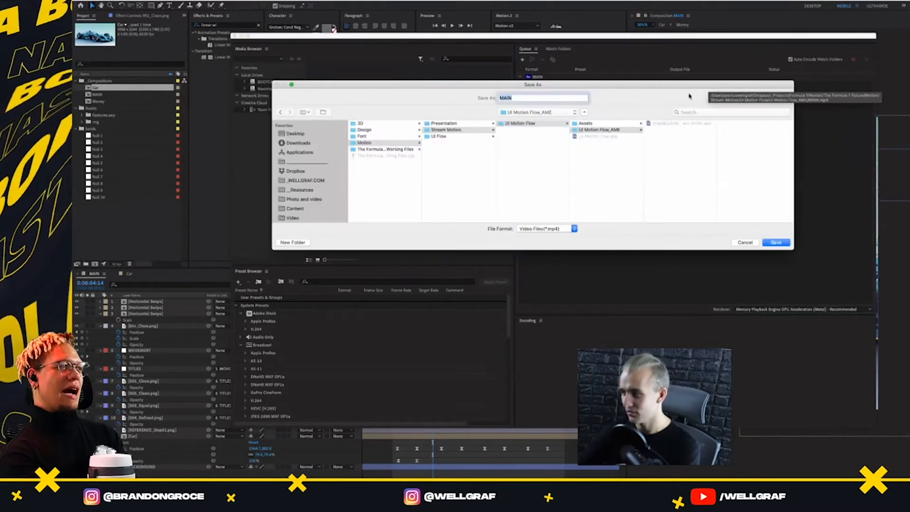
click(450, 131)
click(521, 124)
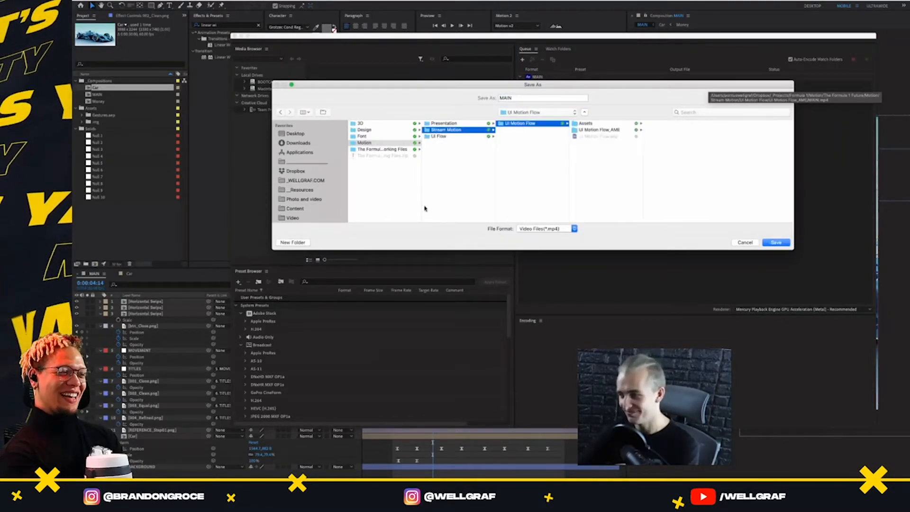
click(299, 243)
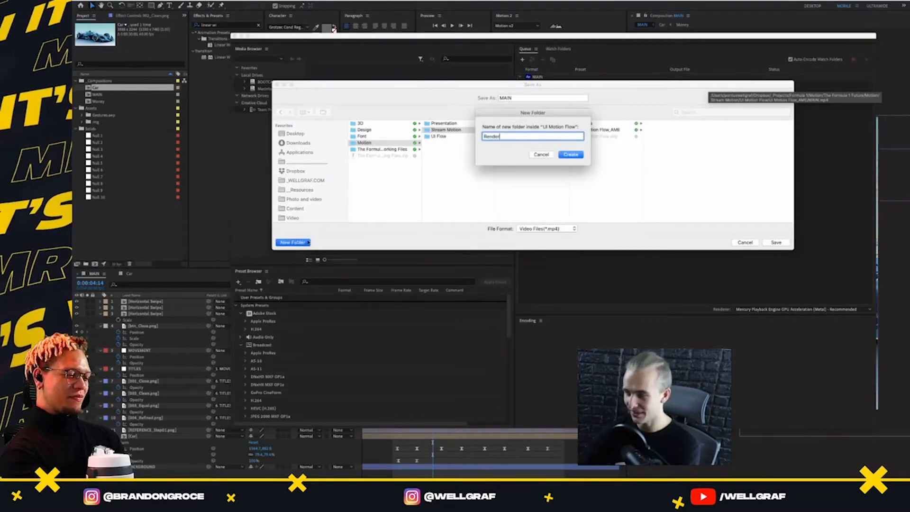
text(Renders)
click(573, 155)
click(529, 97)
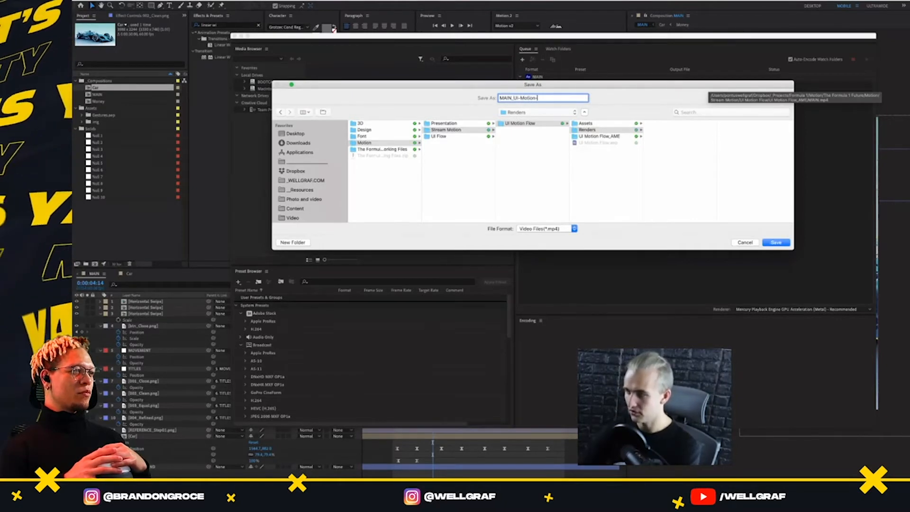
click(777, 242)
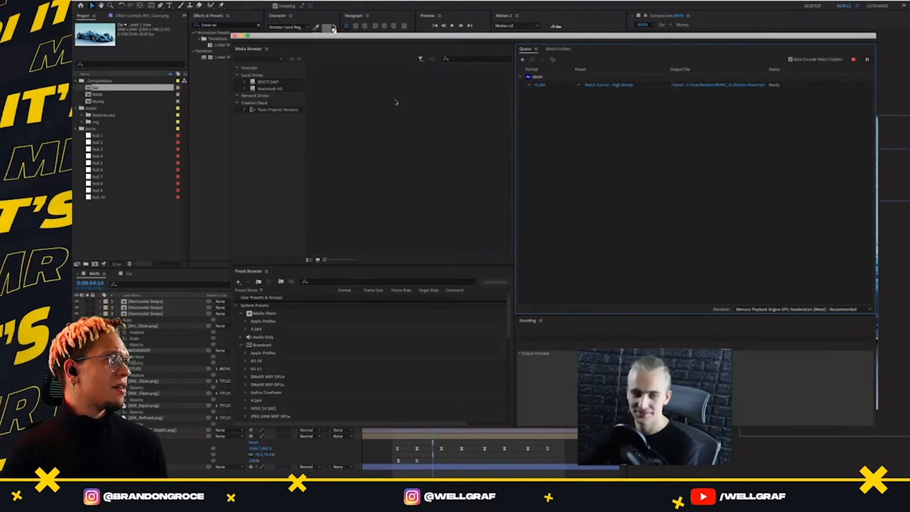
Switch to the Terminal window running After Effects, close it with its processes terminated, and return to the Media Encoder queue
key(super+Tab)
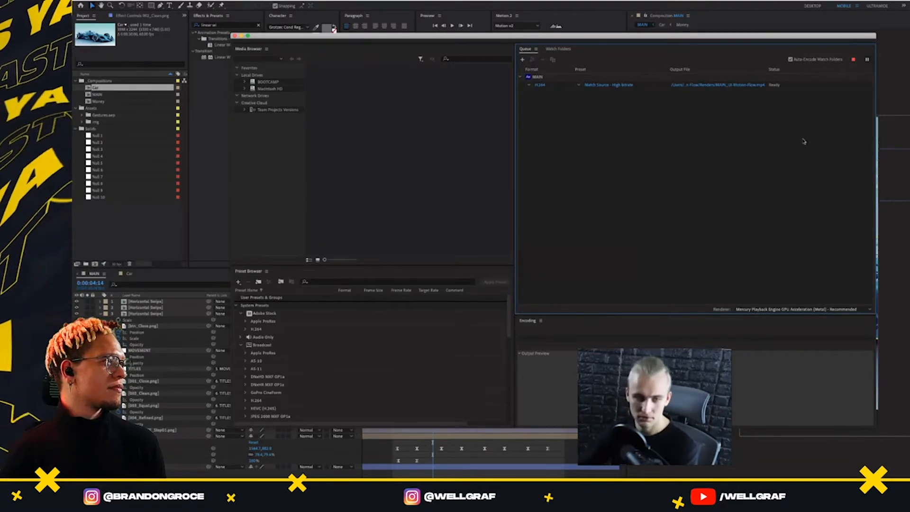
key(super+Tab)
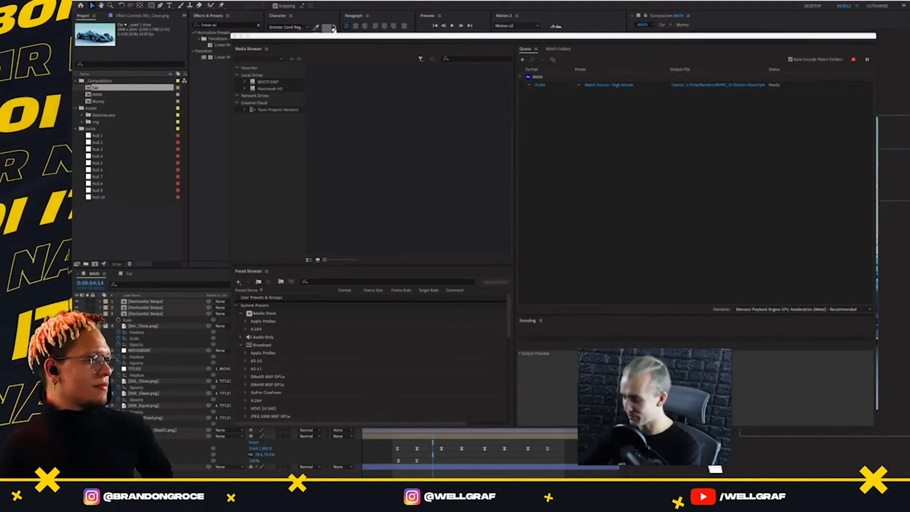
key(super+w)
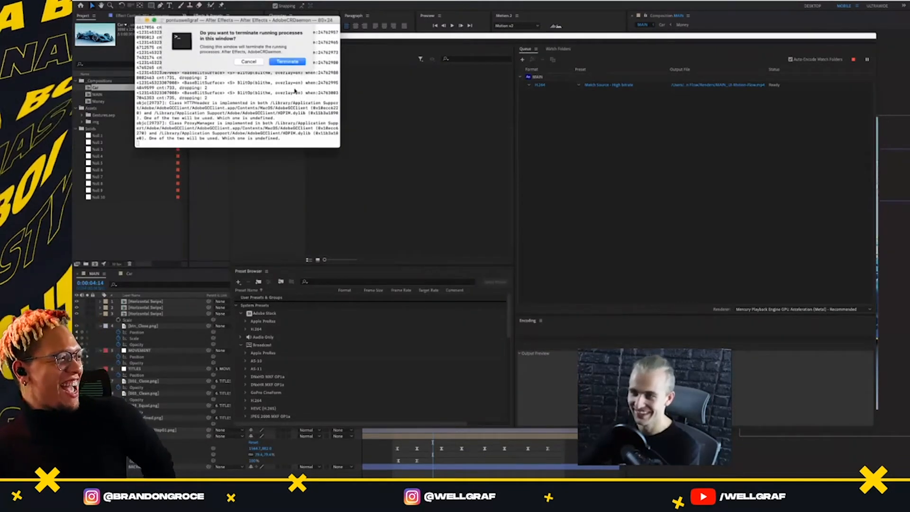
key(Return)
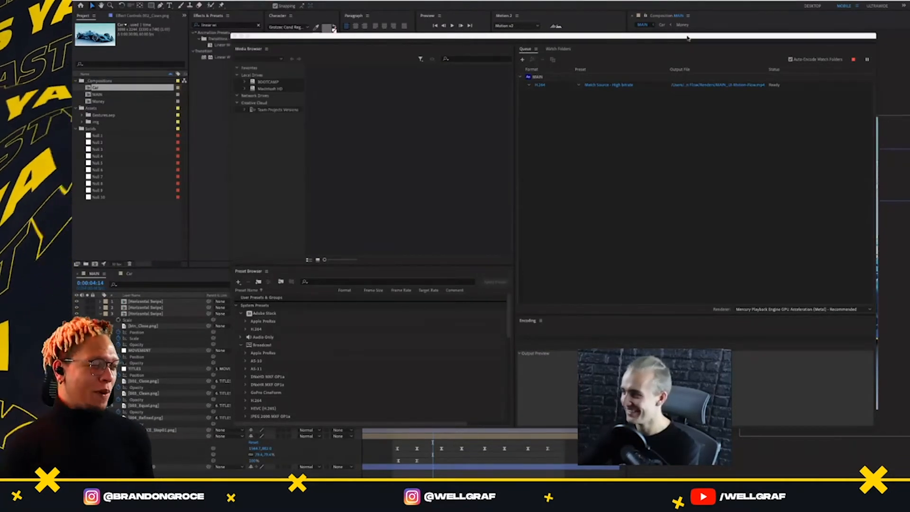
click(688, 65)
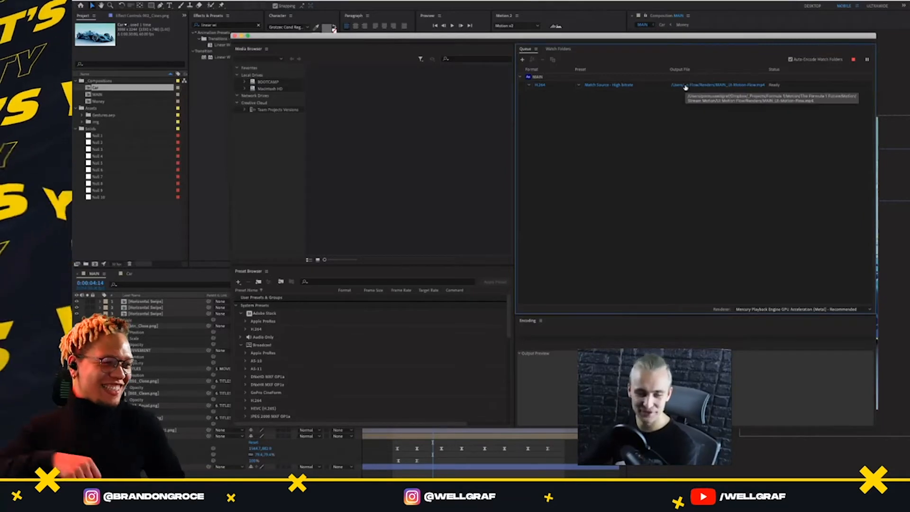
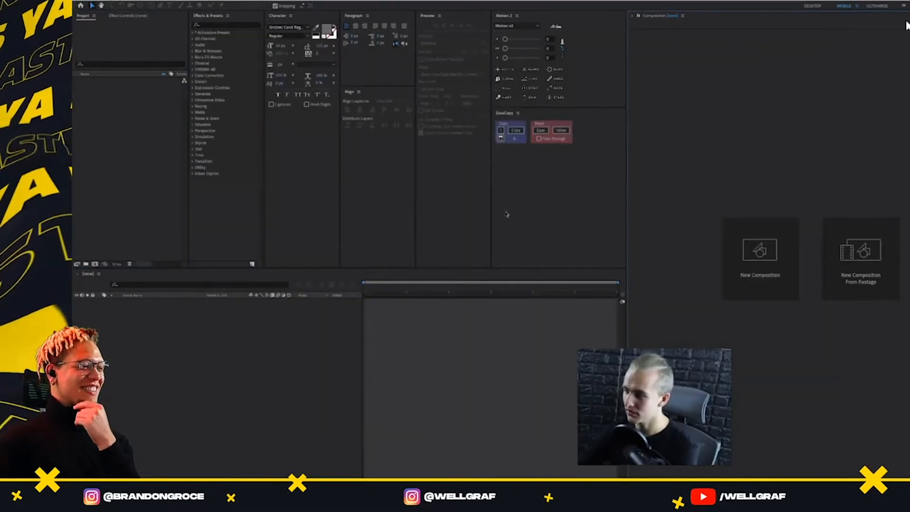
Open the recent project UI Motion Flow.aep and enlarge the timeline area for its MAIN composition
drag(503, 267, 498, 189)
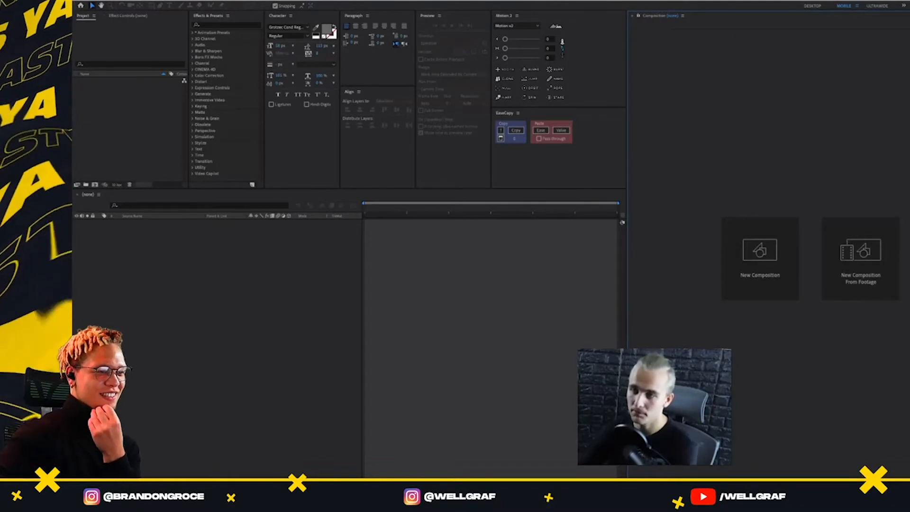
click(135, 0)
mouse_move(190, 20)
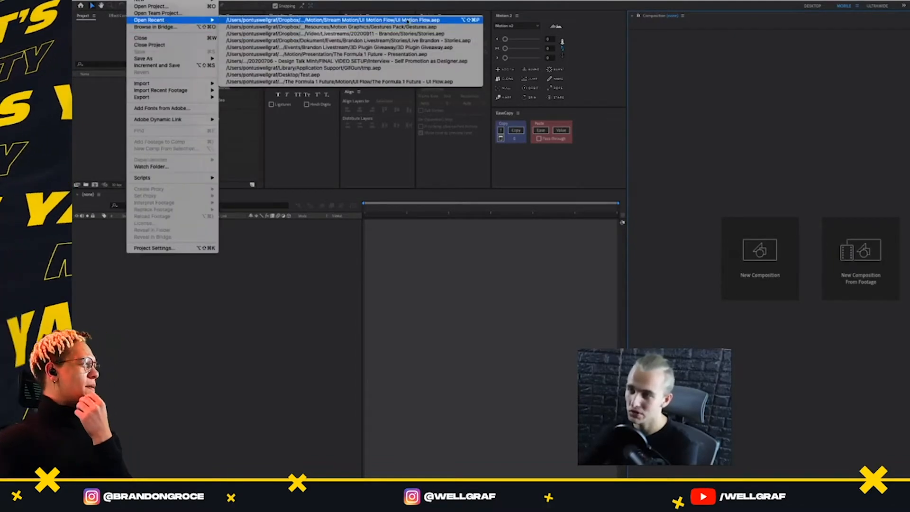
click(407, 20)
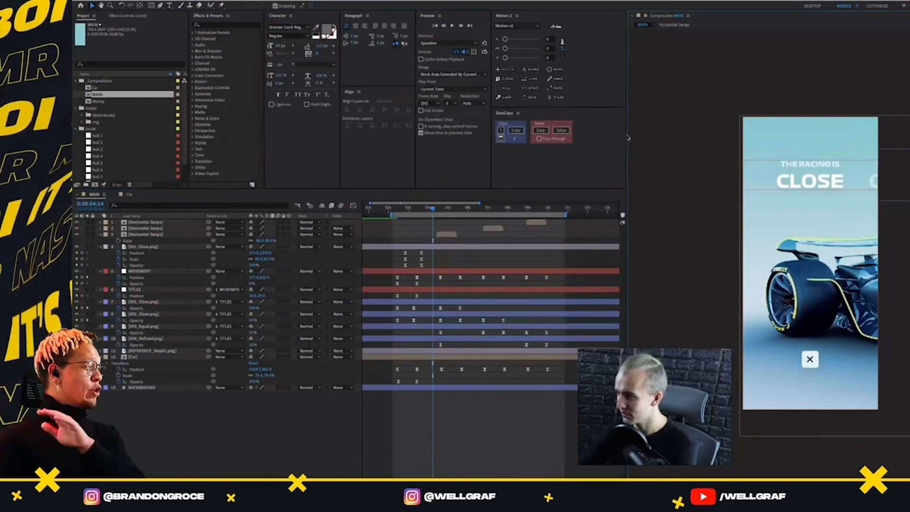
drag(625, 135, 716, 146)
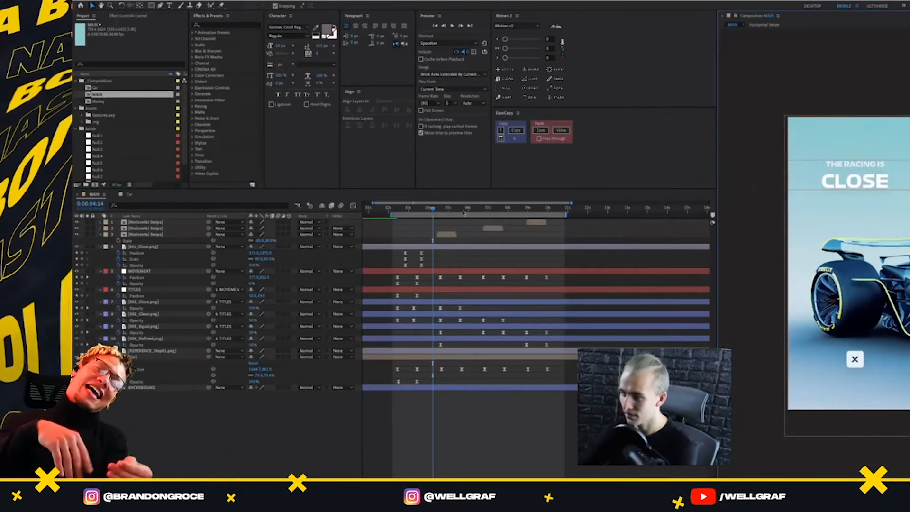
click(396, 208)
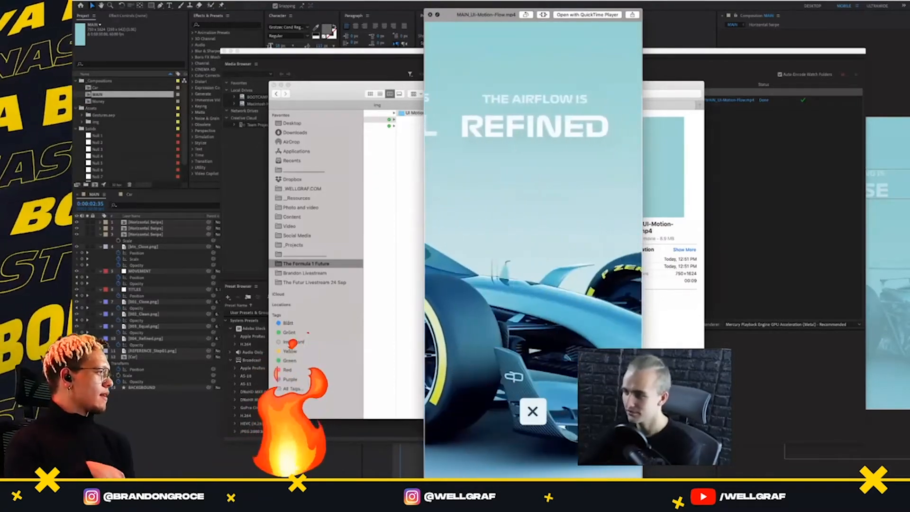
Open the MAIN_UI-Motion-Flow.mp4 render and the Formula 1 Future UI Flow render from the Render folder in side-by-side players
key(space)
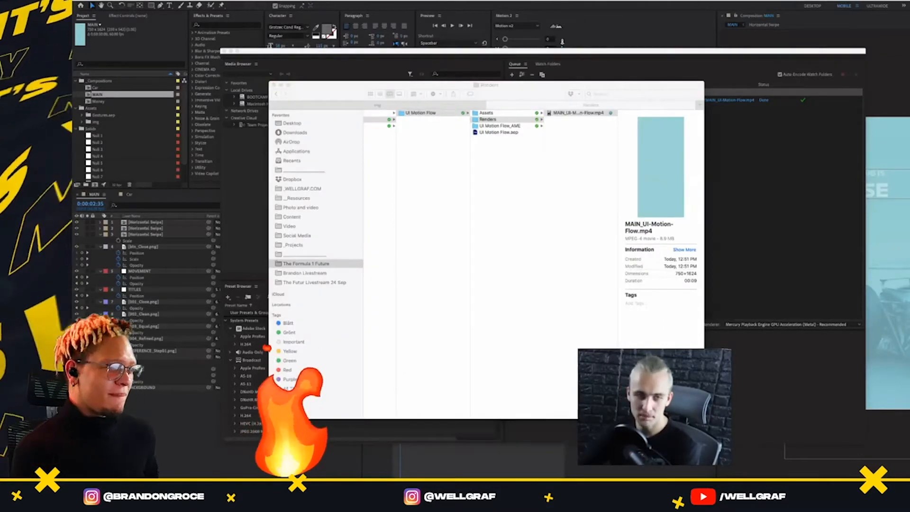
key(space)
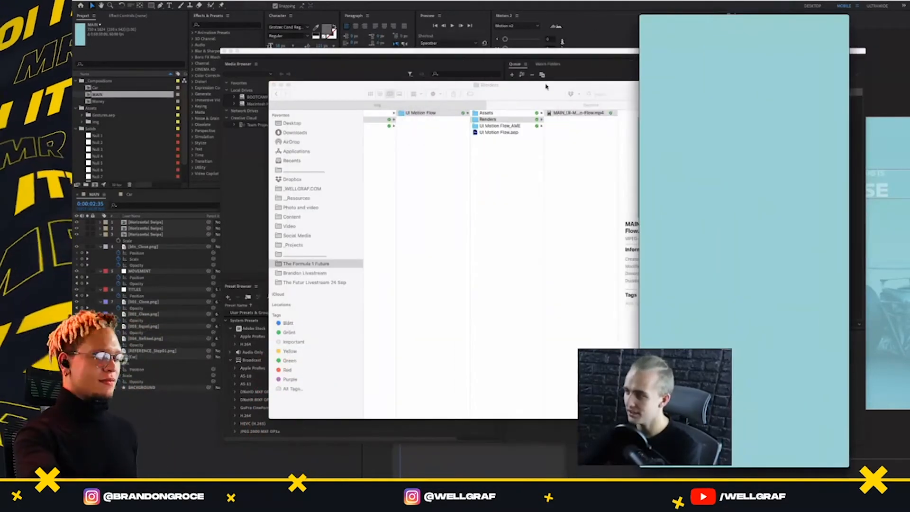
click(547, 87)
scroll(480, 134, left, 5)
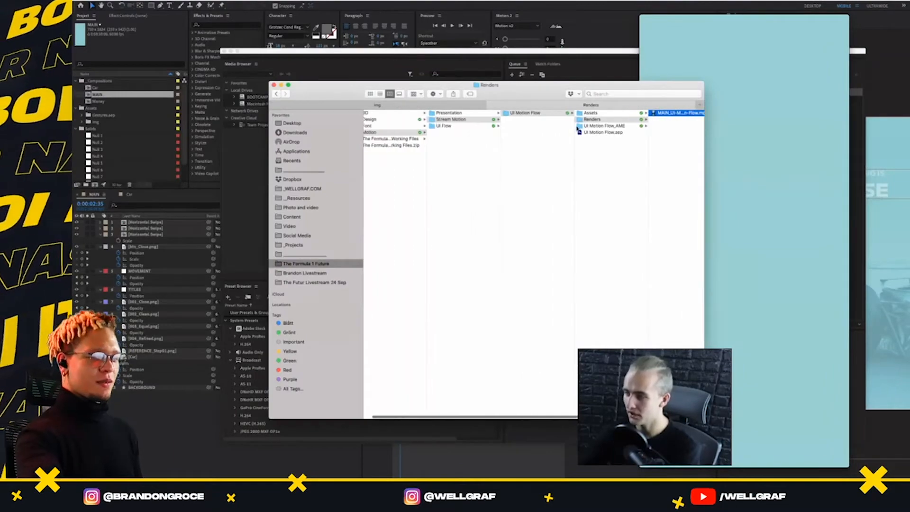
click(444, 125)
click(517, 126)
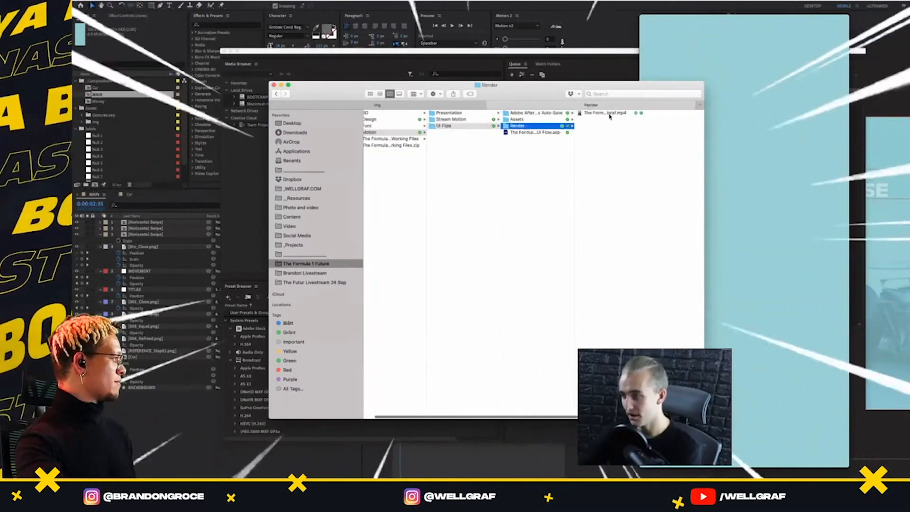
click(609, 113)
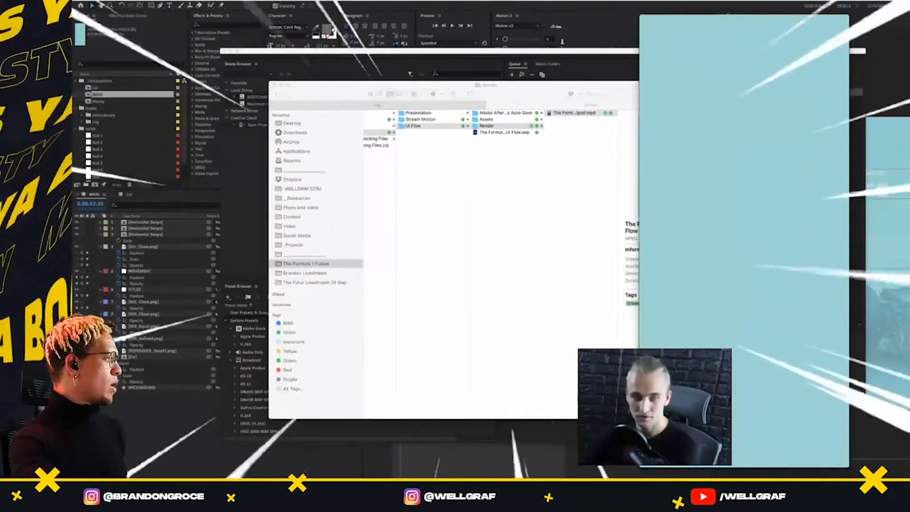
key(space)
drag(626, 38, 613, 22)
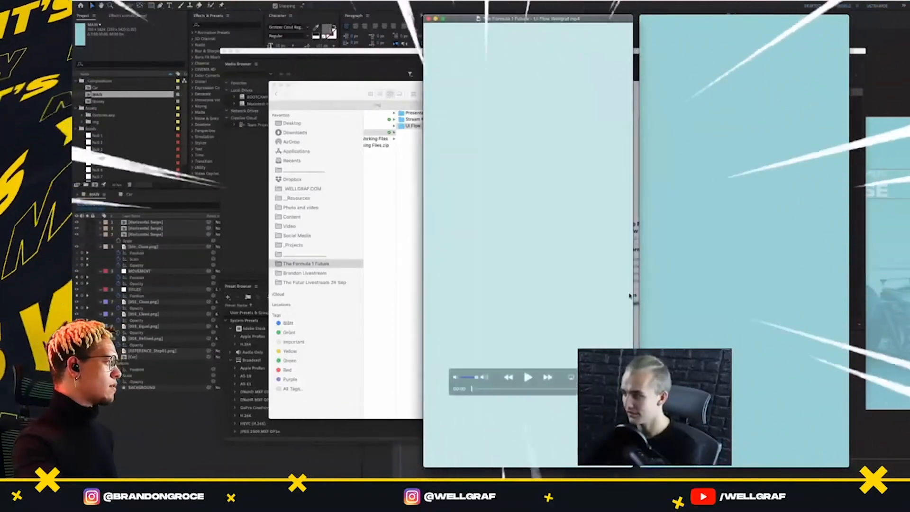
Play both rendered UI flow videos from the start at the same time to compare them
key(space)
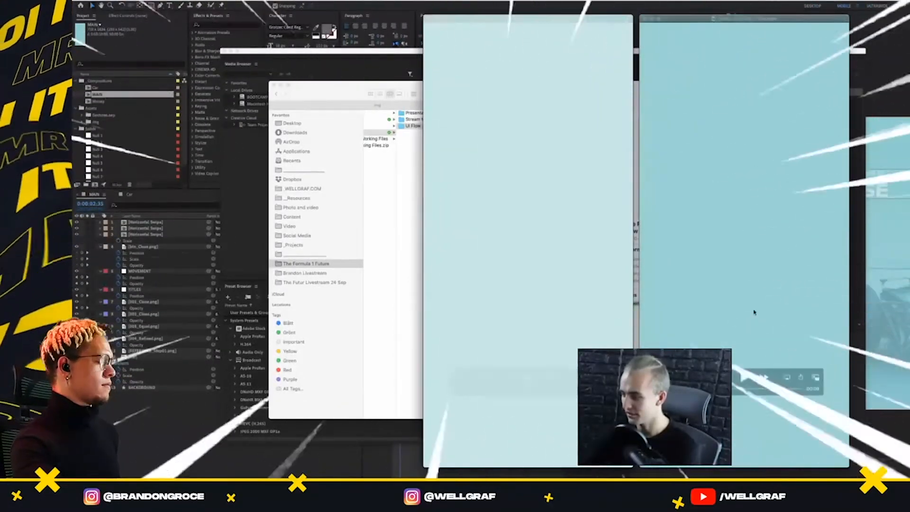
click(794, 349)
key(space)
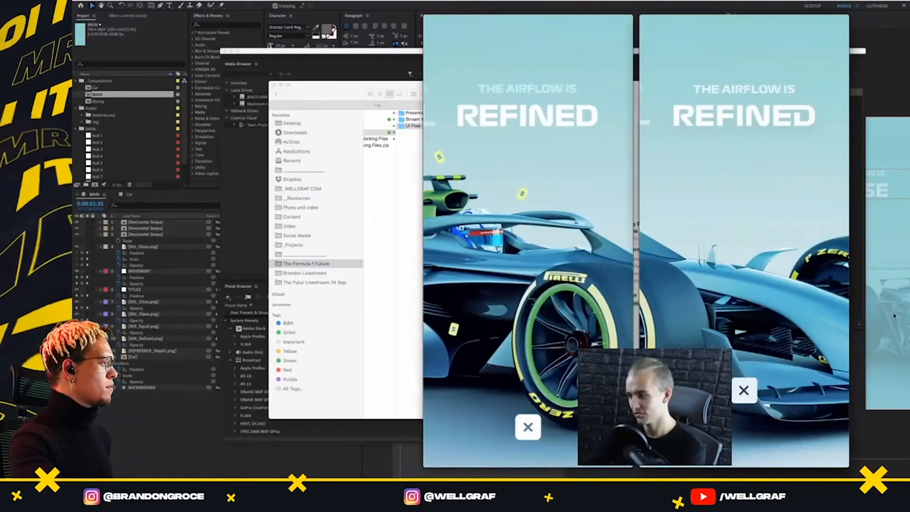
drag(583, 389, 466, 396)
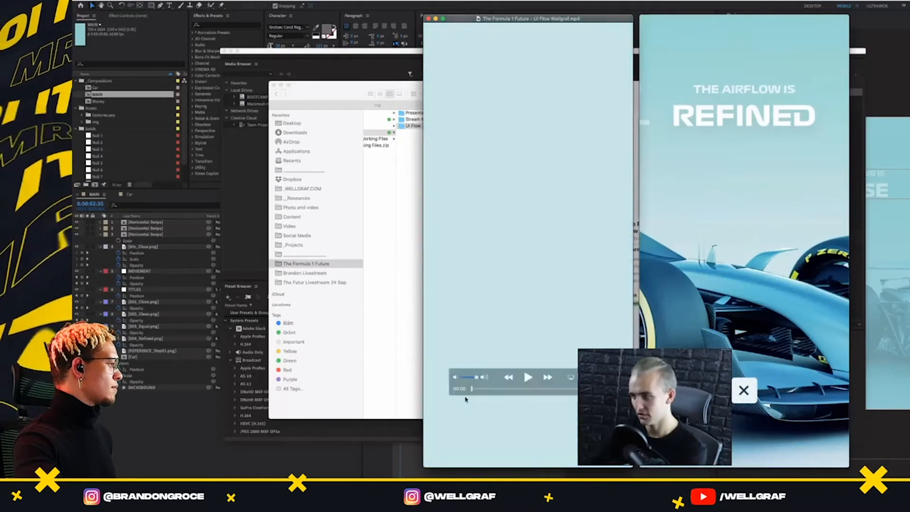
key(space)
click(745, 378)
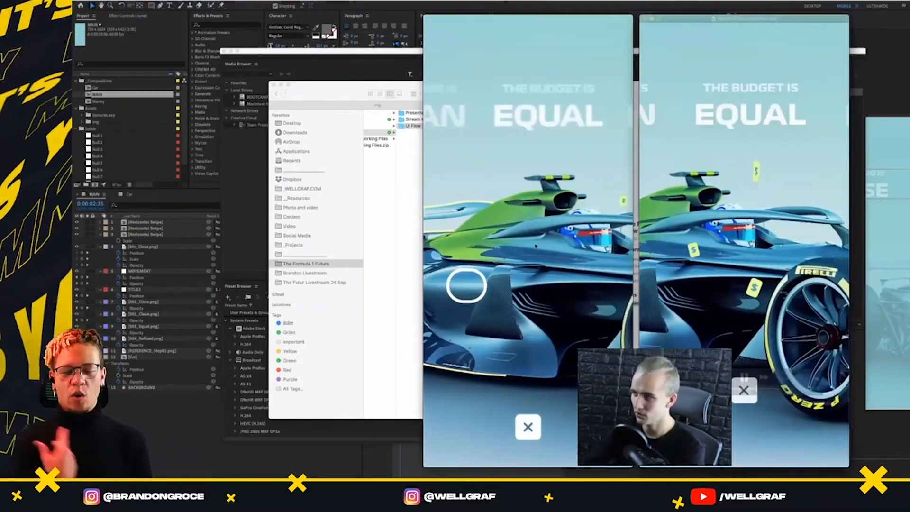
Close both video players, move the file browser window aside and switch back to After Effects
key(super+w)
key(super+w)
drag(298, 86, 74, 88)
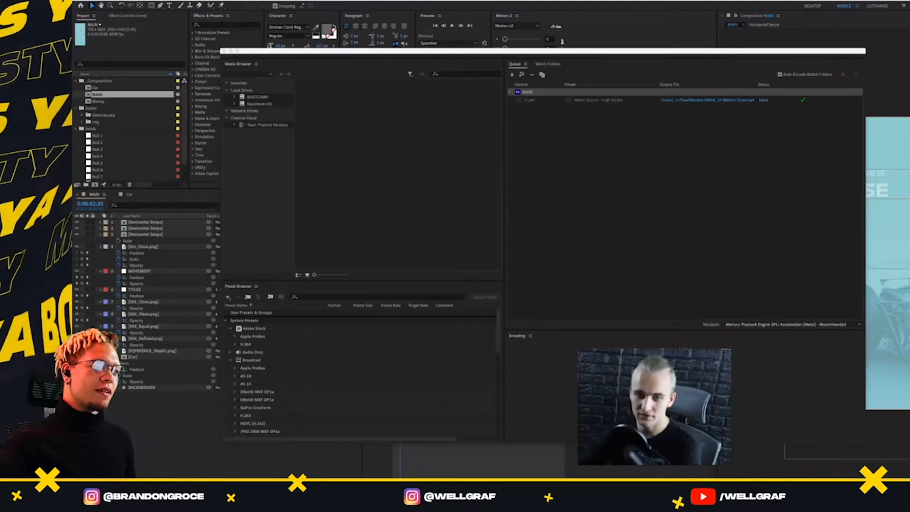
key(super+Tab)
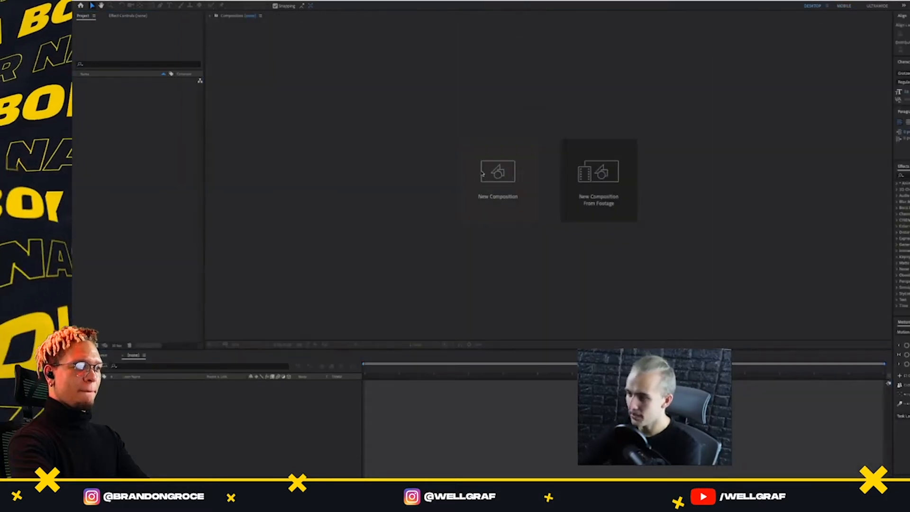
Create a 1920 x 1440 composition named "MAIN - Presentation" with the resolution set to Full
click(482, 174)
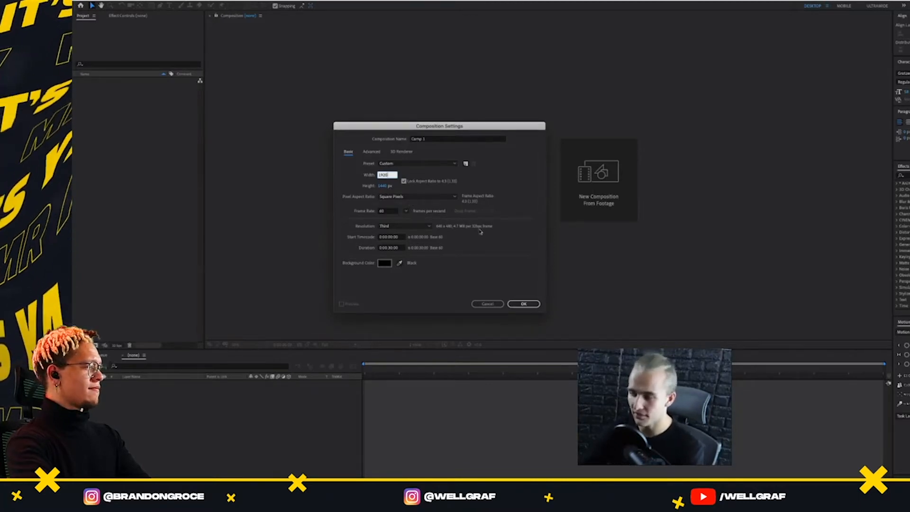
click(408, 227)
click(403, 234)
click(426, 138)
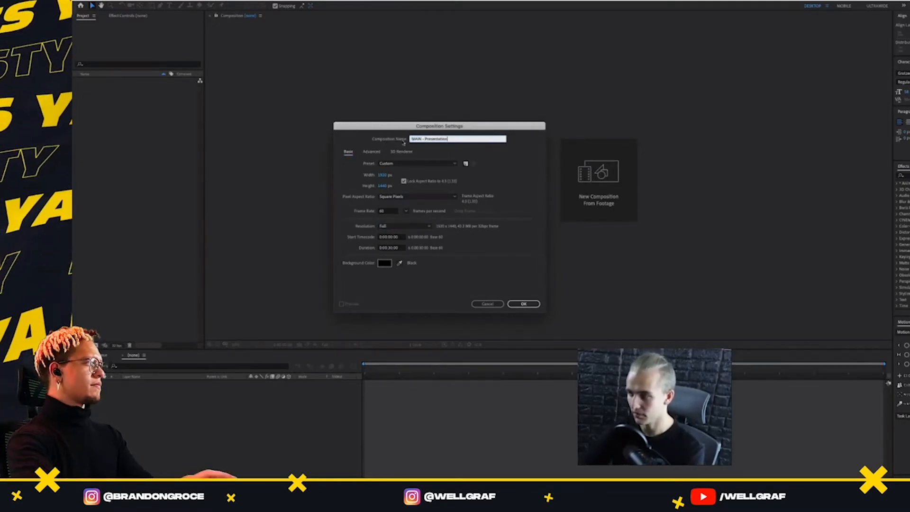
click(403, 143)
click(525, 304)
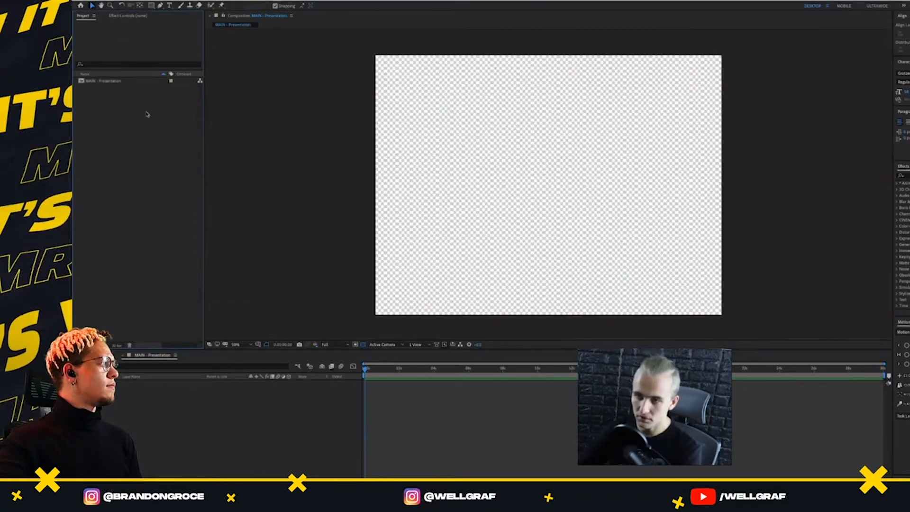
Create a project folder named Assets with a subfolder named img inside it
right_click(148, 115)
key(ctrl+alt+shift+n)
text(As)
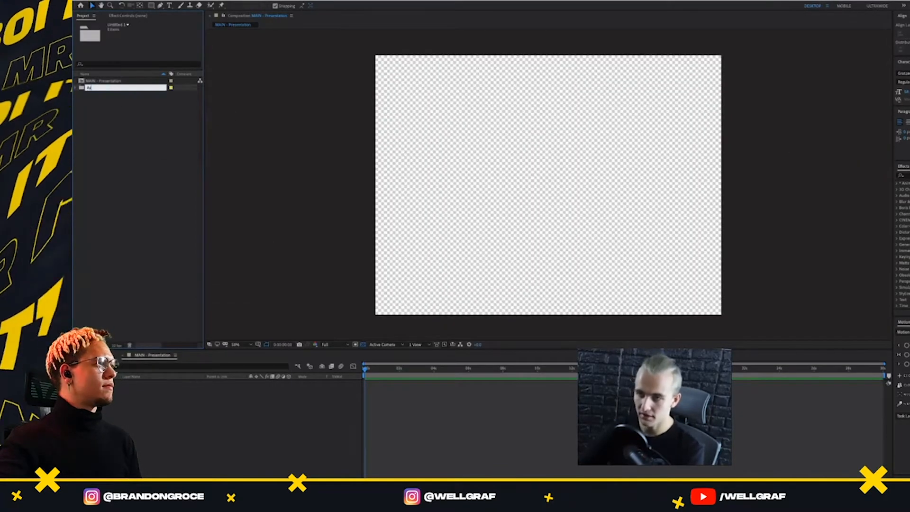
text(sets)
key(Return)
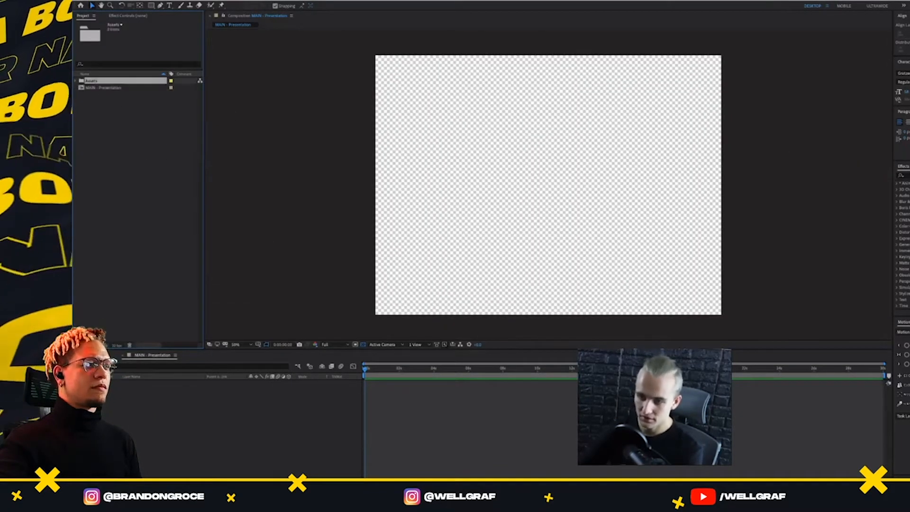
key(ctrl+alt+shift+n)
text(img)
click(111, 136)
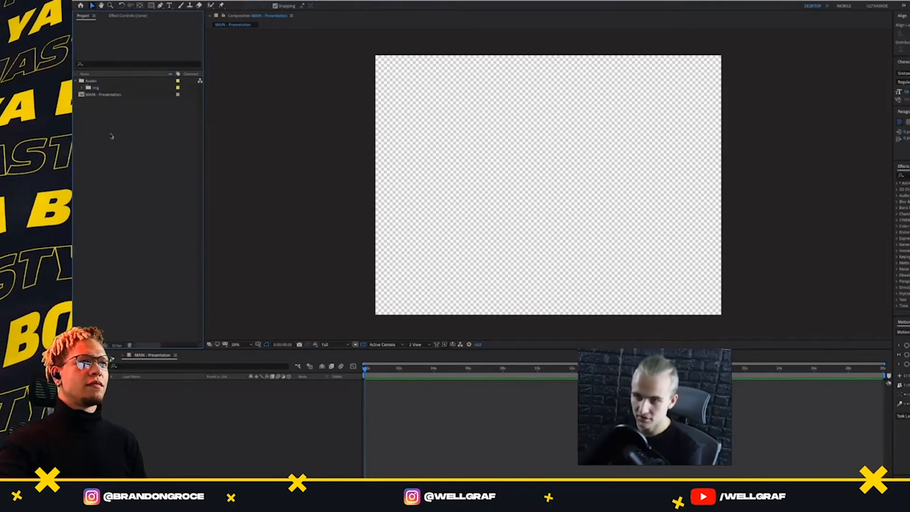
Create a project folder named _Compositions and move the MAIN - Presentation composition into it
right_click(114, 114)
click(128, 123)
text(_Co)
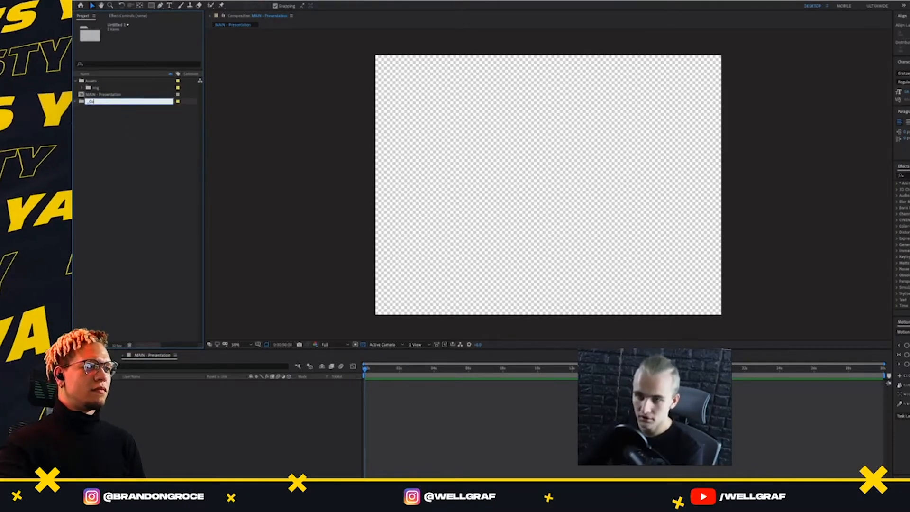
text(mpositions)
click(145, 122)
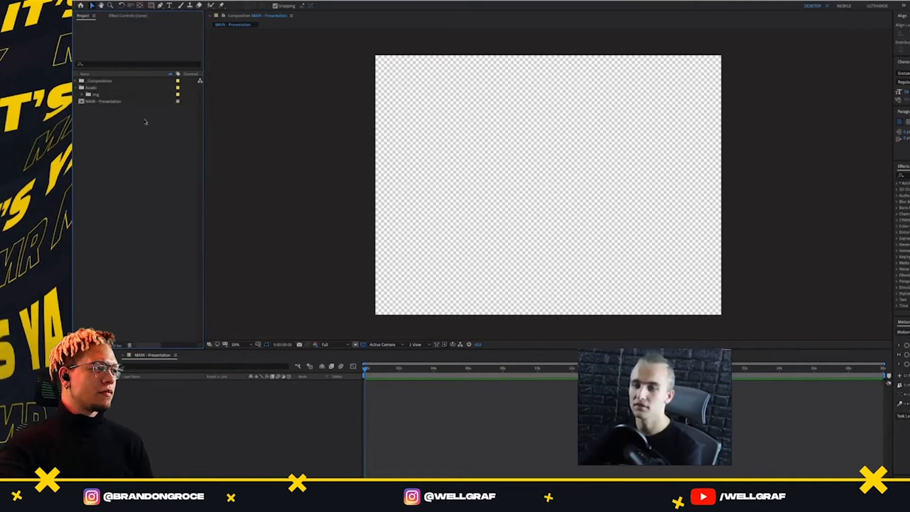
drag(102, 102, 103, 81)
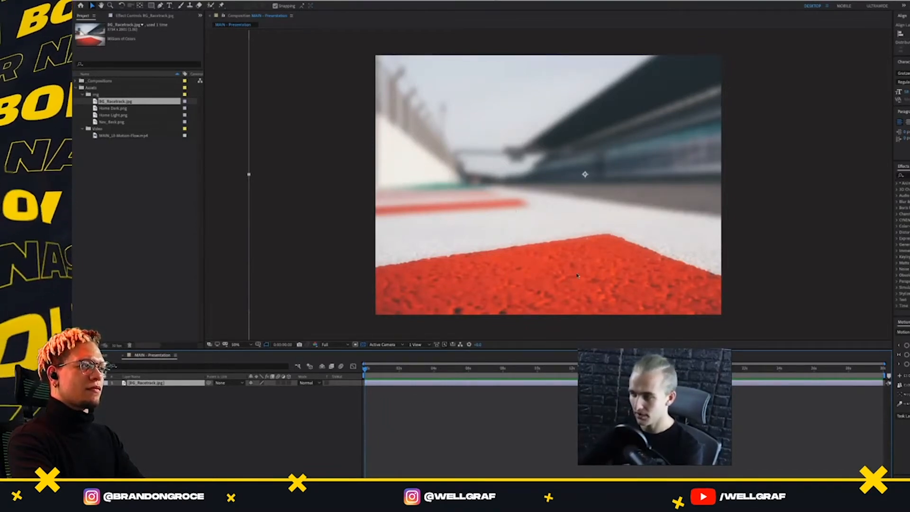
Reposition the BG_Racetrack.jpg background so it is roughly centred in the composition
drag(577, 275, 543, 277)
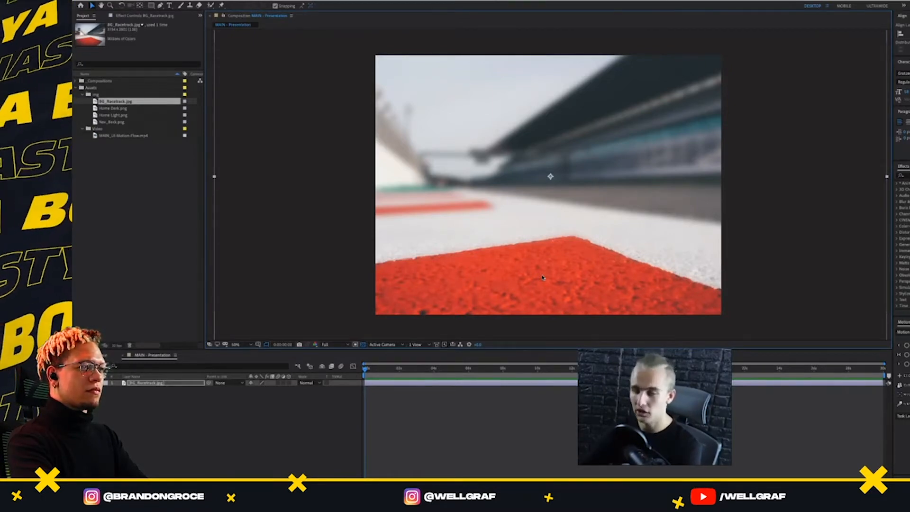
Delete Home Dark.png and Home Light.png from the project's img folder, and undo the deletion
click(116, 109)
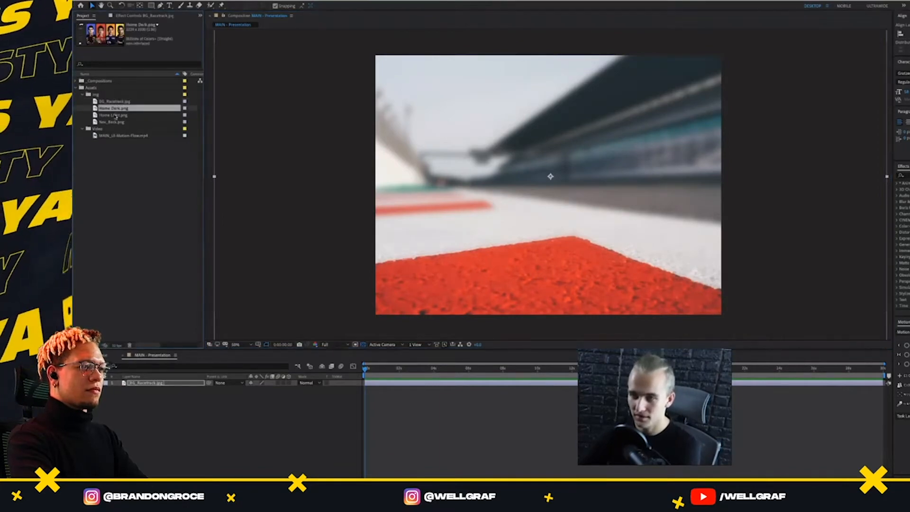
click(115, 116)
click(120, 122)
shift+click(122, 108)
key(Delete)
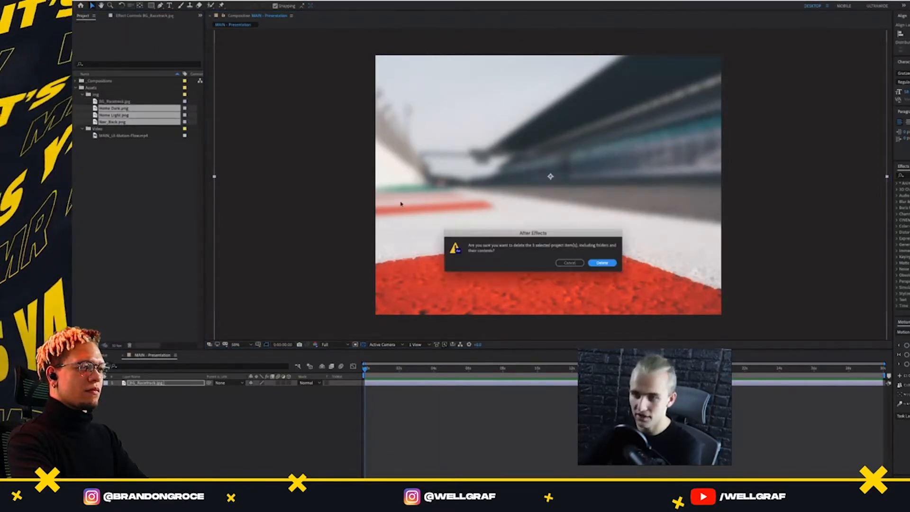
click(567, 262)
ctrl+click(118, 123)
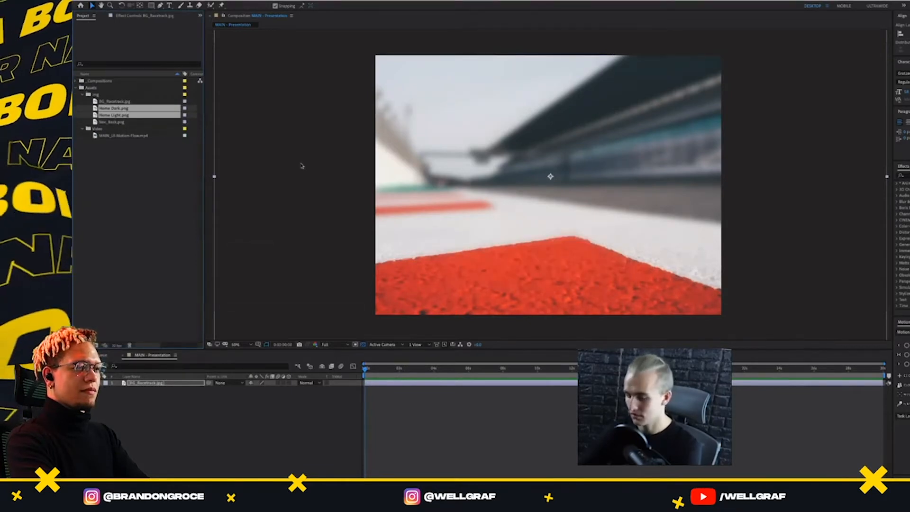
key(Delete)
click(593, 261)
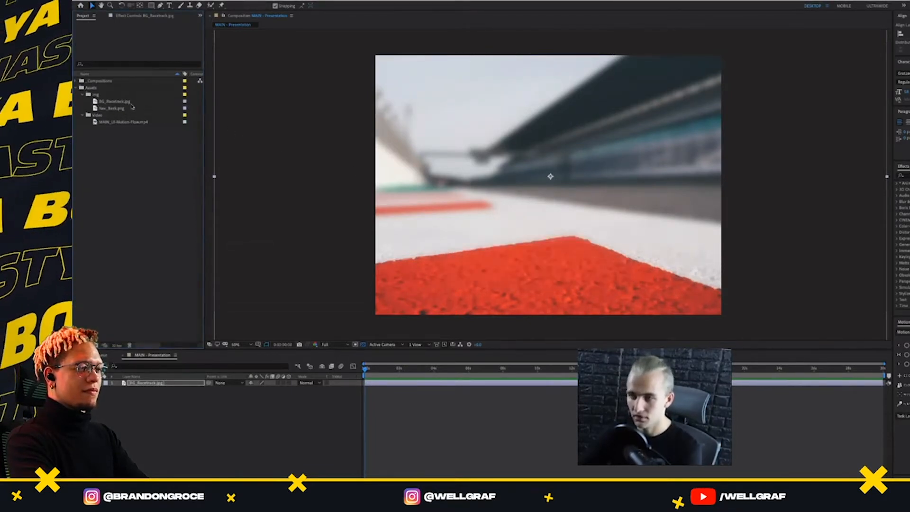
key(ctrl+z)
Try Home Dark.png and Home Light.png in turn in the composition, removing each layer again
drag(116, 108, 550, 177)
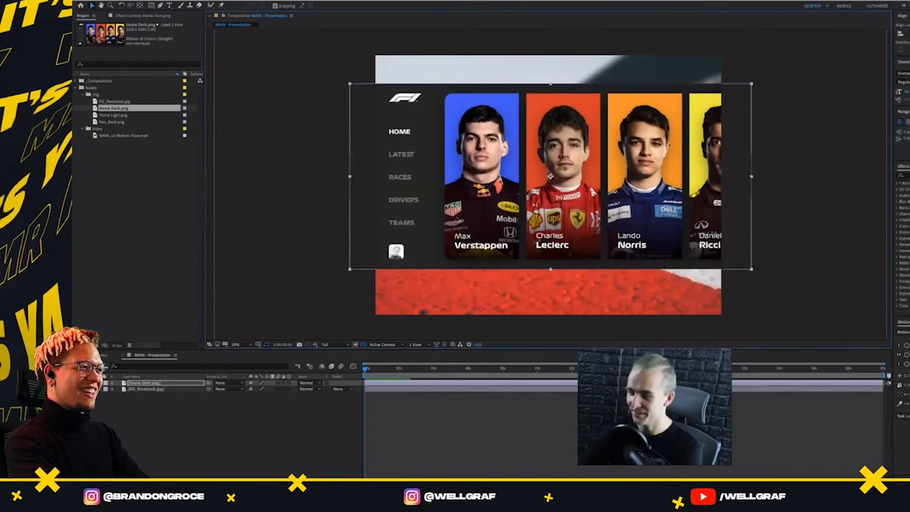
key(Delete)
drag(119, 115, 574, 167)
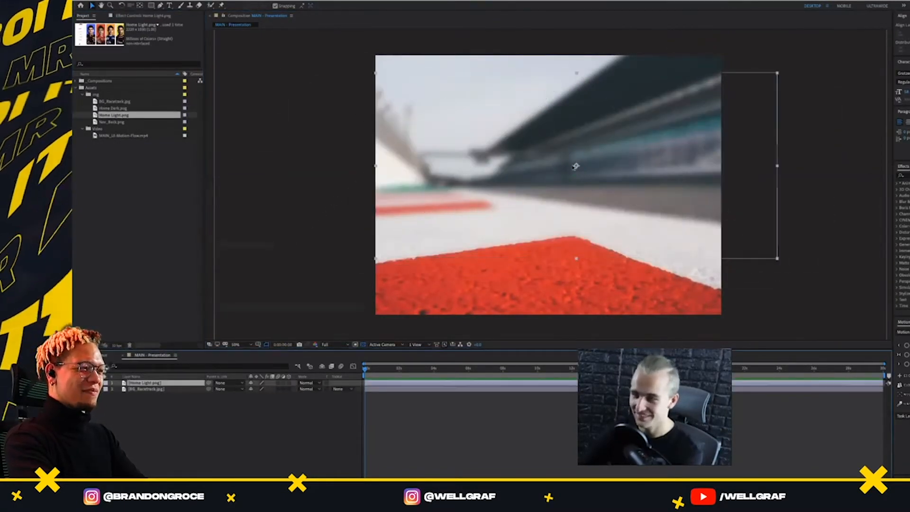
key(Delete)
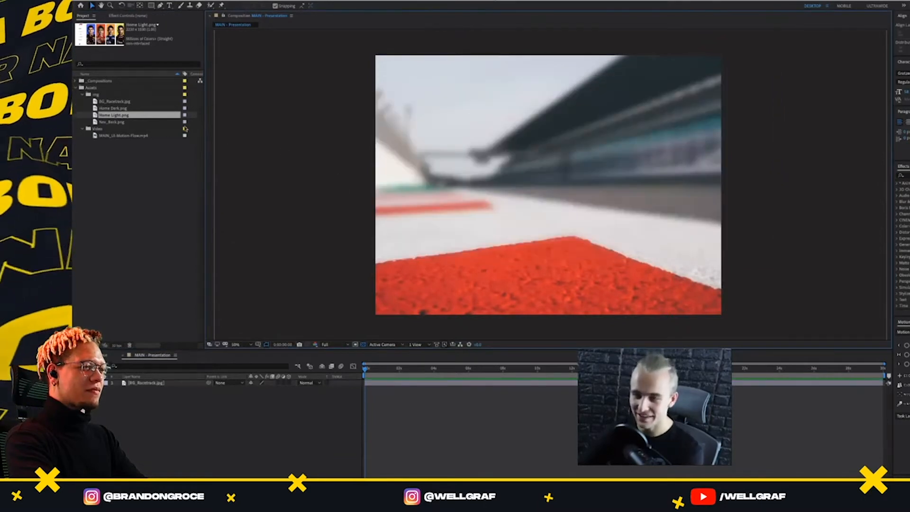
Delete Home Dark.png, Home Light.png and Nav_Back.png from the project's img folder
click(158, 123)
shift+click(145, 116)
shift+click(142, 109)
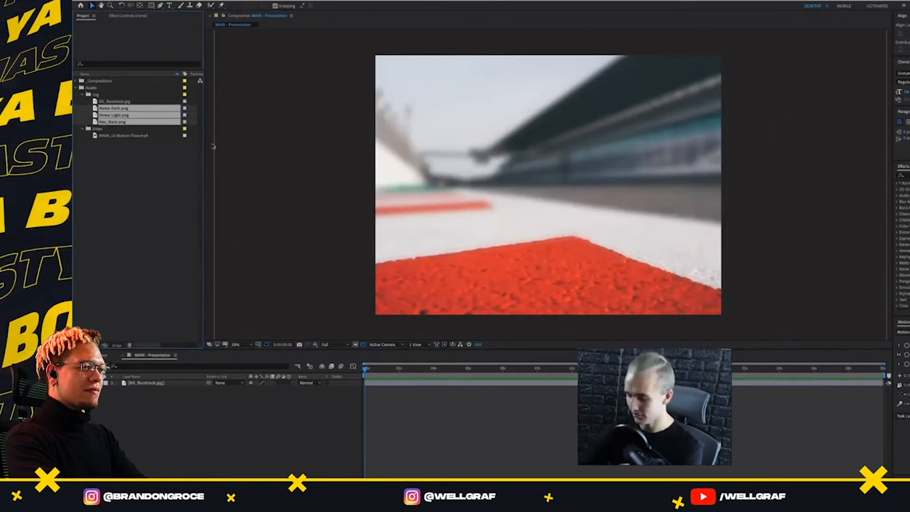
key(Delete)
click(602, 264)
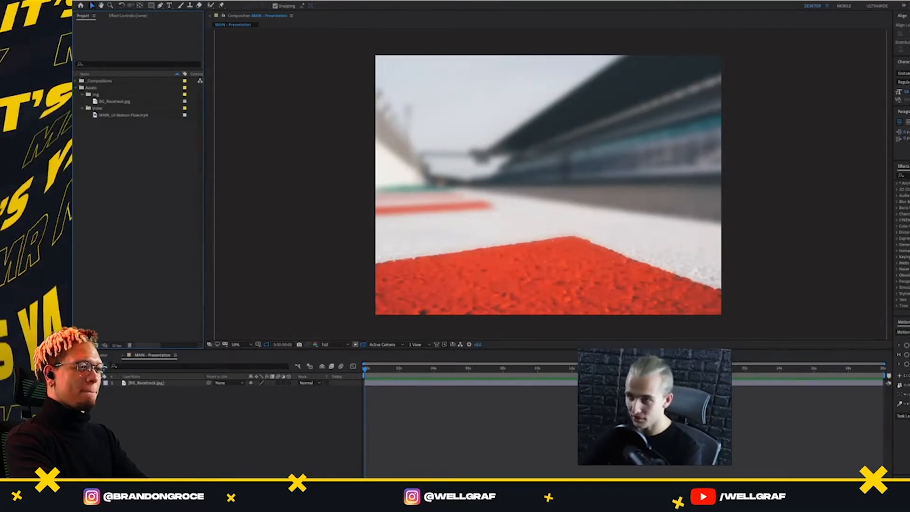
Start a new solid layer above the racetrack background and choose a deep blue as its colour
click(201, 1)
click(347, 166)
click(347, 167)
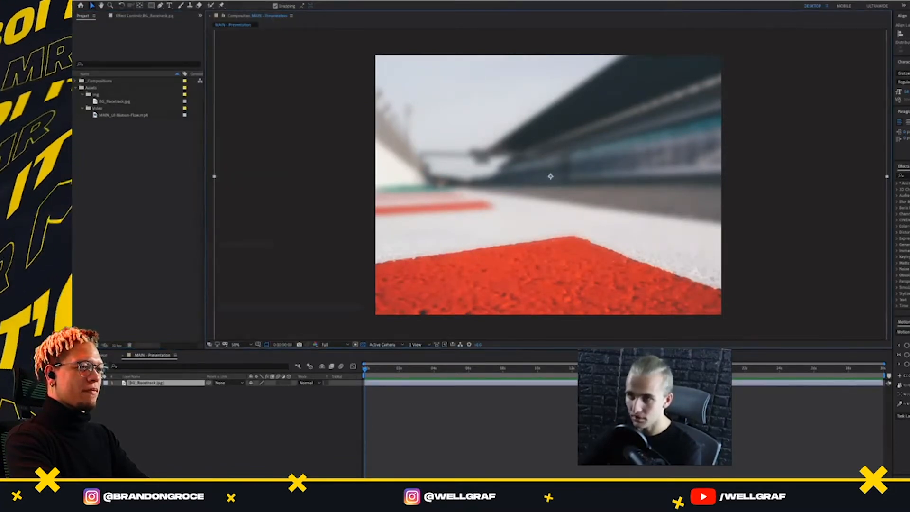
click(202, 1)
mouse_move(205, 1)
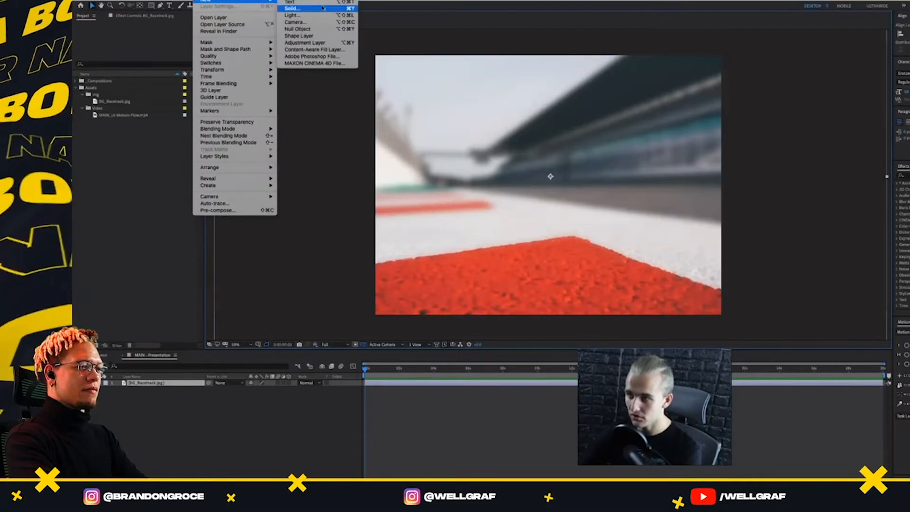
click(295, 9)
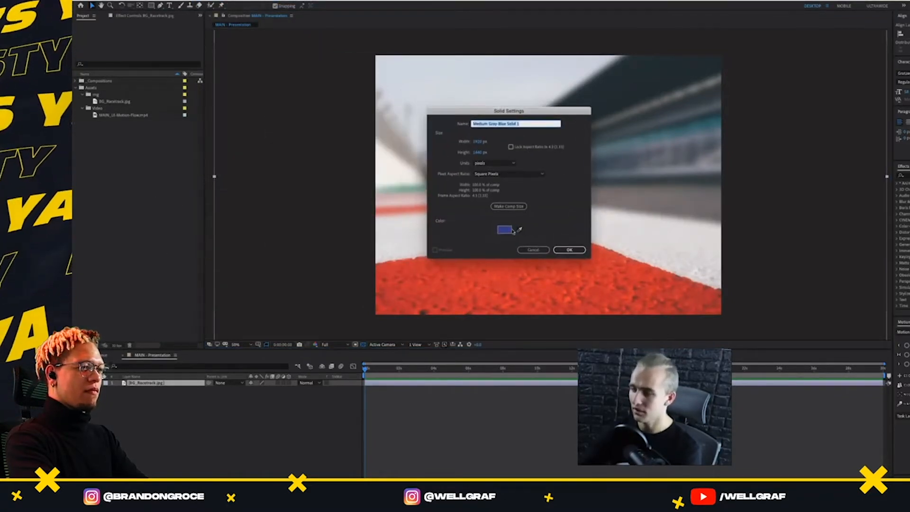
click(510, 230)
drag(311, 118, 231, 203)
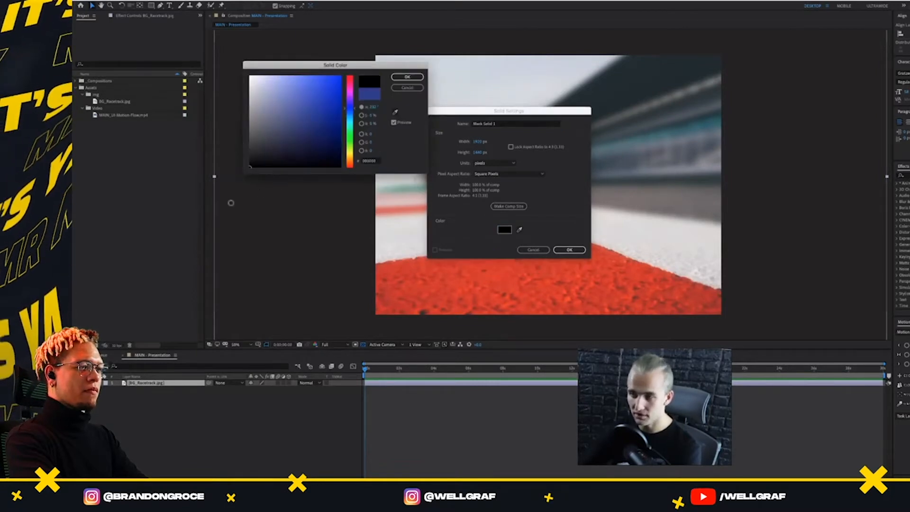
click(306, 129)
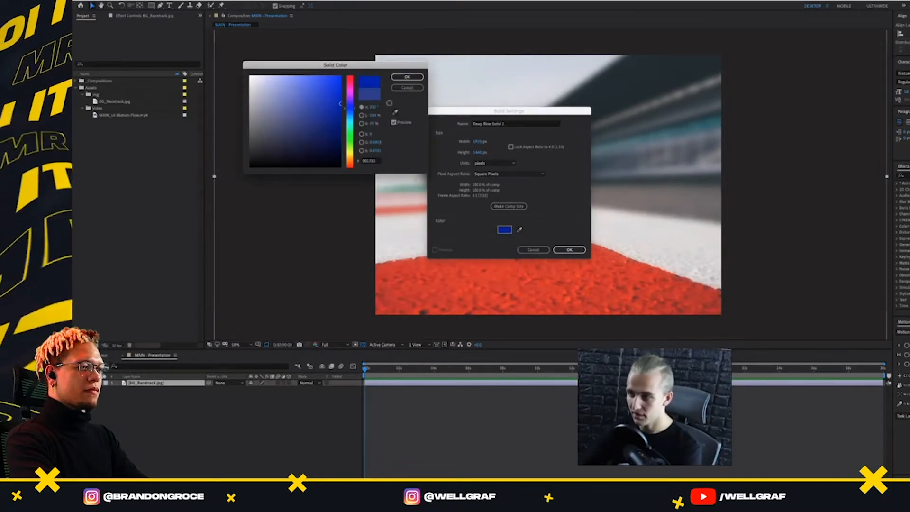
click(408, 77)
Name the new solid 3D Device and add it to the composition
drag(529, 124, 433, 131)
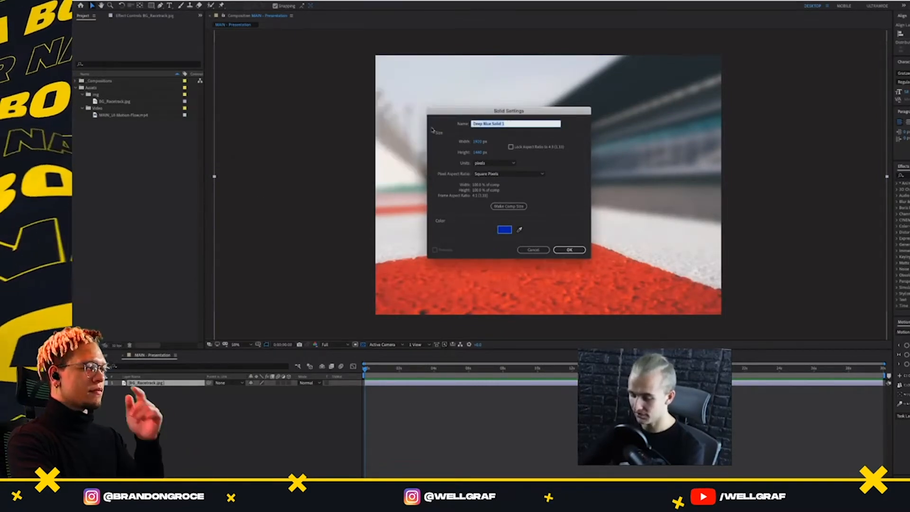
text(3D Device)
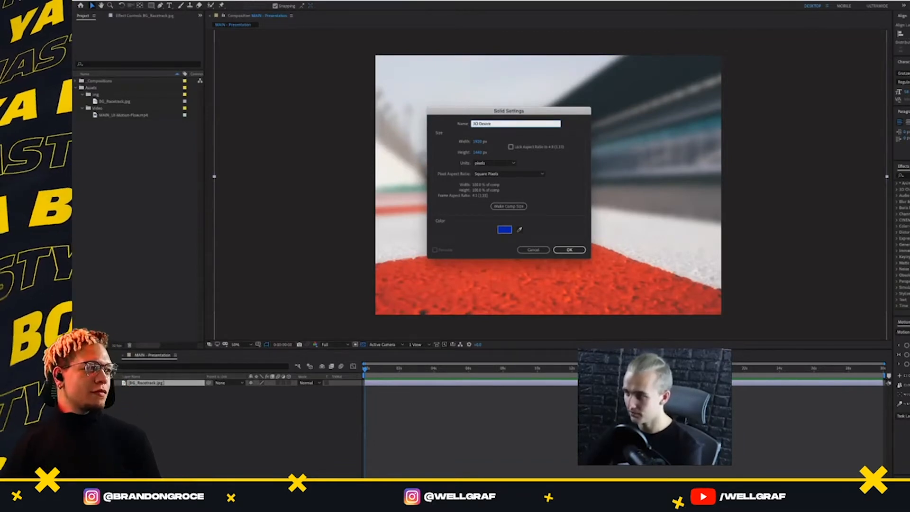
key(Return)
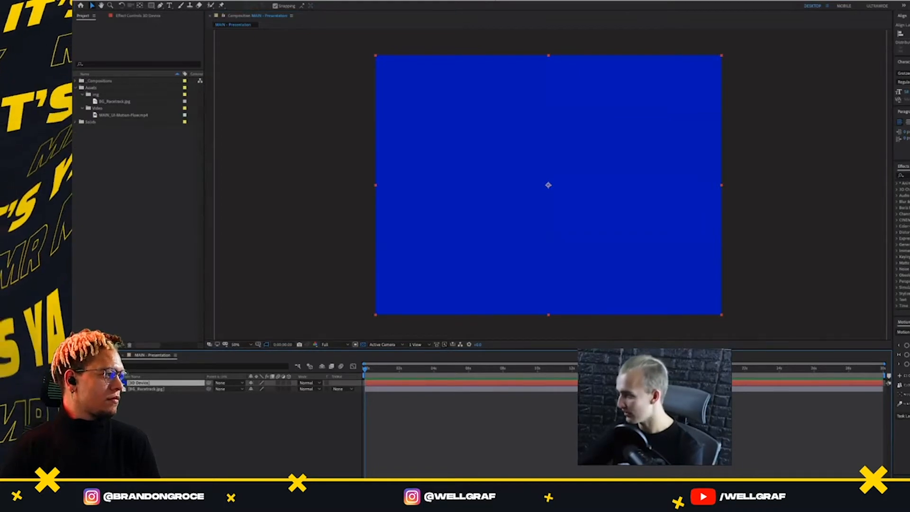
Apply the Element effect to the 3D Device layer and open its Scene Setup
click(907, 175)
text(element)
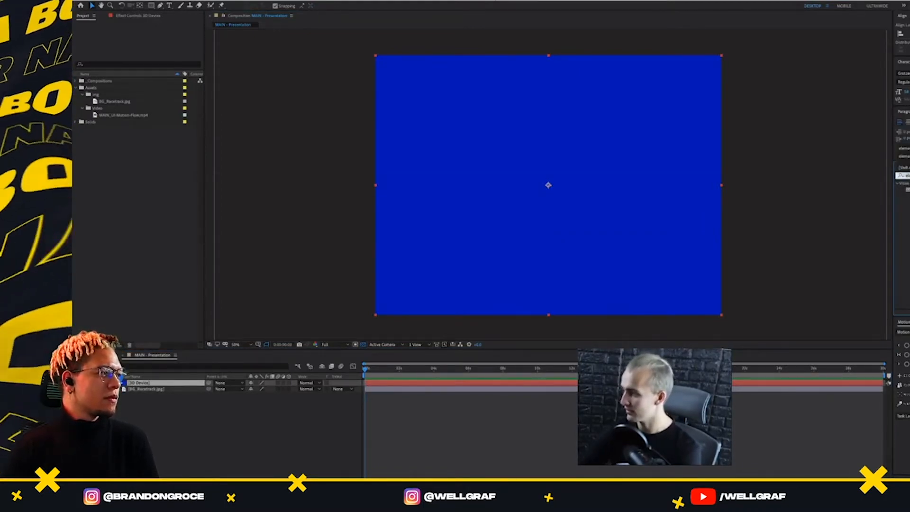
key(Return)
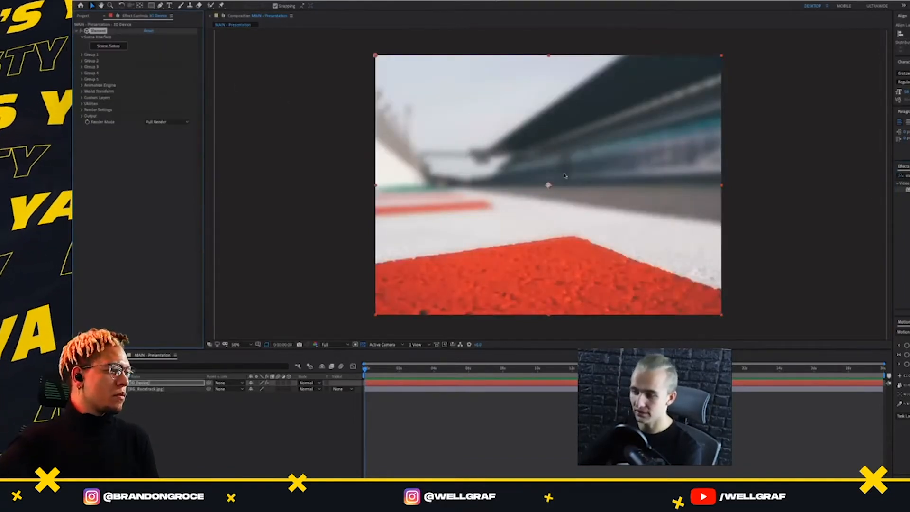
click(146, 383)
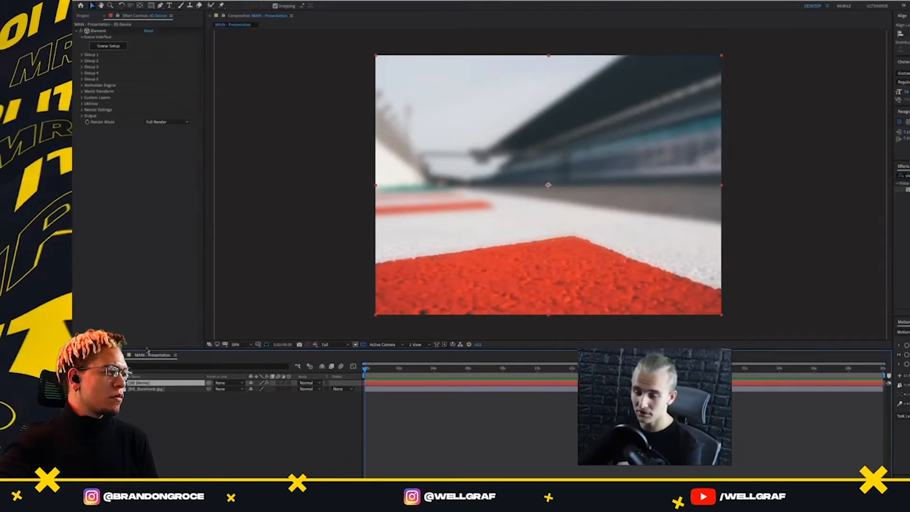
click(107, 48)
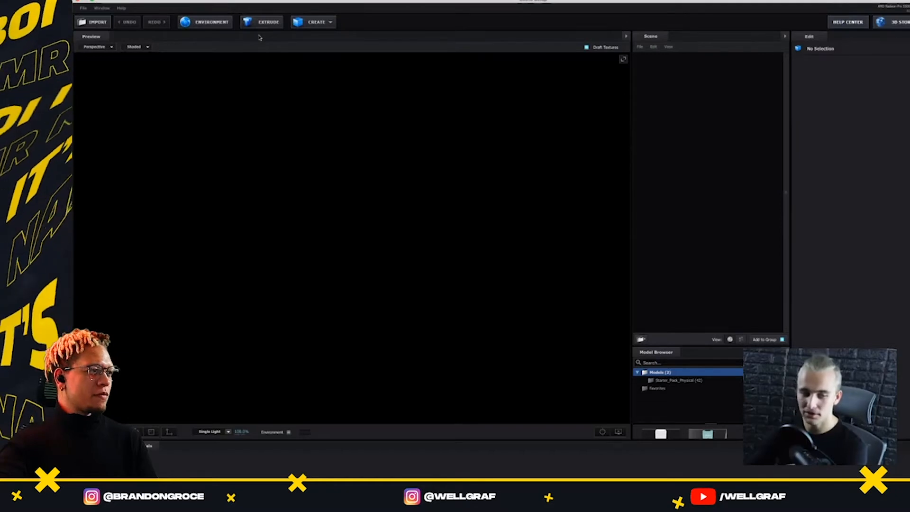
Start importing a 3D object and browse to the Motion folder inside The Formula 1 Future
click(103, 22)
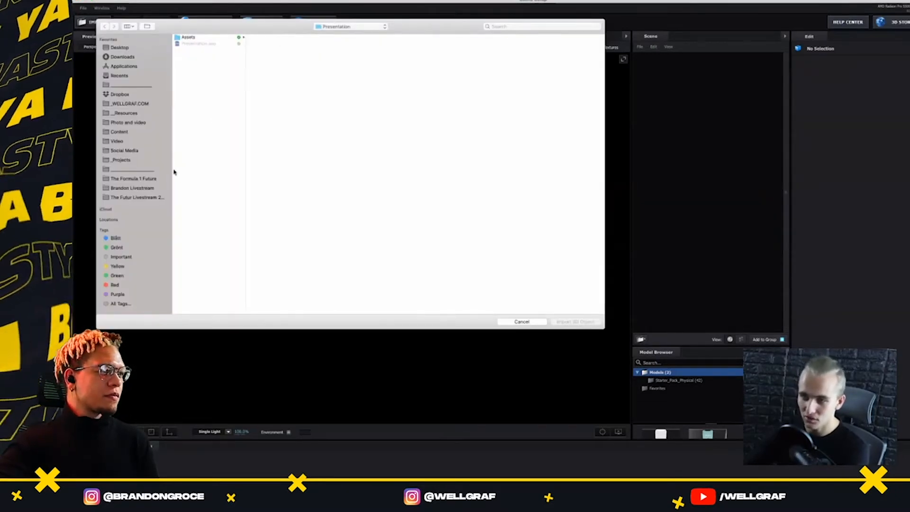
click(137, 179)
click(199, 57)
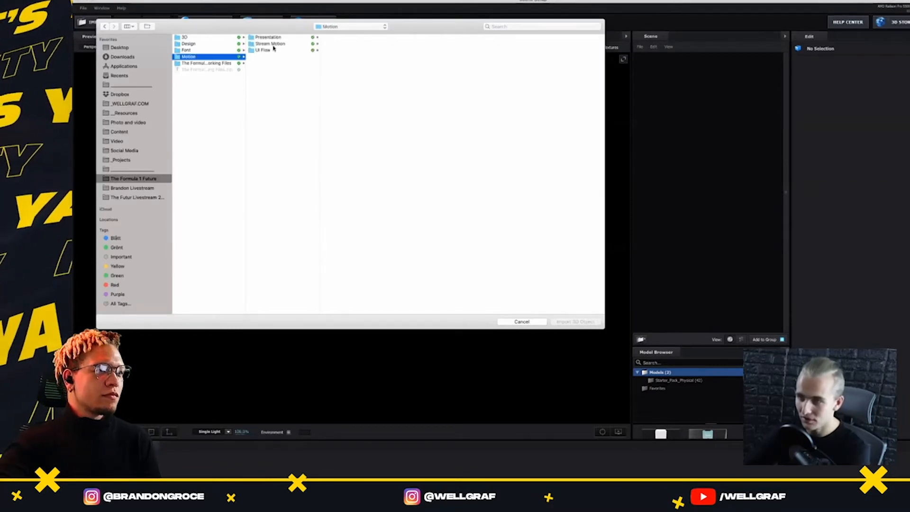
click(269, 43)
click(268, 37)
click(339, 44)
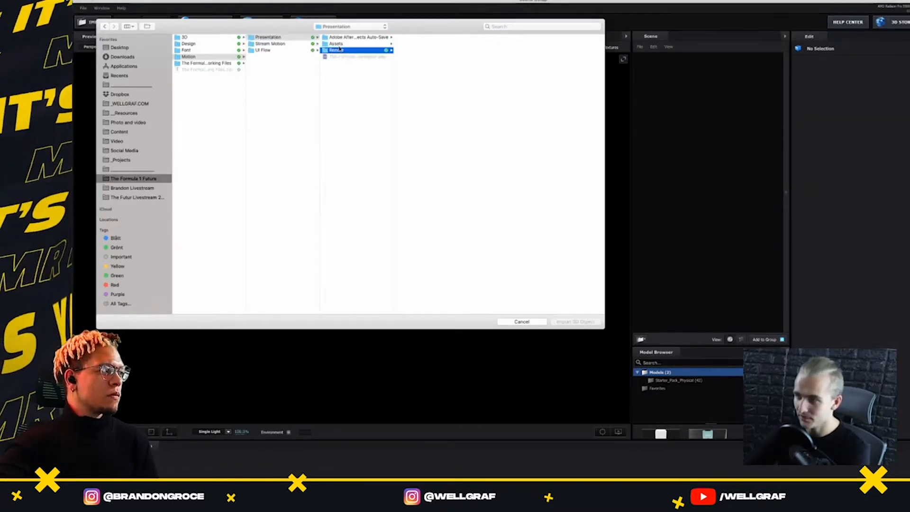
click(406, 38)
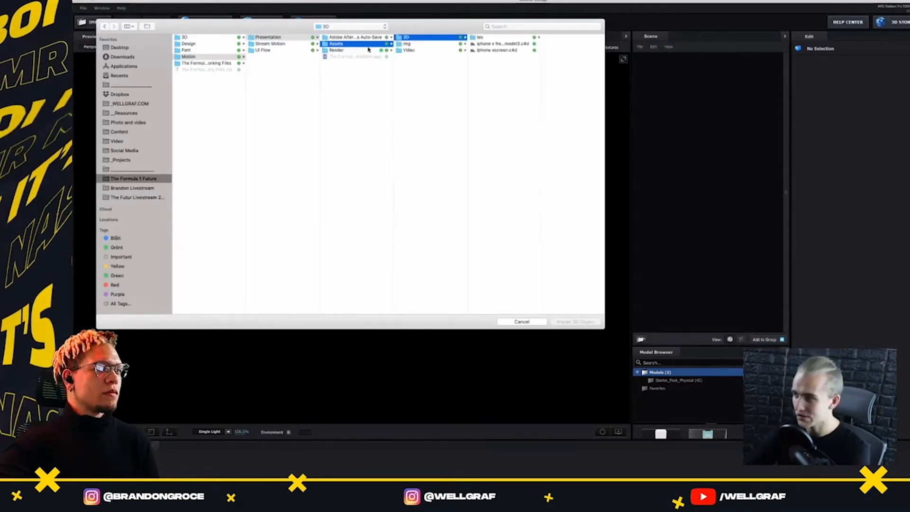
Import the phone model from the Stream Motion folder's Presentation > Assets > 3D subfolder
click(277, 43)
click(348, 38)
click(417, 37)
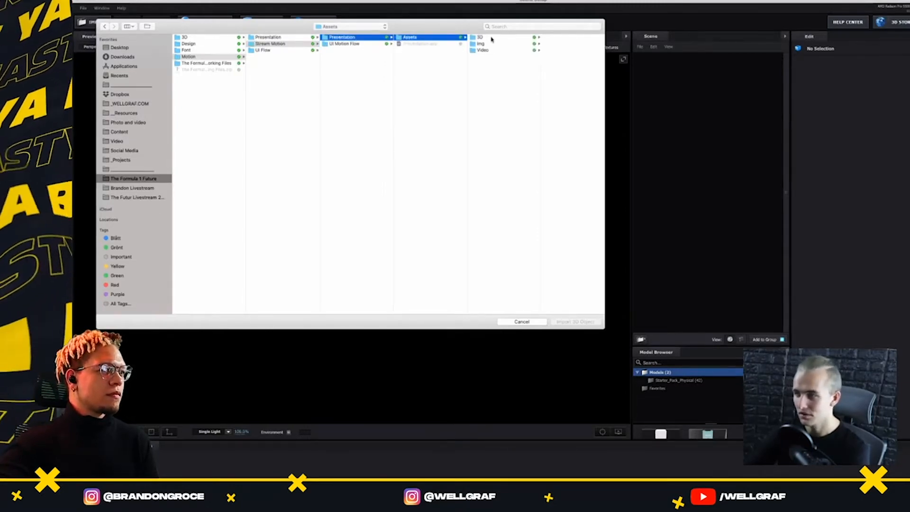
click(491, 39)
click(564, 37)
key(Return)
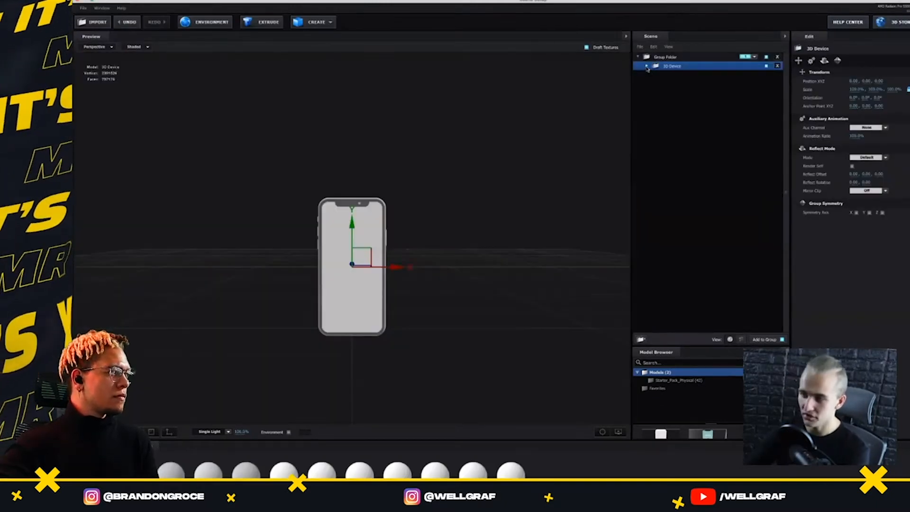
Expand the 3D Device group and list the materials of its Screen, Back Decals and Device parts
click(647, 67)
click(657, 93)
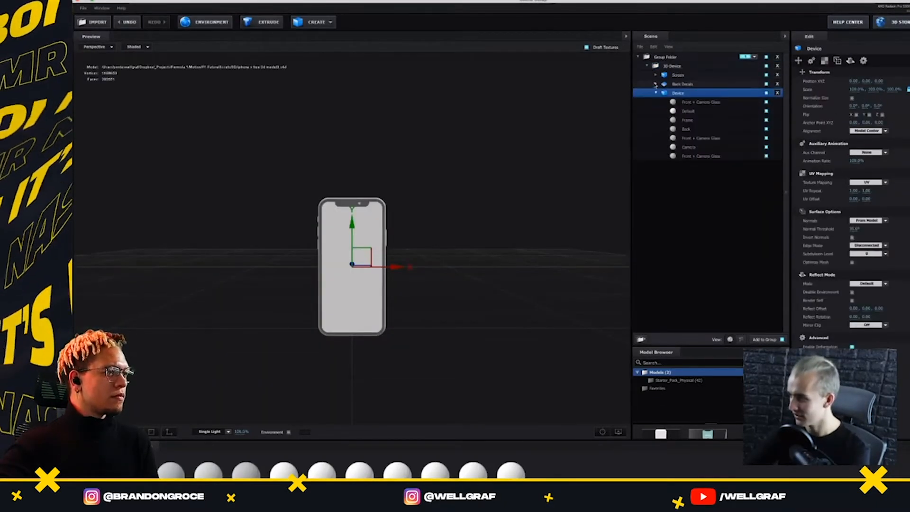
click(657, 84)
click(656, 75)
click(665, 76)
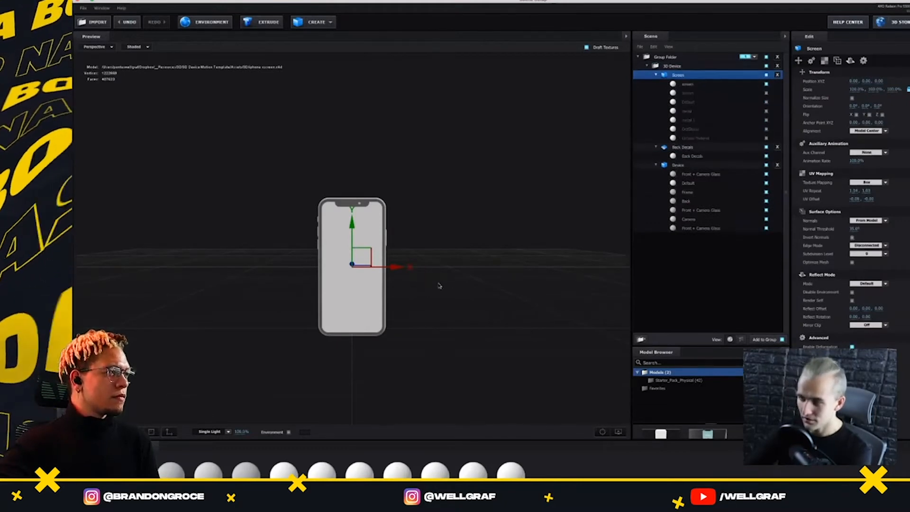
Examine the phone model from several angles and check its screen and Front + Camera Glass materials
drag(439, 284, 380, 284)
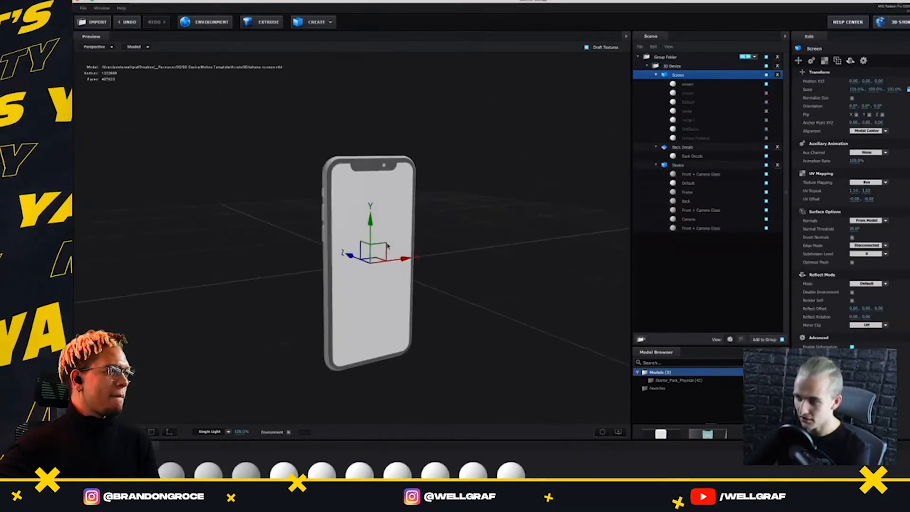
scroll(456, 308, up, 5)
drag(455, 270, 504, 284)
scroll(440, 325, down, 3)
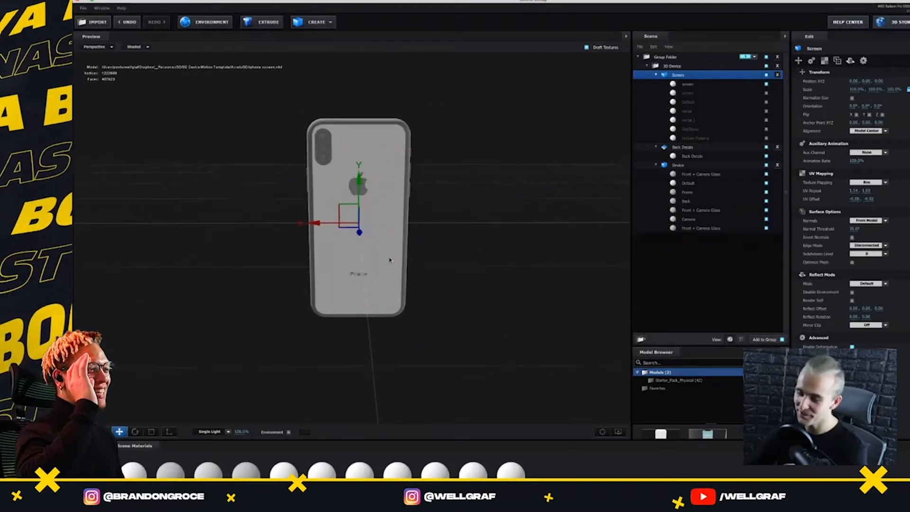
scroll(390, 261, up, 3)
drag(425, 249, 577, 199)
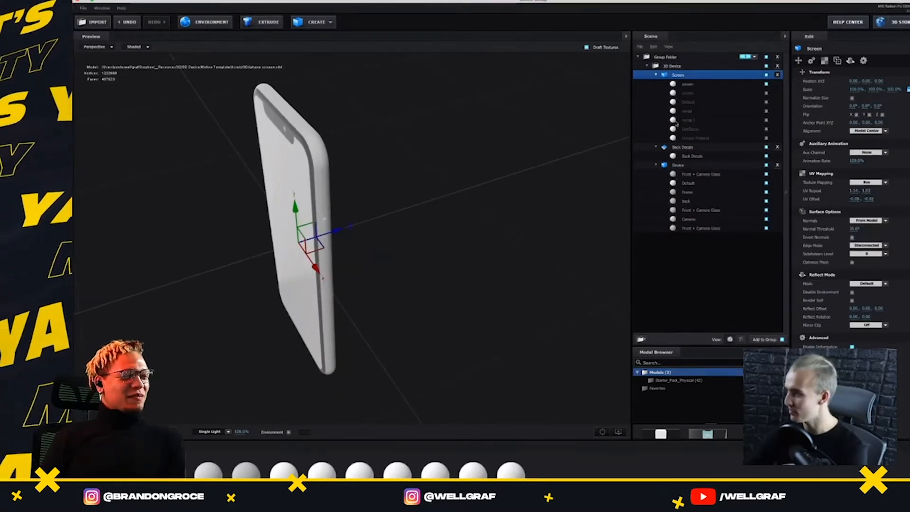
click(696, 84)
drag(589, 121, 531, 204)
scroll(488, 238, up, 3)
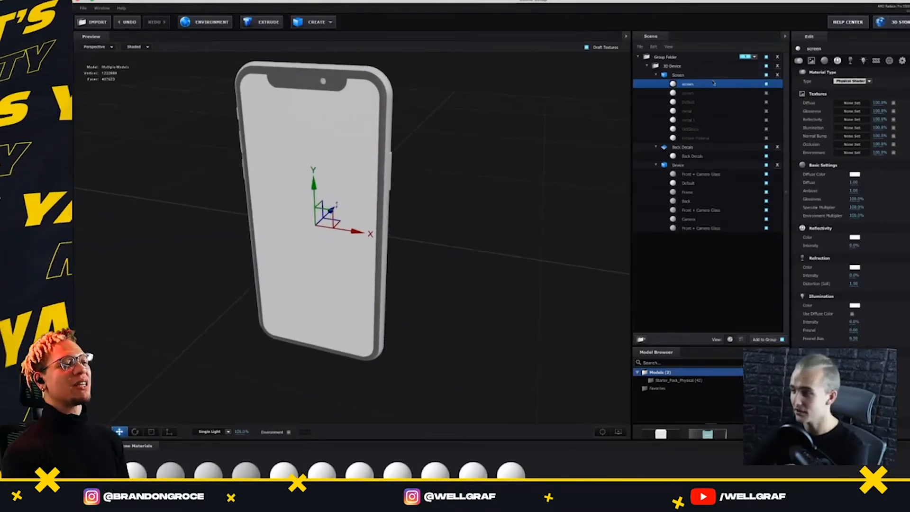
click(699, 174)
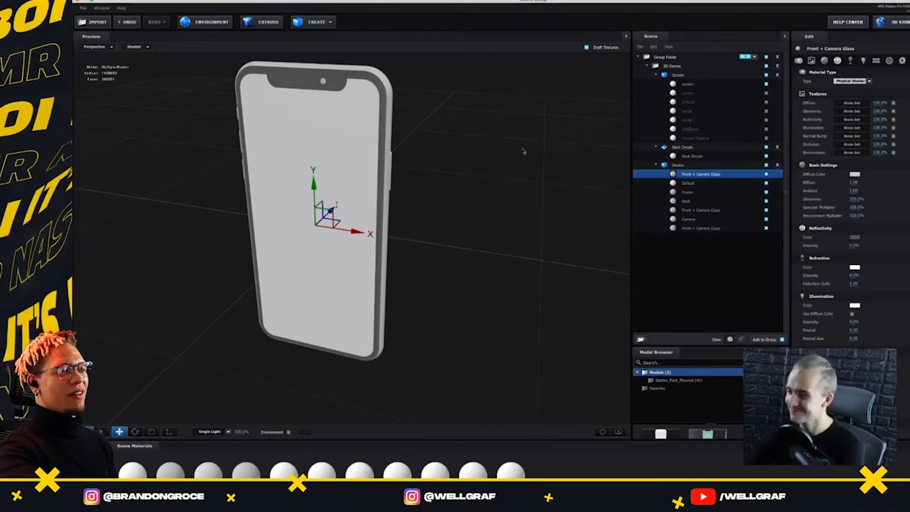
mouse_move(524, 152)
mouse_down()
mouse_move(543, 146)
mouse_move(504, 156)
mouse_move(510, 150)
mouse_move(506, 185)
mouse_move(527, 142)
mouse_up()
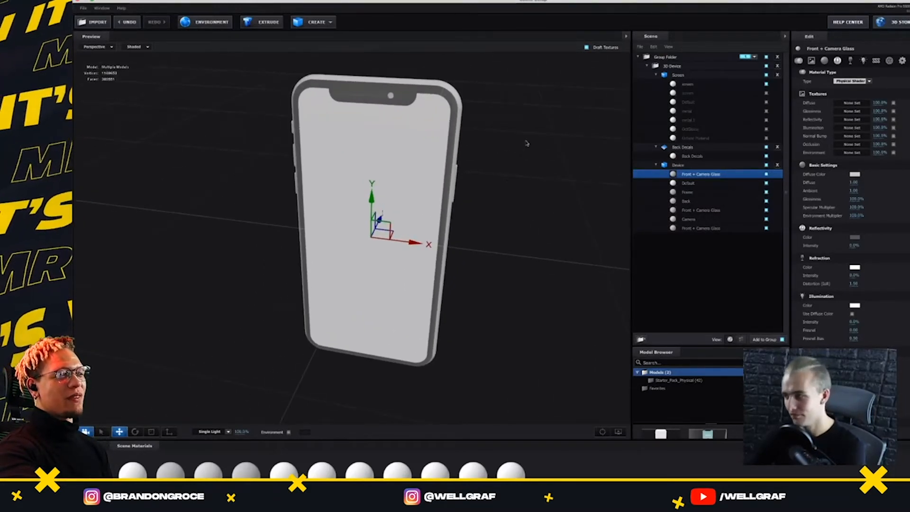
Set the diffuse colour of the phone's Frame material to white
click(685, 184)
click(705, 192)
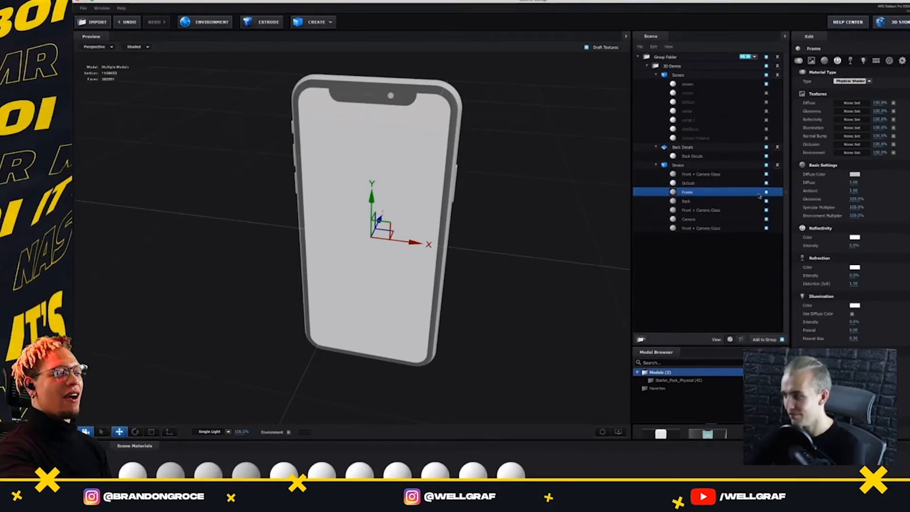
drag(478, 159, 361, 164)
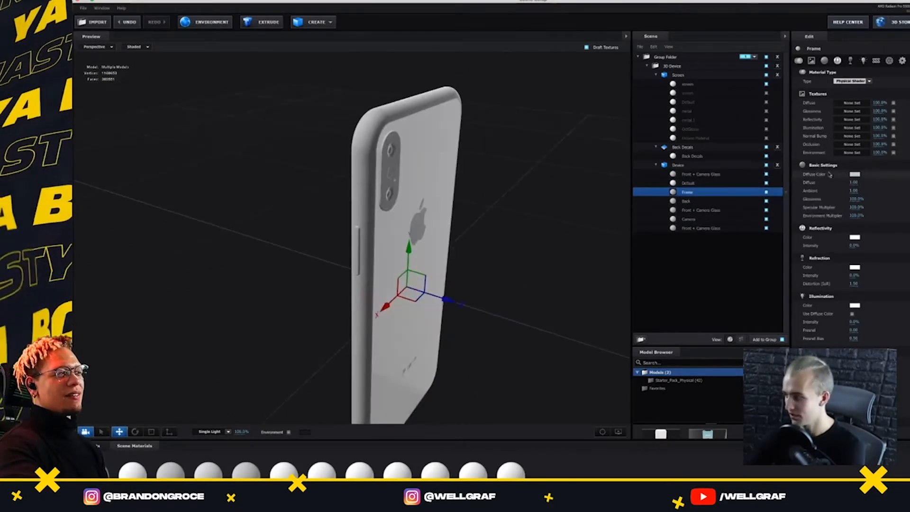
click(855, 174)
mouse_move(469, 130)
mouse_down()
mouse_move(475, 117)
mouse_move(461, 100)
mouse_up()
click(587, 194)
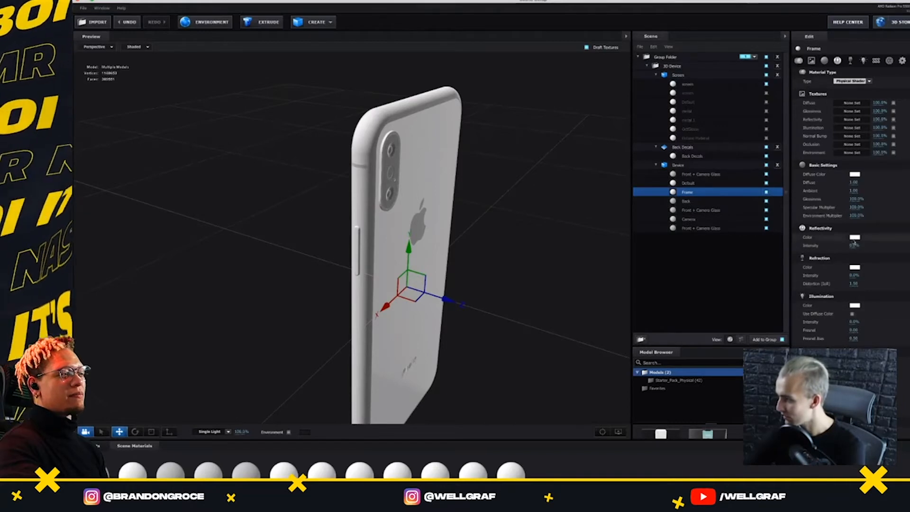
Slightly raise the Frame material's reflectivity intensity and raise its refraction intensity to a high percentage
mouse_move(855, 245)
mouse_down()
mouse_move(873, 248)
mouse_move(854, 255)
mouse_move(854, 246)
mouse_move(852, 255)
mouse_up()
scroll(396, 216, up, 5)
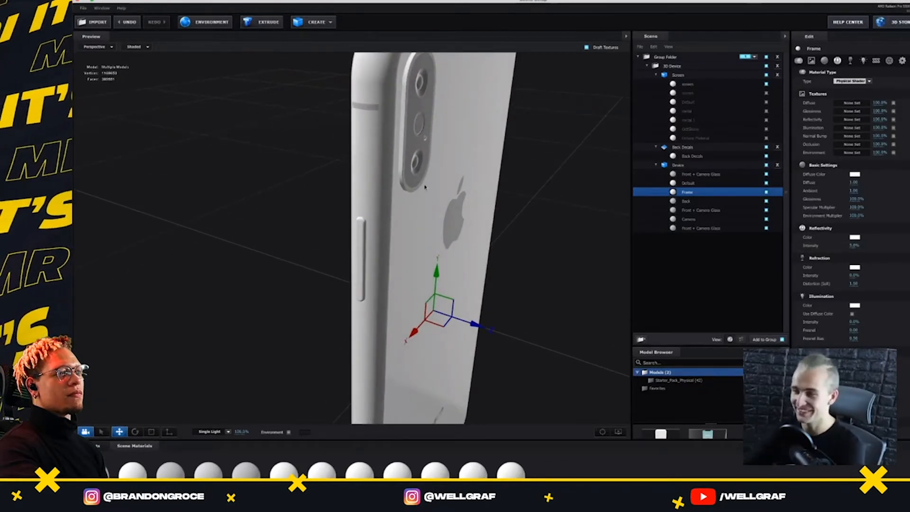
drag(525, 148, 434, 251)
scroll(850, 245, down, 3)
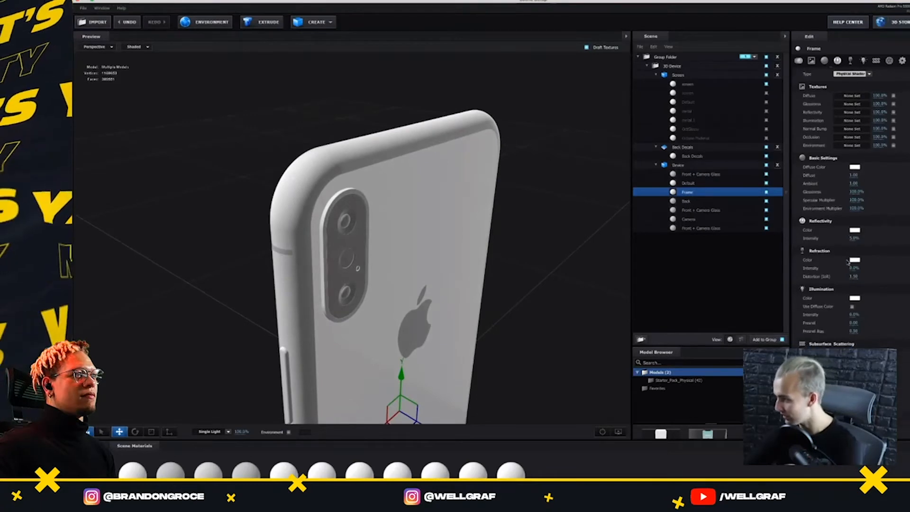
mouse_move(862, 235)
mouse_down()
mouse_move(890, 237)
mouse_move(882, 238)
mouse_up()
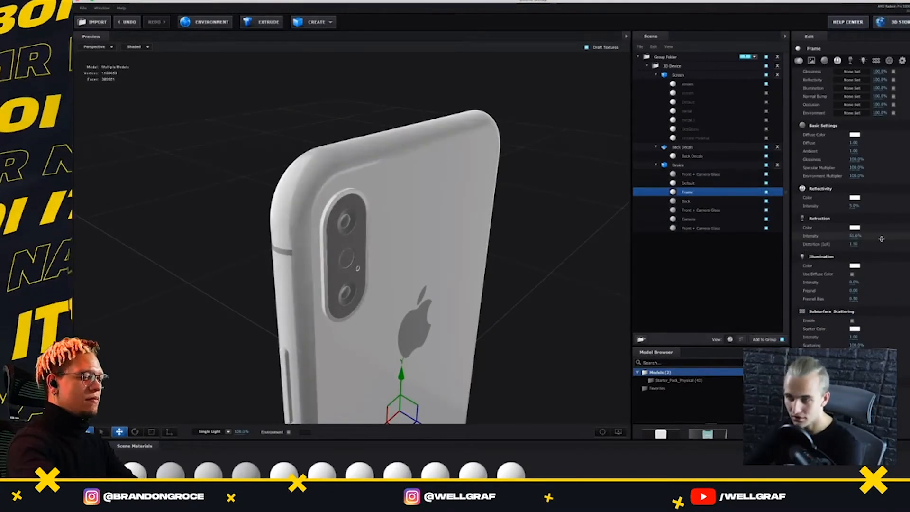
Try a mid-grey reflectivity colour on the phone's Back material
drag(501, 227, 595, 229)
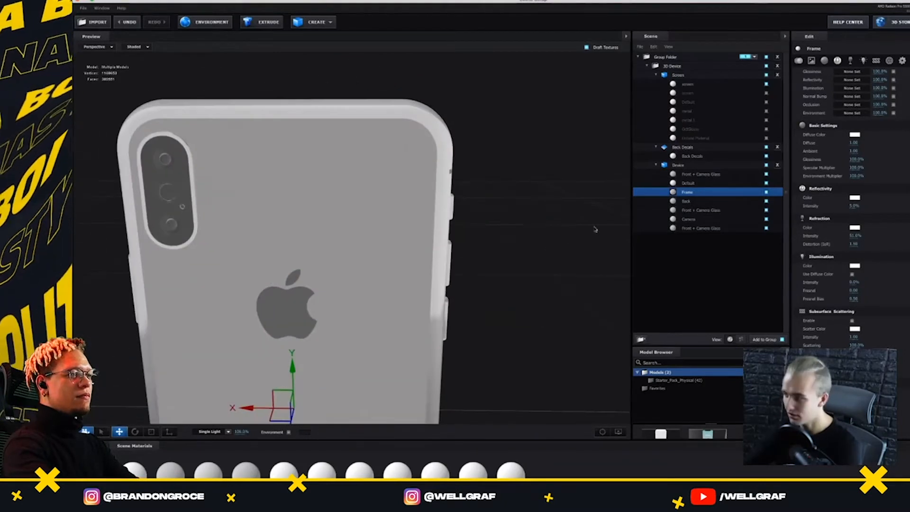
click(748, 202)
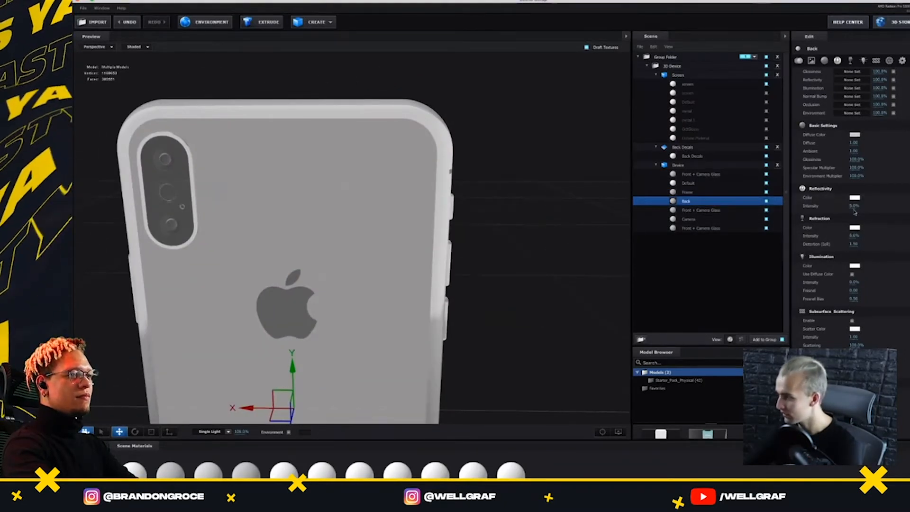
click(855, 198)
drag(493, 132, 454, 143)
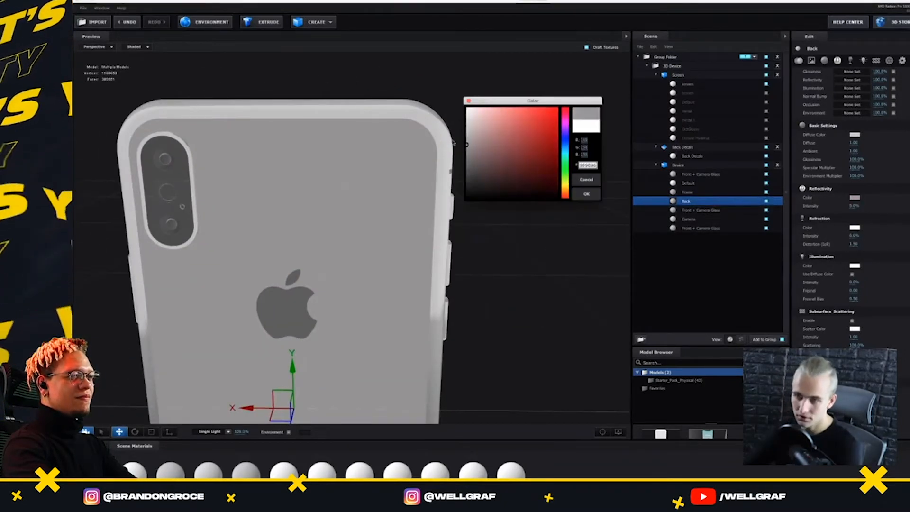
click(587, 193)
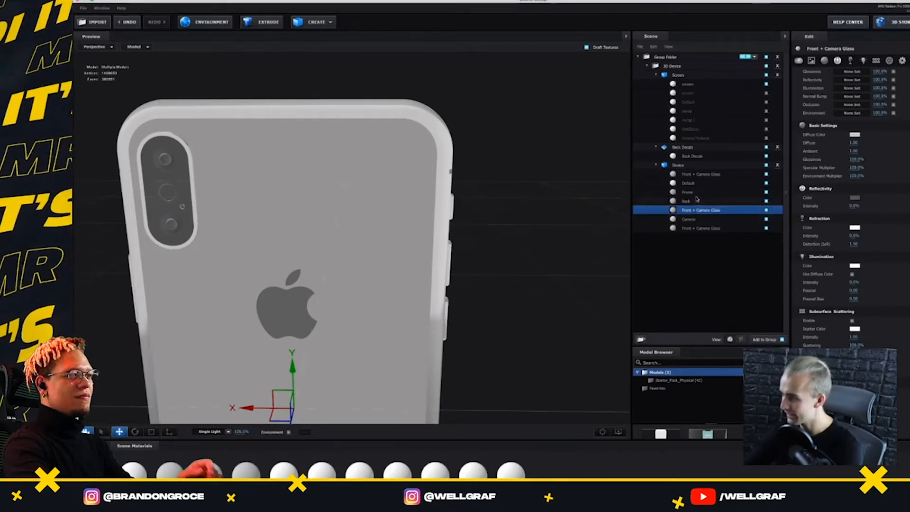
click(765, 191)
click(854, 198)
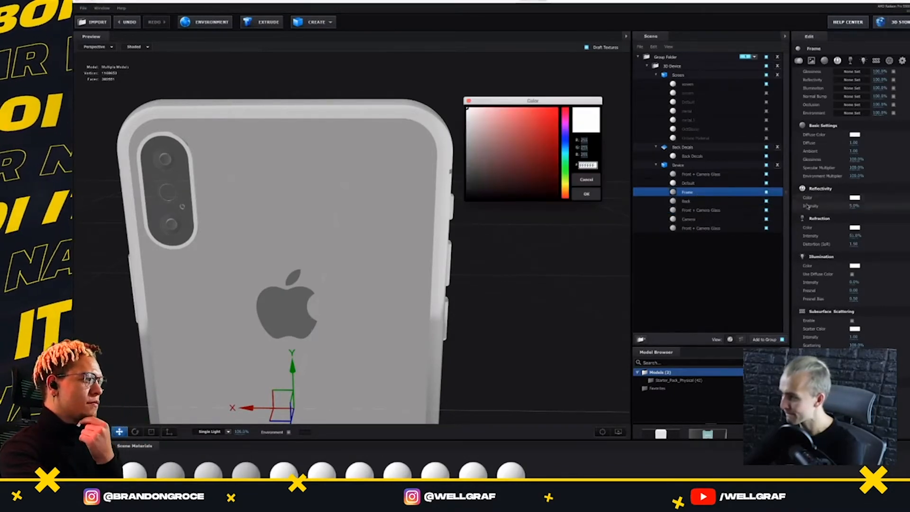
click(514, 128)
click(590, 179)
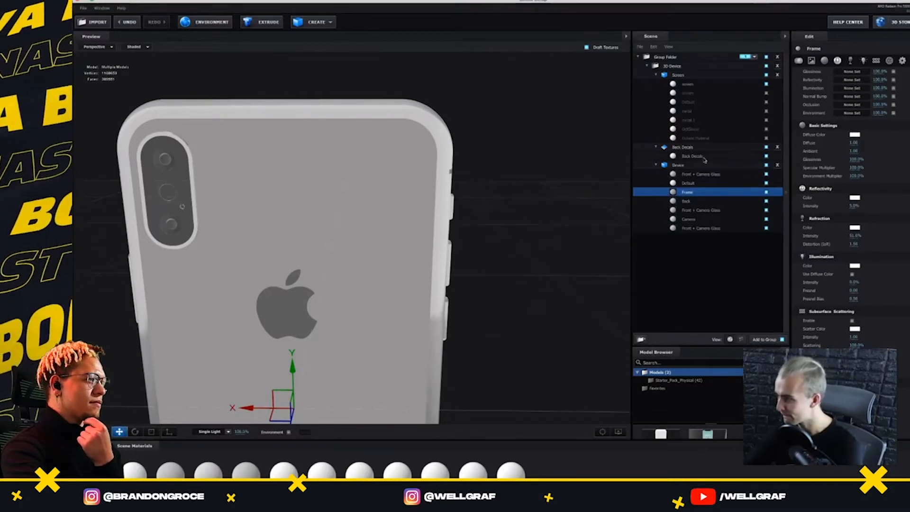
Set the diffuse colour of the phone's Back material to white (FFFFFF)
click(702, 203)
click(766, 203)
click(767, 202)
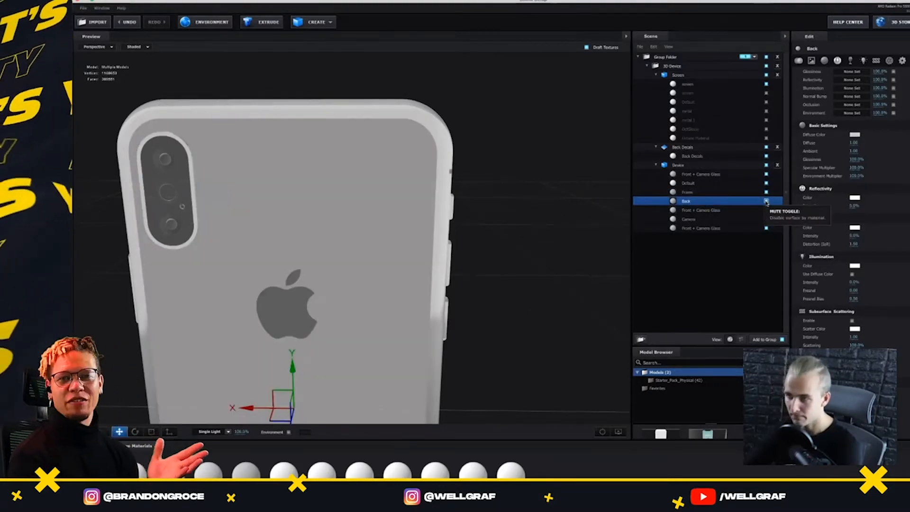
scroll(810, 200, up, 2)
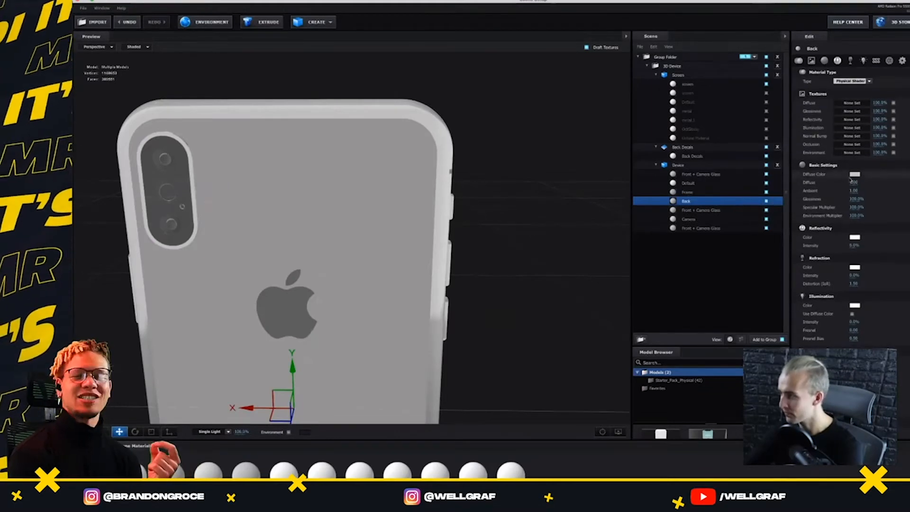
click(855, 175)
drag(479, 127, 438, 86)
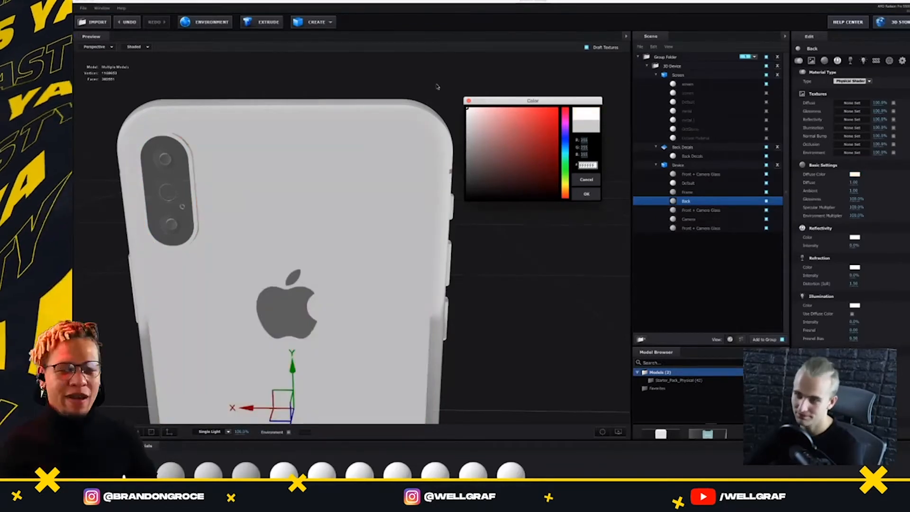
click(598, 194)
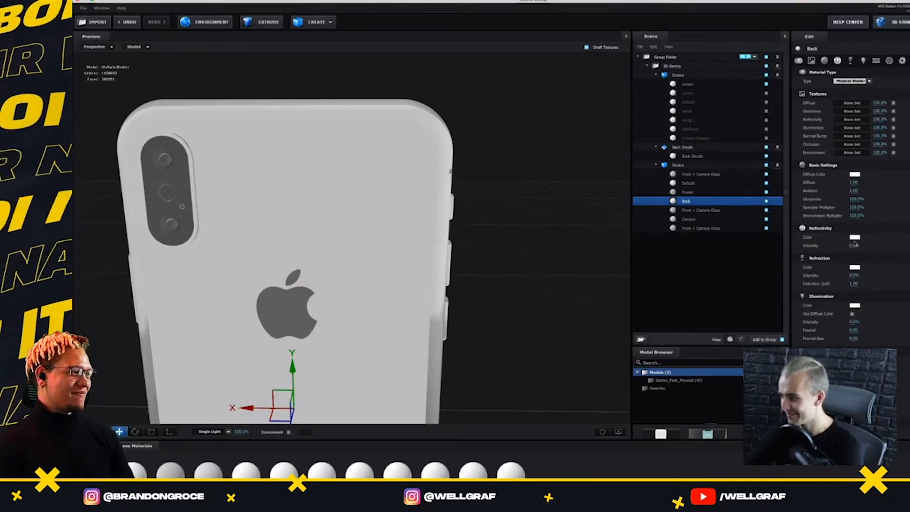
scroll(856, 244, down, 2)
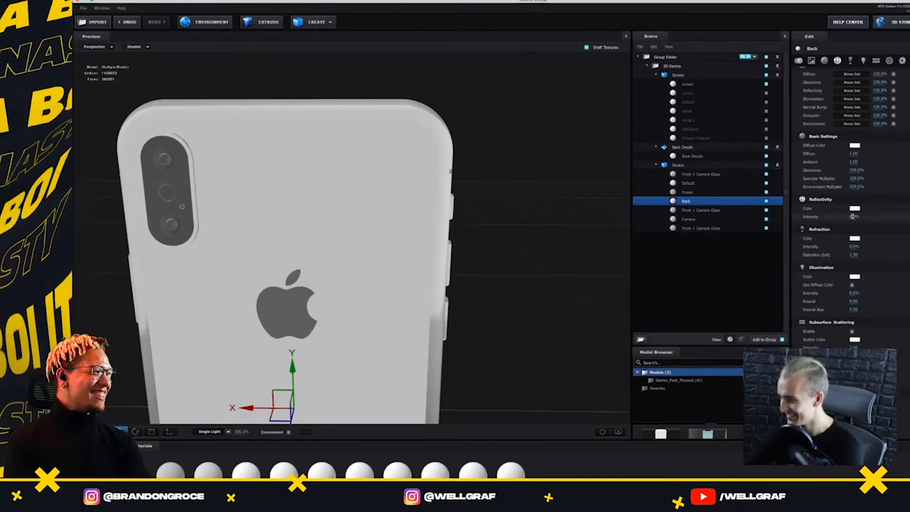
mouse_move(853, 216)
mouse_down()
mouse_move(905, 221)
mouse_move(852, 229)
mouse_up()
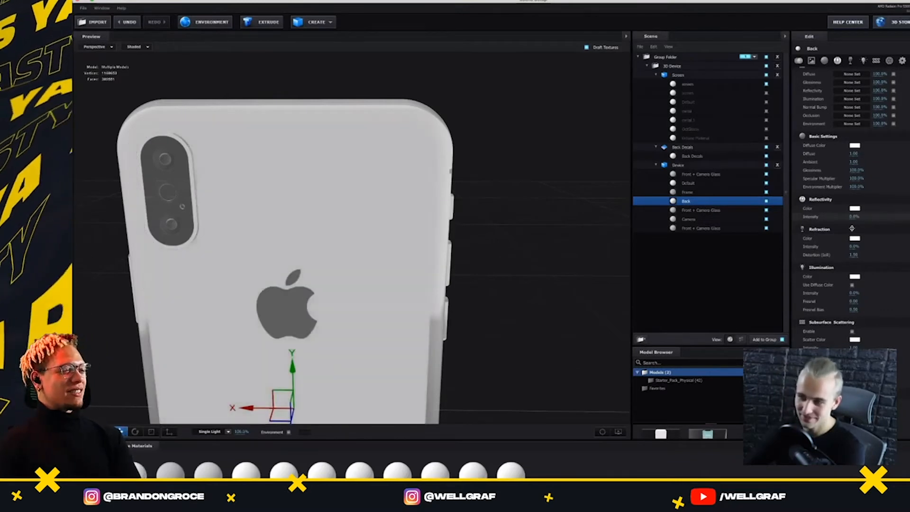
Set the diffuse colour of the Front + Camera Glass material to black (000000)
drag(488, 203, 439, 197)
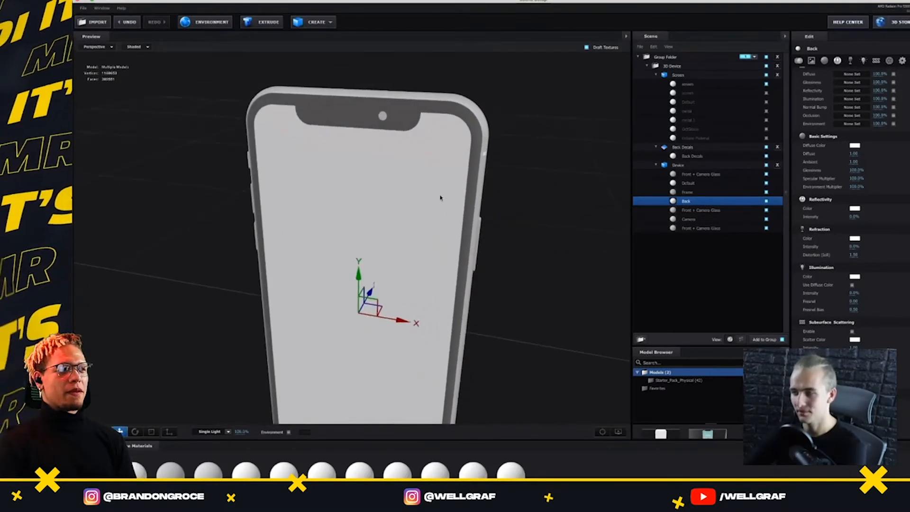
click(689, 174)
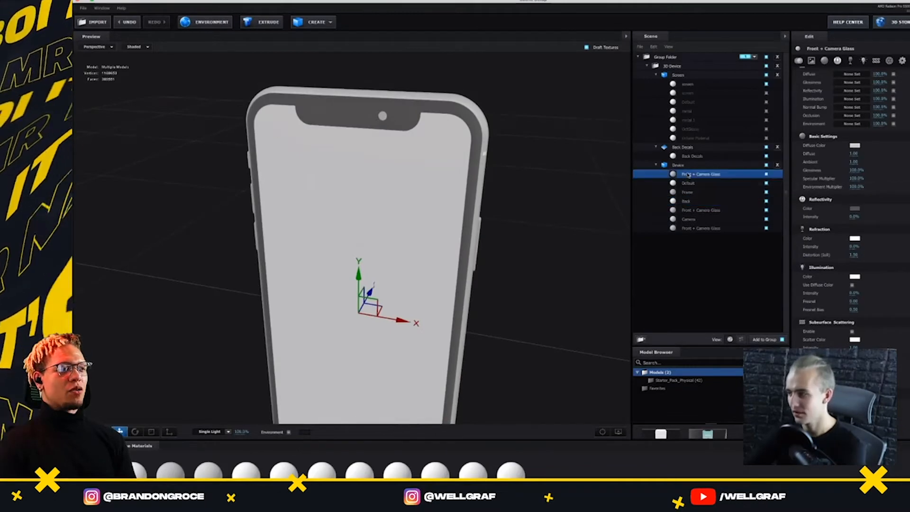
click(854, 147)
drag(482, 154, 434, 205)
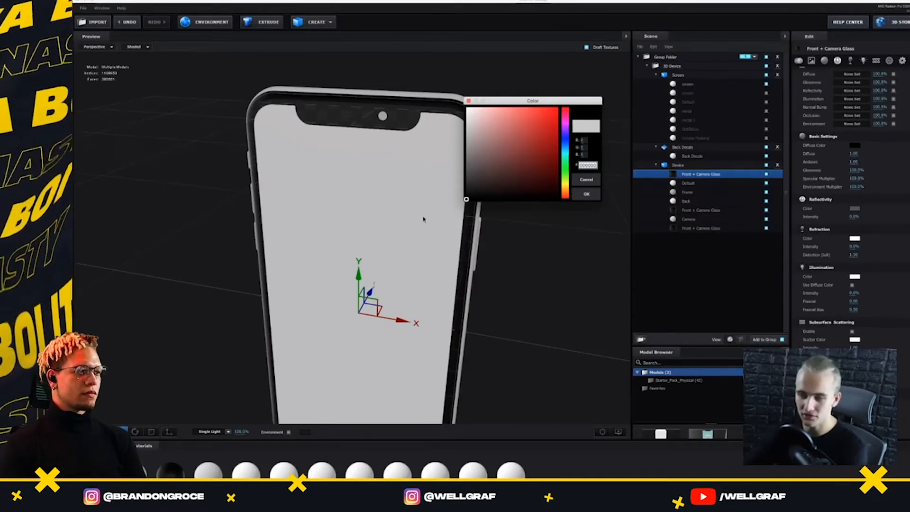
click(586, 194)
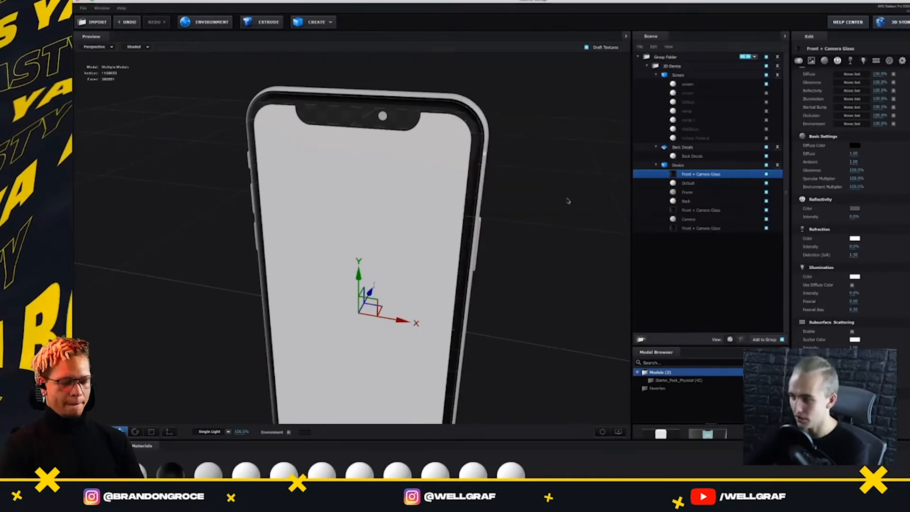
drag(568, 201, 544, 230)
scroll(474, 198, up, 5)
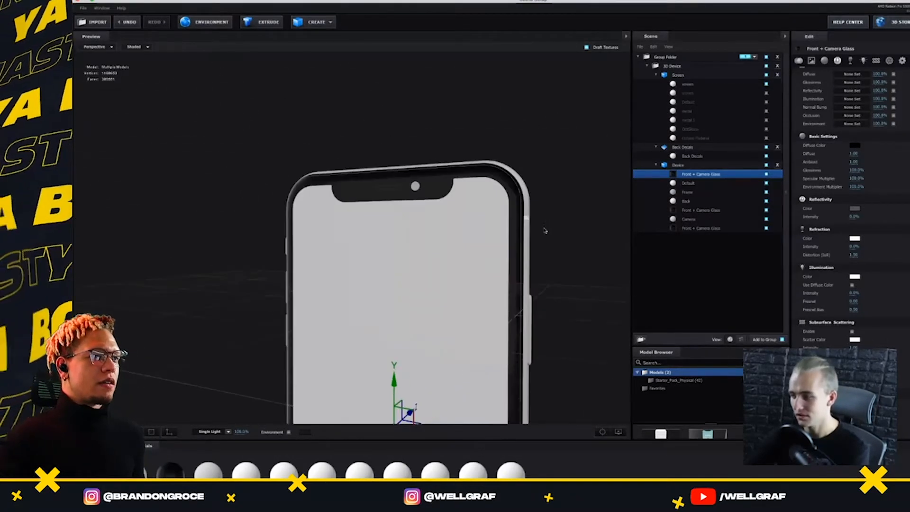
click(701, 185)
click(700, 192)
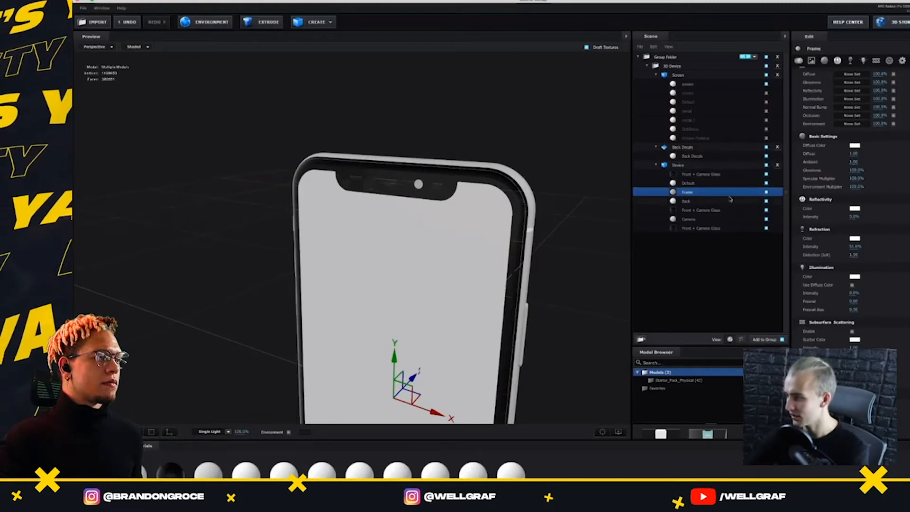
click(733, 221)
click(855, 208)
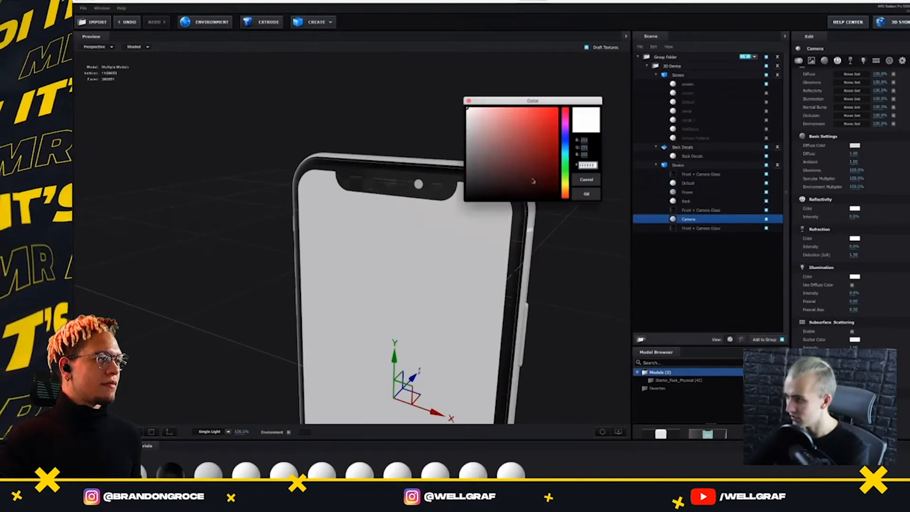
mouse_move(488, 180)
mouse_down()
mouse_move(481, 190)
mouse_move(473, 174)
mouse_up()
click(586, 179)
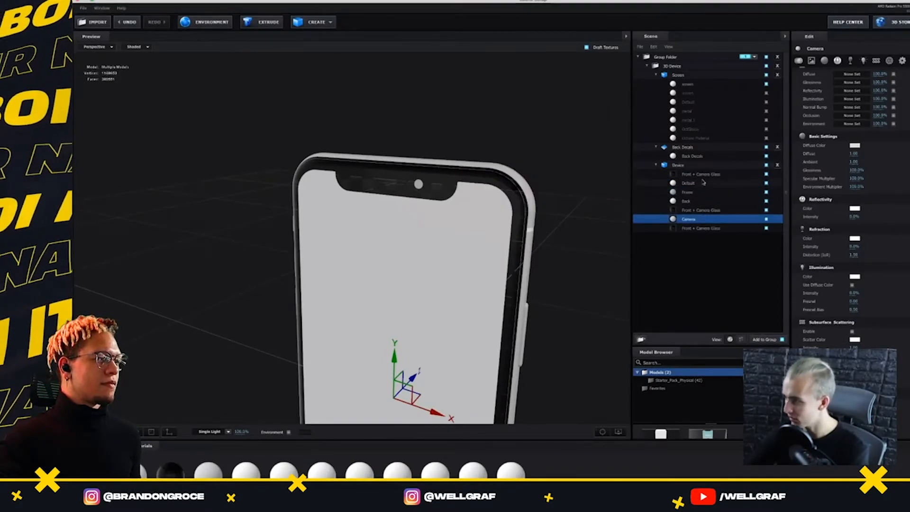
click(729, 184)
click(855, 209)
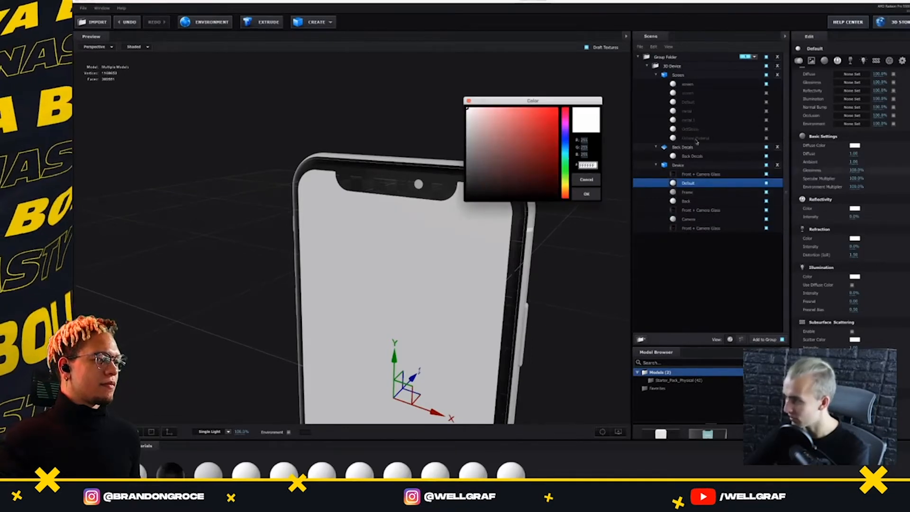
click(595, 179)
click(855, 145)
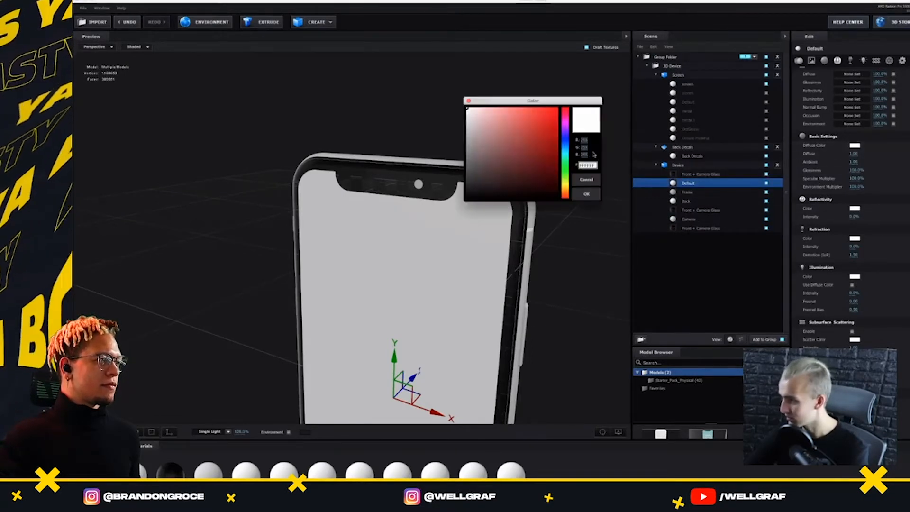
click(586, 179)
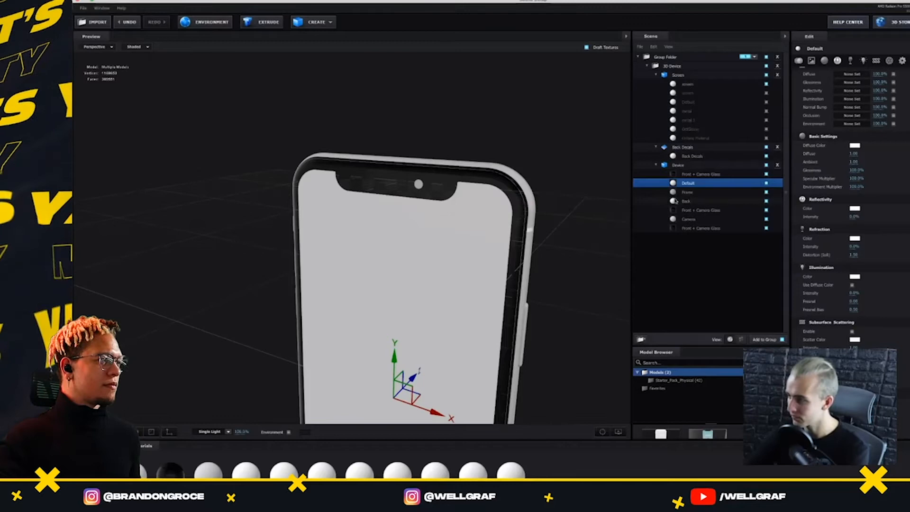
Set the diffuse colour of the phone's Camera material to dark grey
click(690, 220)
click(855, 145)
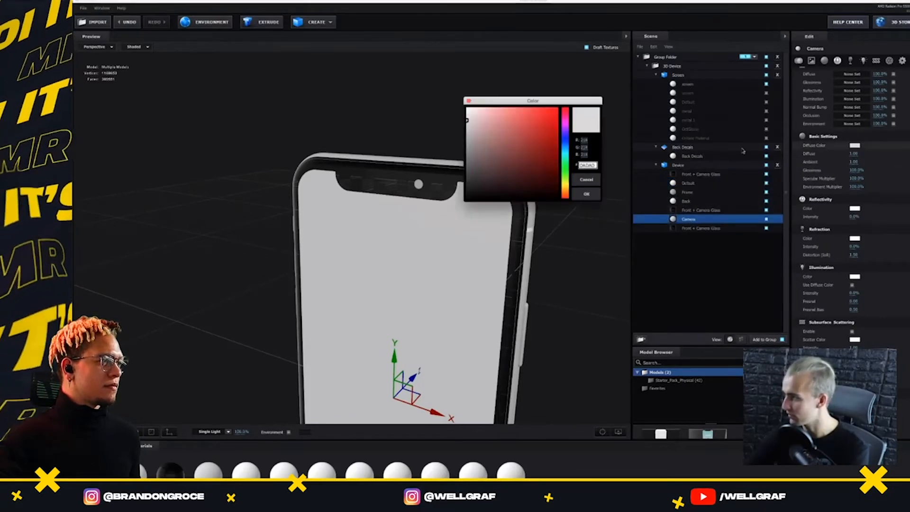
drag(529, 154, 454, 180)
click(586, 194)
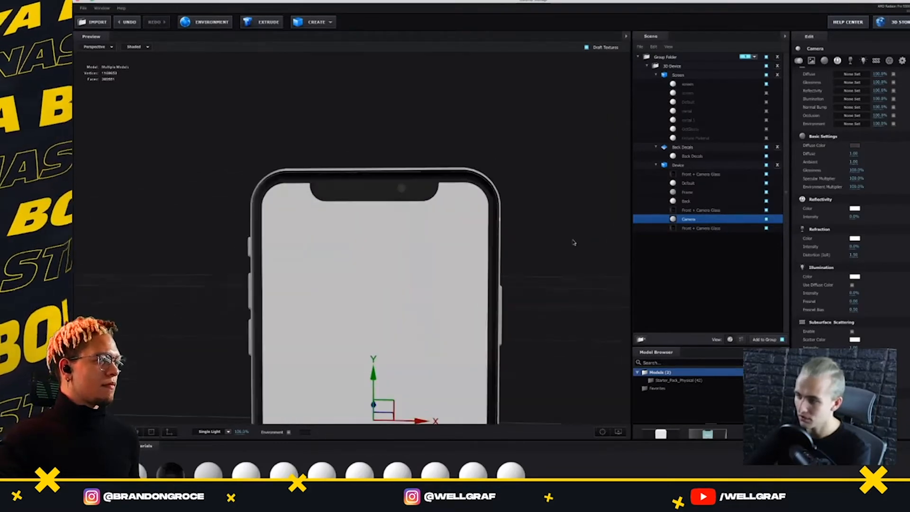
Try red as the screen material's diffuse colour and settle on black (000000)
click(690, 84)
click(855, 146)
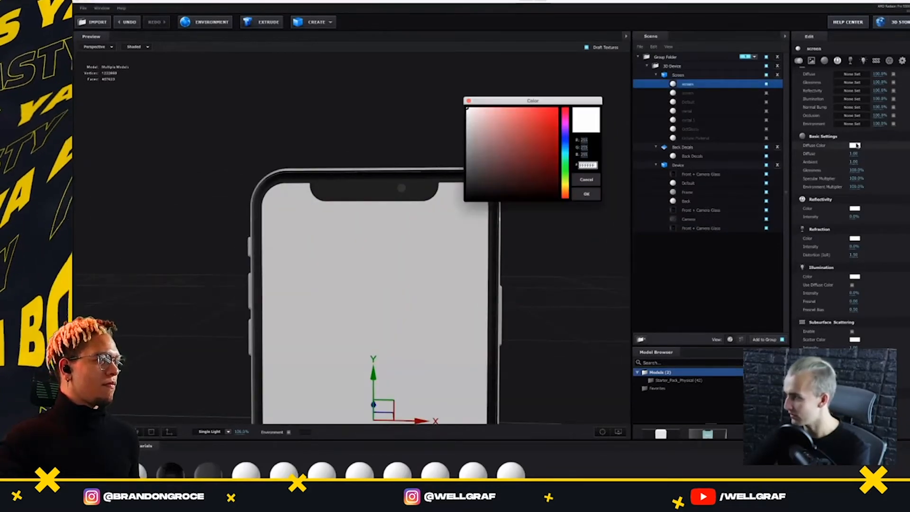
click(553, 133)
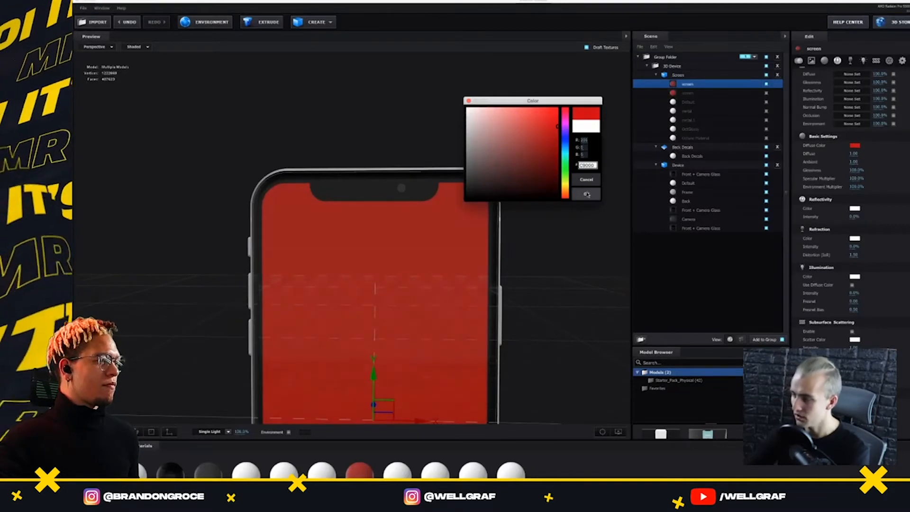
click(469, 199)
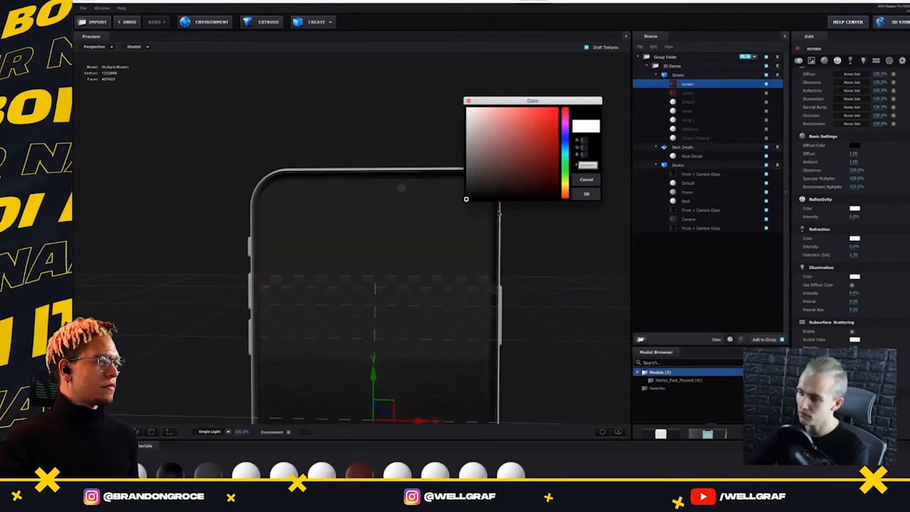
click(587, 194)
Raise the reflectivity intensity of the phone's Frame material to 100%
drag(543, 270, 419, 311)
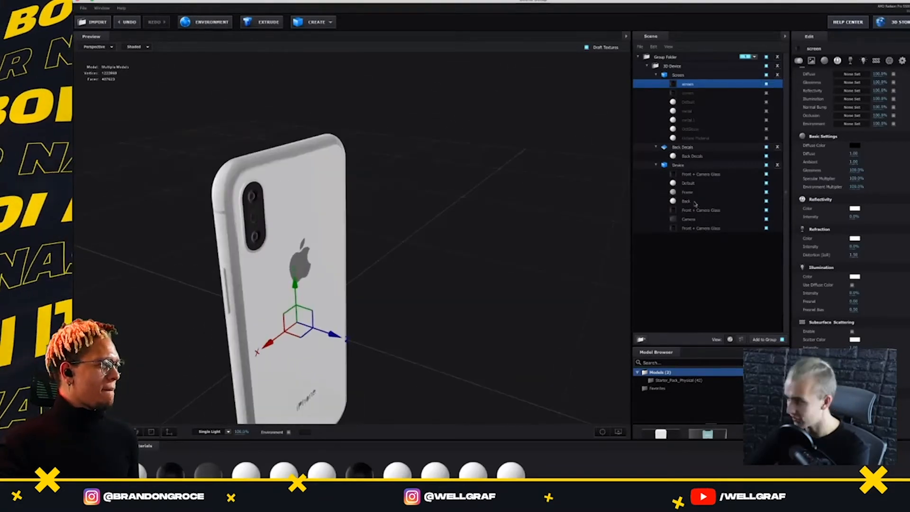
click(695, 183)
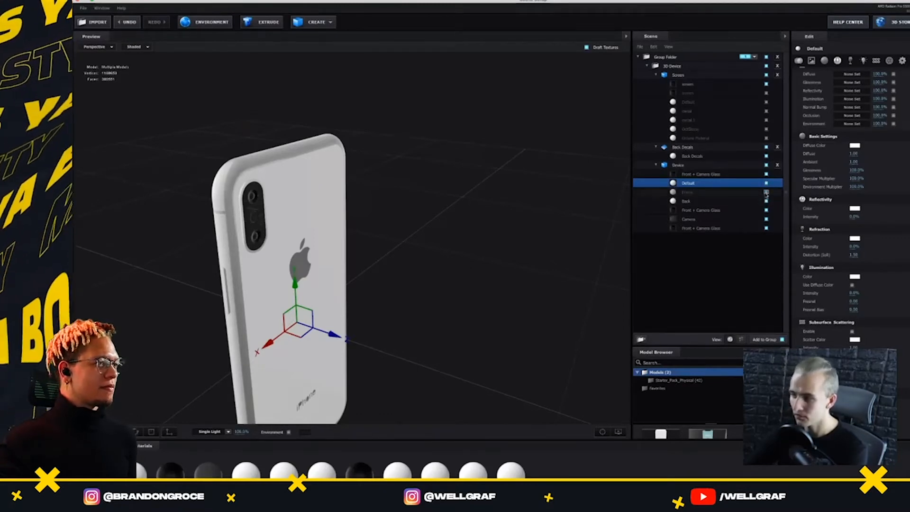
click(751, 192)
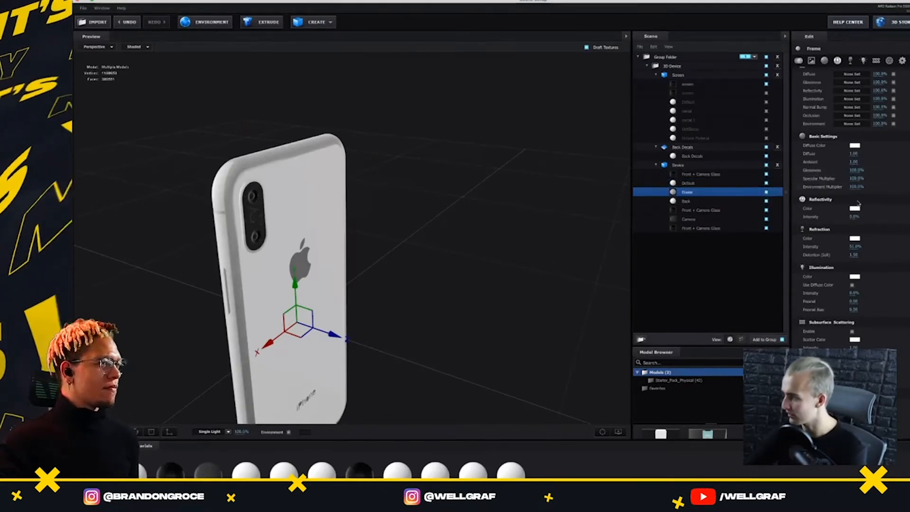
drag(828, 219, 875, 220)
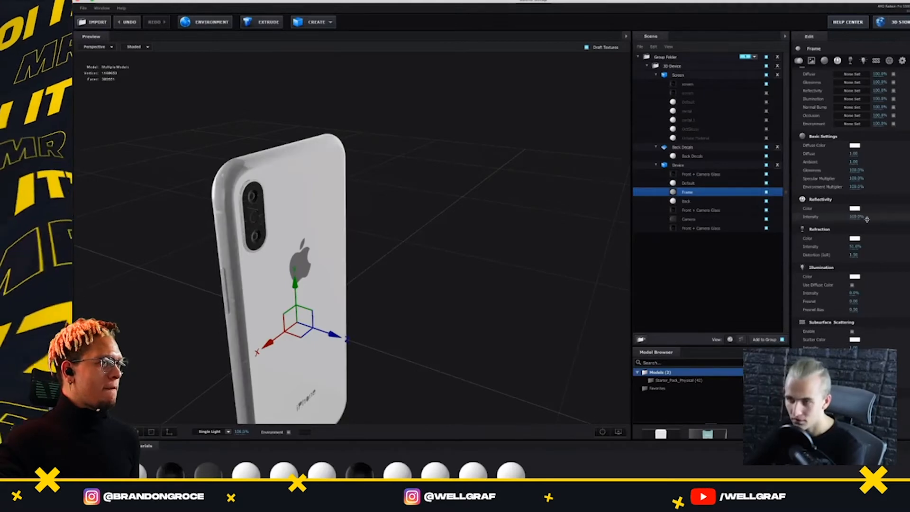
drag(451, 219, 493, 233)
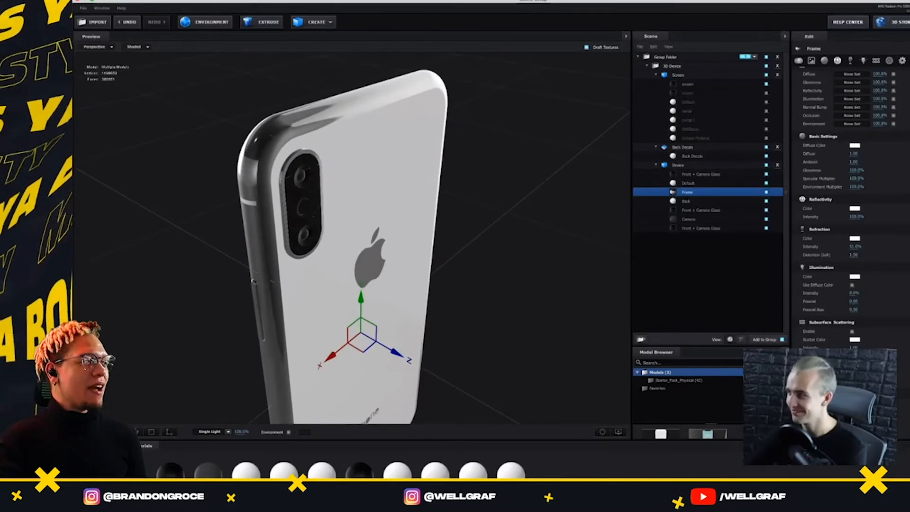
Return to the MAIN - Presentation composition and reopen the Element scene setup of the 3D Device layer
drag(462, 184, 553, 175)
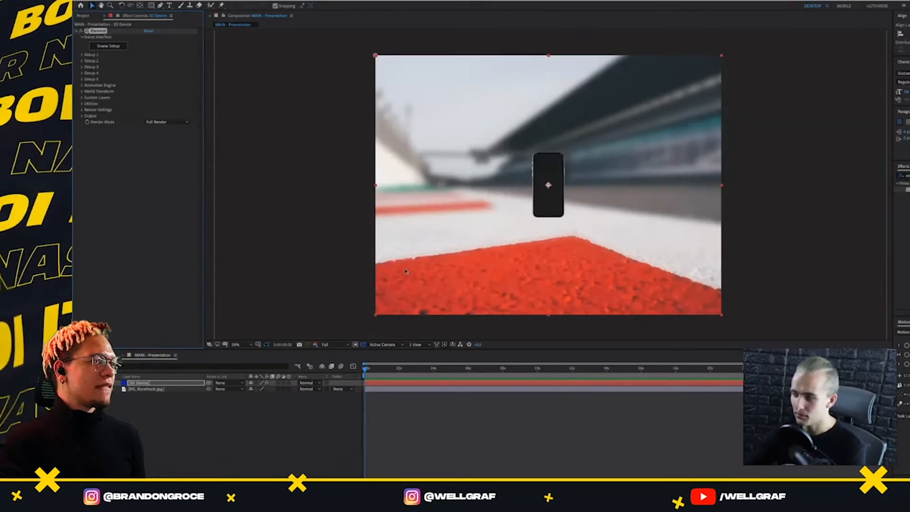
click(108, 46)
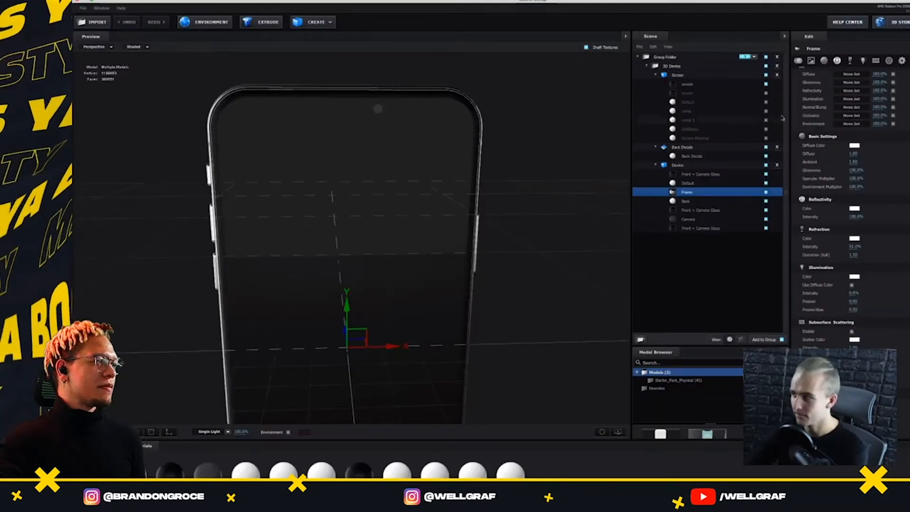
Set the scale of the Group Folder to 10% in the Element scene setup and return to the composition
click(902, 61)
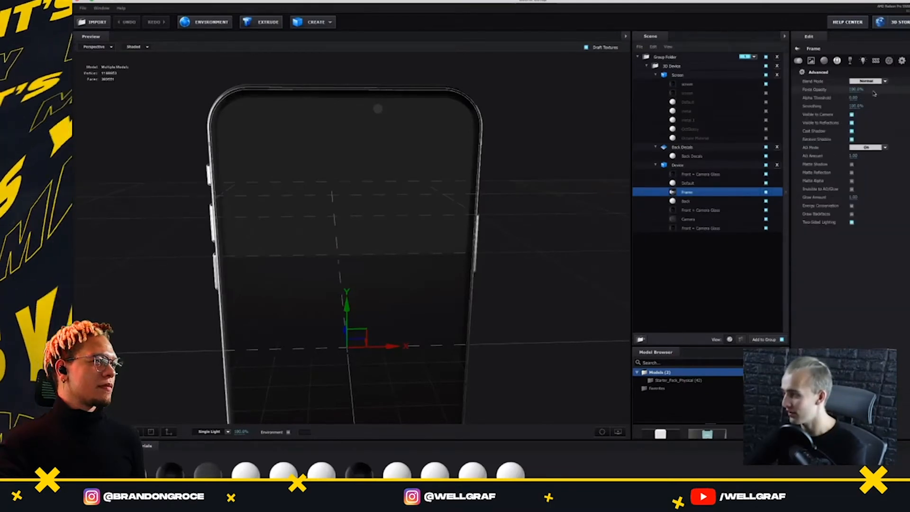
click(674, 57)
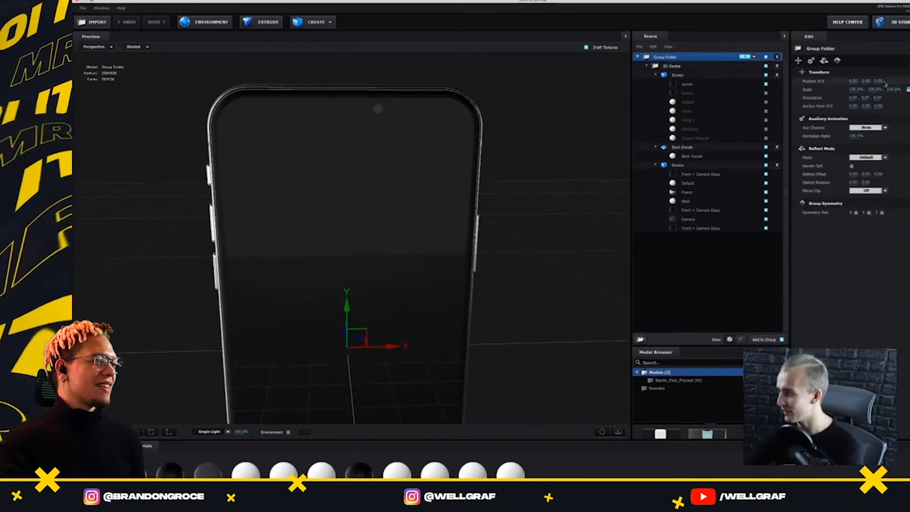
click(855, 89)
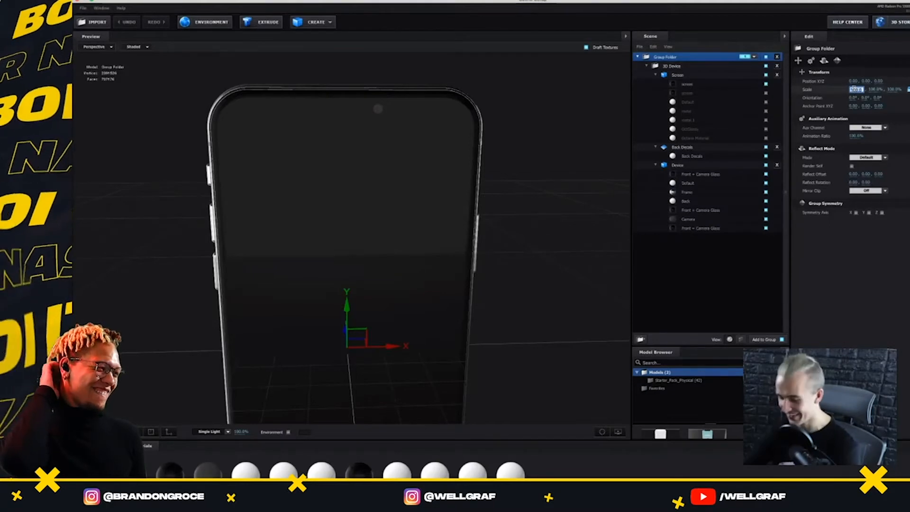
text(10)
key(Return)
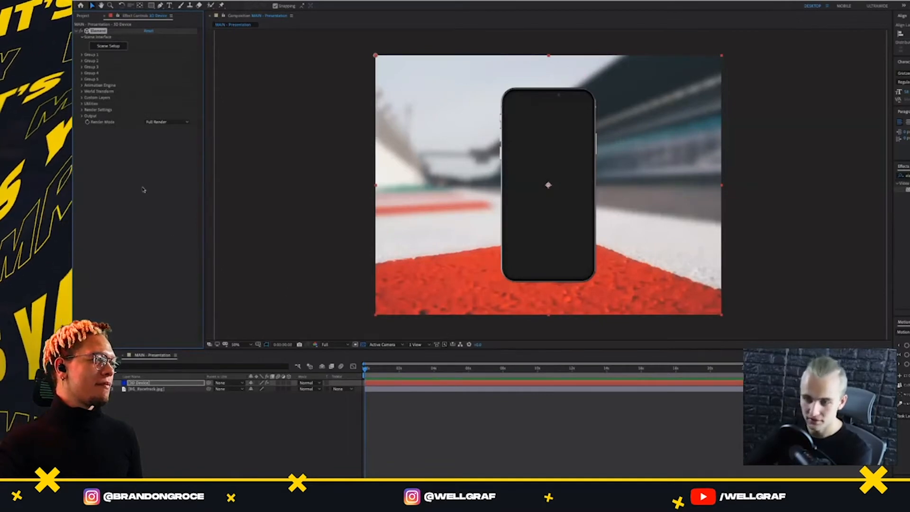
Enable keyframing for the X, Y and Z World Rotation of the 3D Device layer at the start of the timeline
click(142, 383)
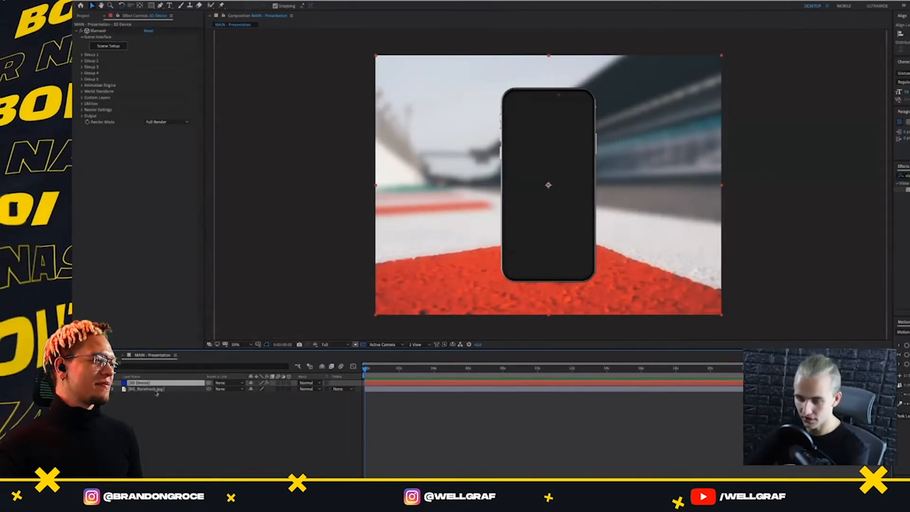
click(113, 383)
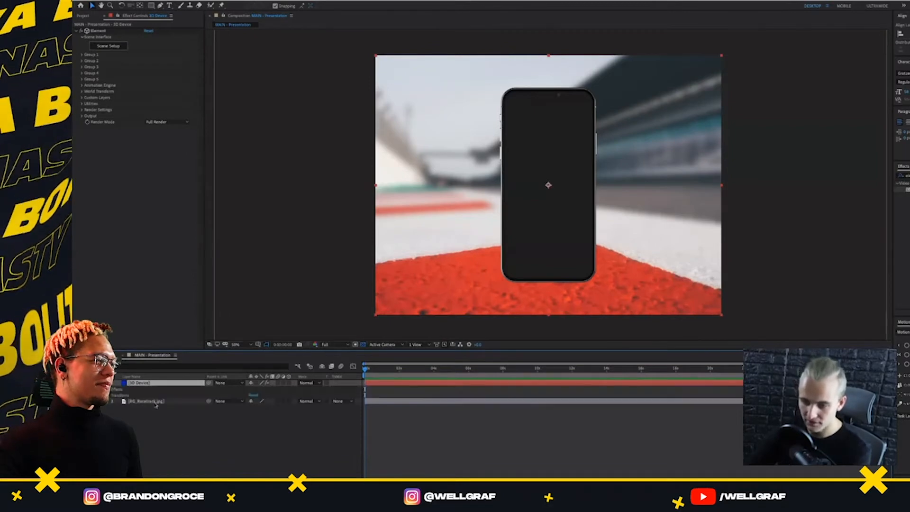
click(113, 389)
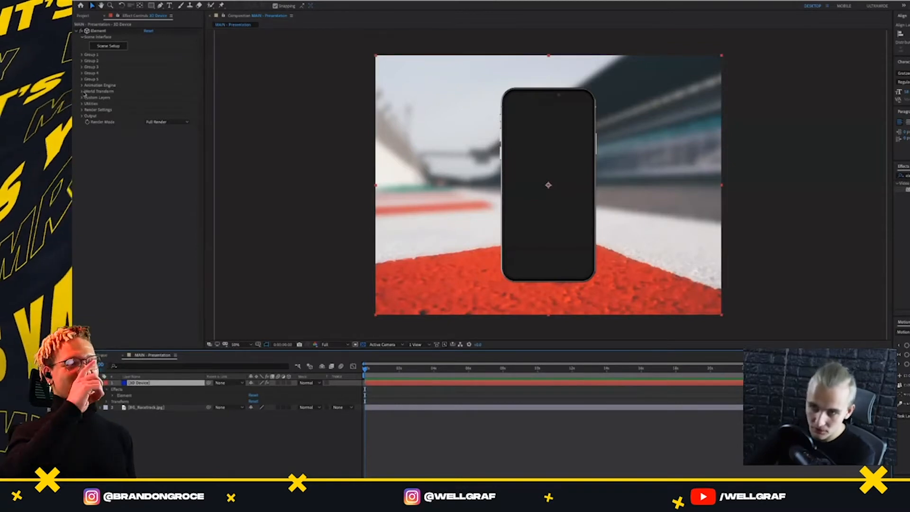
click(106, 91)
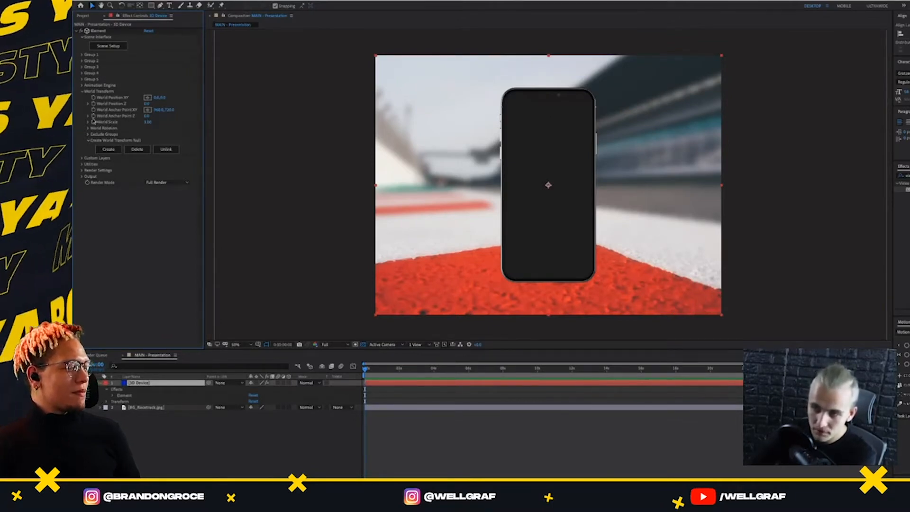
click(89, 128)
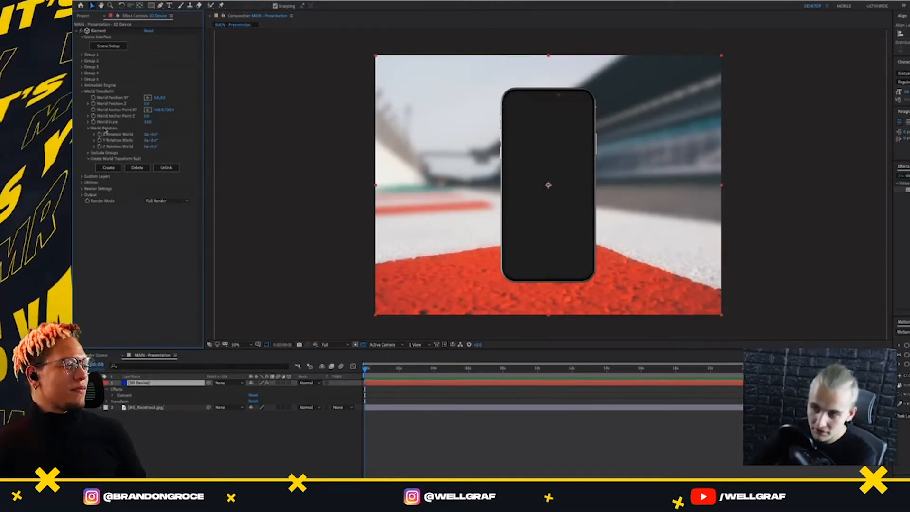
click(100, 143)
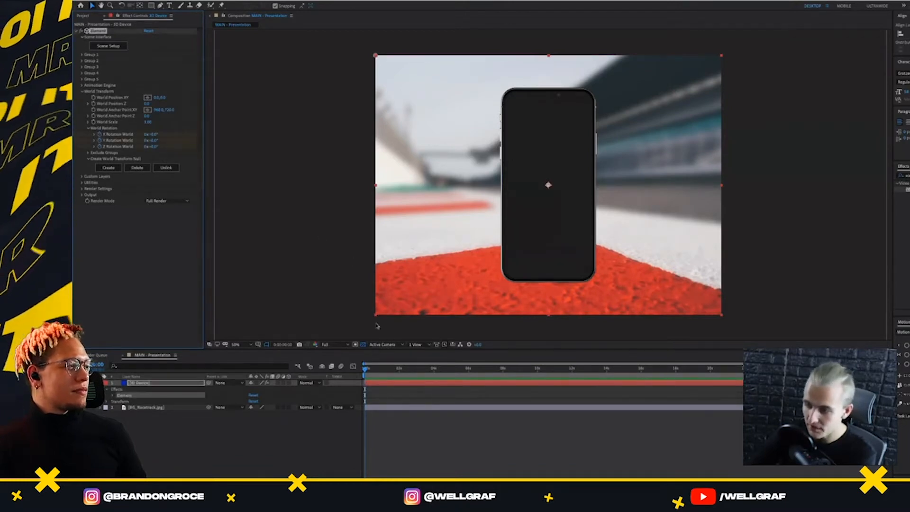
Reveal the three World Rotation keyframes in the timeline and move them to the 6-second mark
key(u)
drag(369, 388, 354, 414)
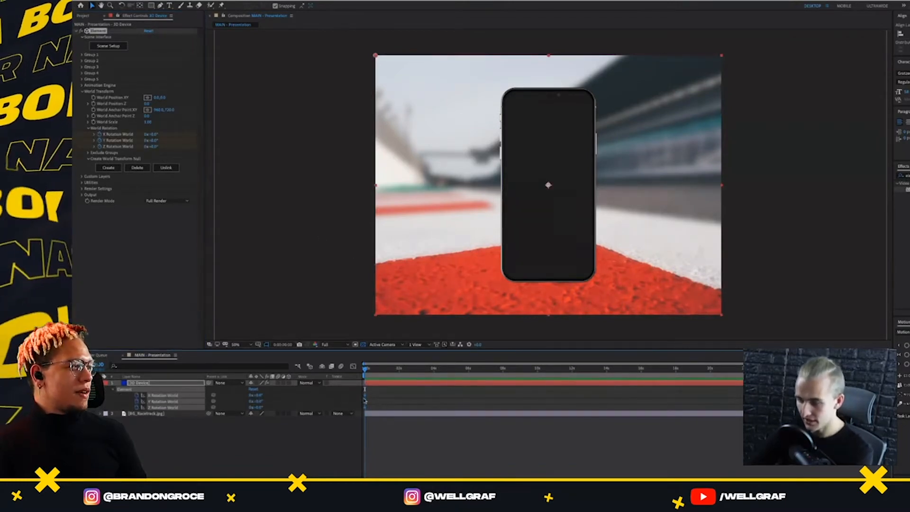
key(F9)
drag(433, 398, 467, 403)
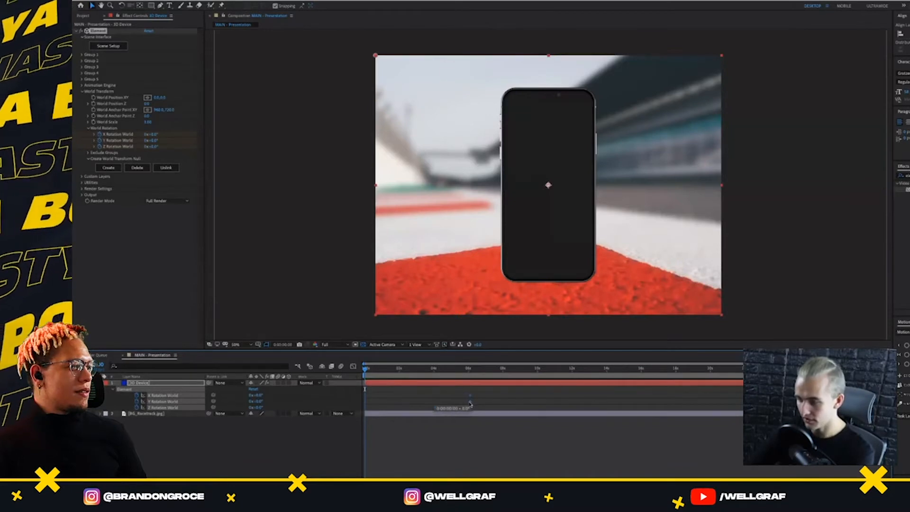
click(468, 373)
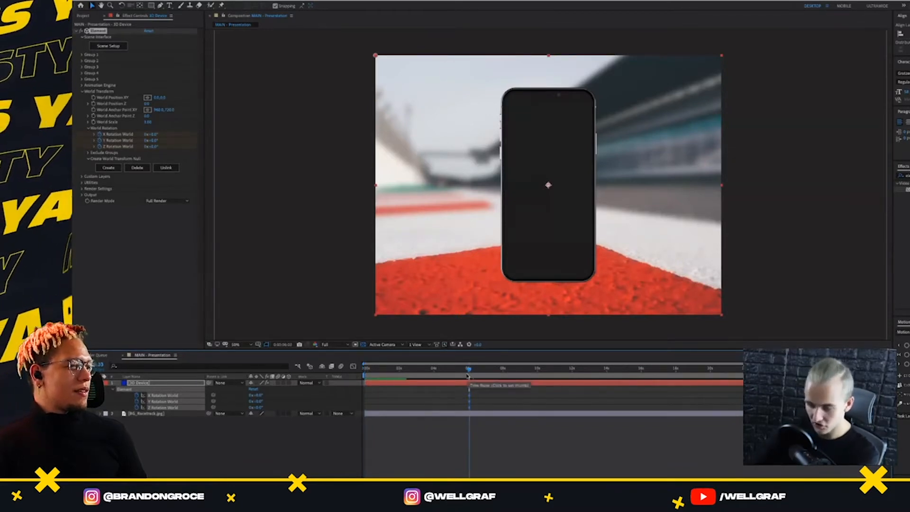
click(469, 371)
drag(470, 400, 468, 400)
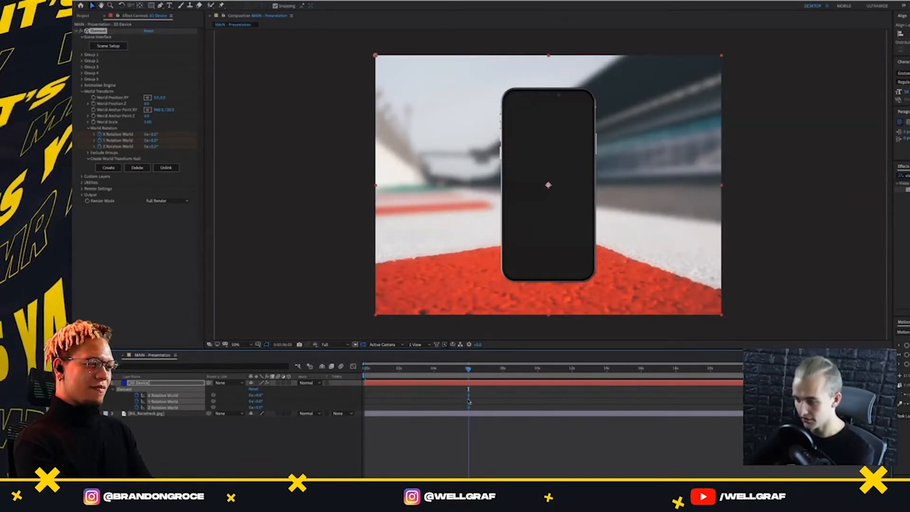
Duplicate the World Rotation keyframes at 7 seconds and set the Y Rotation World there to 20°
key(shift+Page_Down)
key(shift+Page_Down)
key(shift+Page_Down)
key(shift+Page_Down)
key(shift+Page_Down)
key(shift+Page_Down)
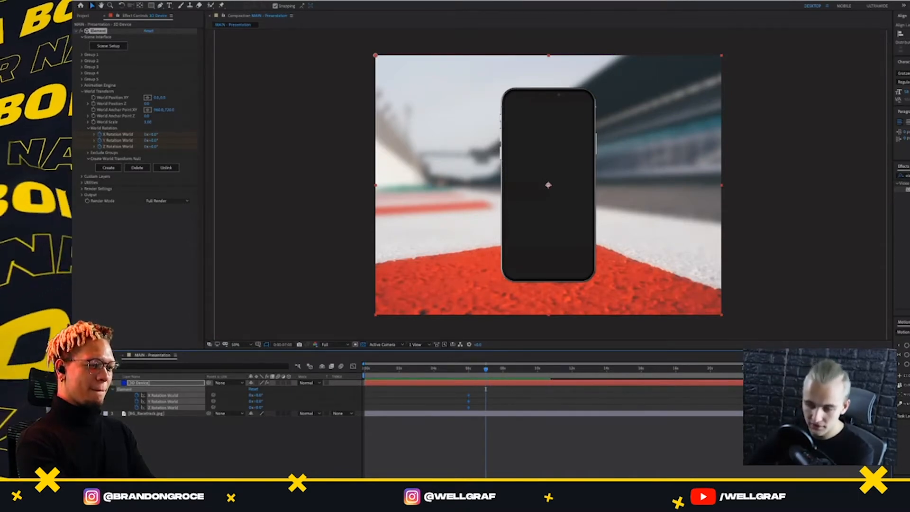
key(ctrl+v)
click(503, 402)
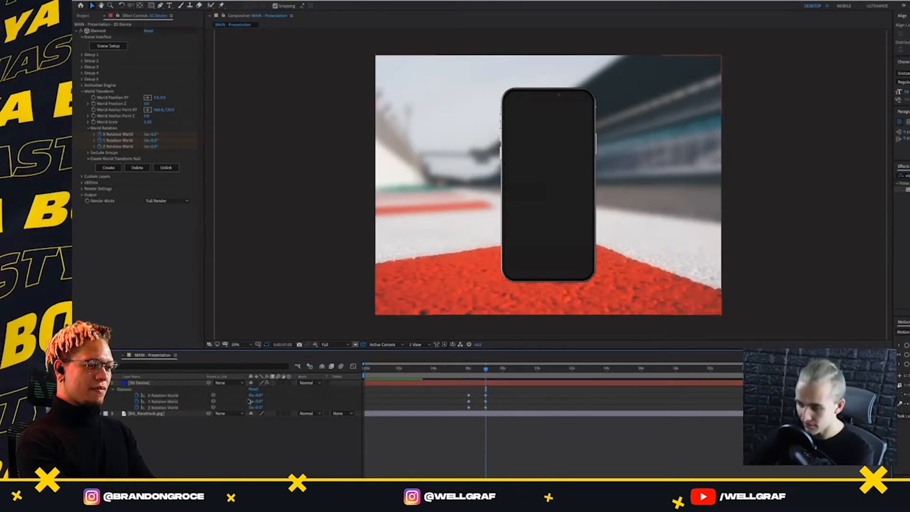
drag(258, 401, 281, 418)
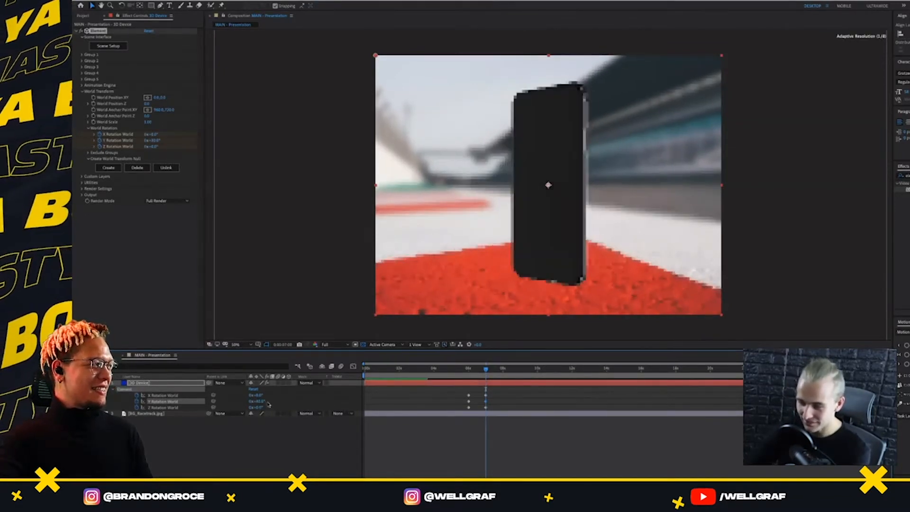
Add World Position XY keyframes to the 3D Device layer at 6 and 7 seconds
click(469, 369)
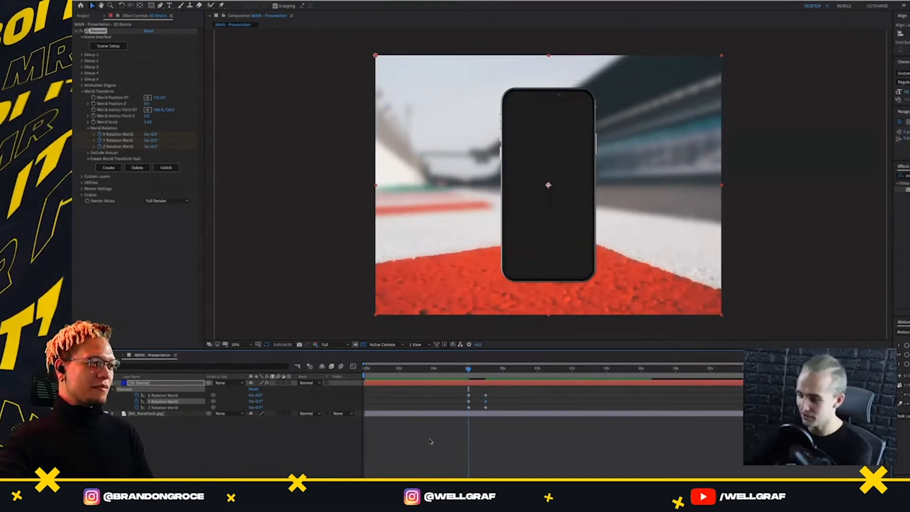
click(160, 383)
key(p)
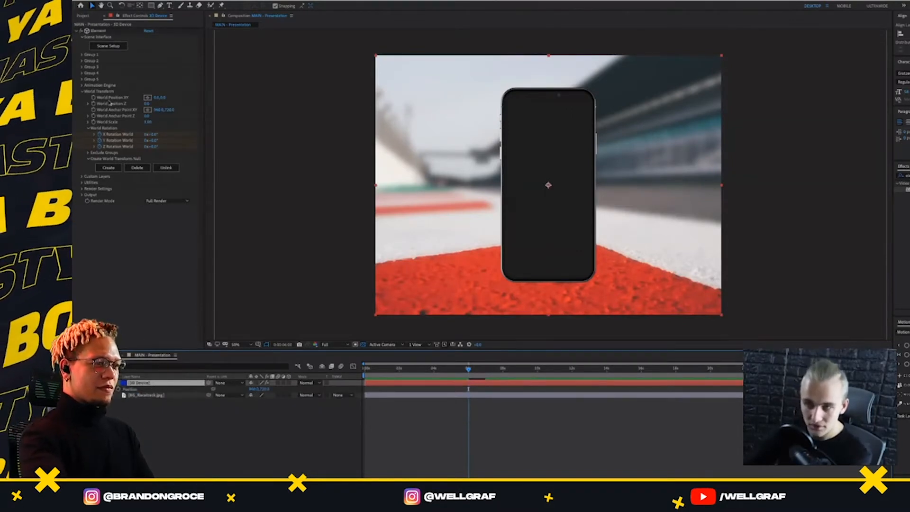
click(94, 98)
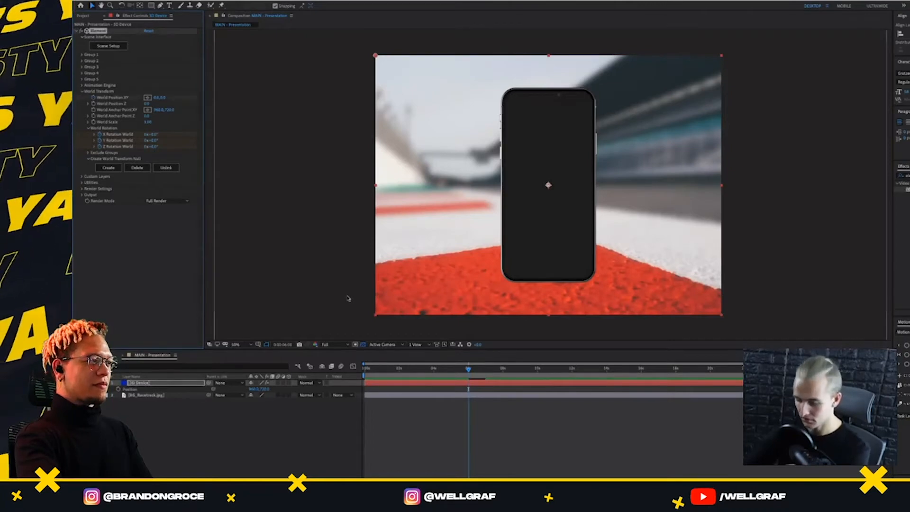
key(u)
click(485, 368)
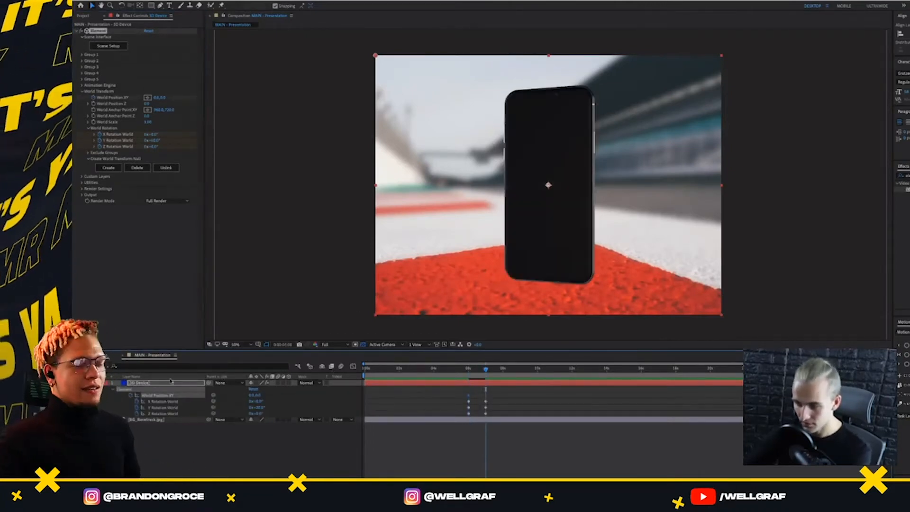
key(j)
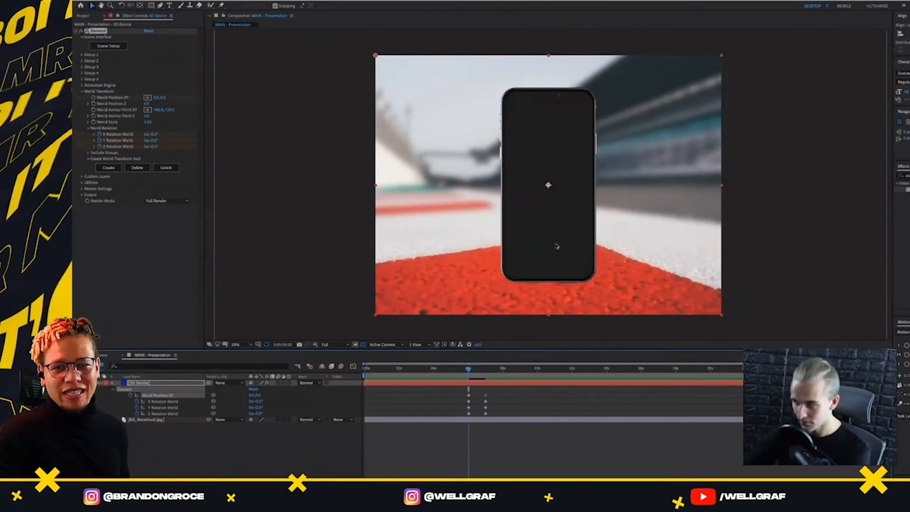
At 6 seconds, lower the phone to a World Position Y of about 813 with a negative Y rotation, and use Half preview resolution
drag(273, 394, 563, 379)
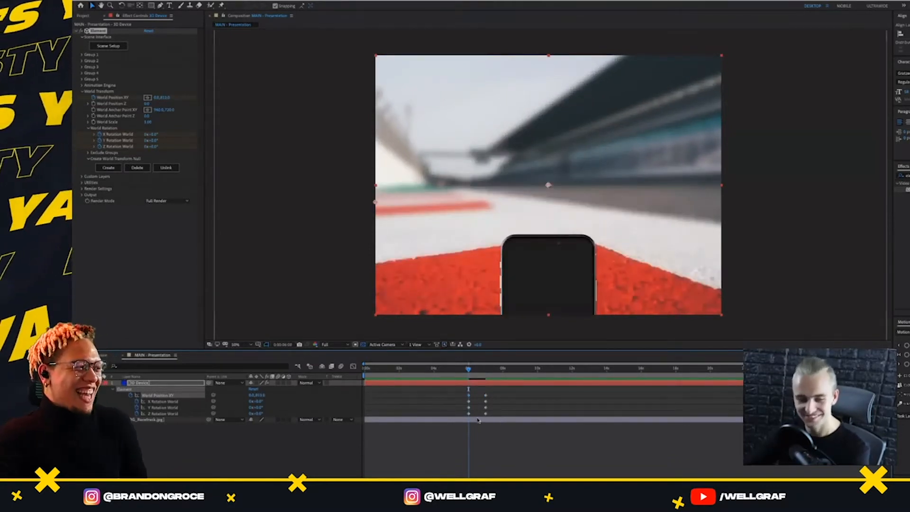
mouse_move(256, 402)
mouse_down()
mouse_move(275, 403)
mouse_move(247, 411)
mouse_up()
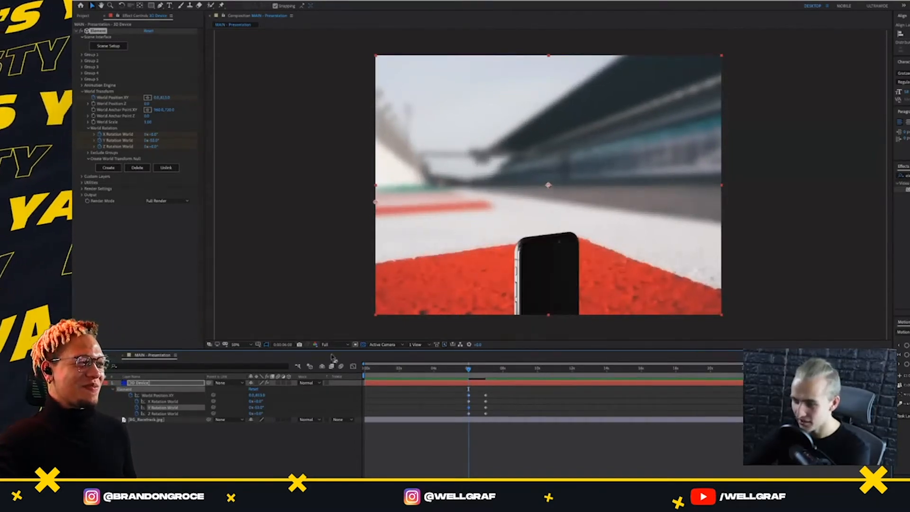
click(329, 344)
click(329, 371)
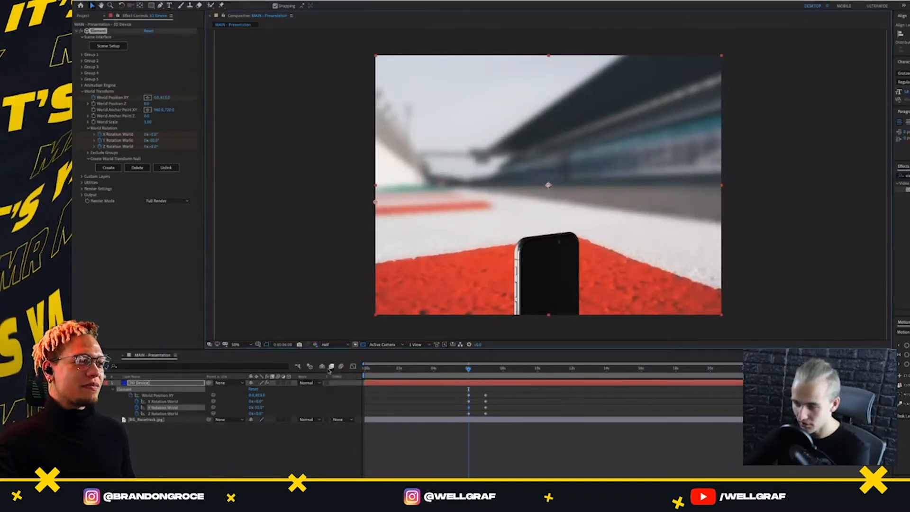
At 7 seconds, tilt the phone back on X and 24° on Z, and reduce its World Scale to 0.80
click(485, 369)
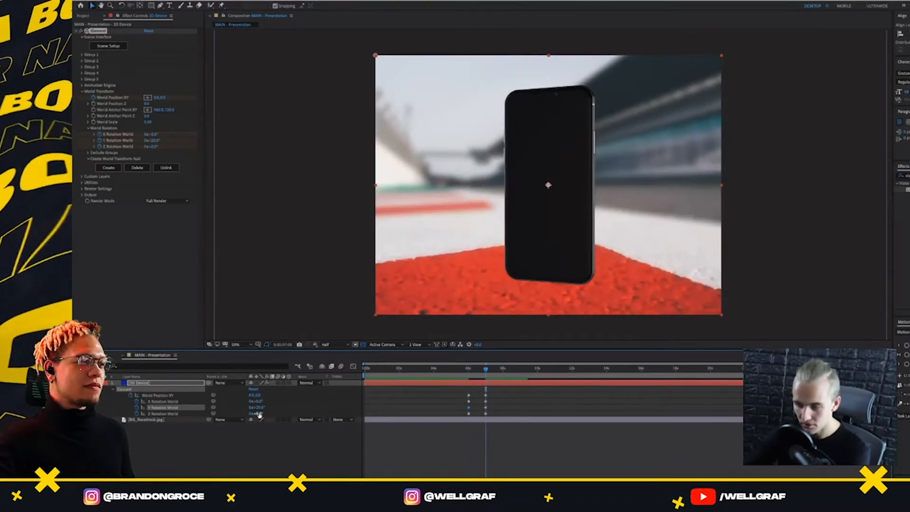
mouse_move(260, 416)
mouse_down()
mouse_move(267, 412)
mouse_move(252, 408)
mouse_up()
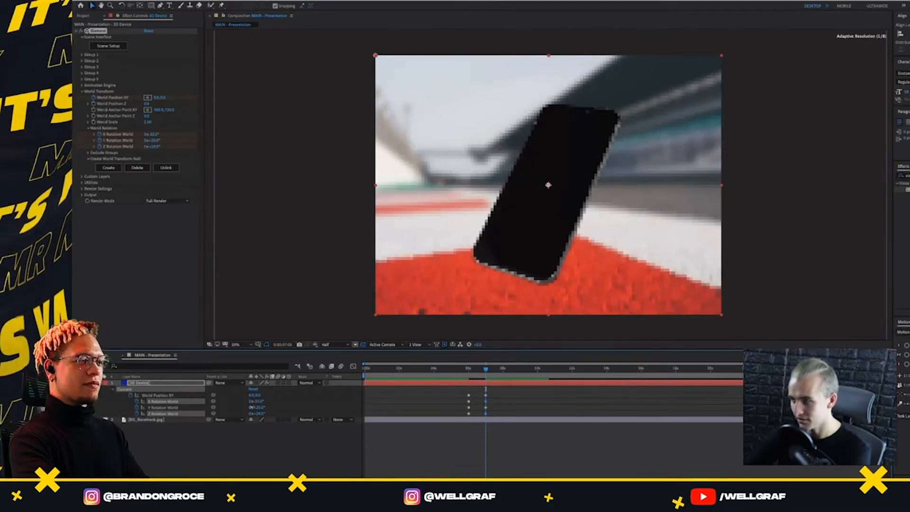
click(162, 385)
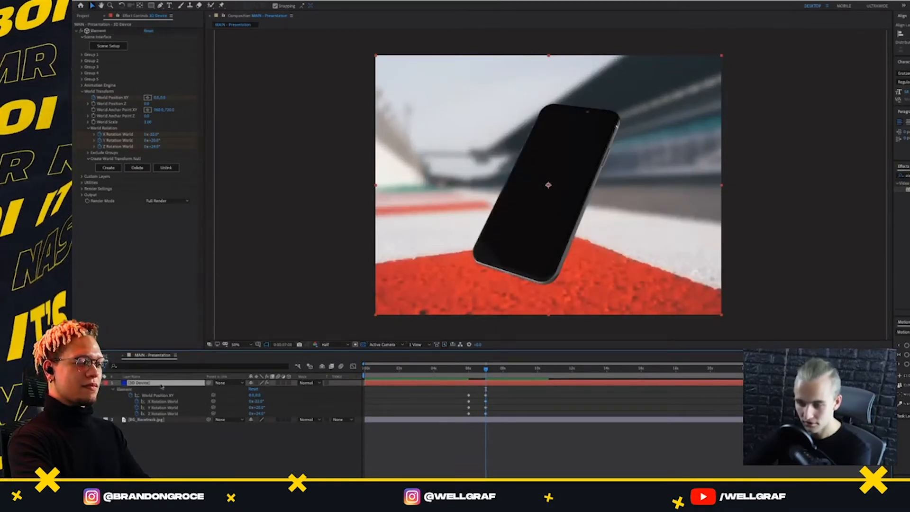
click(89, 123)
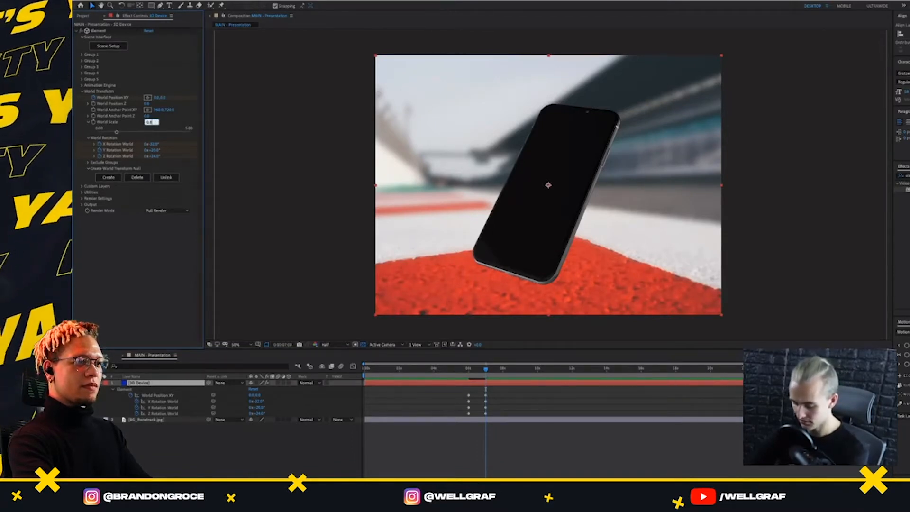
key(Return)
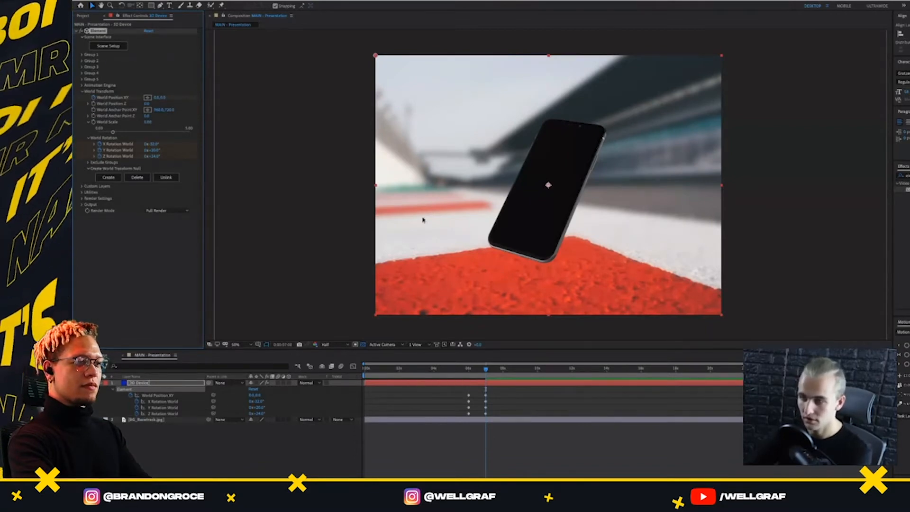
Apply Easy Ease to all position and rotation keyframes of the 3D Device layer
click(491, 370)
key(j)
key(j)
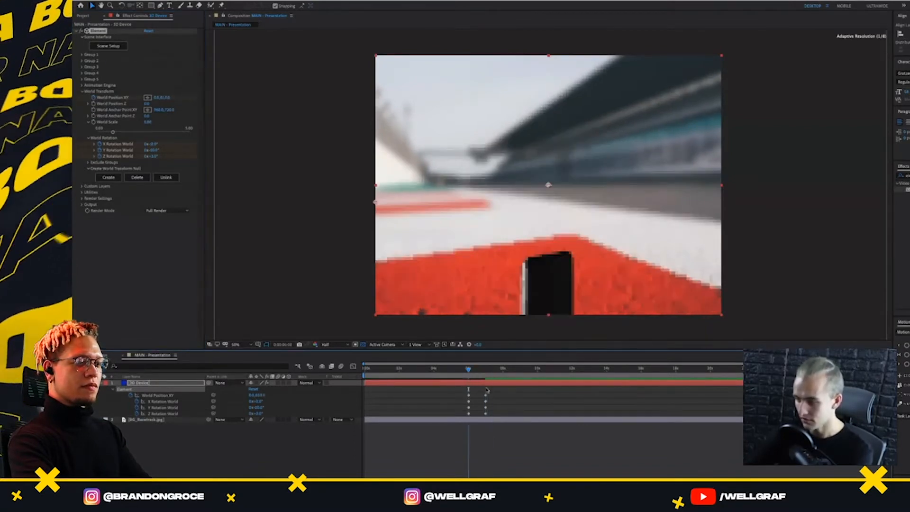
drag(500, 392, 454, 417)
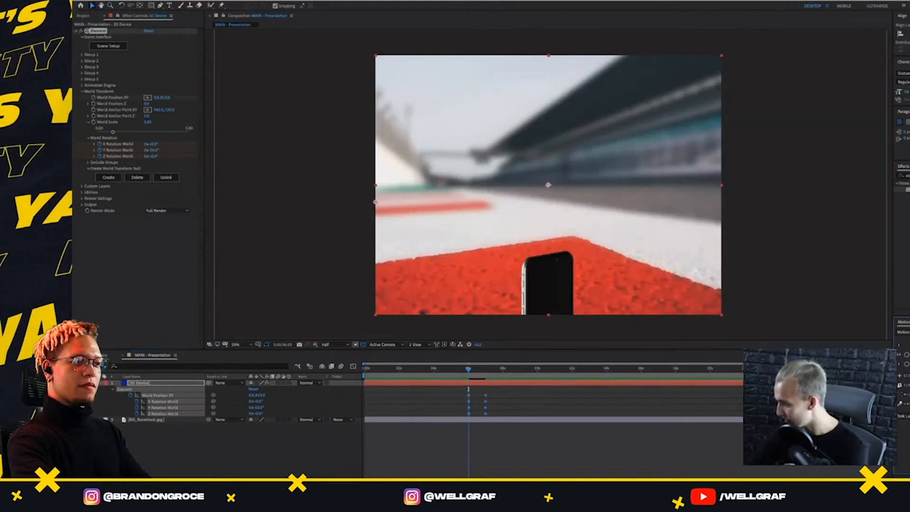
key(F9)
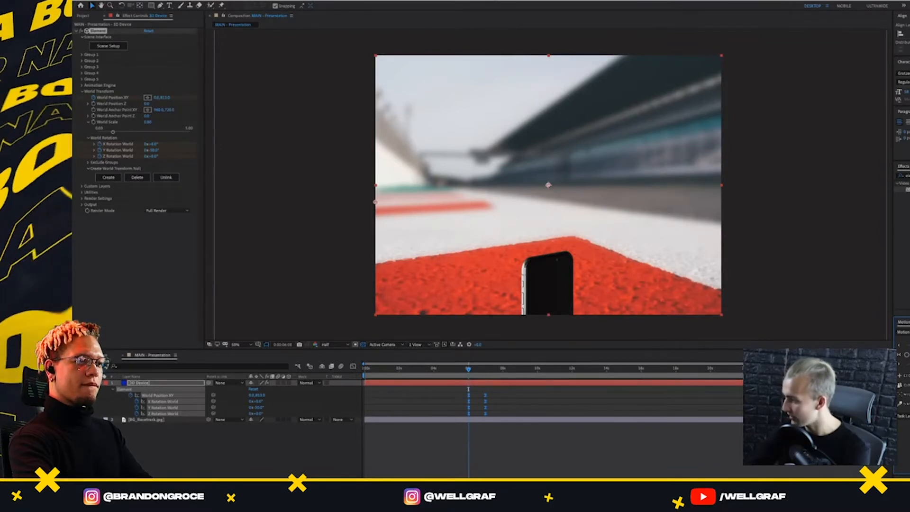
Limit the work area to the phone's entrance, from just before 6 seconds to just after 7 seconds, and preview the animation
drag(479, 368, 462, 369)
key(space)
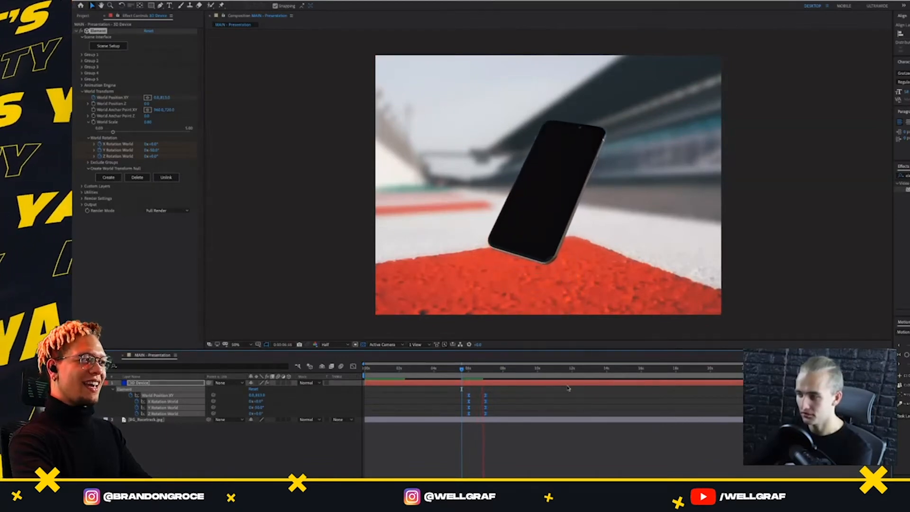
key(space)
key(b)
drag(463, 369, 494, 369)
key(n)
key(space)
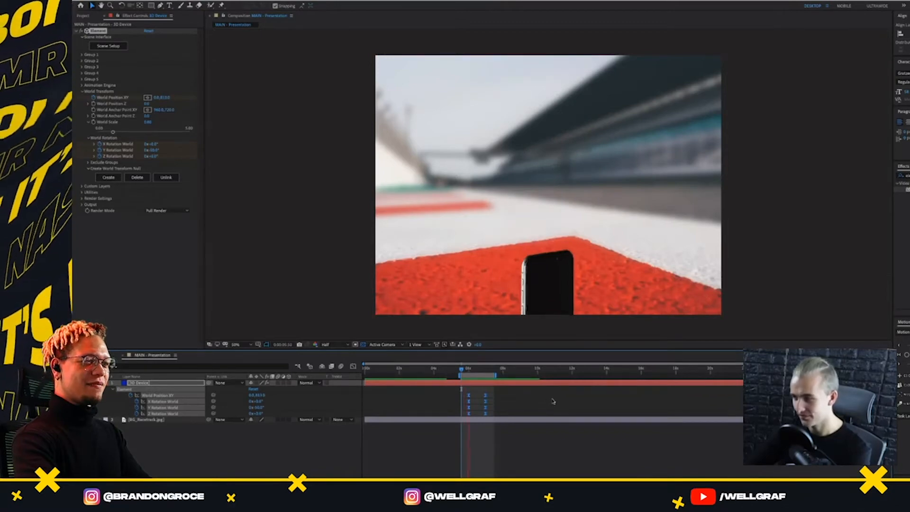
Move the 3D Device layer's end keyframes to 7.5 seconds, extend the work area to about 8 seconds, and preview the entrance
key(space)
drag(499, 391, 496, 414)
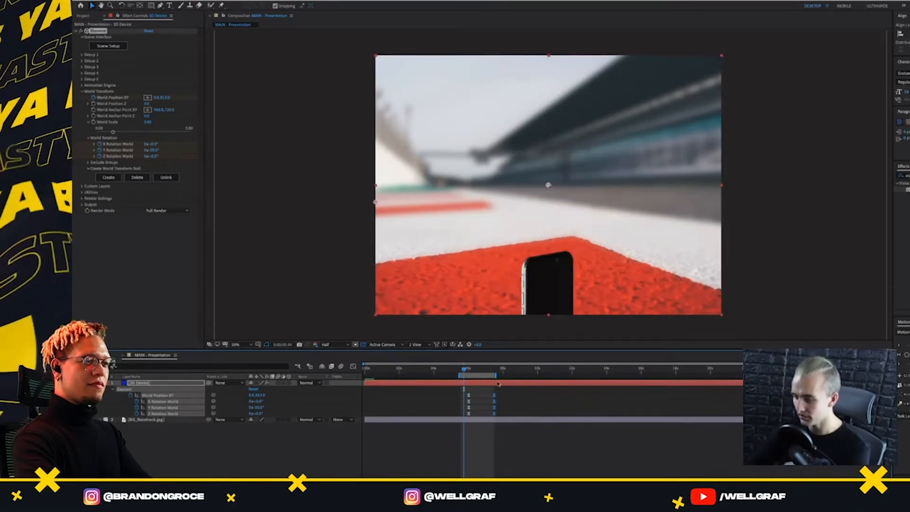
drag(498, 376, 506, 375)
key(space)
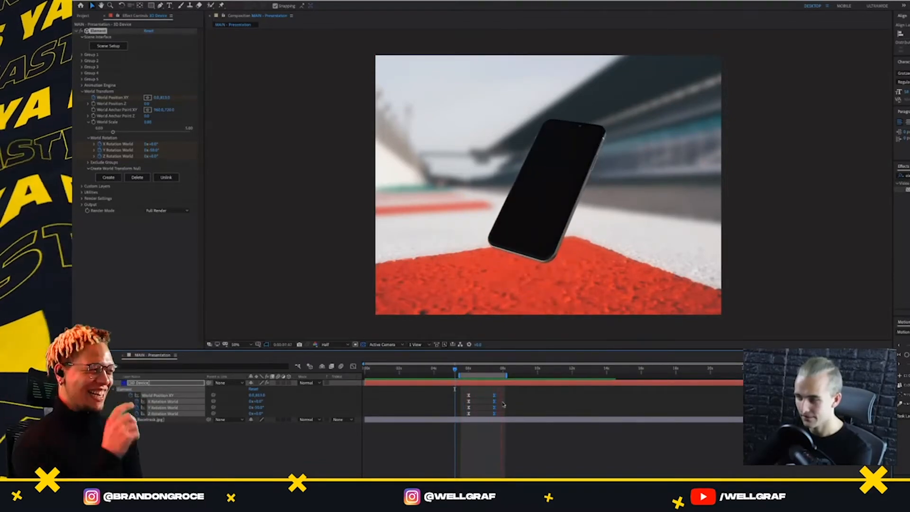
Replay the phone's entrance several times from just before 6 seconds to judge its timing and final position
click(464, 373)
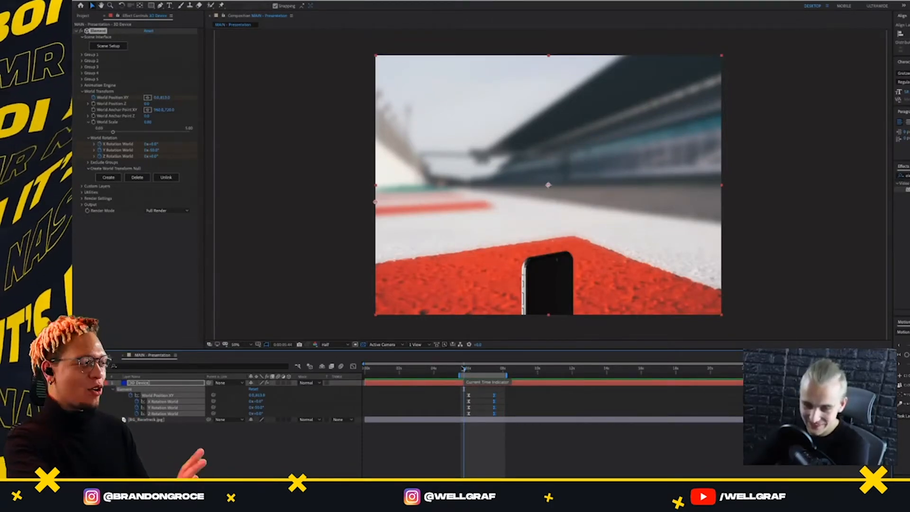
key(space)
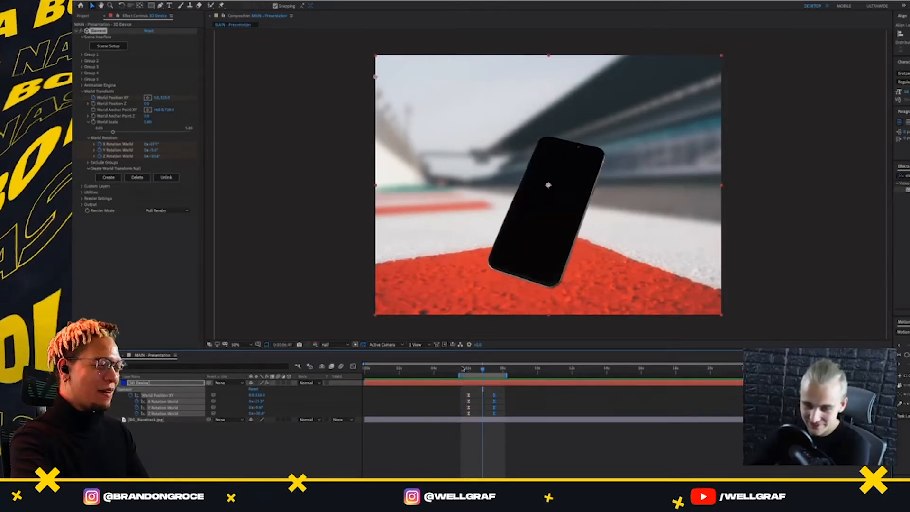
drag(469, 373, 464, 377)
click(465, 371)
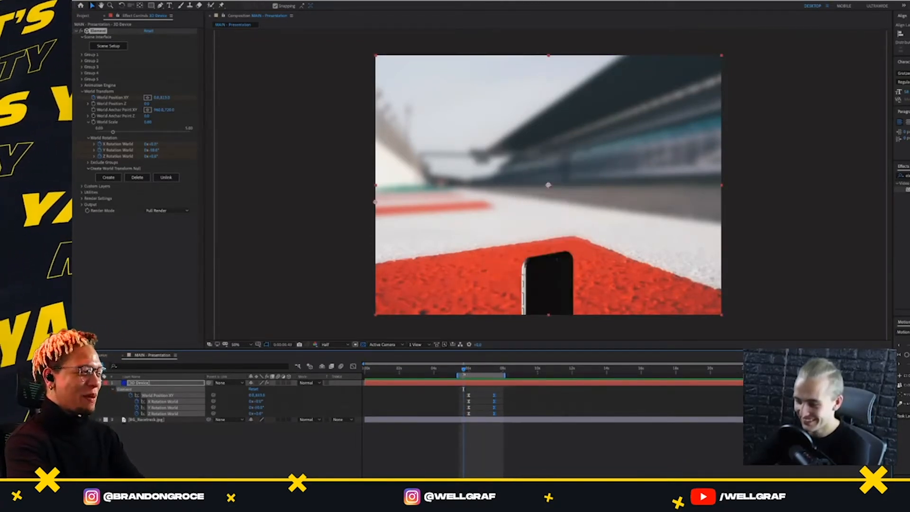
key(space)
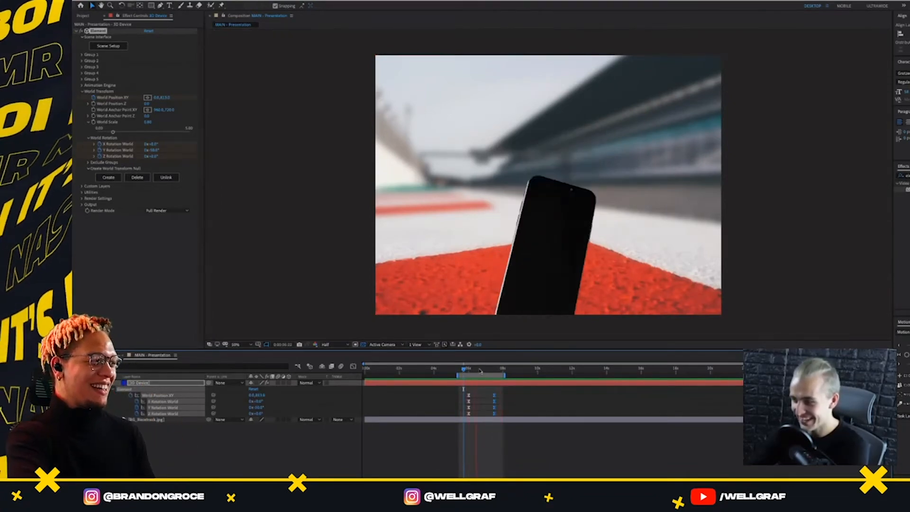
key(space)
key(space)
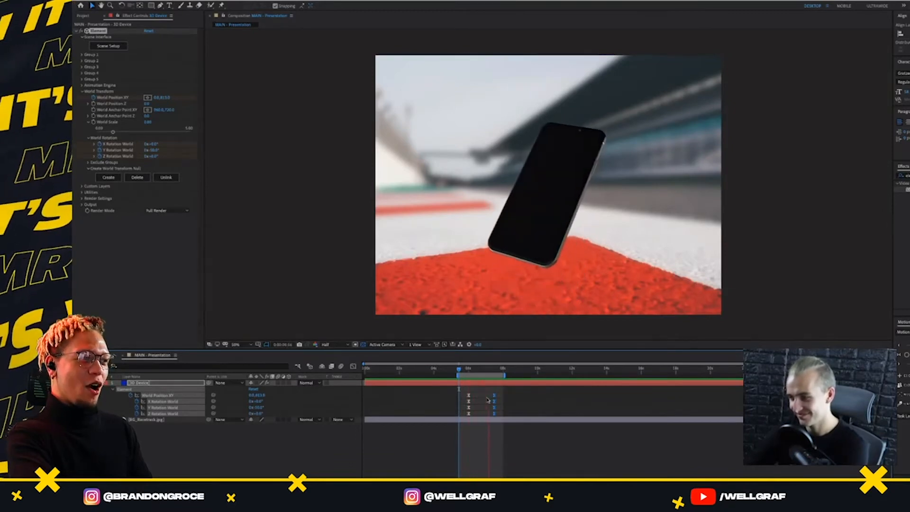
key(space)
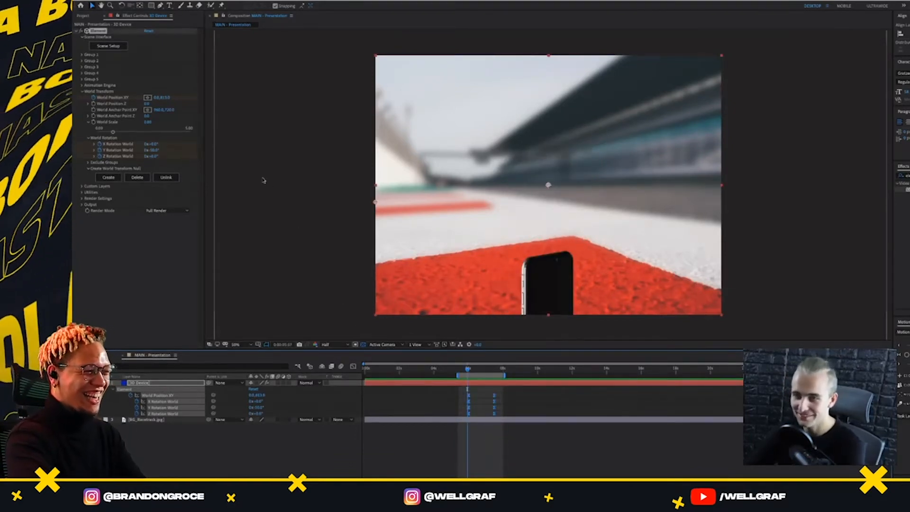
click(462, 370)
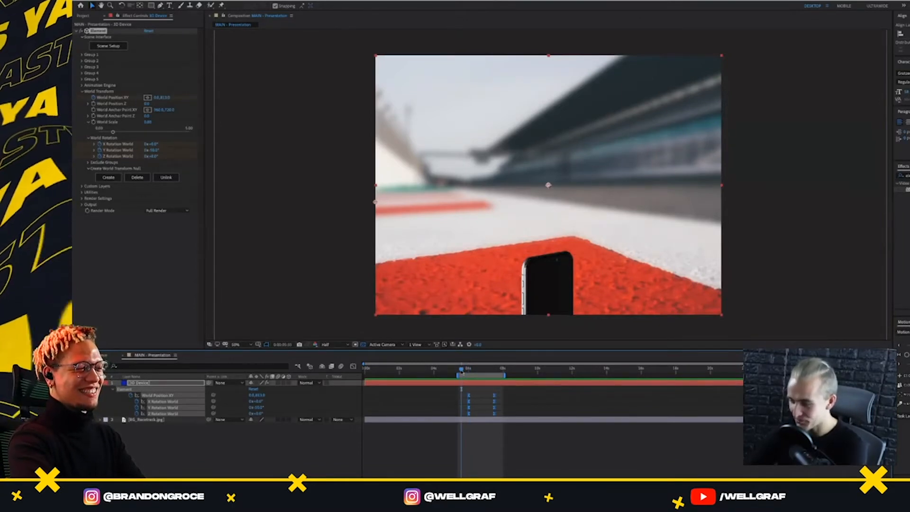
key(space)
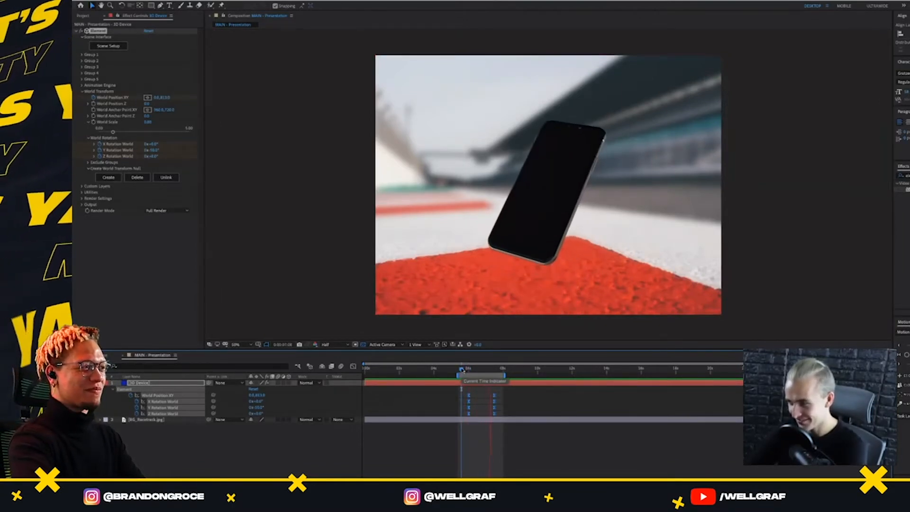
key(space)
click(509, 392)
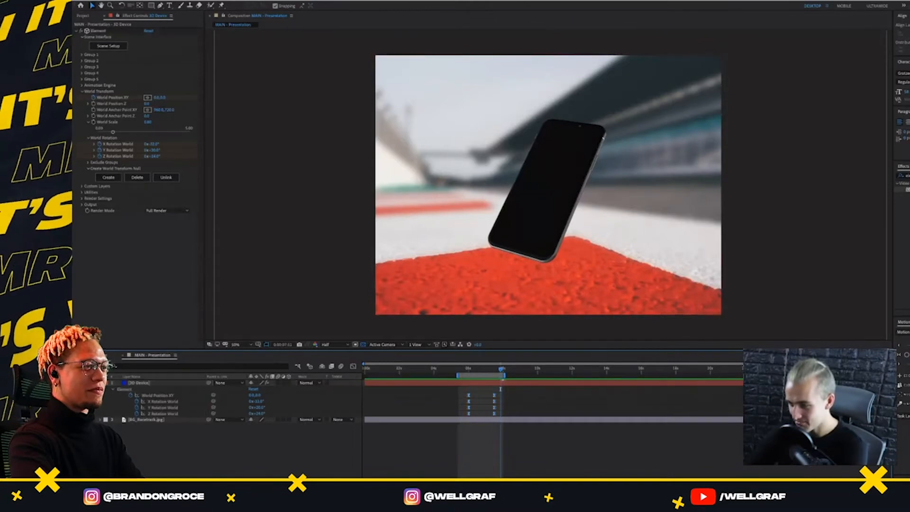
At the 7.5-second keyframe, lower the phone slightly by setting its World Position Y to about 76
drag(501, 369, 495, 370)
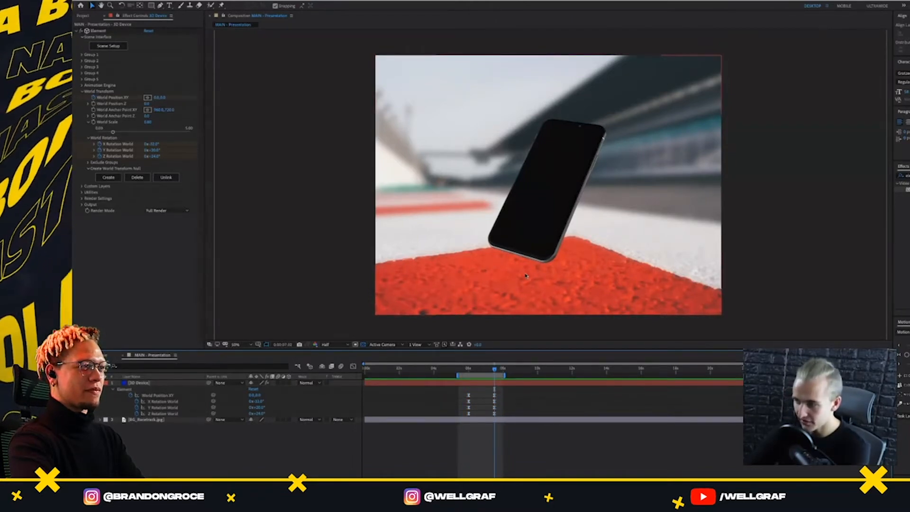
click(176, 414)
click(163, 396)
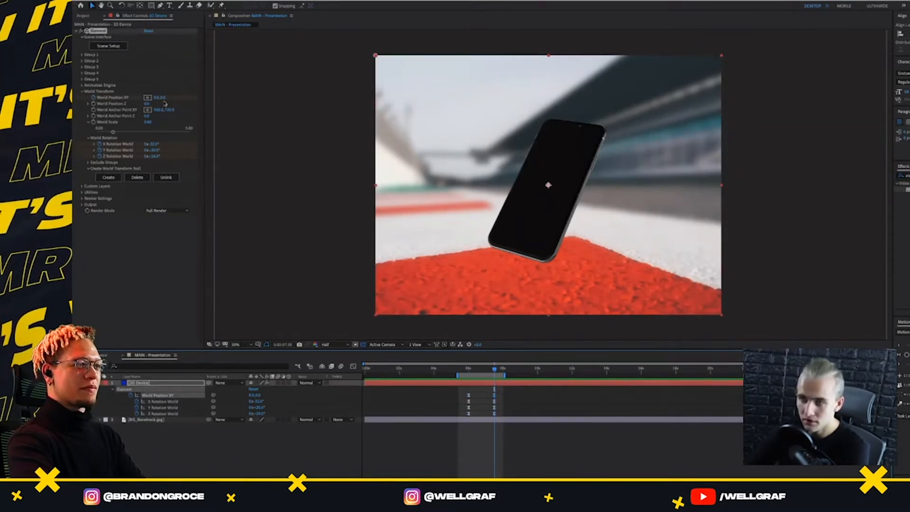
drag(165, 100, 191, 99)
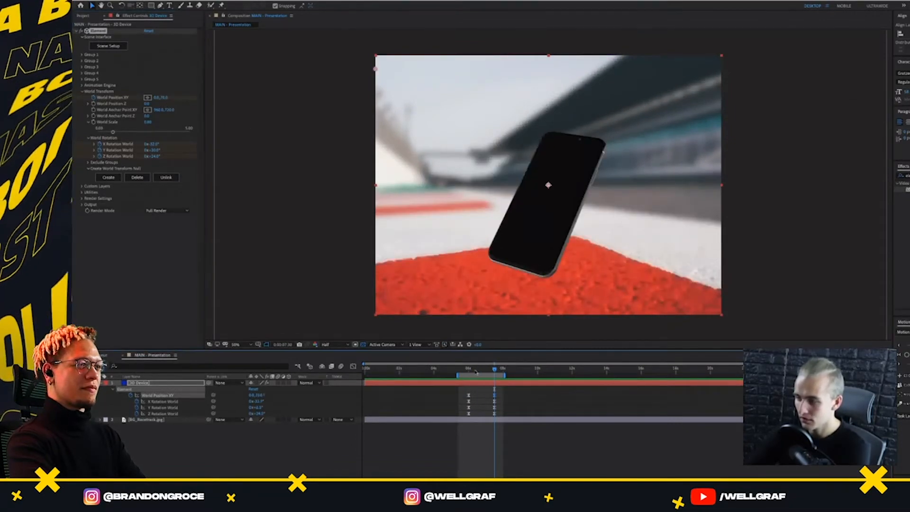
Preview the phone's entrance from just before 6 seconds to check the lowered end position
drag(495, 369, 466, 369)
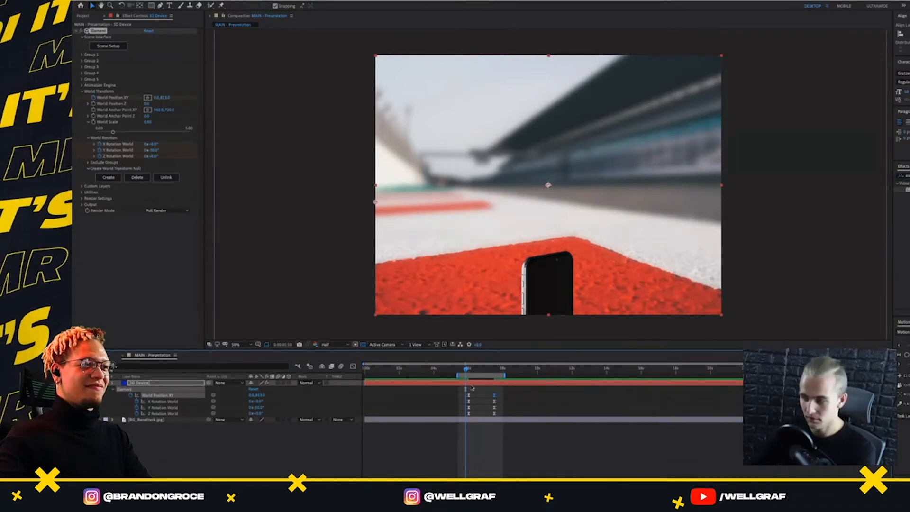
drag(466, 369, 460, 375)
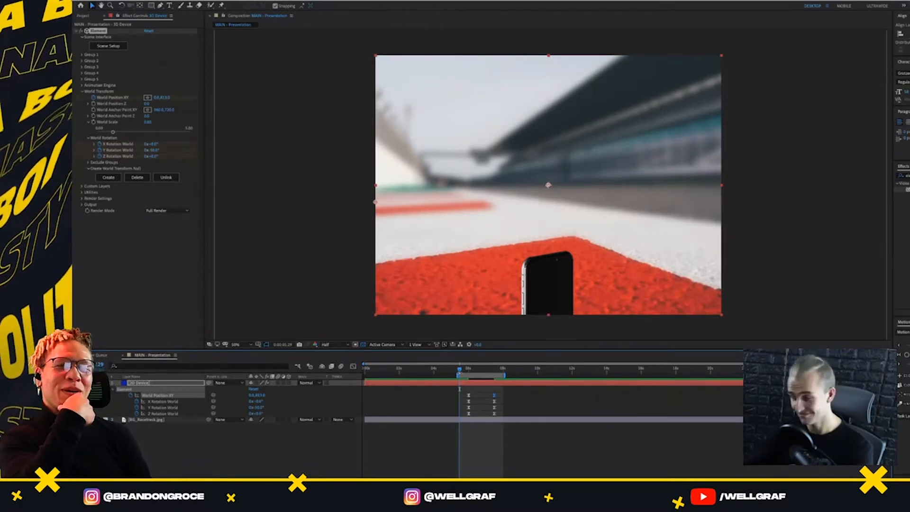
click(463, 370)
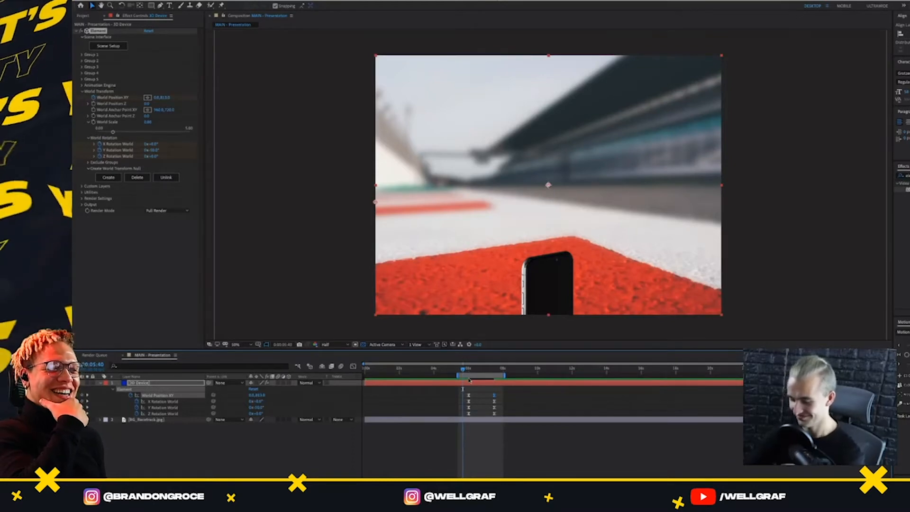
key(space)
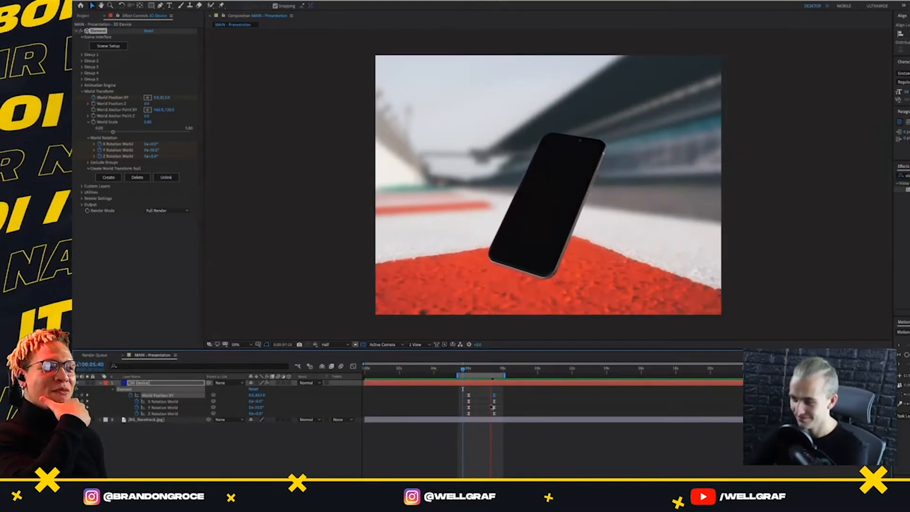
key(space)
Extend the end of the work area to about 10.7 seconds
drag(505, 375, 549, 376)
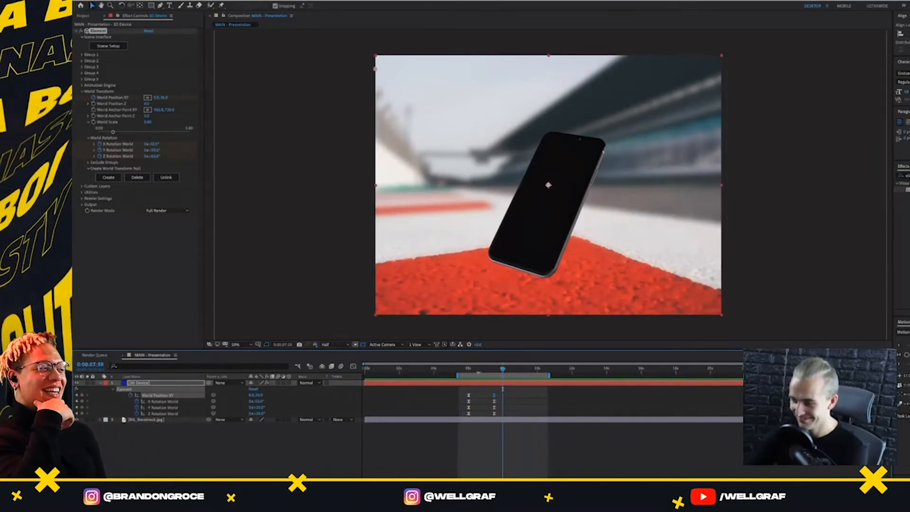
key(space)
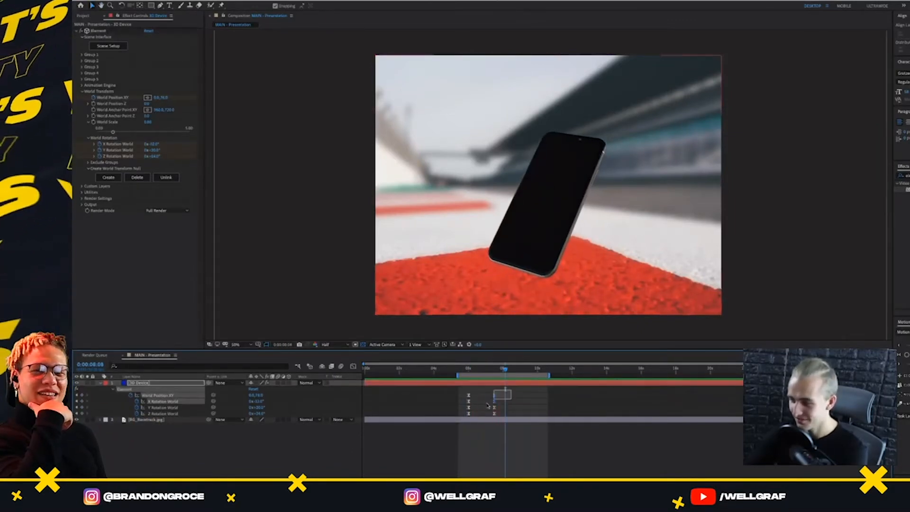
key(space)
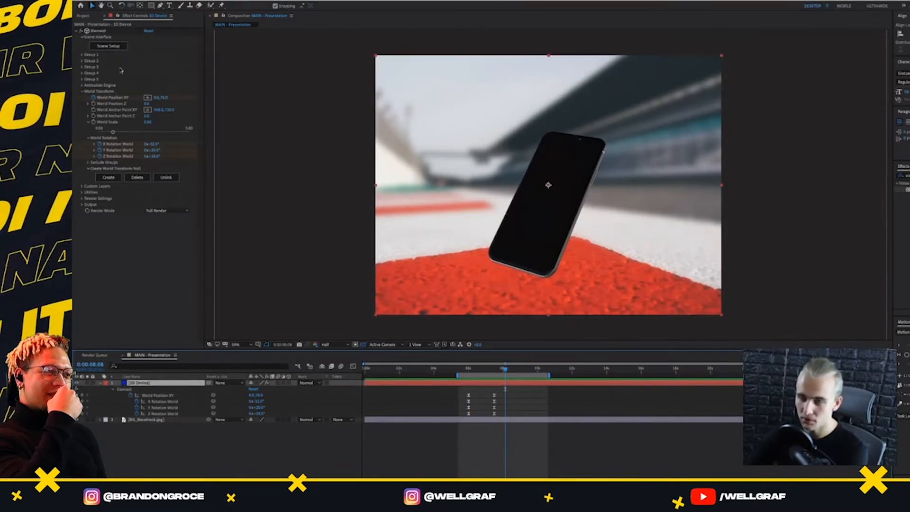
Create a new composition from the MAIN_UI-Motion-Flow.mp4 footage and move it into the _Compositions folder
click(84, 15)
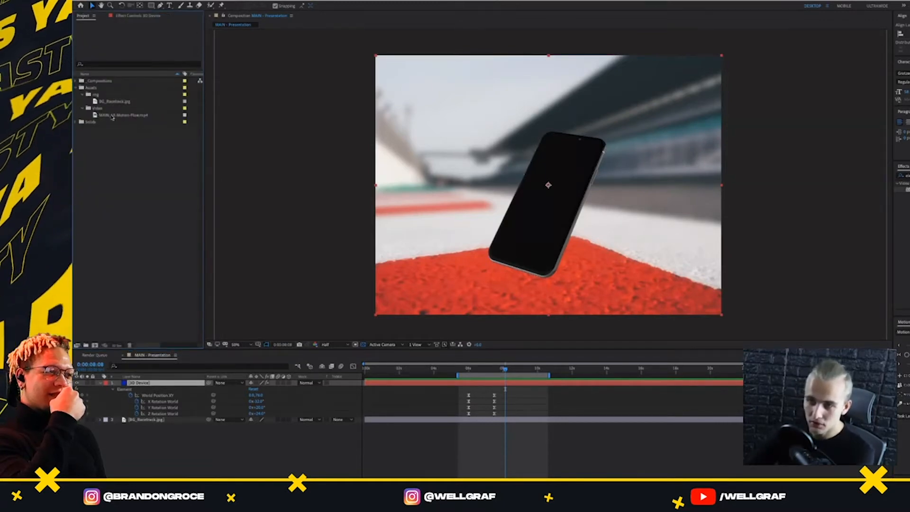
click(114, 115)
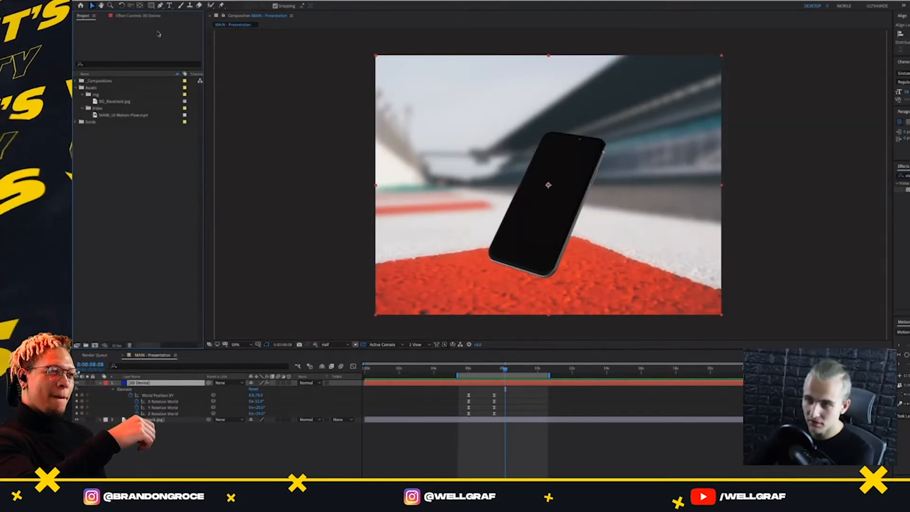
right_click(126, 116)
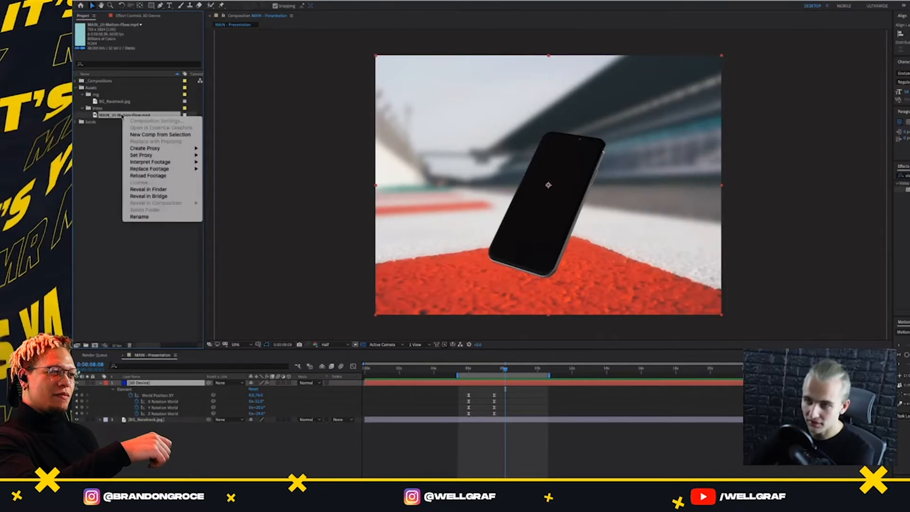
click(142, 134)
drag(104, 115, 97, 83)
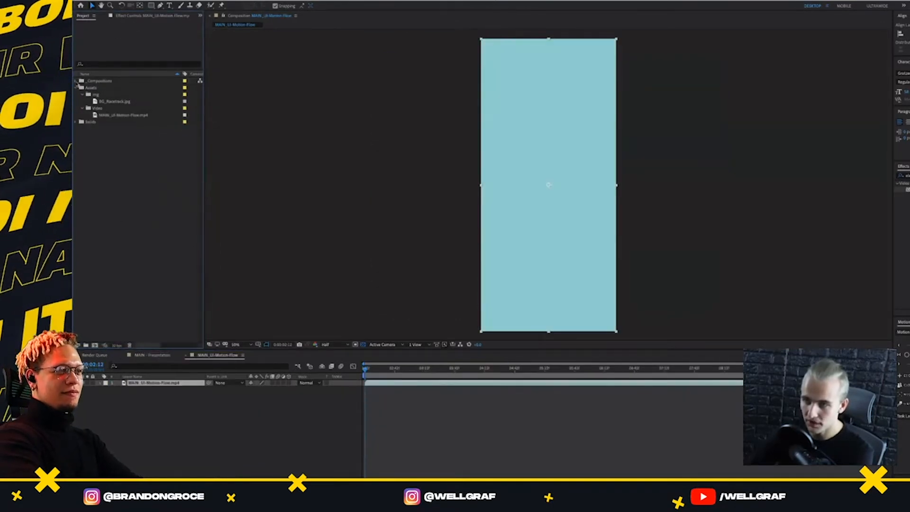
Expand the _Compositions folder and rename its first composition, the racetrack presentation, as SCREEN
click(76, 80)
click(100, 88)
key(Return)
text(SCRE)
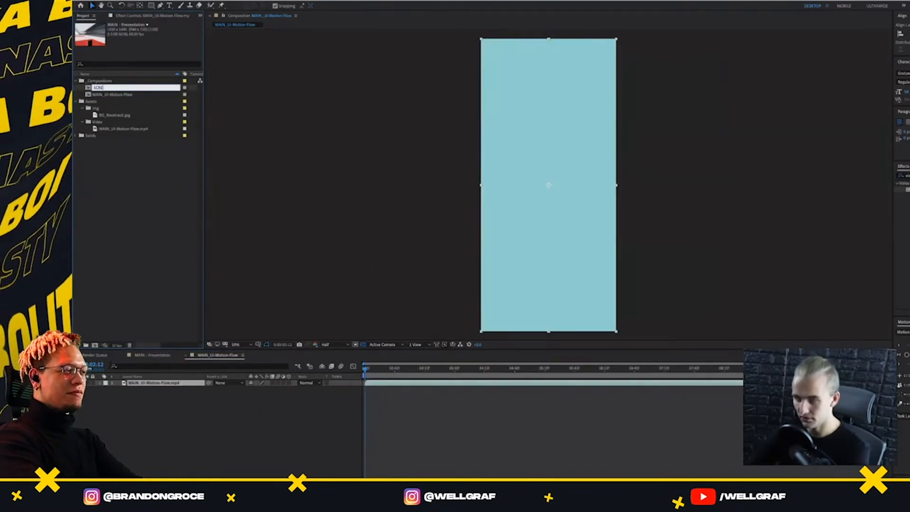
text(EN)
key(Return)
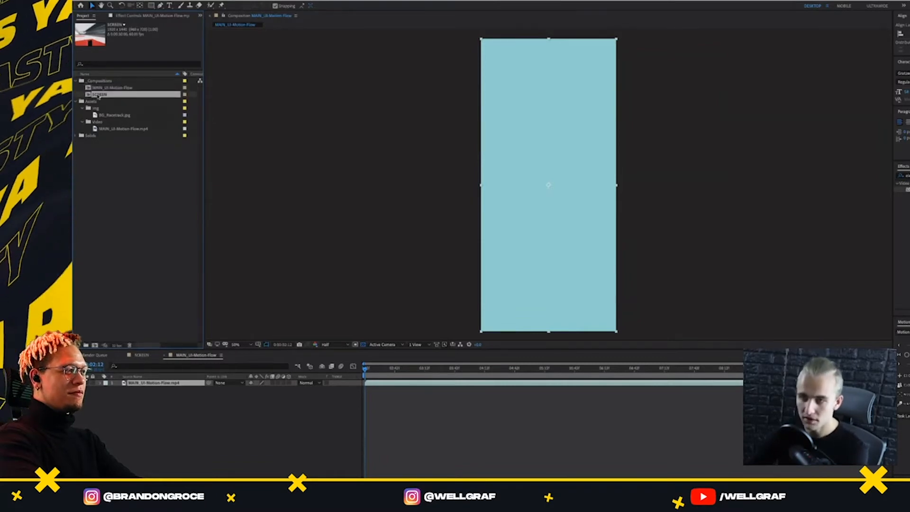
Show the racetrack presentation's timeline and rename that composition as MAIN
click(100, 355)
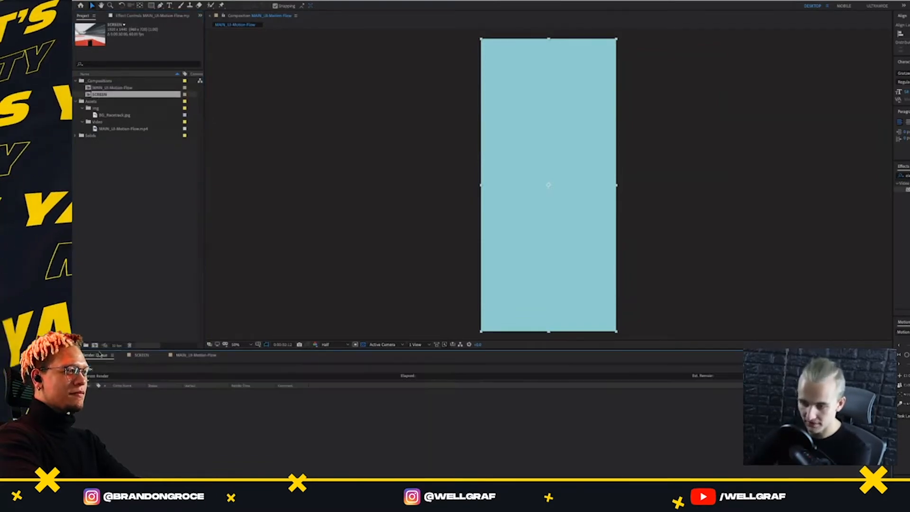
click(142, 356)
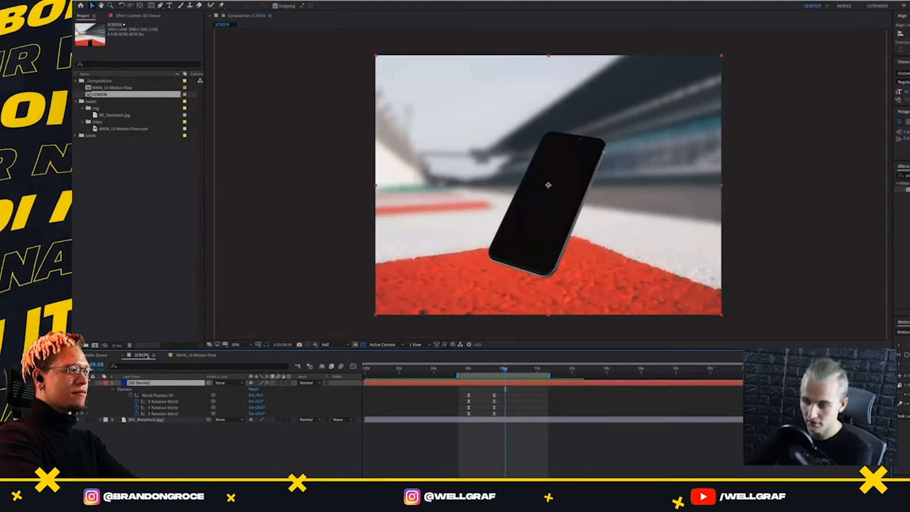
key(Return)
key(Escape)
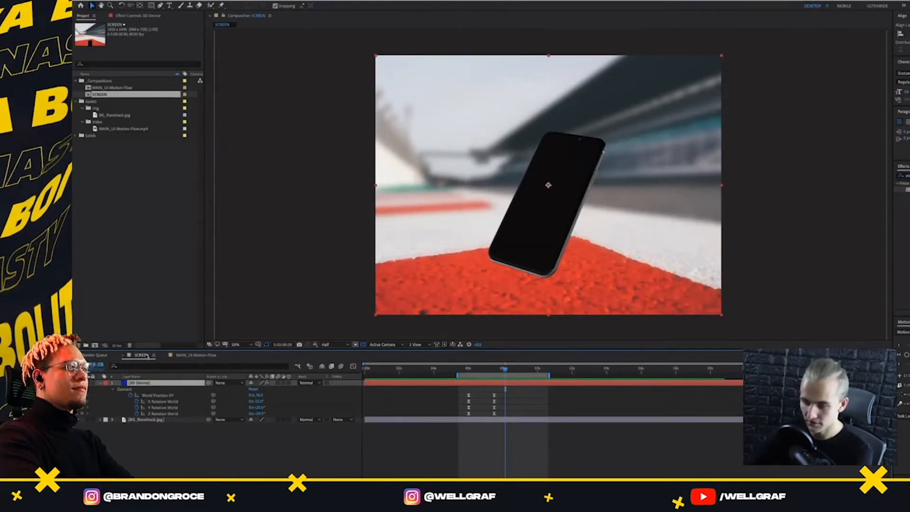
click(107, 94)
key(Return)
text(MAI)
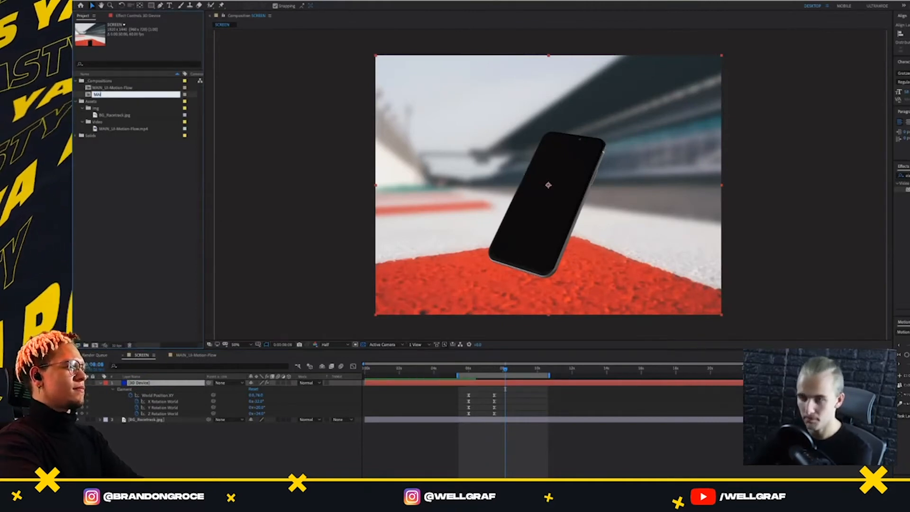
text(N)
key(Return)
Rename the MAIN_UI-Motion-Flow composition as SCREEN
click(107, 95)
key(Return)
text(SCR)
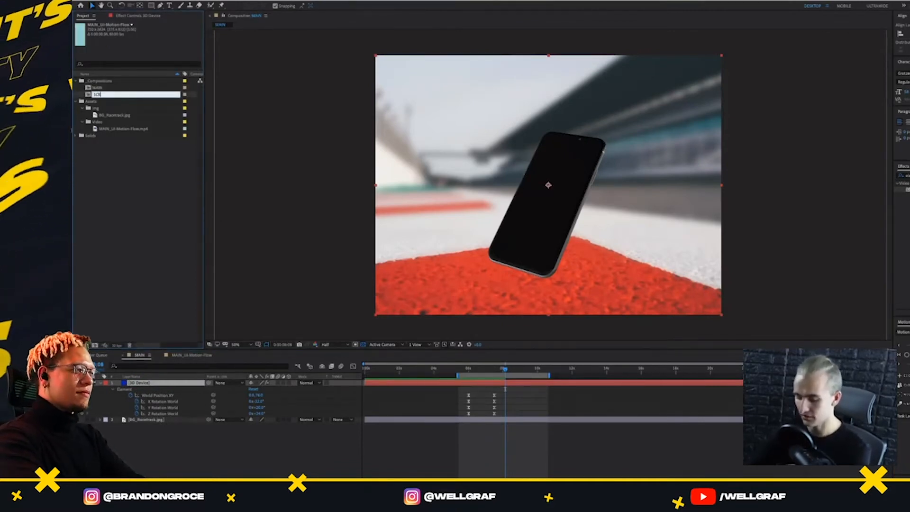
text(EEN)
key(Return)
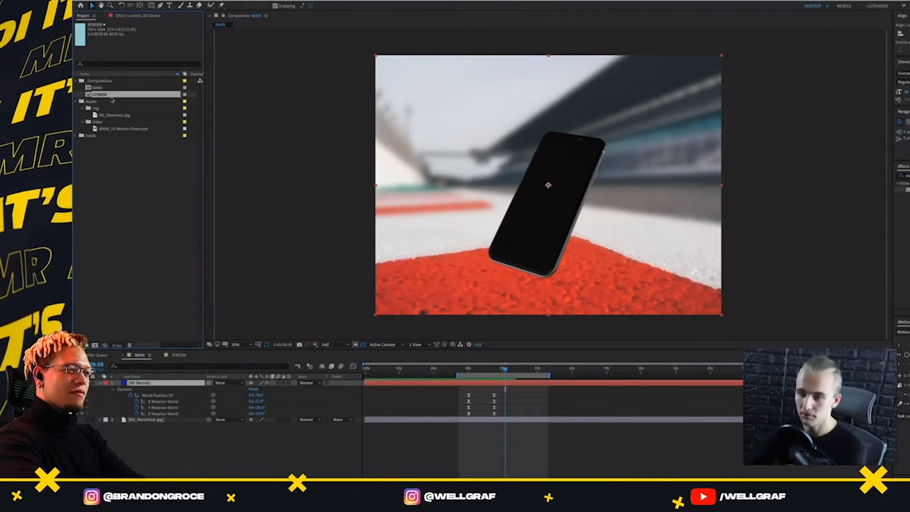
Add the SCREEN composition as the uppermost layer of the MAIN composition and hide that layer
drag(113, 100, 550, 190)
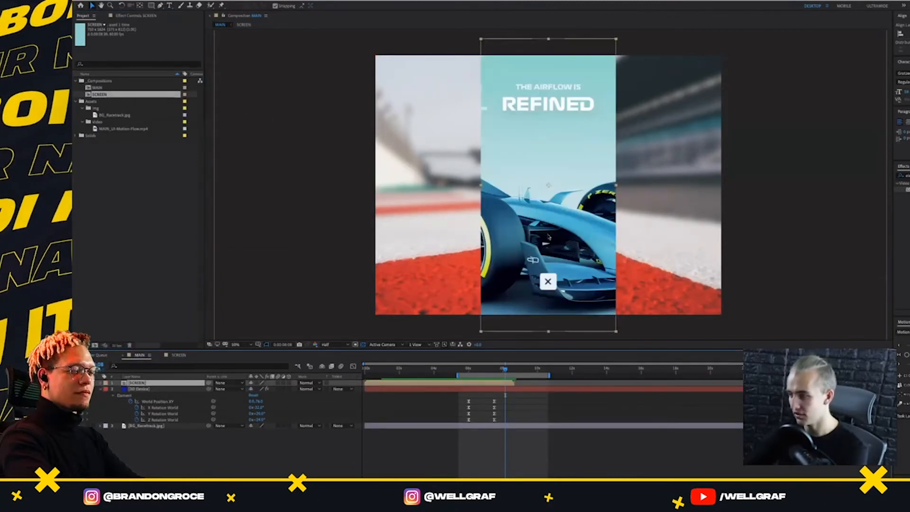
click(77, 382)
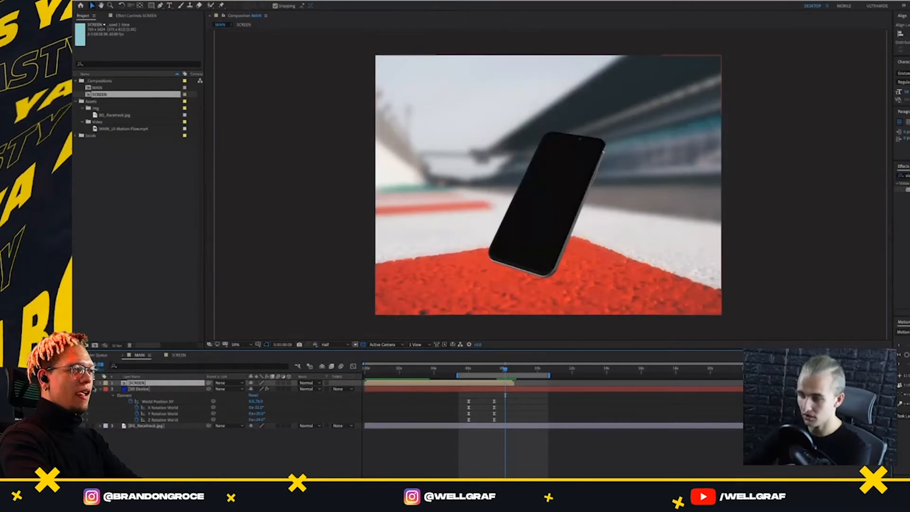
Set Layer 1 of the custom texture maps in the 3D Device layer's Element effect to the SCREEN layer
click(142, 390)
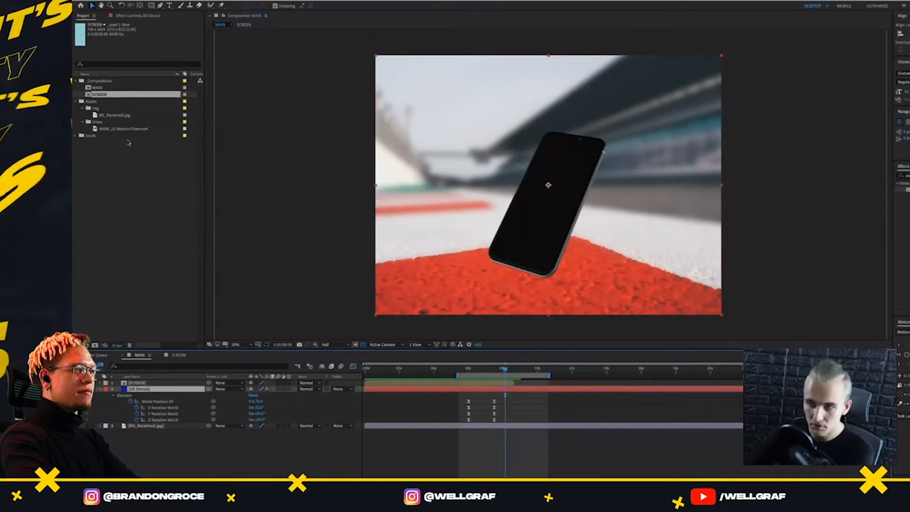
click(125, 17)
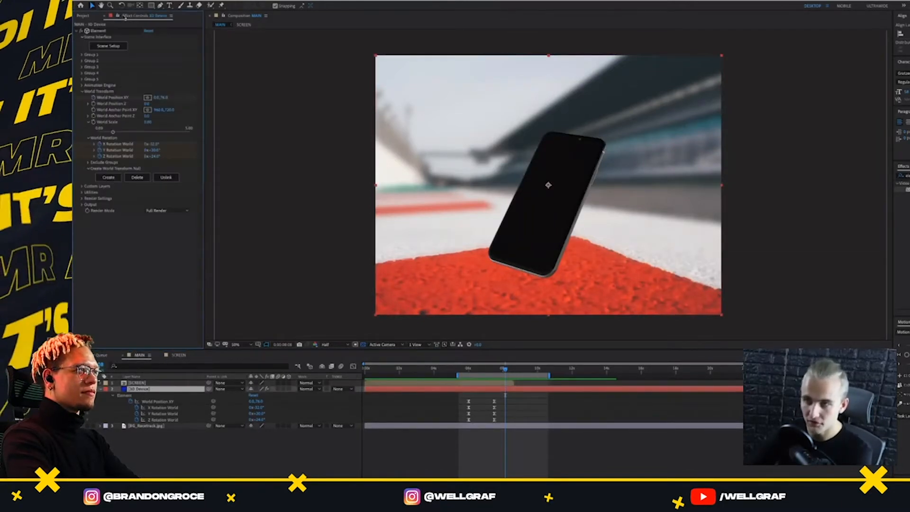
click(84, 91)
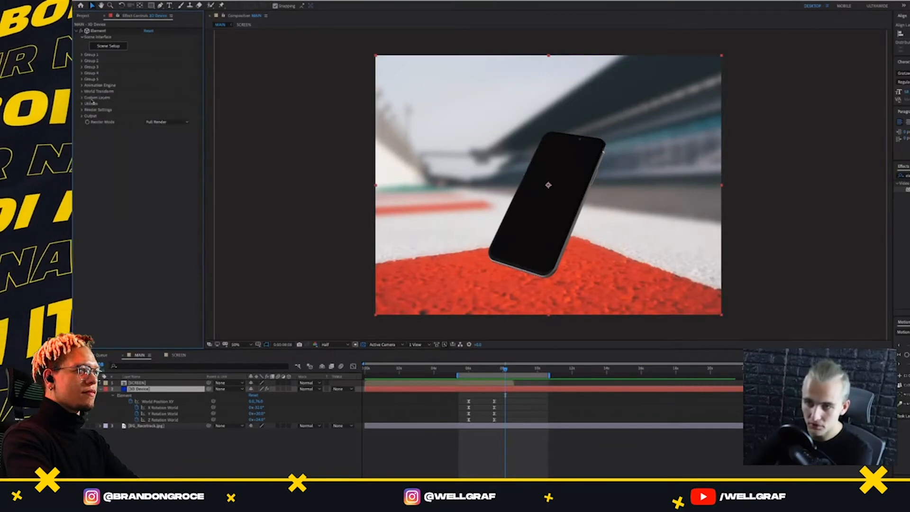
click(83, 97)
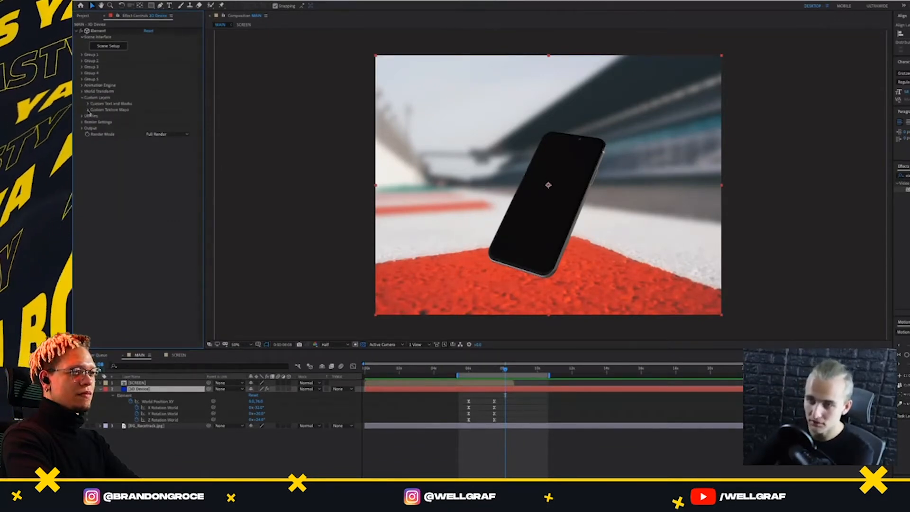
click(88, 110)
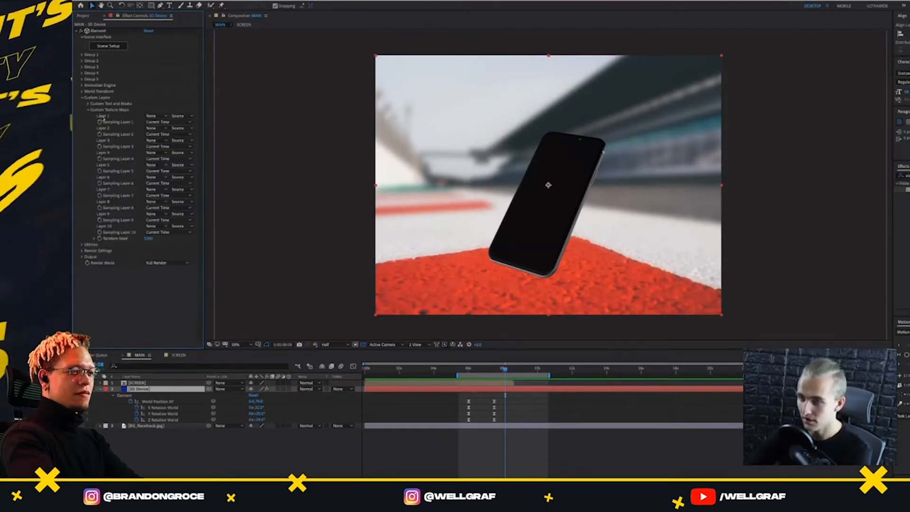
click(154, 117)
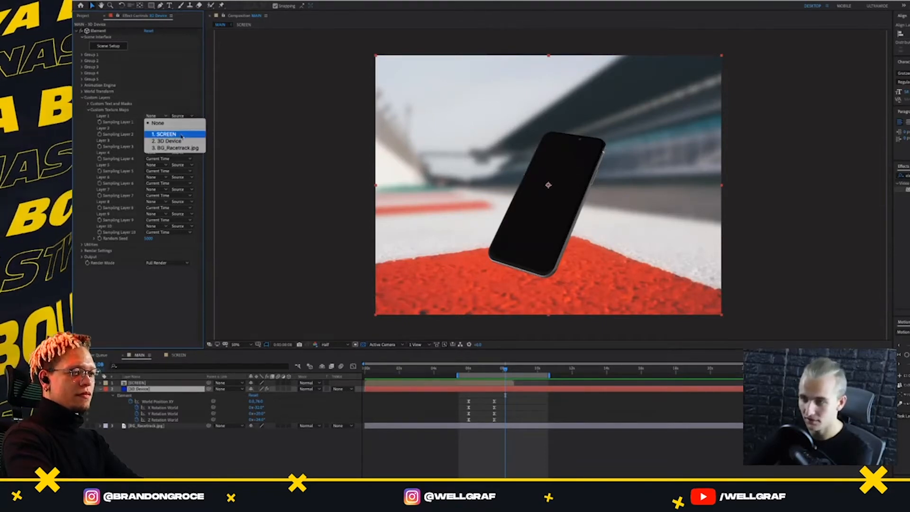
click(163, 134)
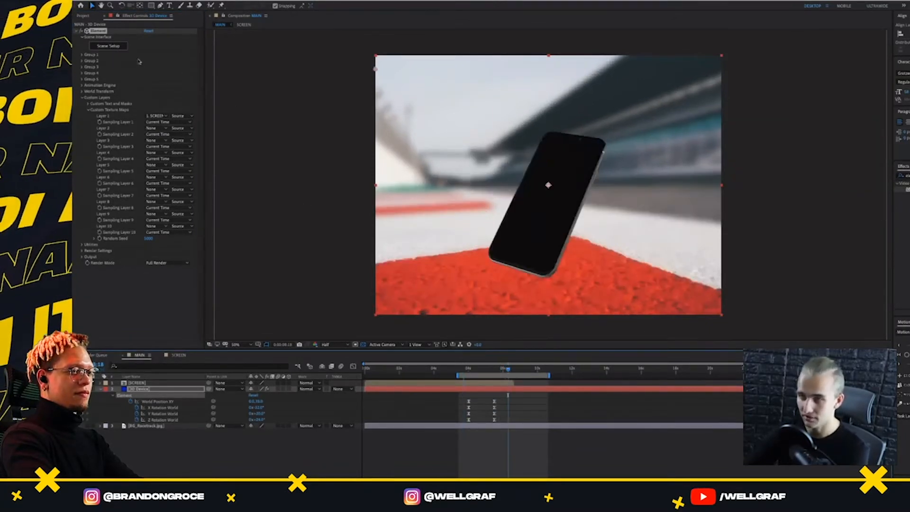
Open the Element scene setup and select the first screen material of the phone's Screen model
click(109, 46)
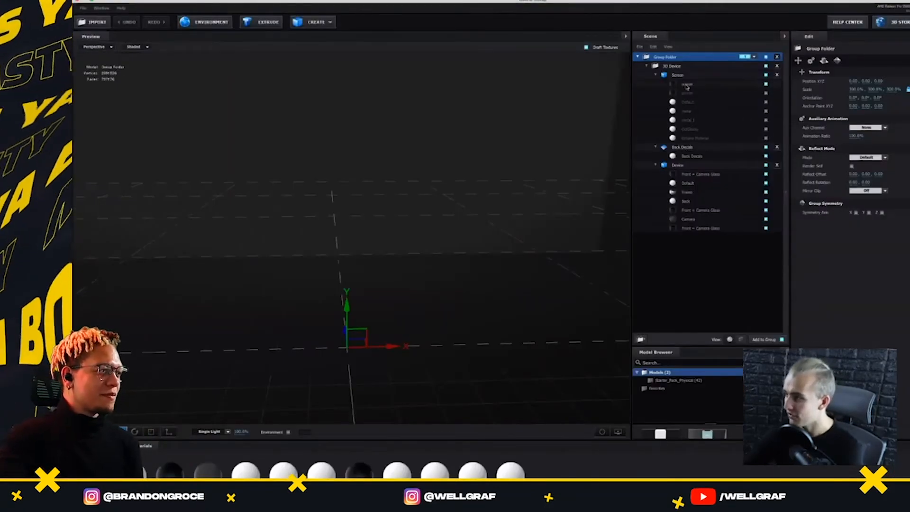
click(684, 84)
scroll(469, 220, down, 5)
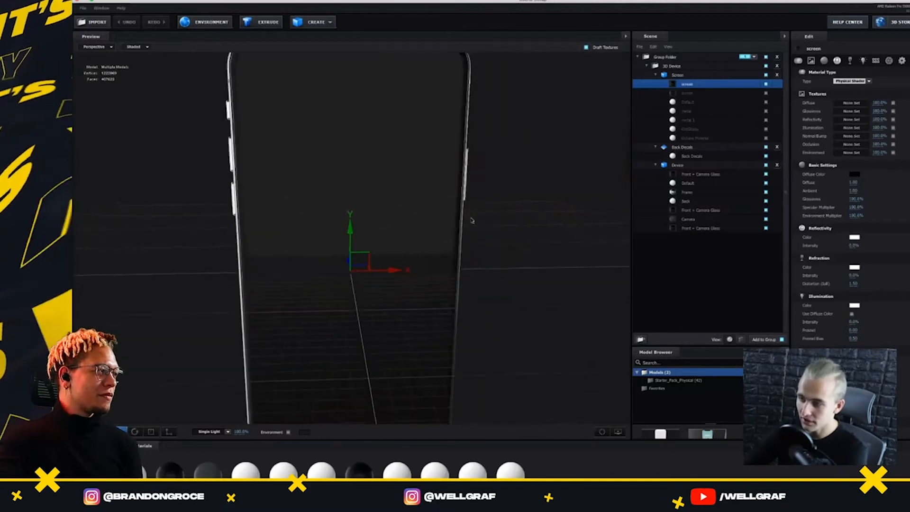
drag(469, 220, 379, 261)
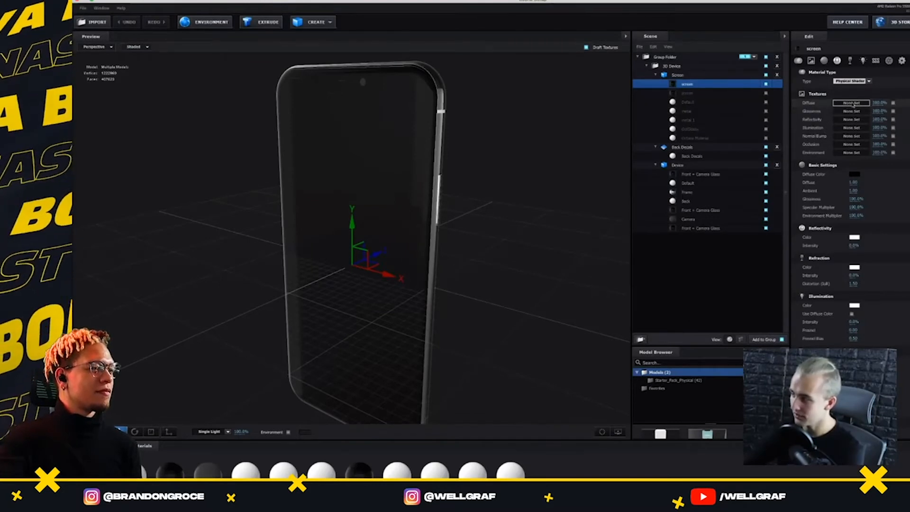
Try to apply Custom Layer 1 [SCREEN] as the black screen material's diffuse texture and inspect the phone's display
click(851, 103)
click(612, 112)
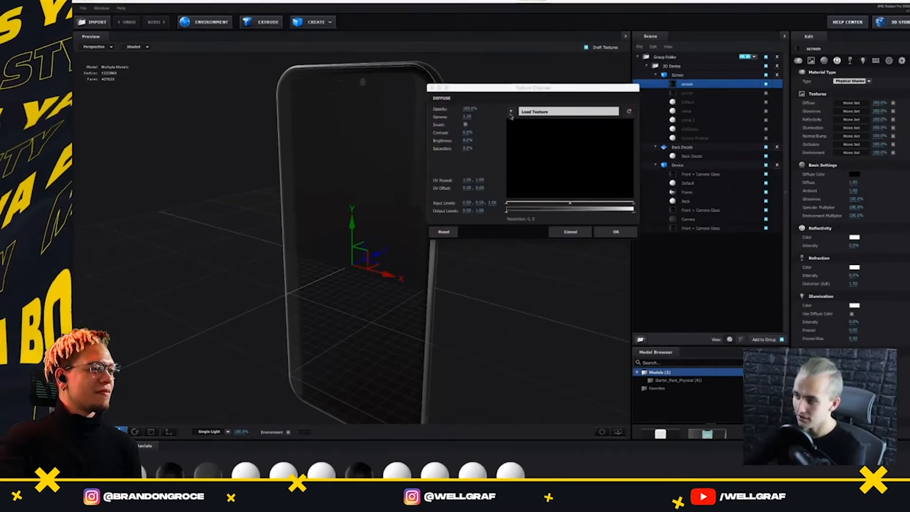
click(511, 112)
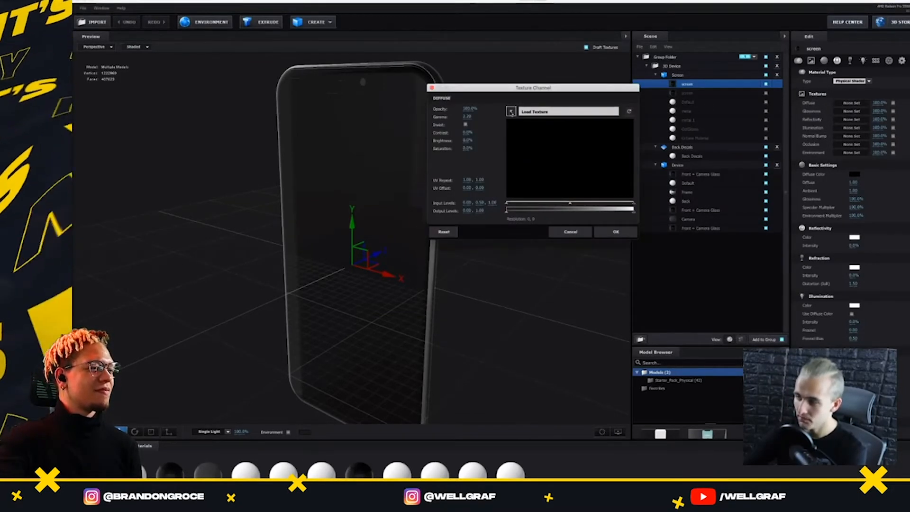
click(550, 111)
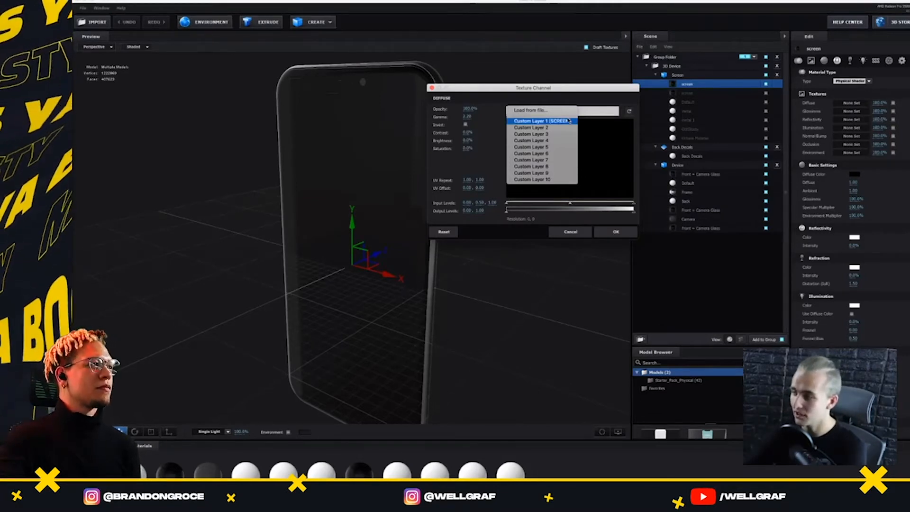
click(566, 121)
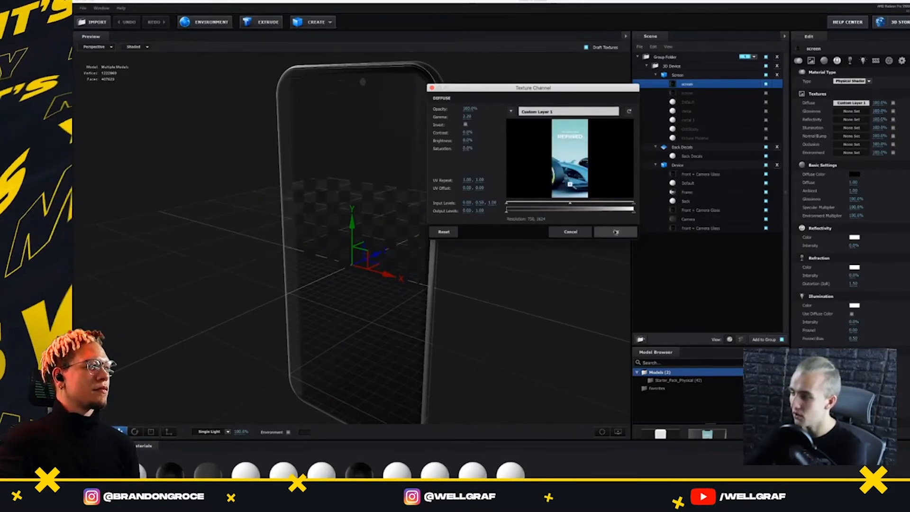
click(616, 232)
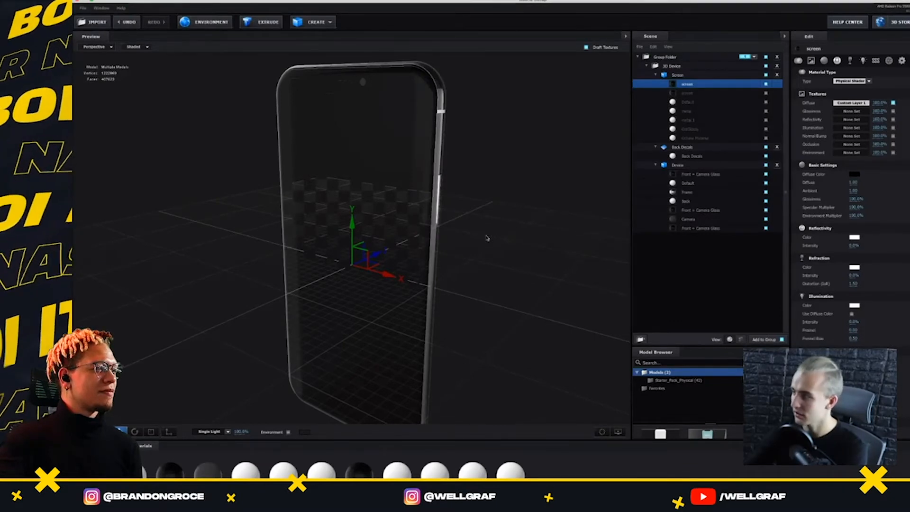
drag(473, 254, 565, 214)
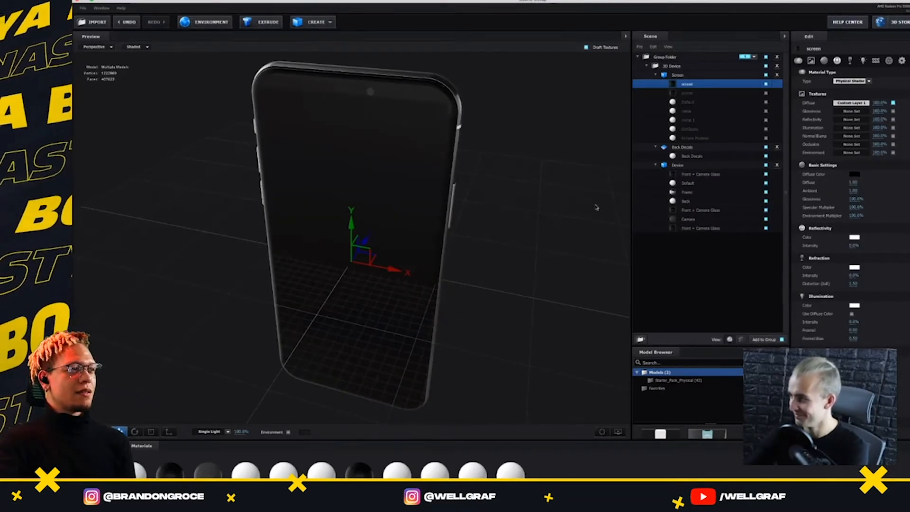
Reset the screen material, load Custom Layer 1 as its diffuse texture, and return to the MAIN composition
right_click(740, 86)
click(750, 88)
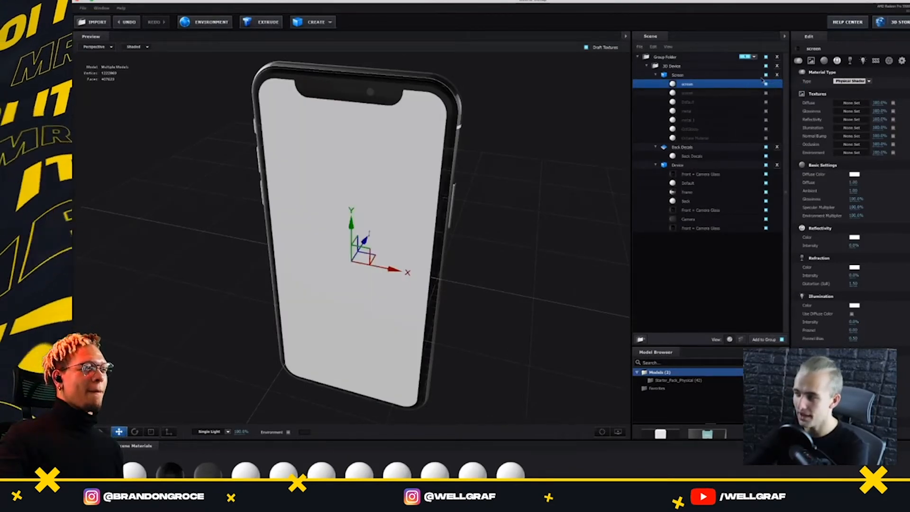
click(851, 103)
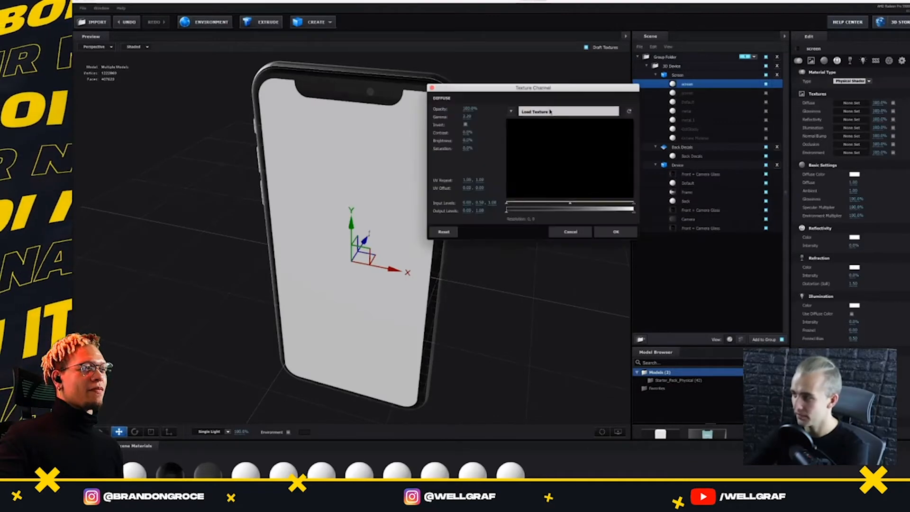
click(511, 112)
click(545, 124)
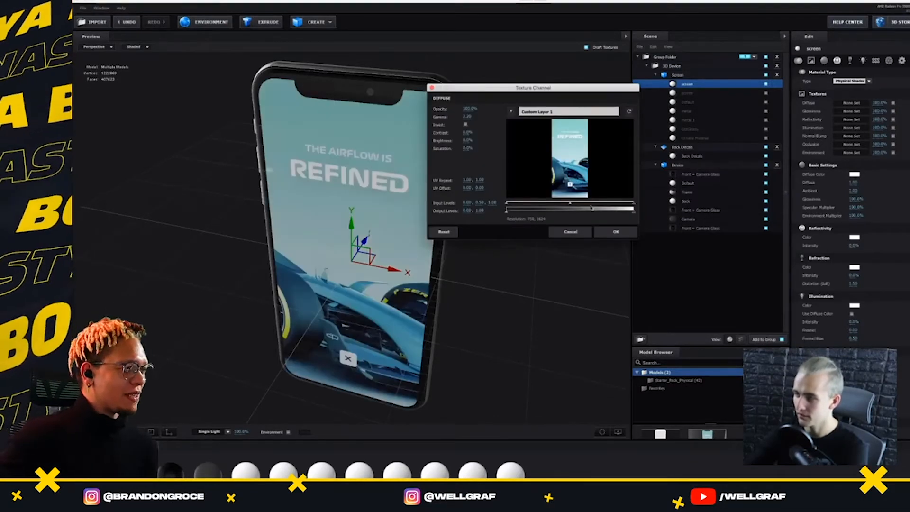
click(616, 231)
drag(604, 230, 503, 240)
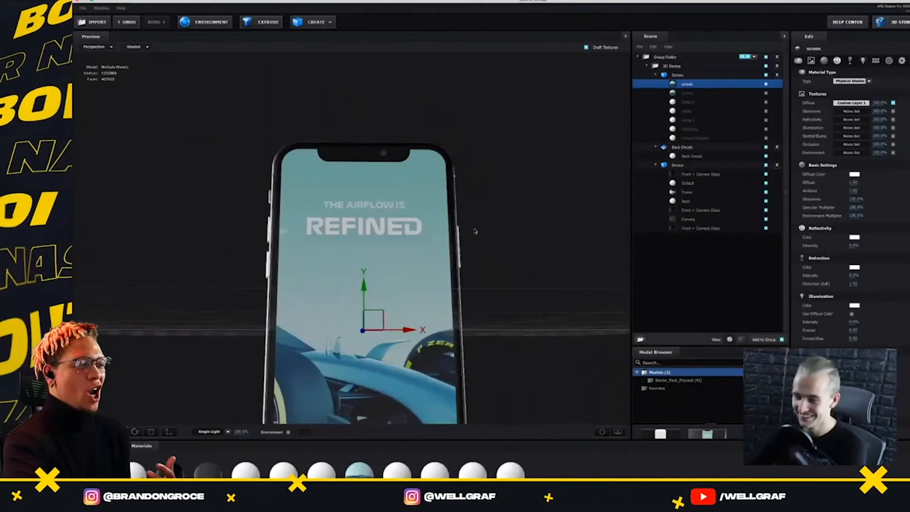
scroll(475, 231, up, 5)
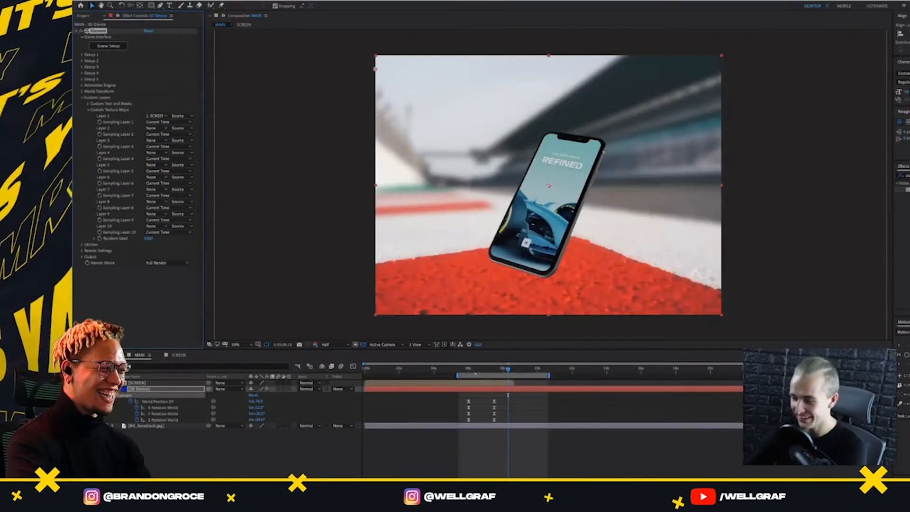
Shift the SCREEN layer to start at 0:00:06:00 with the phone's first keyframes and scrub through the motion
drag(475, 373, 563, 400)
click(464, 385)
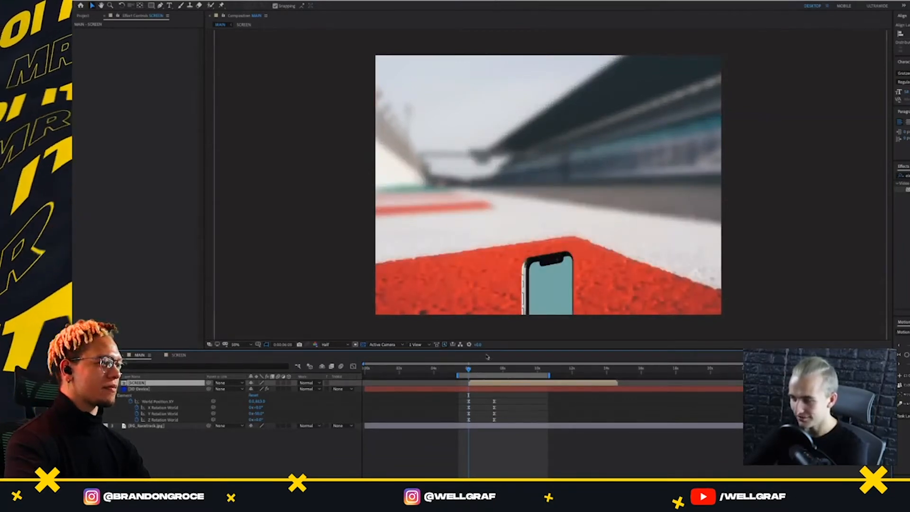
drag(468, 369, 505, 392)
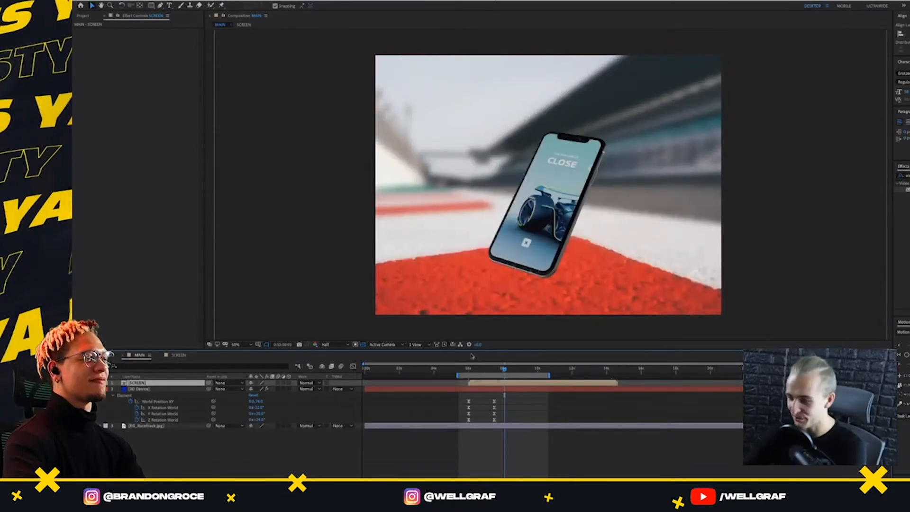
drag(504, 369, 495, 370)
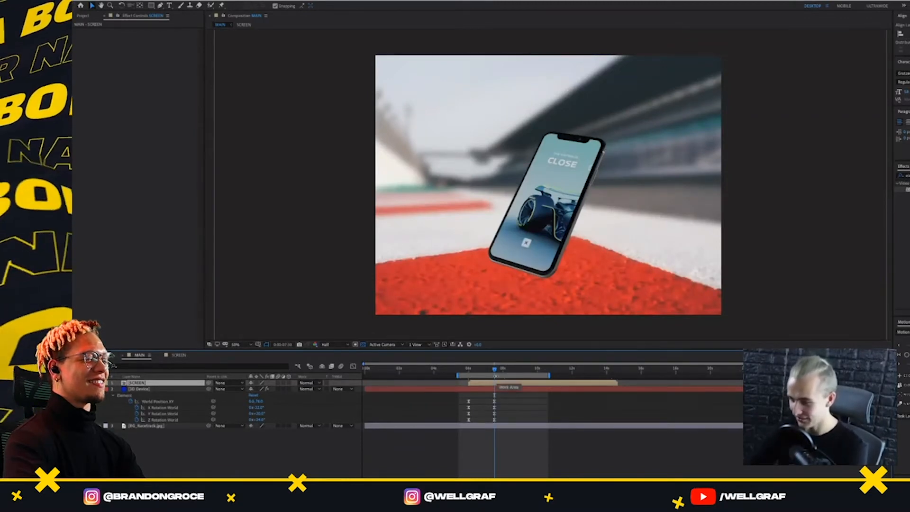
Add X, Y and Z Rotation World keyframes to the 3D Device layer at about 0:00:08:10
drag(495, 374, 506, 369)
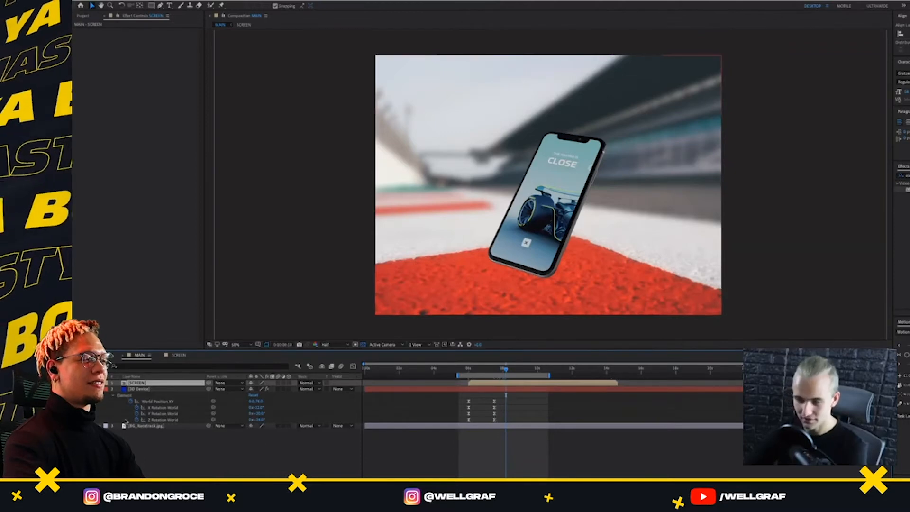
click(162, 408)
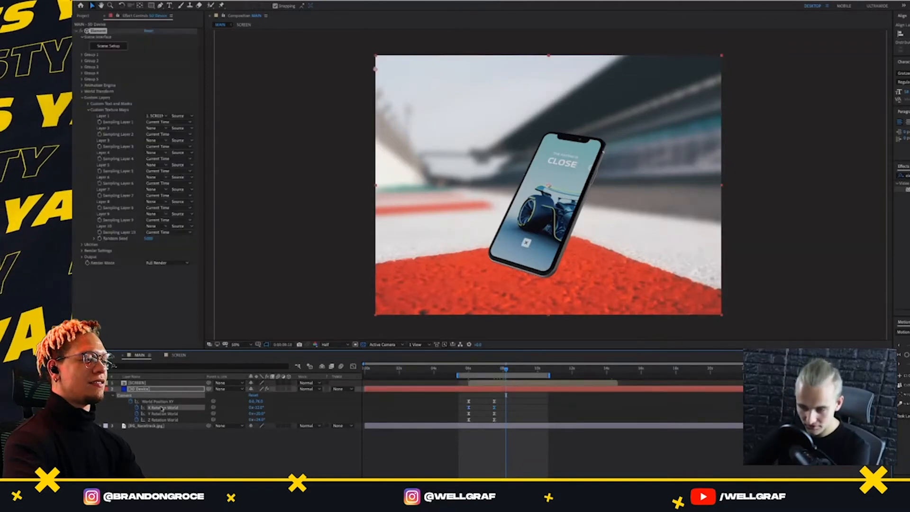
click(162, 414)
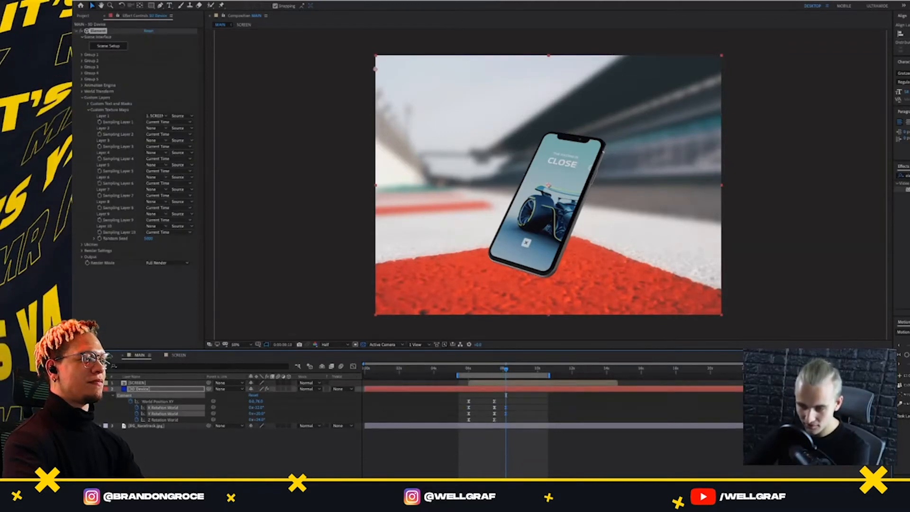
click(162, 420)
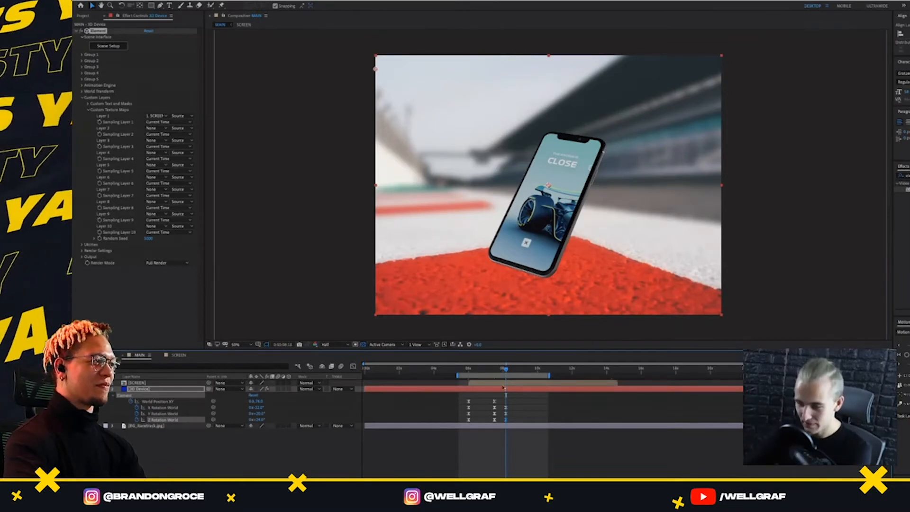
Add X, Y and Z Rotation World keyframes at about 0:00:09:10 and rotate the phone there to lean slightly left
key(space)
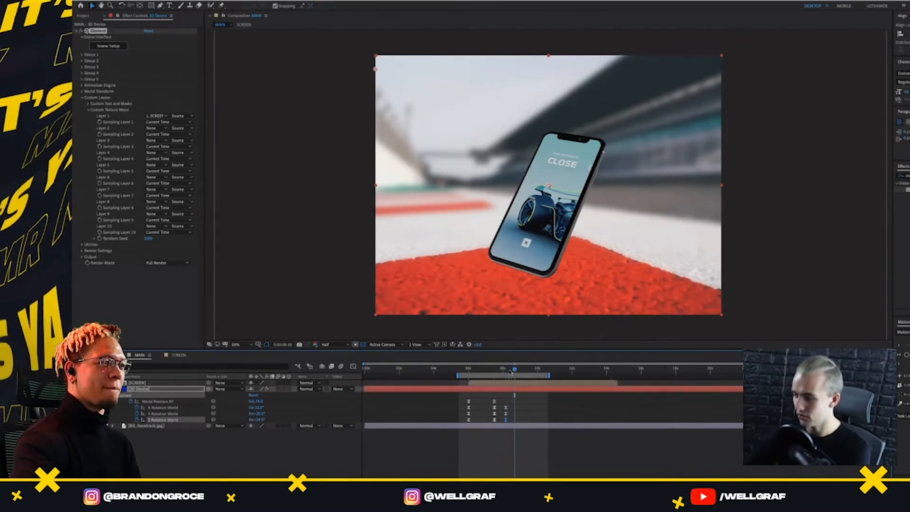
click(85, 420)
click(86, 413)
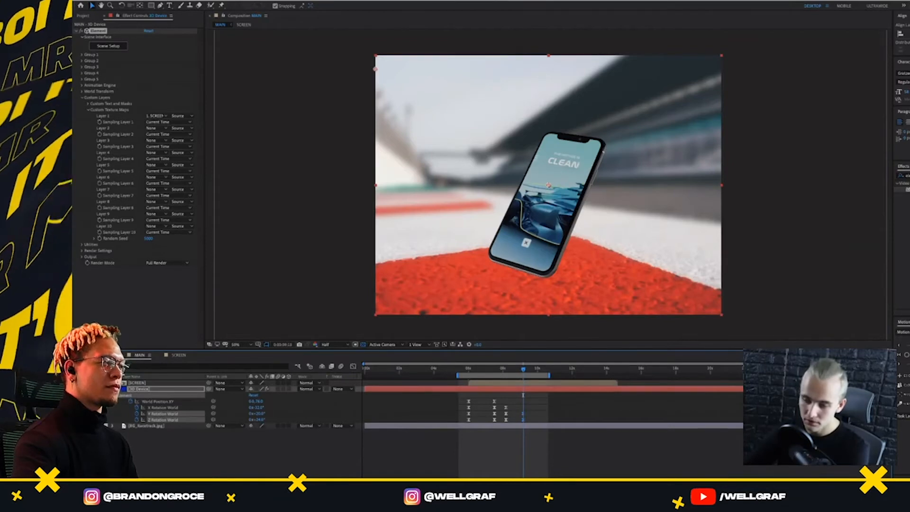
click(86, 408)
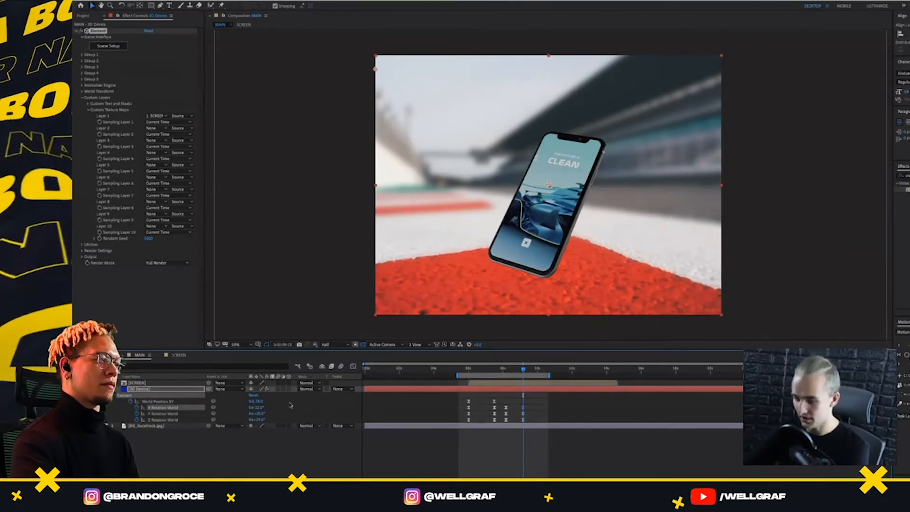
mouse_move(260, 406)
mouse_down()
mouse_move(280, 414)
mouse_move(242, 423)
mouse_move(267, 409)
mouse_move(252, 420)
mouse_move(269, 420)
mouse_move(254, 417)
mouse_up()
key(ctrl+z)
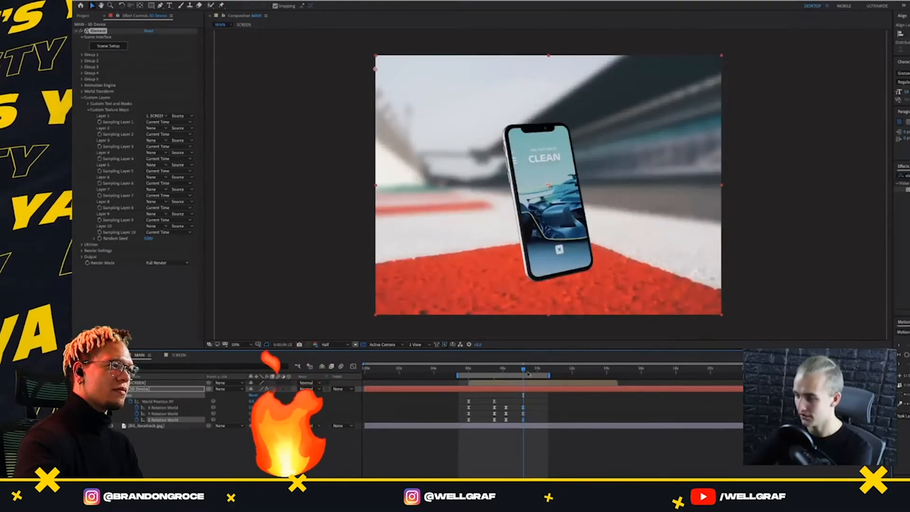
Adjust the phone's X, Y and Z world rotations on the 0:00:07:30 keyframes to a slightly more upright tilt
drag(529, 374, 495, 374)
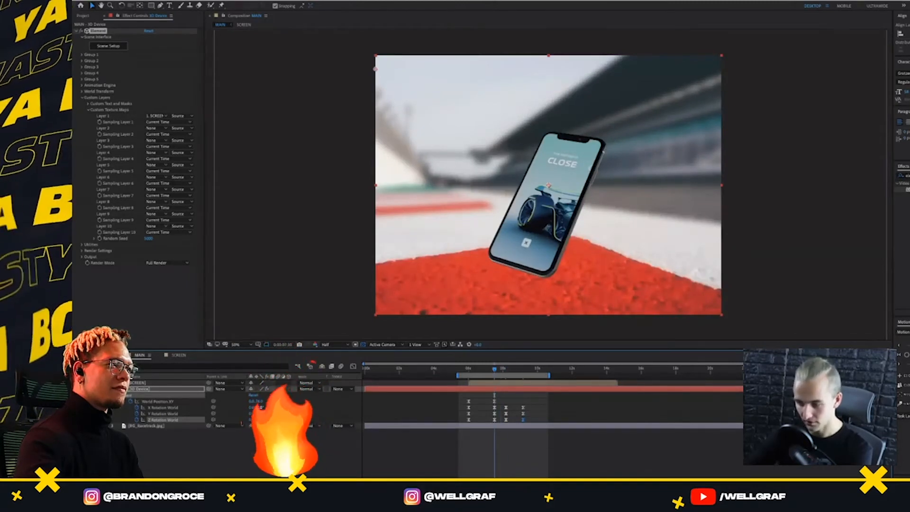
drag(261, 408, 261, 413)
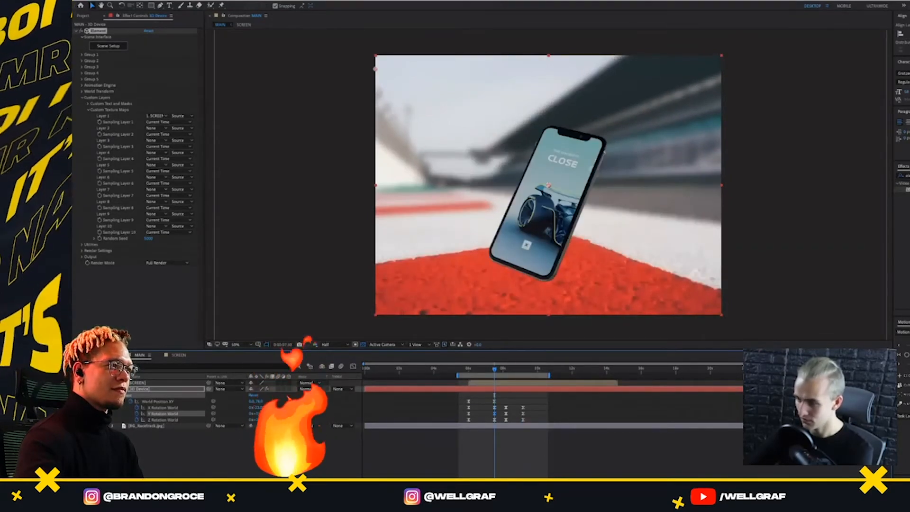
drag(264, 420, 259, 420)
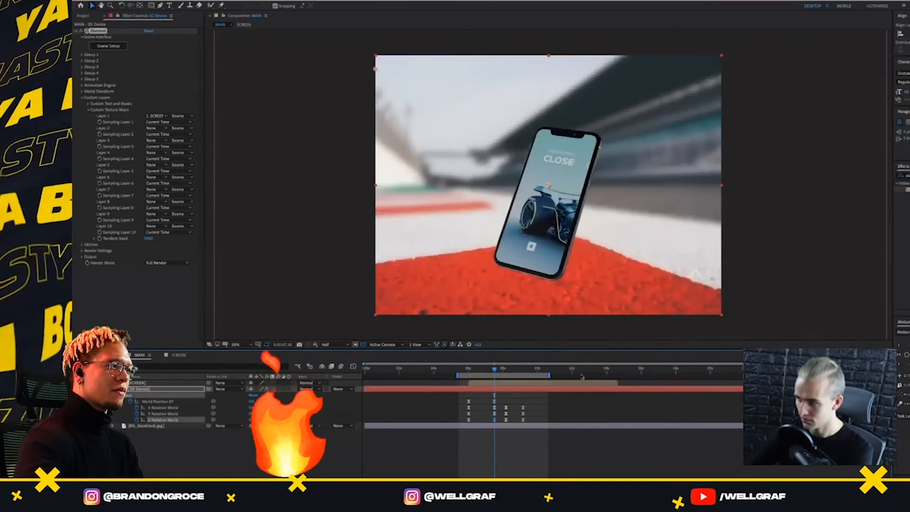
Copy the 3D Device layer's X, Y and Z Rotation World keyframes from 0:00:07:30 to 0:00:08:10 and preview the motion
click(502, 402)
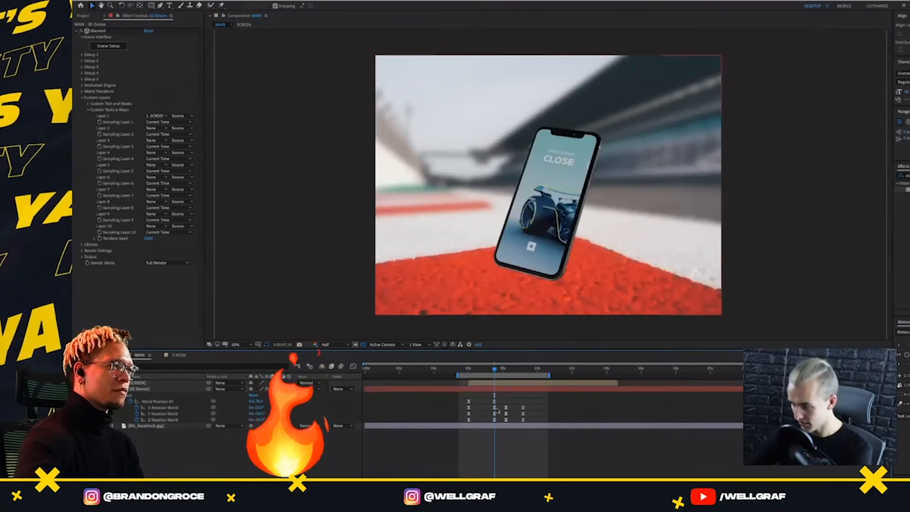
drag(498, 410, 489, 426)
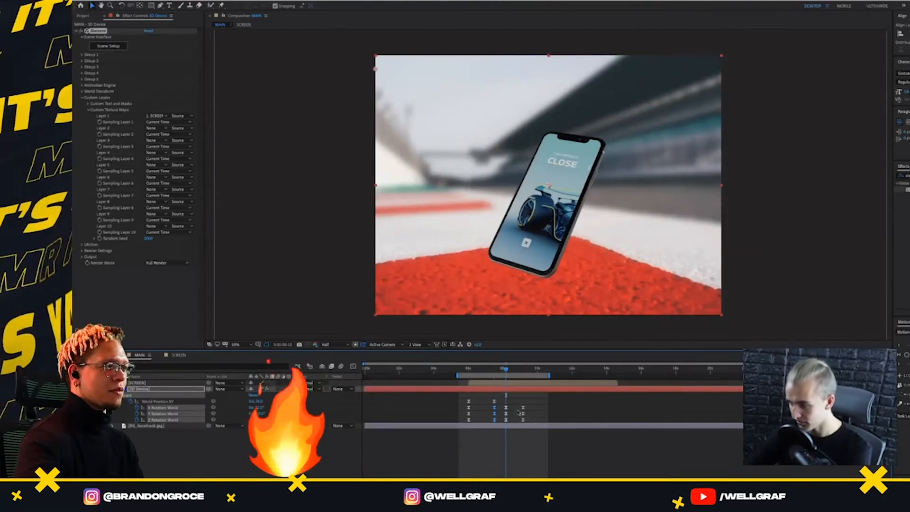
key(super+v)
key(space)
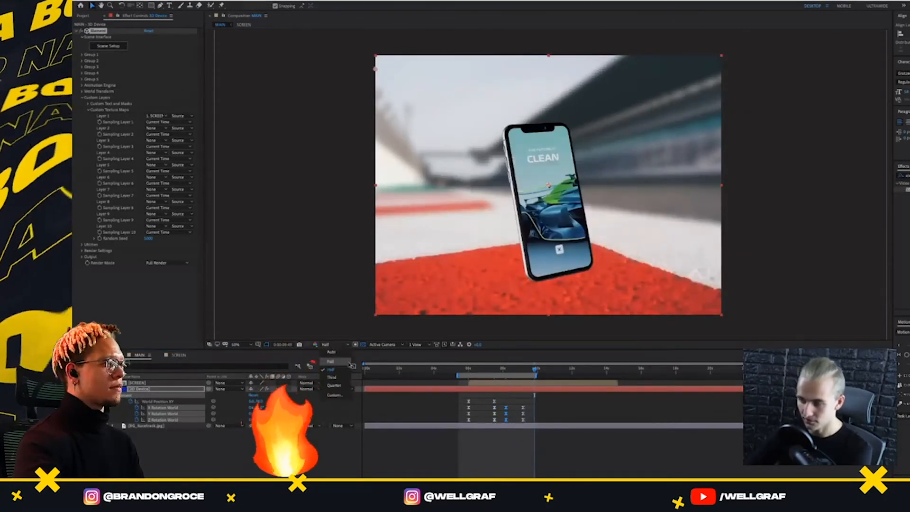
Set the preview resolution to Third and replay the animation from just before the phone's first keyframes
click(332, 345)
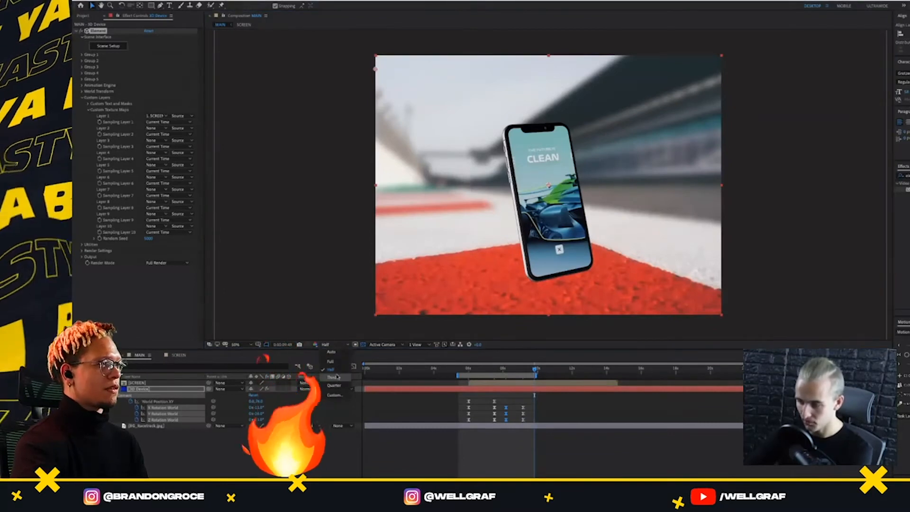
click(337, 377)
click(460, 369)
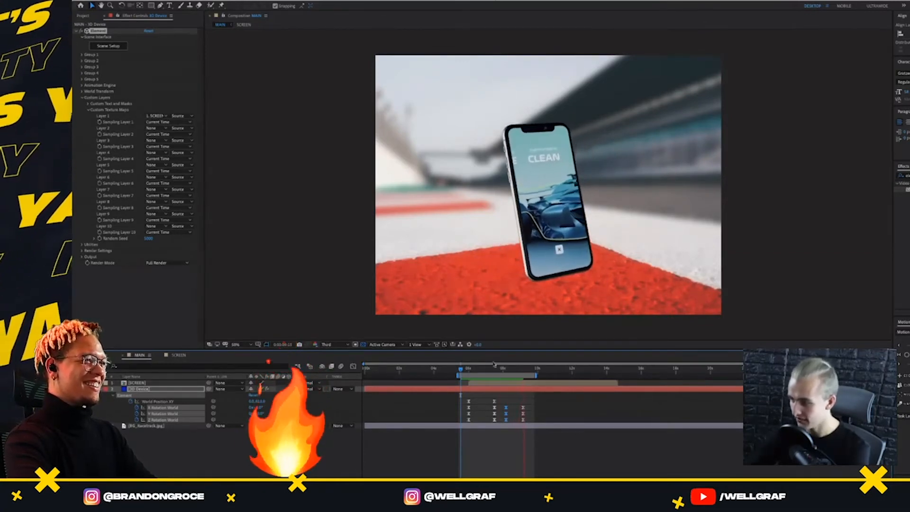
Move the final set of rotation keyframes slightly earlier and preview from just before the 0:00:07:30 keyframes
drag(495, 369, 502, 422)
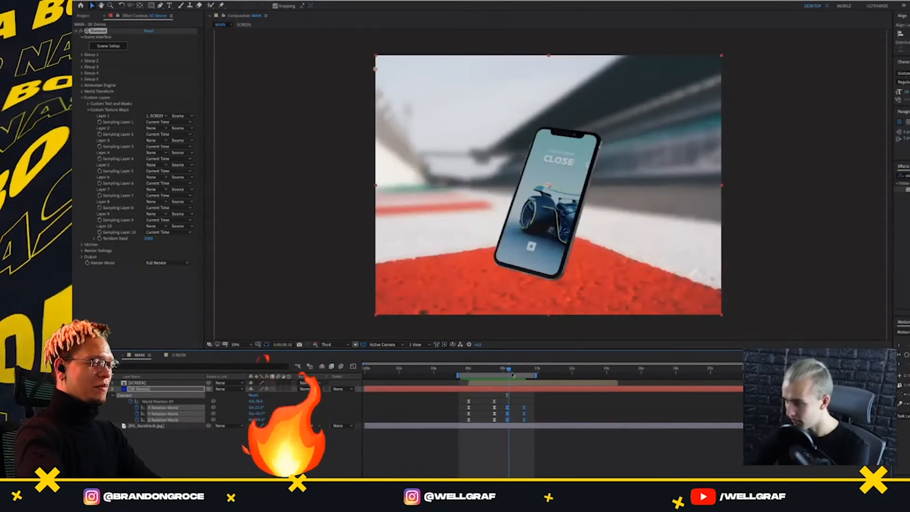
drag(513, 374, 491, 425)
click(488, 373)
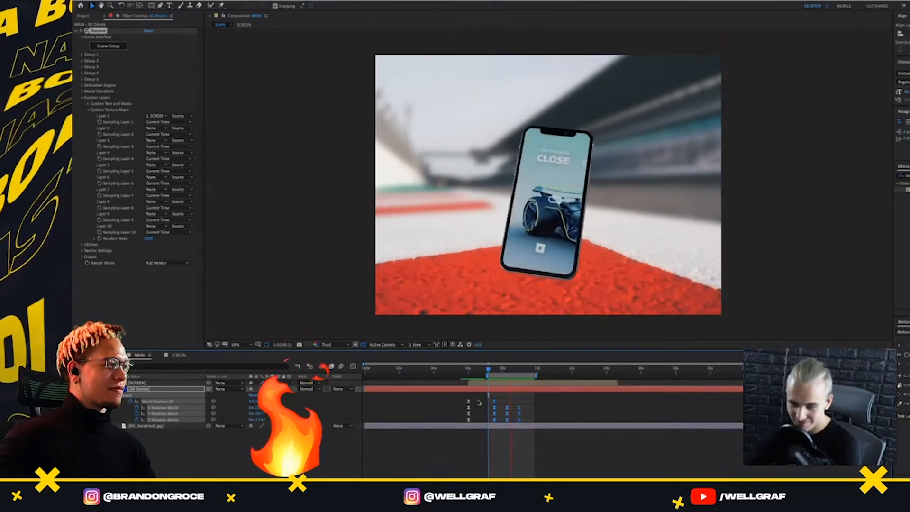
click(492, 371)
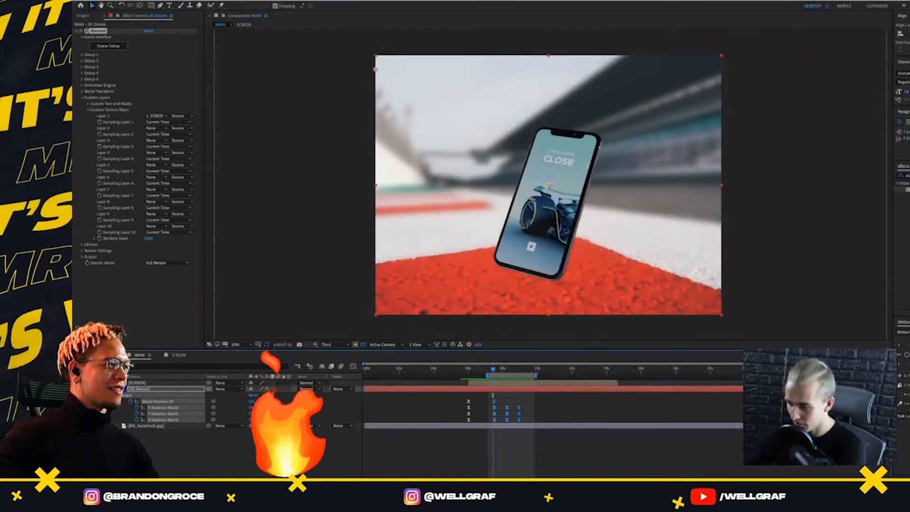
key(=)
key(space)
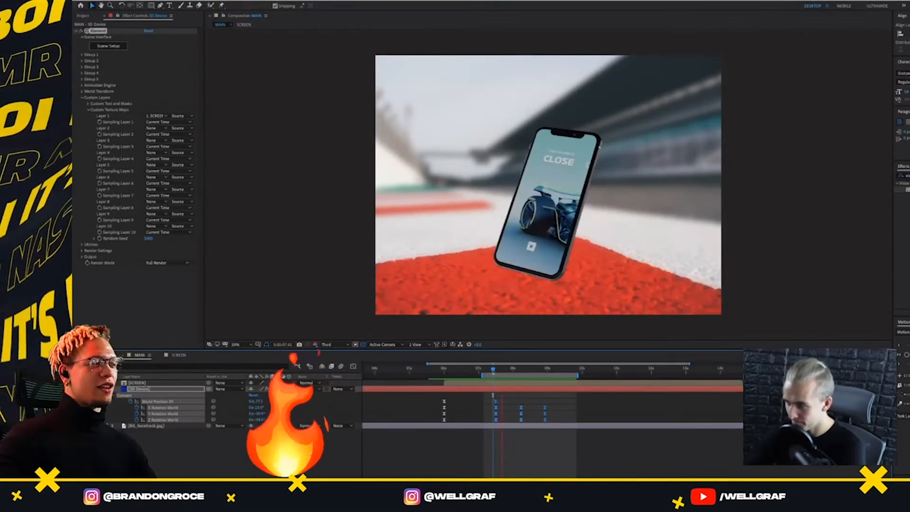
key(space)
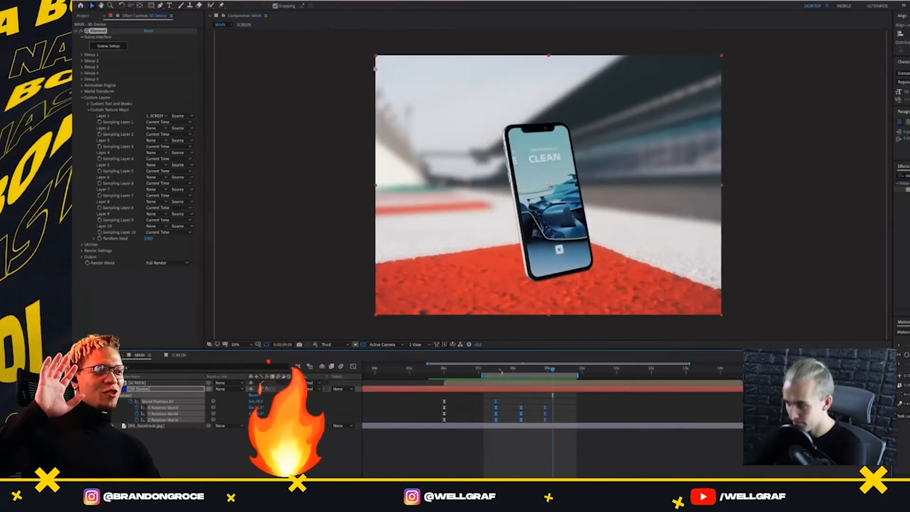
Move the final X, Y and Z Rotation World keyframes later, to about 9.25 seconds, and preview the slower turn
drag(503, 371, 537, 424)
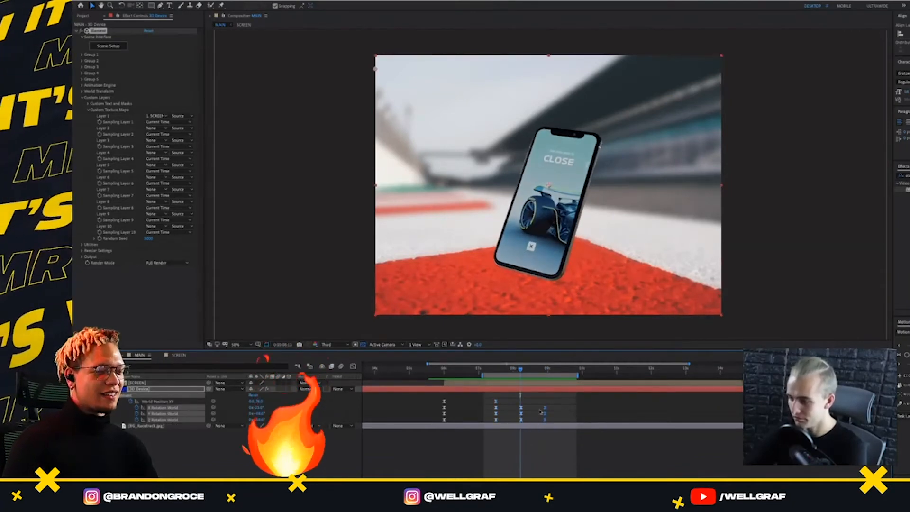
drag(909, 365, 692, 365)
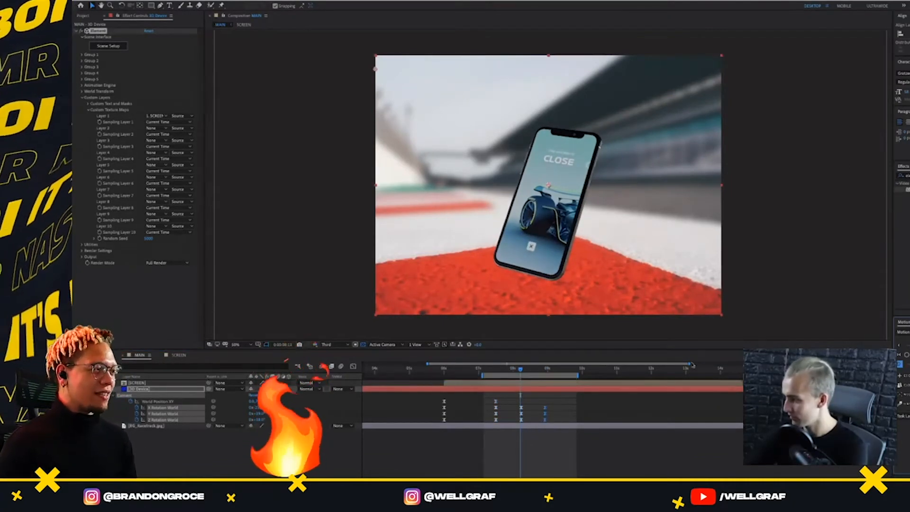
click(520, 370)
key(space)
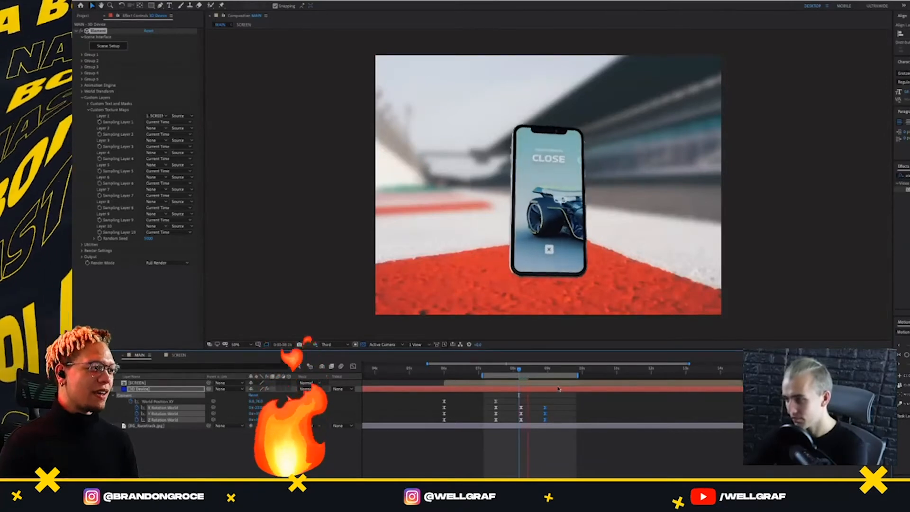
drag(555, 403, 536, 422)
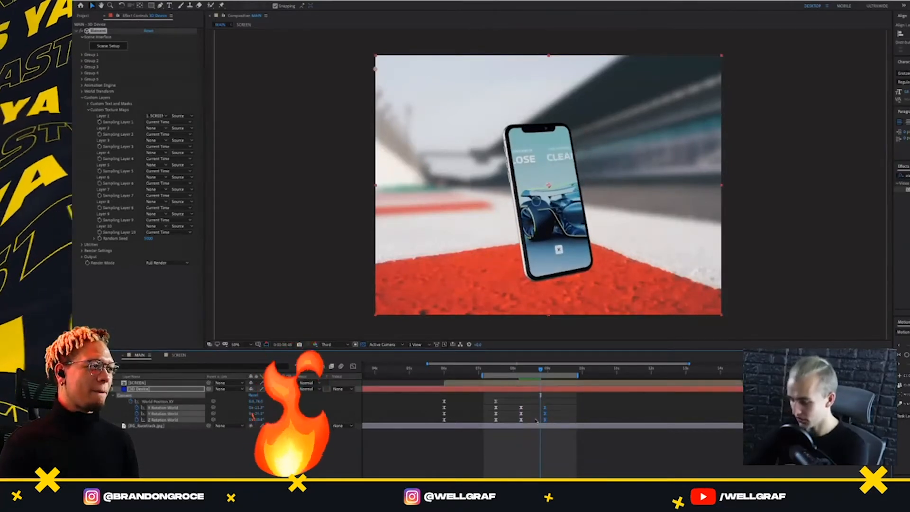
key(alt+shift+Right)
key(alt+shift+Right)
key(alt+shift+Right)
key(alt+shift+Left)
click(519, 369)
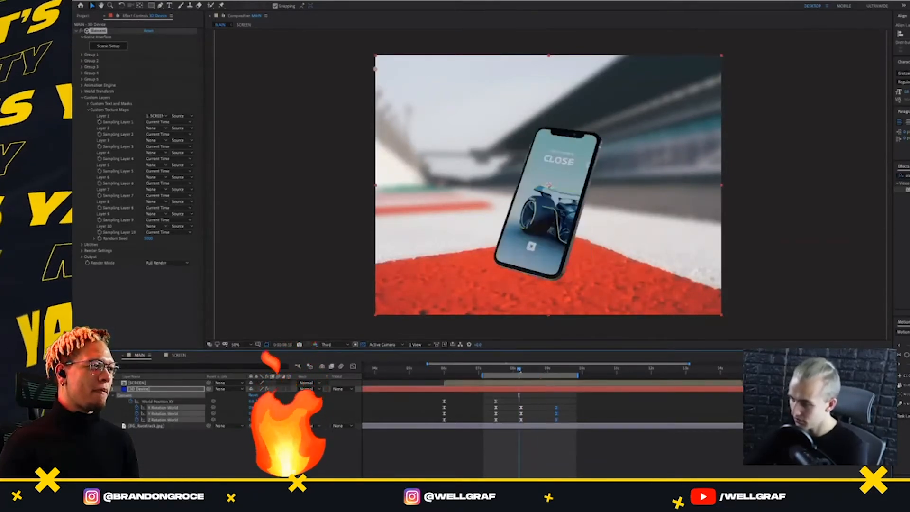
key(space)
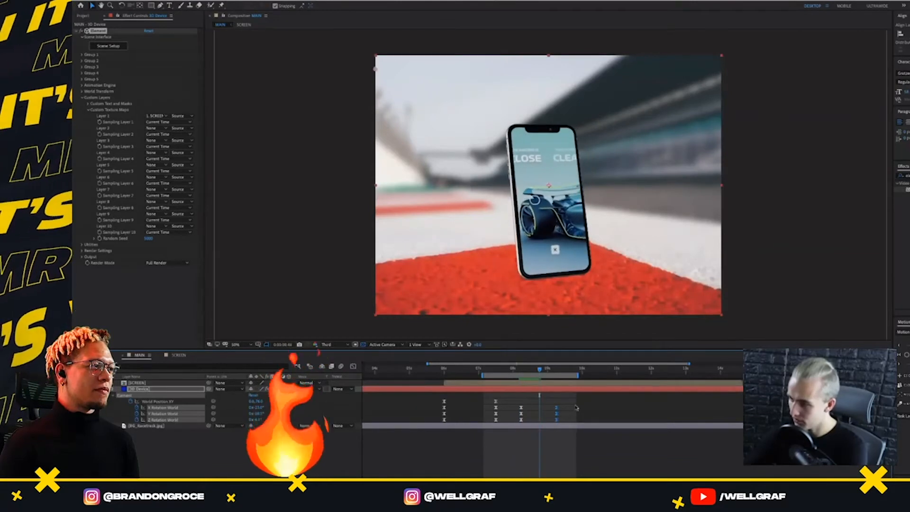
Try shifting the last two rotation keyframe sets earlier, then tighten the gap between them and preview a faster turn
drag(579, 403, 517, 429)
mouse_move(517, 369)
mouse_down()
mouse_move(543, 375)
mouse_move(521, 386)
mouse_up()
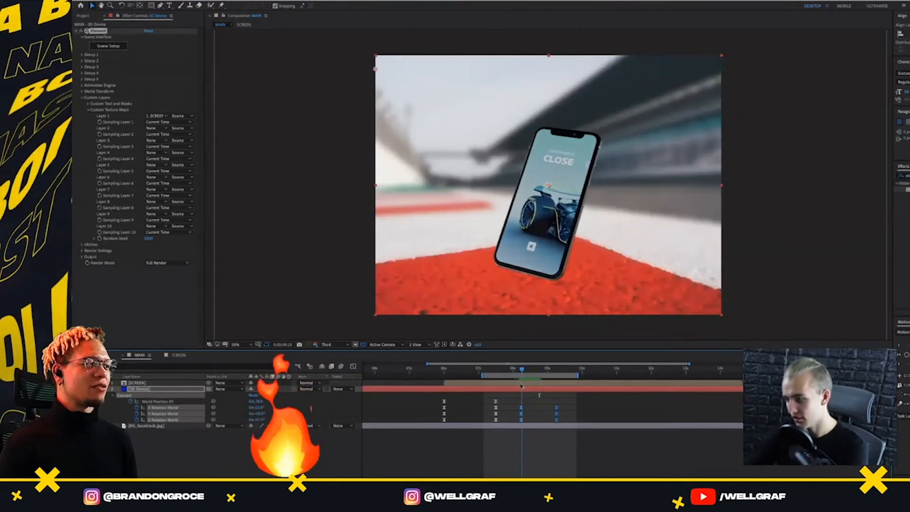
drag(577, 398, 520, 423)
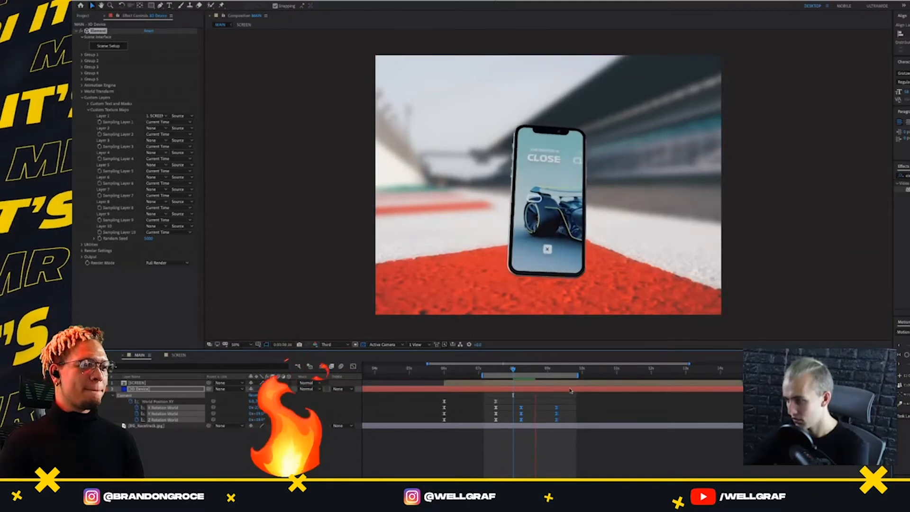
drag(569, 403, 517, 417)
click(511, 374)
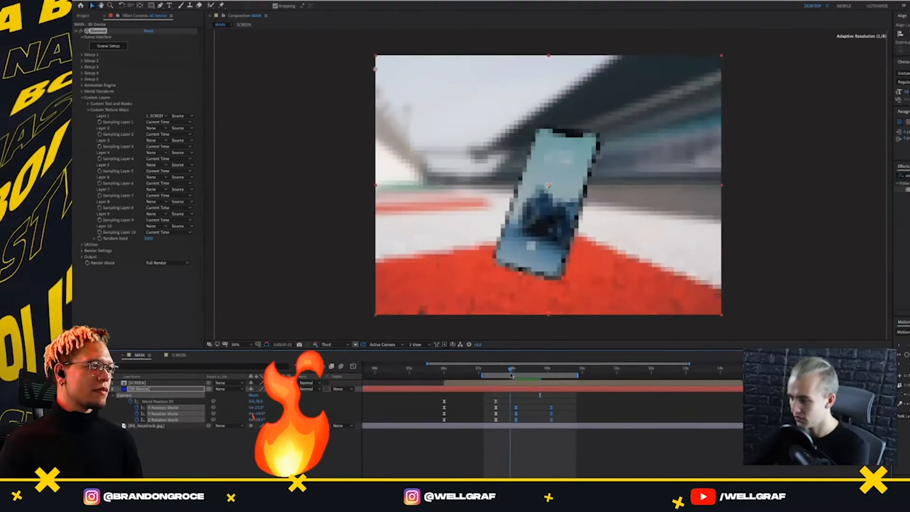
drag(517, 376, 539, 426)
key(ctrl+z)
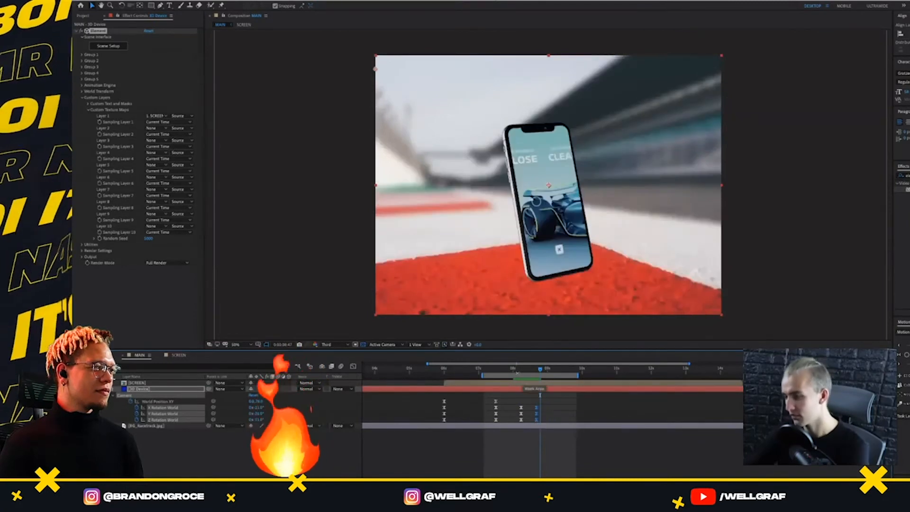
click(516, 369)
key(space)
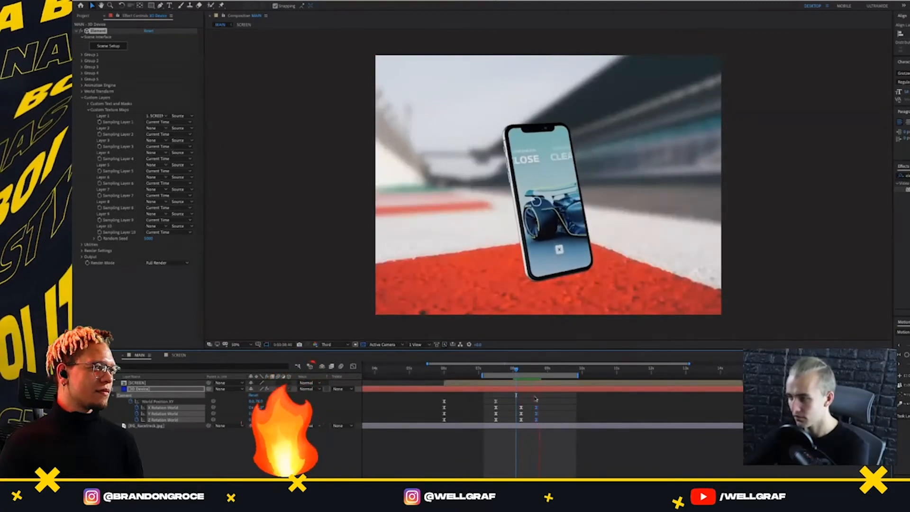
key(space)
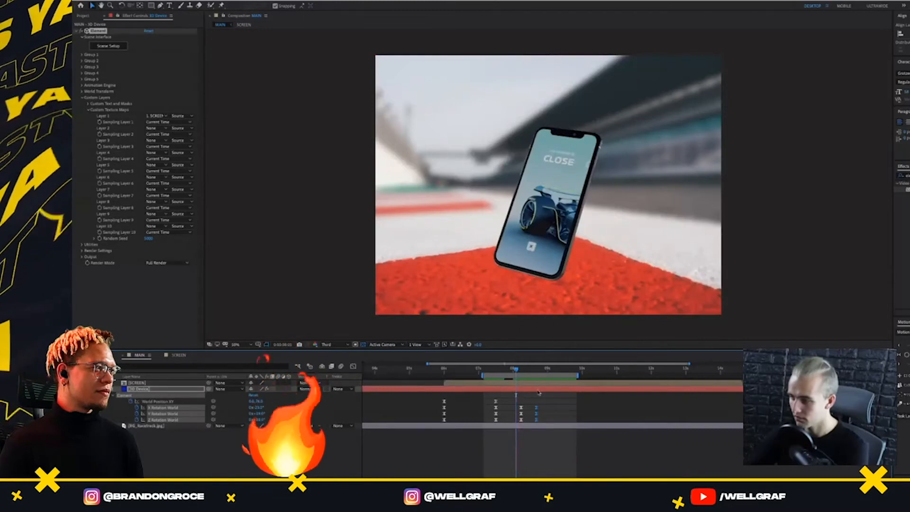
key(space)
Move the last two sets of rotation keyframes to about 8.4 and 9 seconds and preview the turn
key(space)
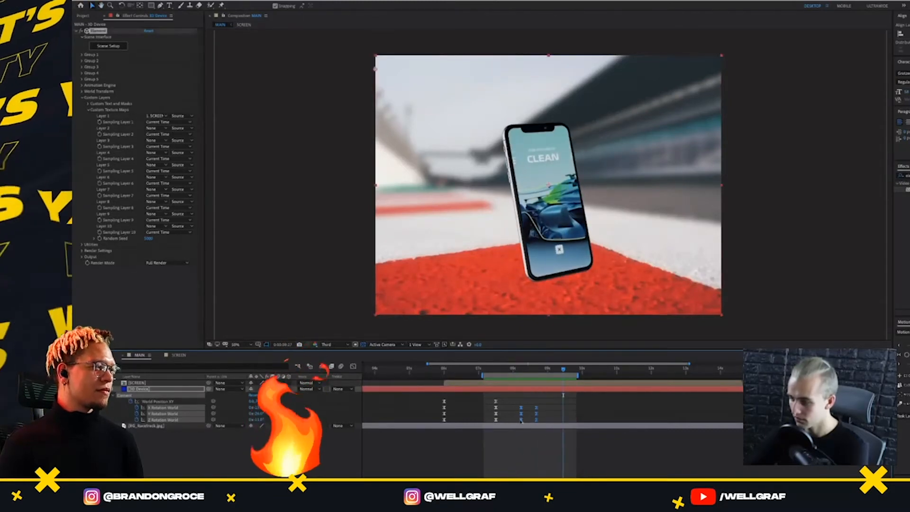
drag(519, 372, 537, 422)
key(space)
key(space)
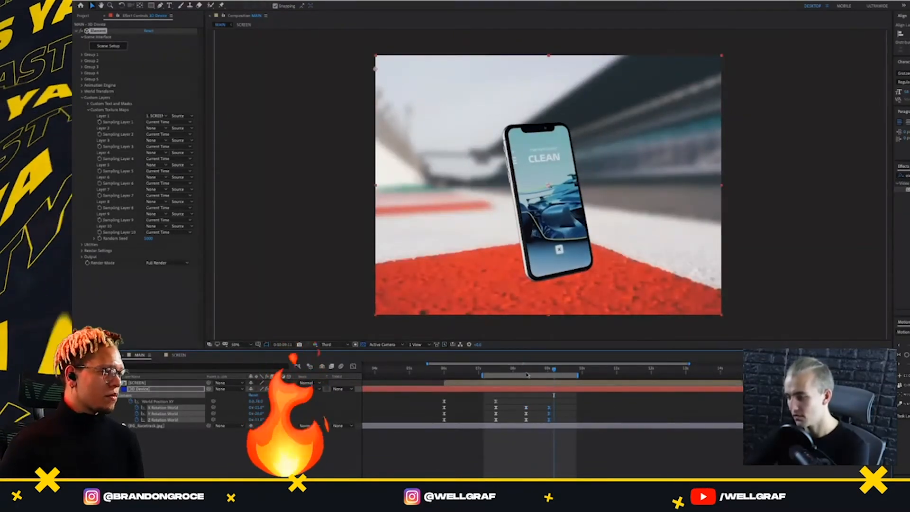
click(522, 372)
key(space)
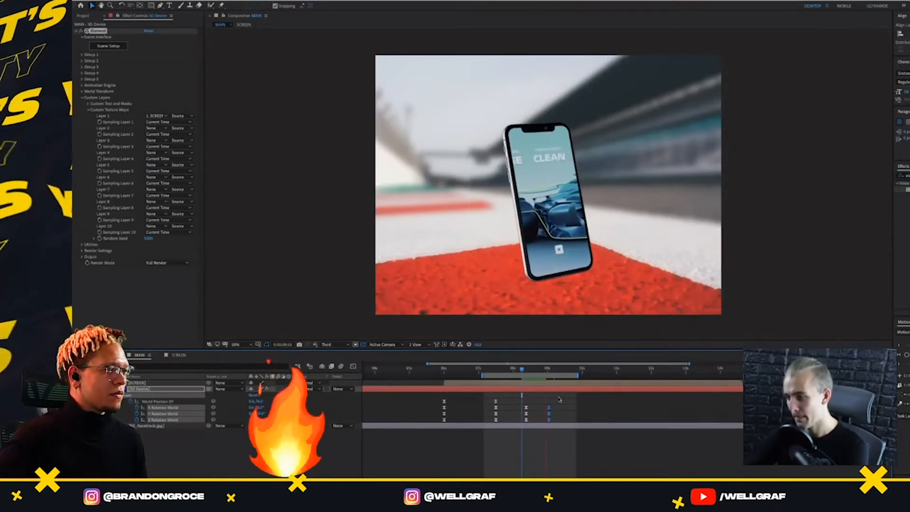
key(space)
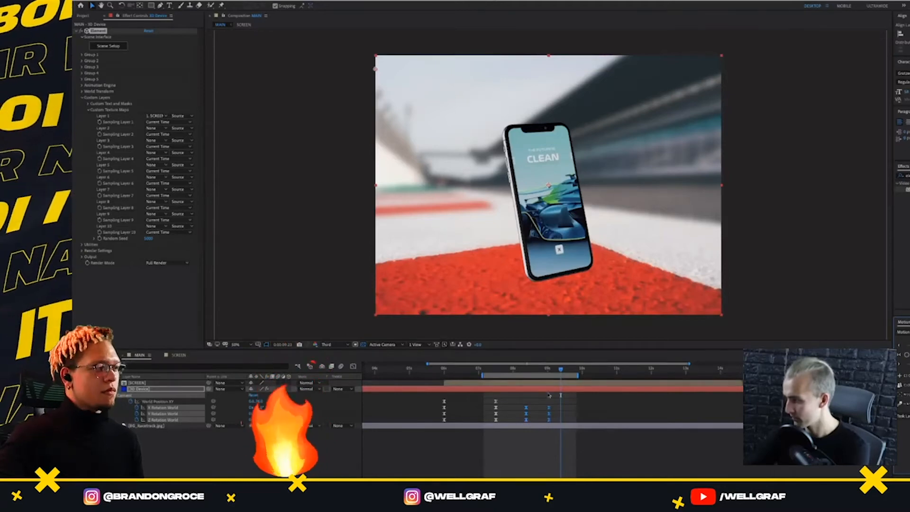
click(523, 370)
key(space)
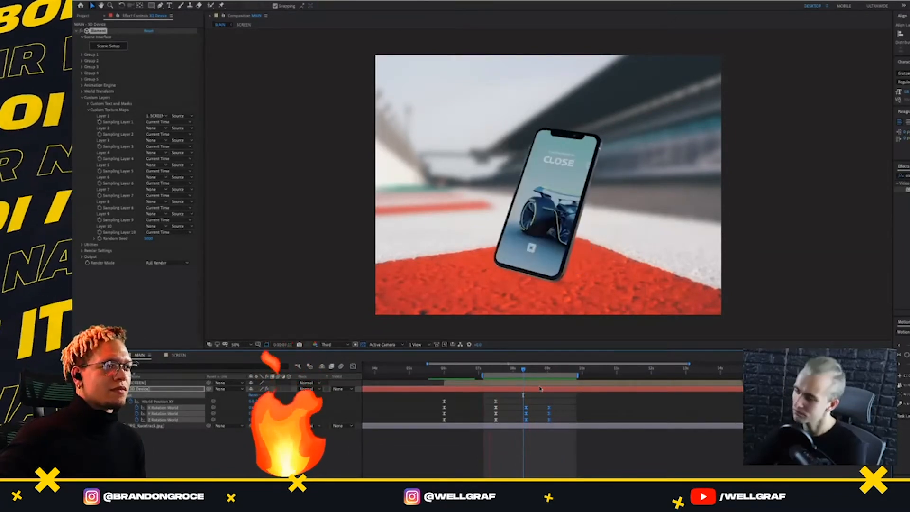
Start the work area just before the phone's first keyframes and preview the whole rise and rotation
scroll(540, 389, right, 4)
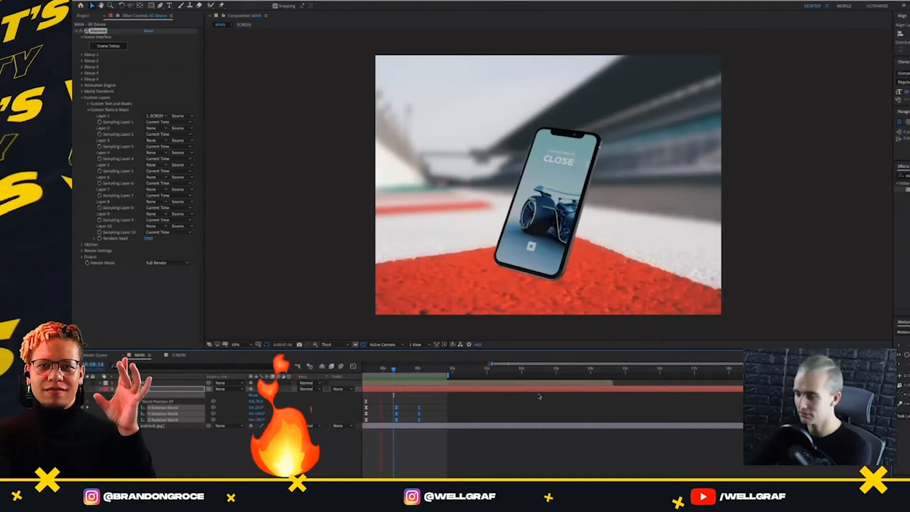
scroll(540, 397, left, 4)
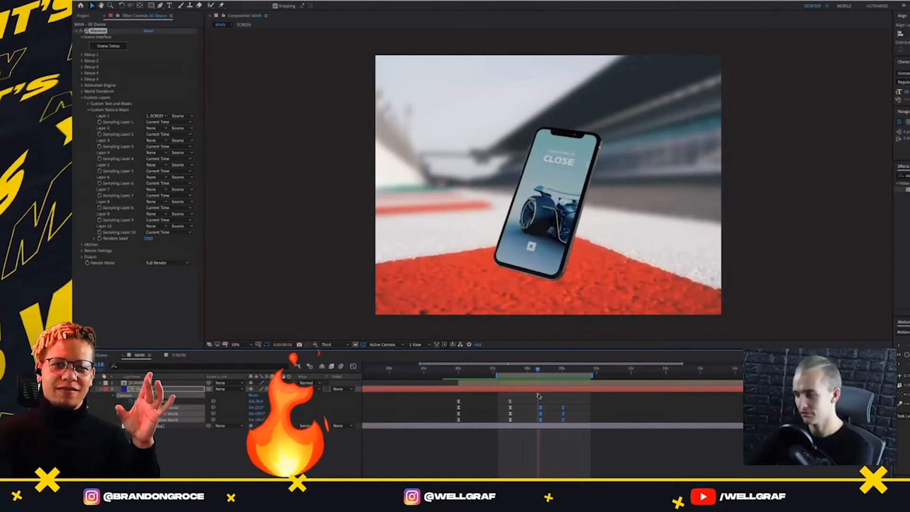
click(455, 372)
key(space)
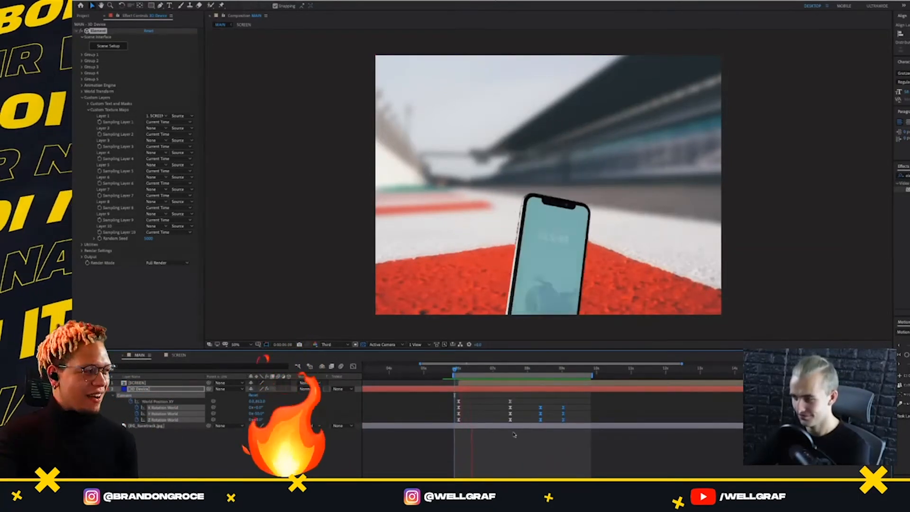
Open the SCREEN composition, duplicate the MAIN_UI-Motion-Flow.mp4 layer and apply Freeze Frame to the copy at the current frame
drag(457, 372, 458, 373)
click(462, 382)
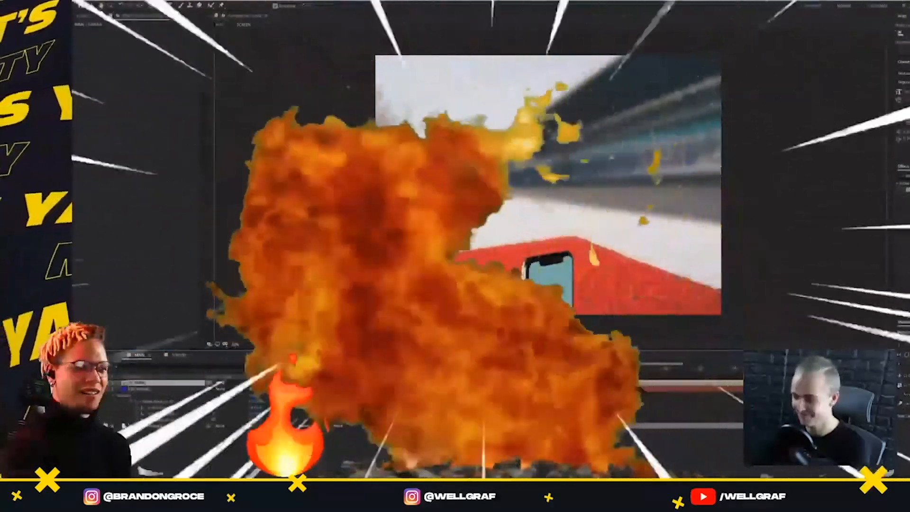
double_click(387, 382)
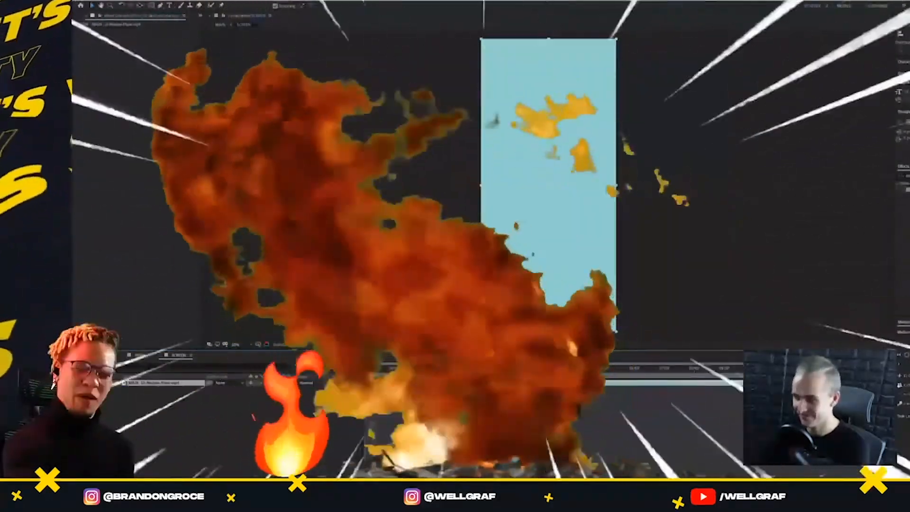
key(ctrl+d)
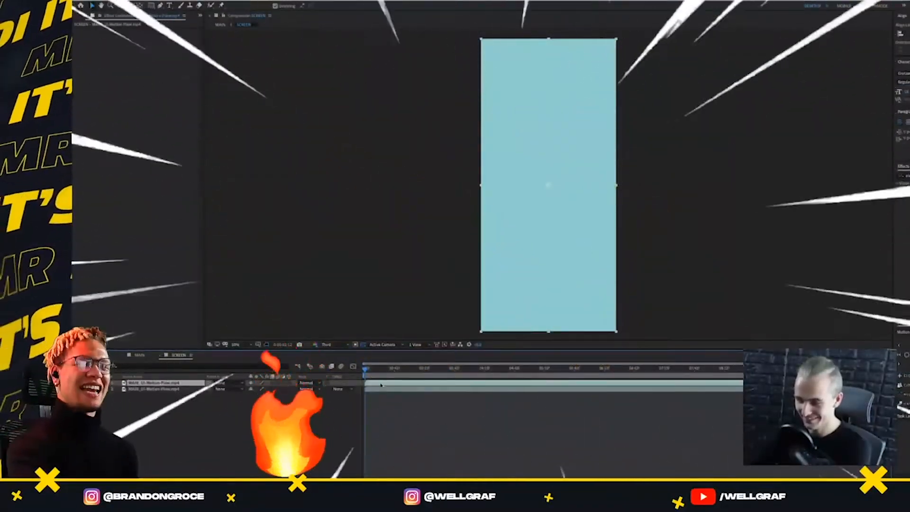
right_click(371, 382)
right_click(365, 382)
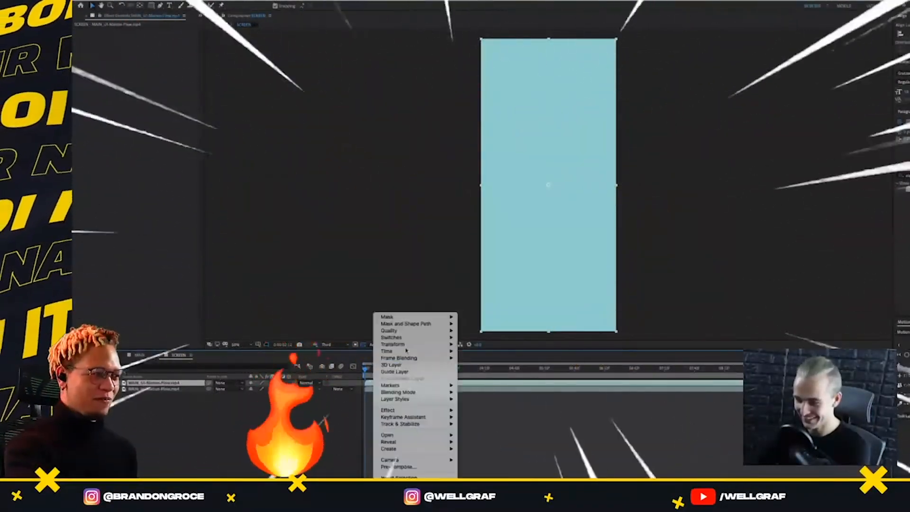
mouse_move(394, 351)
click(481, 371)
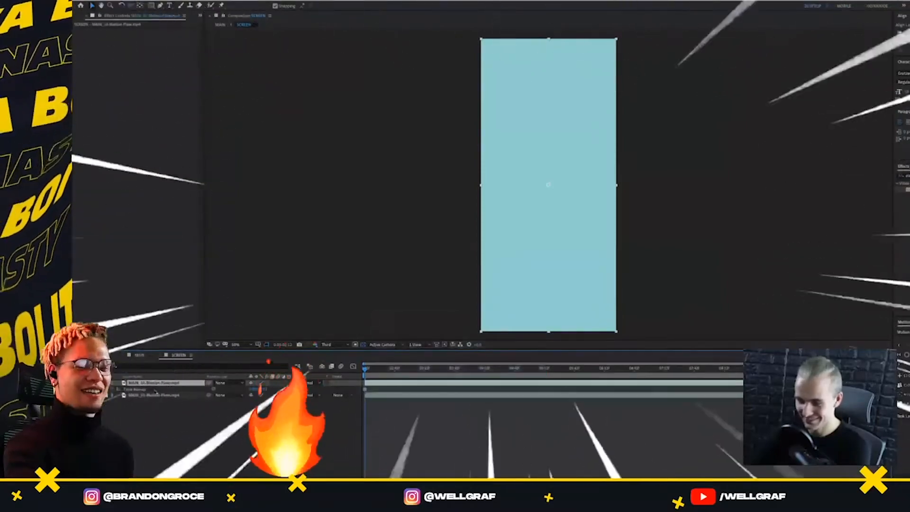
Stack the moving UI video above its frozen copy and offset its start so the still frame plays first
drag(165, 383, 165, 381)
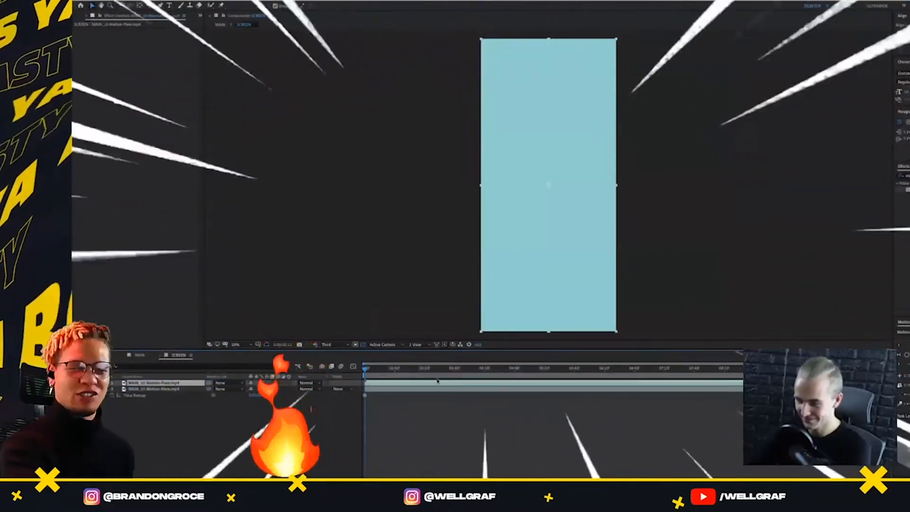
drag(378, 384, 643, 385)
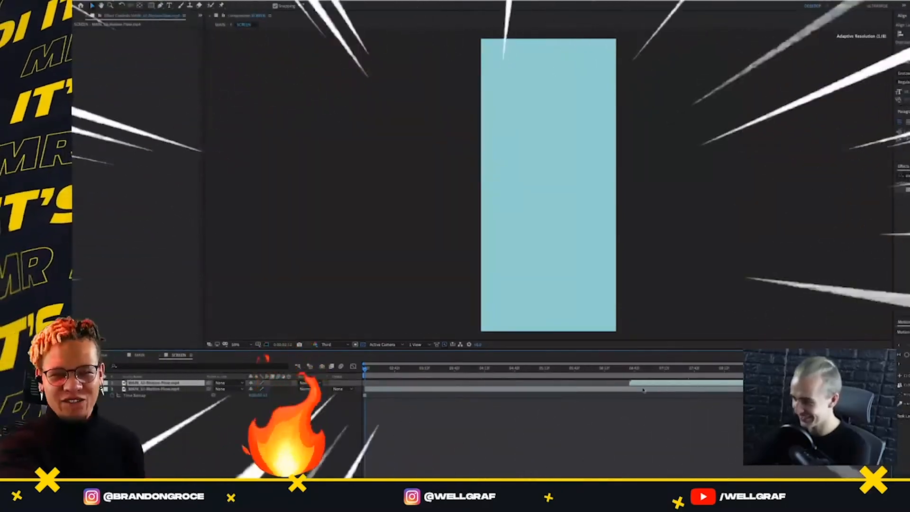
drag(366, 369, 448, 375)
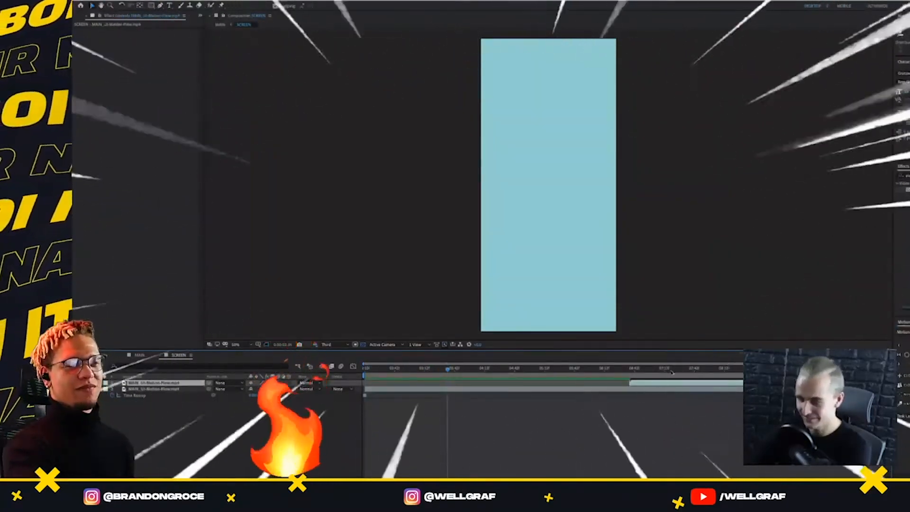
drag(644, 384, 536, 385)
click(518, 369)
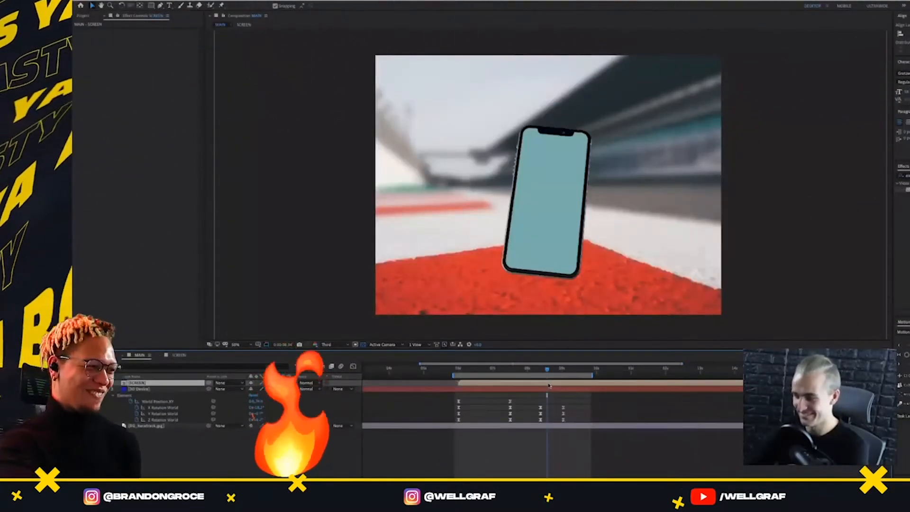
Try splitting the SCREEN layer in the MAIN composition, sliding the pieces earlier and deleting the earlier piece
key(ctrl+shift+d)
shift+click(542, 389)
drag(542, 390, 452, 394)
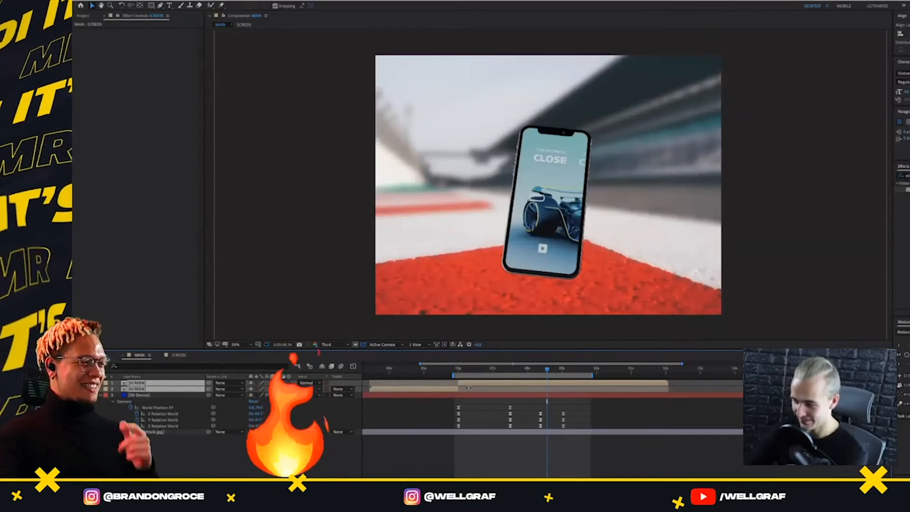
click(464, 402)
click(448, 389)
key(Delete)
click(457, 384)
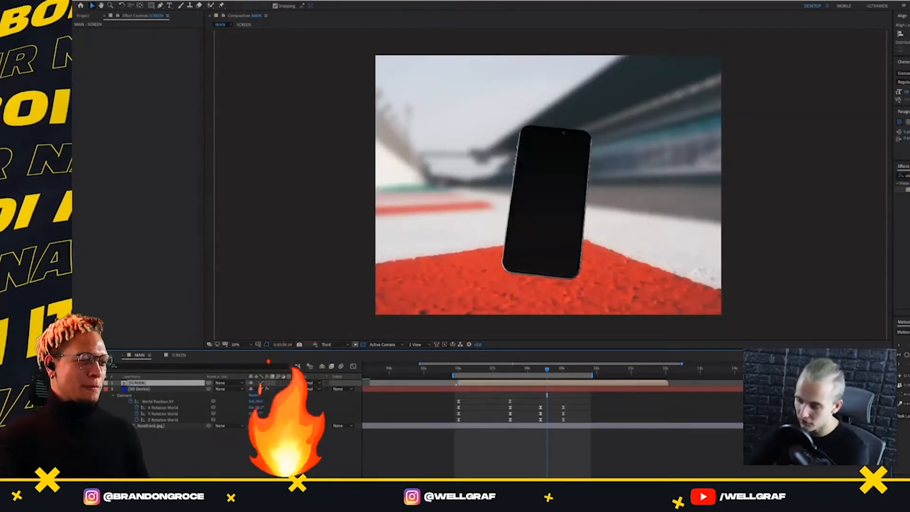
Go to the phone's first keyframes in MAIN and check where the moving clip starts in the SCREEN composition
drag(461, 372, 457, 375)
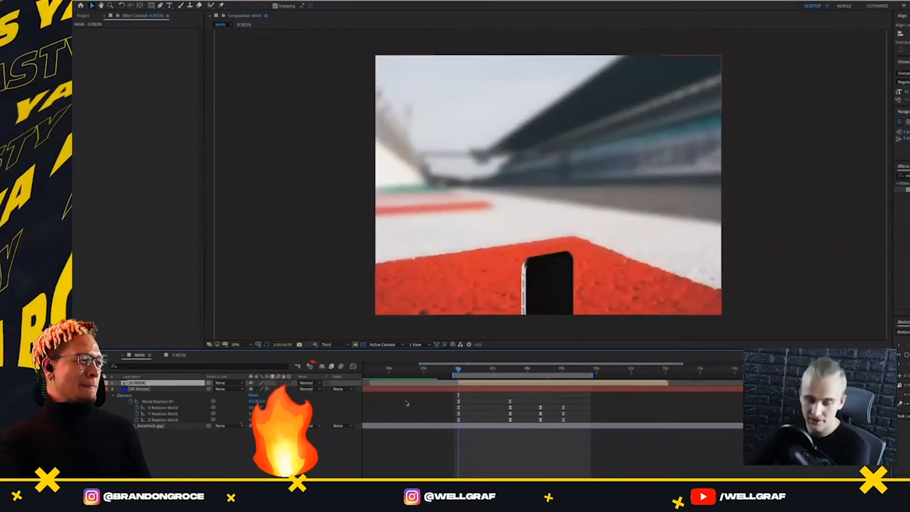
scroll(594, 381, left, 5)
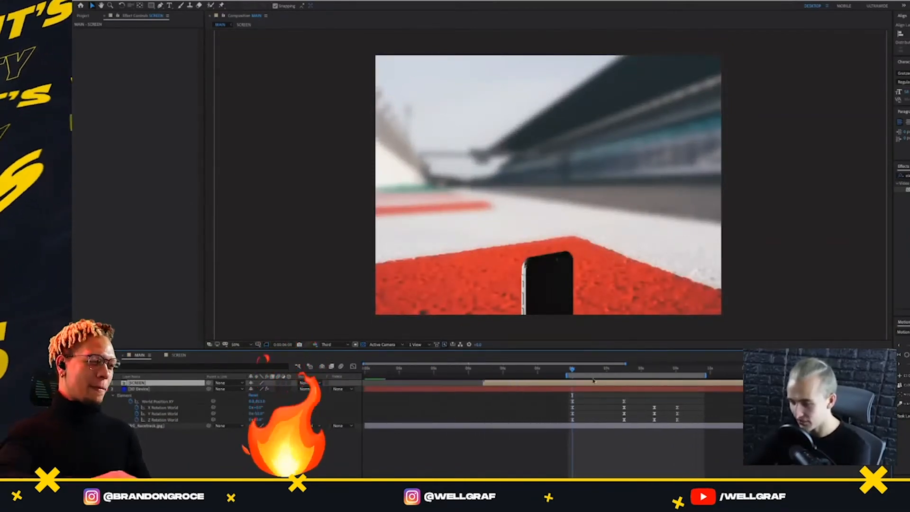
click(177, 356)
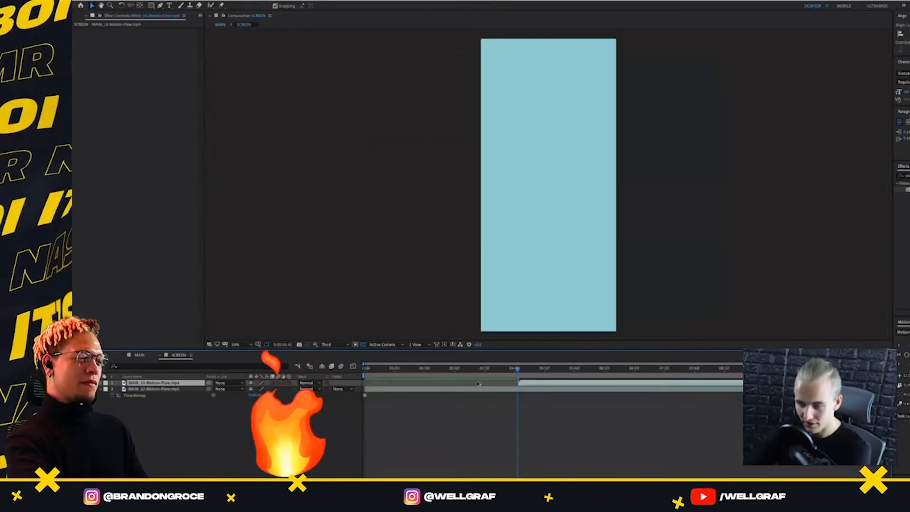
click(525, 389)
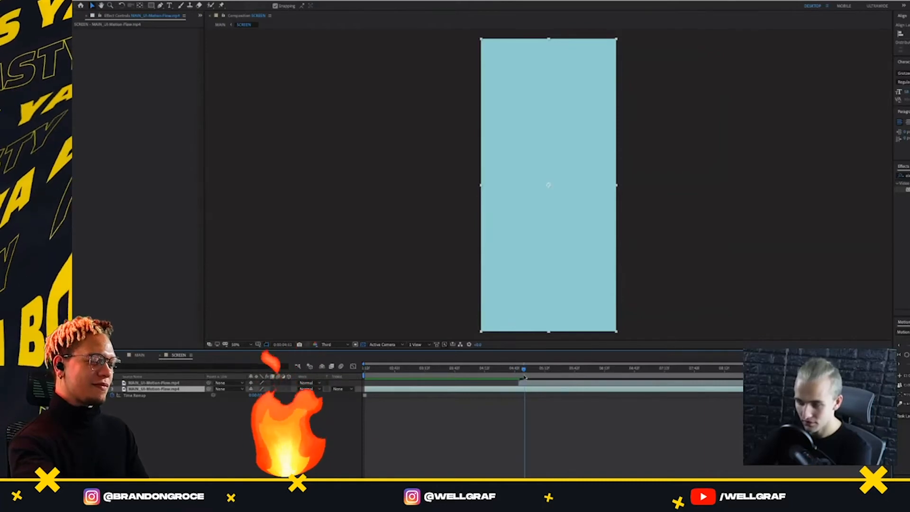
click(530, 383)
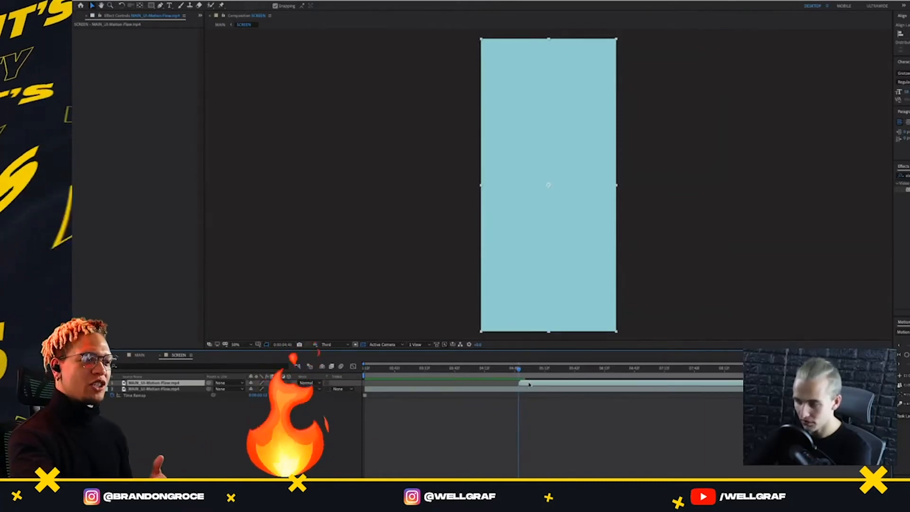
Try deleting the frozen copy of the UI video from the SCREEN composition, comparing the composition with and without it
click(141, 356)
drag(550, 376, 602, 375)
double_click(485, 381)
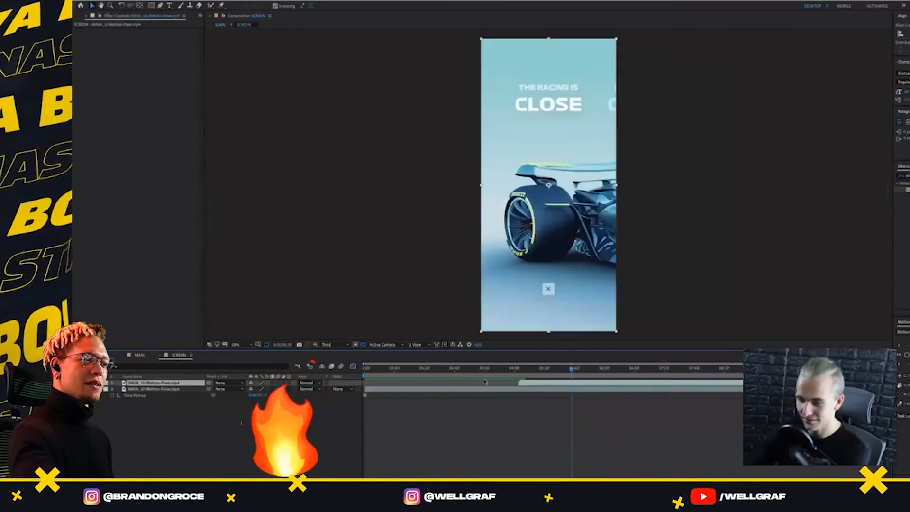
click(479, 389)
key(Delete)
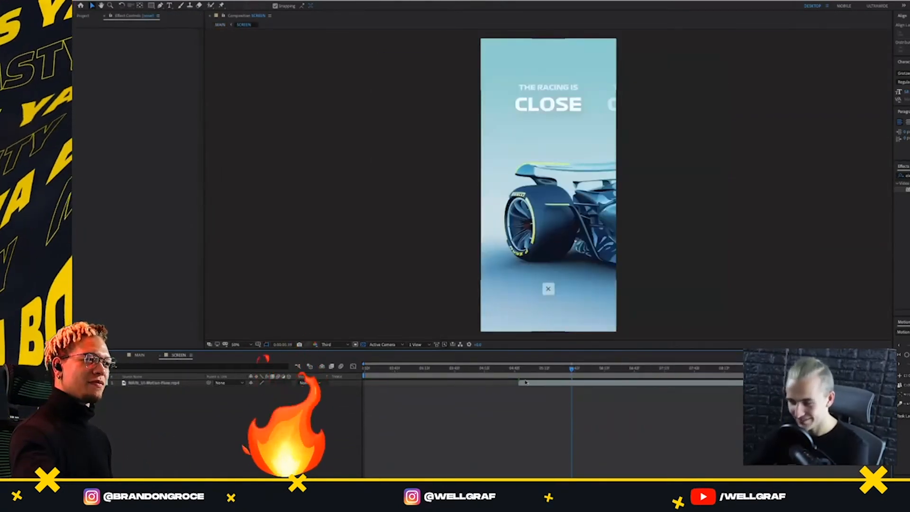
key(ctrl+z)
key(ctrl+z)
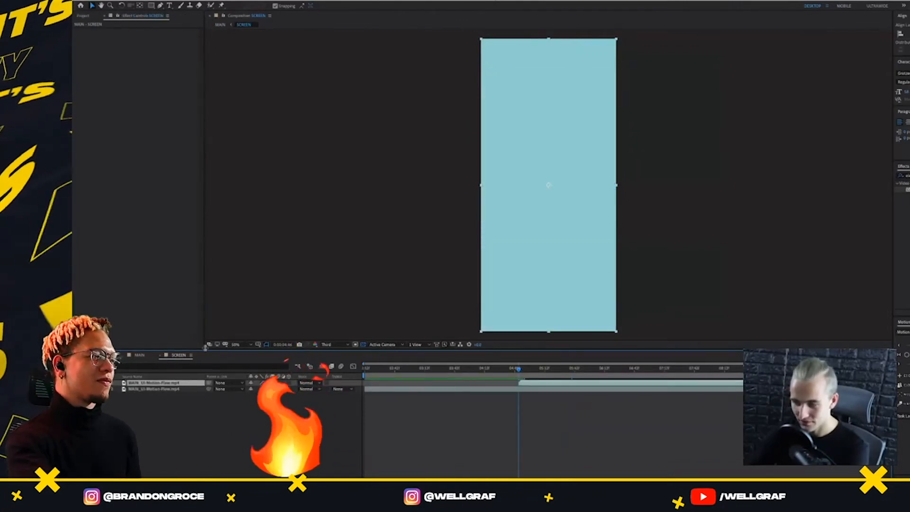
key(ctrl+shift+z)
key(ctrl+shift+z)
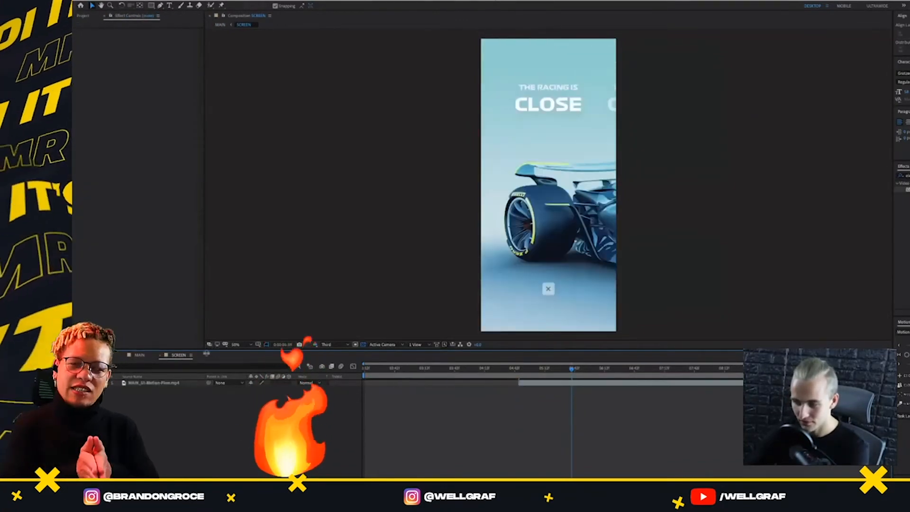
Compare the phone's first keyframes in MAIN with the start of the remaining clip in SCREEN
click(143, 356)
drag(586, 371, 552, 388)
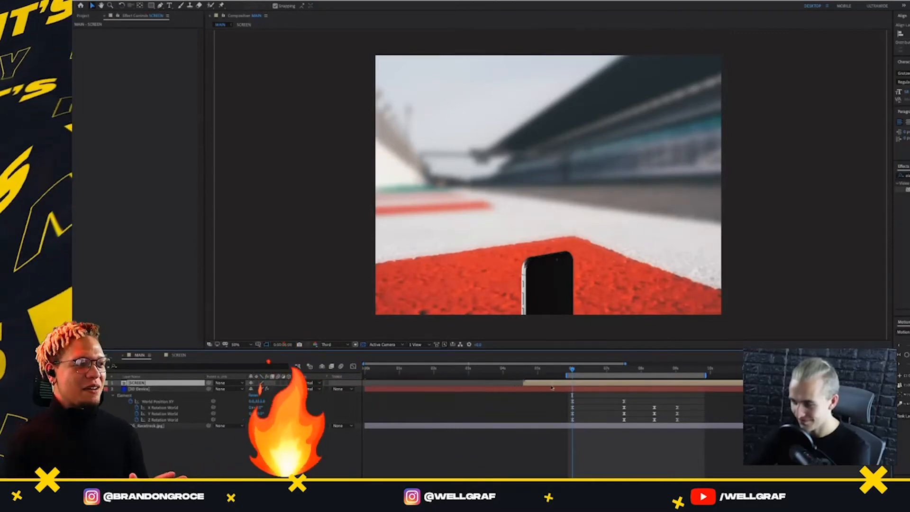
click(175, 355)
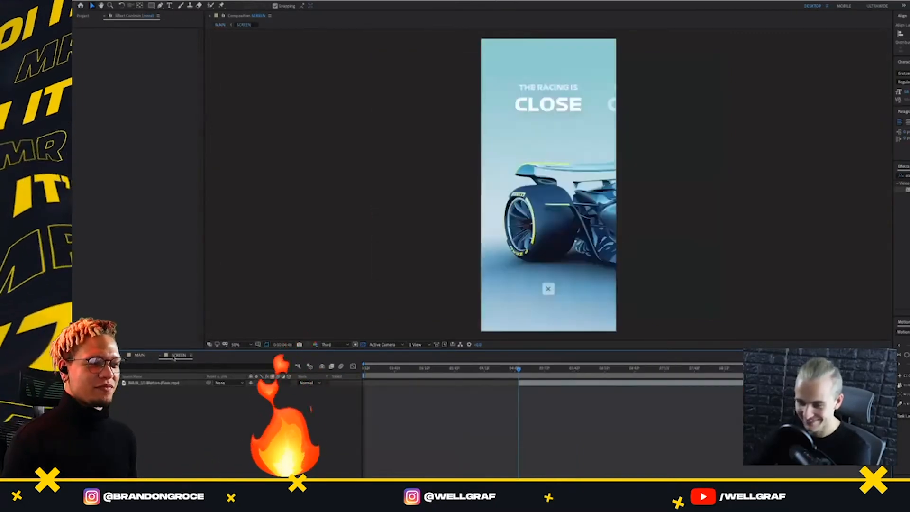
mouse_move(519, 370)
mouse_down()
mouse_move(568, 370)
mouse_move(519, 375)
mouse_up()
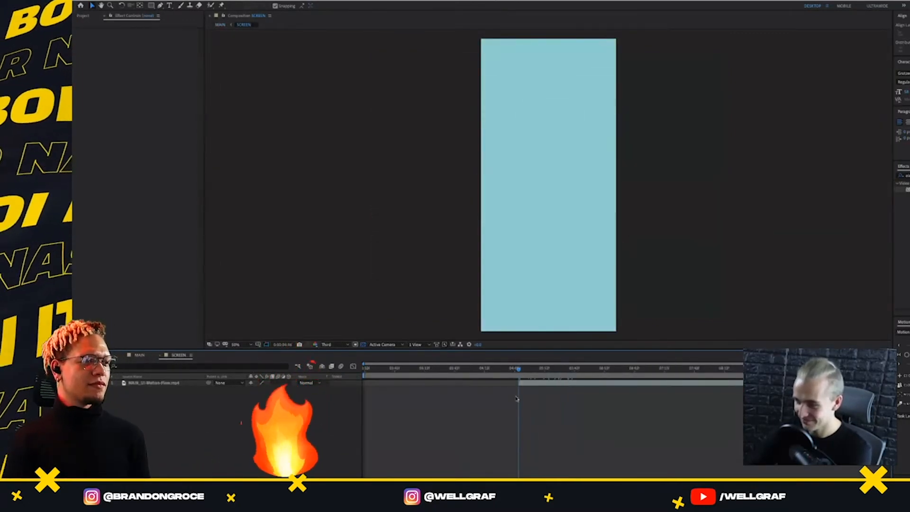
Try splitting the SCREEN layer at the phone's first keyframes, and undo the edits back to the single unsplit layer
click(142, 355)
mouse_move(581, 370)
mouse_down()
mouse_move(591, 371)
mouse_move(573, 370)
mouse_up()
key(ctrl+shift+d)
click(661, 370)
key(ctrl+z)
key(ctrl+z)
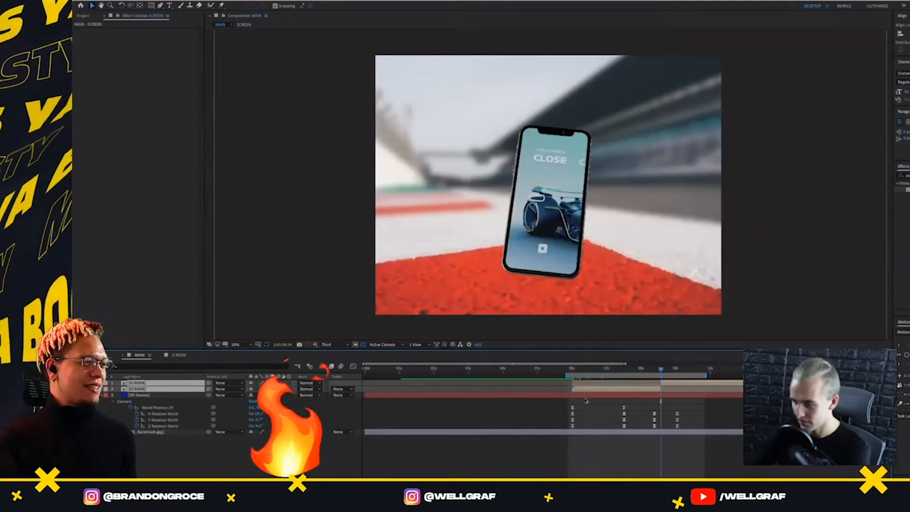
click(620, 369)
mouse_move(581, 369)
mouse_down()
mouse_move(569, 369)
mouse_move(599, 370)
mouse_move(572, 369)
mouse_up()
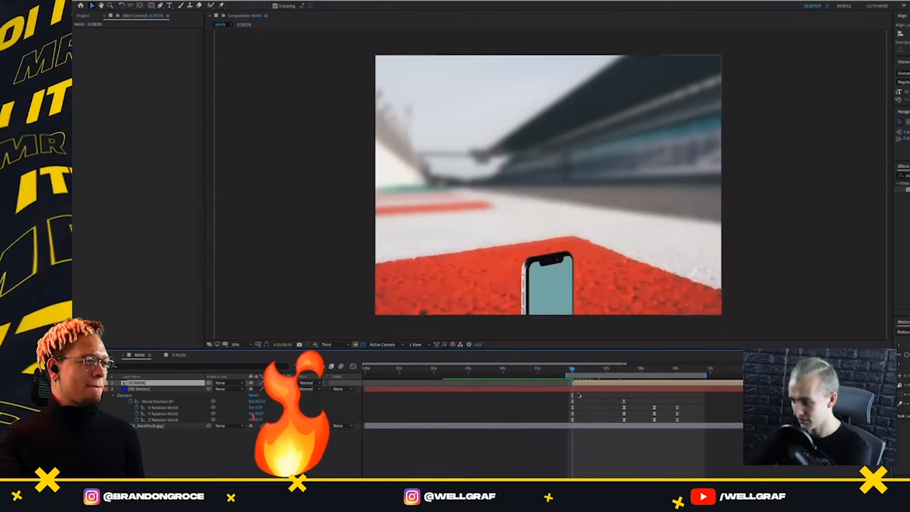
Lower World Position XY at the 6-second keyframe until the phone is below the frame, and preview the rise
click(579, 389)
click(583, 410)
click(573, 420)
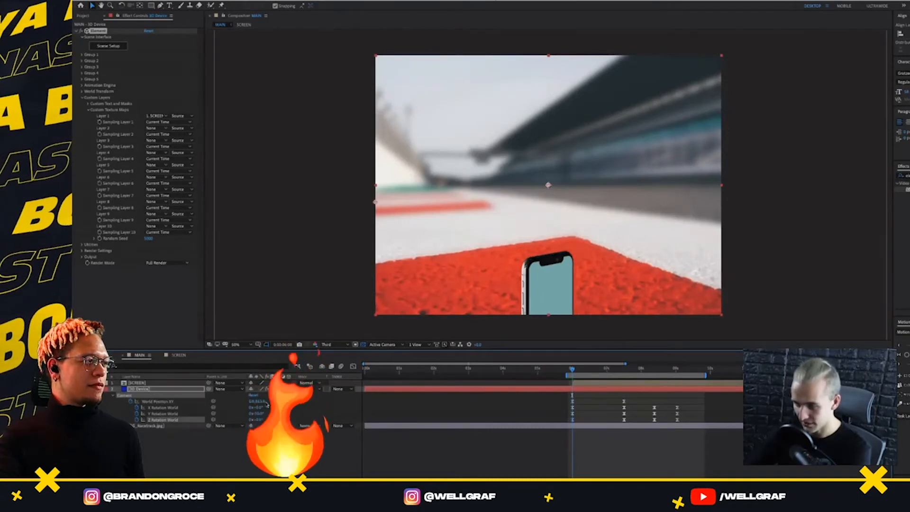
drag(326, 410, 393, 414)
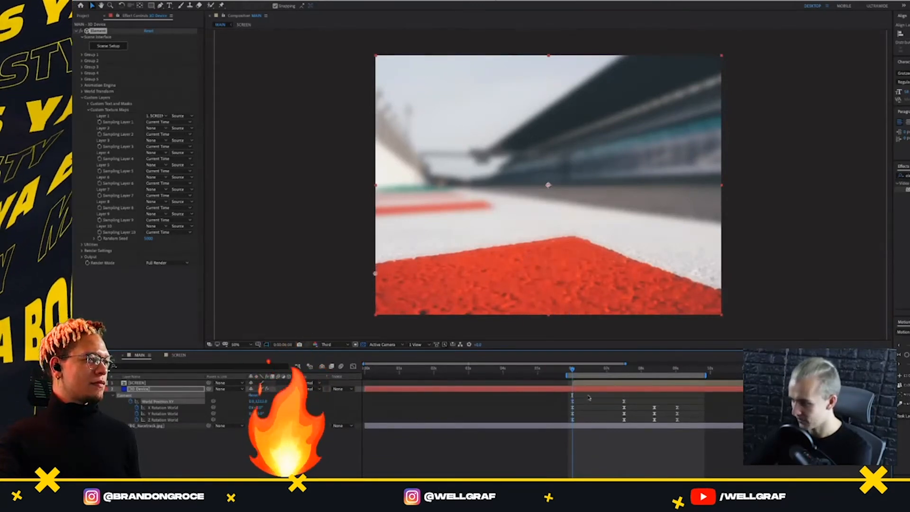
drag(573, 408, 570, 421)
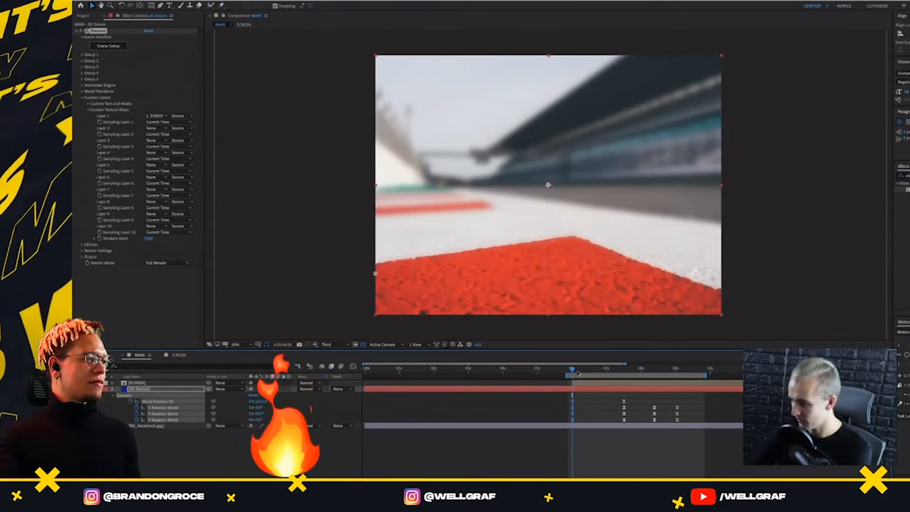
drag(575, 373, 575, 374)
key(space)
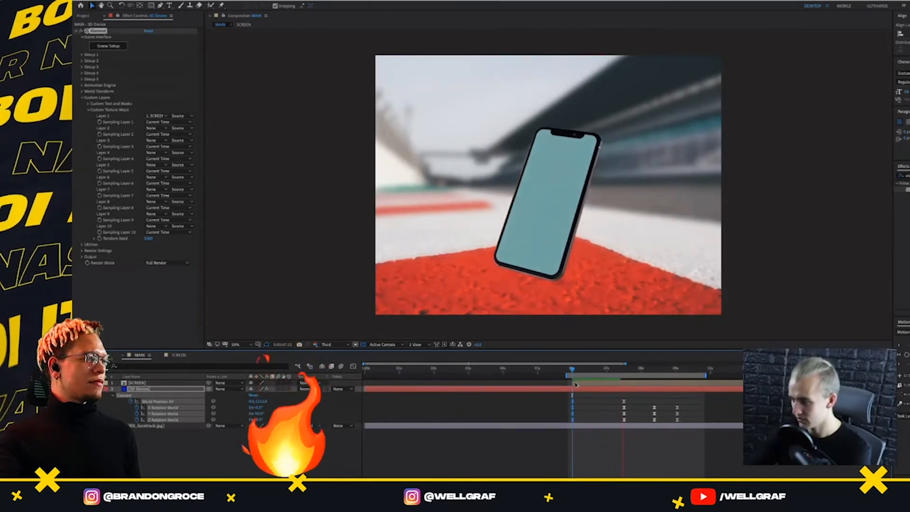
key(space)
Delete the offset moving copy in the SCREEN composition and remove the time-remap freeze from the remaining UI video
click(143, 383)
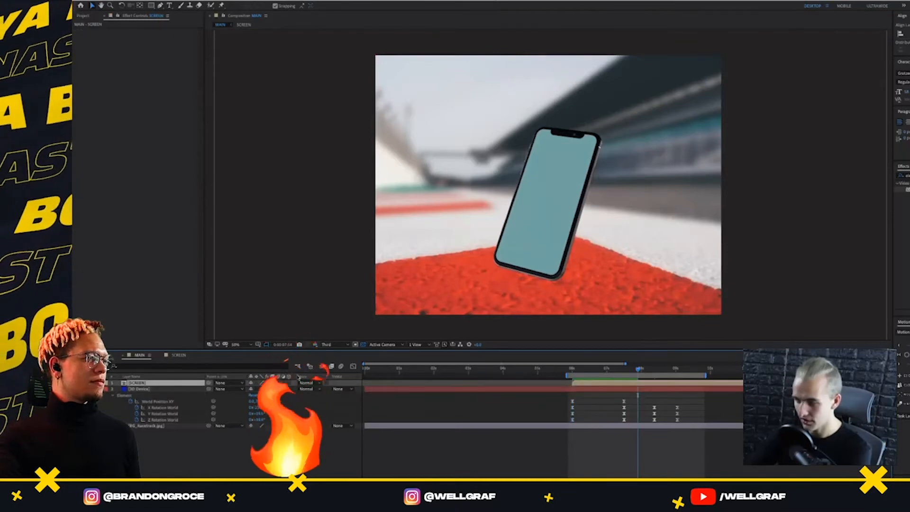
click(179, 355)
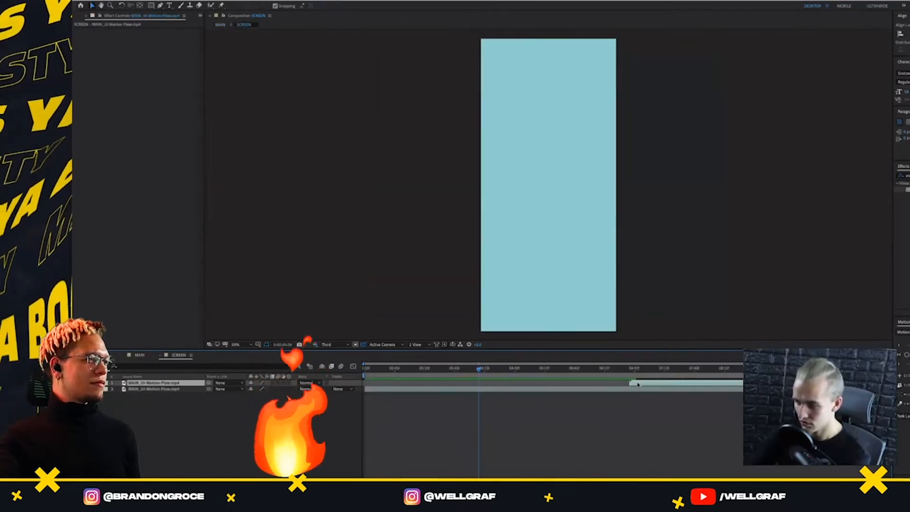
key(Delete)
click(264, 384)
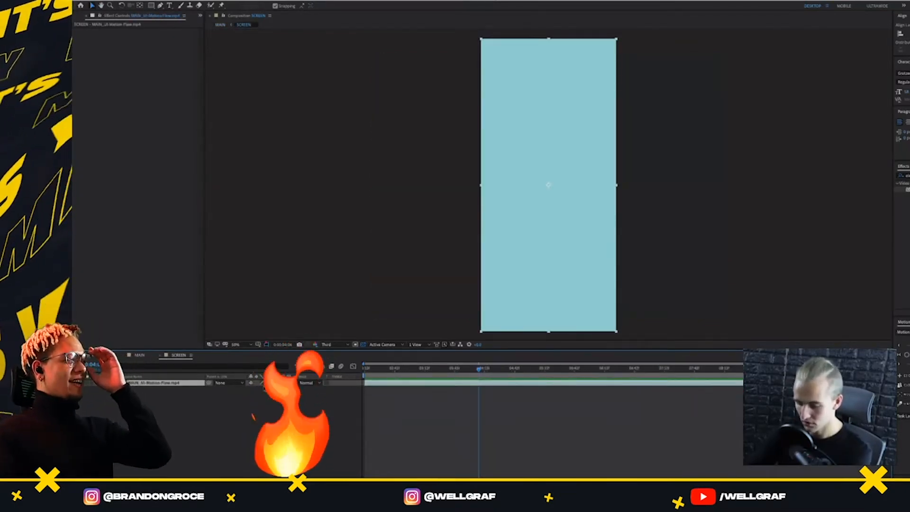
key(u)
key(ctrl+alt+t)
Return to MAIN and preview the phone's rise and rotation from 6 seconds with the UI motion playing
click(140, 355)
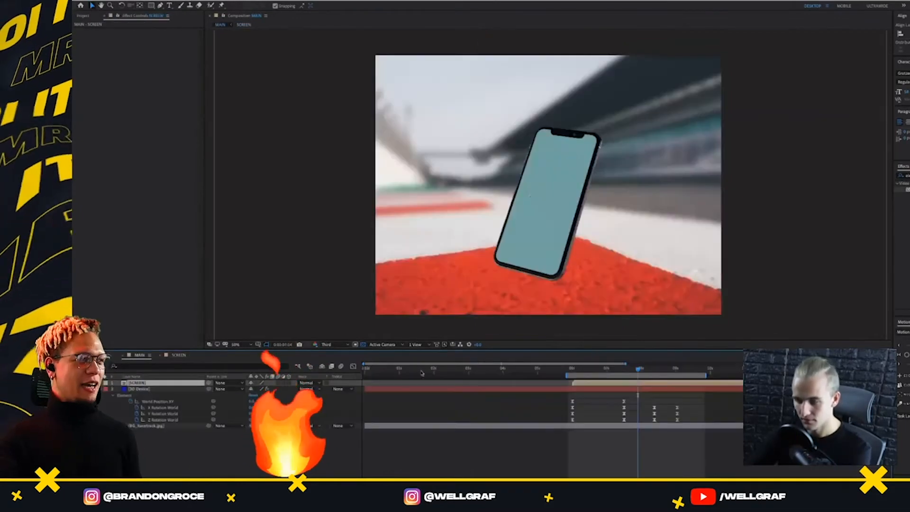
click(573, 370)
key(space)
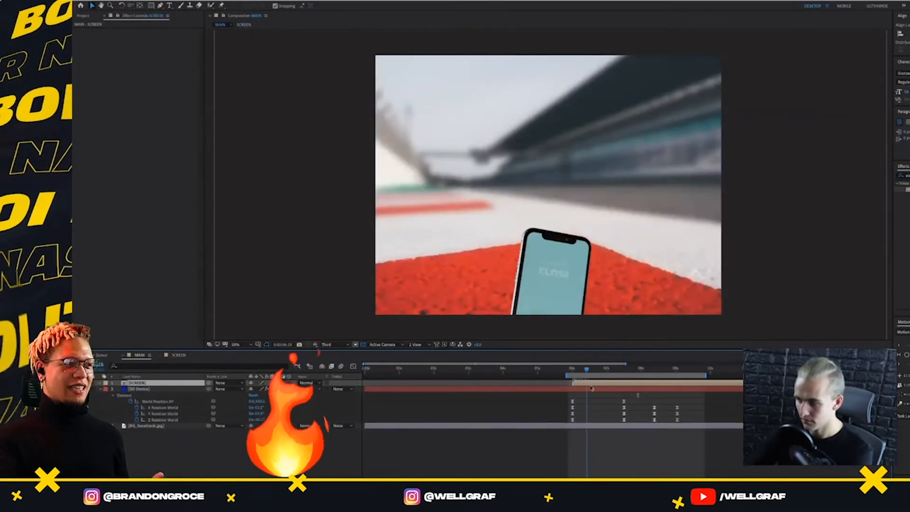
drag(663, 407, 574, 421)
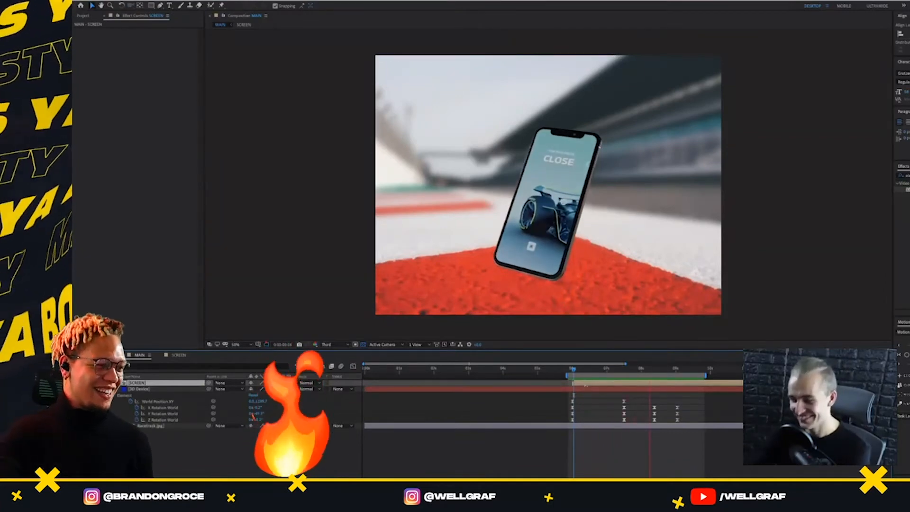
click(577, 372)
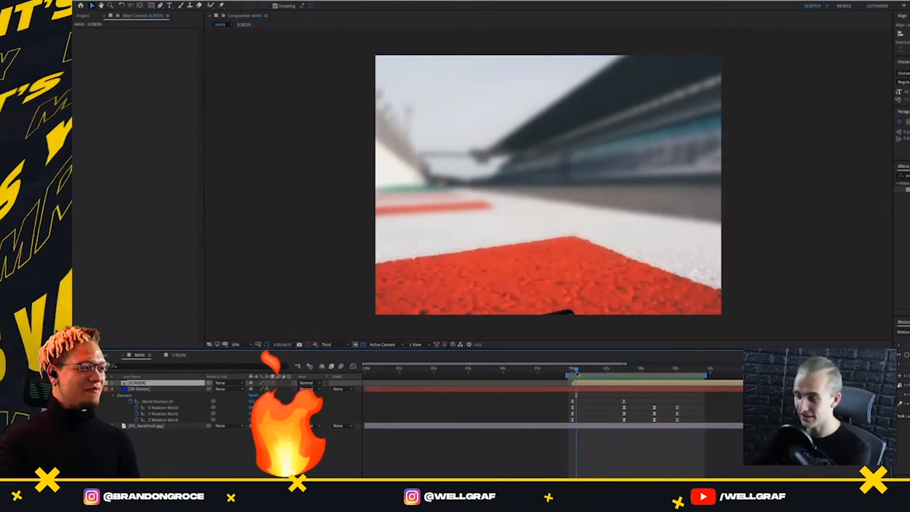
click(617, 370)
click(632, 370)
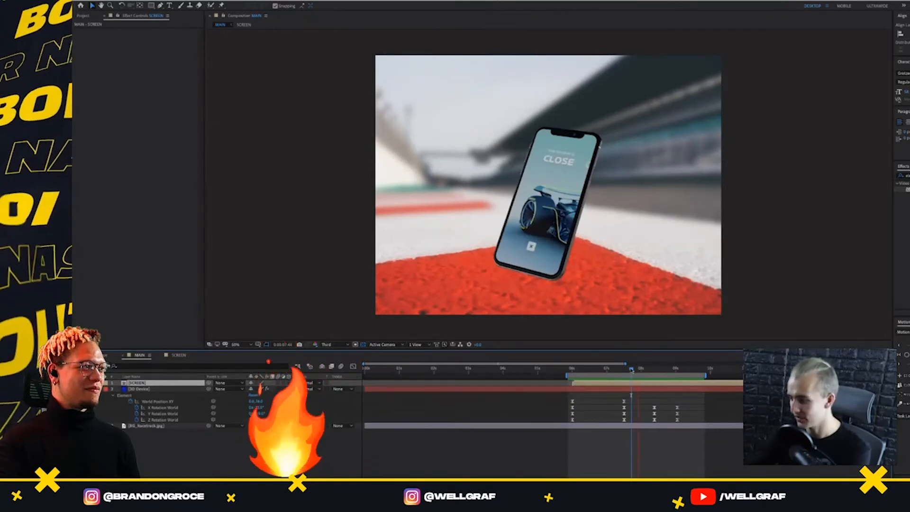
key(space)
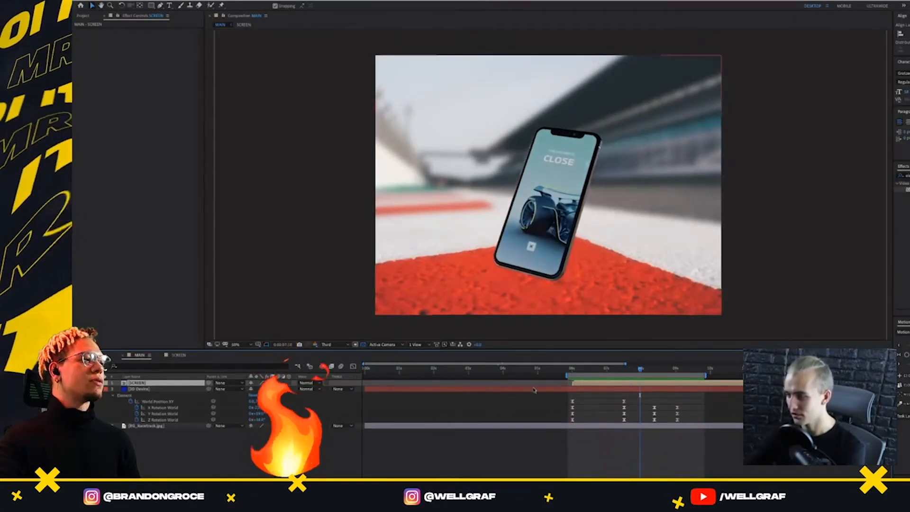
Select the phone's first two sets of position and rotation keyframes and preview the rise again
drag(630, 397, 568, 432)
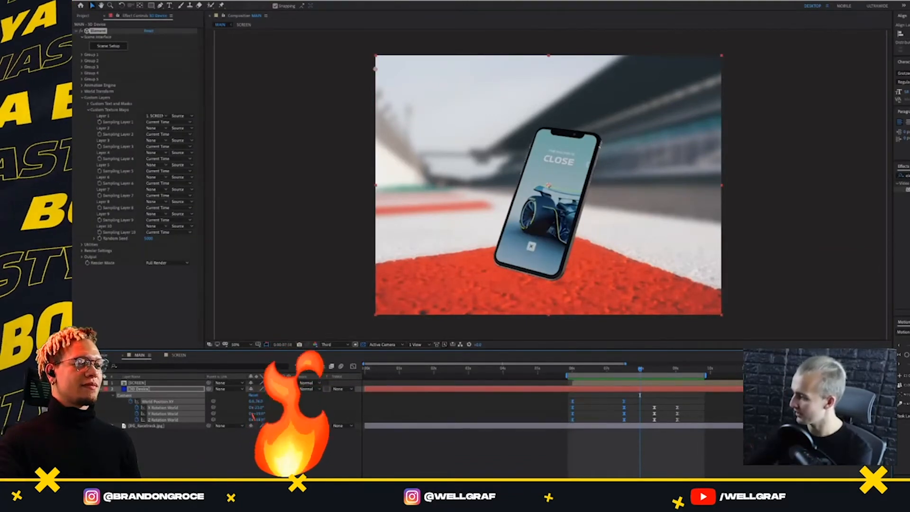
key(space)
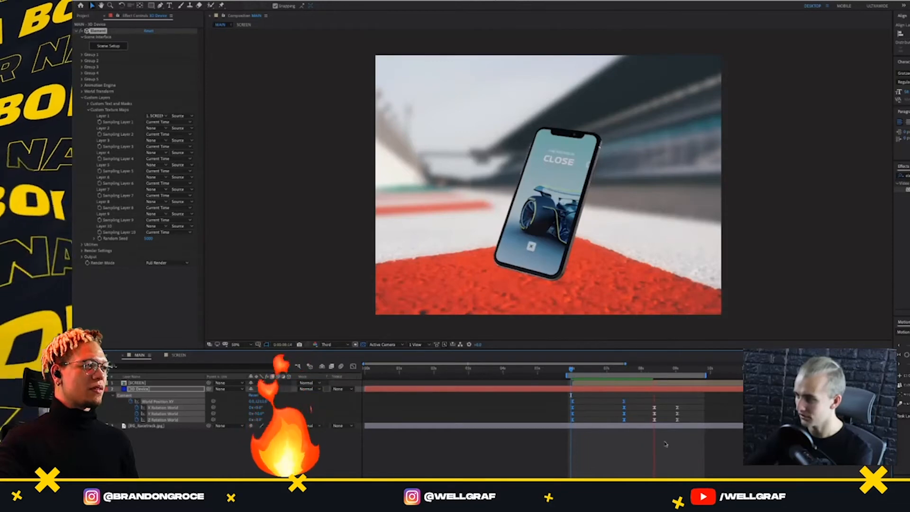
Select the phone's final set of rotation keyframes and preview the turn from about 8.4 seconds
key(space)
drag(683, 402, 668, 428)
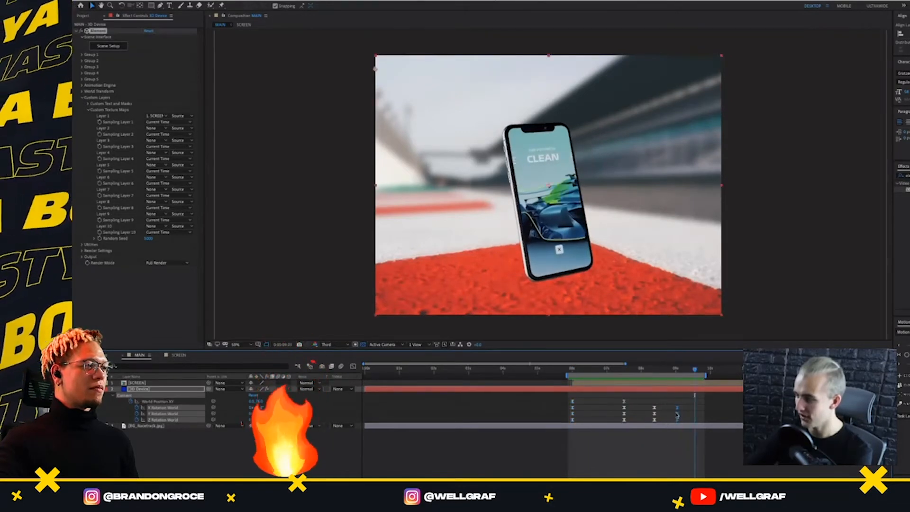
click(653, 370)
key(space)
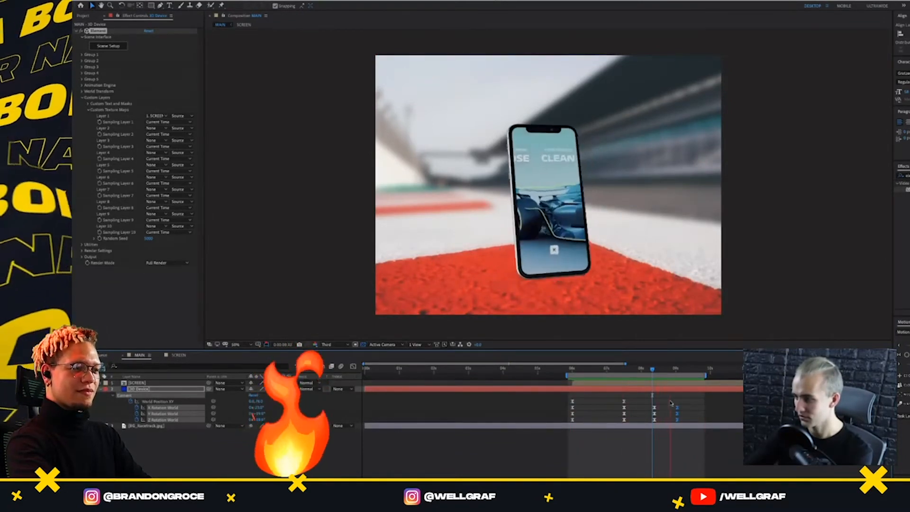
Adjust the easing of the phone's last two sets of rotation keyframes with the Motion tool and preview the turn
drag(691, 403, 654, 421)
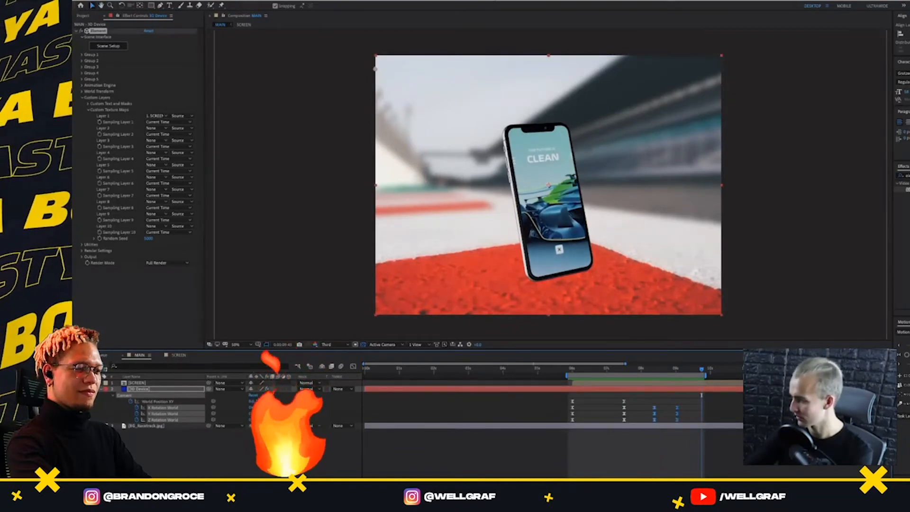
click(907, 355)
click(654, 369)
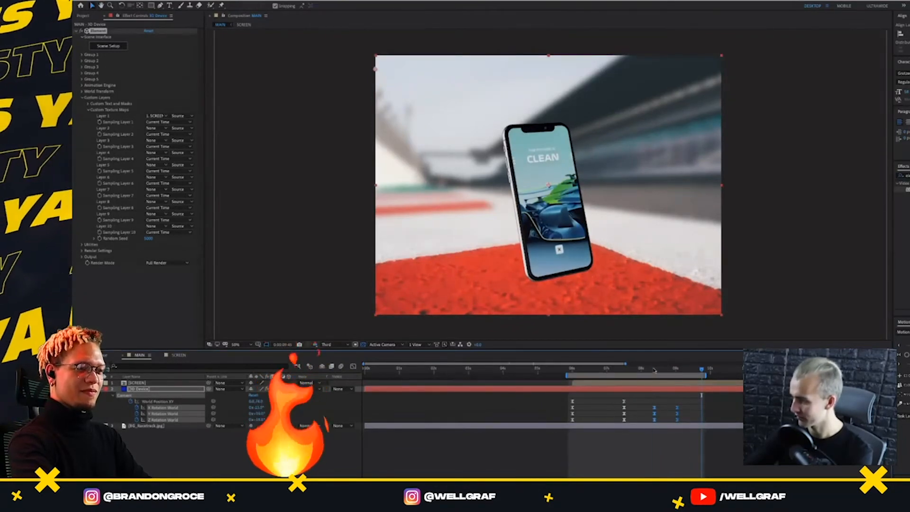
key(space)
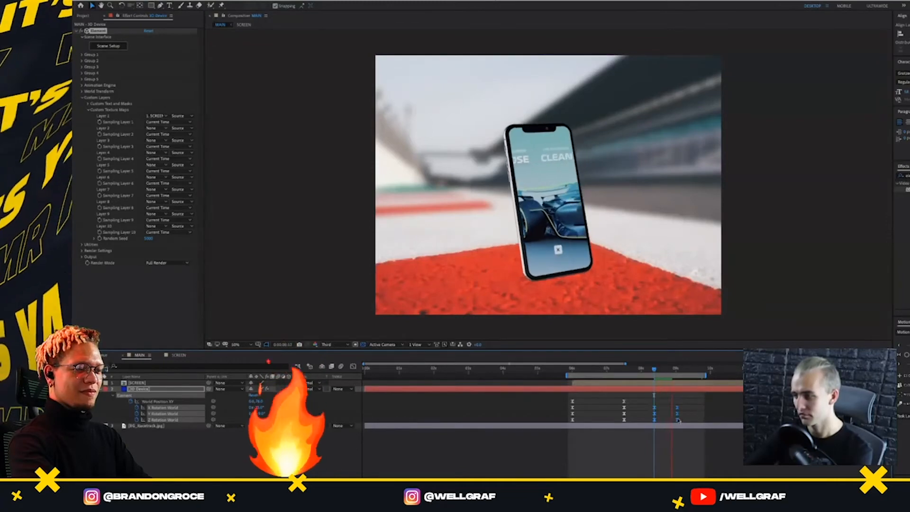
key(space)
click(906, 356)
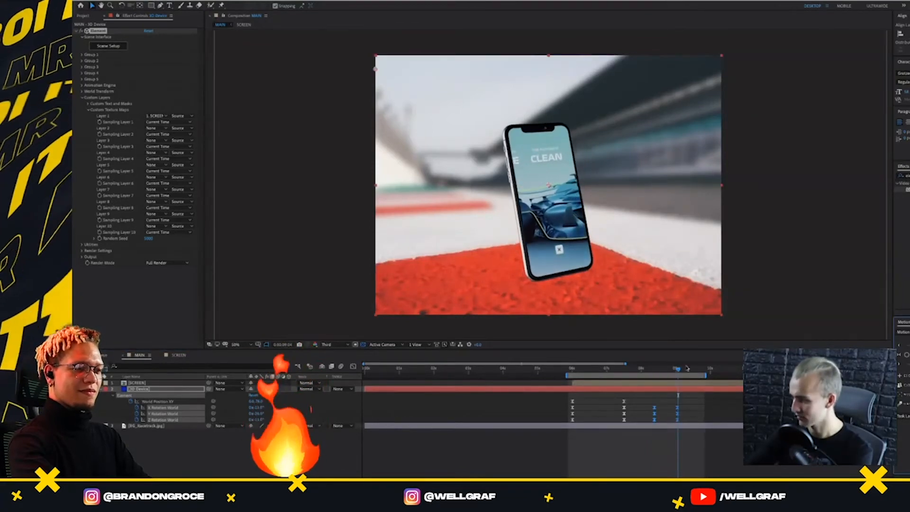
click(648, 369)
key(space)
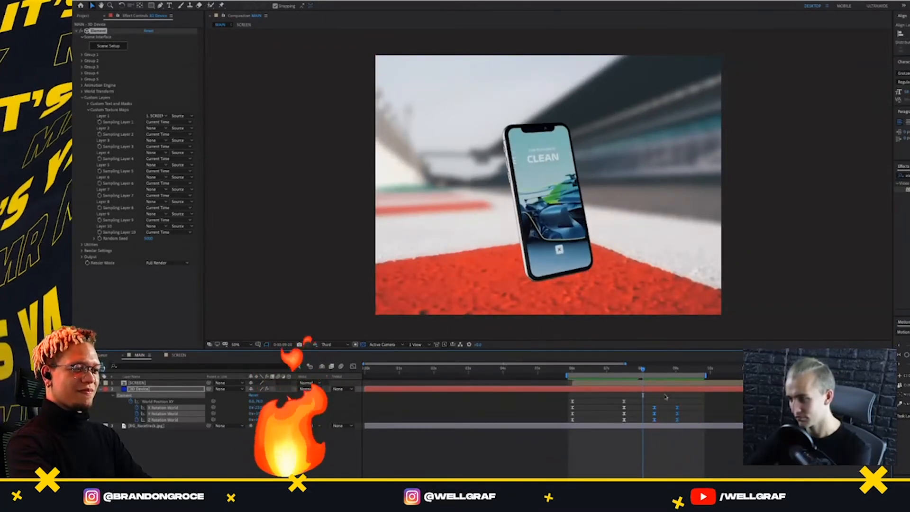
Move the phone's final rotation keyframes to about 9.4 seconds and preview the phone's full motion
key(space)
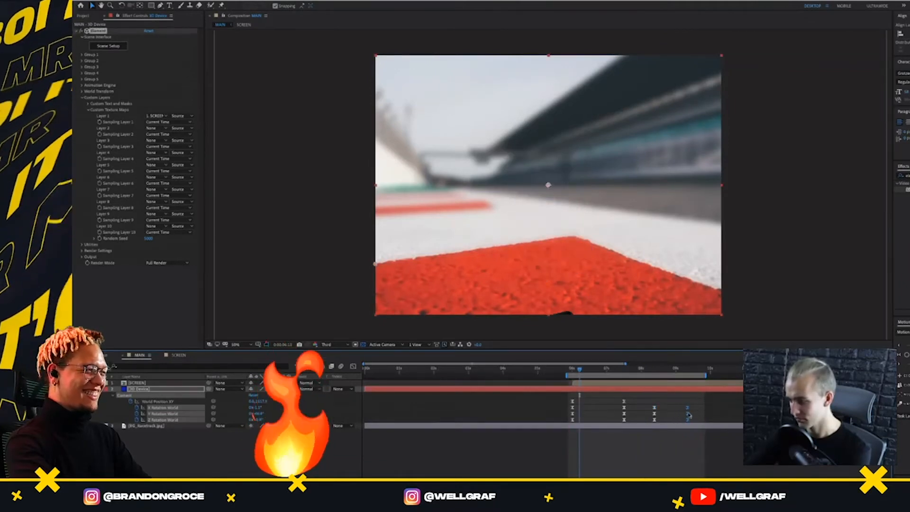
click(646, 369)
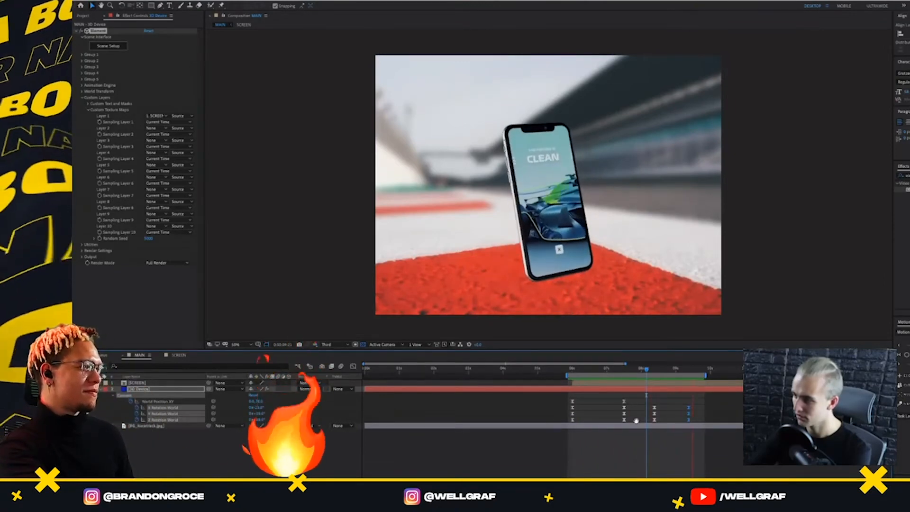
key(space)
drag(632, 399, 618, 423)
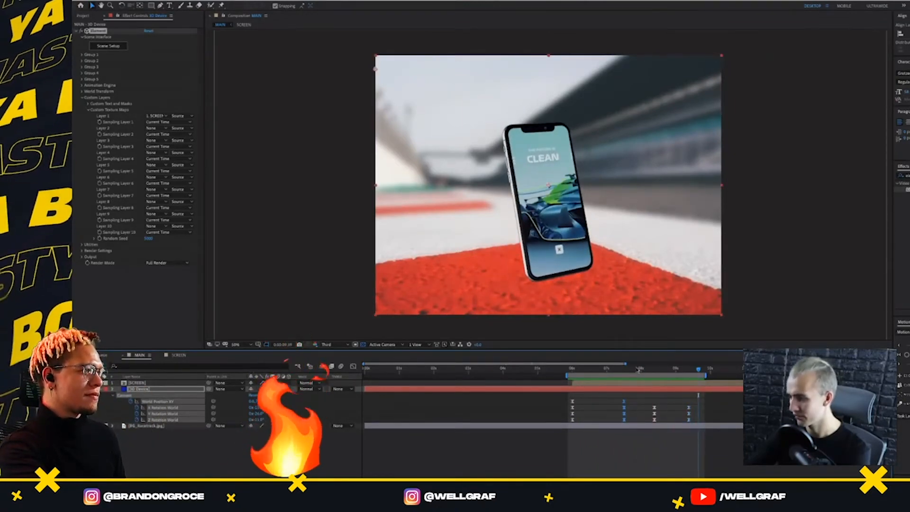
drag(638, 369, 567, 390)
key(space)
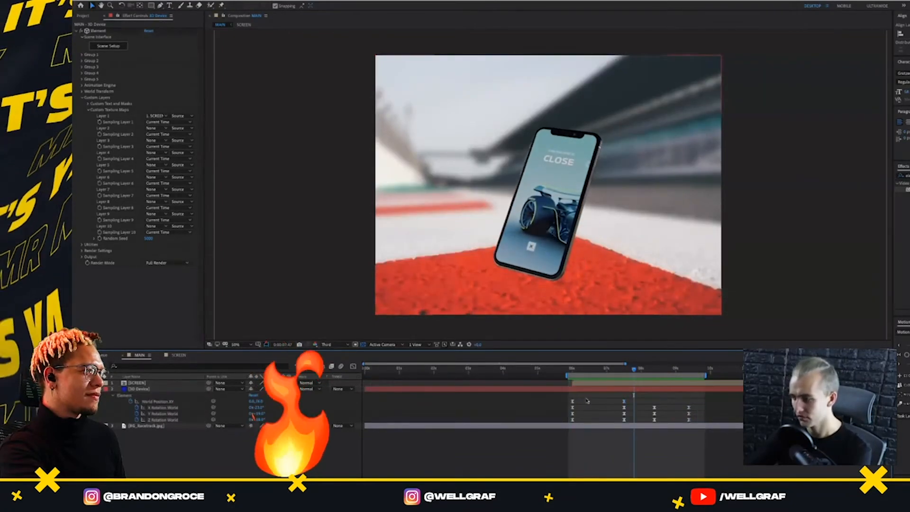
Switch to Finder and preview the finished The Formula 1 Future presentation MP4 from the Presentation project's Render folder
key(super+Tab)
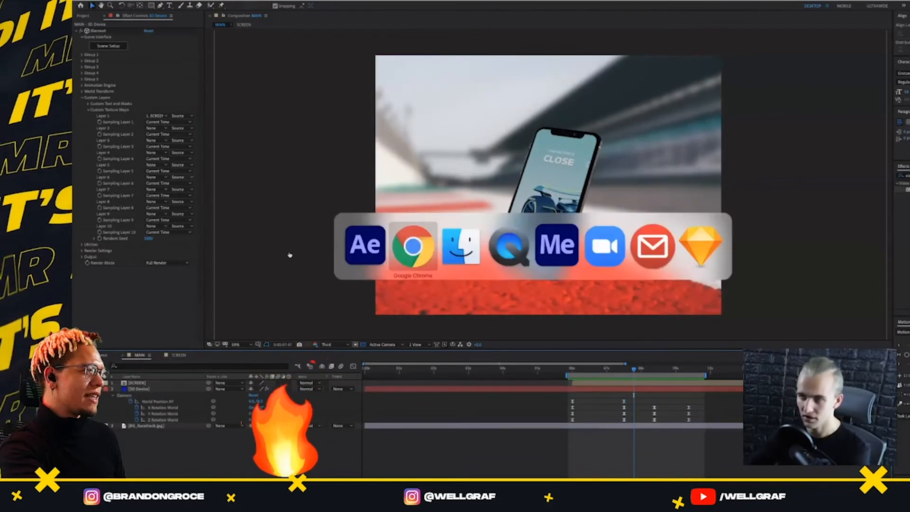
click(463, 252)
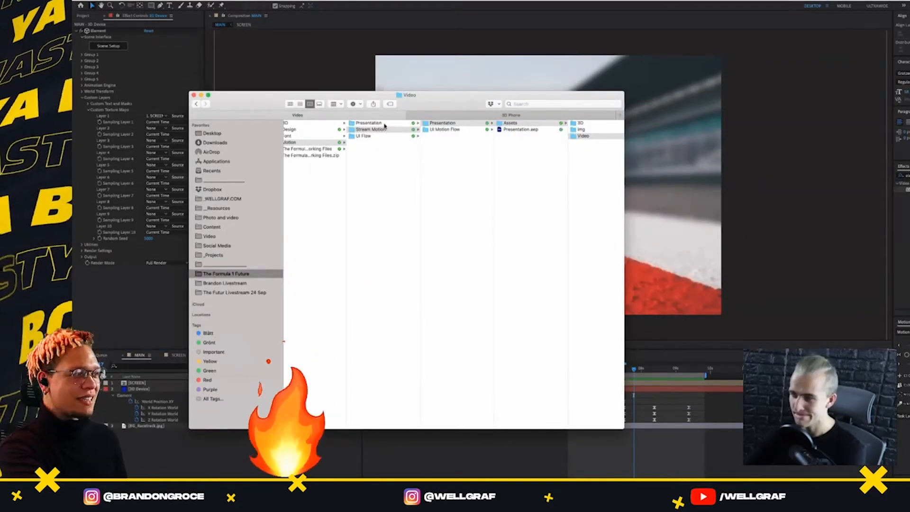
click(379, 123)
click(441, 136)
click(541, 123)
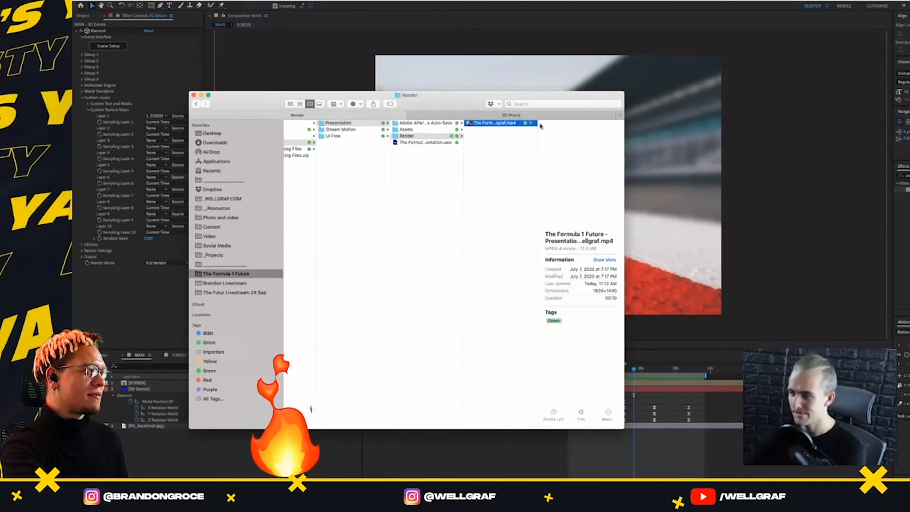
key(space)
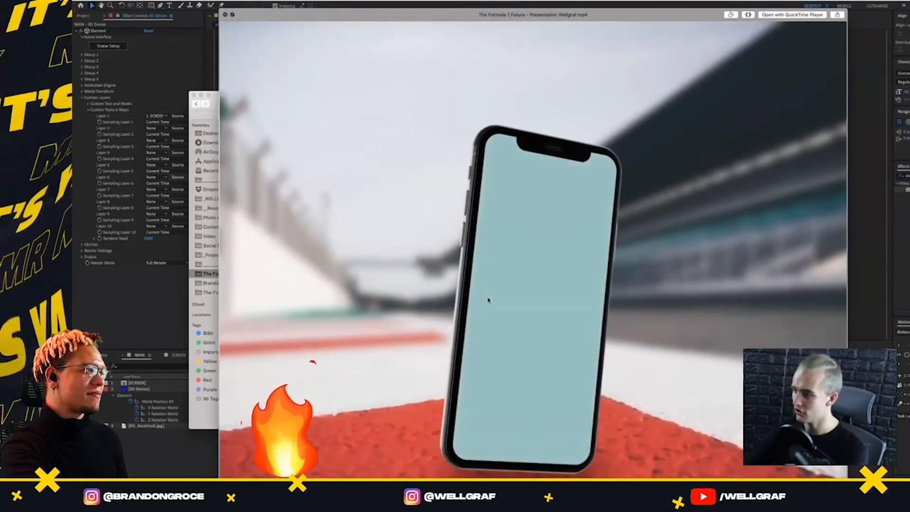
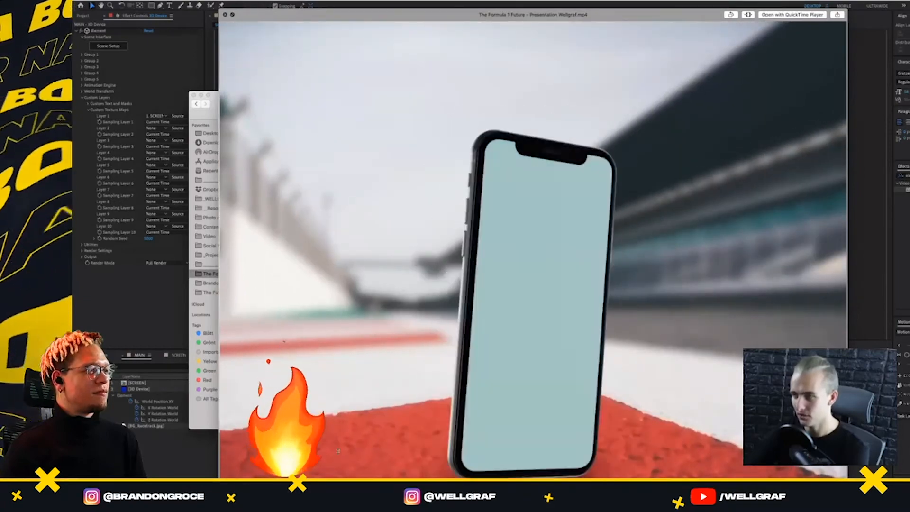
Close the MP4 preview and switch back to the MAIN composition in After Effects
key(space)
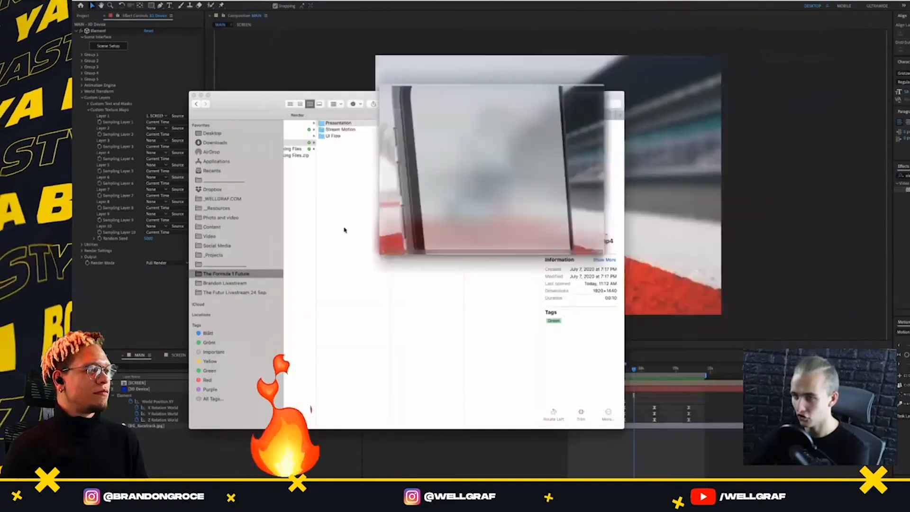
click(314, 60)
drag(575, 369, 578, 414)
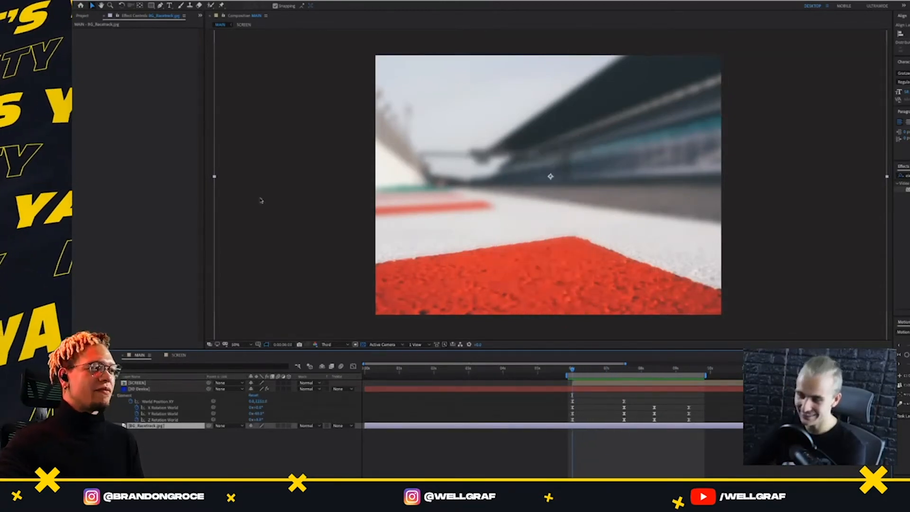
Rename the MAIN composition as MAIN - V01 in the project
click(84, 16)
click(114, 89)
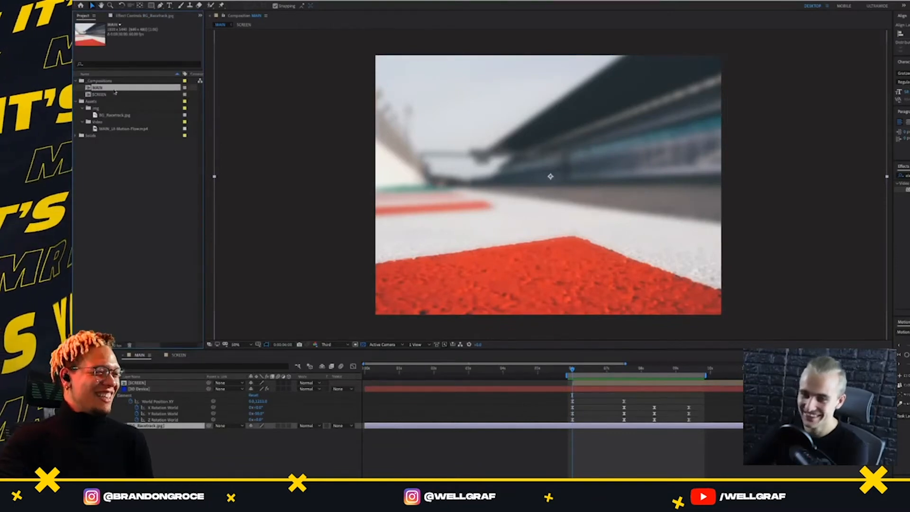
key(Return)
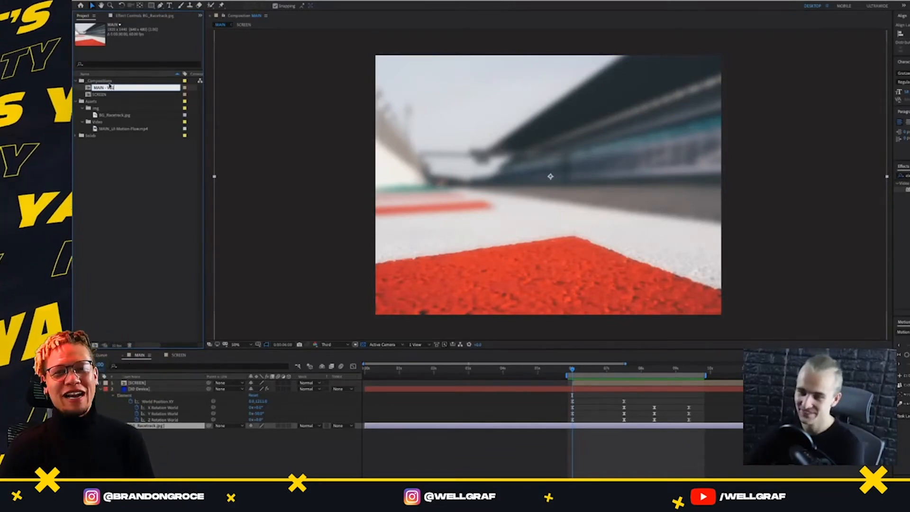
text(- V01)
key(Return)
Duplicate MAIN - V01, file the copy in the _Compositions folder and open MAIN - V02
key(ctrl+d)
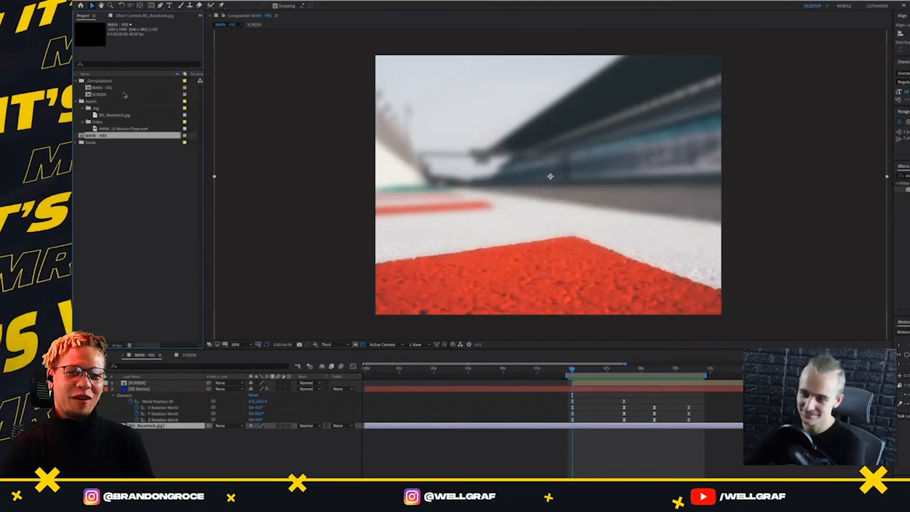
drag(116, 69, 111, 82)
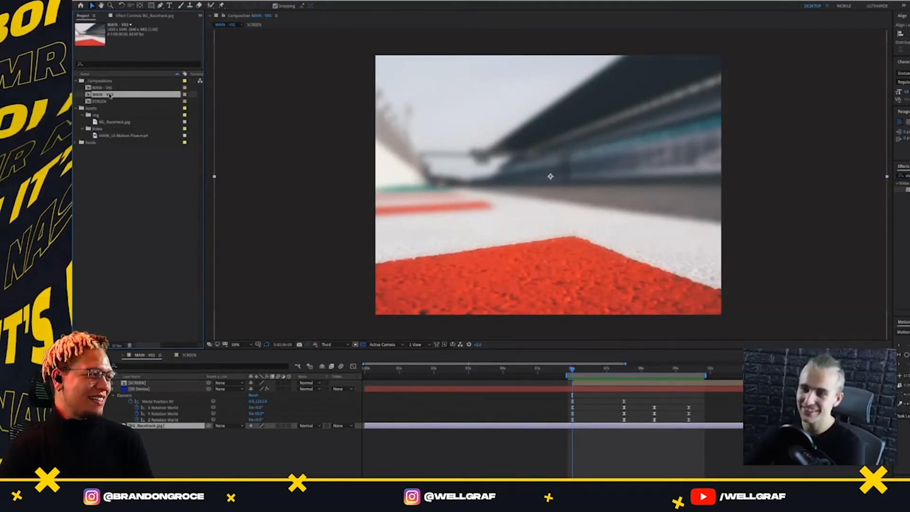
double_click(115, 95)
Paste the 3D Device's second set of position and rotation keyframes over its starting keyframes at 6 seconds in MAIN - V02
mouse_move(470, 371)
mouse_down()
mouse_move(501, 370)
mouse_move(487, 370)
mouse_up()
click(491, 388)
key(u)
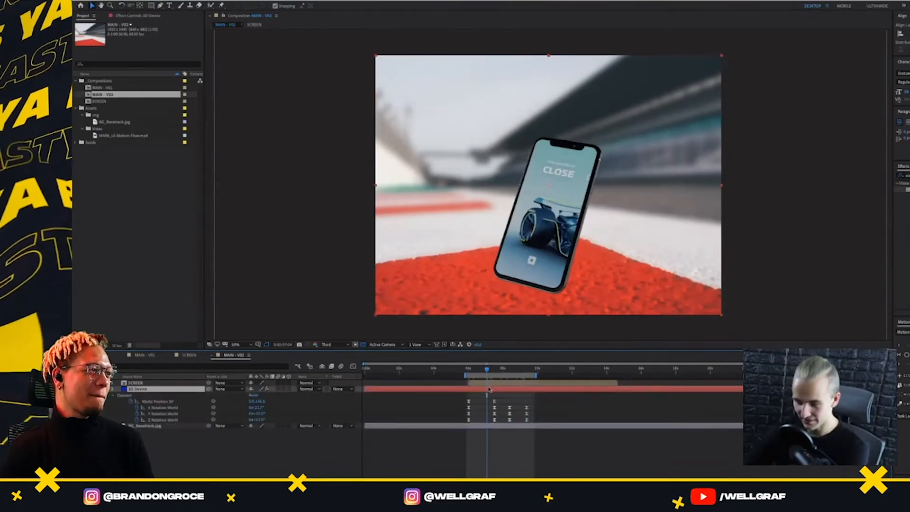
key(j)
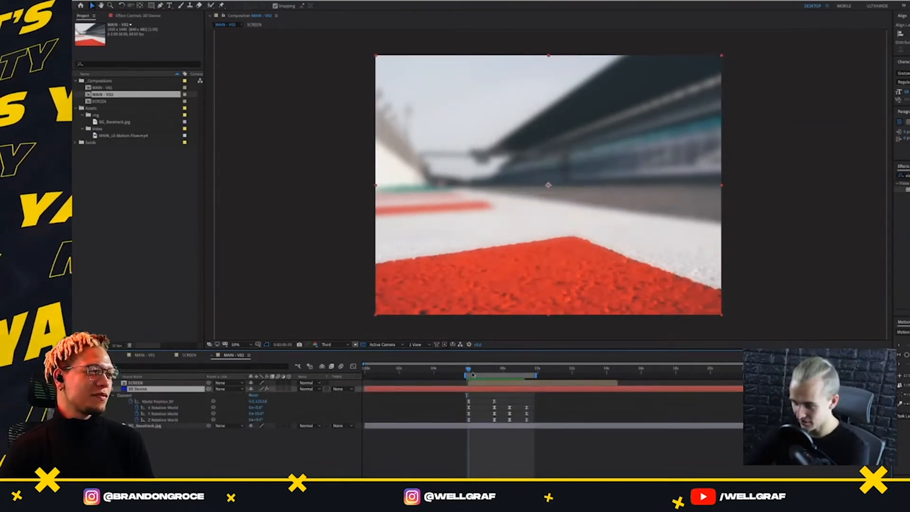
drag(486, 397, 503, 430)
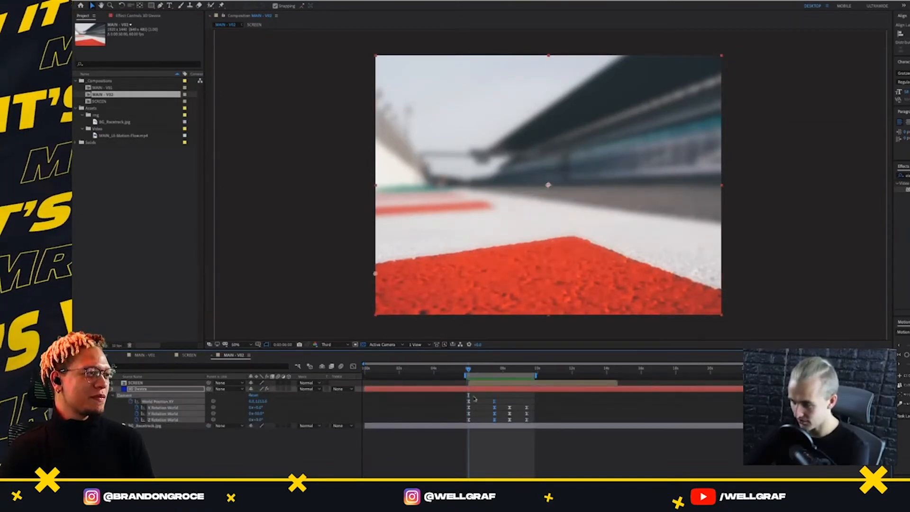
key(ctrl+v)
click(475, 419)
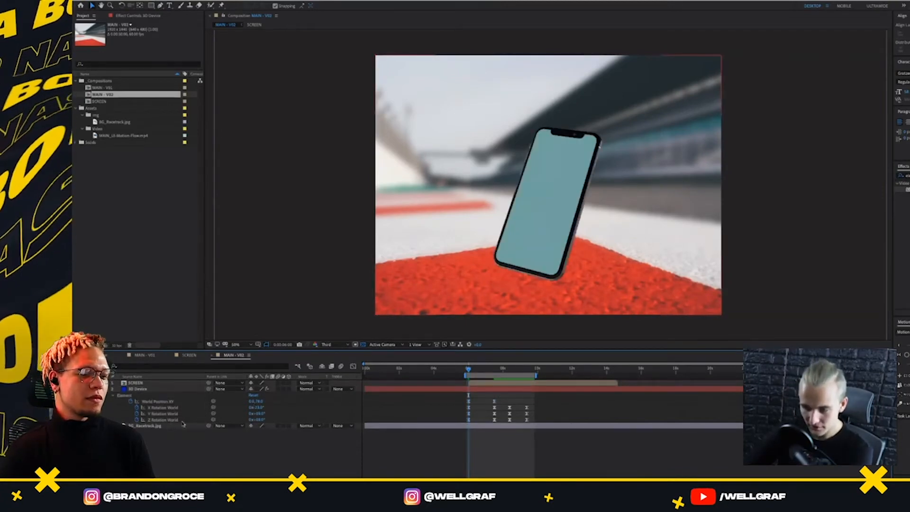
Expose the Element effect's World Transform settings on the 3D Device and keyframe World Scale at about 7.5 seconds
click(142, 391)
key(s)
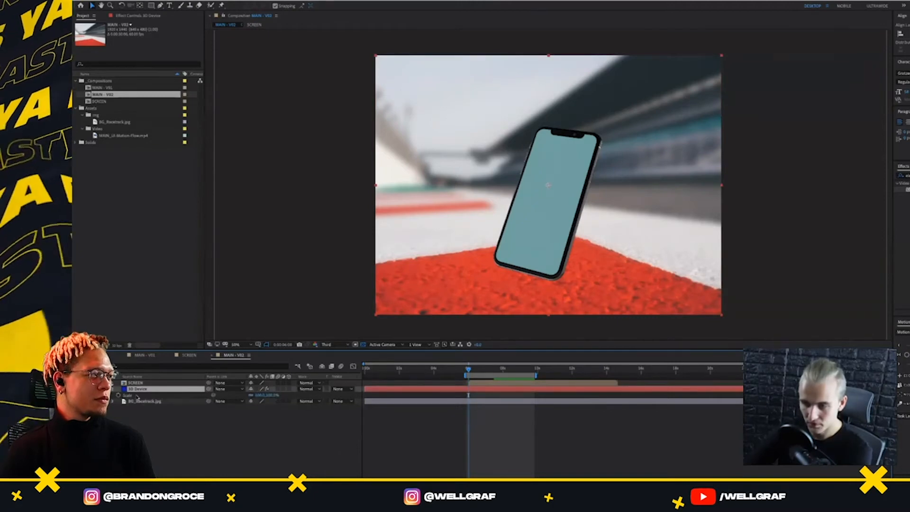
click(125, 16)
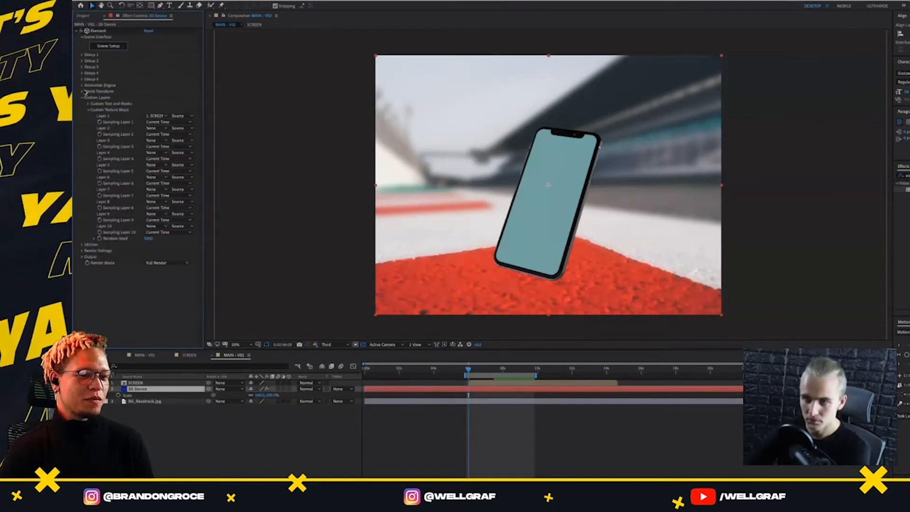
click(83, 98)
click(82, 91)
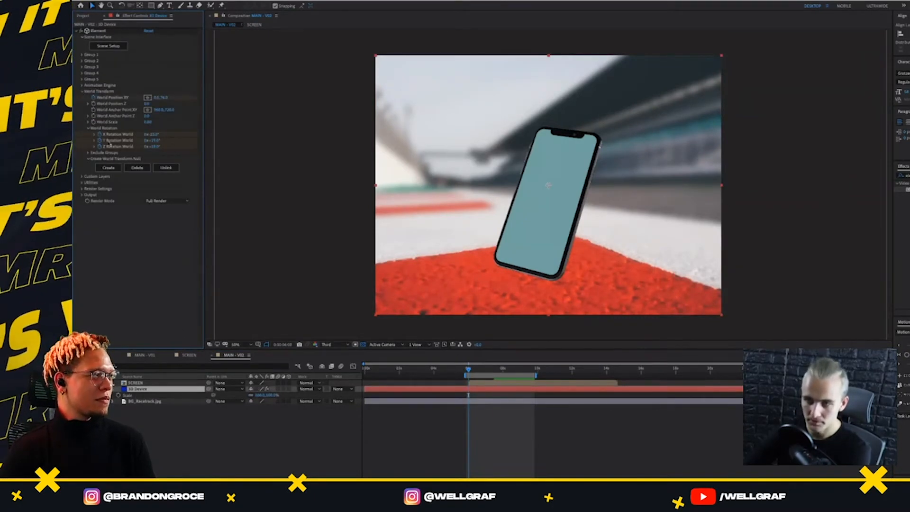
click(117, 138)
key(u)
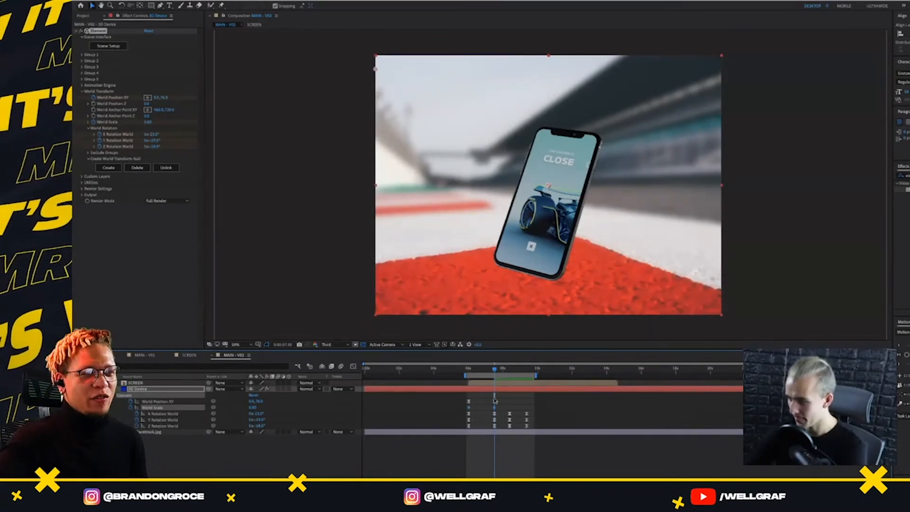
Apply Easy Ease to the 3D Device's World Scale keyframes and preview the motion from 6 seconds
click(494, 401)
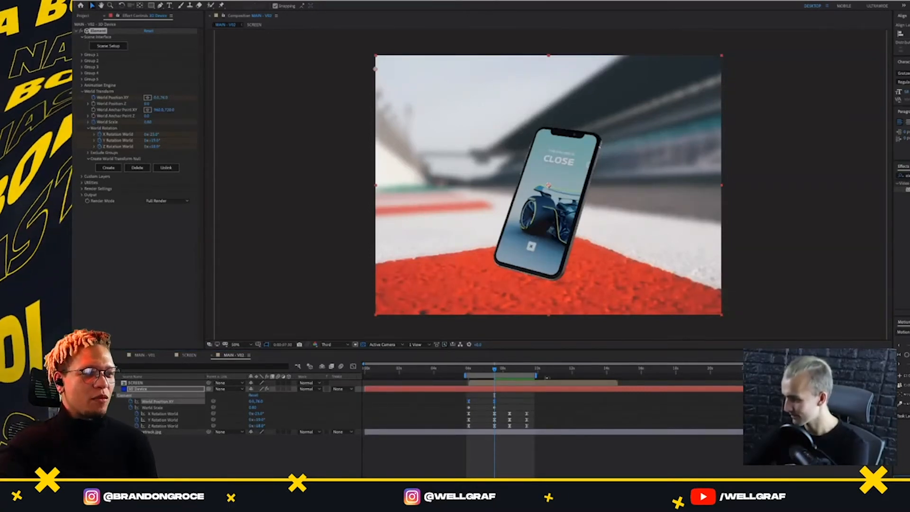
click(496, 407)
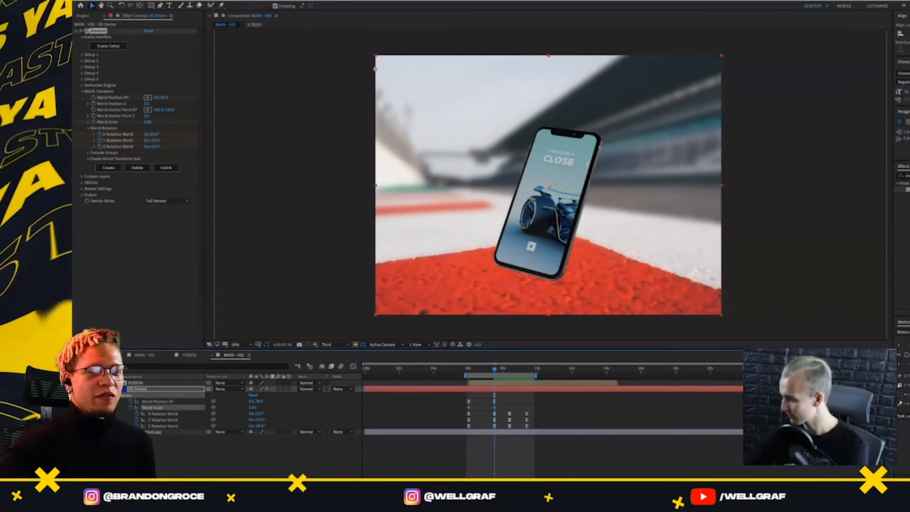
key(F9)
drag(494, 369, 466, 377)
key(space)
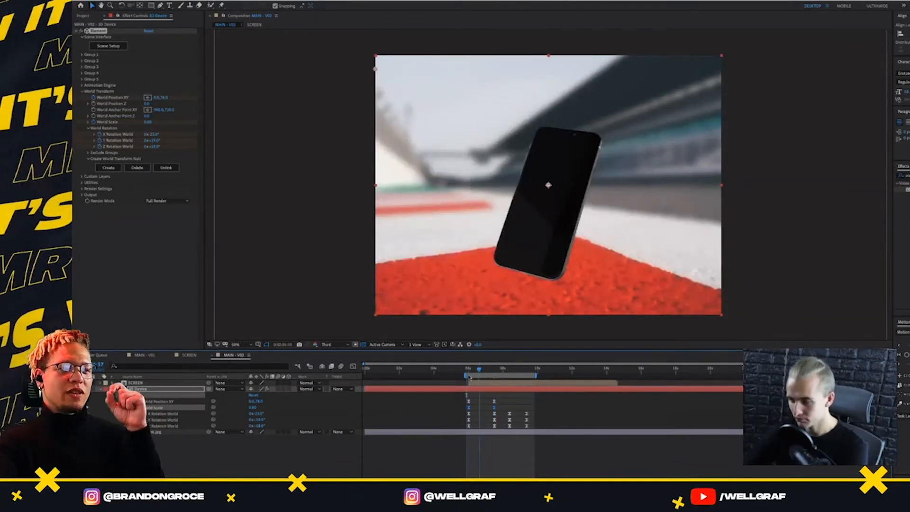
click(470, 376)
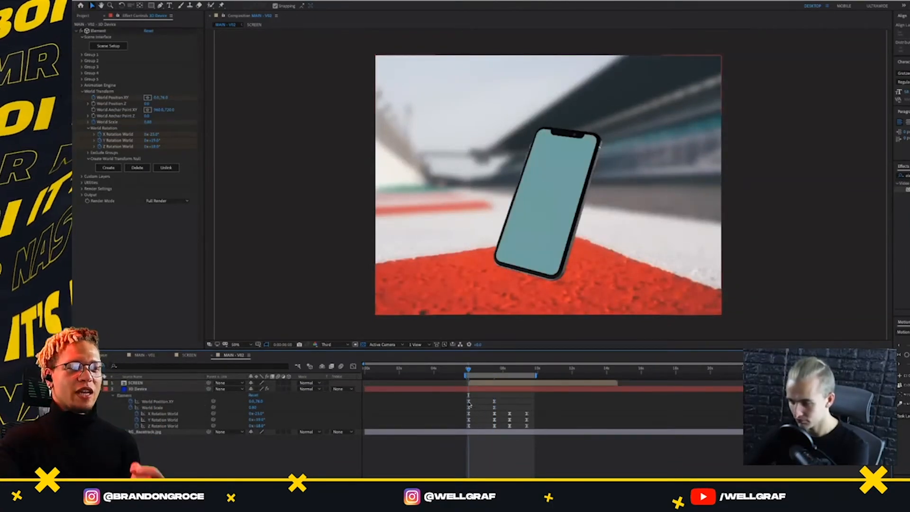
Enlarge the phone's World Scale and tilt it the opposite way with the world rotation values at 6 seconds, then preview it
click(469, 402)
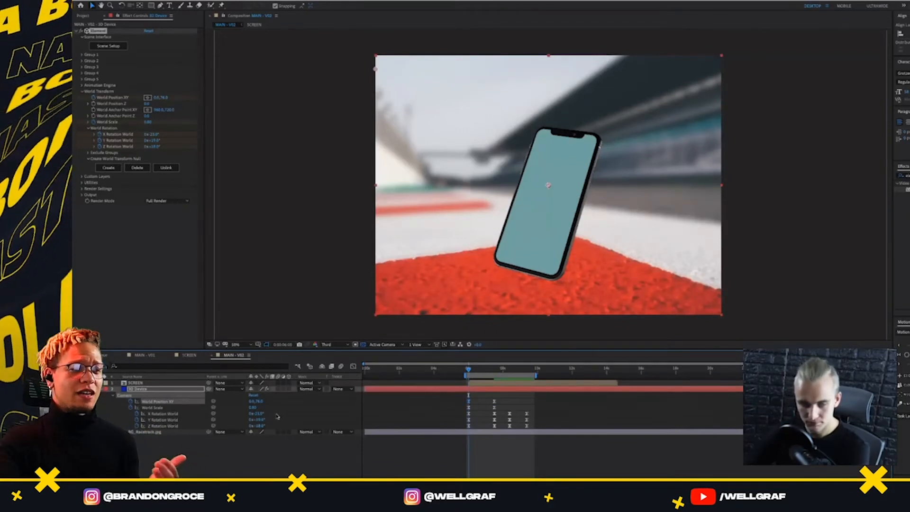
key(super+s)
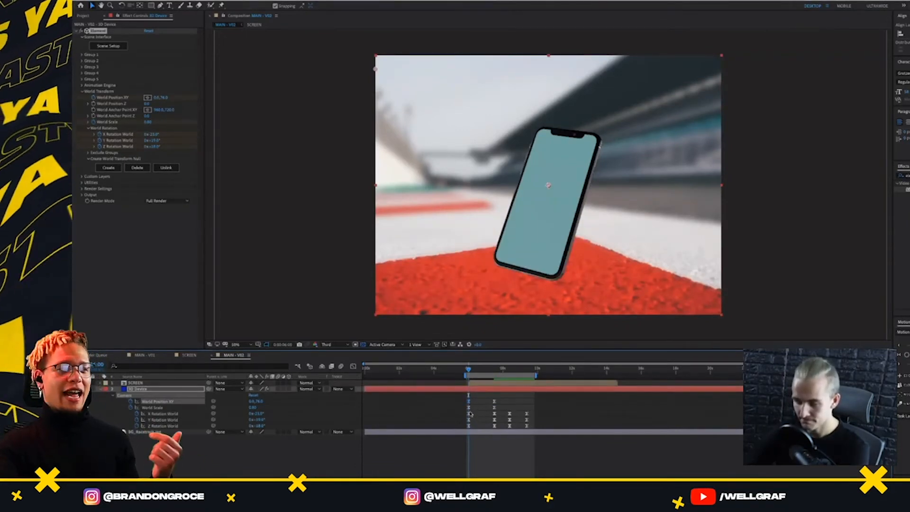
click(469, 409)
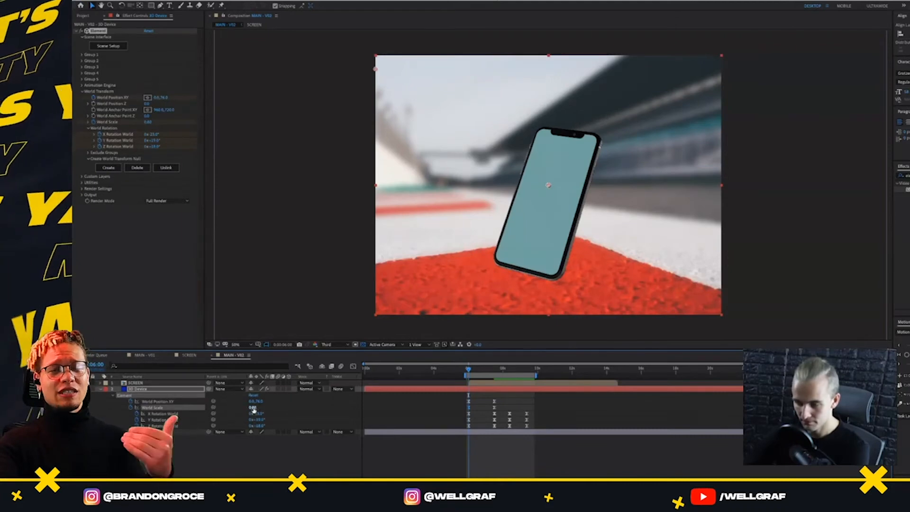
drag(254, 410, 313, 417)
mouse_move(259, 414)
mouse_down()
mouse_move(271, 415)
mouse_move(237, 420)
mouse_move(262, 415)
mouse_up()
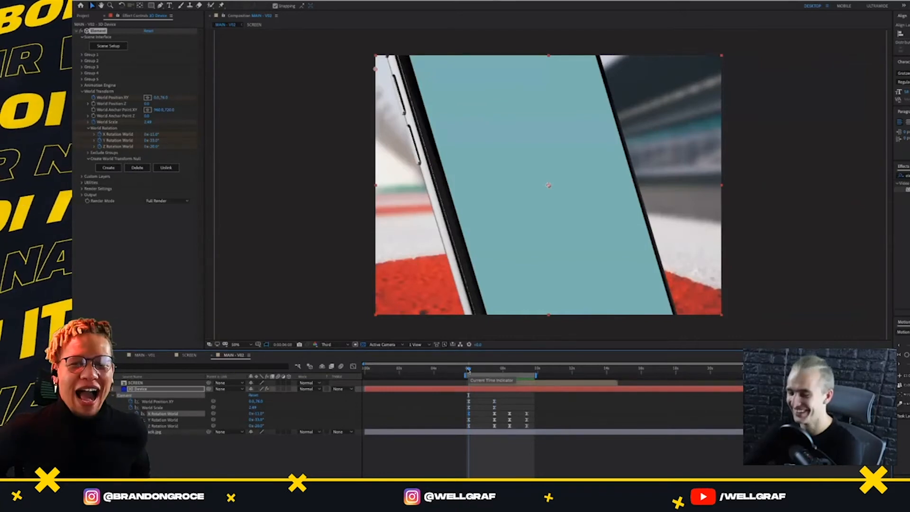
drag(517, 380, 469, 382)
key(space)
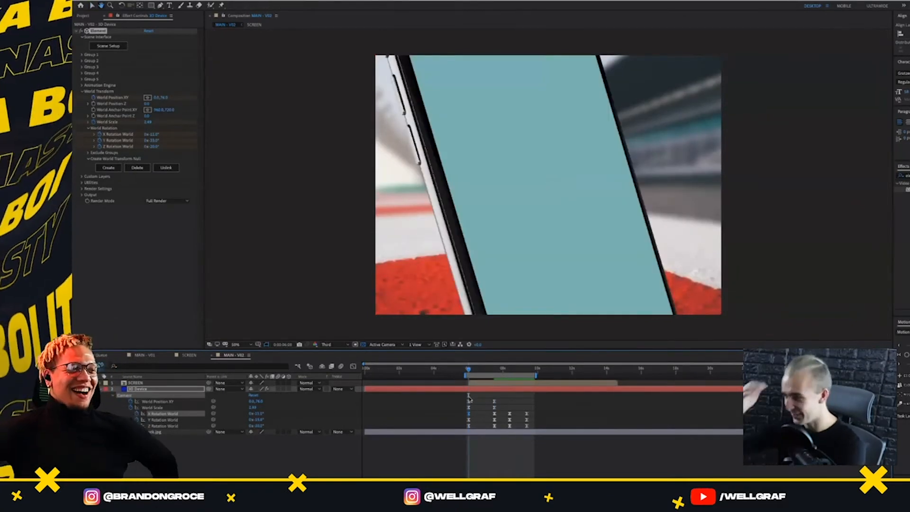
Shift the phone's World Position horizontally and enlarge its starting scale until the screen fills the frame, then preview the move
drag(252, 401, 321, 408)
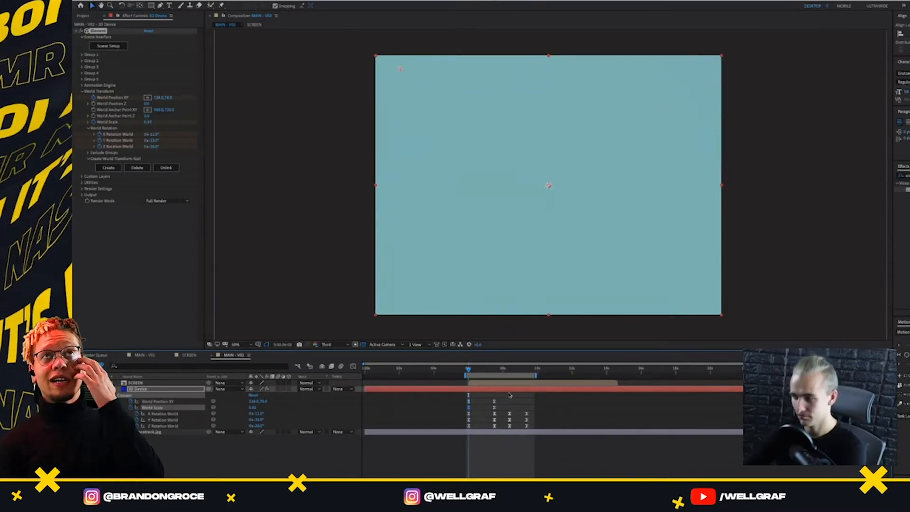
key(space)
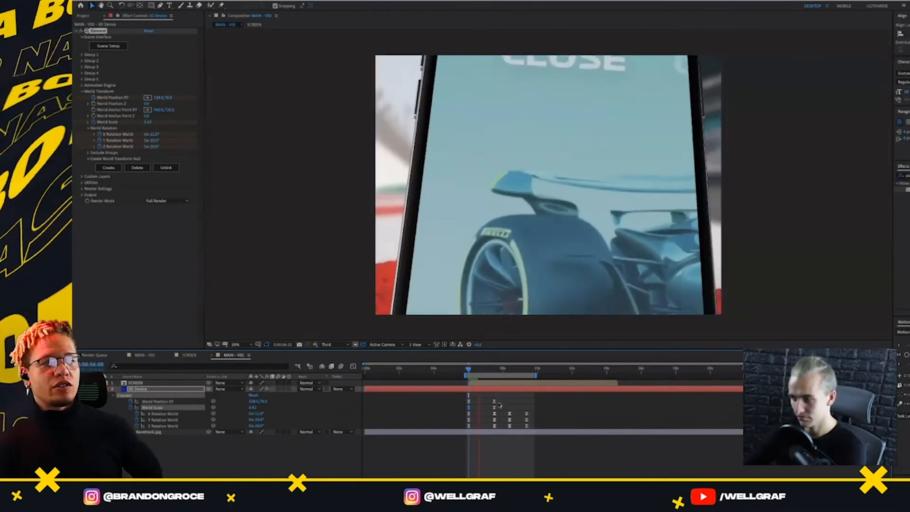
key(space)
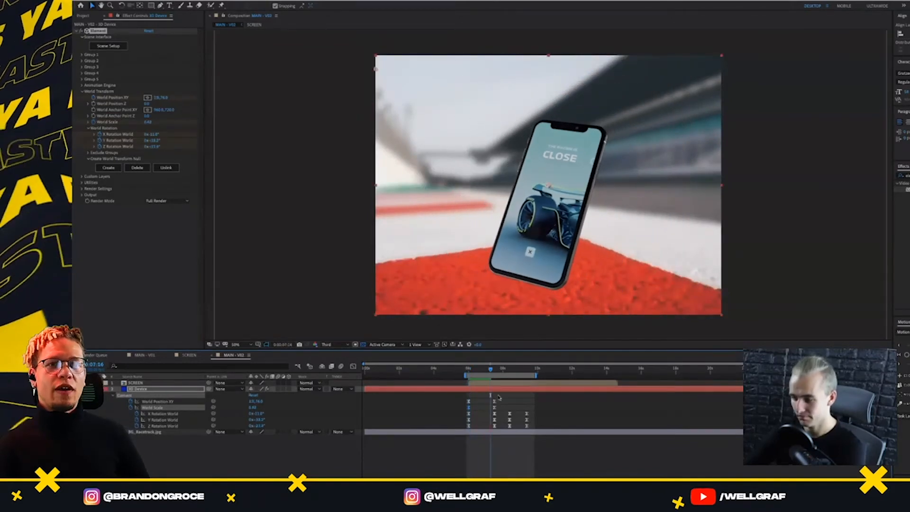
Select the SCREEN layer and locate its source composition in the project
click(479, 385)
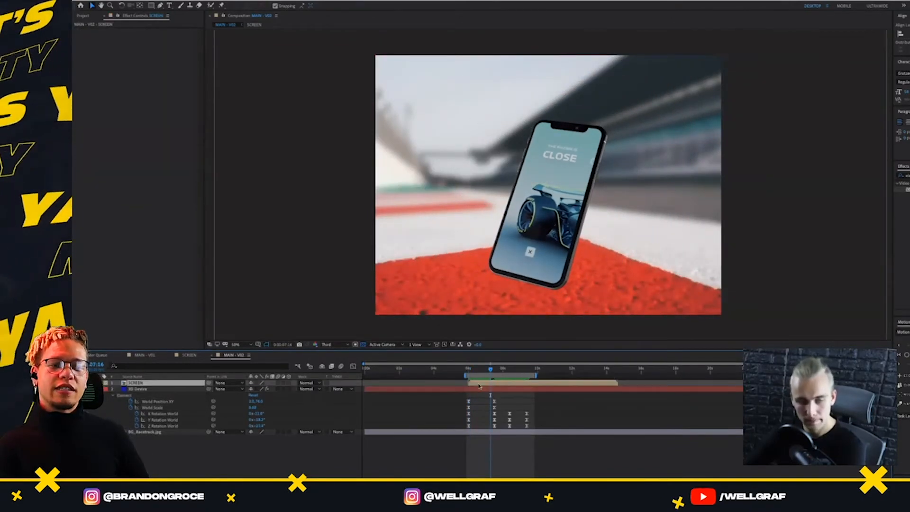
click(82, 15)
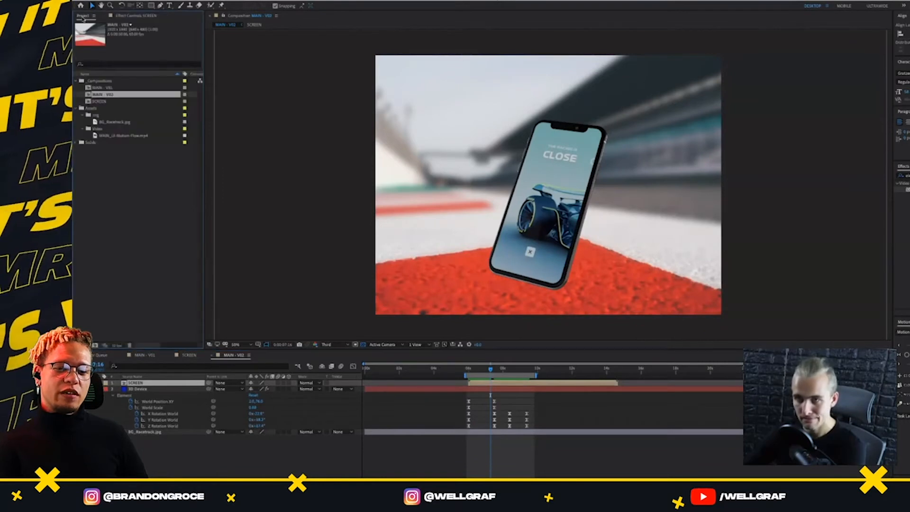
click(109, 102)
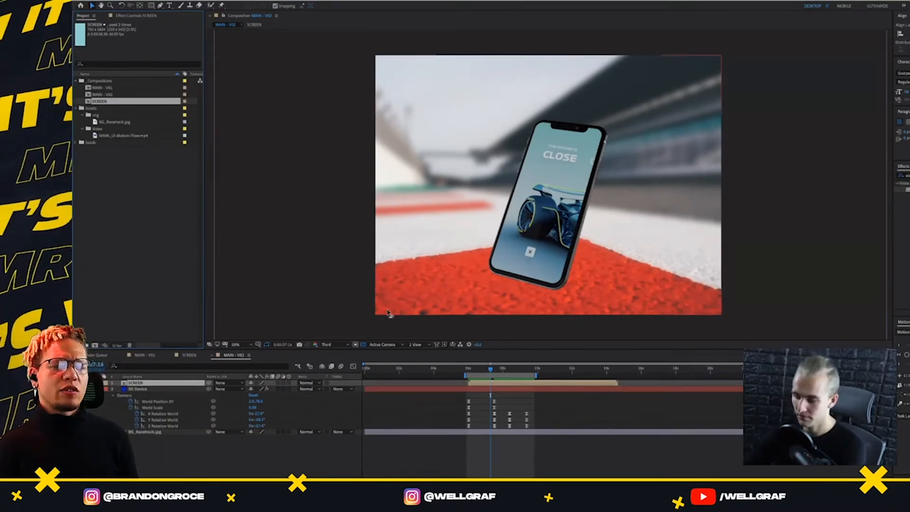
Adjust the easing of the phone's first two sets of transform keyframes with the Motion tool and preview the move from 6 seconds
drag(468, 368, 470, 435)
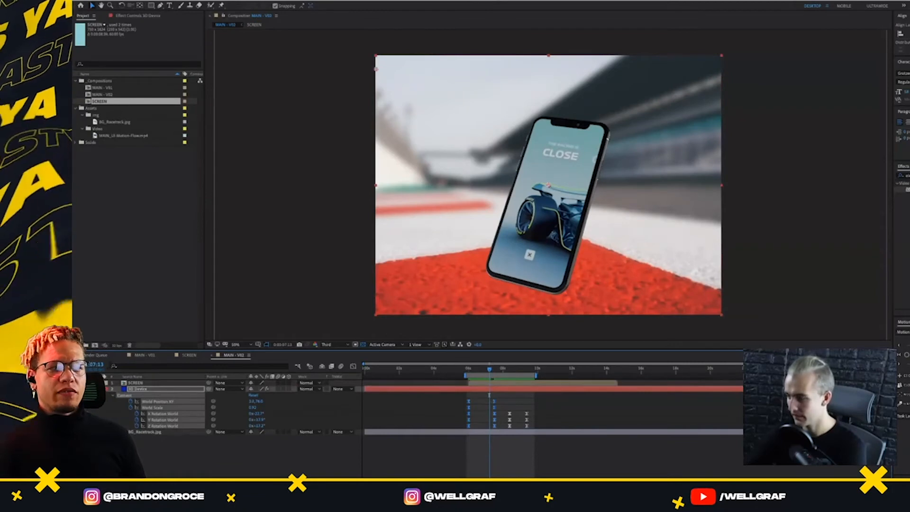
click(906, 354)
click(467, 368)
key(space)
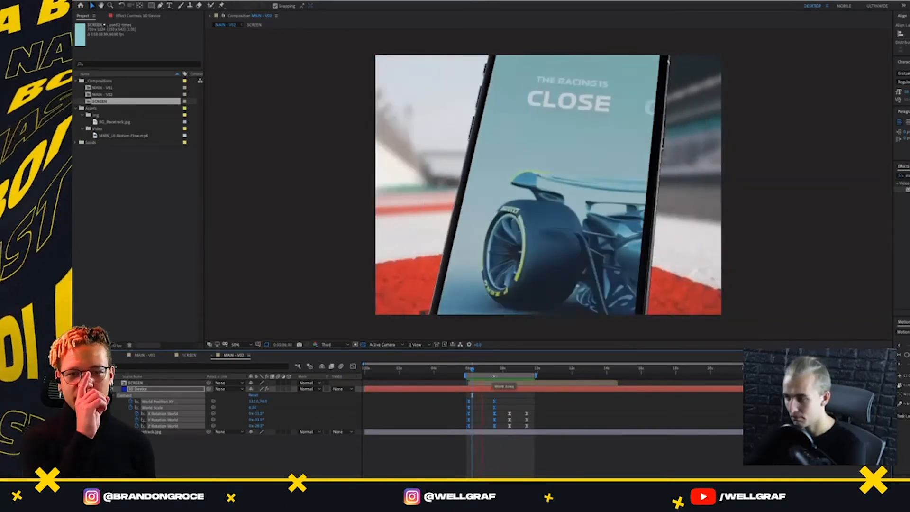
key(space)
drag(480, 399, 464, 429)
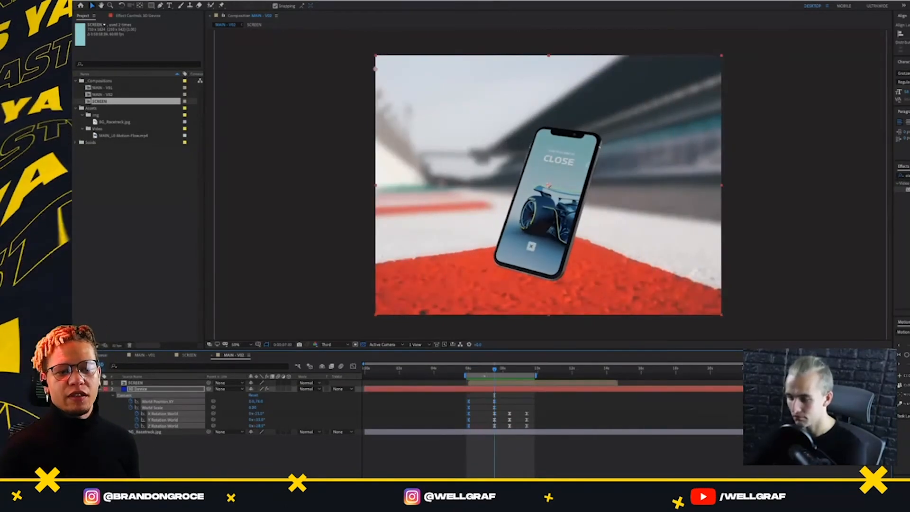
drag(495, 395, 469, 408)
Switch to Finder and review the finished The Formula 1 Future presentation MP4 again
key(super+Tab)
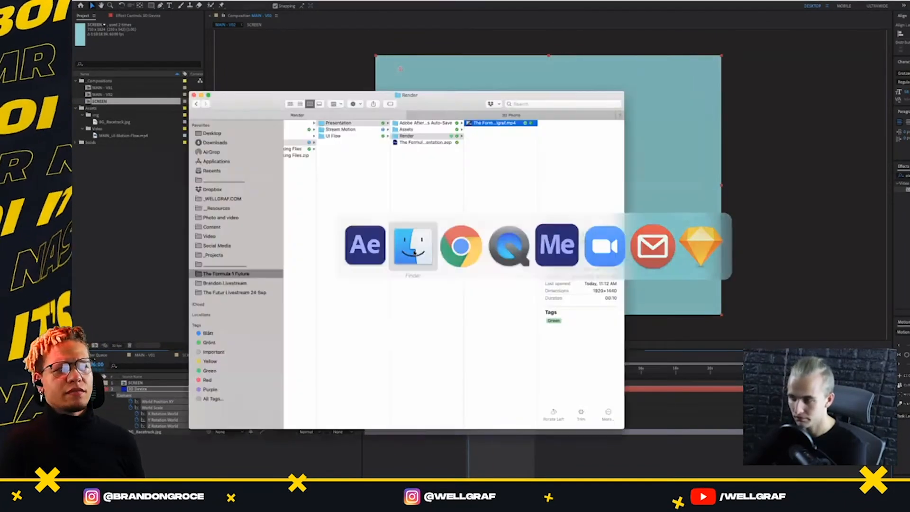
key(space)
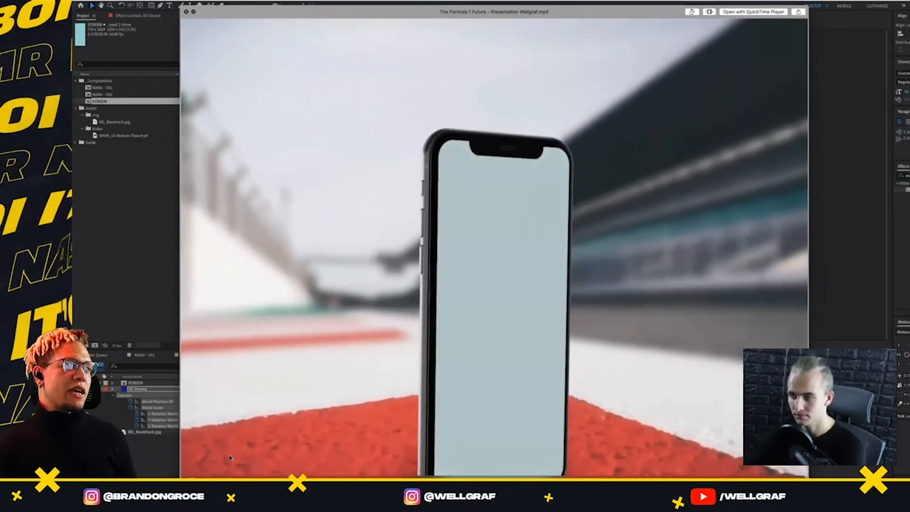
key(space)
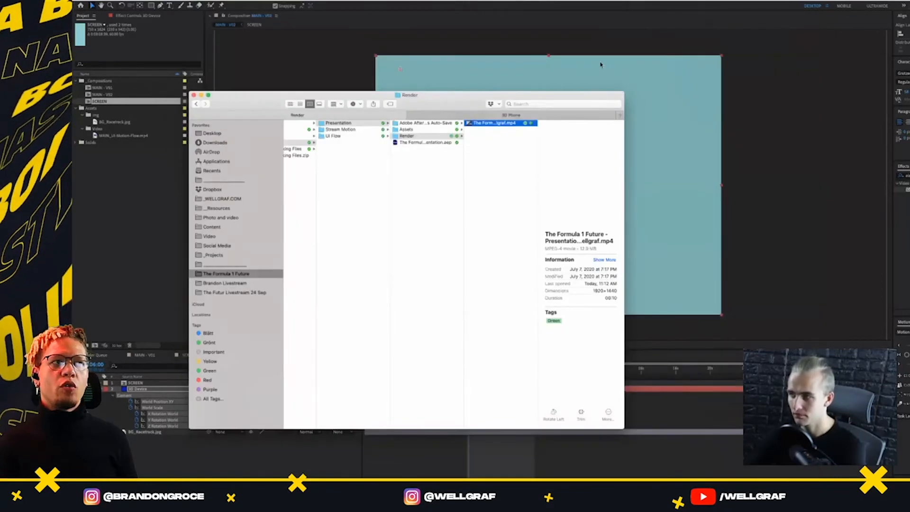
Return to After Effects and try a different X Rotation World value for the phone at 6:50
click(601, 64)
drag(468, 369, 483, 393)
click(239, 422)
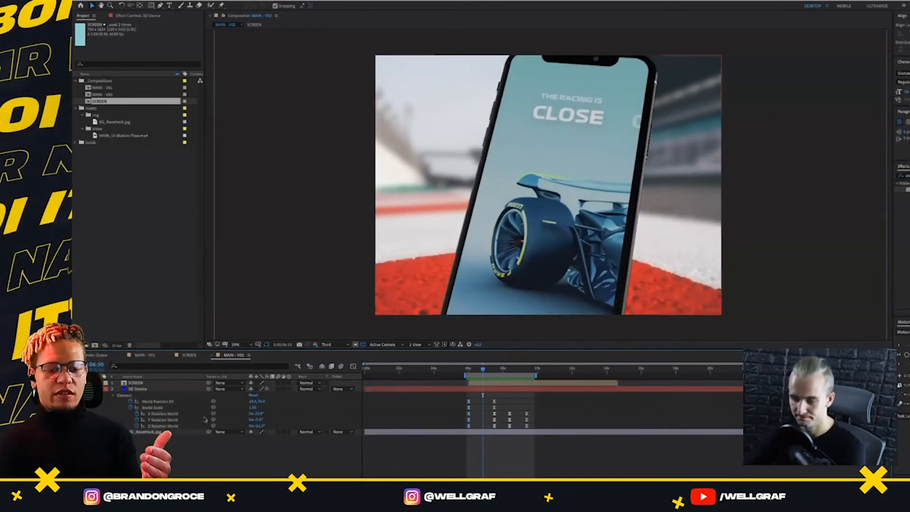
drag(257, 413, 270, 415)
click(271, 419)
key(ctrl+z)
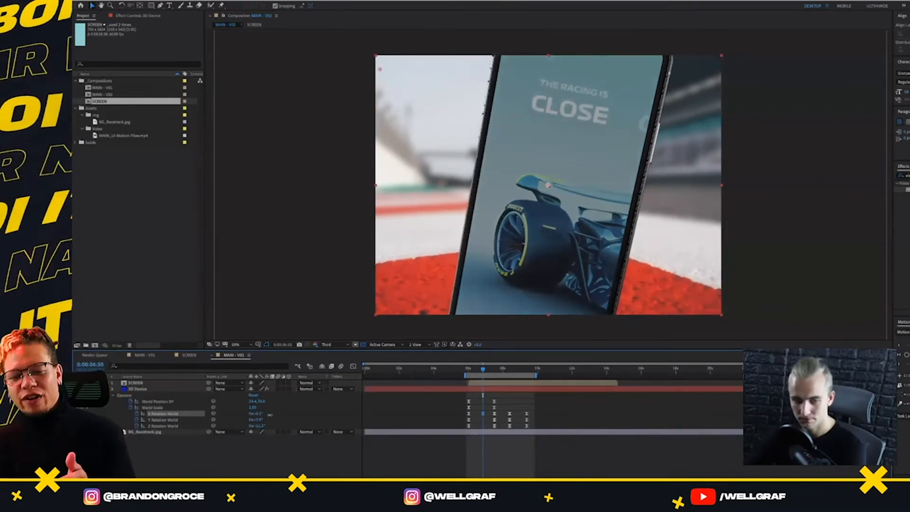
click(405, 390)
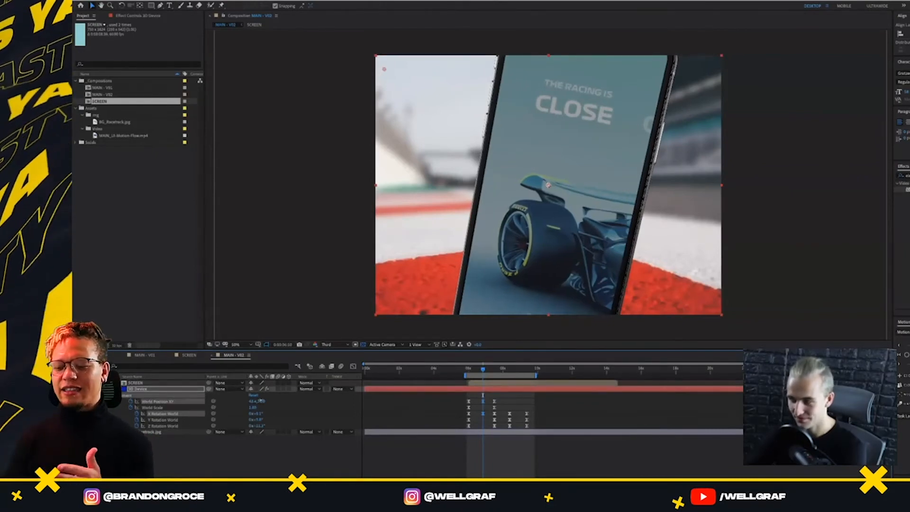
Try lowering the phone mid-move with a World Position XY keyframe at 6:50 and check that keyframe's options
drag(264, 401, 475, 400)
drag(483, 404, 473, 423)
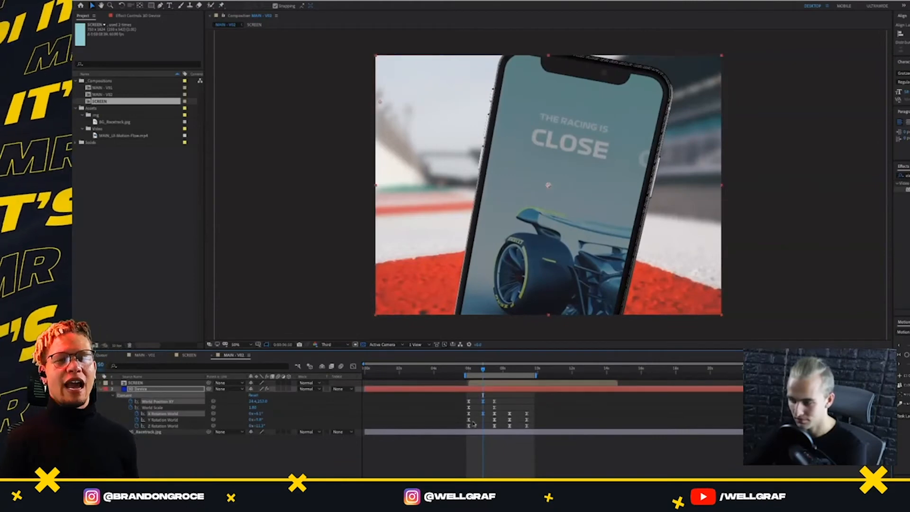
key(shift+Down)
key(ctrl+z)
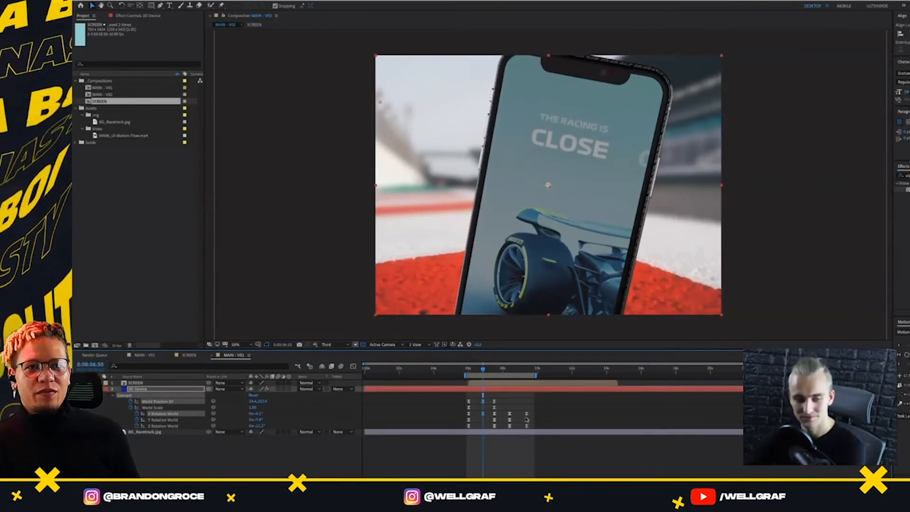
right_click(483, 401)
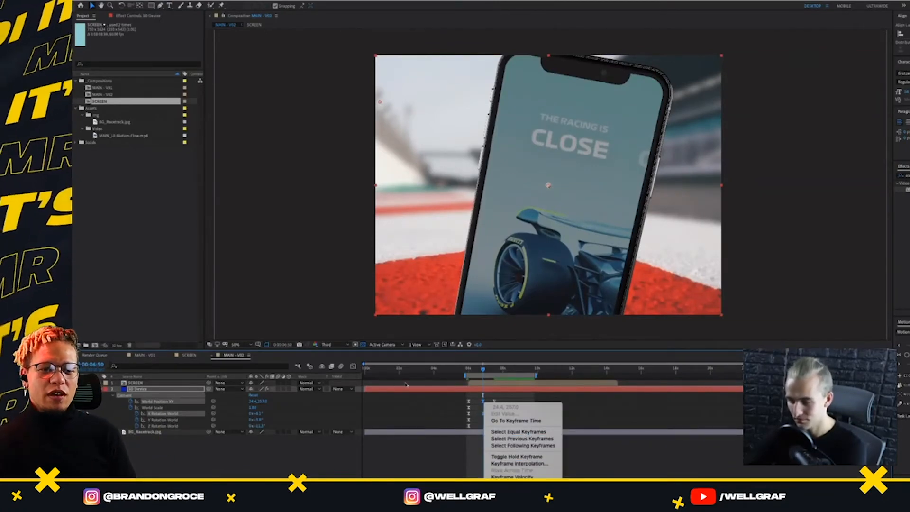
click(484, 401)
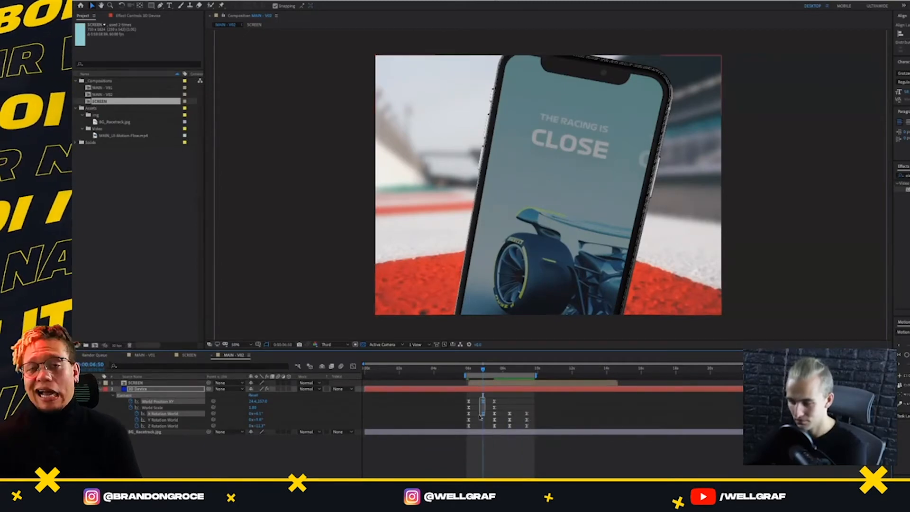
right_click(484, 403)
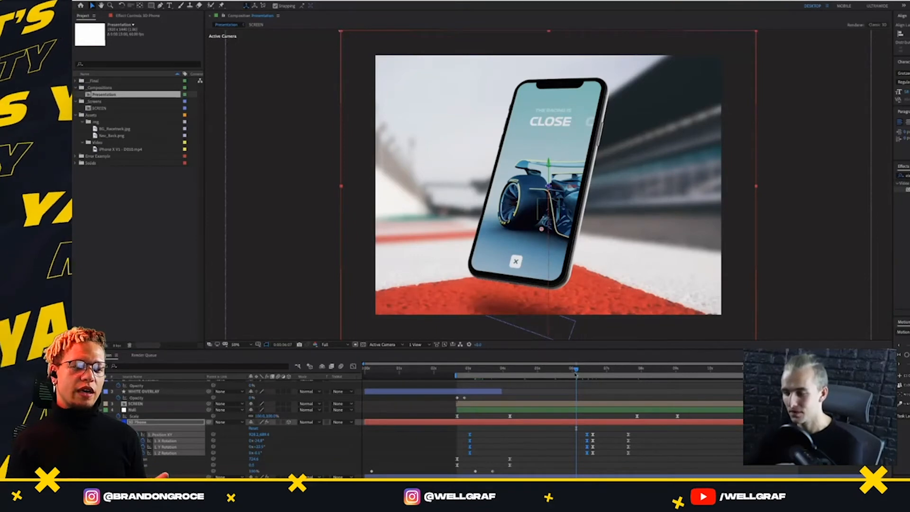
Scrub the phone animation in the finished presentation, then reopen the recent Stream Motion project Presentation.aep
drag(576, 375, 556, 381)
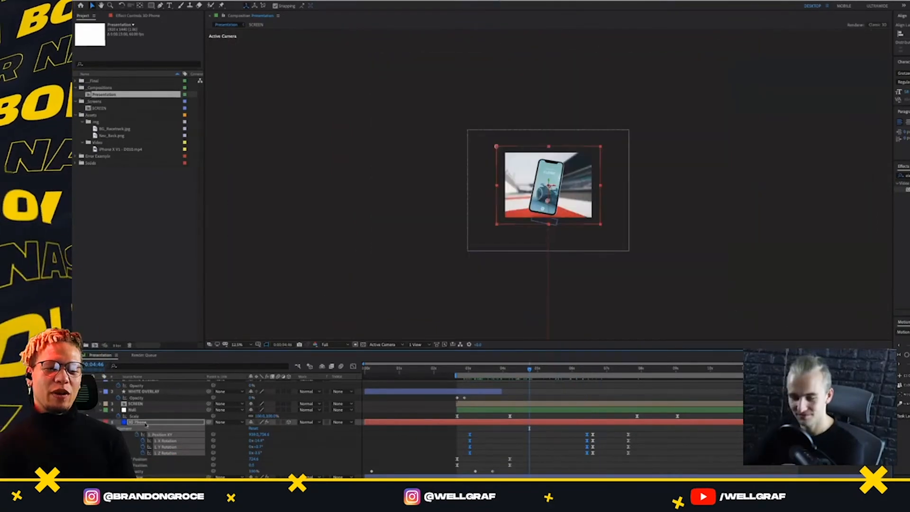
click(146, 423)
click(133, 0)
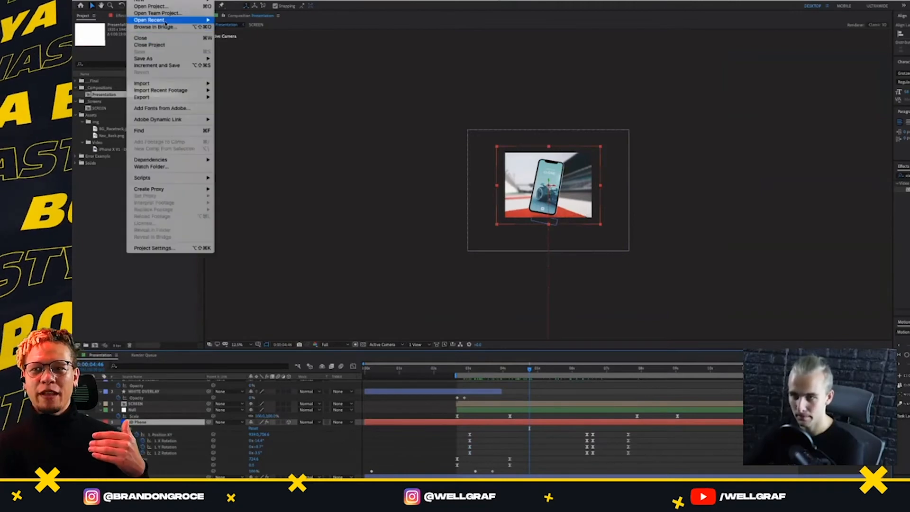
mouse_move(161, 20)
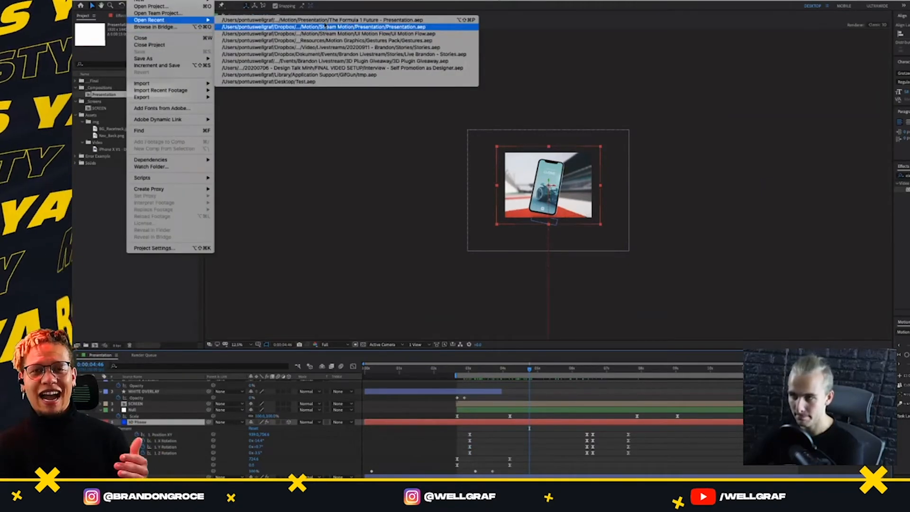
click(324, 27)
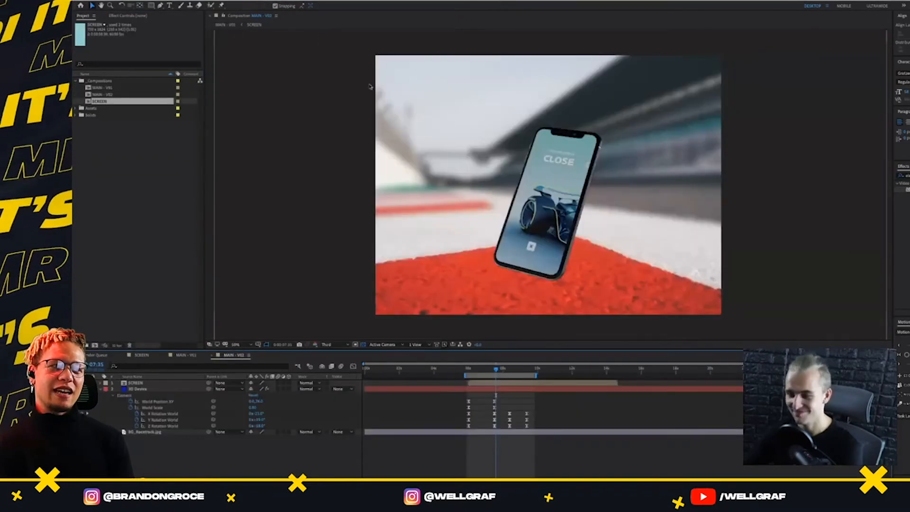
Delete the phone's World Position XY and World Scale keyframes in MAIN - V02
drag(482, 370, 472, 389)
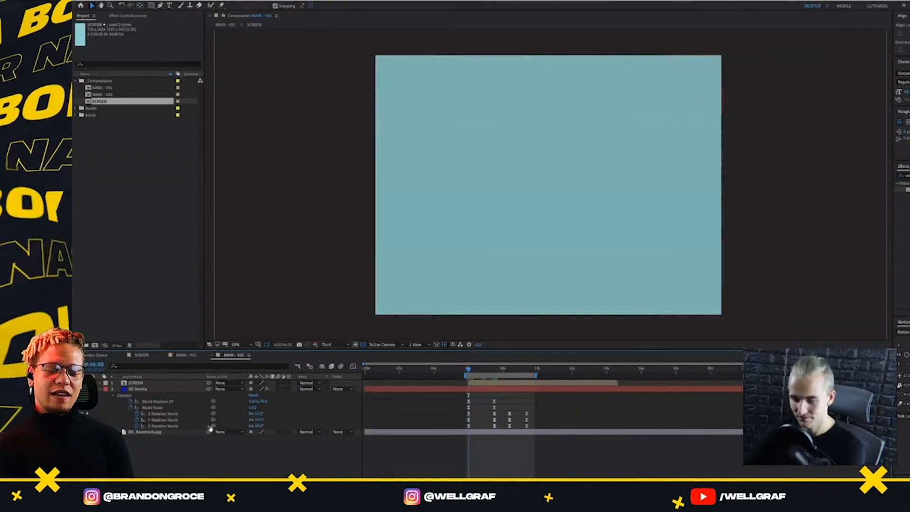
drag(497, 418, 462, 430)
drag(498, 399, 462, 405)
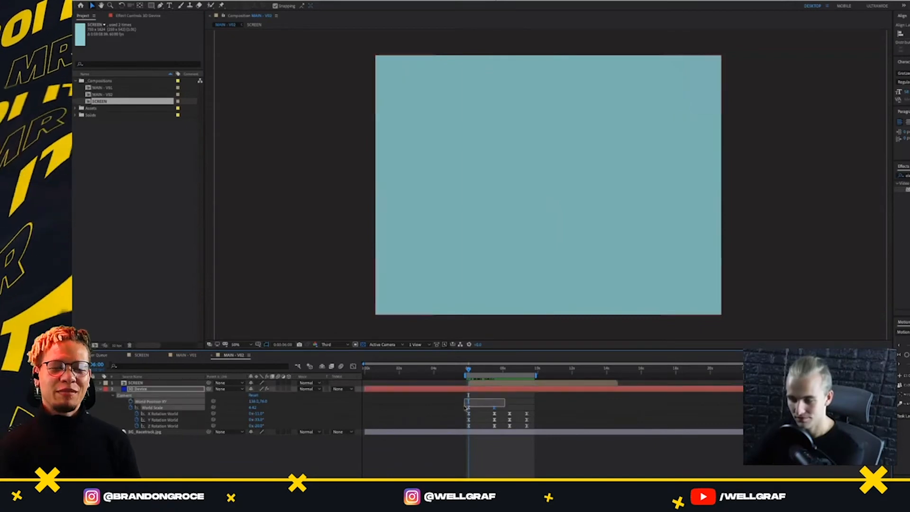
drag(482, 370, 495, 379)
key(Delete)
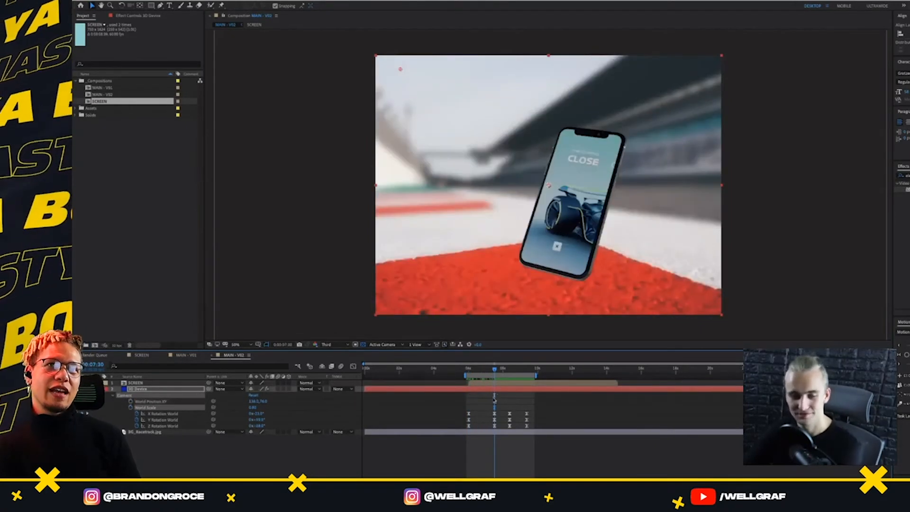
Try keyframing the 3D Device layer's own Position and Scale at 7:30, then undo back to the World Scale keyframes
key(p)
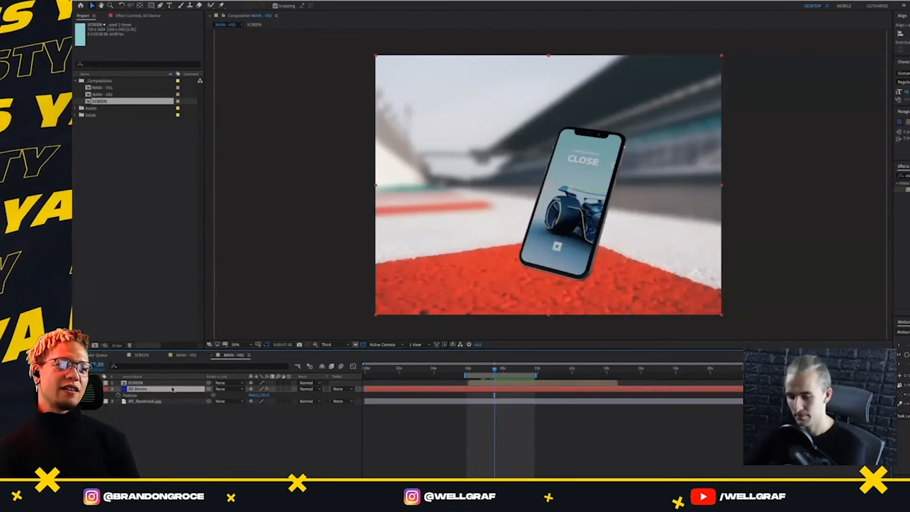
click(142, 395)
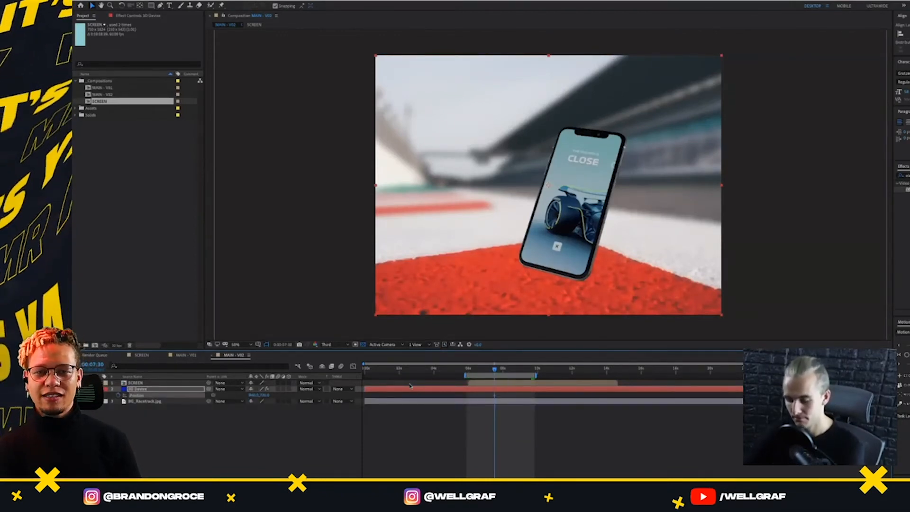
key(s)
key(u)
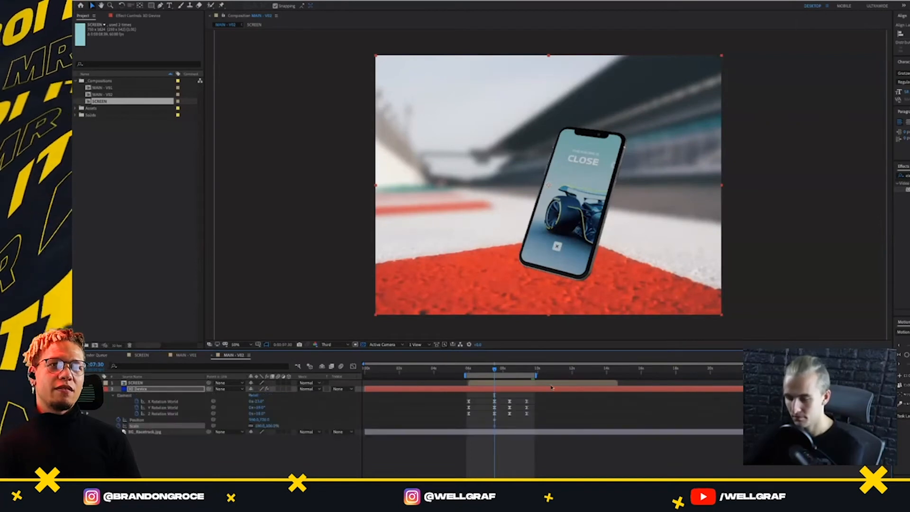
key(ctrl+z)
key(ctrl+z)
key(ctrl+z)
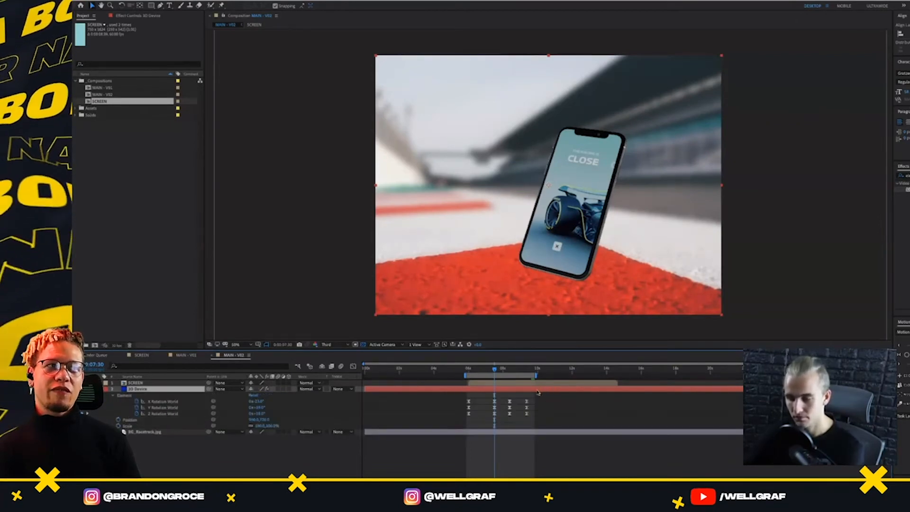
key(ctrl+z)
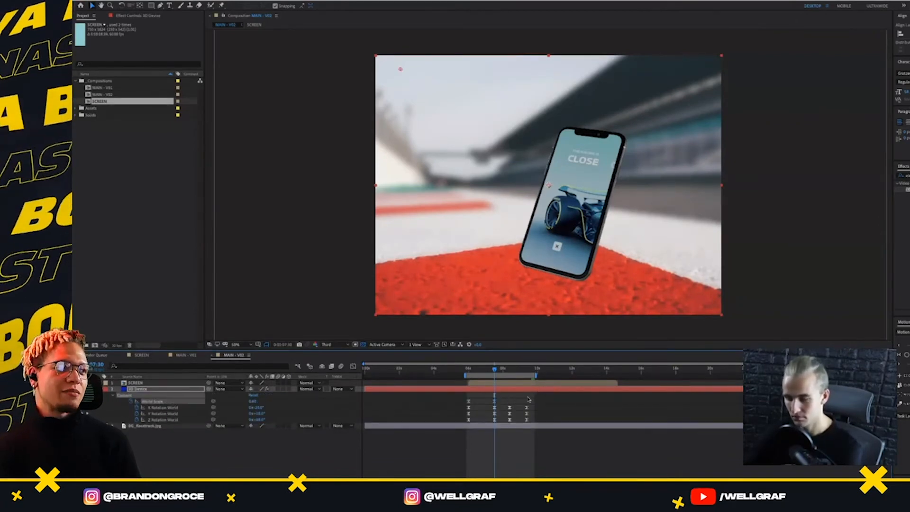
Select the starting World Scale keyframe at 6 seconds and scrub through the beginning of the phone's zoom-out
click(502, 400)
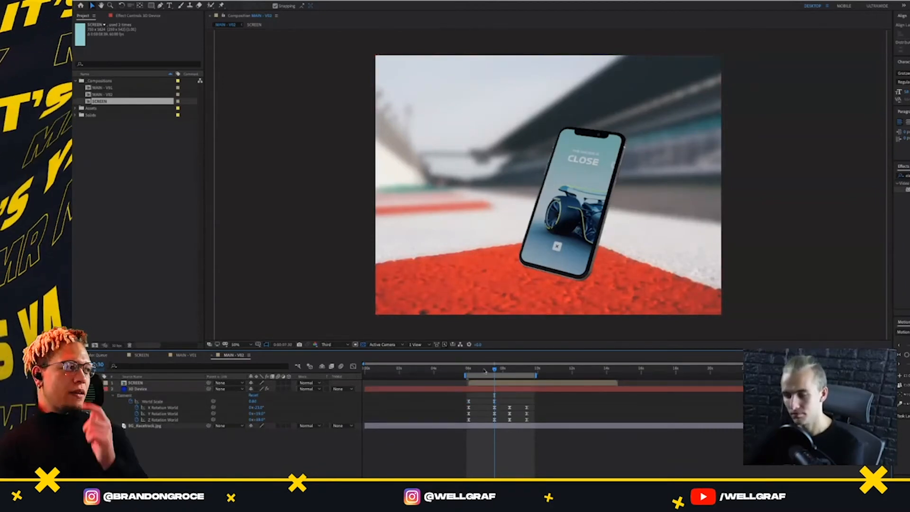
drag(495, 369, 468, 369)
click(469, 401)
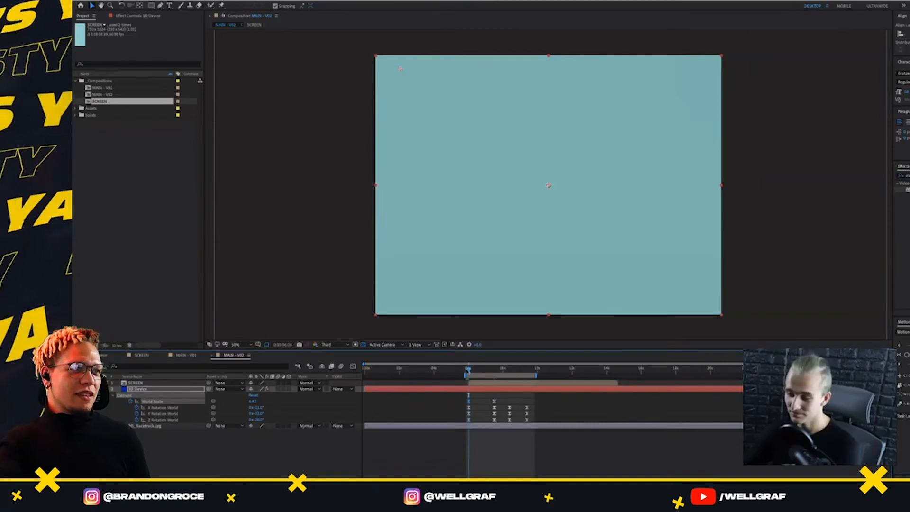
drag(469, 368, 479, 373)
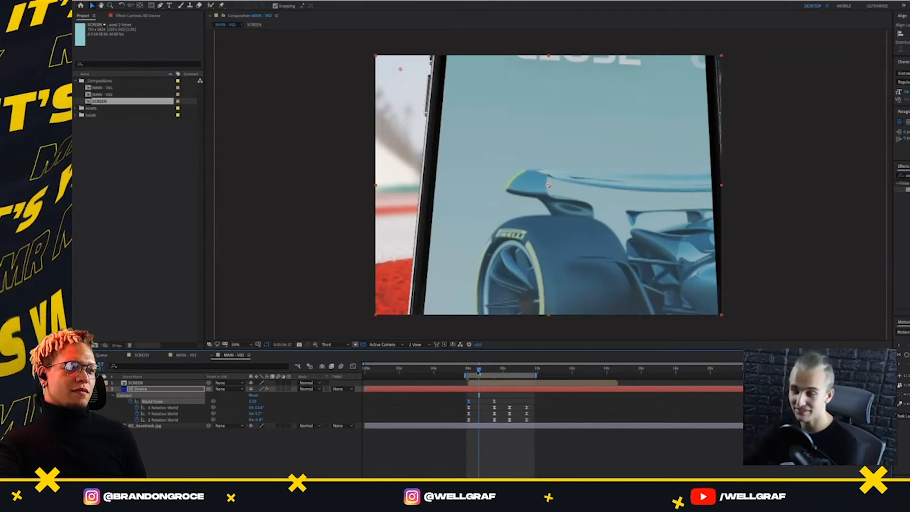
Switch to Finder, look up Home Dark.png in the presentation's Assets img folder, and return to the phone animation preview
key(super+Tab)
key(super+Tab)
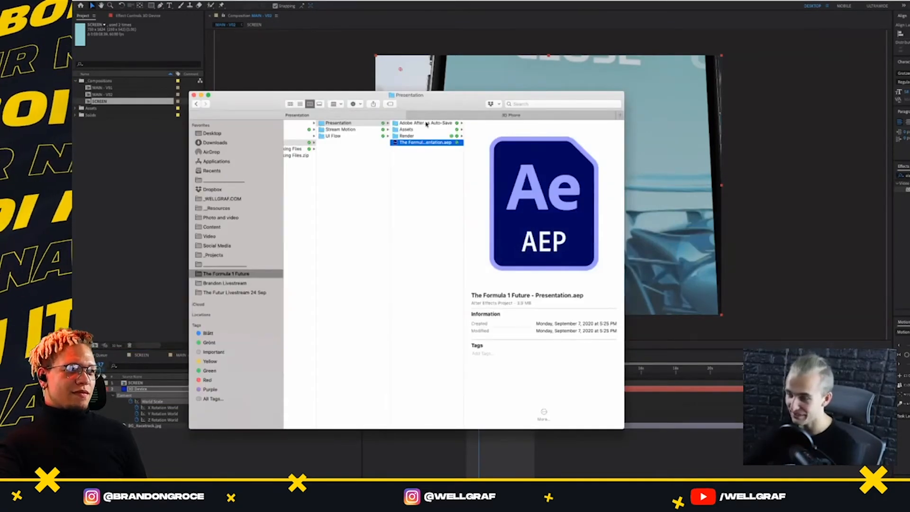
click(421, 130)
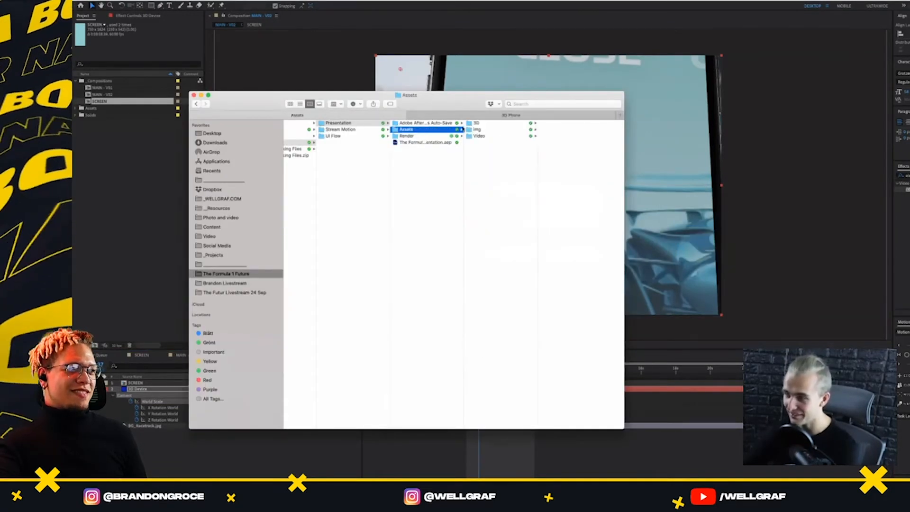
click(477, 130)
click(572, 129)
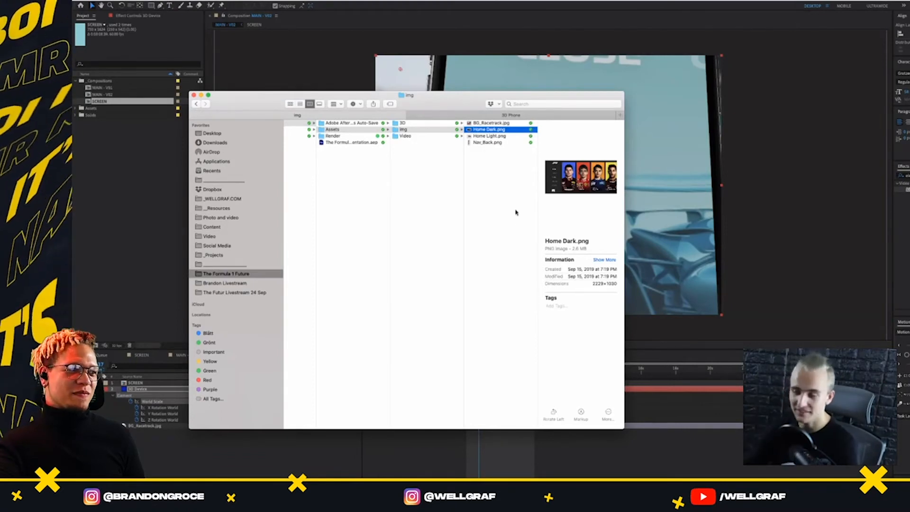
click(325, 97)
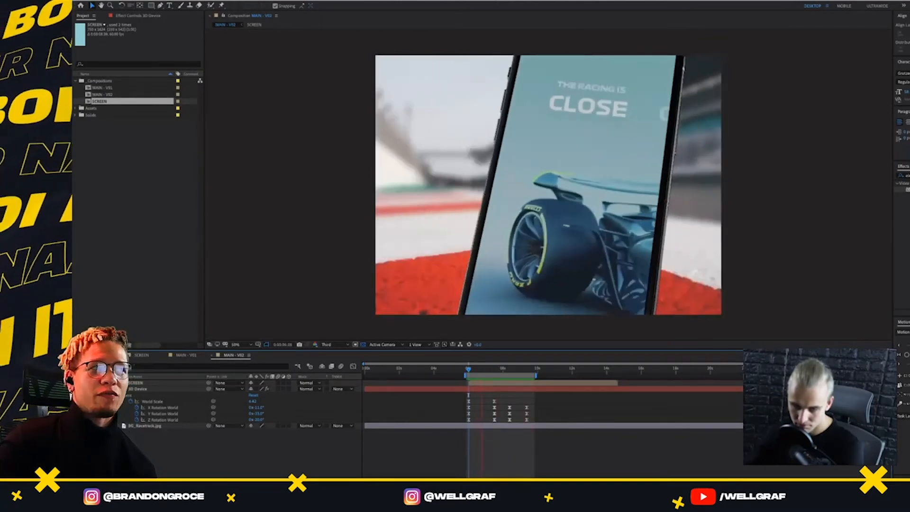
key(space)
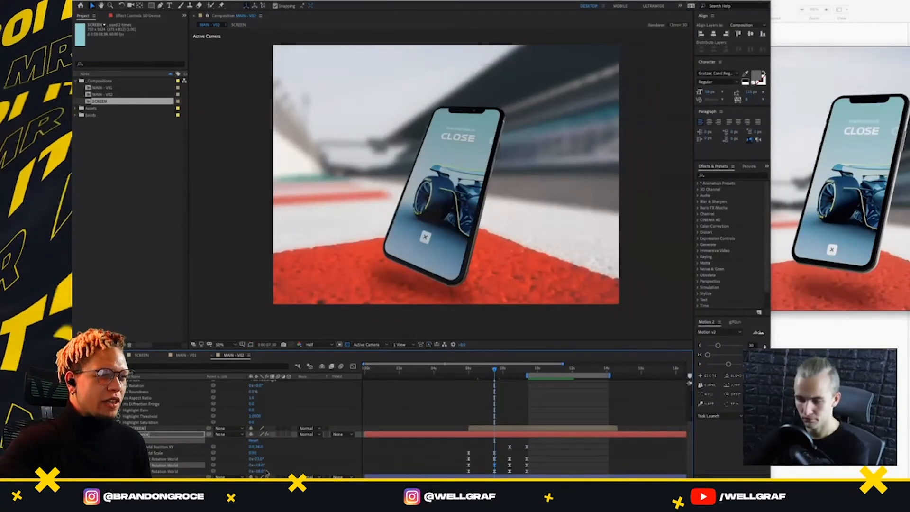
Fine-tune the phone's Y Rotation World at the 7:30 keyframe and preview its swing from about 8 seconds
drag(262, 467, 263, 466)
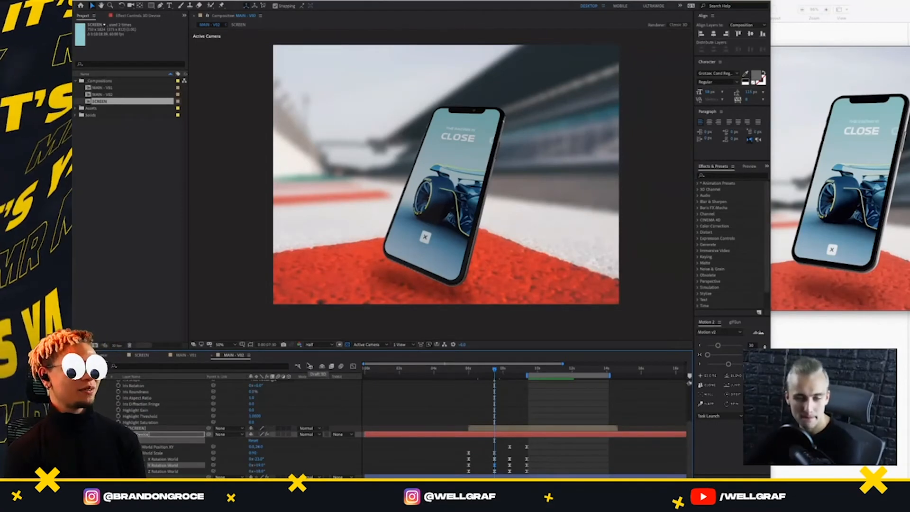
drag(493, 370, 503, 407)
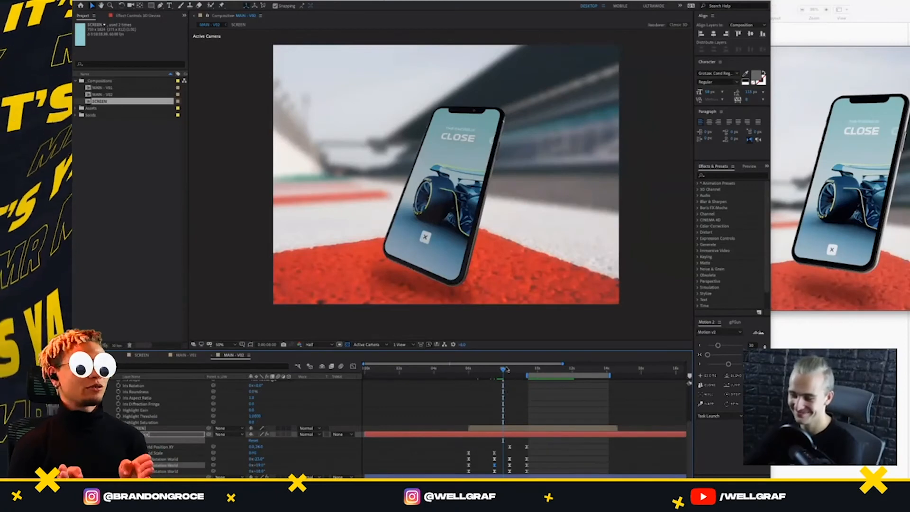
drag(503, 370, 501, 370)
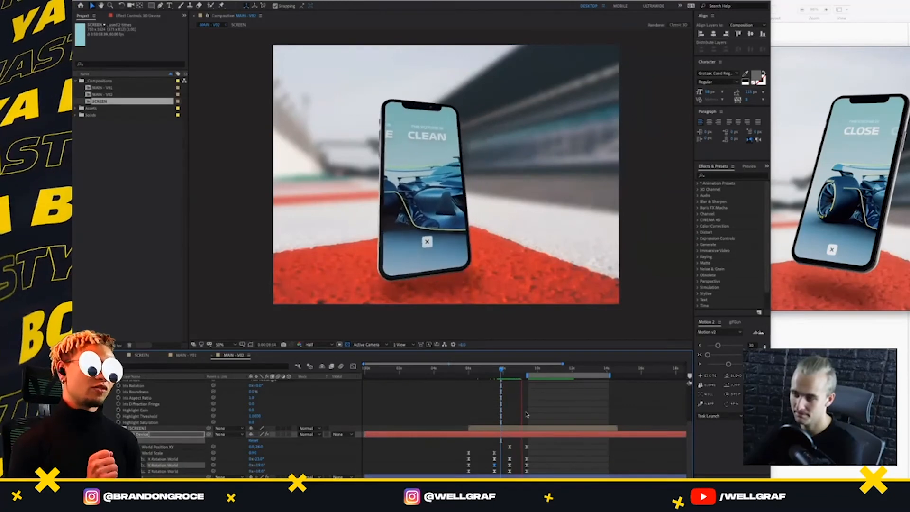
key(space)
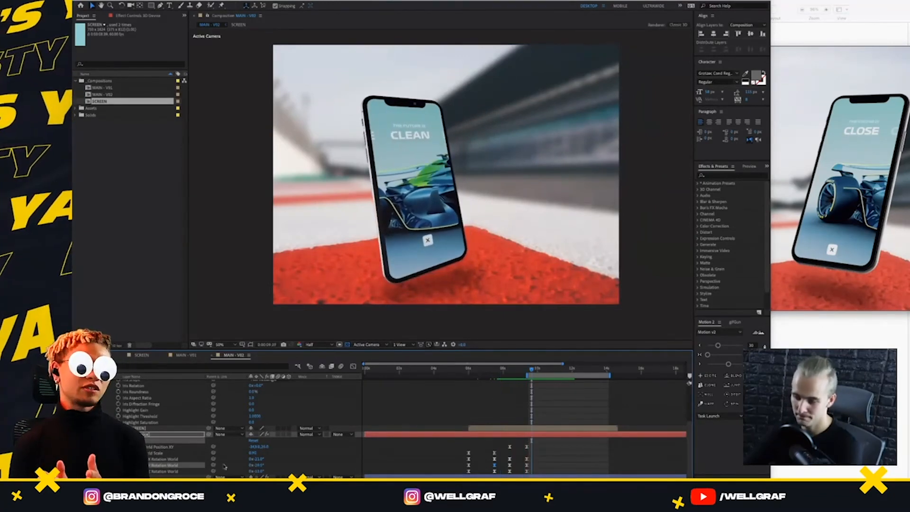
Check the phone's World Scale keyframes, select the 3D Device layer and look over the camera options above it
click(161, 454)
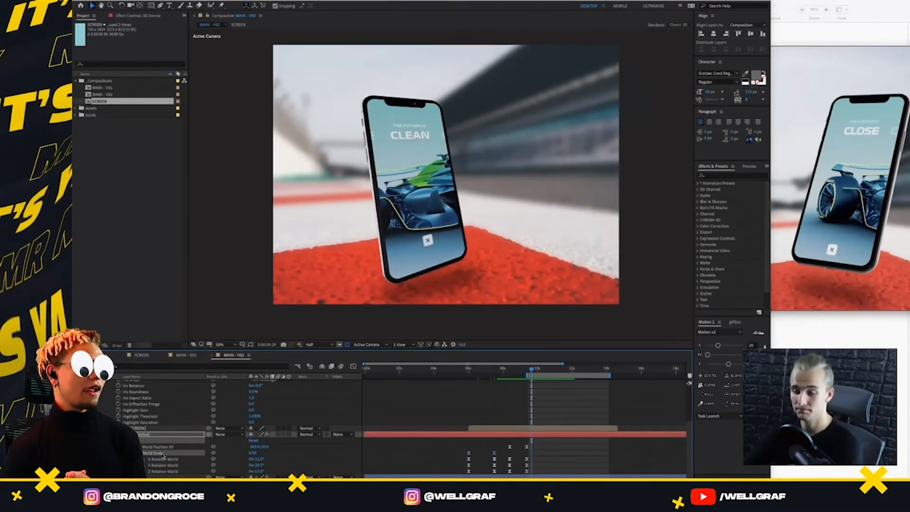
click(148, 435)
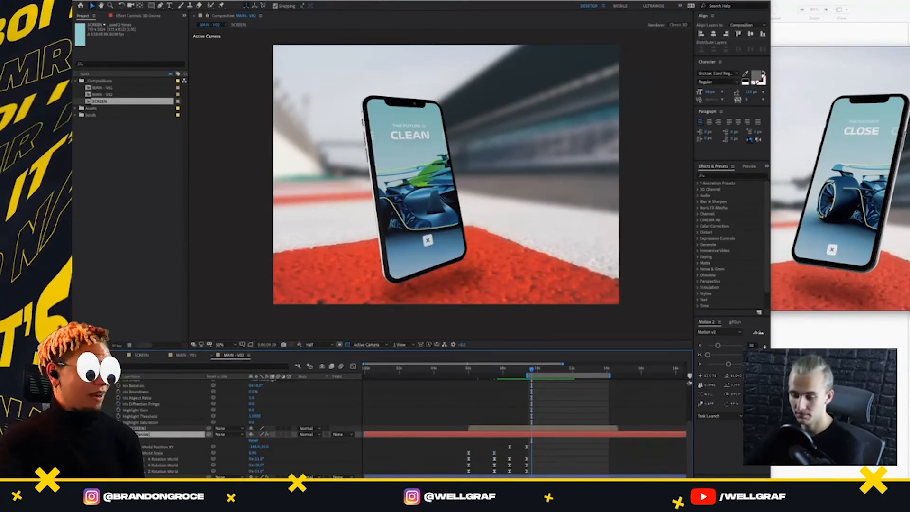
scroll(378, 371, up, 2)
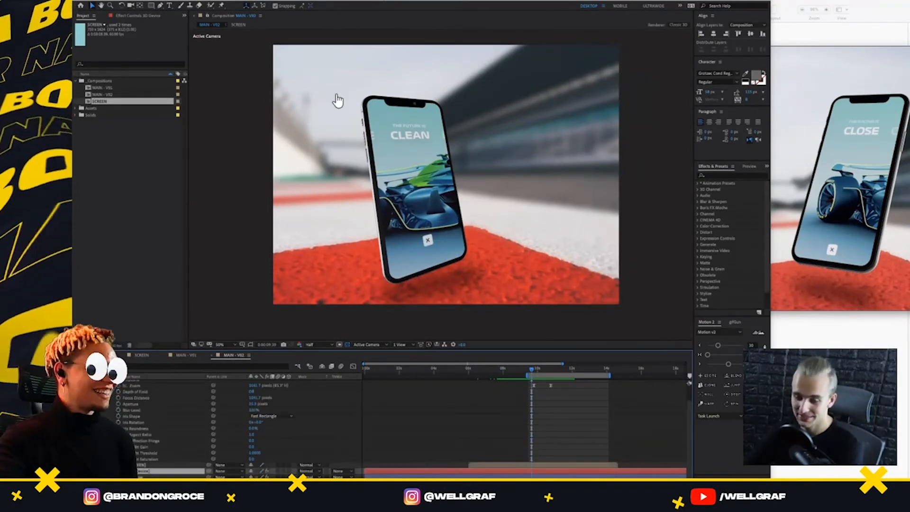
Examine the V02 camera options and the phone's World Rotation keyframes, and scrub the phone animation between about 6 and 10 seconds
scroll(137, 436, down, 5)
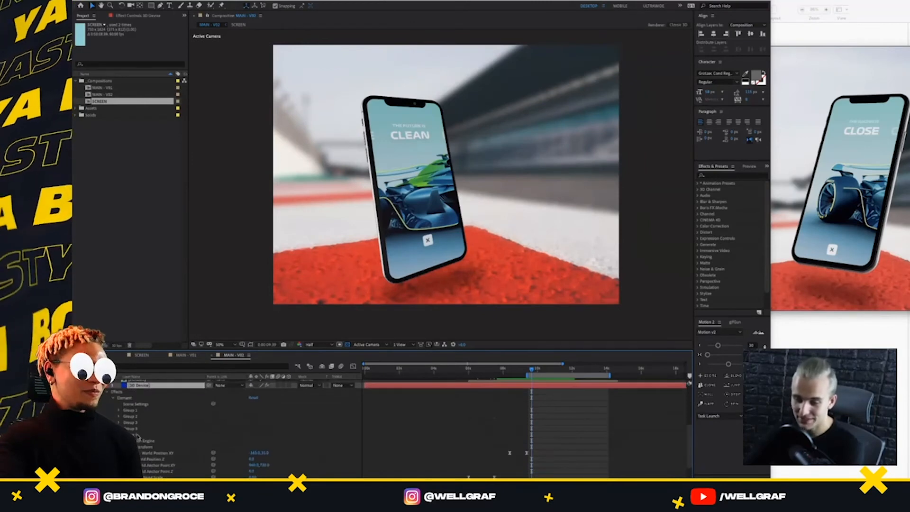
scroll(159, 455, down, 4)
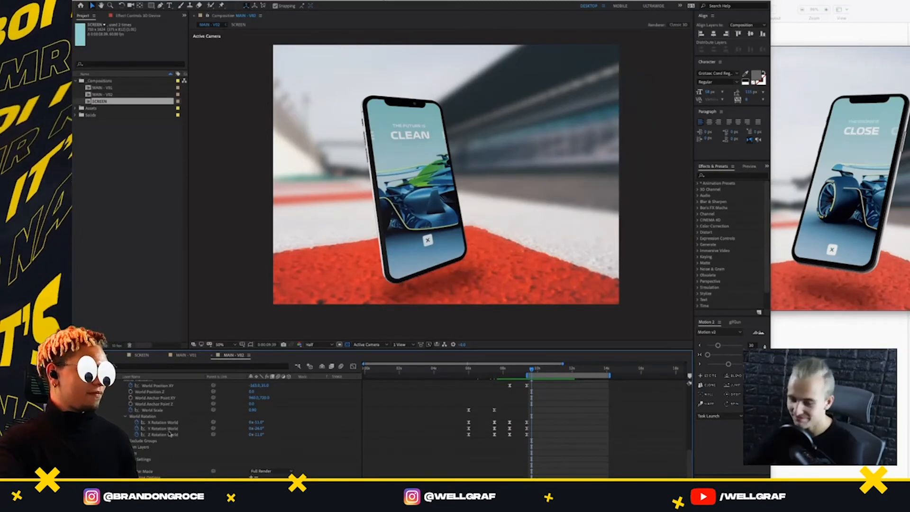
scroll(169, 432, up, 2)
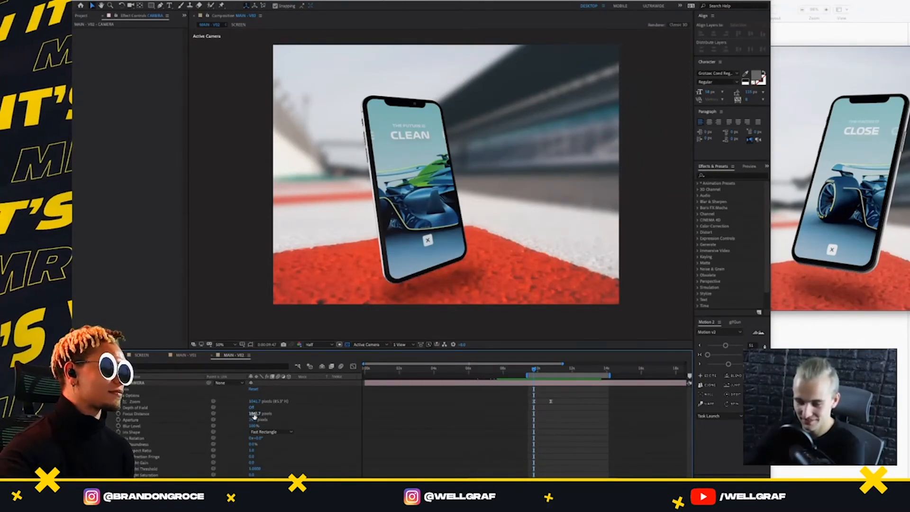
scroll(185, 457, down, 1)
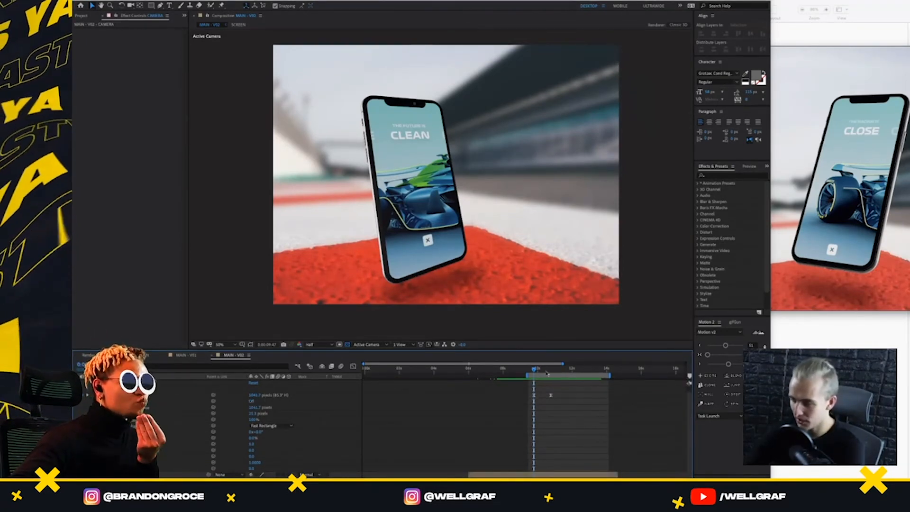
drag(547, 373, 499, 405)
scroll(492, 415, down, 1)
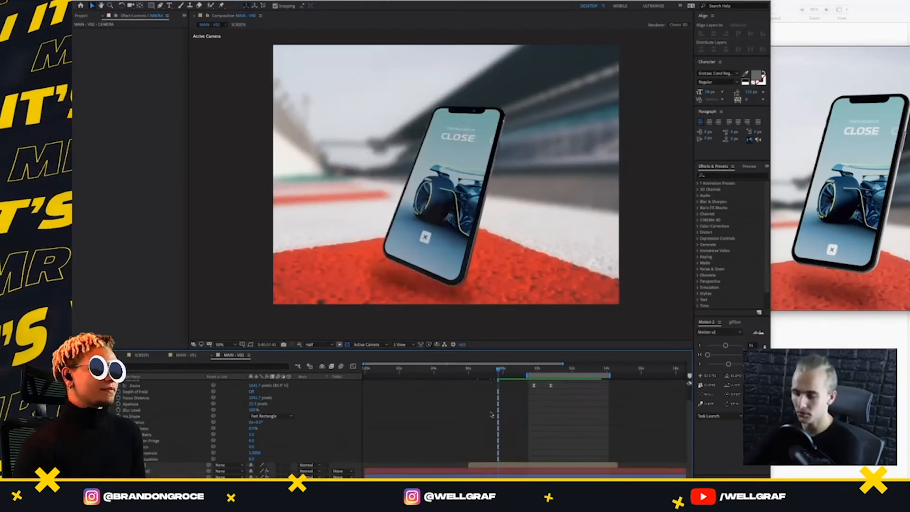
drag(503, 367, 471, 396)
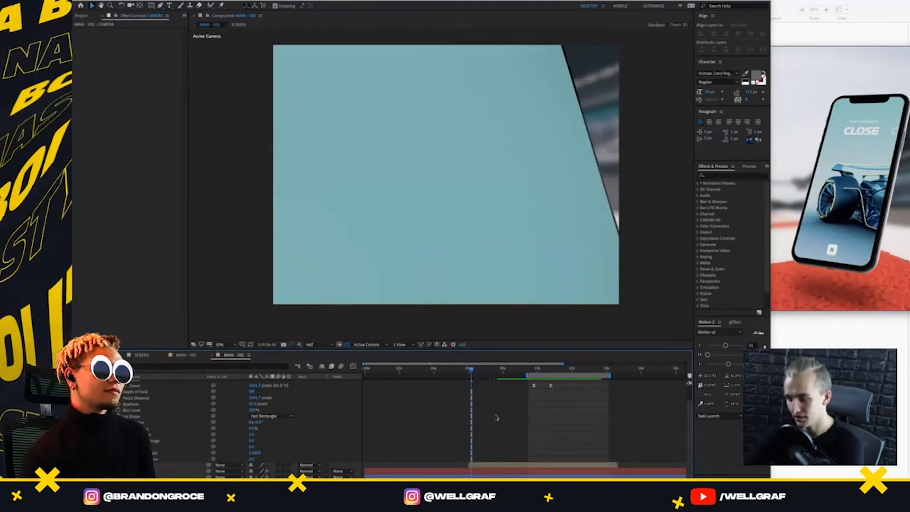
click(489, 467)
click(486, 472)
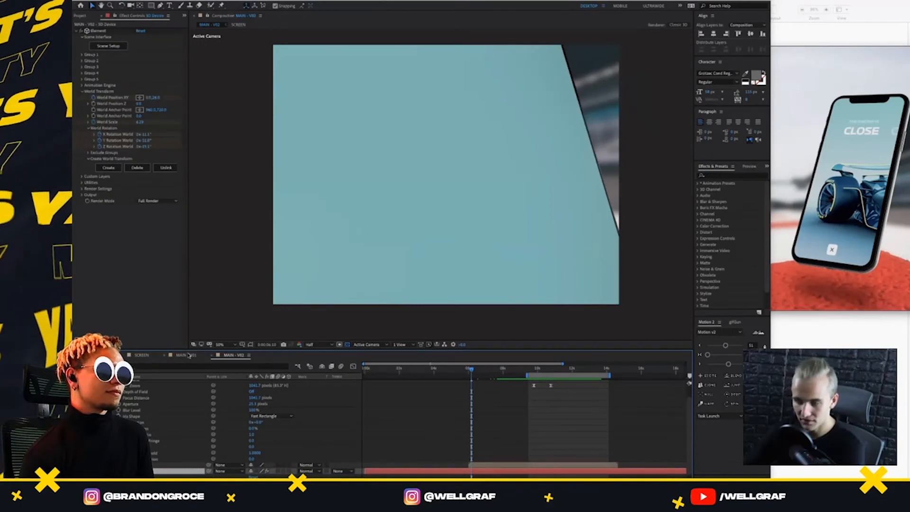
drag(480, 371, 546, 386)
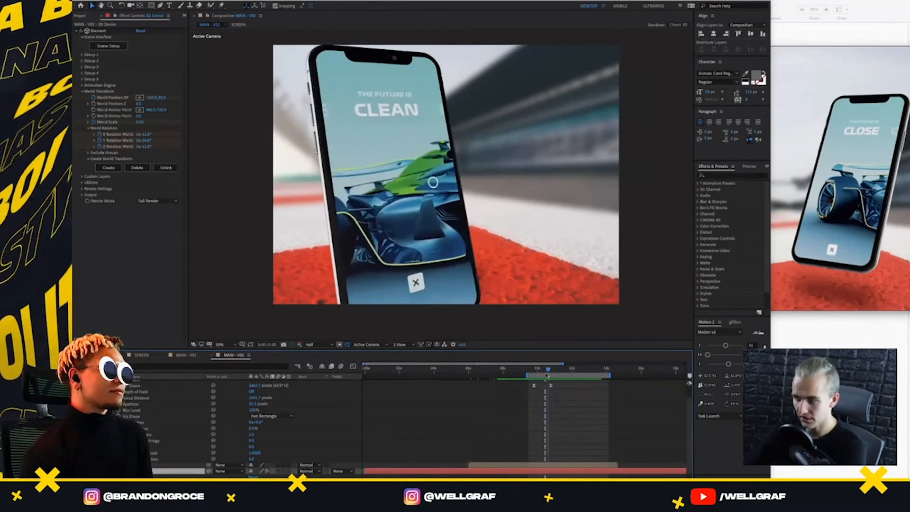
Switch to the MAIN - V01 composition and preview the phone's entrance from 6 seconds
click(190, 355)
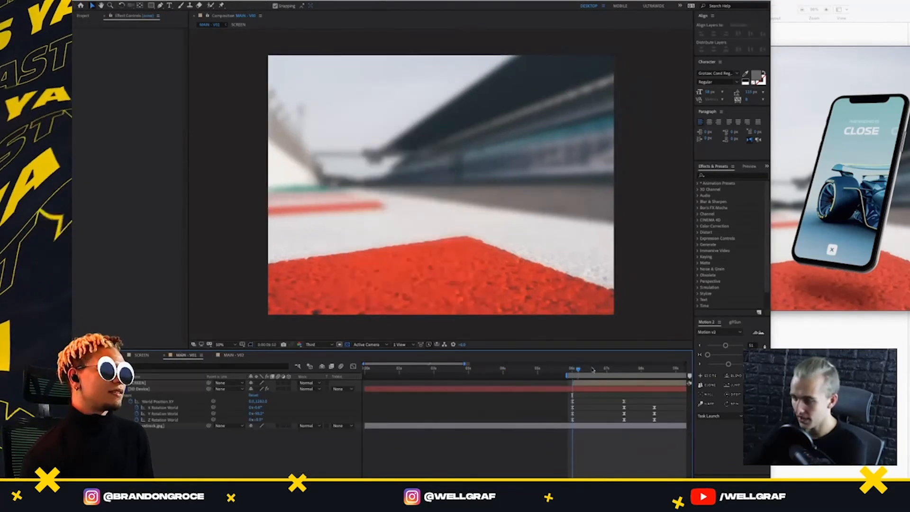
drag(592, 370, 574, 391)
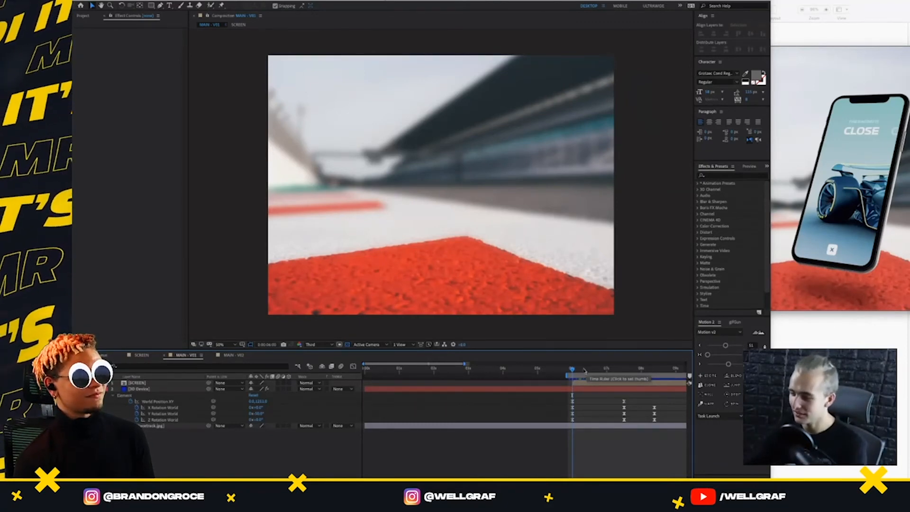
mouse_move(585, 371)
mouse_down()
mouse_move(633, 371)
mouse_move(581, 372)
mouse_up()
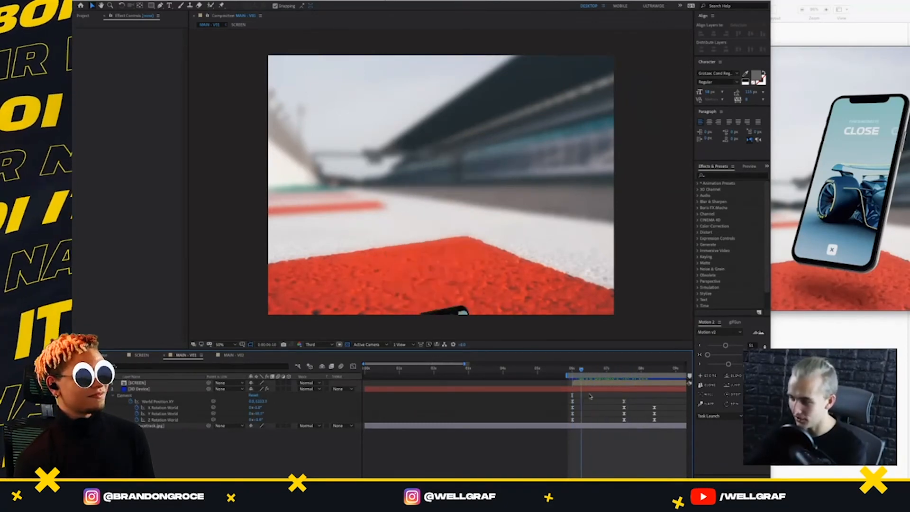
key(space)
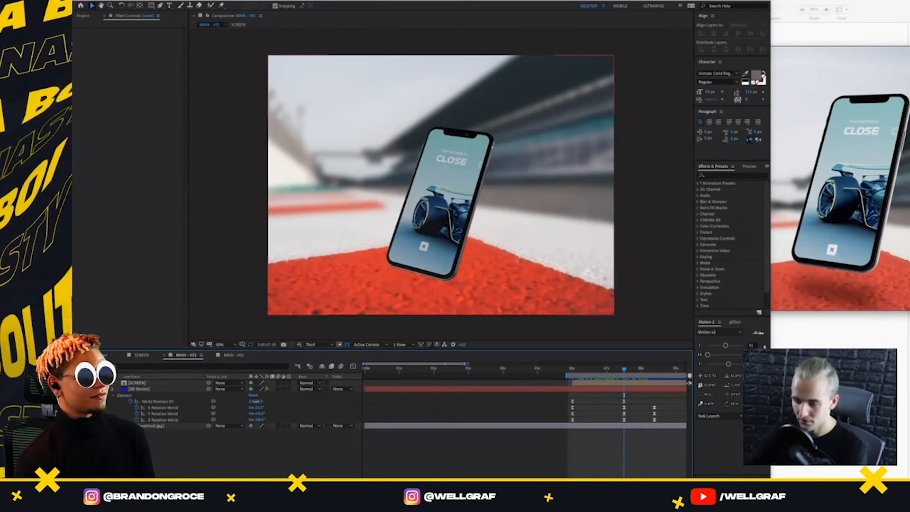
drag(257, 401, 306, 408)
key(super+z)
key(super+z)
Adjust the phone's X Rotation World at the 6-second keyframe and preview the tilt of its entrance
mouse_move(579, 370)
mouse_down()
mouse_move(566, 381)
mouse_move(573, 380)
mouse_up()
drag(260, 408, 284, 406)
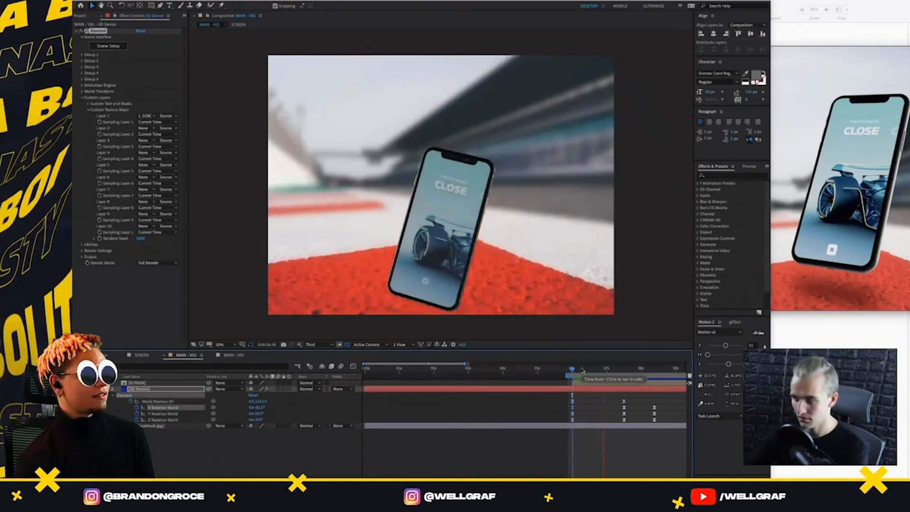
key(space)
drag(581, 370, 574, 373)
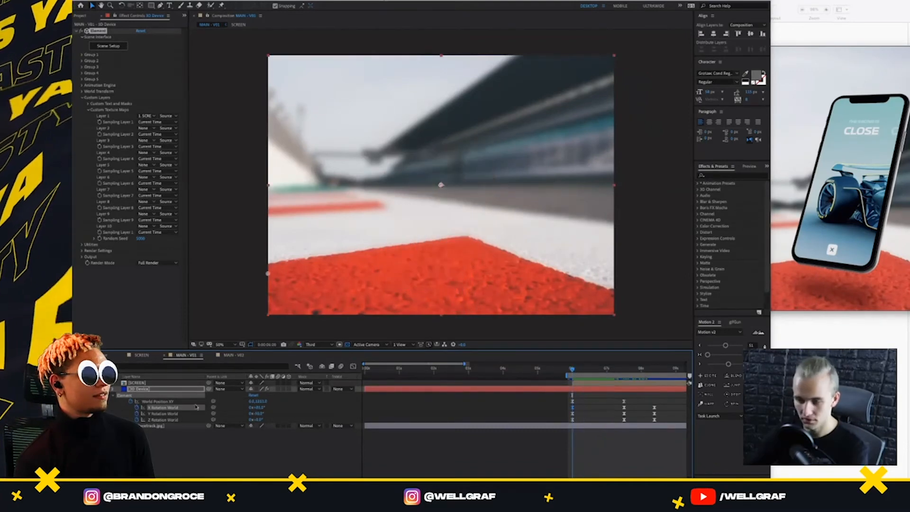
Reveal the World Transform settings of the 3D Device layer and start keyframing World Scale at 6 seconds
click(153, 391)
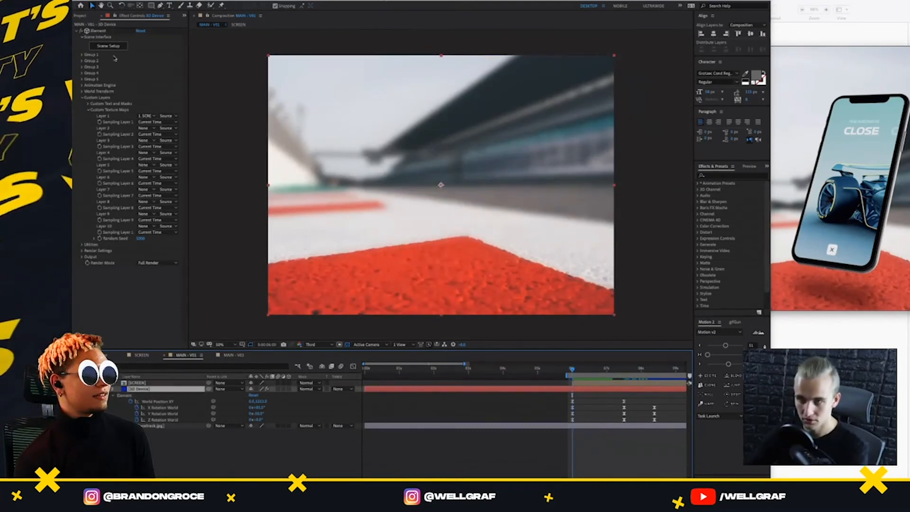
click(82, 92)
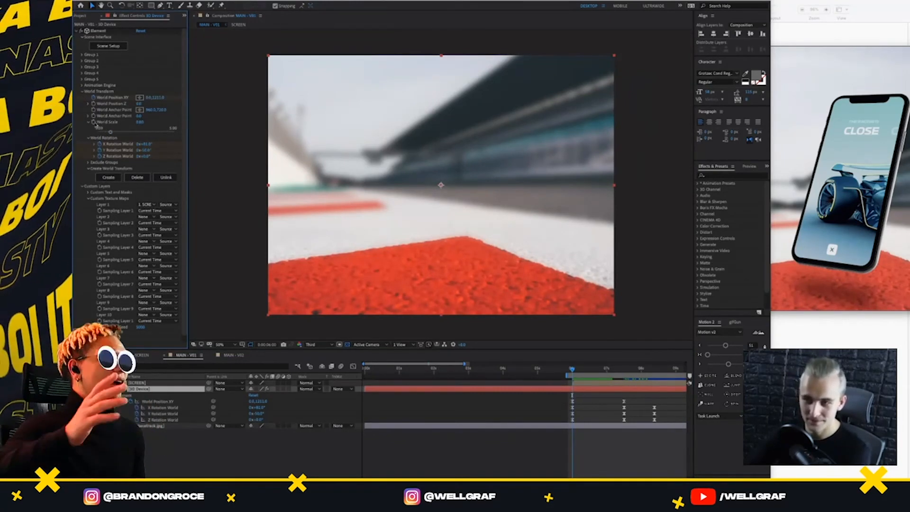
click(93, 123)
key(k)
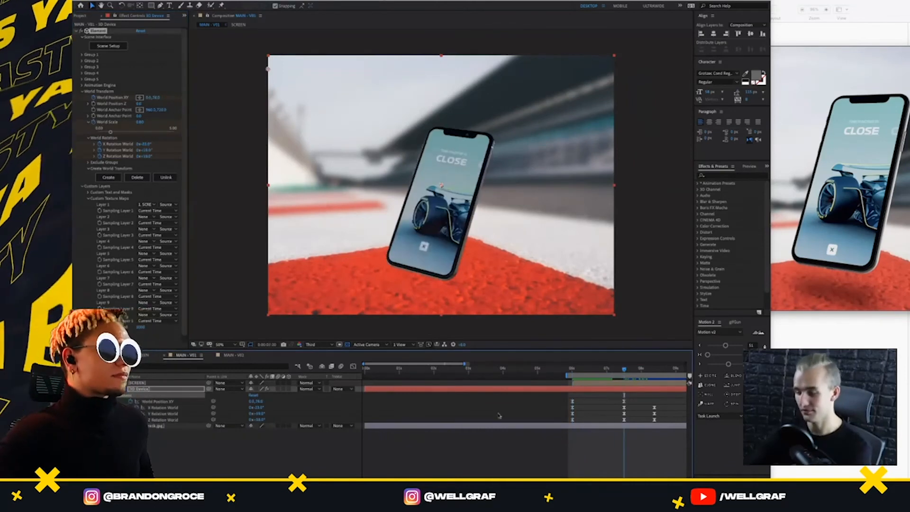
Show the layer's keyframed properties and set a World Scale keyframe of 0.8 at 7:30
drag(139, 121, 151, 127)
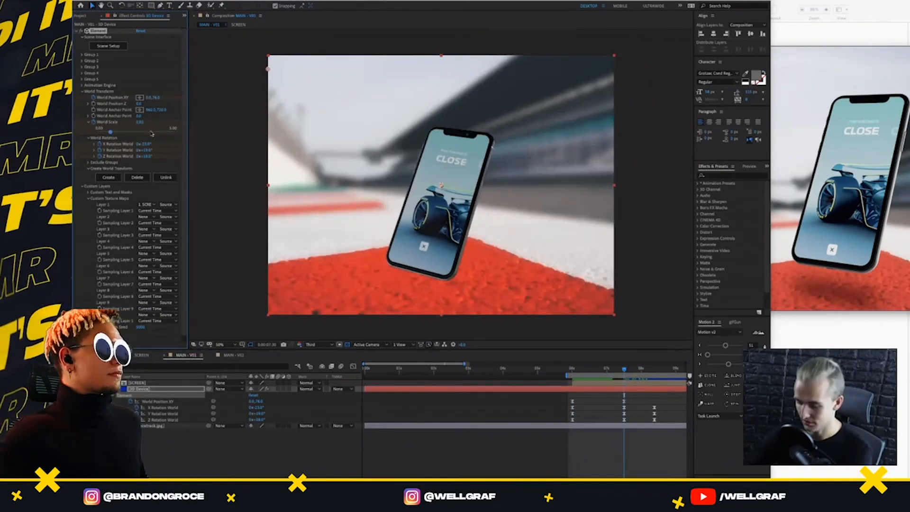
key(u)
key(u)
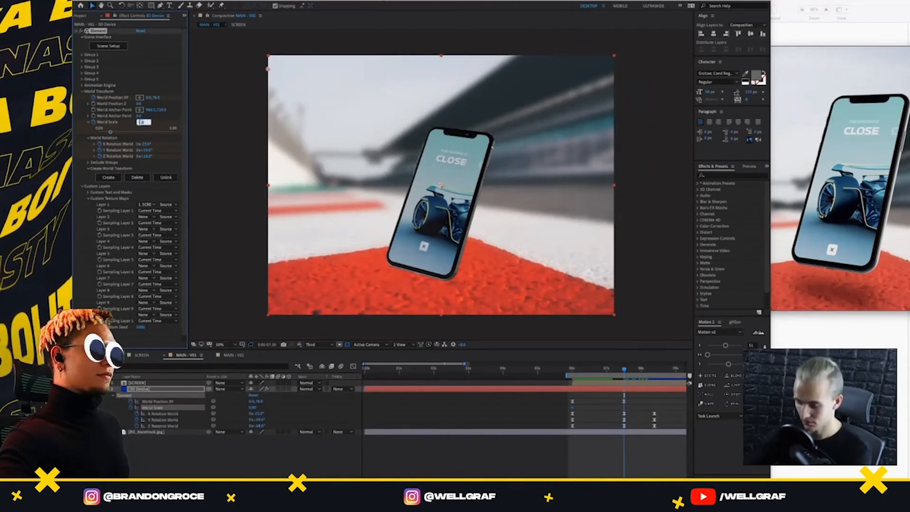
key(Return)
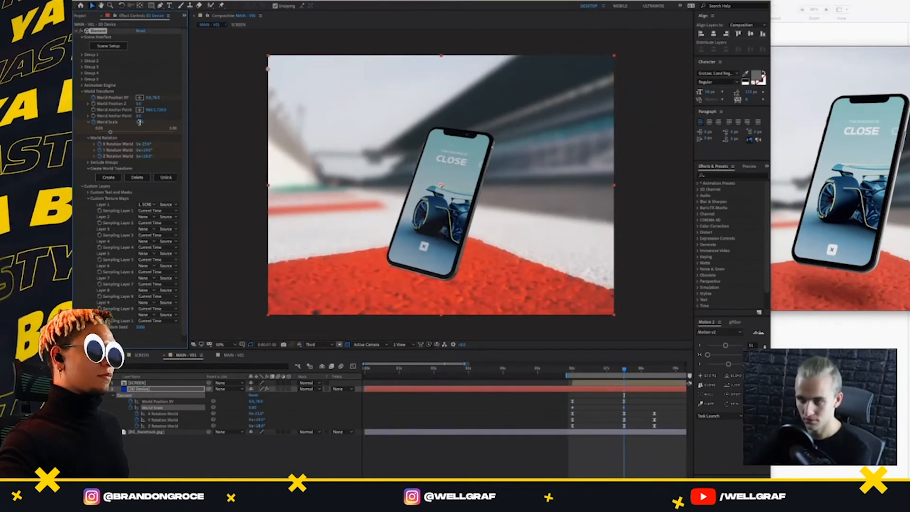
Raise World Scale to 1.15 at the 6-second keyframe and preview the phone shrinking as it enters
click(572, 376)
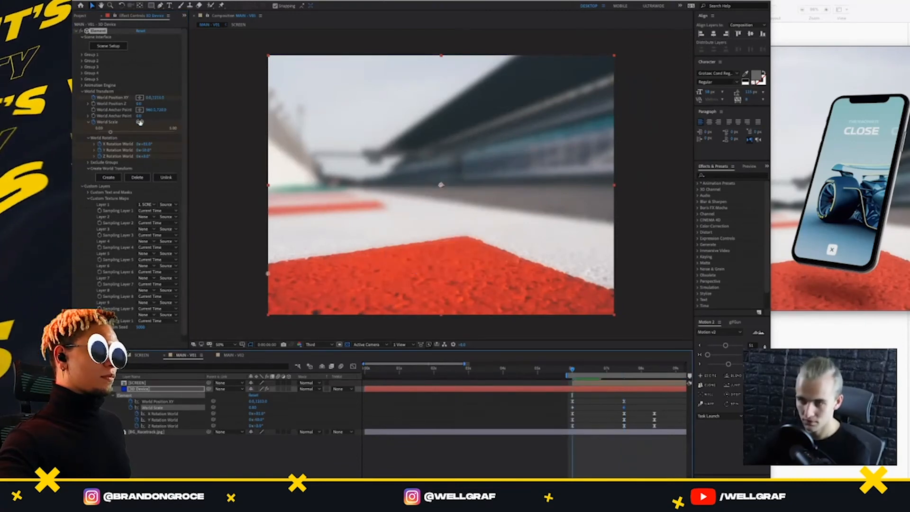
drag(139, 122, 155, 122)
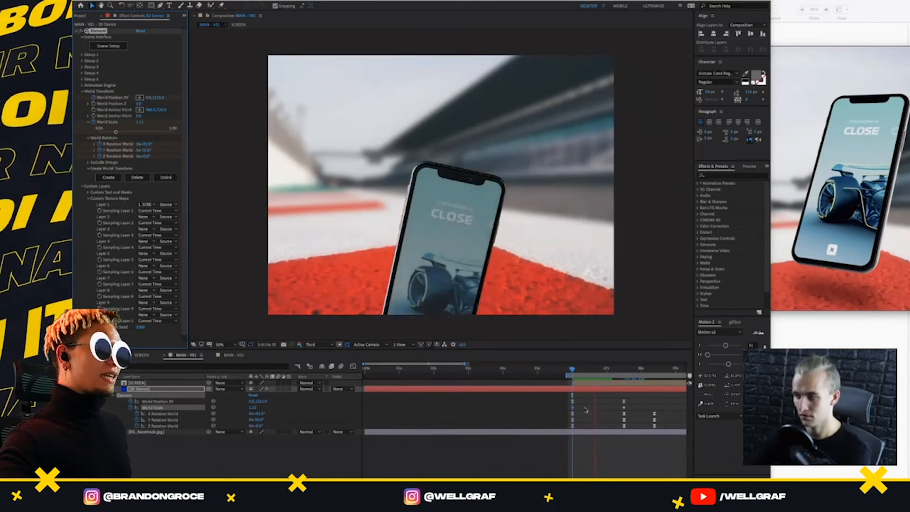
key(space)
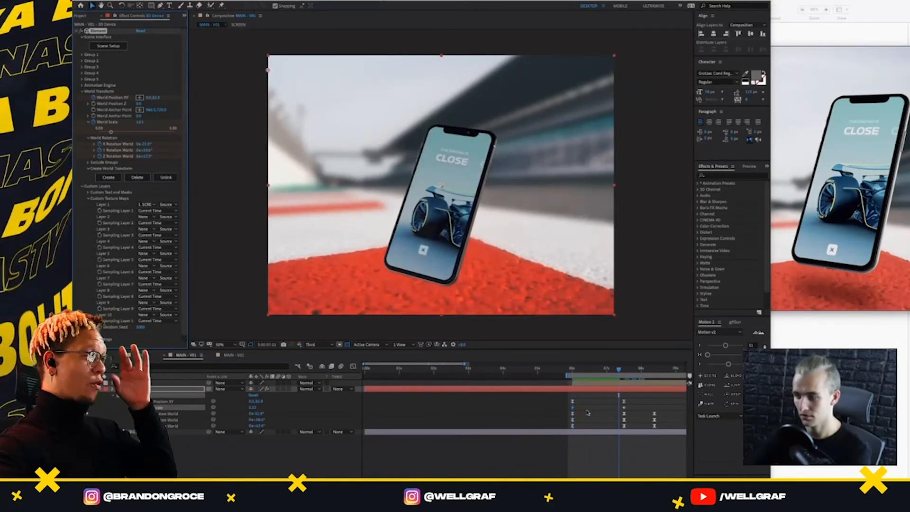
Ease both World Scale keyframes to match the other phone keyframes and start a preview from 6 seconds
drag(633, 398, 565, 403)
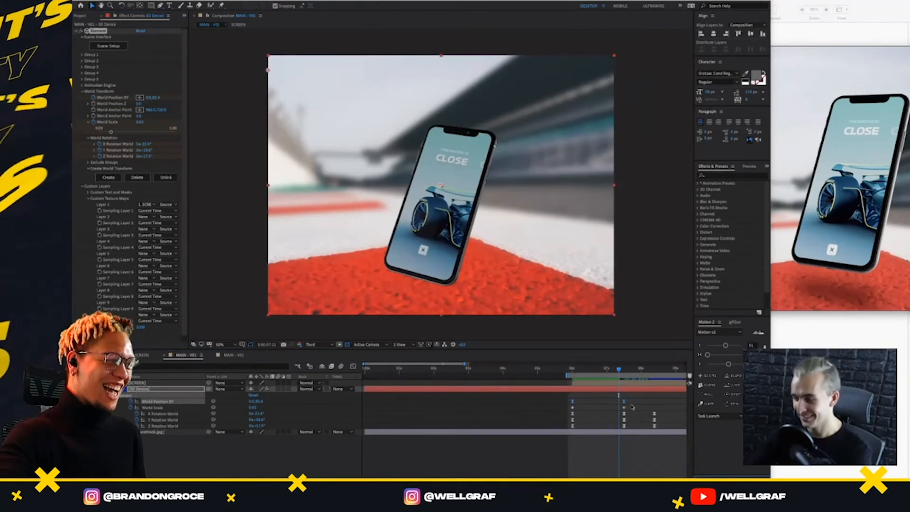
drag(632, 406, 544, 410)
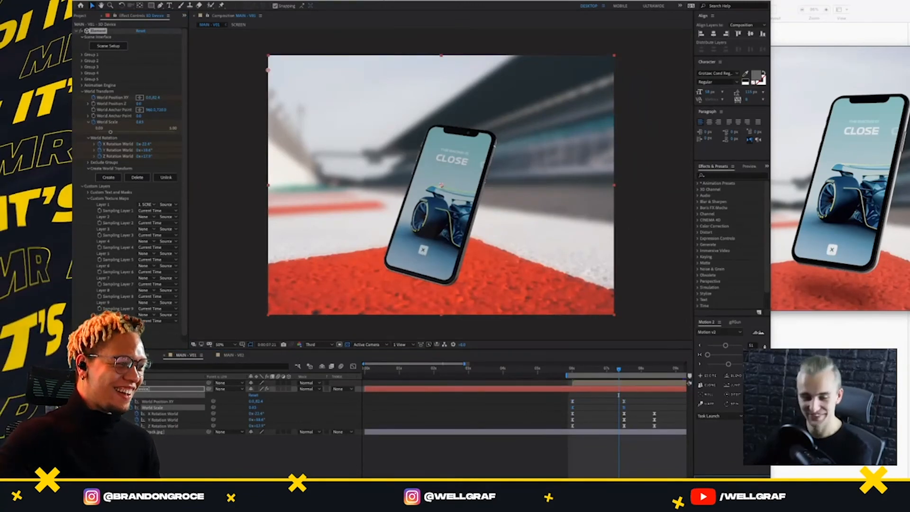
click(567, 374)
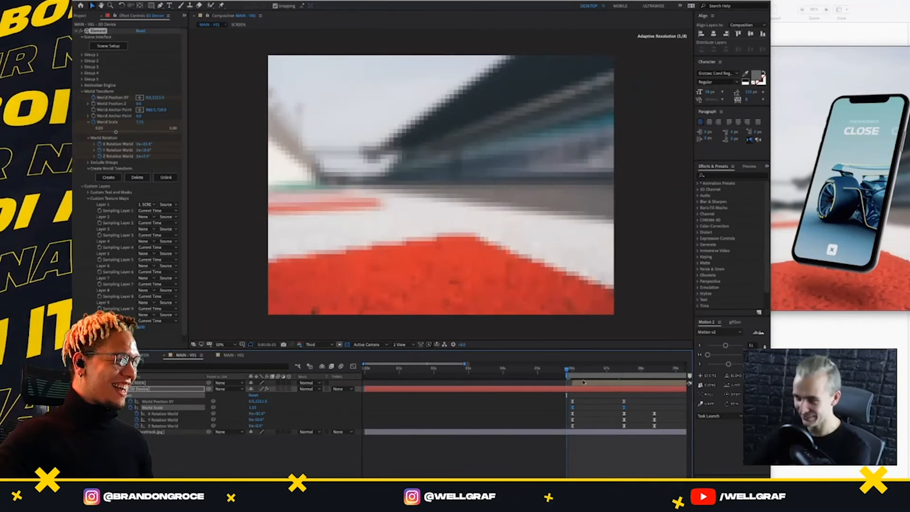
key(space)
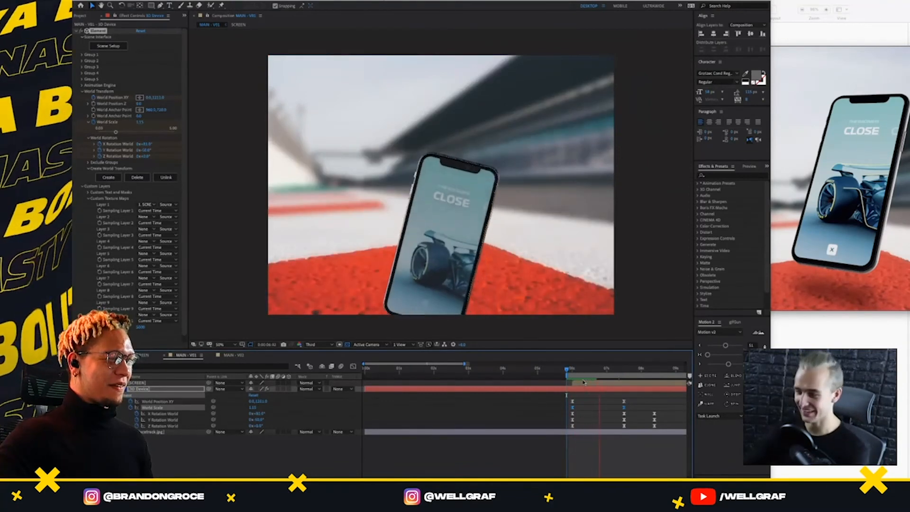
Replay the V01 phone entrance from 6 seconds several times to judge the eased scaling and swing
key(space)
drag(569, 371, 570, 372)
key(space)
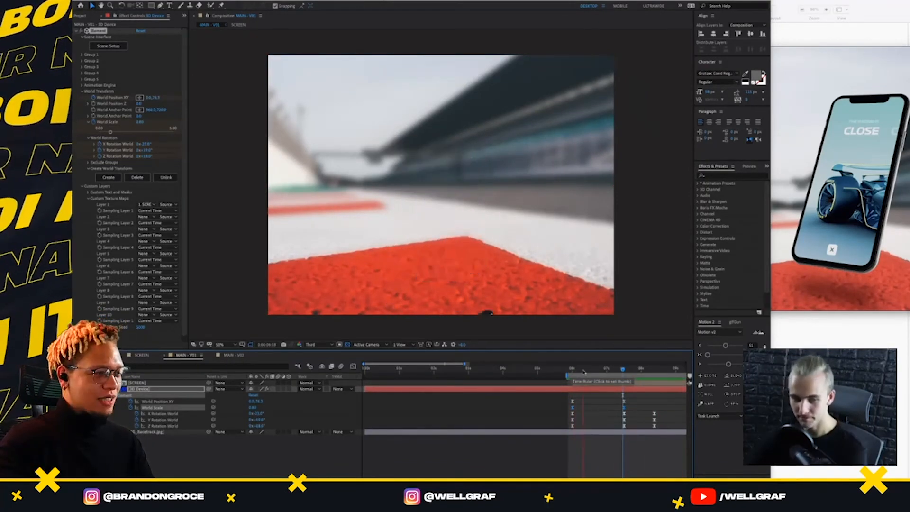
drag(581, 372, 572, 372)
click(570, 371)
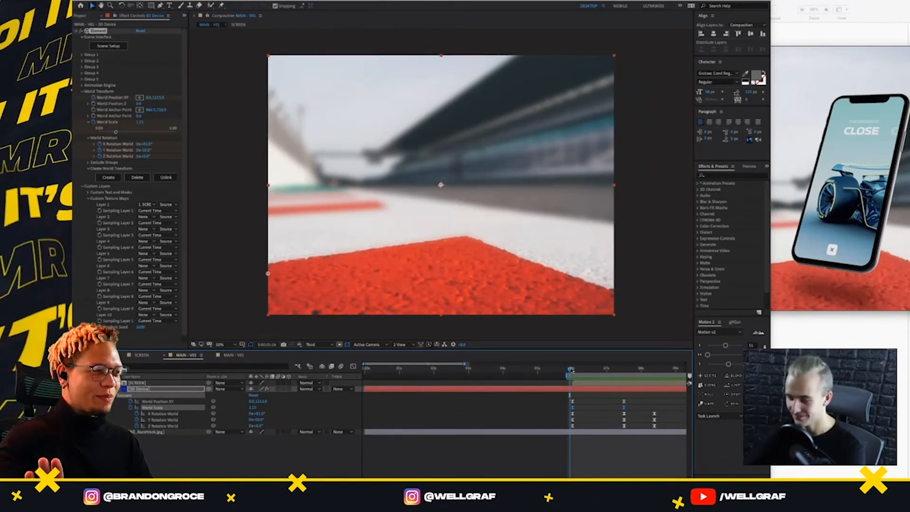
key(space)
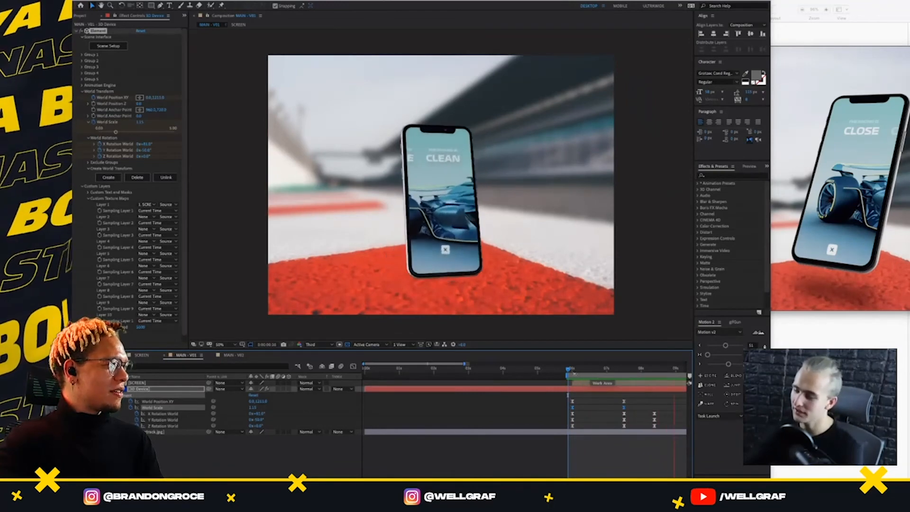
drag(571, 371, 574, 391)
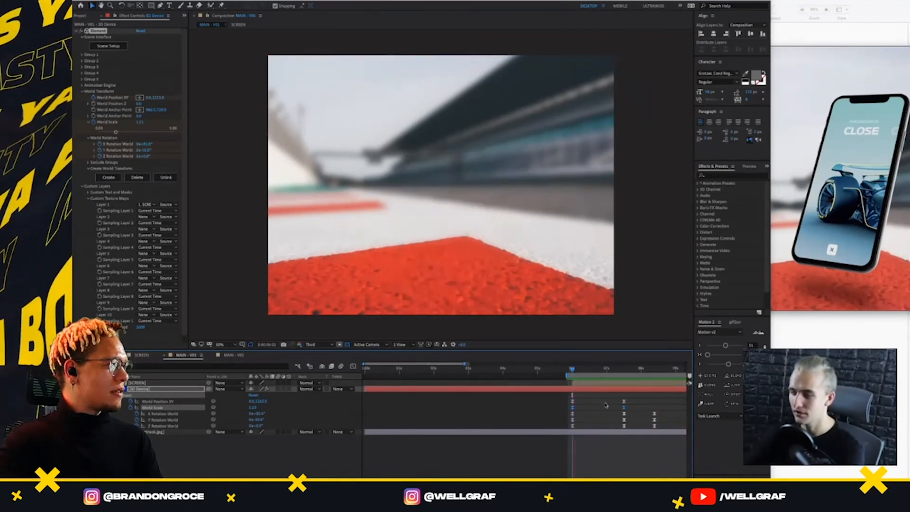
key(space)
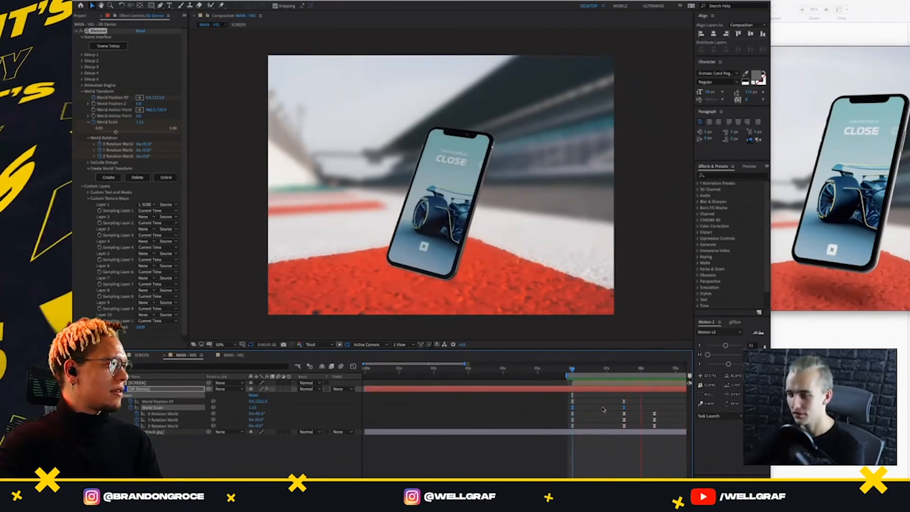
At the 7:30 keyframe, set World Scale to 1 and raise the phone to a World Position Y of 46
drag(573, 370, 614, 381)
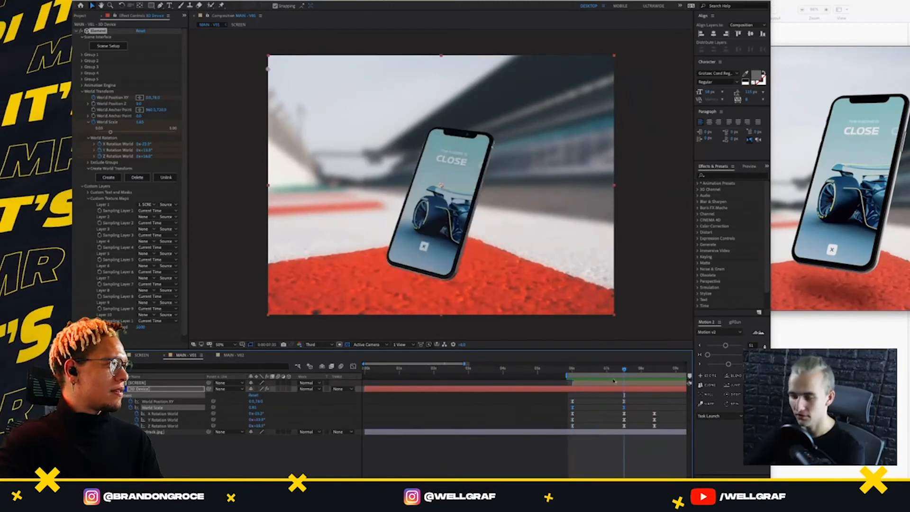
click(251, 408)
text(1)
key(Return)
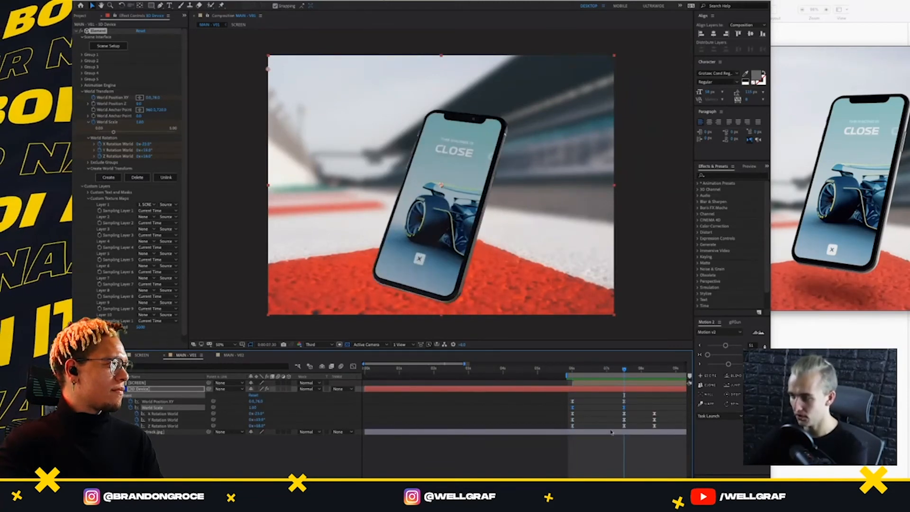
drag(257, 401, 237, 410)
Reduce World Scale at the 7:30 keyframe to 0.91 and preview the phone entrance from 6 seconds
click(255, 409)
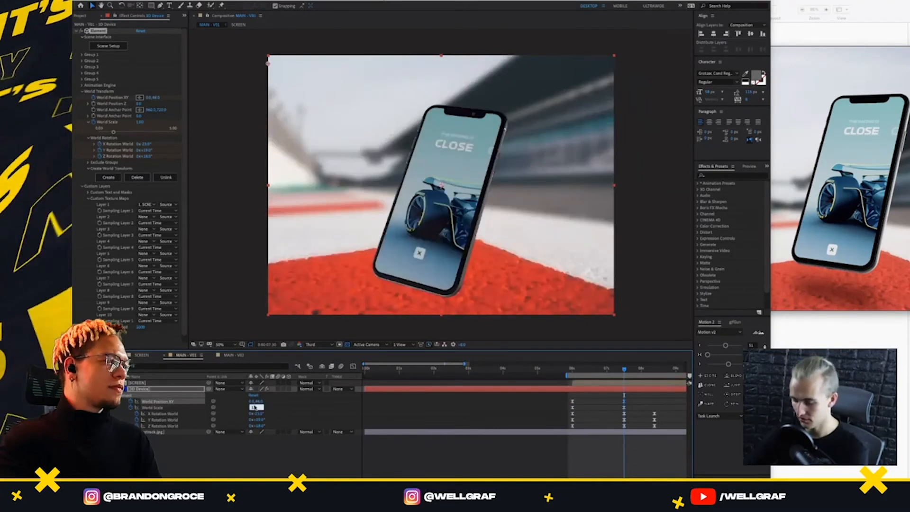
text(0.95)
key(Return)
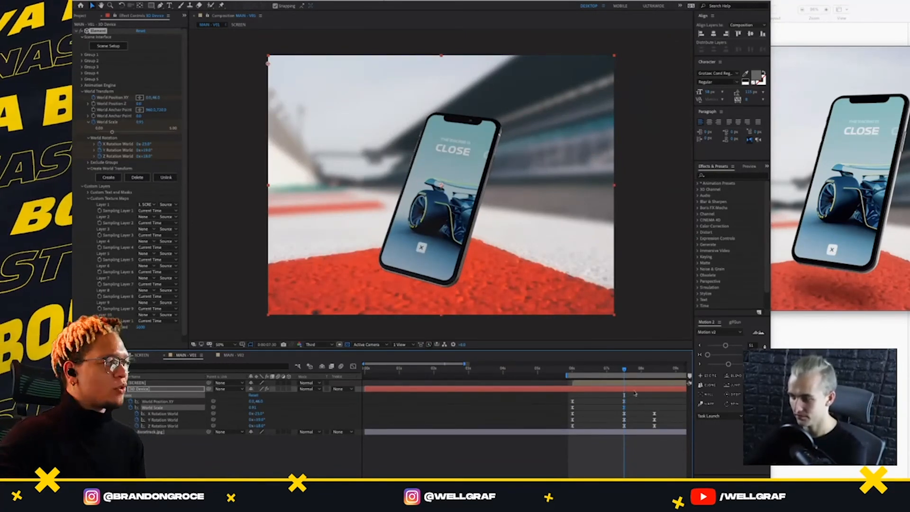
drag(636, 393, 584, 392)
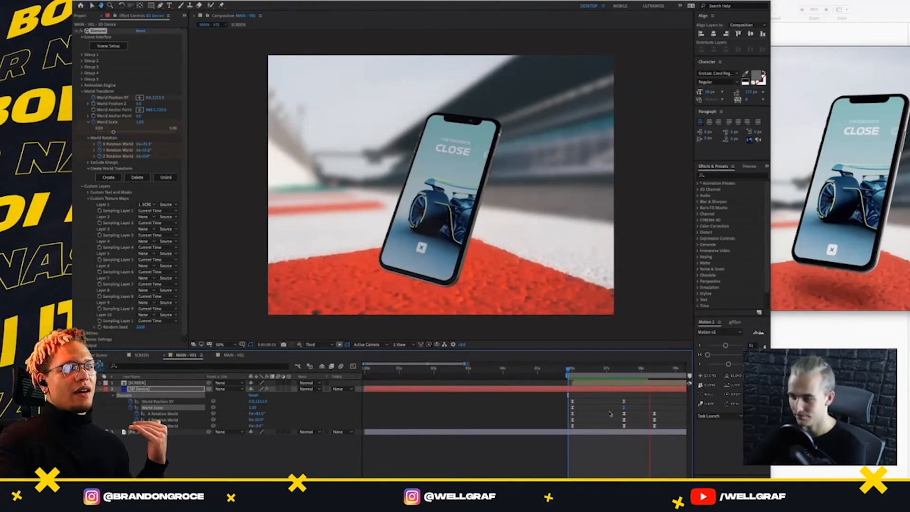
key(space)
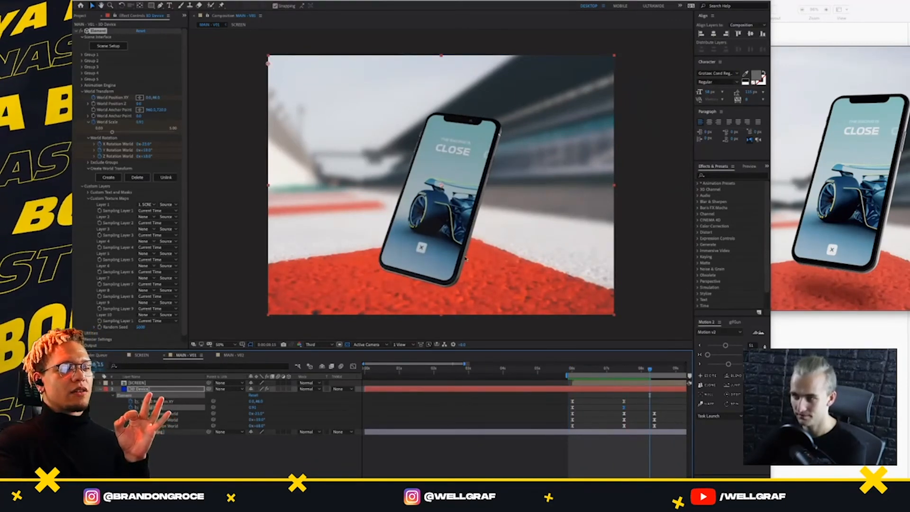
Return to 6 seconds in MAIN - V01 and add a null object above the phone and racetrack layers
click(171, 432)
key(comma)
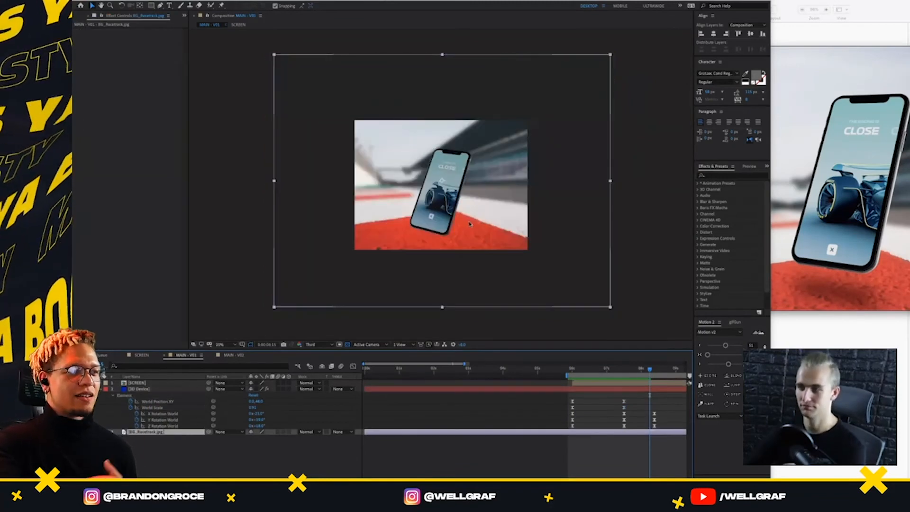
drag(650, 369, 575, 381)
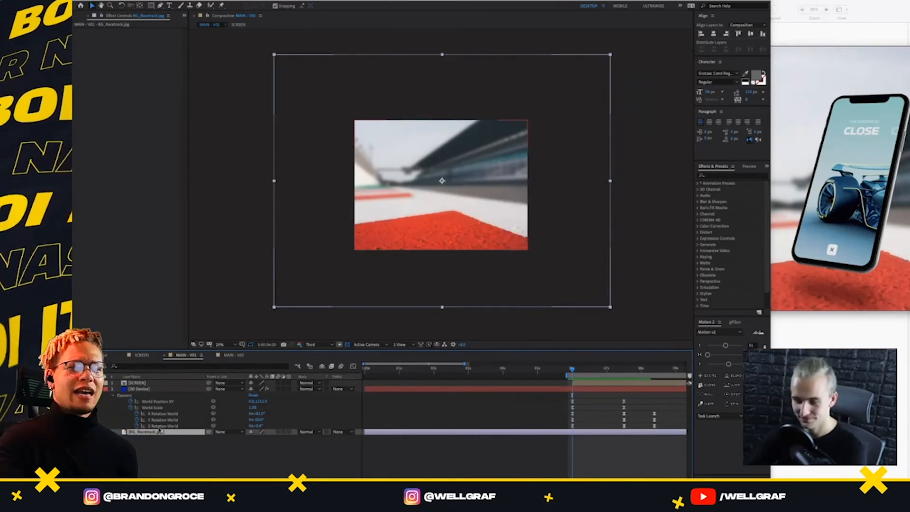
click(149, 390)
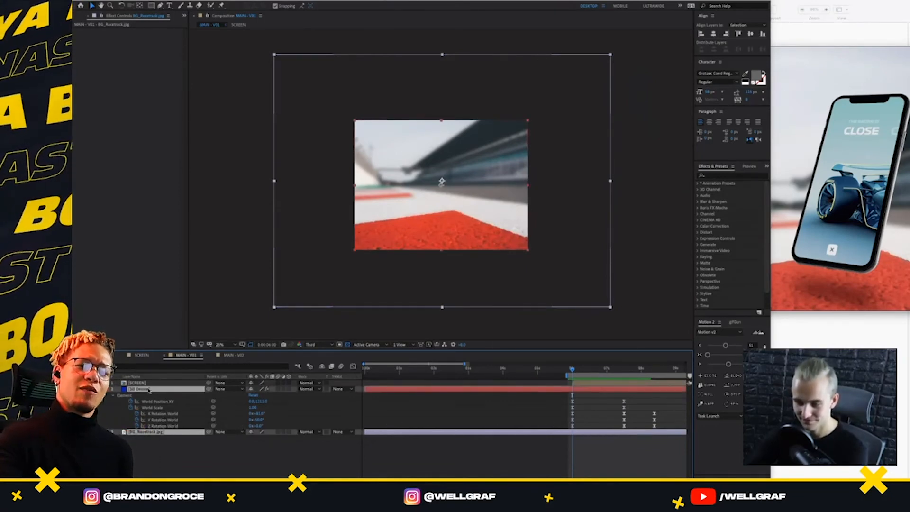
click(235, 65)
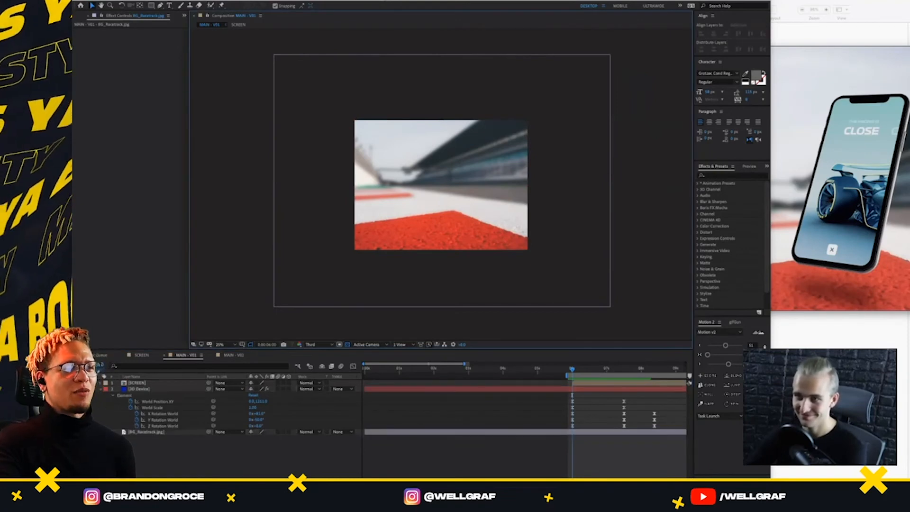
click(206, 0)
mouse_move(206, 1)
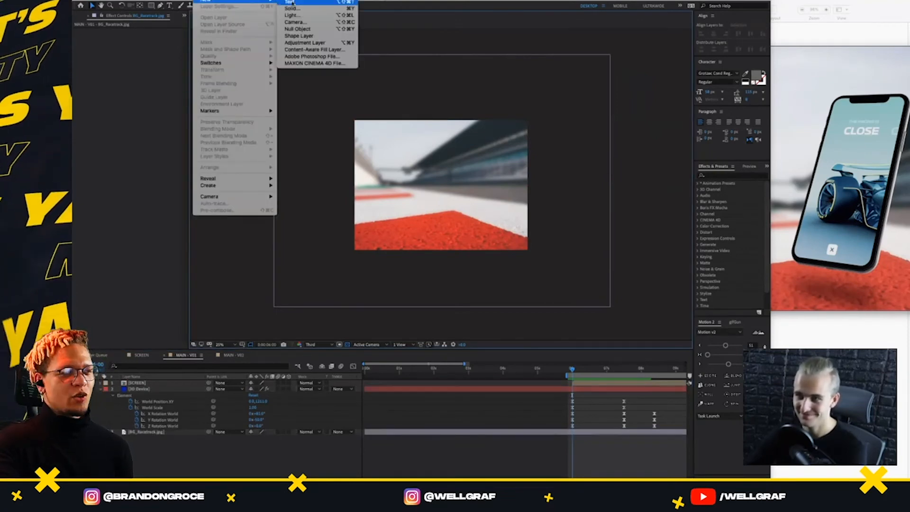
click(299, 31)
click(141, 5)
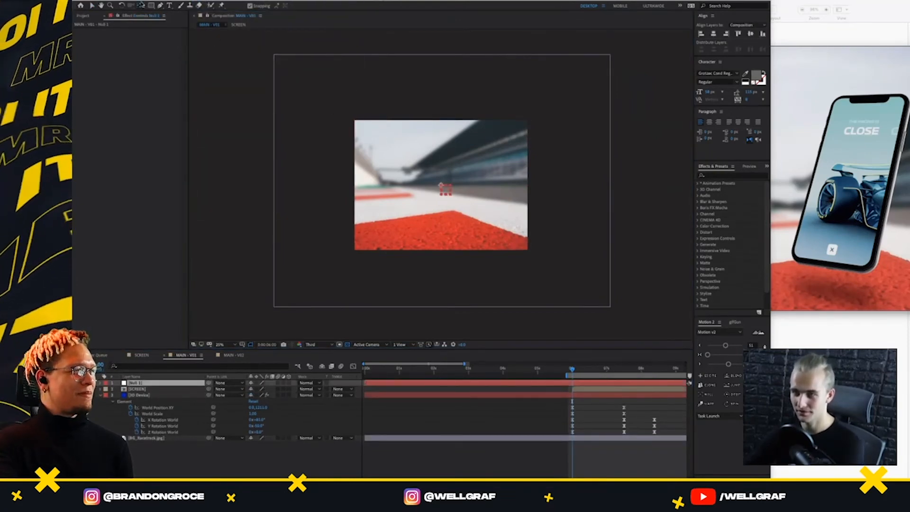
Fit the null object to the composition size and rename it ZOOM
right_click(445, 190)
mouse_move(503, 221)
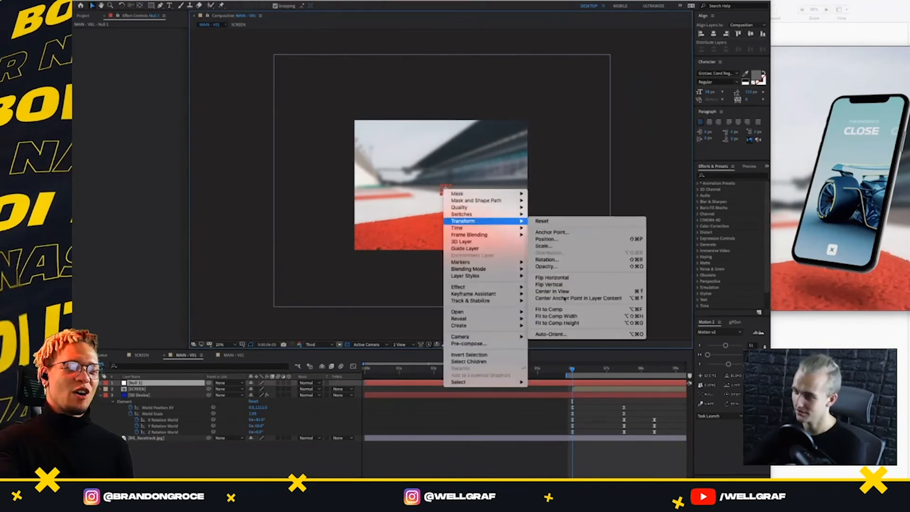
click(560, 310)
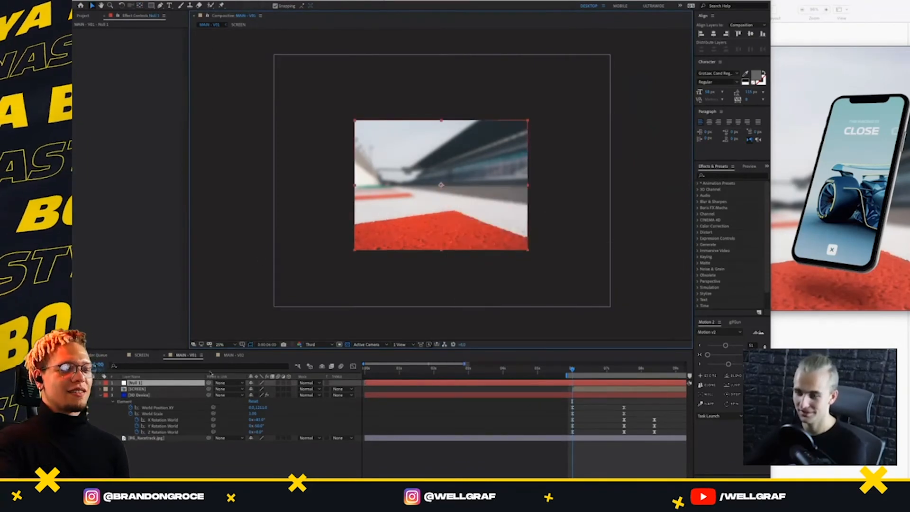
double_click(149, 384)
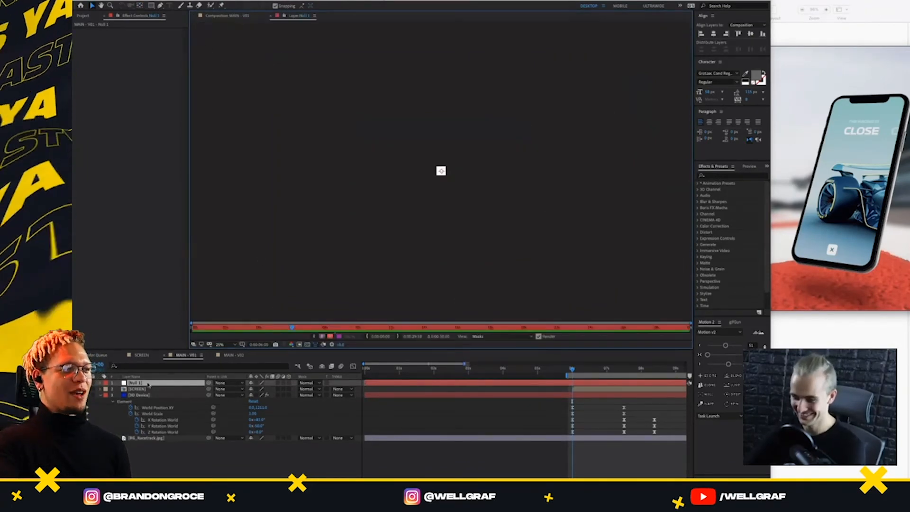
click(271, 16)
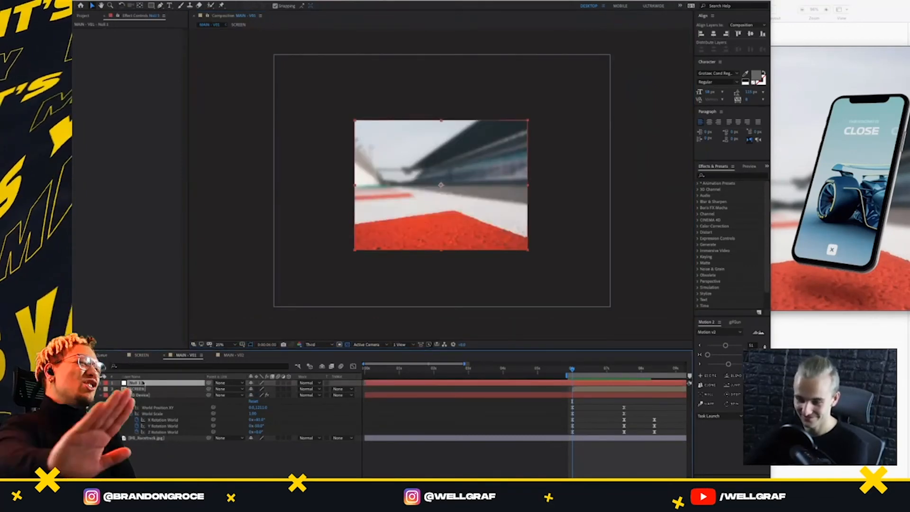
key(Return)
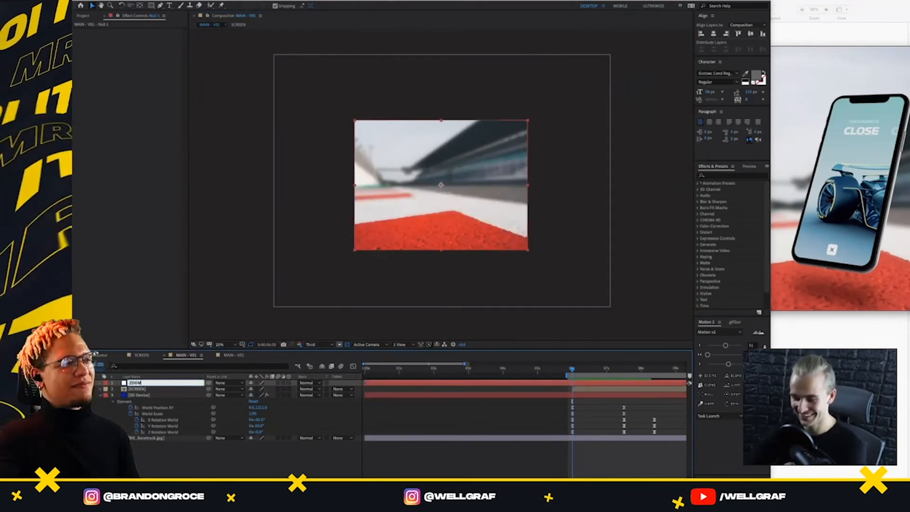
key(Return)
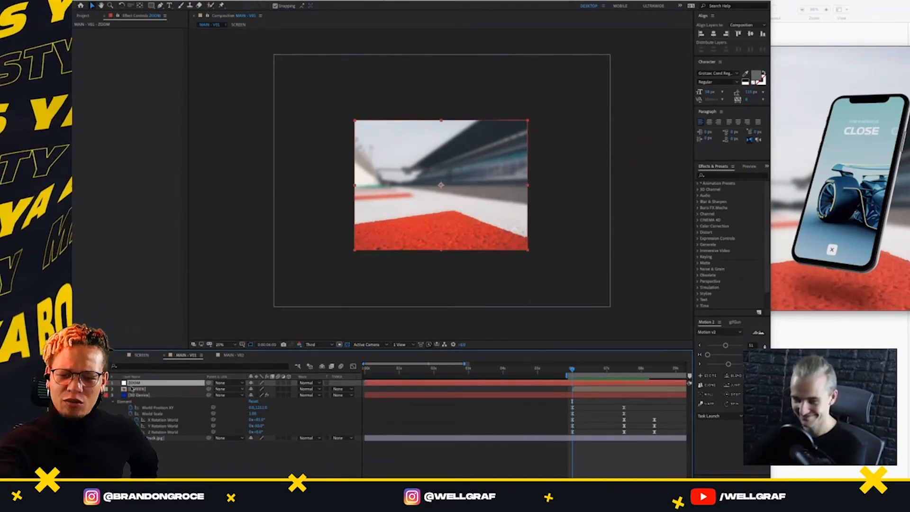
Show the ZOOM null's Scale and add Scale keyframes at 6 and 7 seconds
key(s)
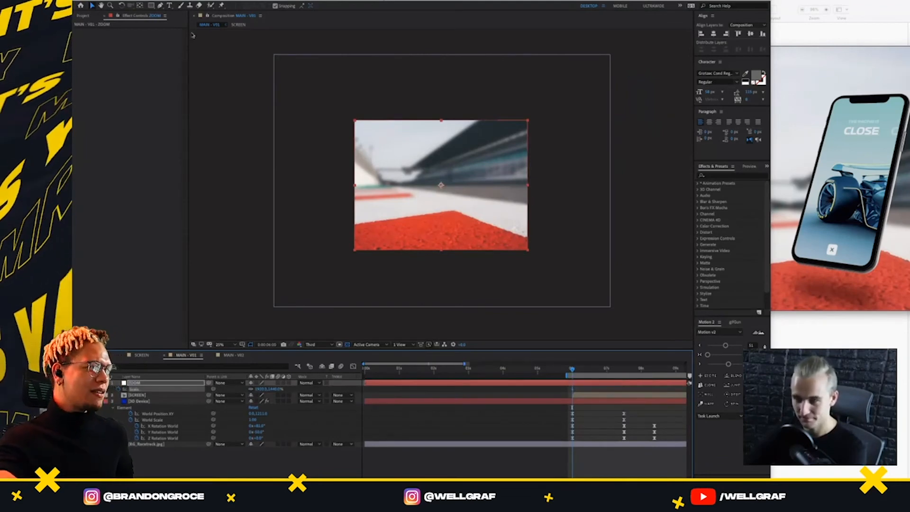
key(space)
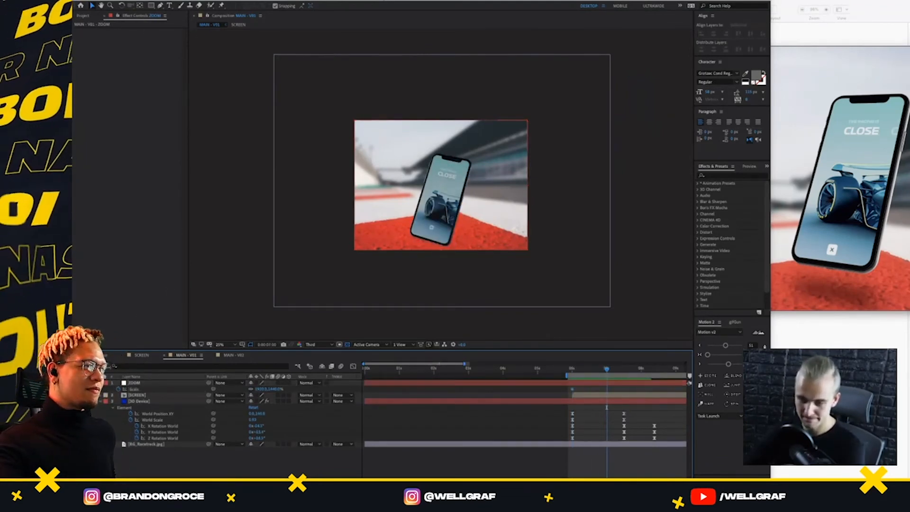
key(space)
Try enlarging the ZOOM null's Scale at 6 seconds with the 3D Device and racetrack layers switched to 3D, and preview it
drag(263, 390, 352, 394)
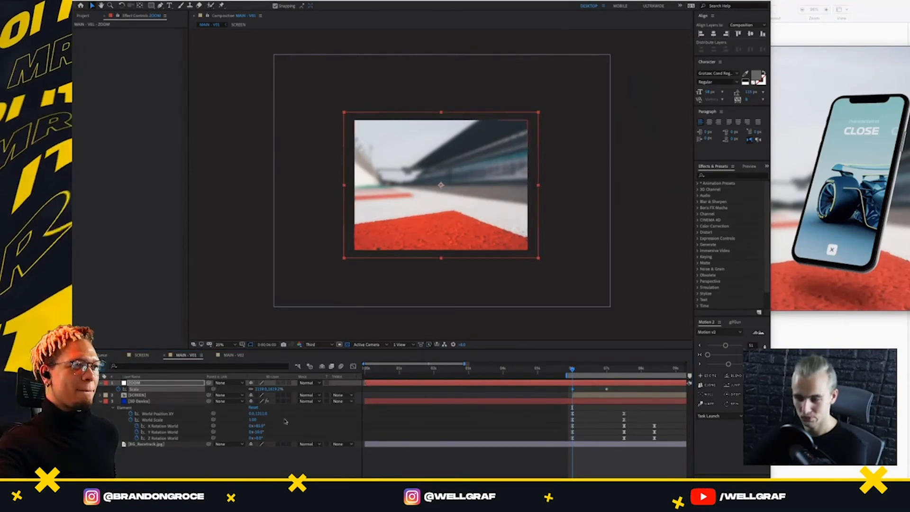
click(289, 401)
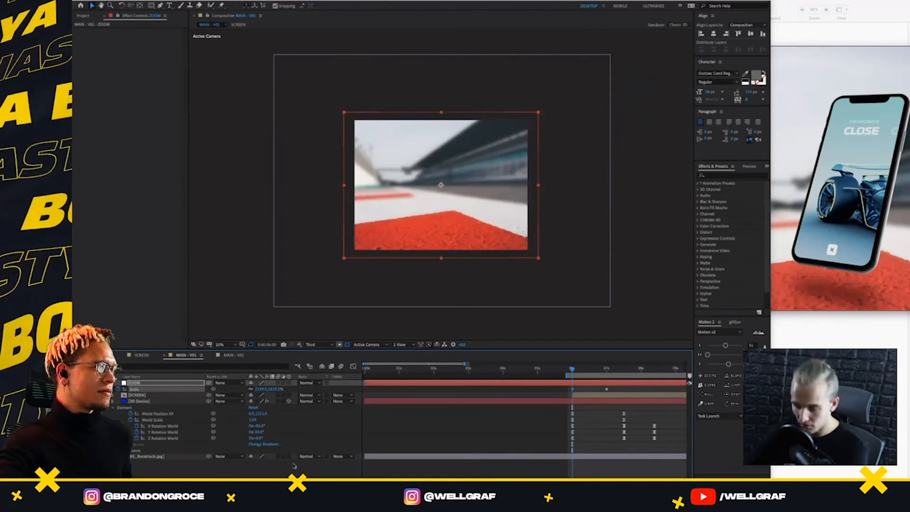
click(289, 456)
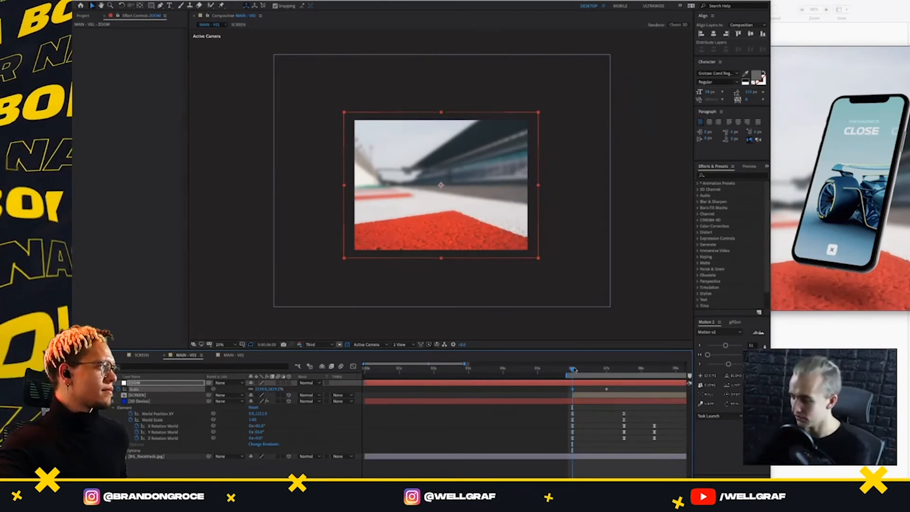
mouse_move(575, 369)
mouse_down()
mouse_move(607, 370)
mouse_move(573, 371)
mouse_up()
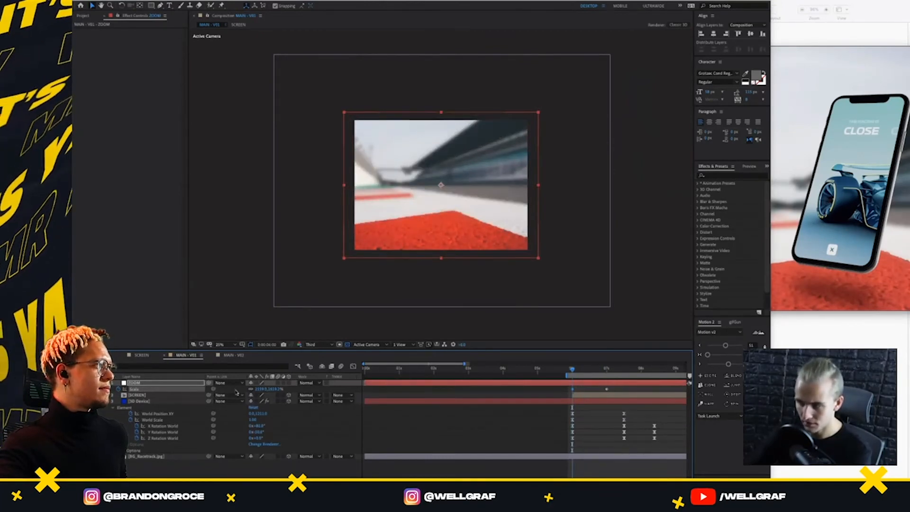
key(space)
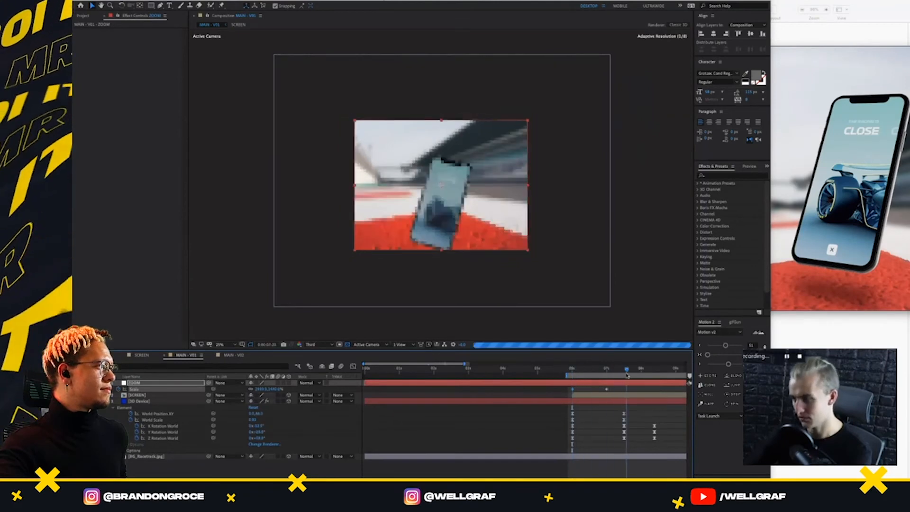
key(space)
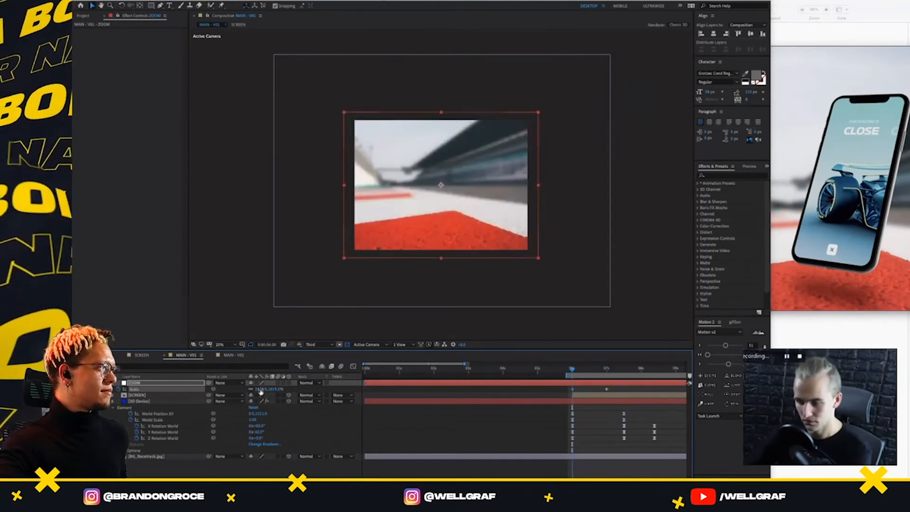
drag(260, 389, 342, 389)
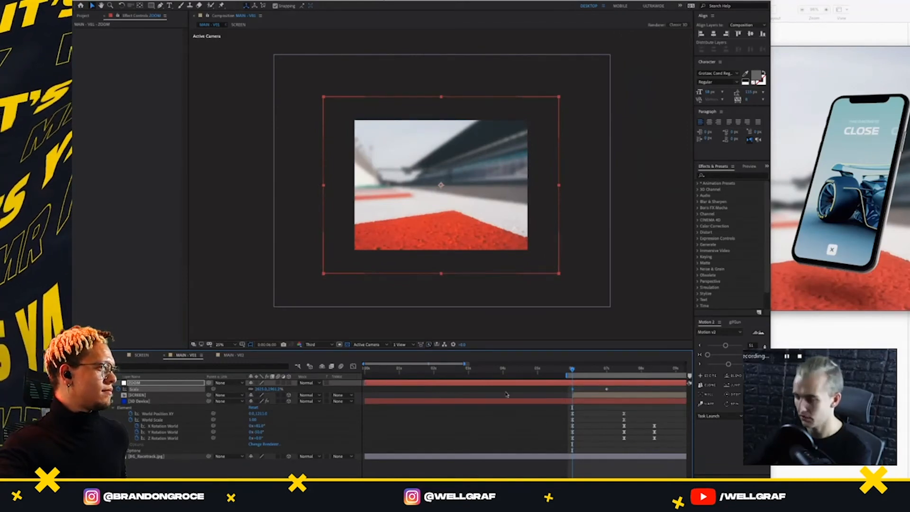
Undo the ZOOM null's scale increases and the 3D switches on the phone and racetrack layers
key(ctrl+z)
key(ctrl+z)
key(ctrl+z)
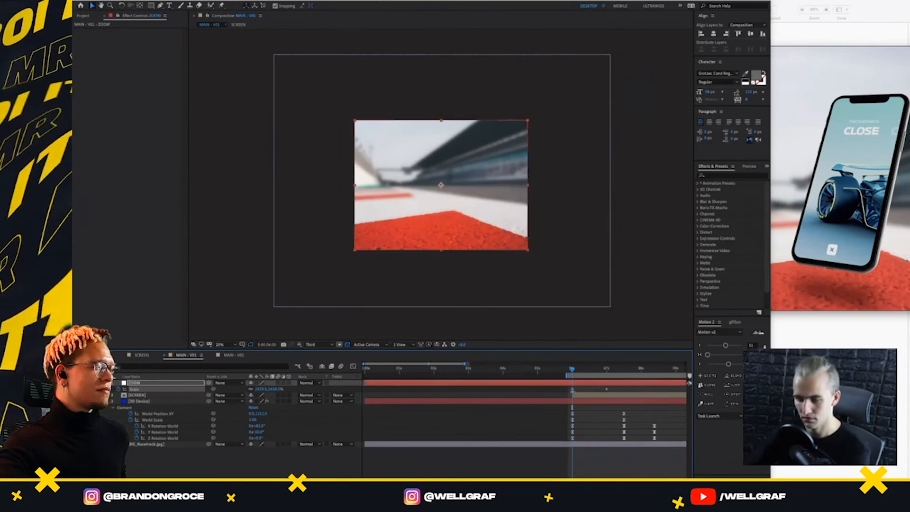
key(ctrl+z)
key(ctrl+z)
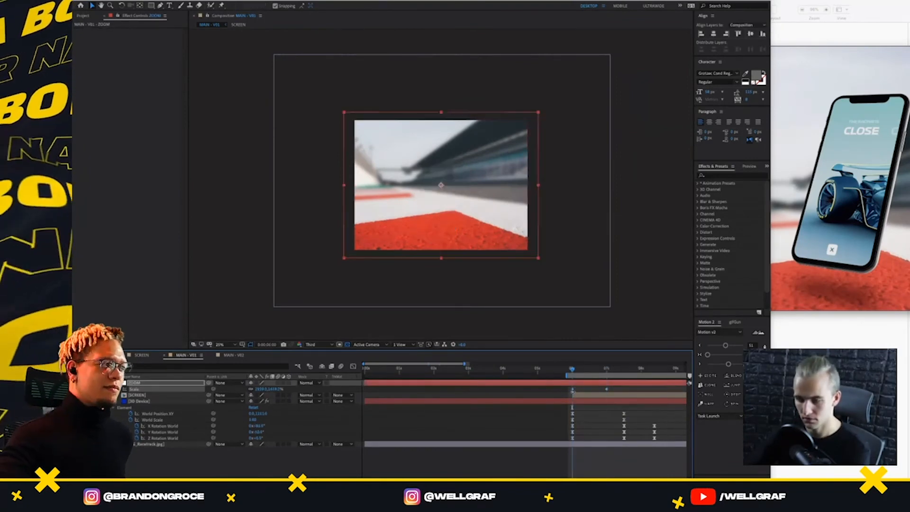
key(ctrl+z)
Return to 6 seconds and parent the SCREEN, 3D Device and racetrack layers to the ZOOM null
click(634, 375)
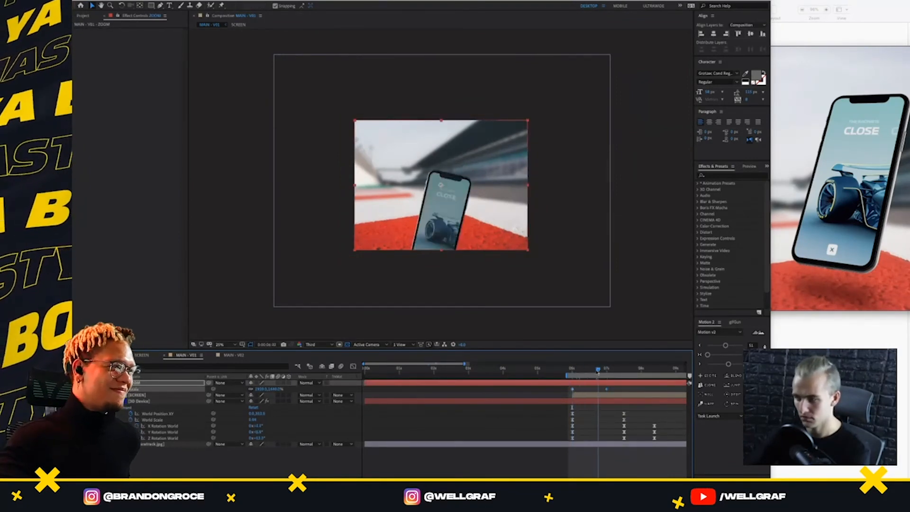
drag(635, 375, 572, 397)
click(154, 395)
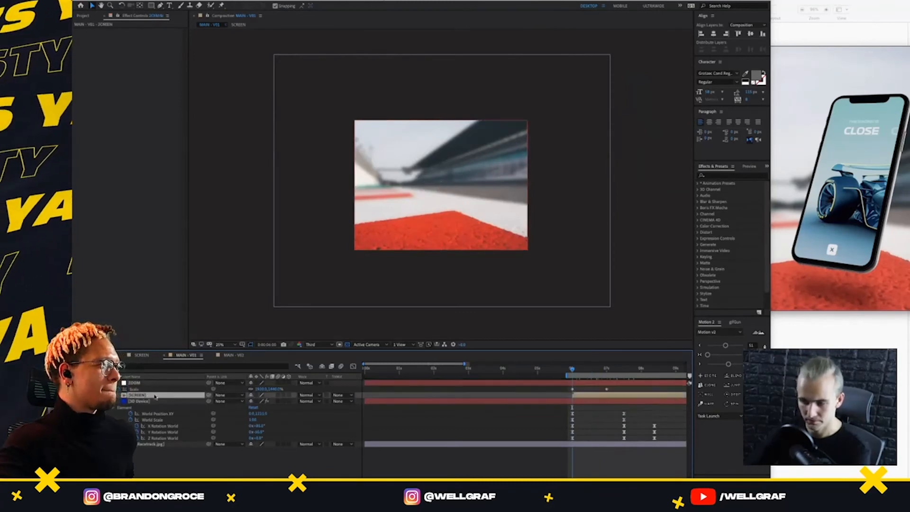
shift+click(154, 445)
drag(209, 400, 155, 385)
Enlarge the ZOOM null's Scale to about 2371% at 6 seconds and ease its two Scale keyframes with Motion 2
click(154, 384)
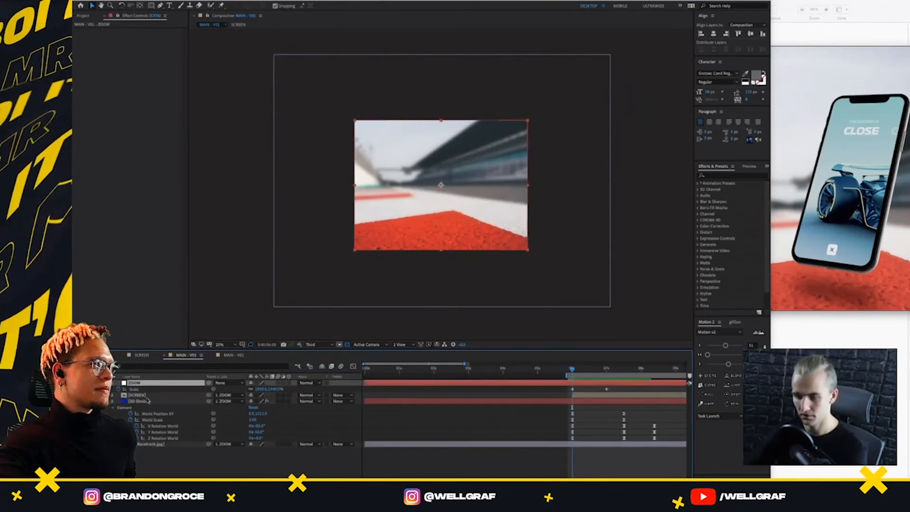
drag(262, 389, 425, 389)
drag(619, 384, 548, 407)
key(super+z)
drag(725, 345, 711, 346)
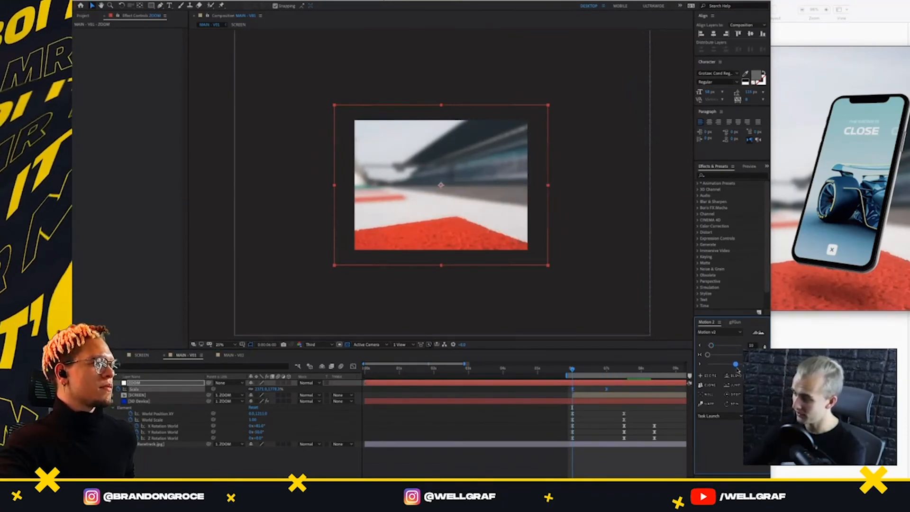
Preview the eased background zoom together with the phone's entrance from 6 seconds
key(space)
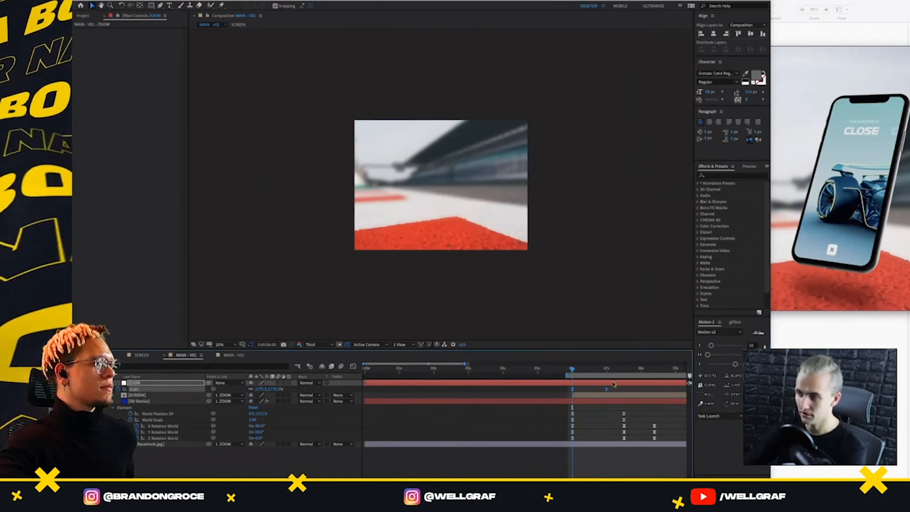
key(space)
click(579, 390)
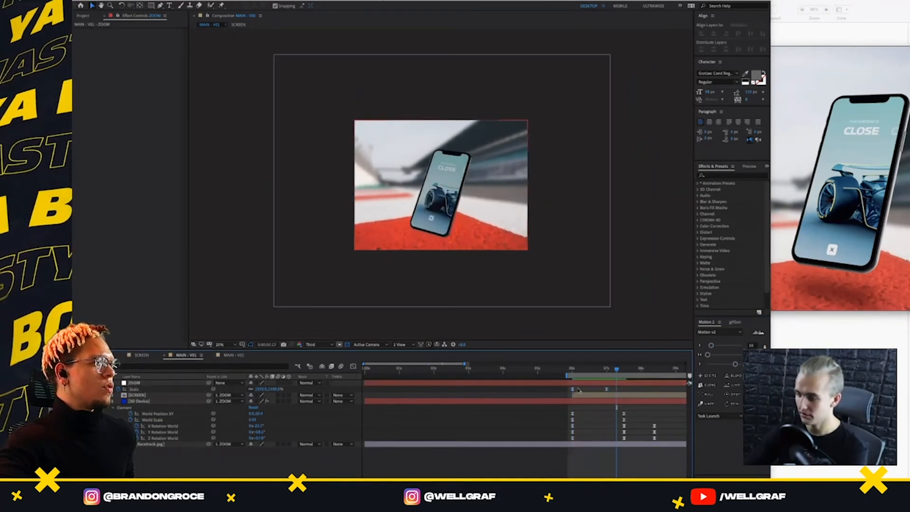
Increase the ZOOM null's starting Scale at 6 seconds and preview the stronger background zoom
click(573, 371)
click(573, 388)
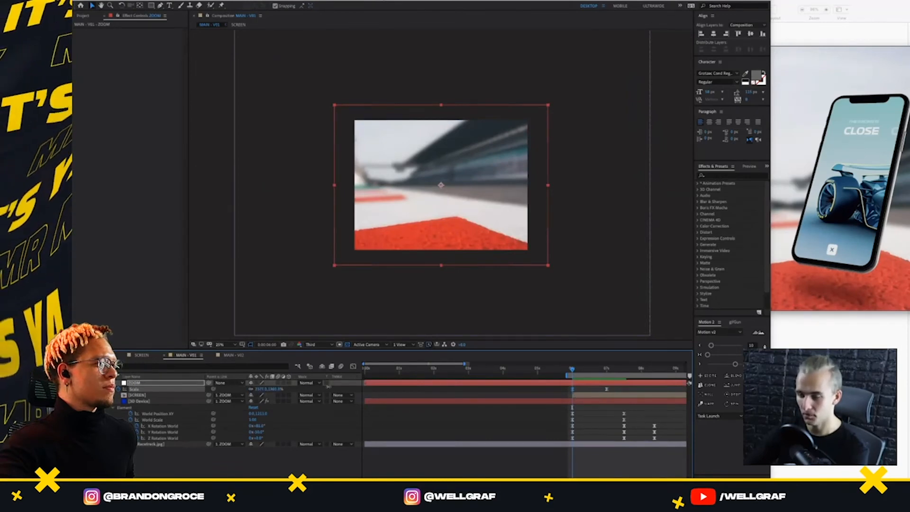
drag(328, 387, 342, 387)
scroll(542, 333, up, 2)
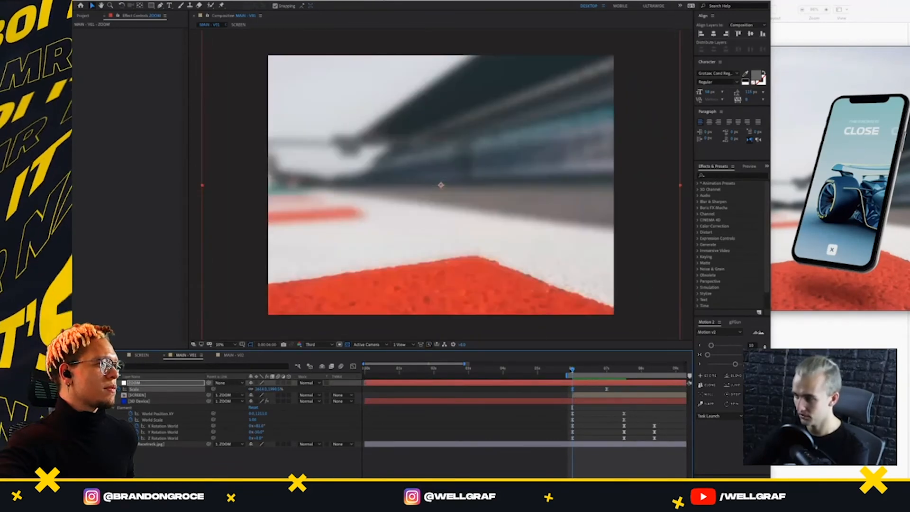
key(space)
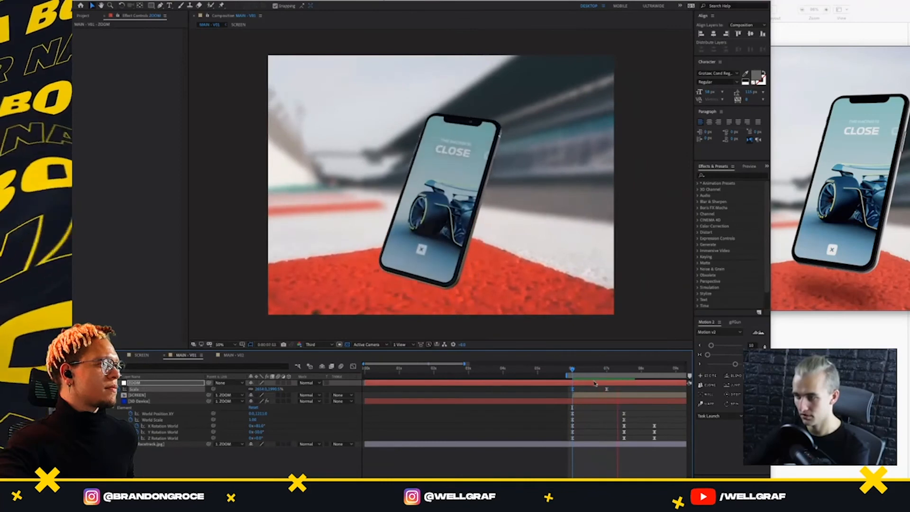
key(space)
Try shifting both ZOOM Scale keyframes about half a second later and preview the timing from 6 seconds
drag(615, 386, 570, 392)
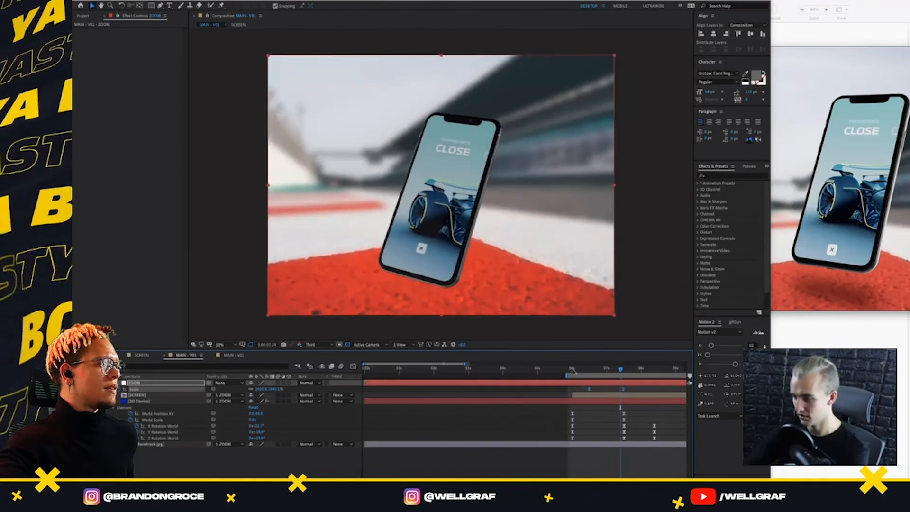
key(j)
key(space)
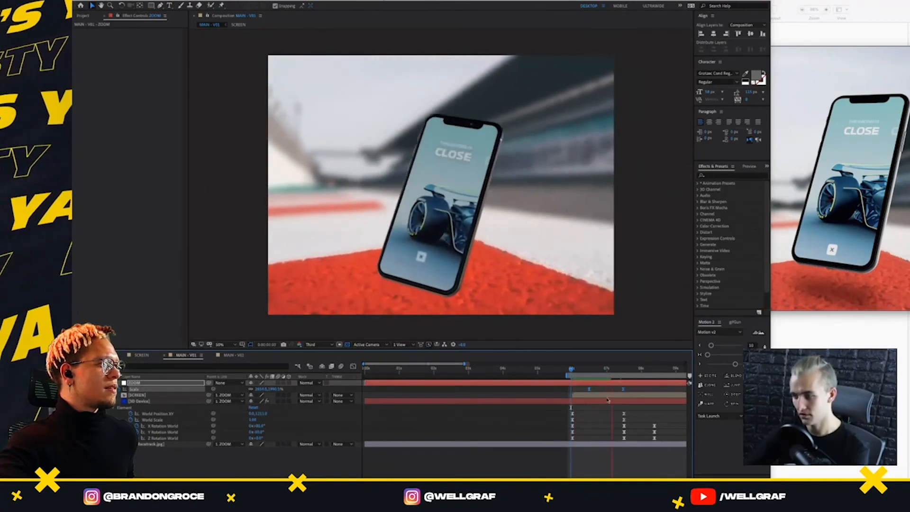
key(space)
Move the ZOOM Scale keyframes back so the zoom starts at 6 seconds, and preview it
click(579, 391)
click(578, 389)
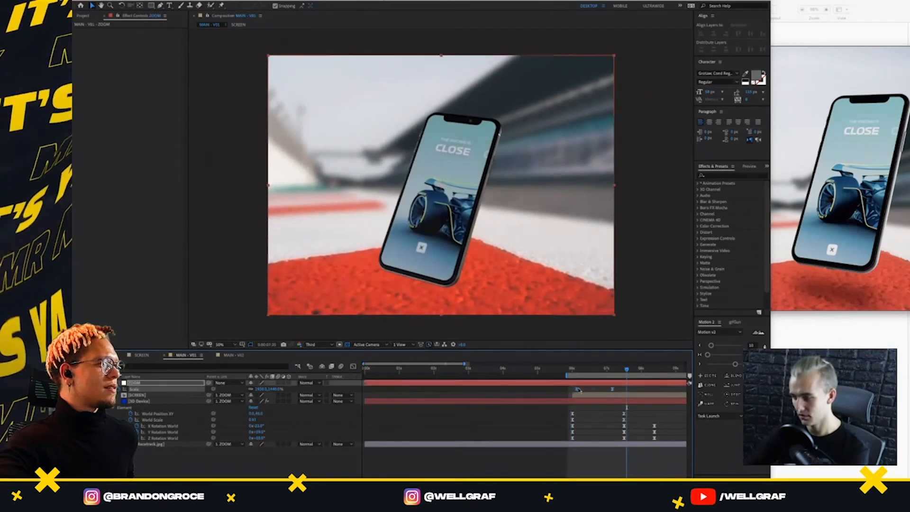
key(j)
key(space)
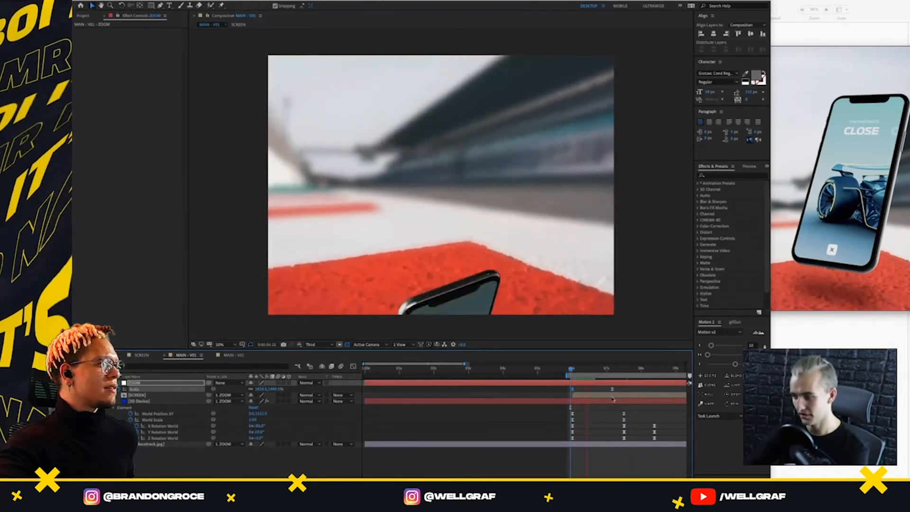
key(space)
Try a shorter zoom by moving the ending Scale keyframe to roughly 6.7 seconds and preview it
drag(625, 390, 597, 391)
key(j)
key(j)
key(space)
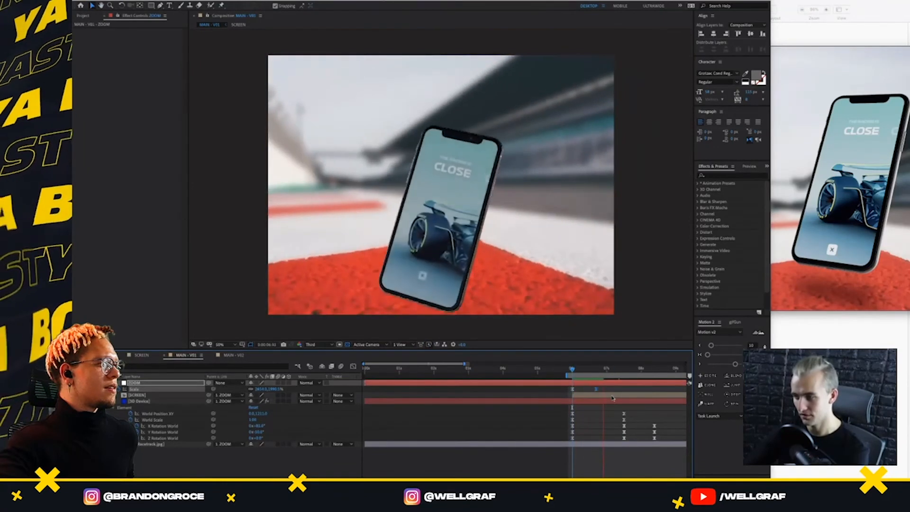
key(space)
Strengthen the ending Scale keyframe's Motion 2 easing, extend the zoom to about 7:43, and preview it
drag(712, 345, 718, 346)
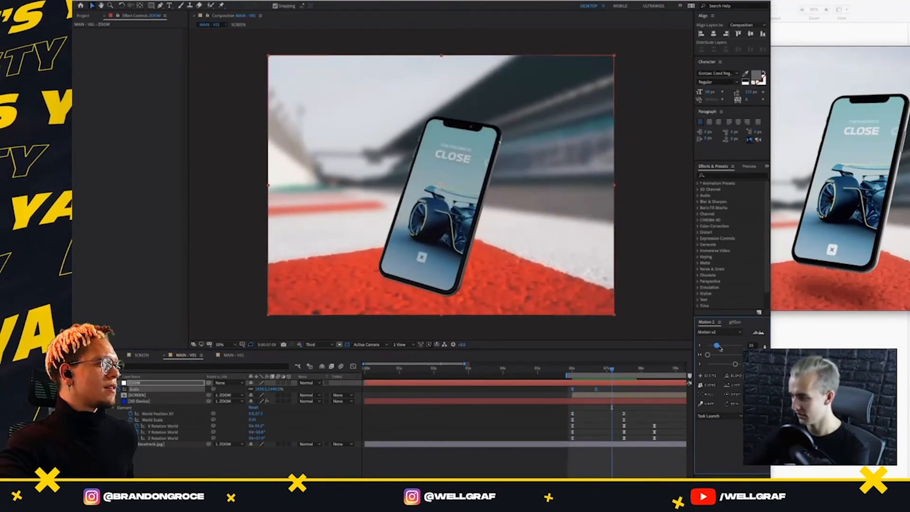
click(618, 390)
drag(596, 390, 632, 390)
key(space)
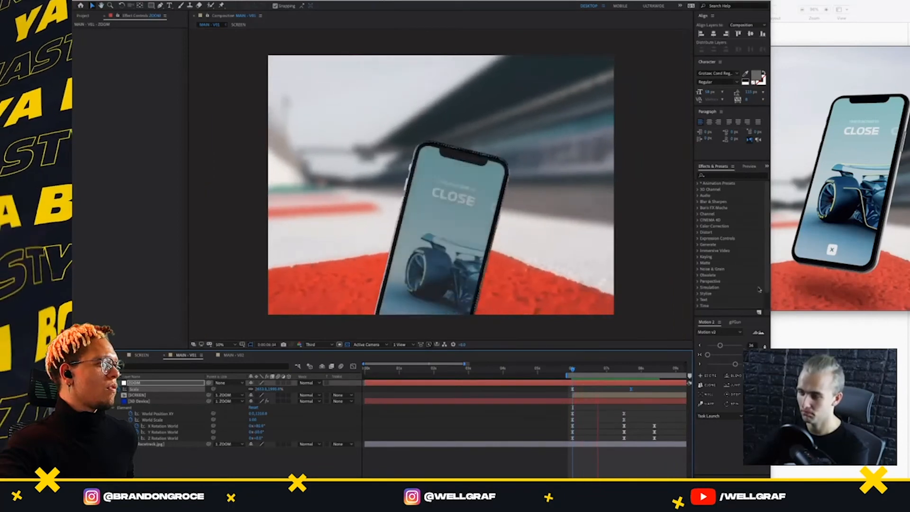
key(space)
Widen the application window over the reference image and preview the zoom and phone entrance from 6 seconds
drag(770, 265, 909, 265)
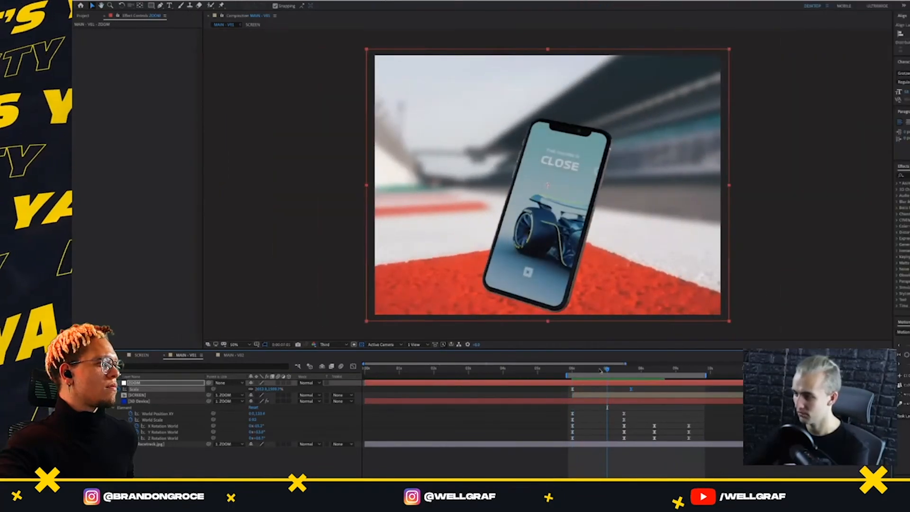
drag(608, 369, 572, 385)
key(space)
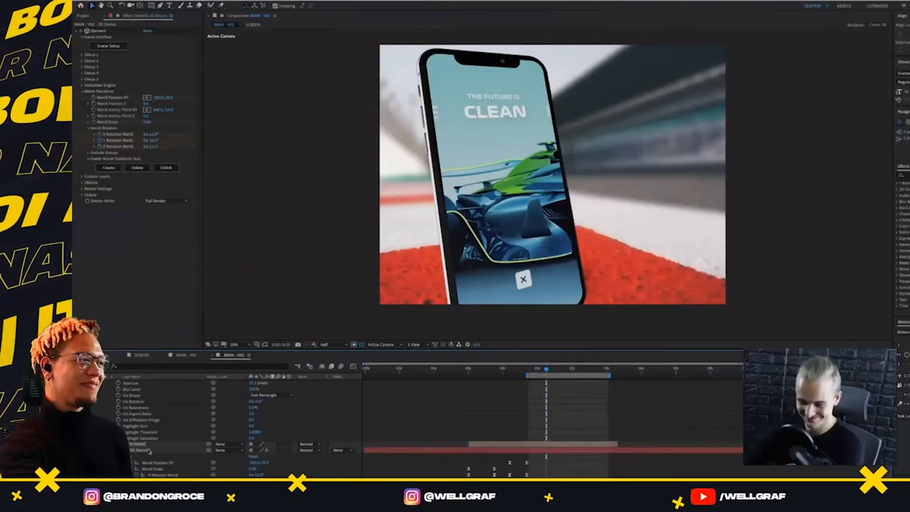
Paste the Shadow layer into MAIN - V01, place it directly below the ZOOM null, and reveal its keyframes
click(185, 355)
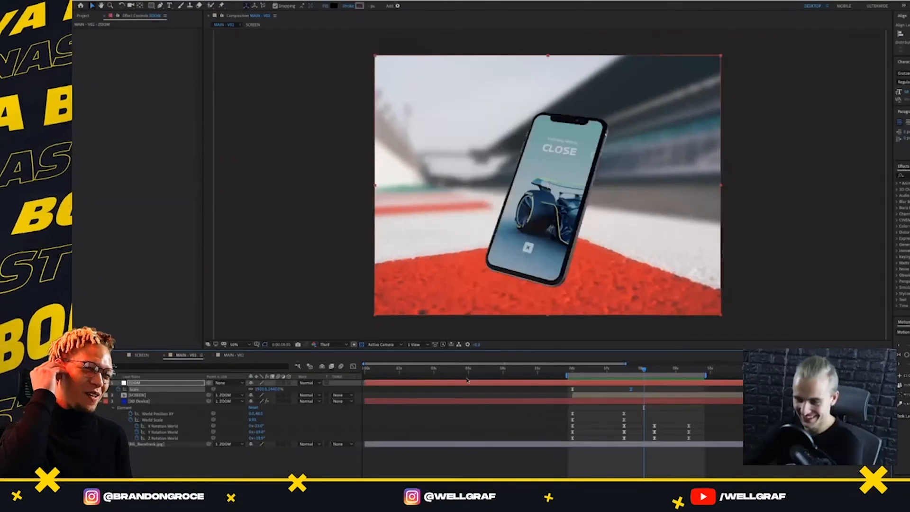
click(702, 394)
key(ctrl+v)
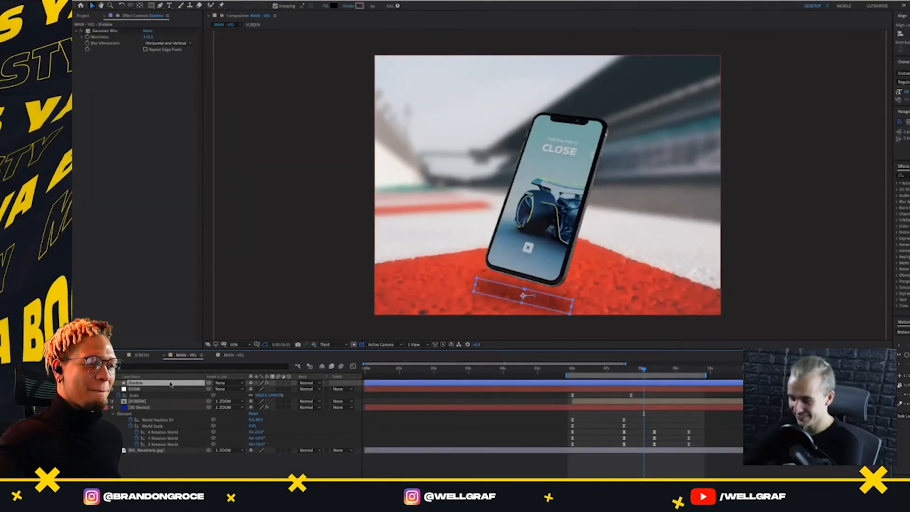
drag(171, 384, 156, 399)
key(u)
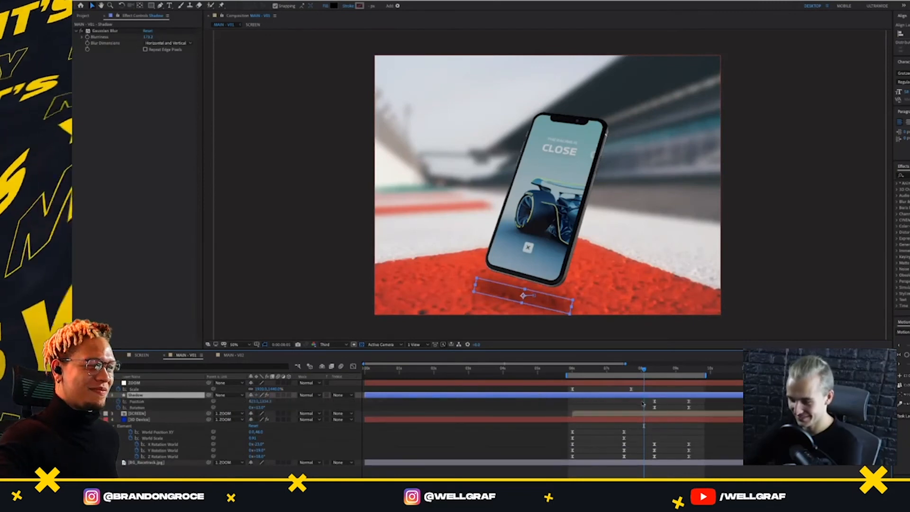
drag(620, 402, 629, 406)
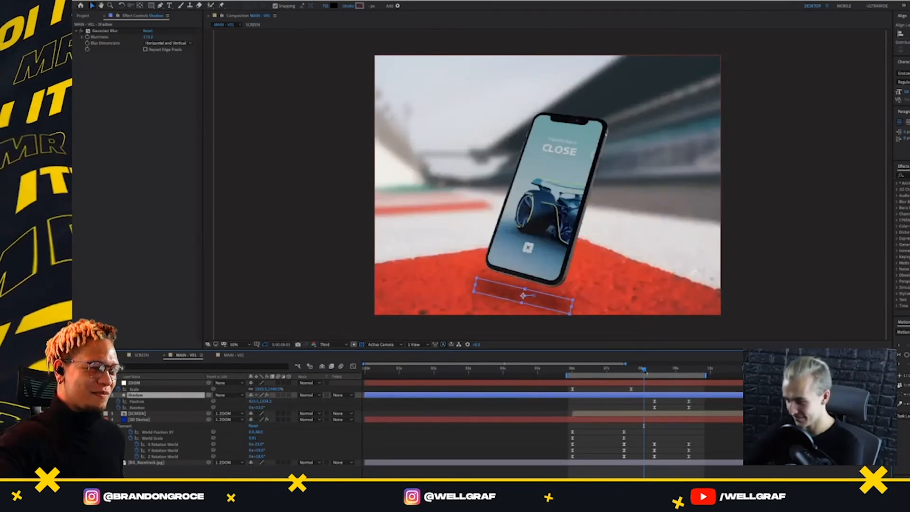
At Shadow's last Position keyframe, at 9:23, move the shadow right so it sits beneath the turned phone
drag(645, 371, 689, 393)
drag(695, 399, 685, 404)
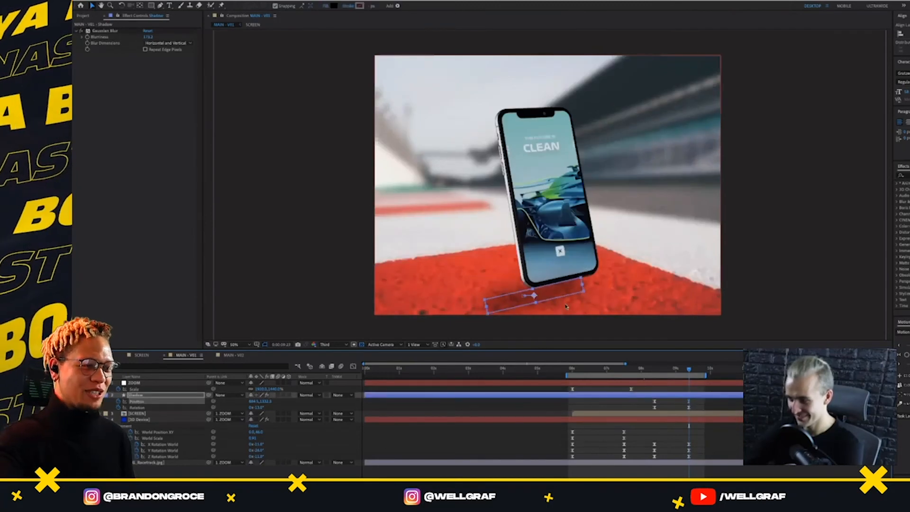
drag(567, 307, 585, 298)
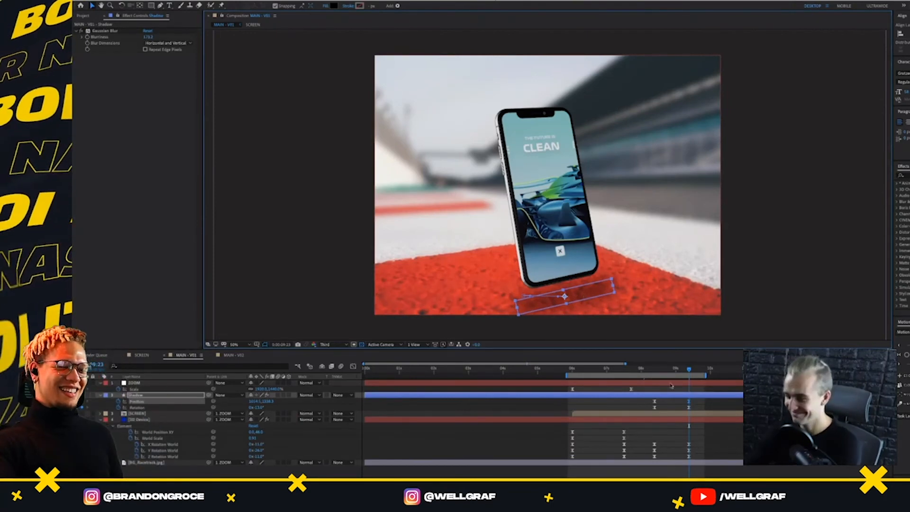
Compare the shadow at its first keyframes, at 8:23, and preview how it follows the phone's turn
drag(659, 369, 655, 369)
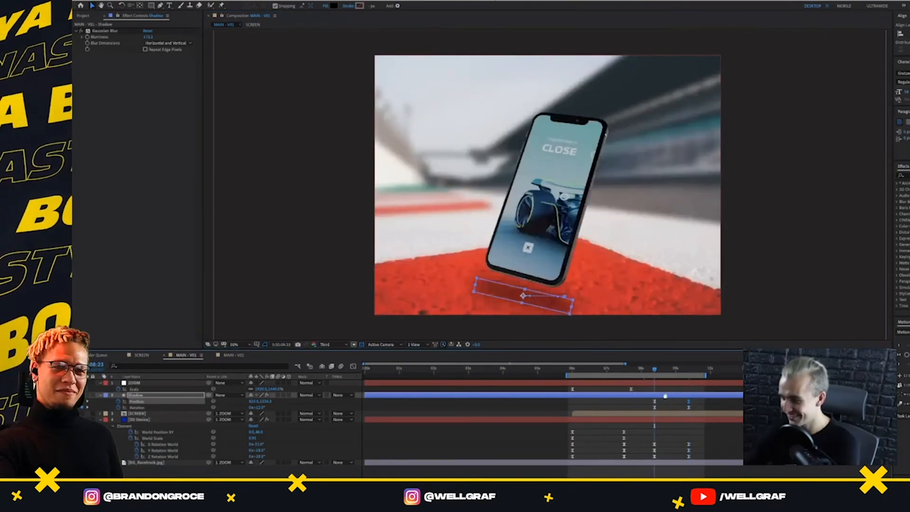
key(space)
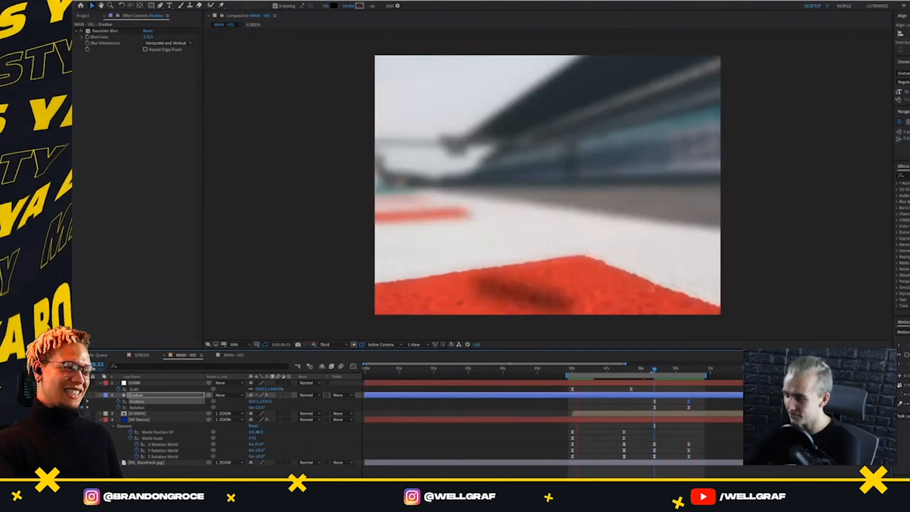
key(space)
drag(655, 370, 654, 378)
key(space)
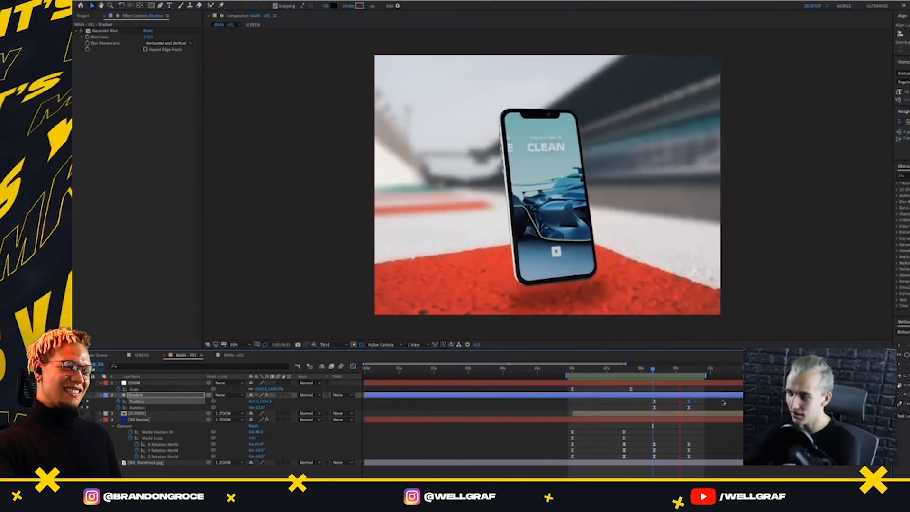
key(space)
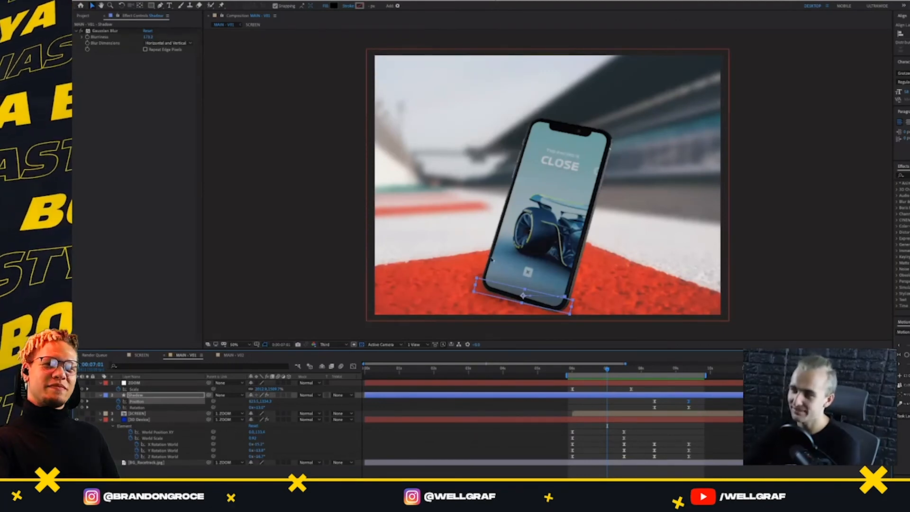
click(645, 370)
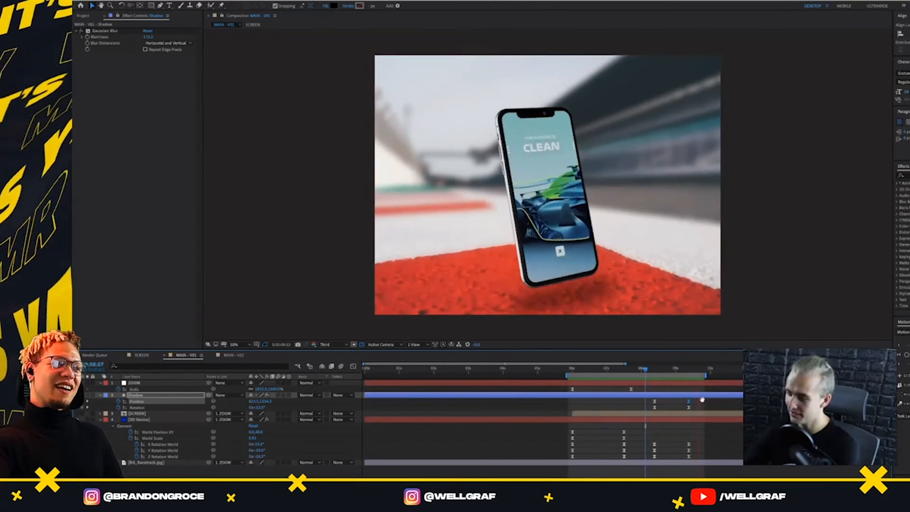
key(space)
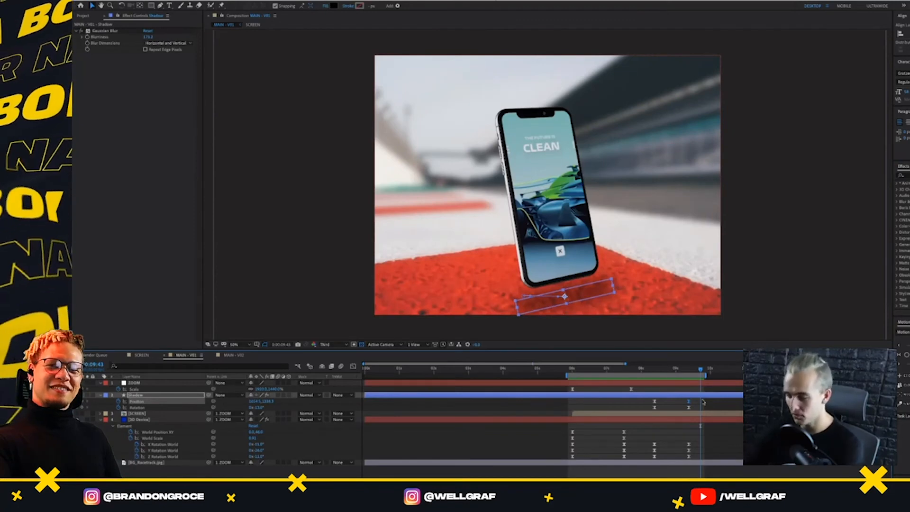
Select all of Shadow's Position and Rotation keyframes, start the work area at 8 seconds, and preview the turn
drag(703, 399, 635, 408)
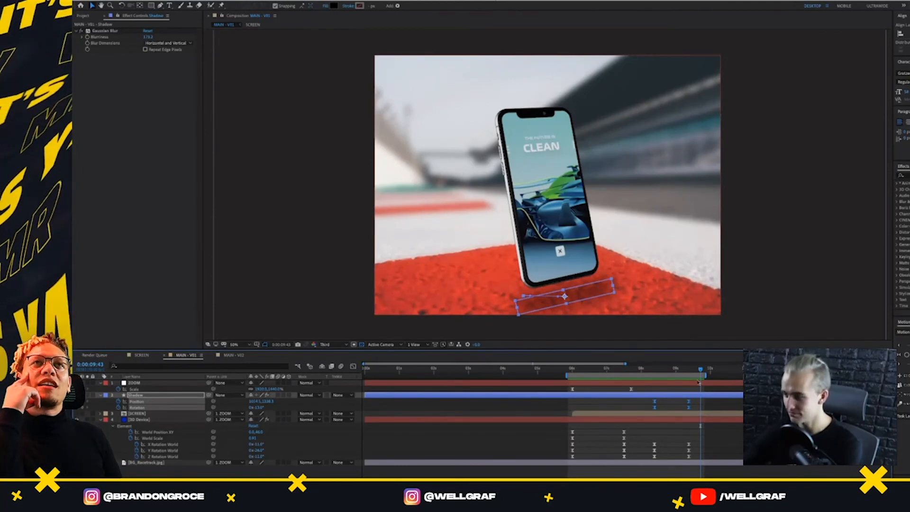
click(637, 369)
key(space)
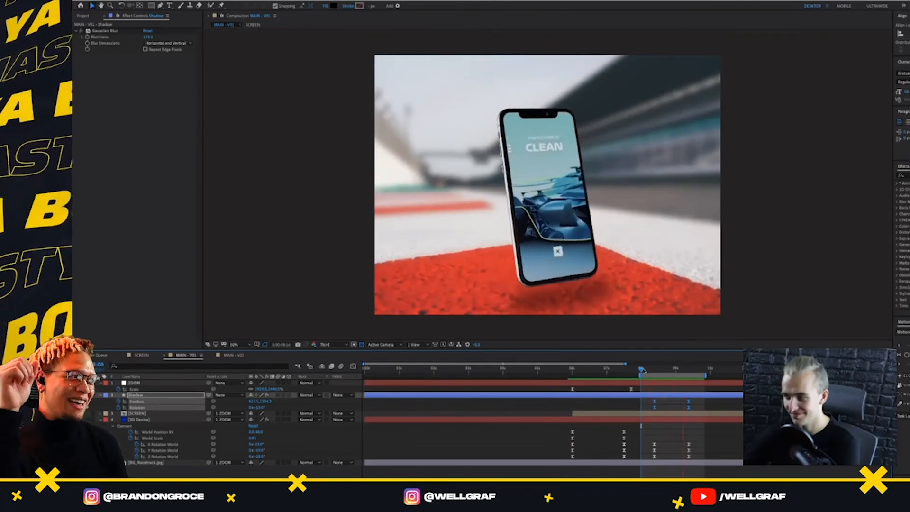
key(space)
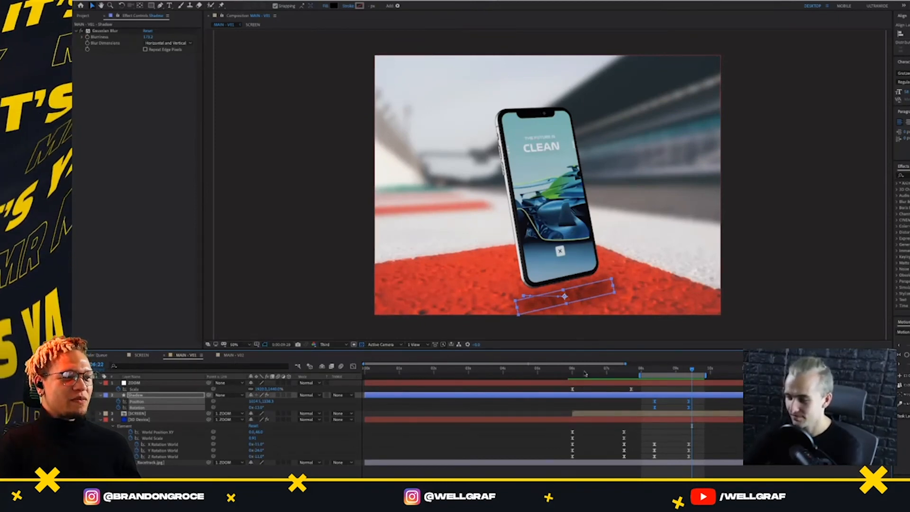
Scrub from 6 seconds to Shadow's first keyframes at 8:23 to check the shadow against the phone's entrance
click(569, 370)
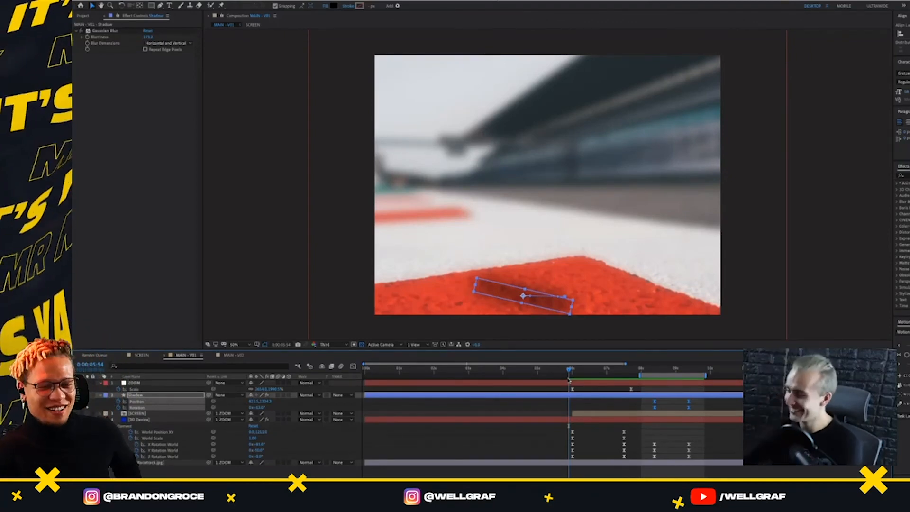
drag(589, 375, 628, 380)
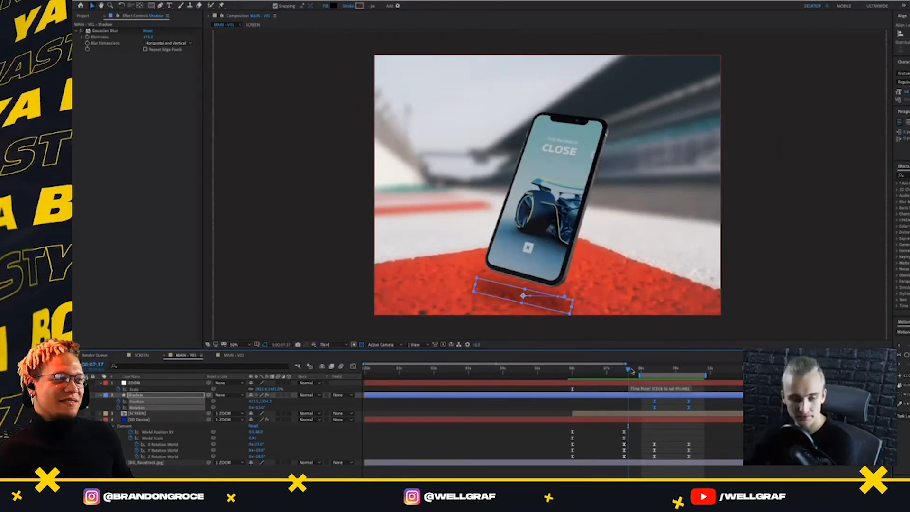
click(632, 371)
drag(658, 377, 654, 378)
click(643, 401)
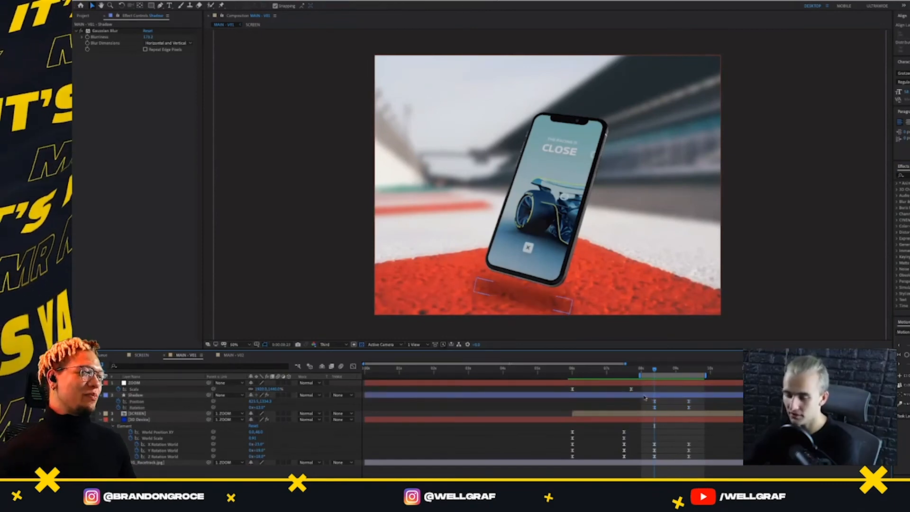
click(644, 396)
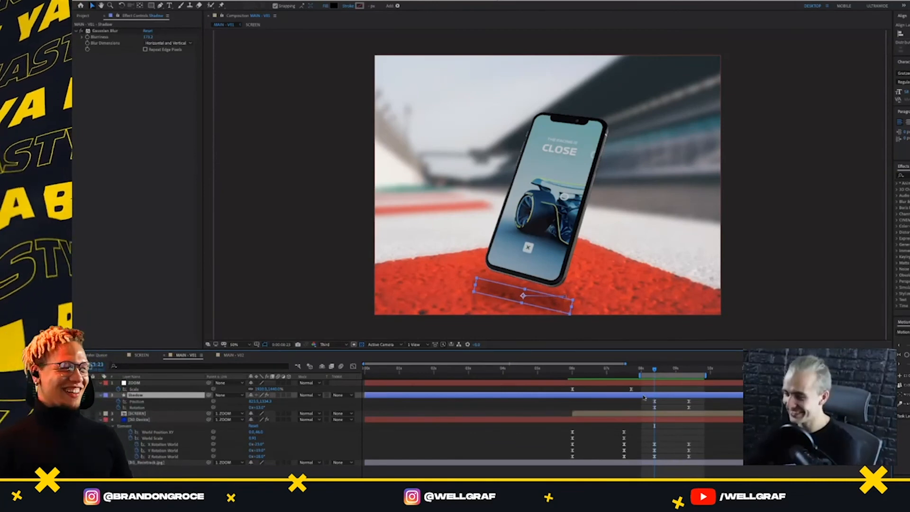
drag(657, 370, 655, 370)
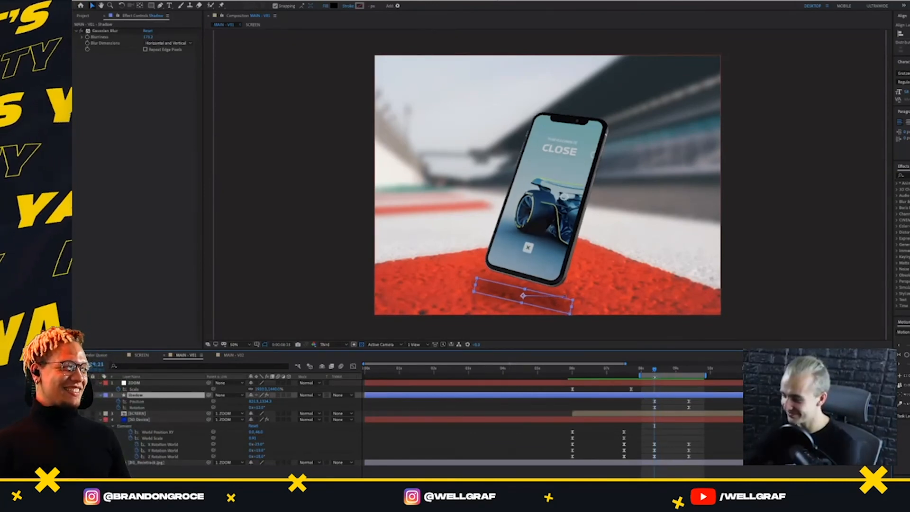
Deselect the Shadow layer and play back the phone and shadow from 8 seconds
click(665, 404)
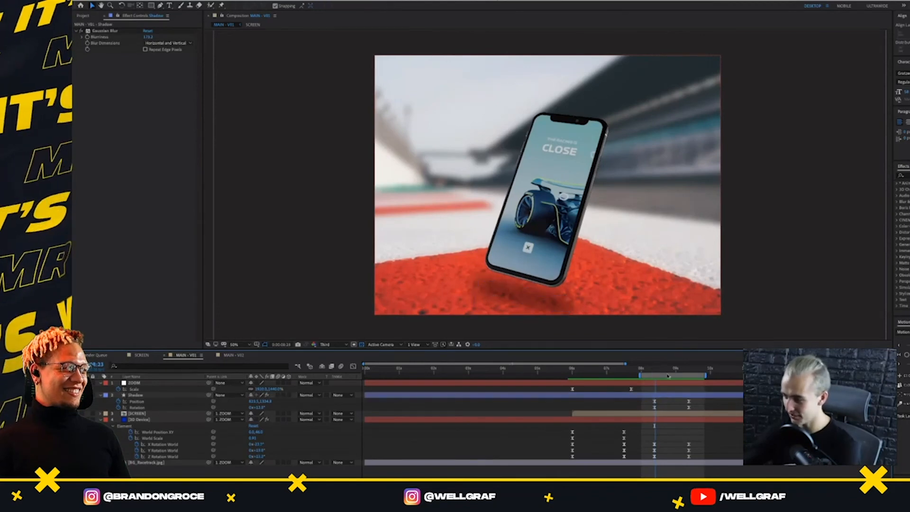
key(space)
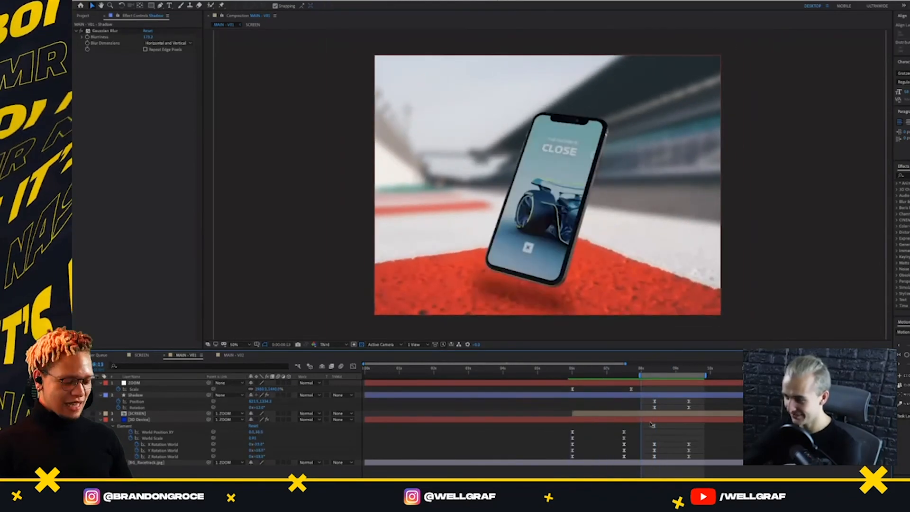
key(space)
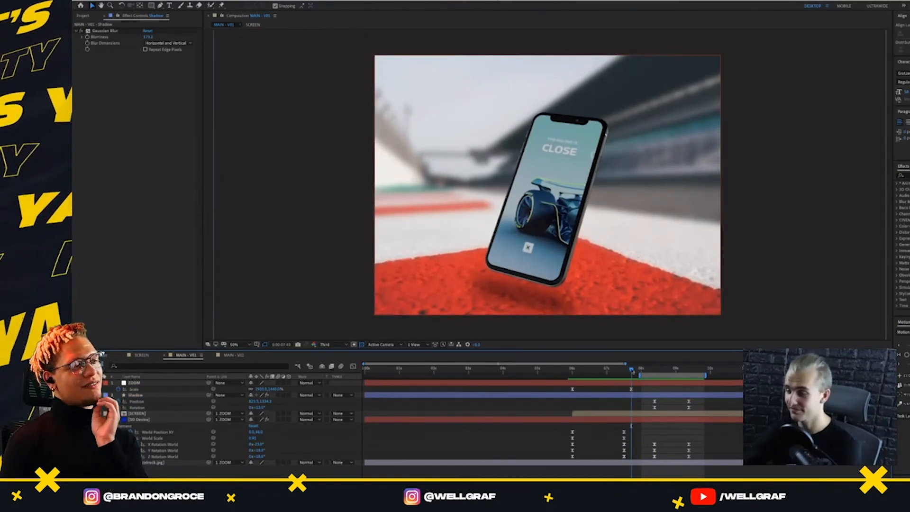
Keyframe Shadow's Position where the phone's entrance ends, and lower the shadow below the frame at an earlier point in the entrance
drag(632, 371, 624, 392)
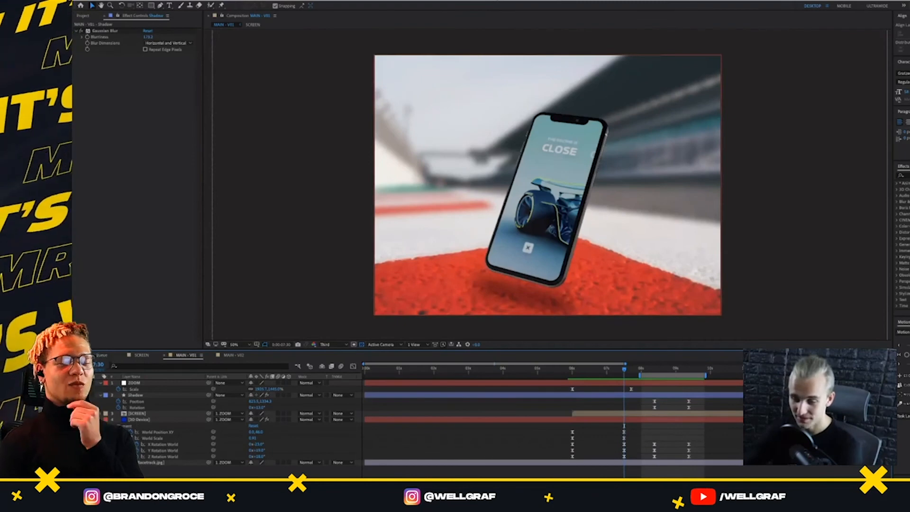
click(137, 395)
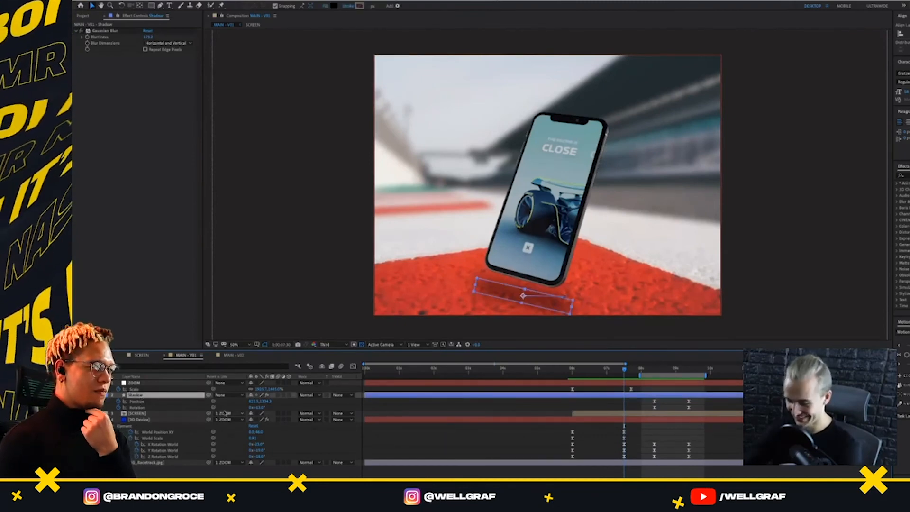
key(u)
key(p)
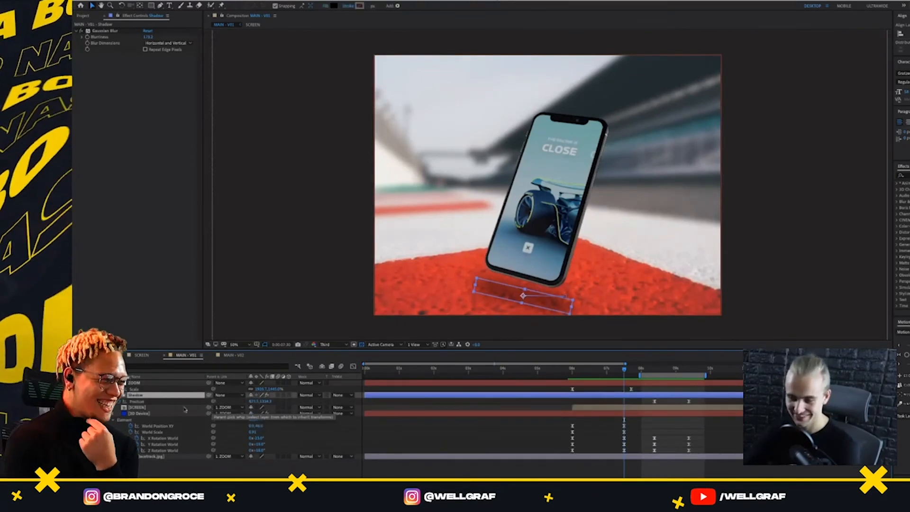
click(84, 402)
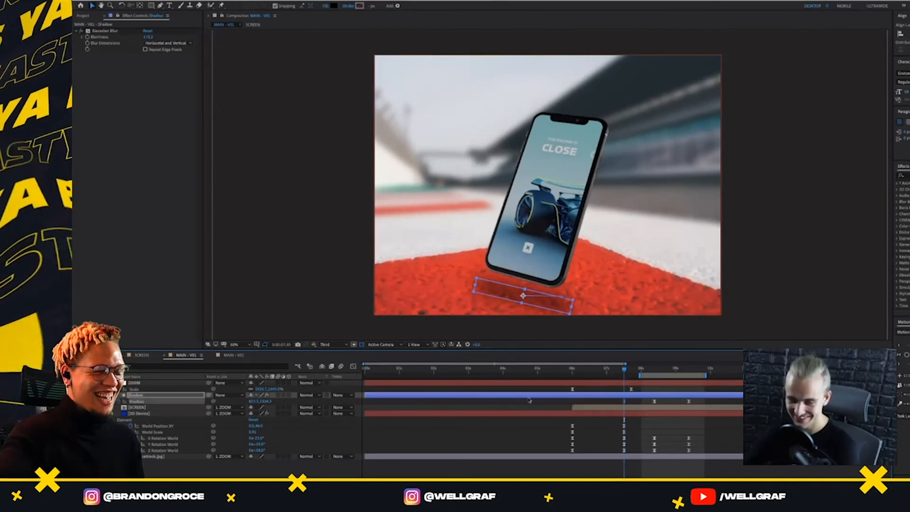
drag(616, 369, 594, 369)
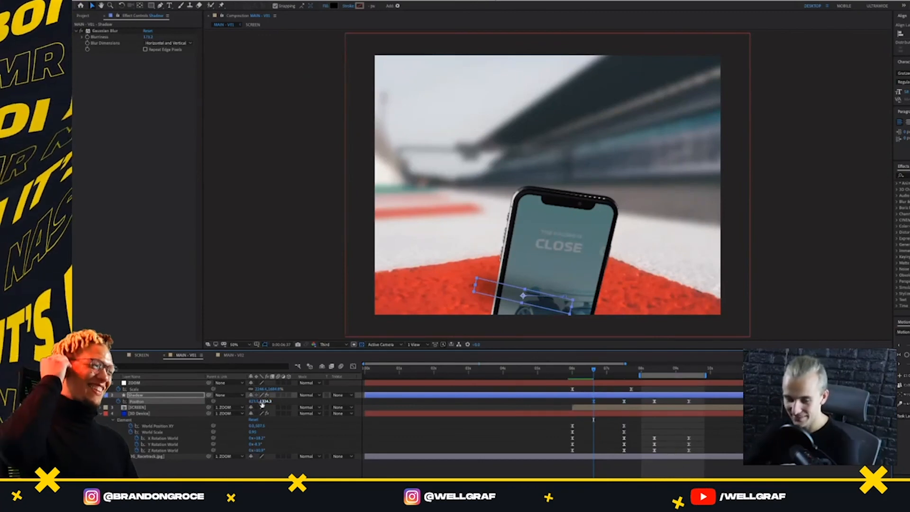
drag(263, 402, 356, 409)
Keyframe Shadow's Rotation at both entrance Position keyframes, tilting the shadow the opposite way at the earlier one
key(r)
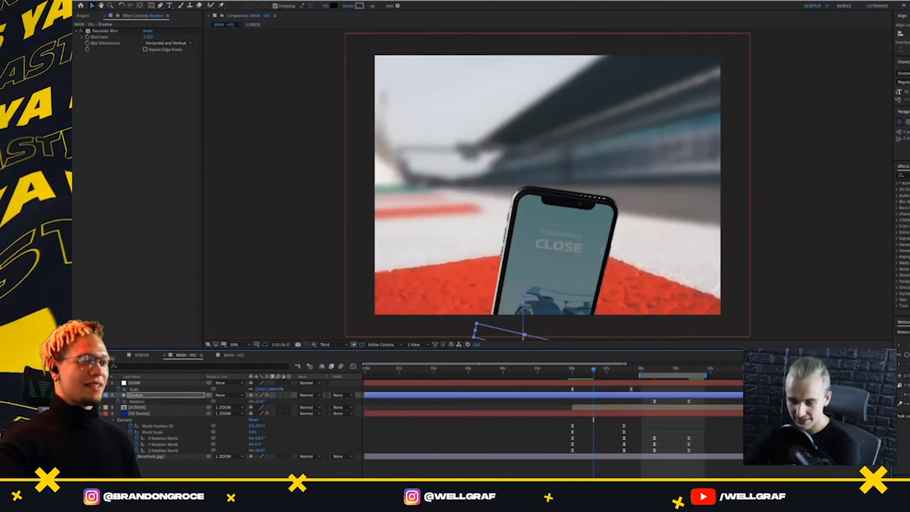
key(alt+shift+r)
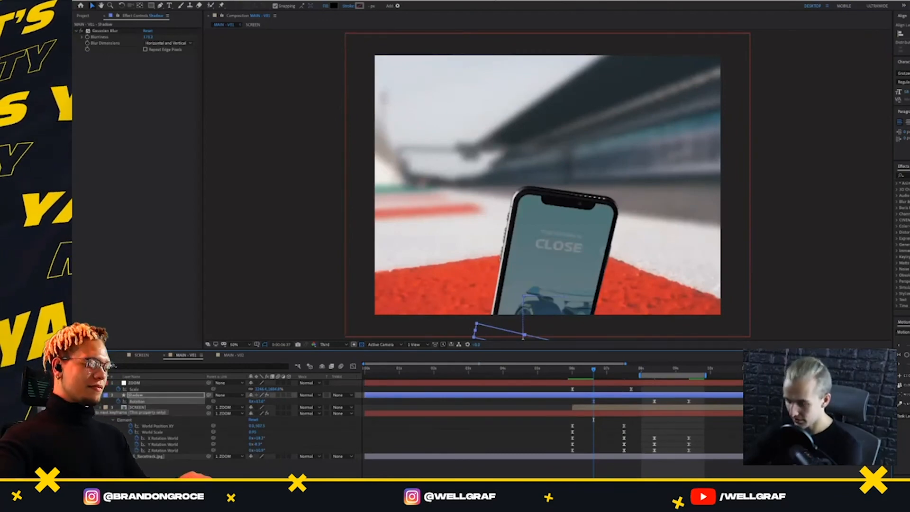
key(shift+p)
click(630, 374)
drag(630, 375, 628, 373)
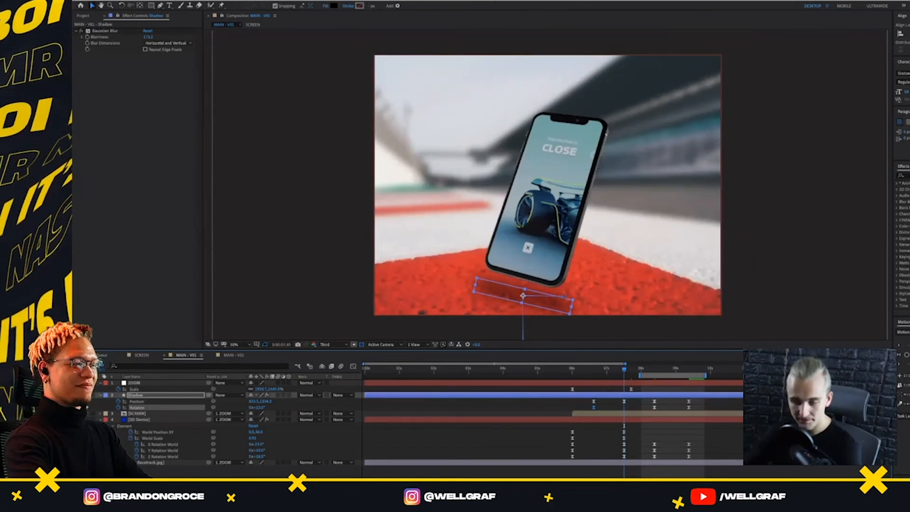
key(j)
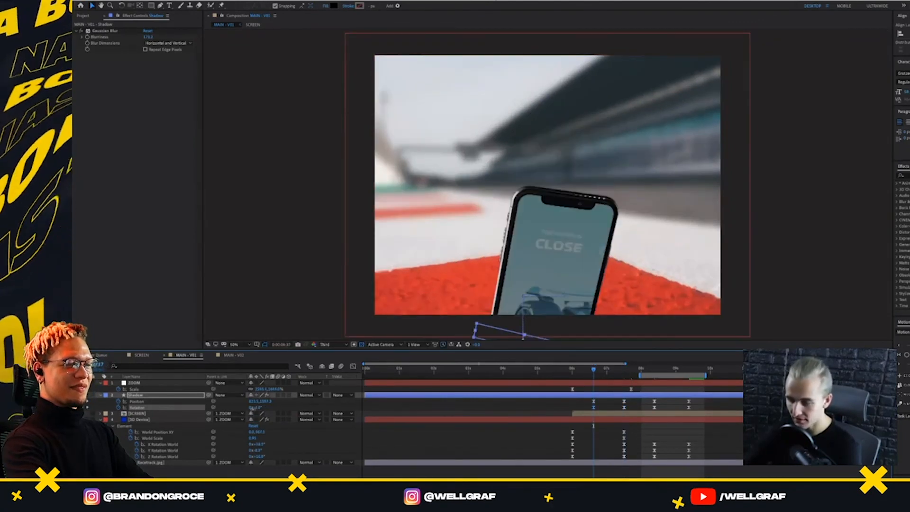
drag(252, 408, 252, 412)
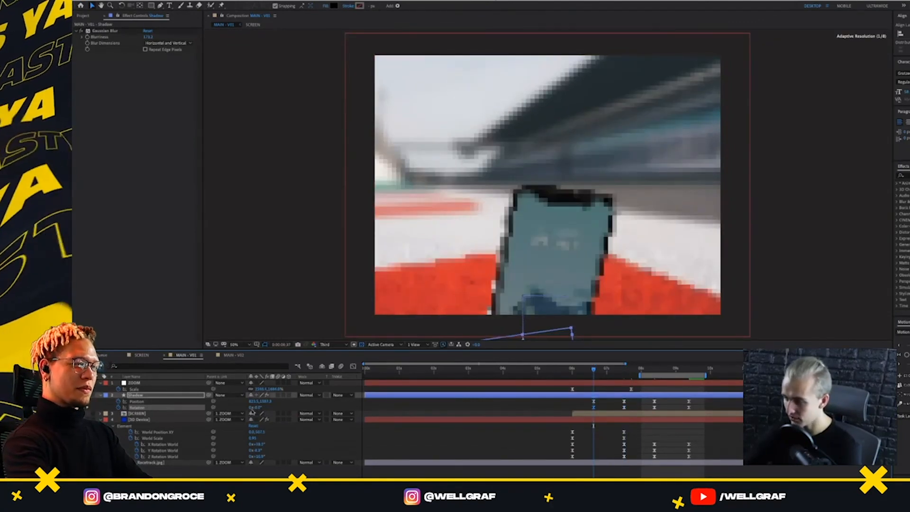
Preview the phone's entrance and turn with the rising shadow, starting just before the shadow's first keyframes and again from before 6 seconds
drag(596, 371, 589, 387)
key(space)
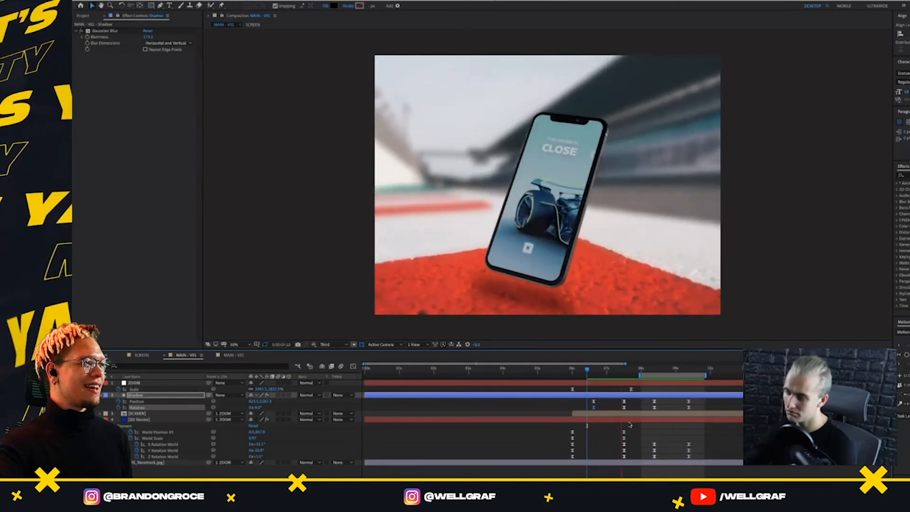
key(space)
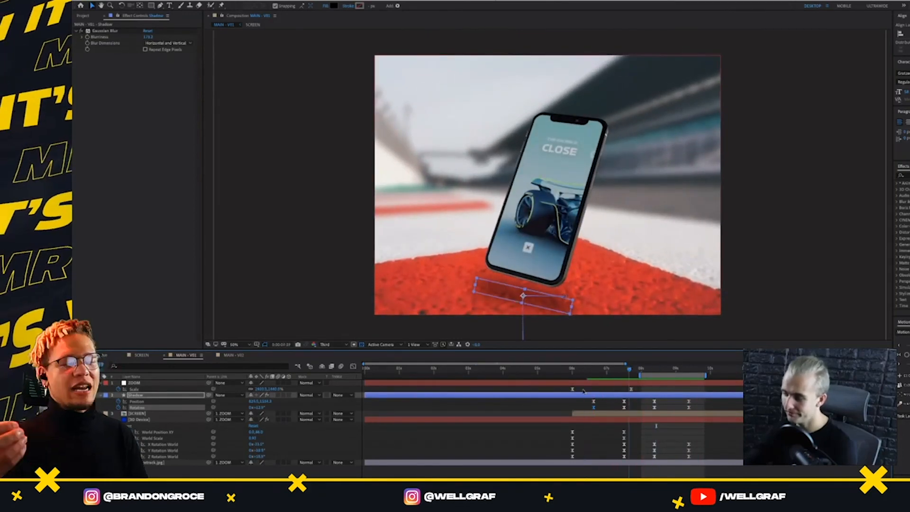
key(space)
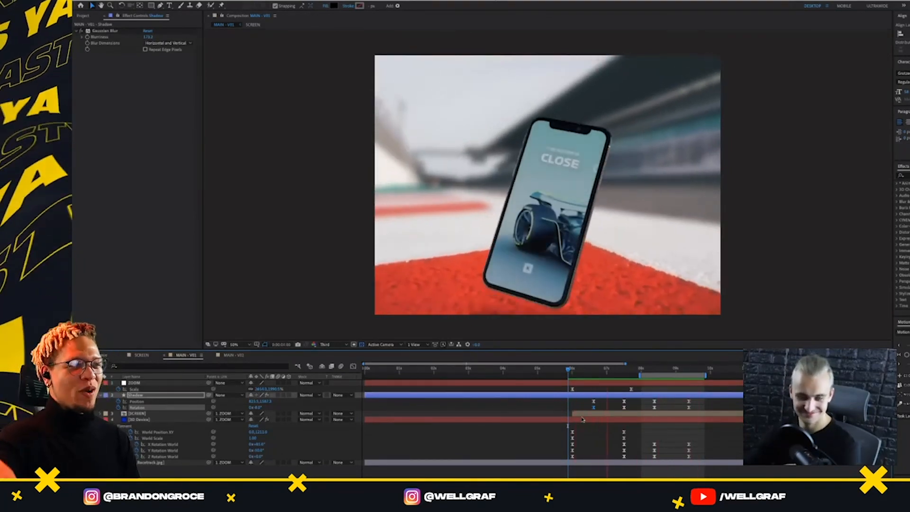
key(space)
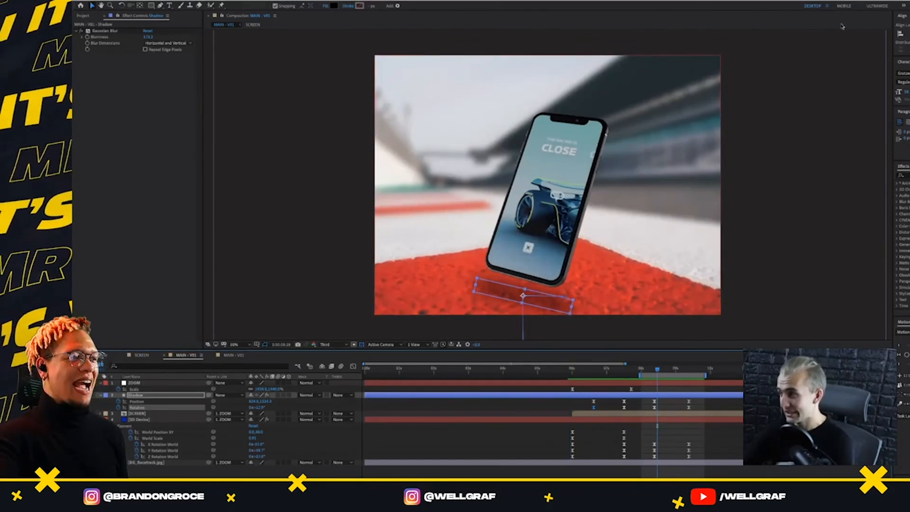
click(743, 206)
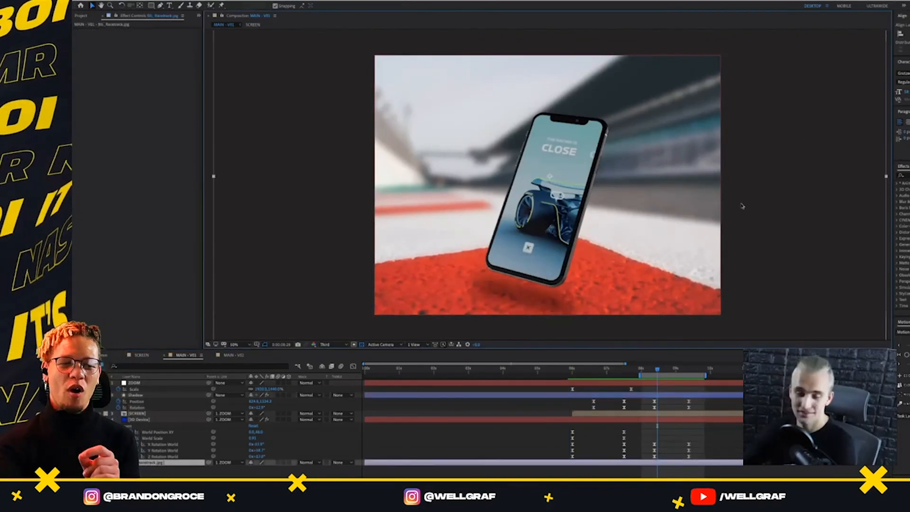